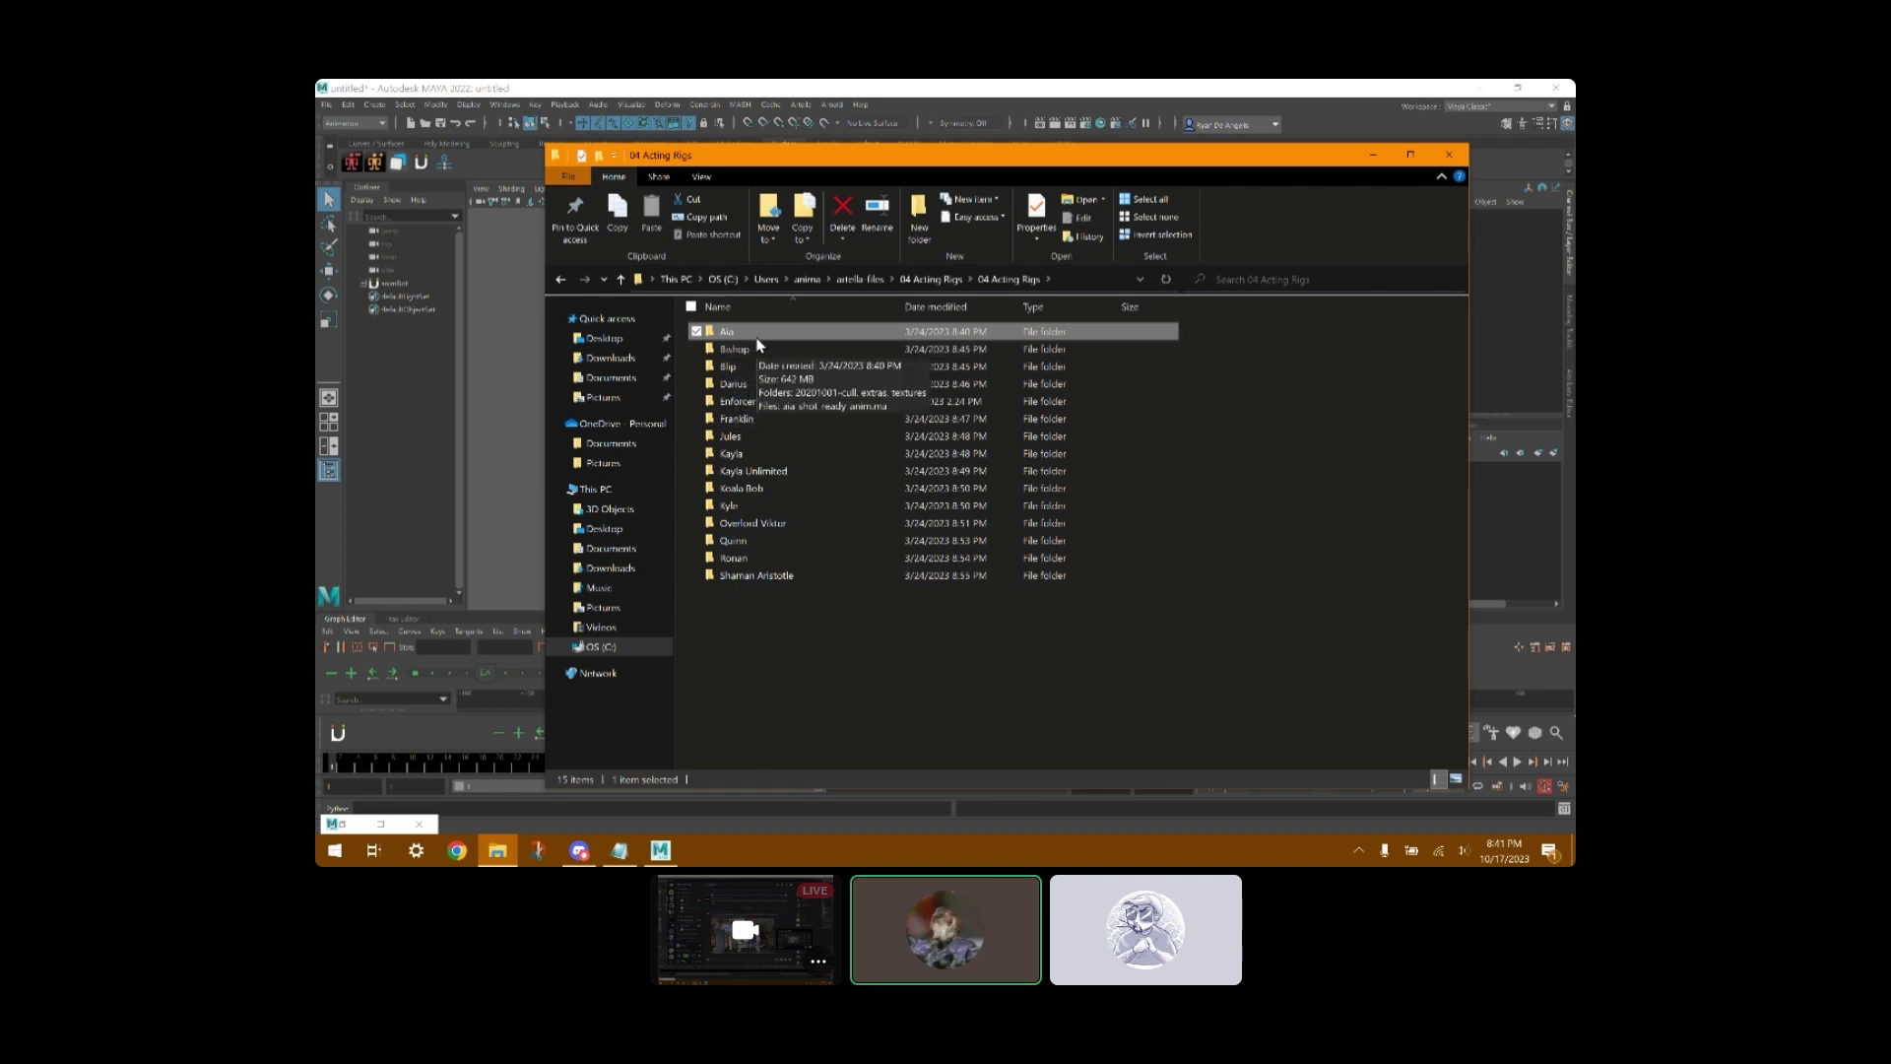
- Import aia_shot_ready_anim.ma from the Aia folder and aia_extras.ma from its extras subfolder into the open Maya scene
{"action": "double_click", "coordinate": [758, 337]}
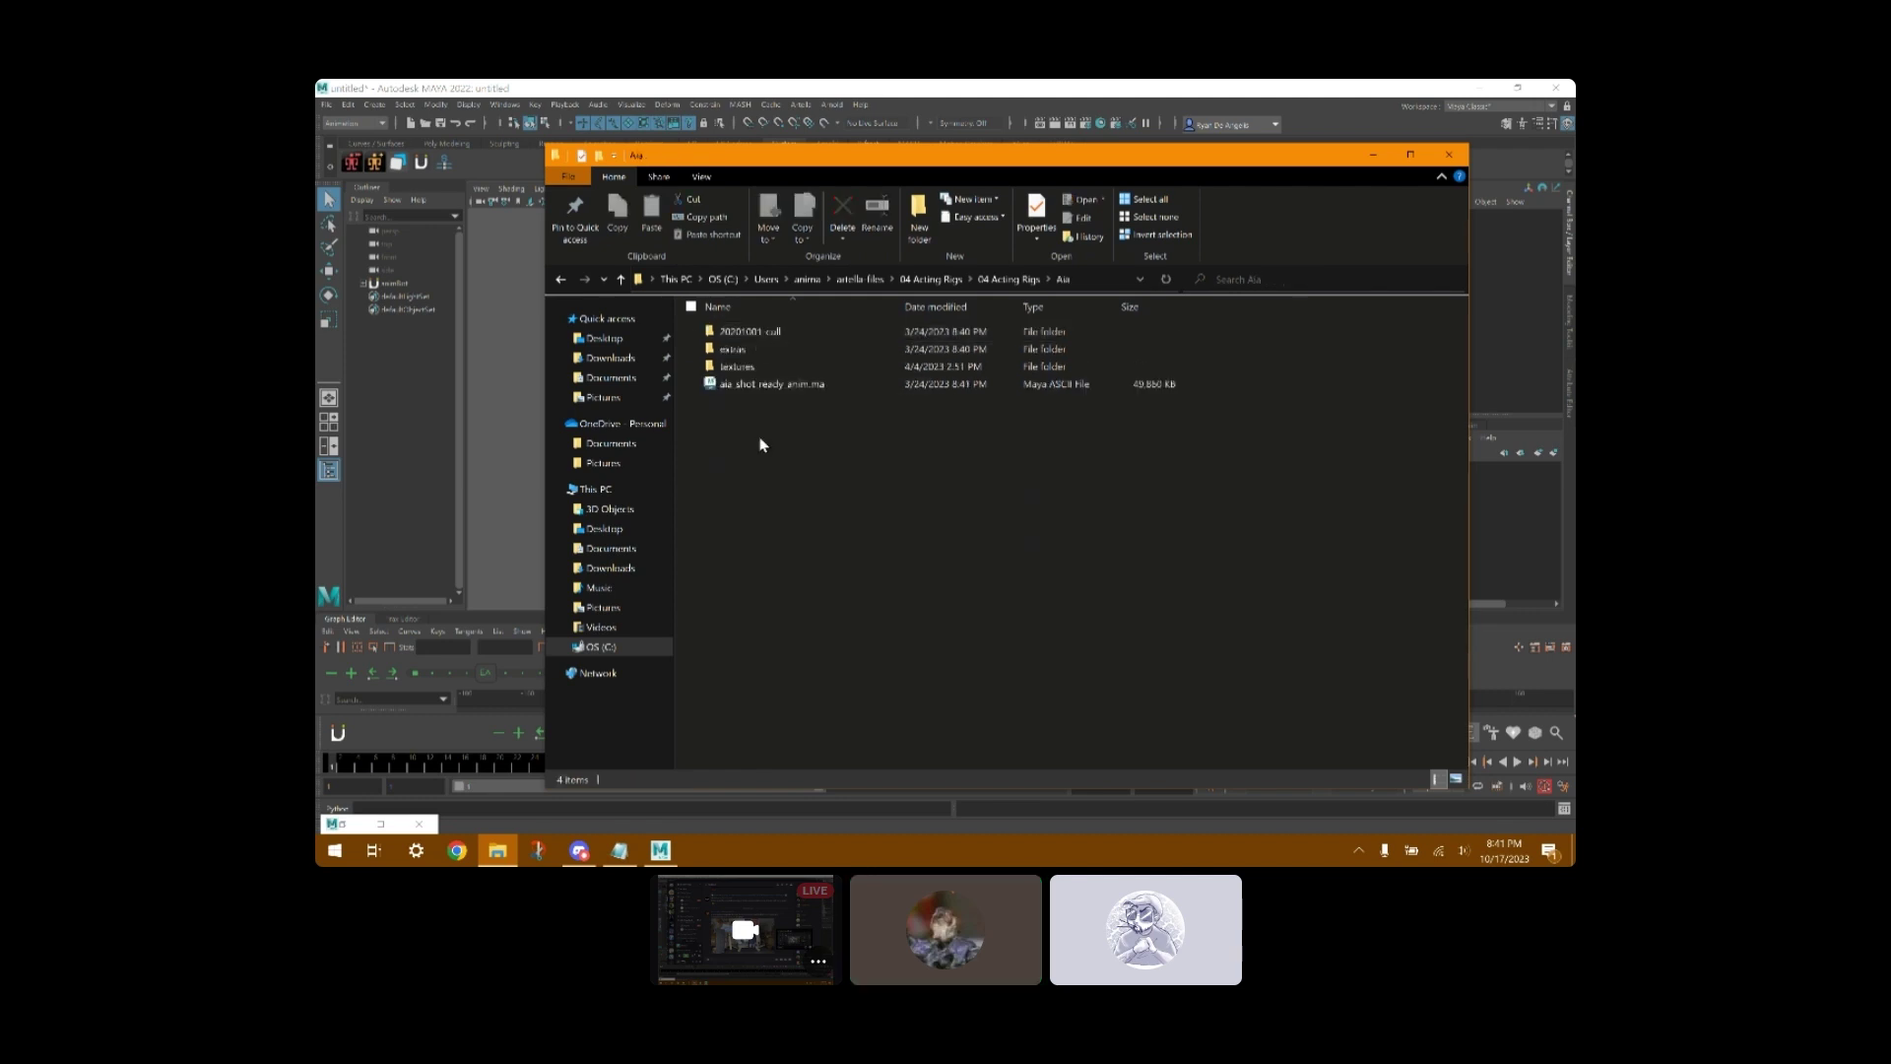
{"action": "left_click_drag", "start_coordinate": [753, 383], "coordinate": [512, 394]}
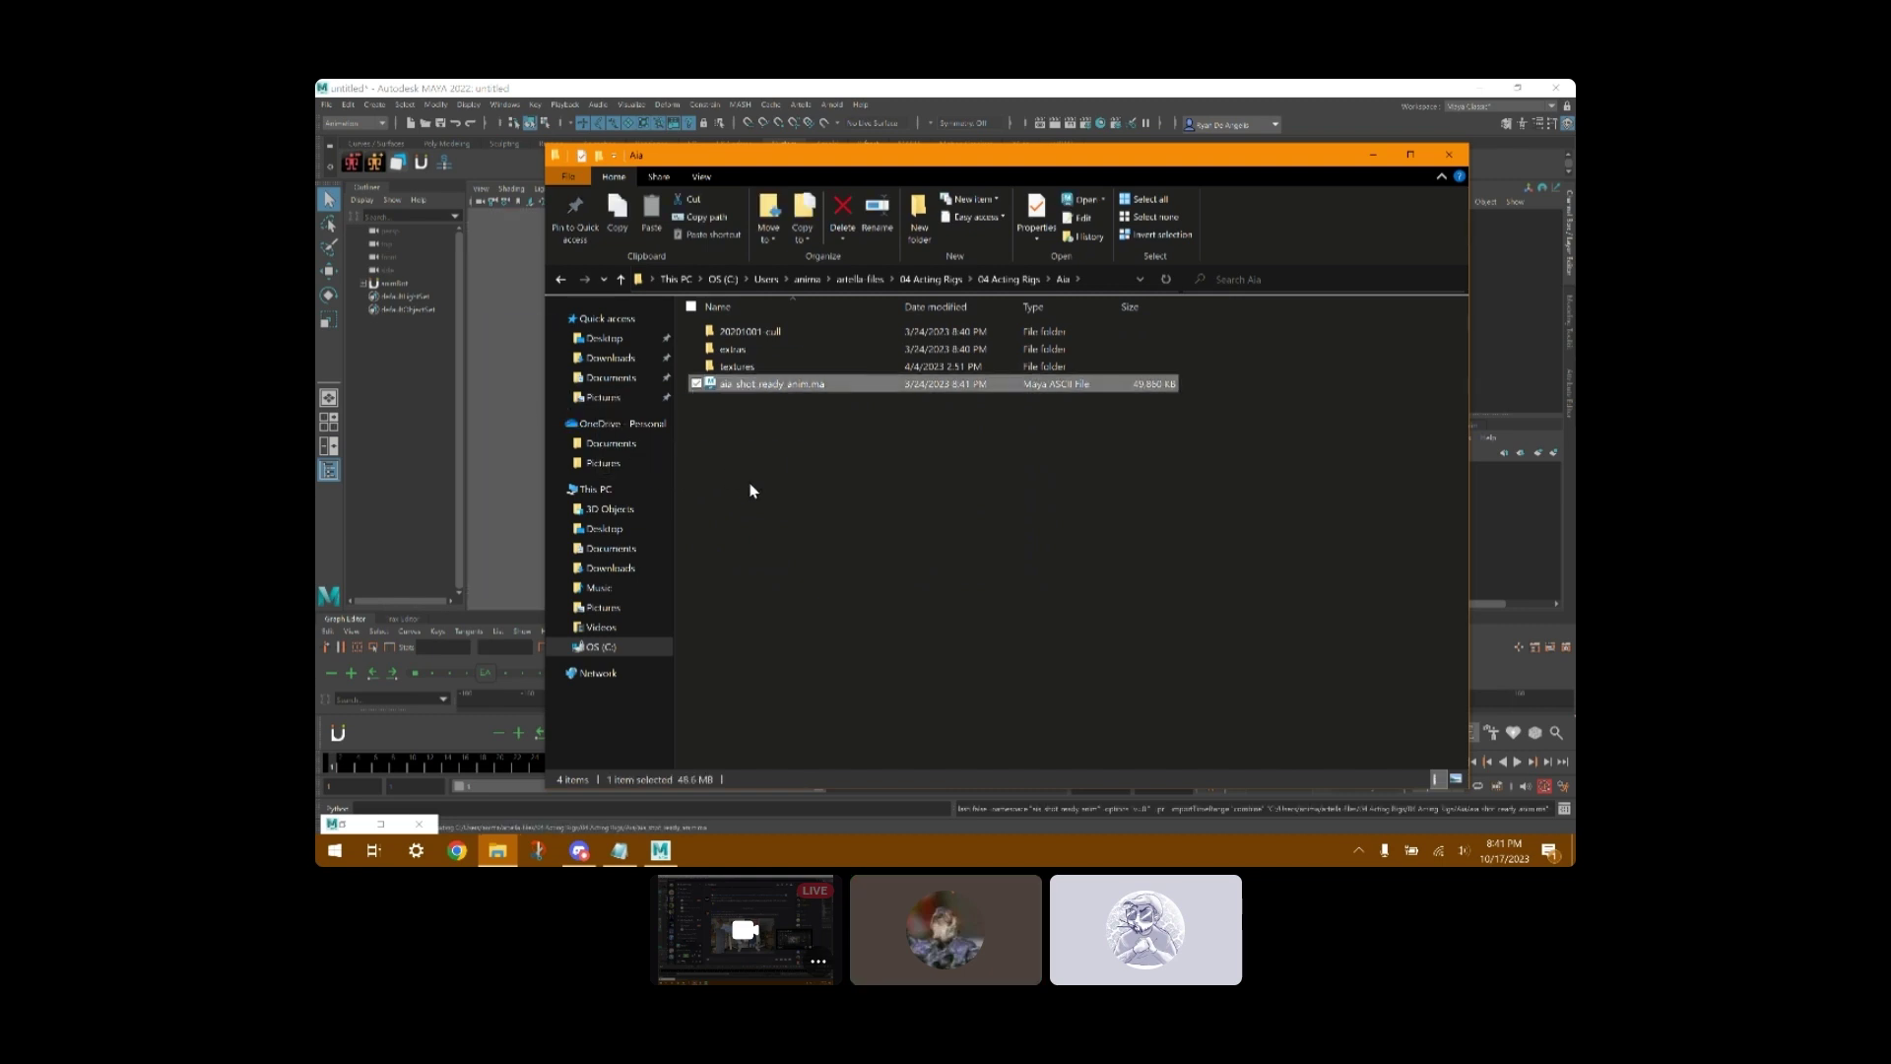
{"action": "left_click", "coordinate": [749, 351]}
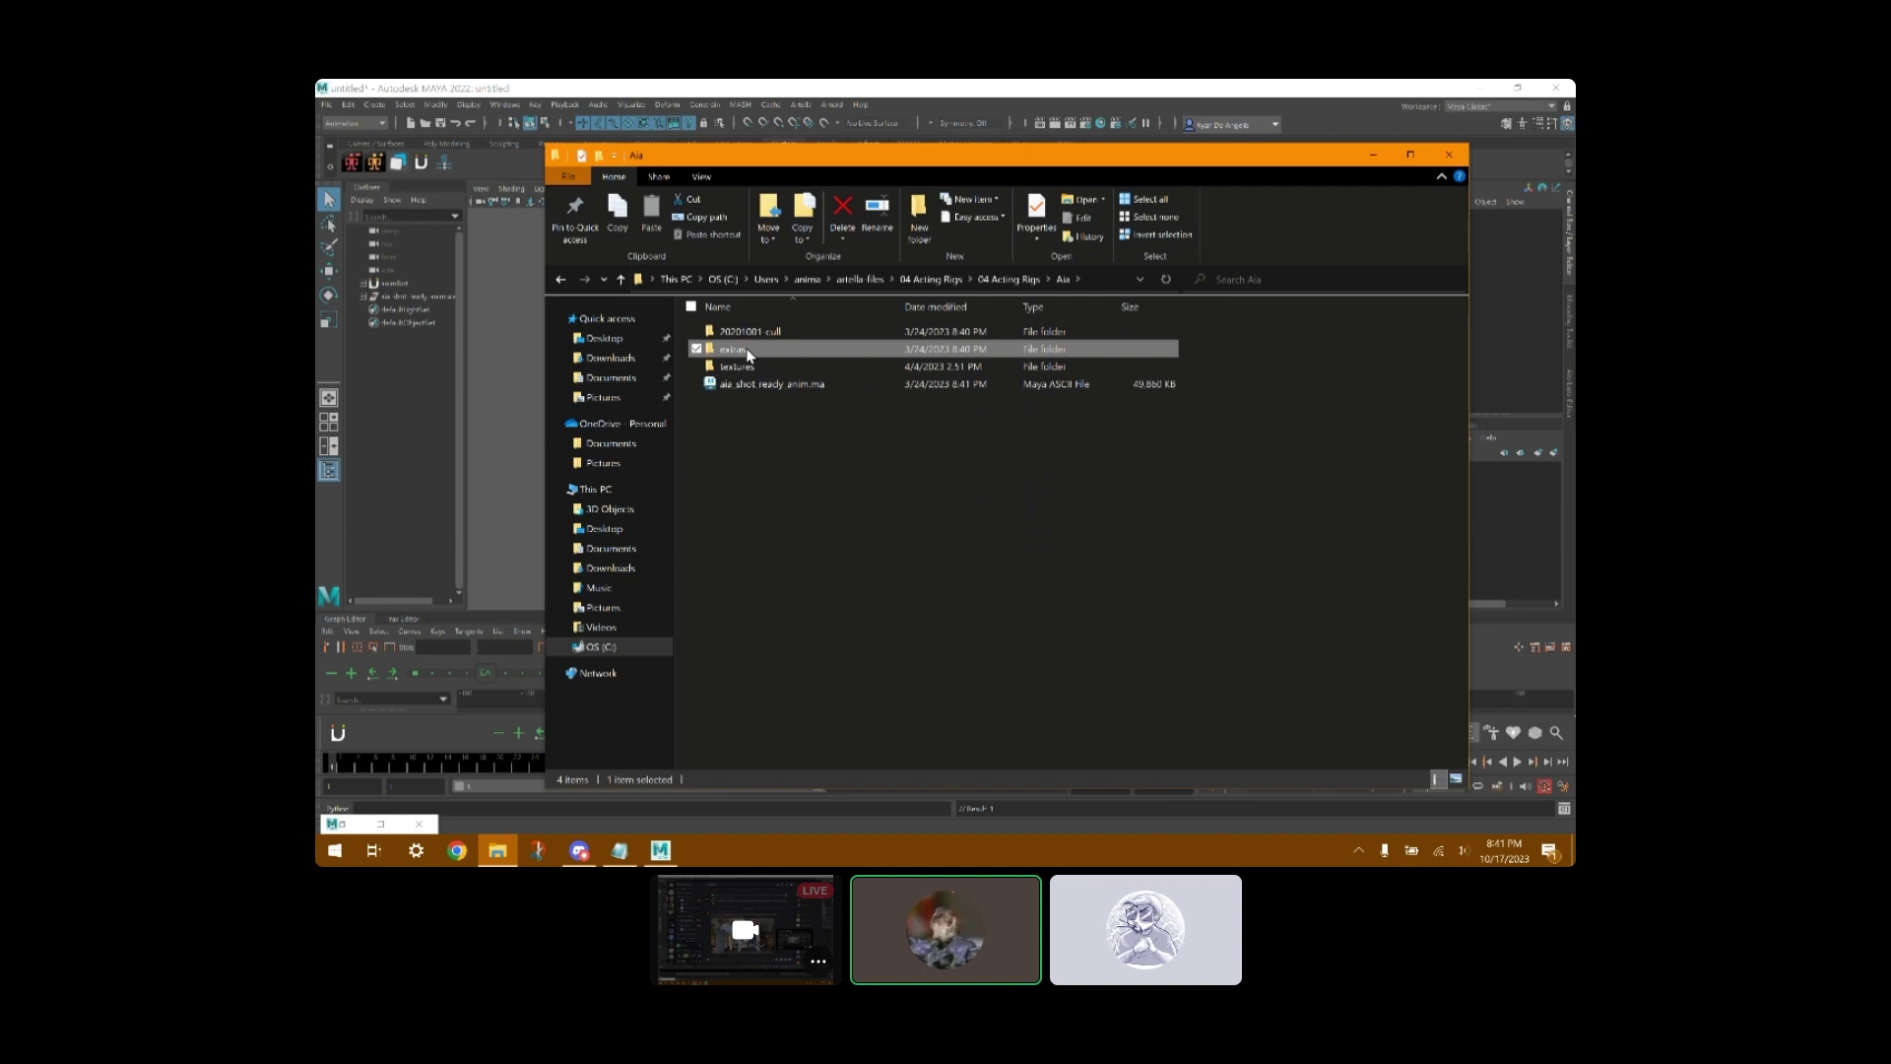
{"action": "double_click", "coordinate": [748, 352]}
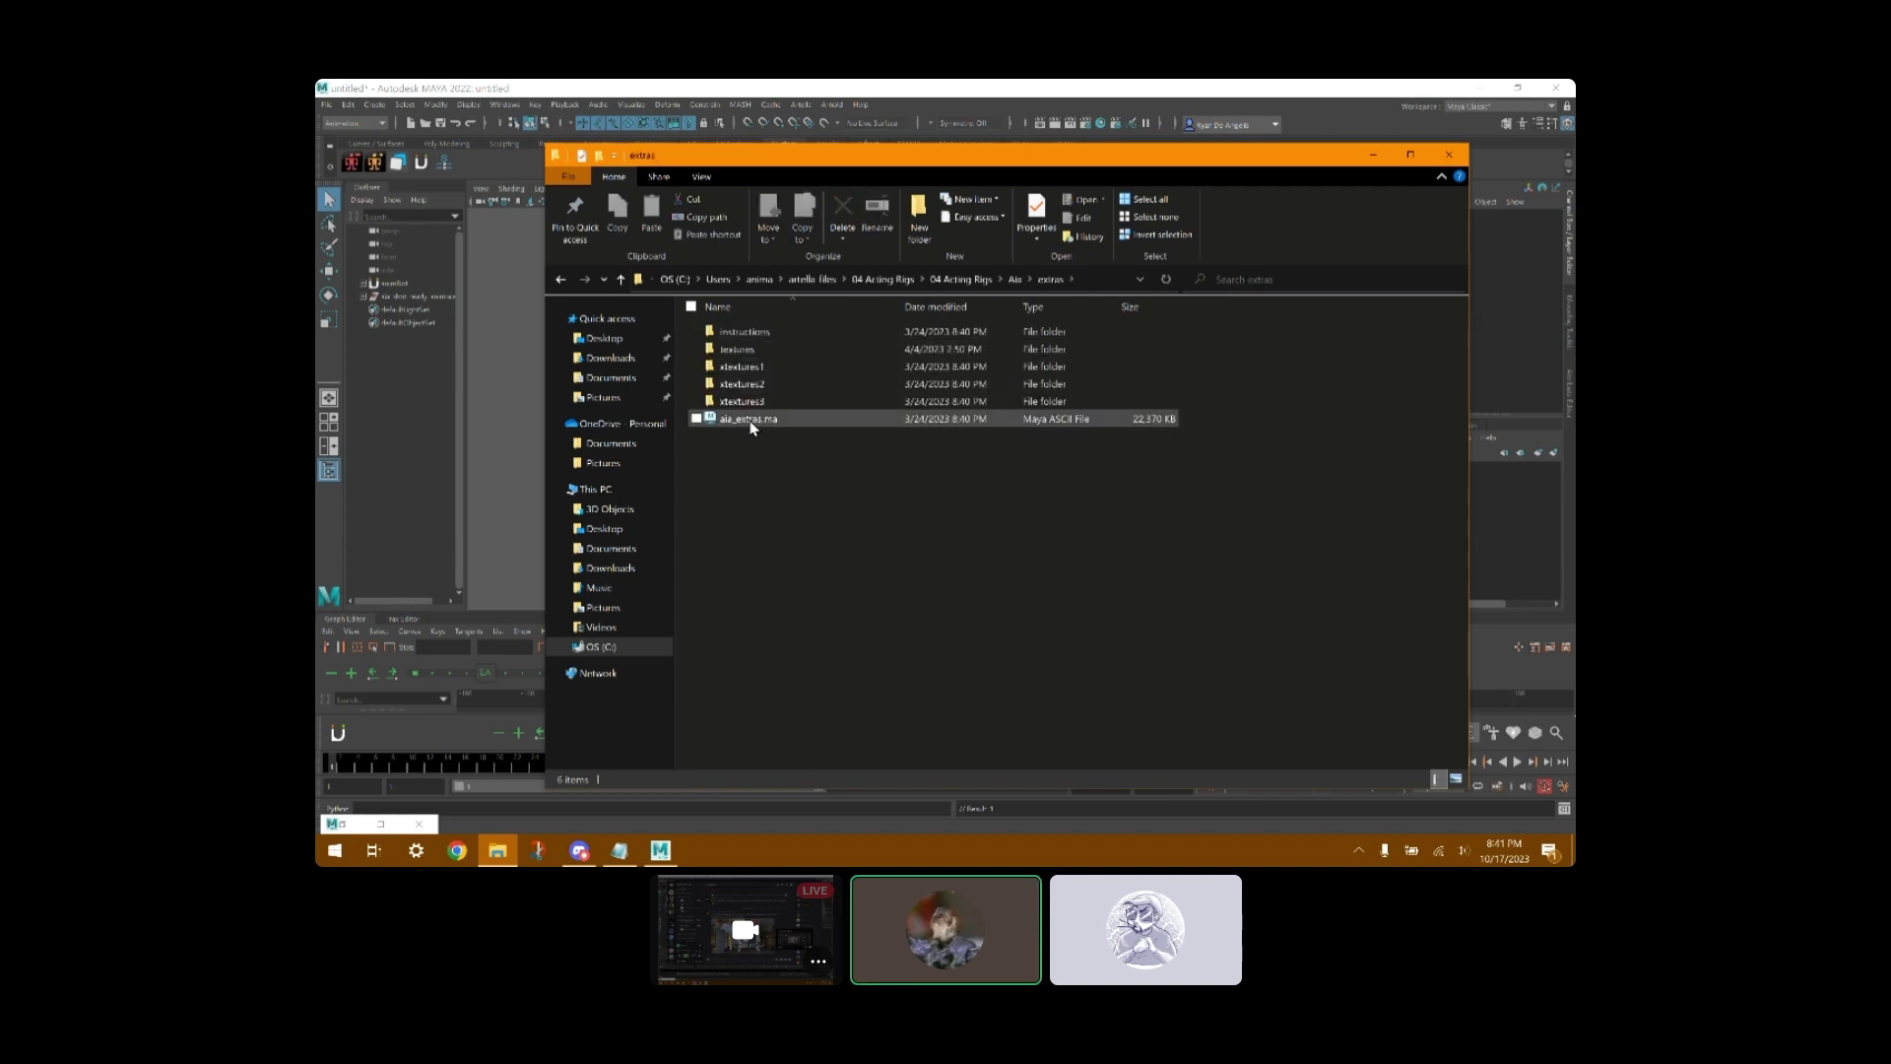
{"action": "left_click_drag", "start_coordinate": [760, 424], "coordinate": [497, 416]}
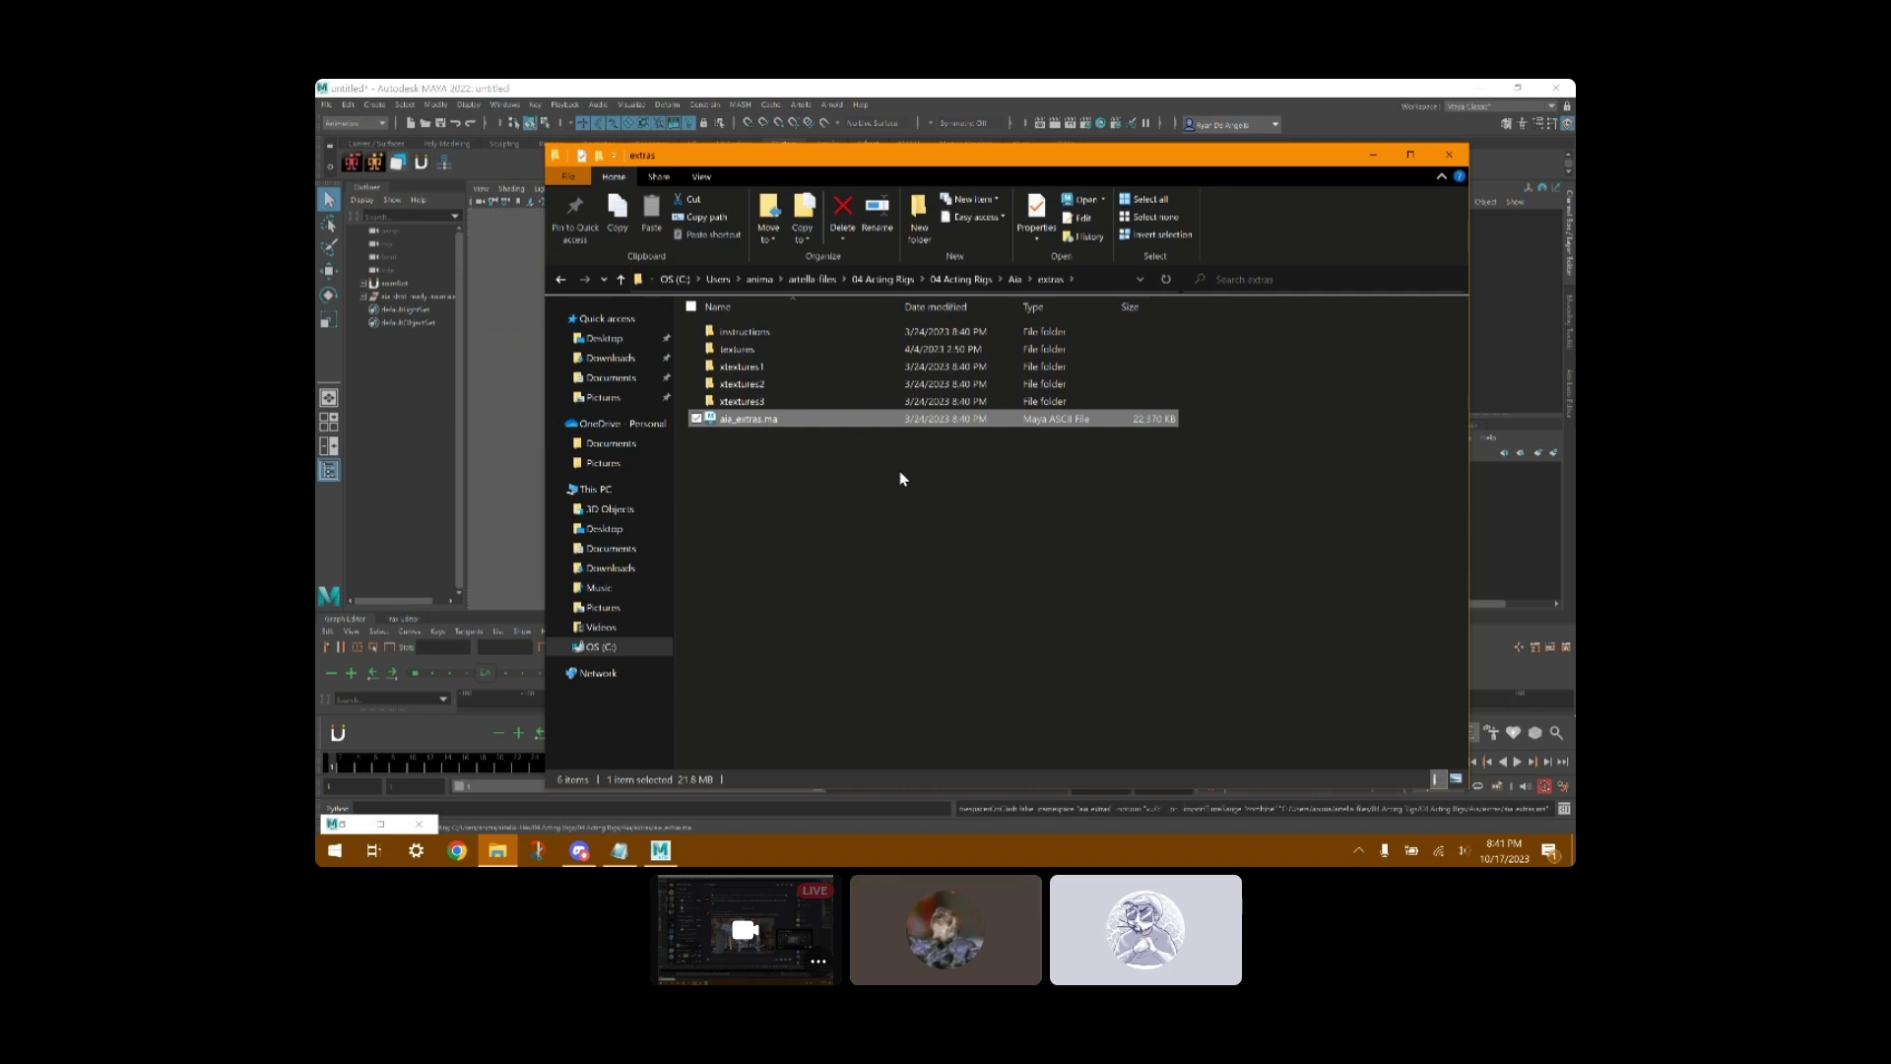
- View the contents of the instructions folder inside extras and switch to Maya to examine the full imported character
{"action": "double_click", "coordinate": [773, 333]}
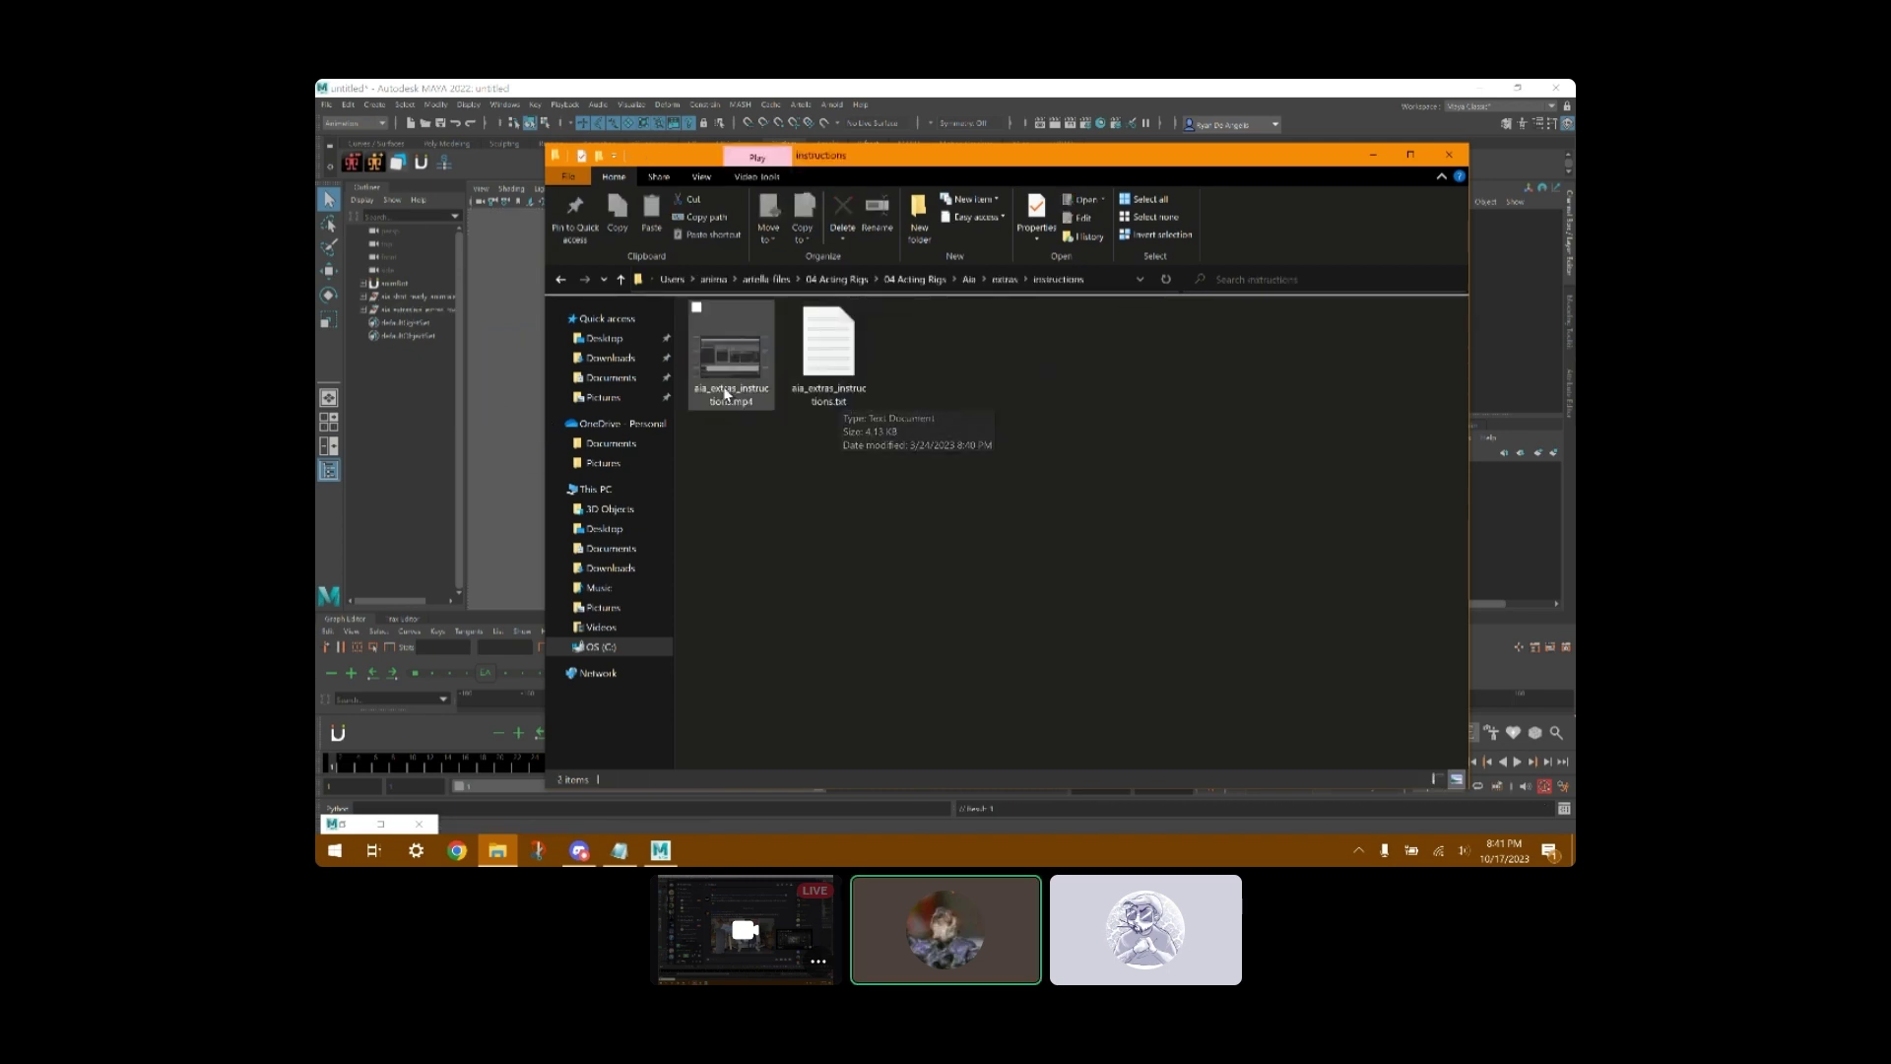
{"action": "left_click", "coordinate": [986, 88]}
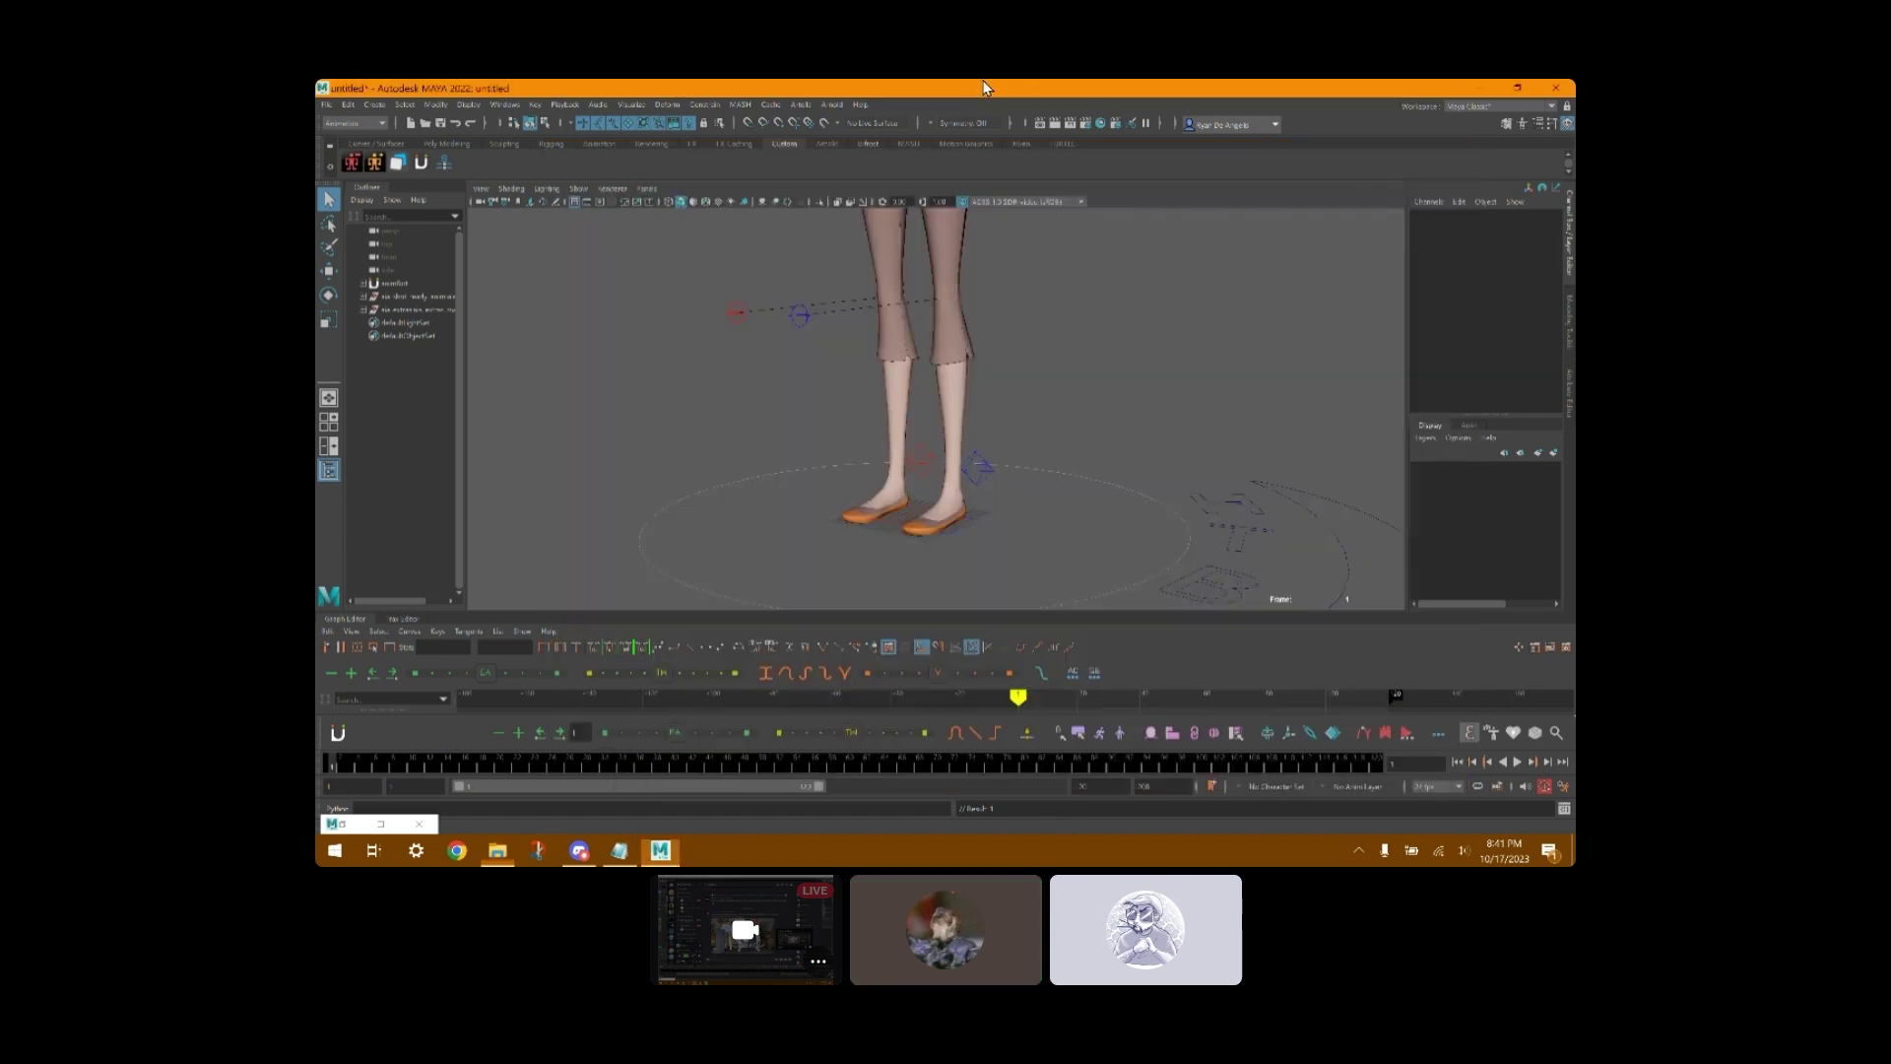
{"action": "scroll", "coordinate": [1064, 370], "scroll_direction": "down", "scroll_amount": 5}
{"action": "mouse_move", "coordinate": [1063, 370]}
{"action": "left_mouse_down", "text": "alt"}
{"action": "mouse_move", "coordinate": [1101, 422]}
{"action": "mouse_move", "coordinate": [1131, 422]}
{"action": "mouse_move", "coordinate": [1041, 379]}
{"action": "left_mouse_up", "text": "alt"}
{"action": "middle_click_drag", "start_coordinate": [1041, 380], "coordinate": [1085, 451], "text": "alt"}
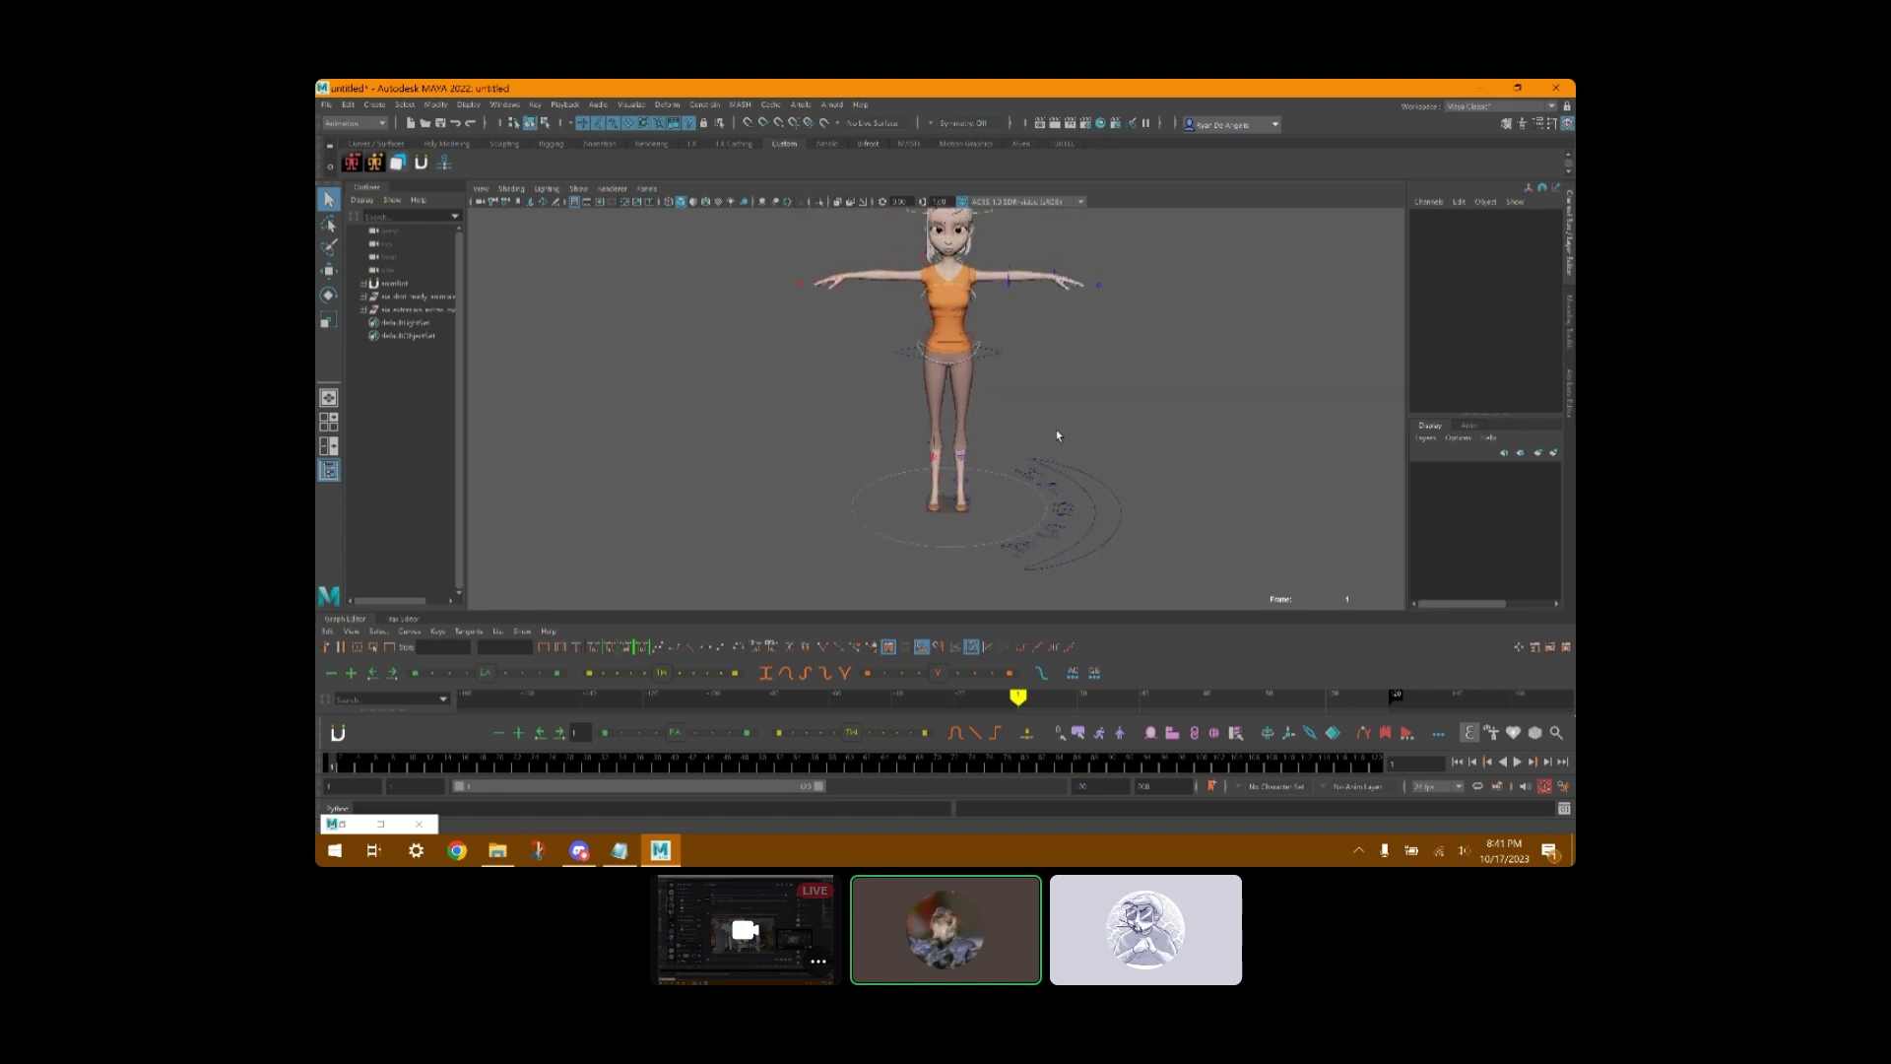
- Set Body Resolution to High on the character's root control, the large circle around the feet
{"action": "left_click_drag", "start_coordinate": [1150, 601], "coordinate": [1150, 599]}
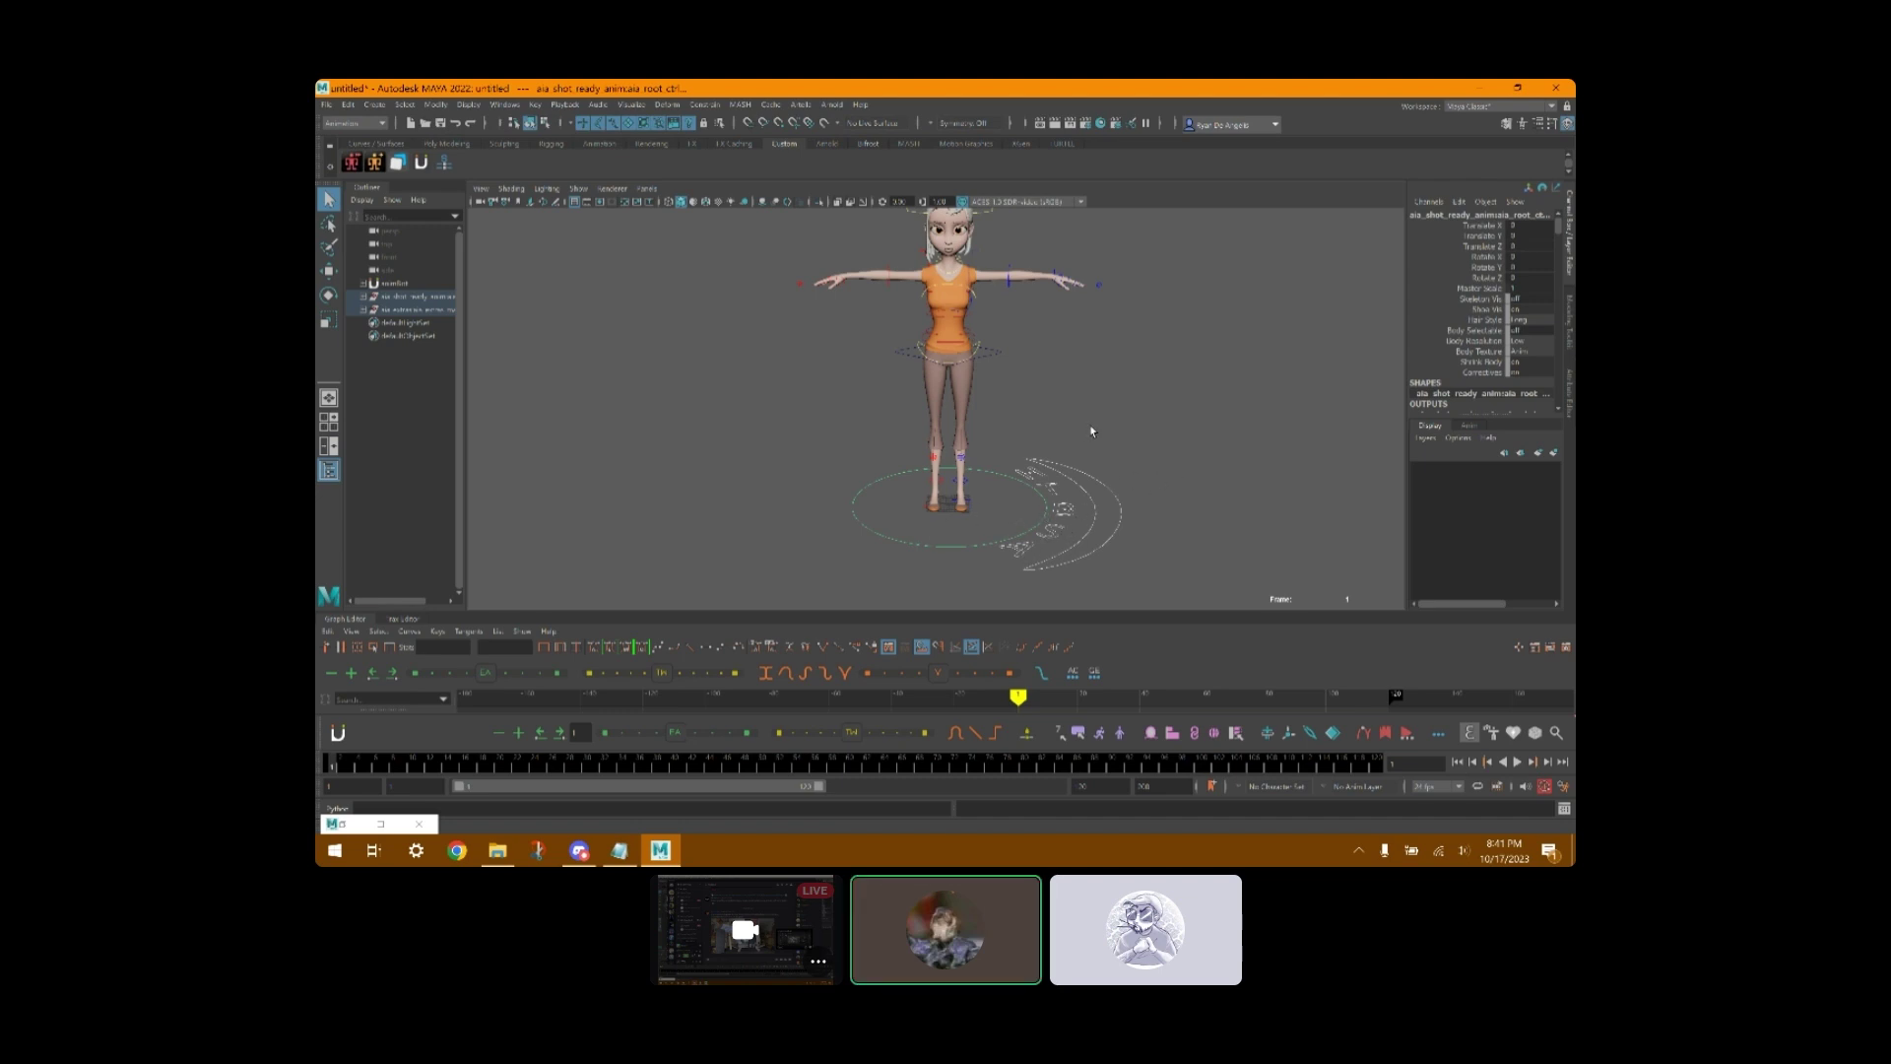
{"action": "left_click", "coordinate": [1051, 482]}
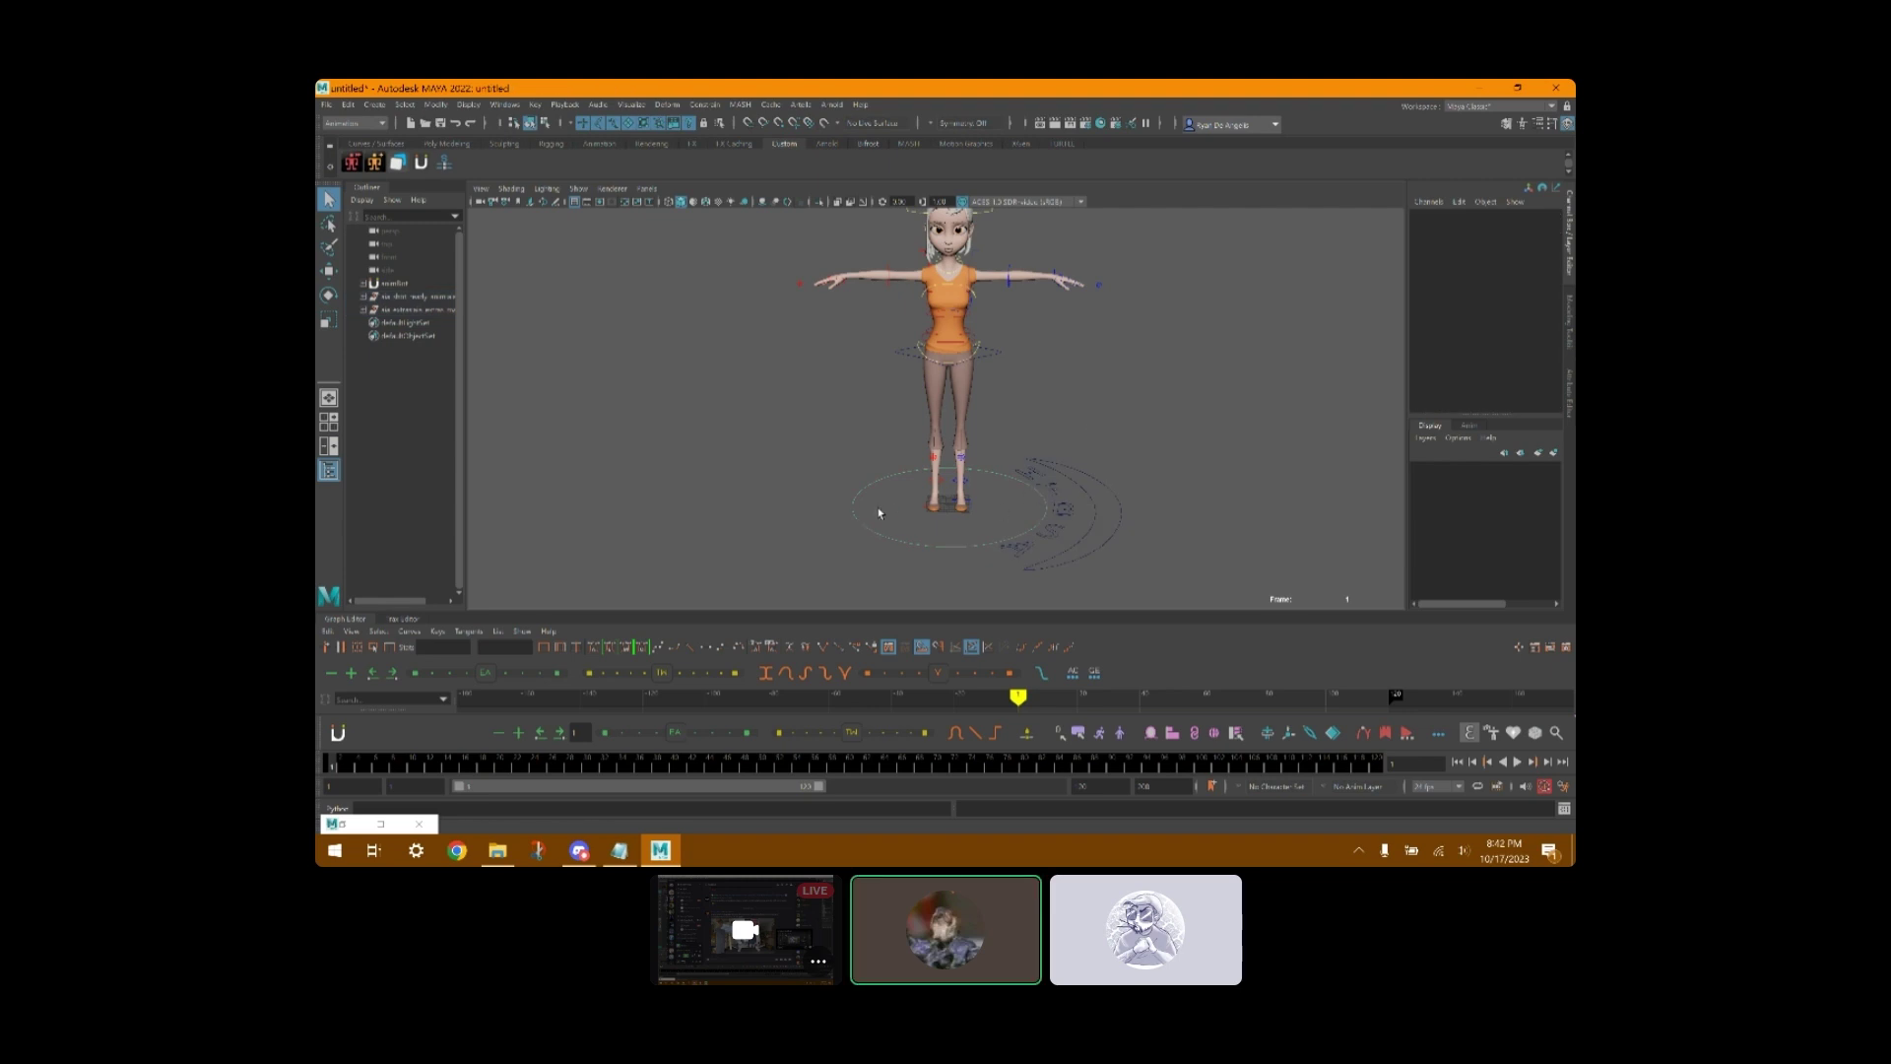
{"action": "left_click_drag", "start_coordinate": [879, 512], "coordinate": [759, 523]}
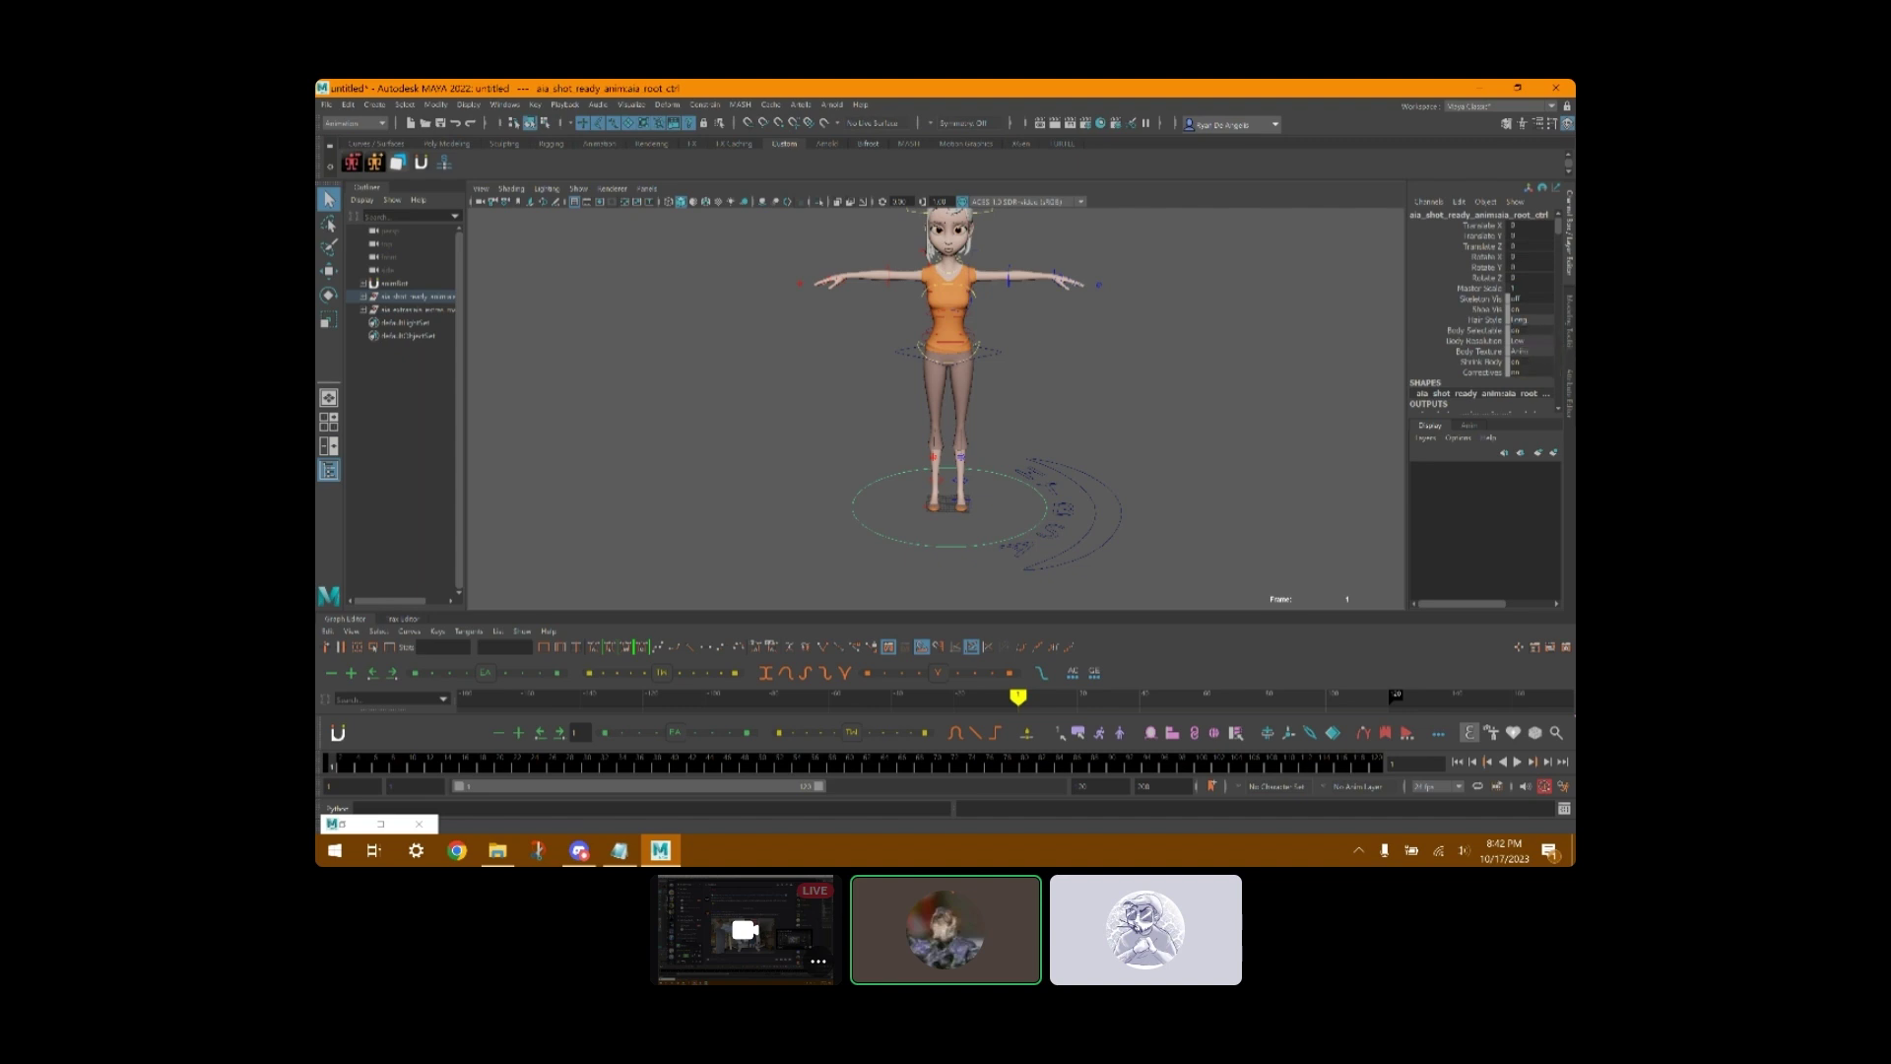
{"action": "left_click", "coordinate": [1534, 342]}
{"action": "key", "text": "Escape"}
{"action": "left_click", "coordinate": [1528, 341]}
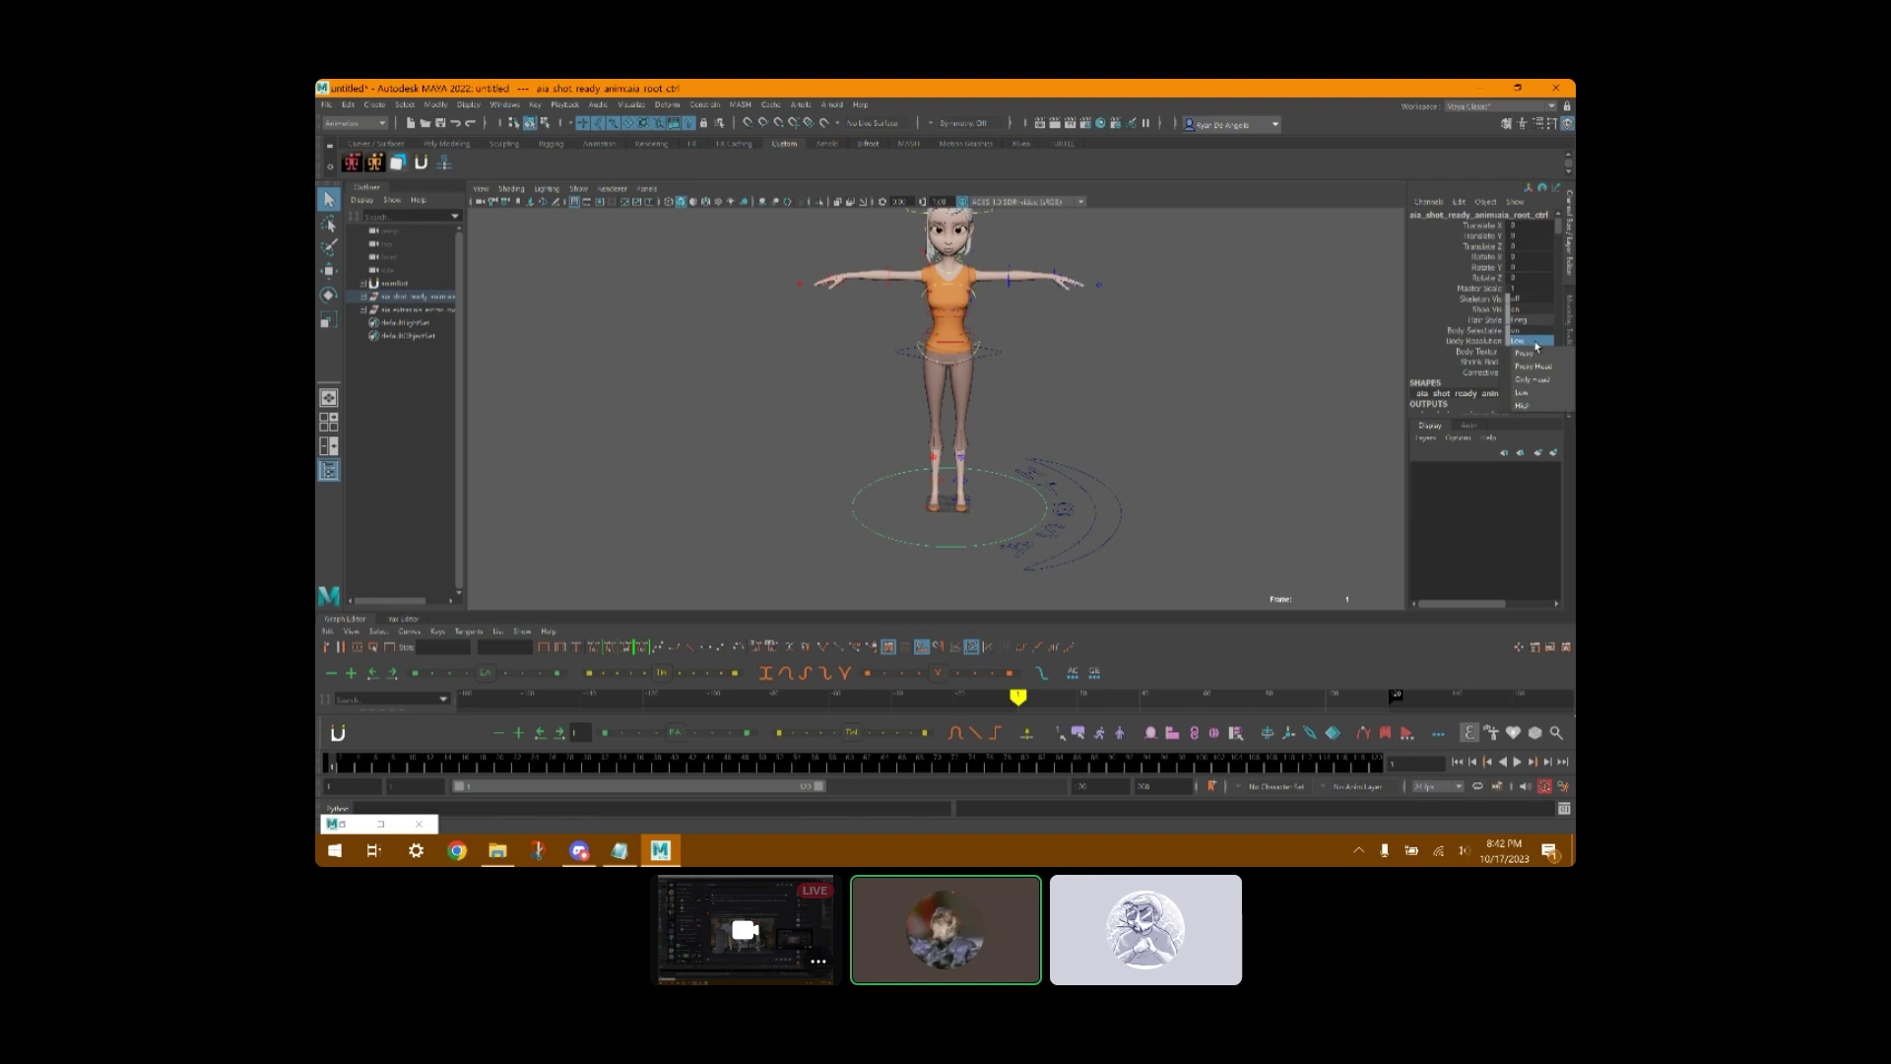
{"action": "left_click", "coordinate": [1538, 405]}
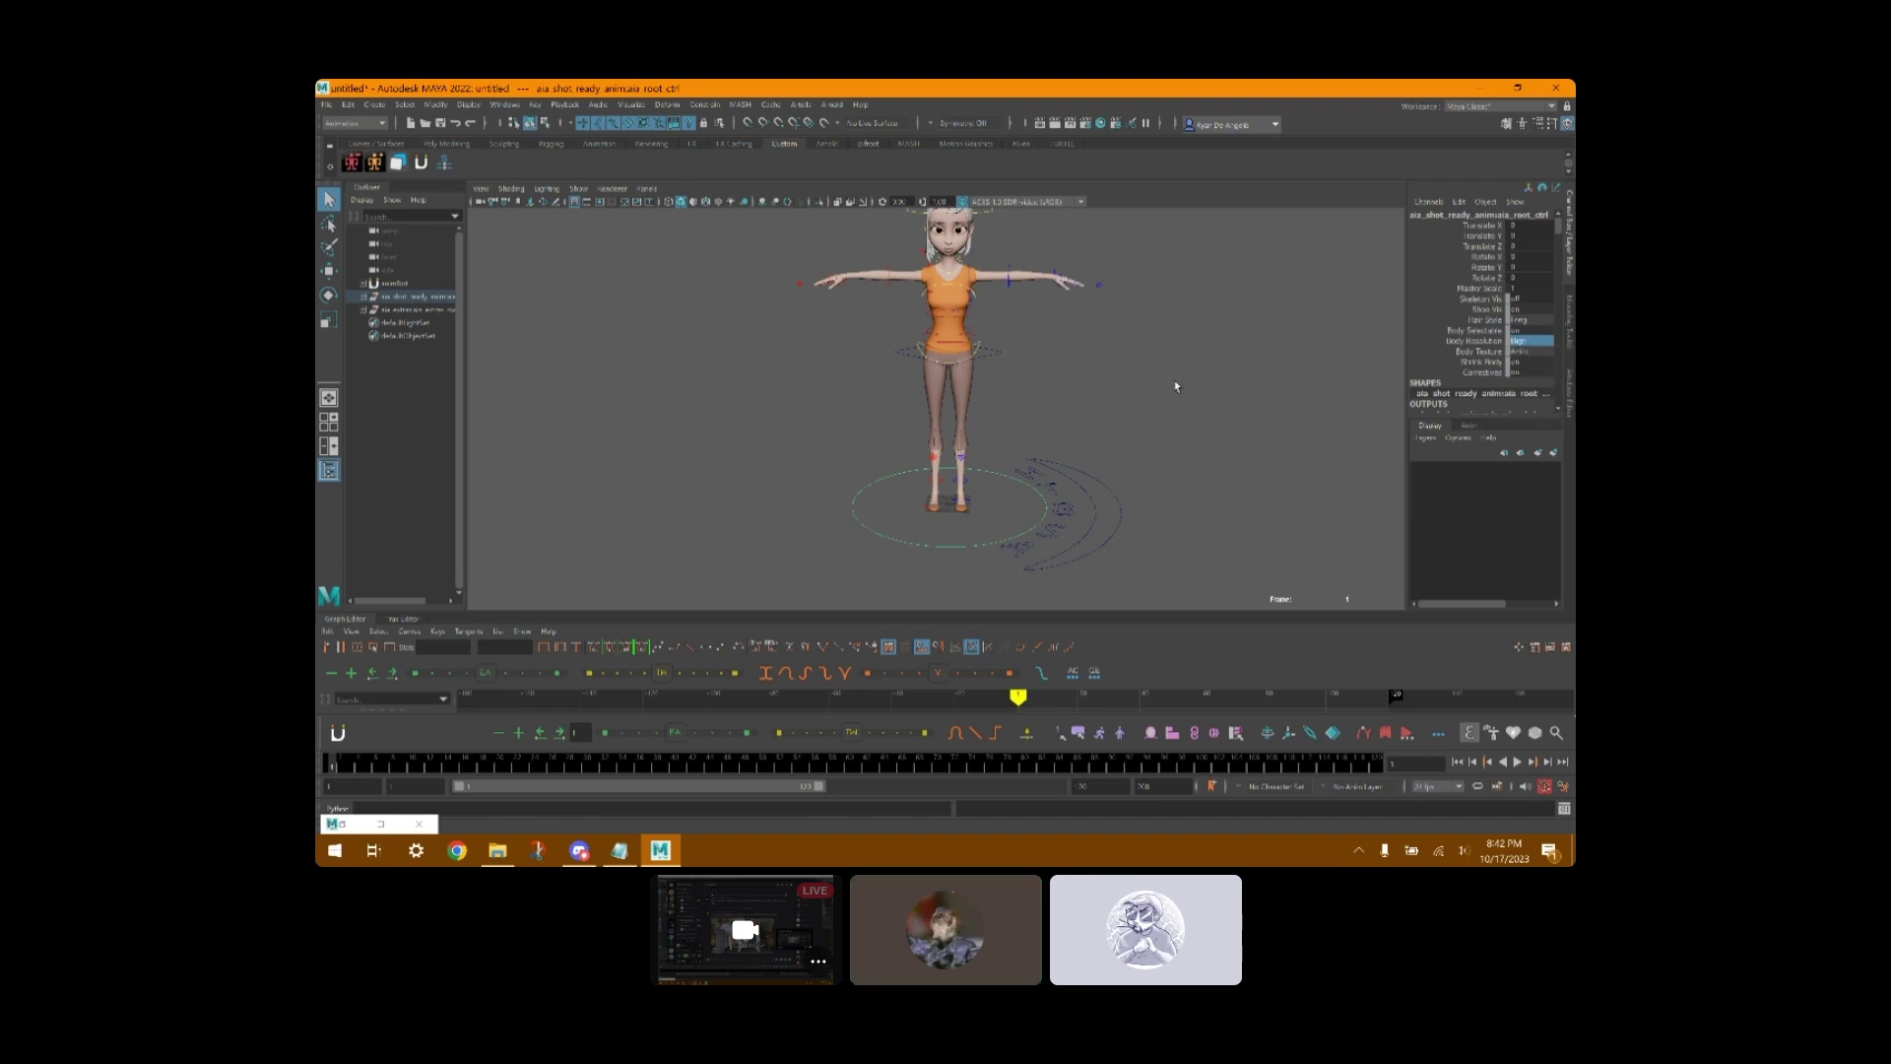
{"action": "left_click", "coordinate": [1029, 336]}
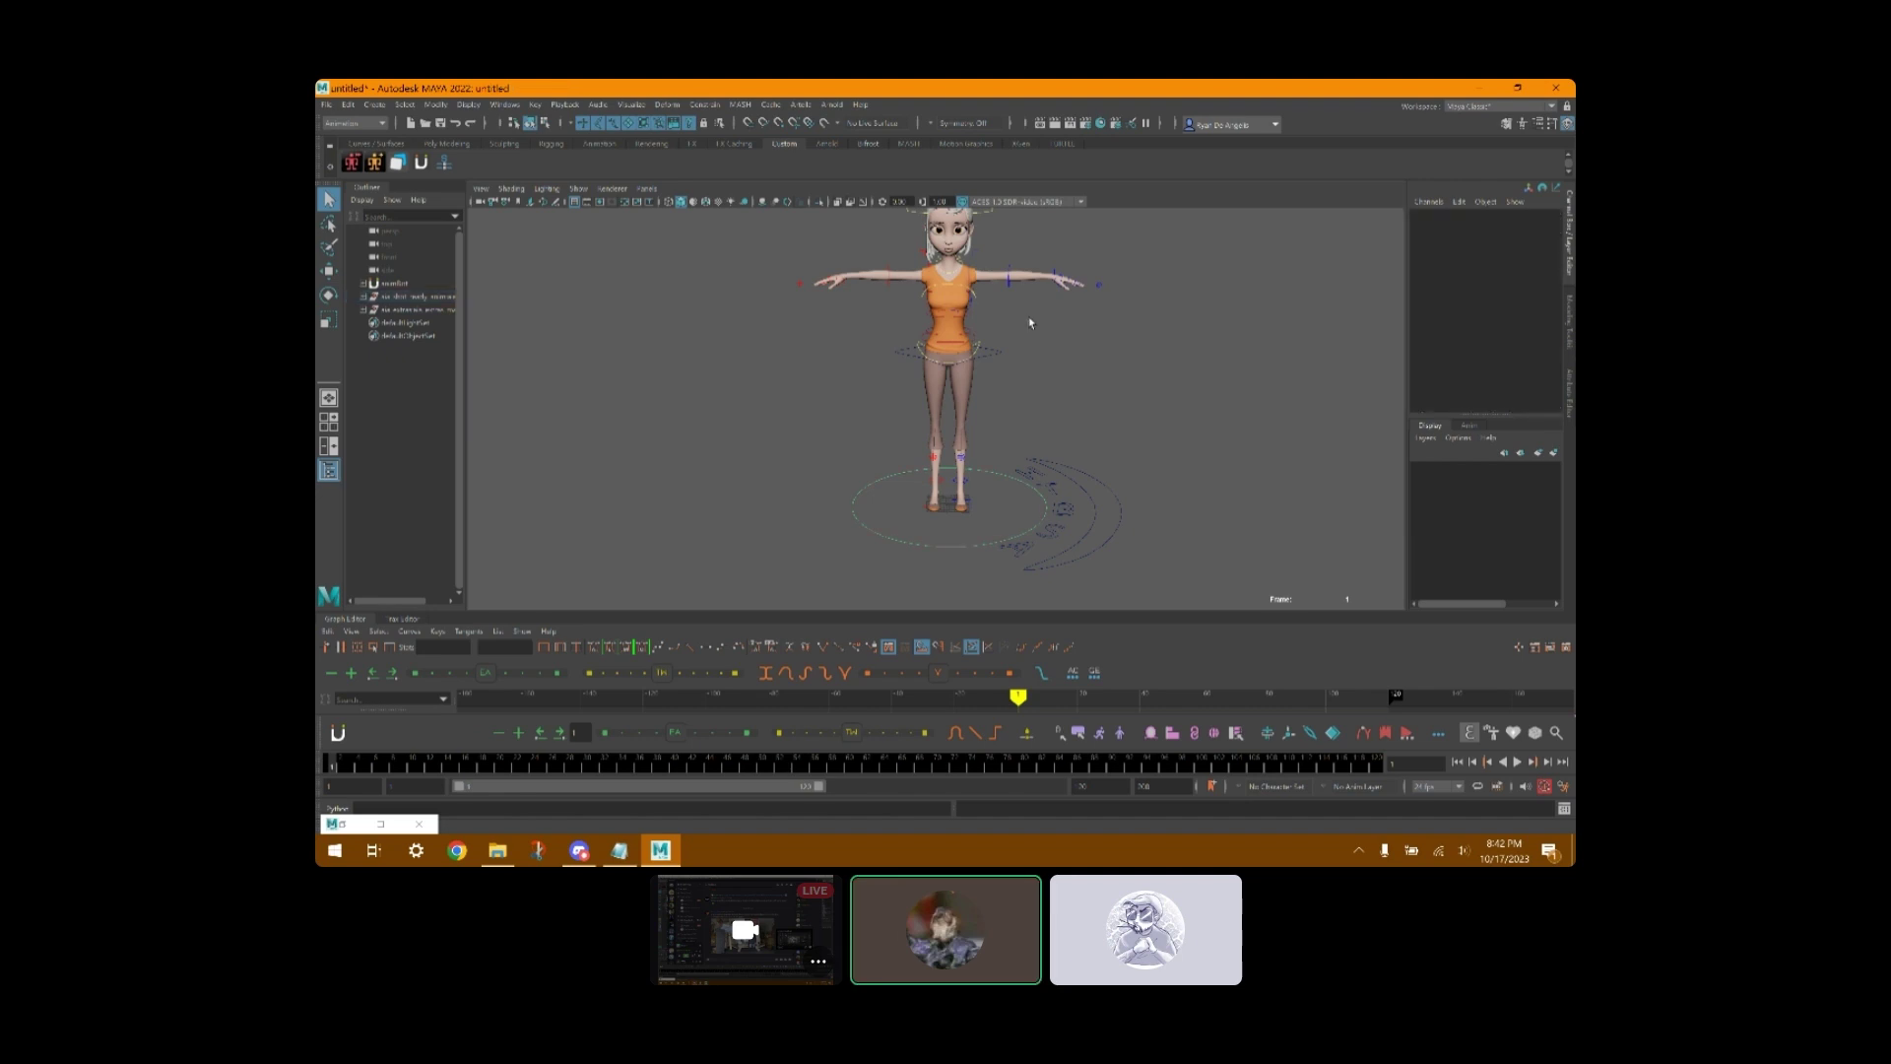
- Turn off the shoes' visibility on the character's root control by setting that attribute to 0
{"action": "scroll", "coordinate": [1039, 329], "scroll_direction": "up", "scroll_amount": 3}
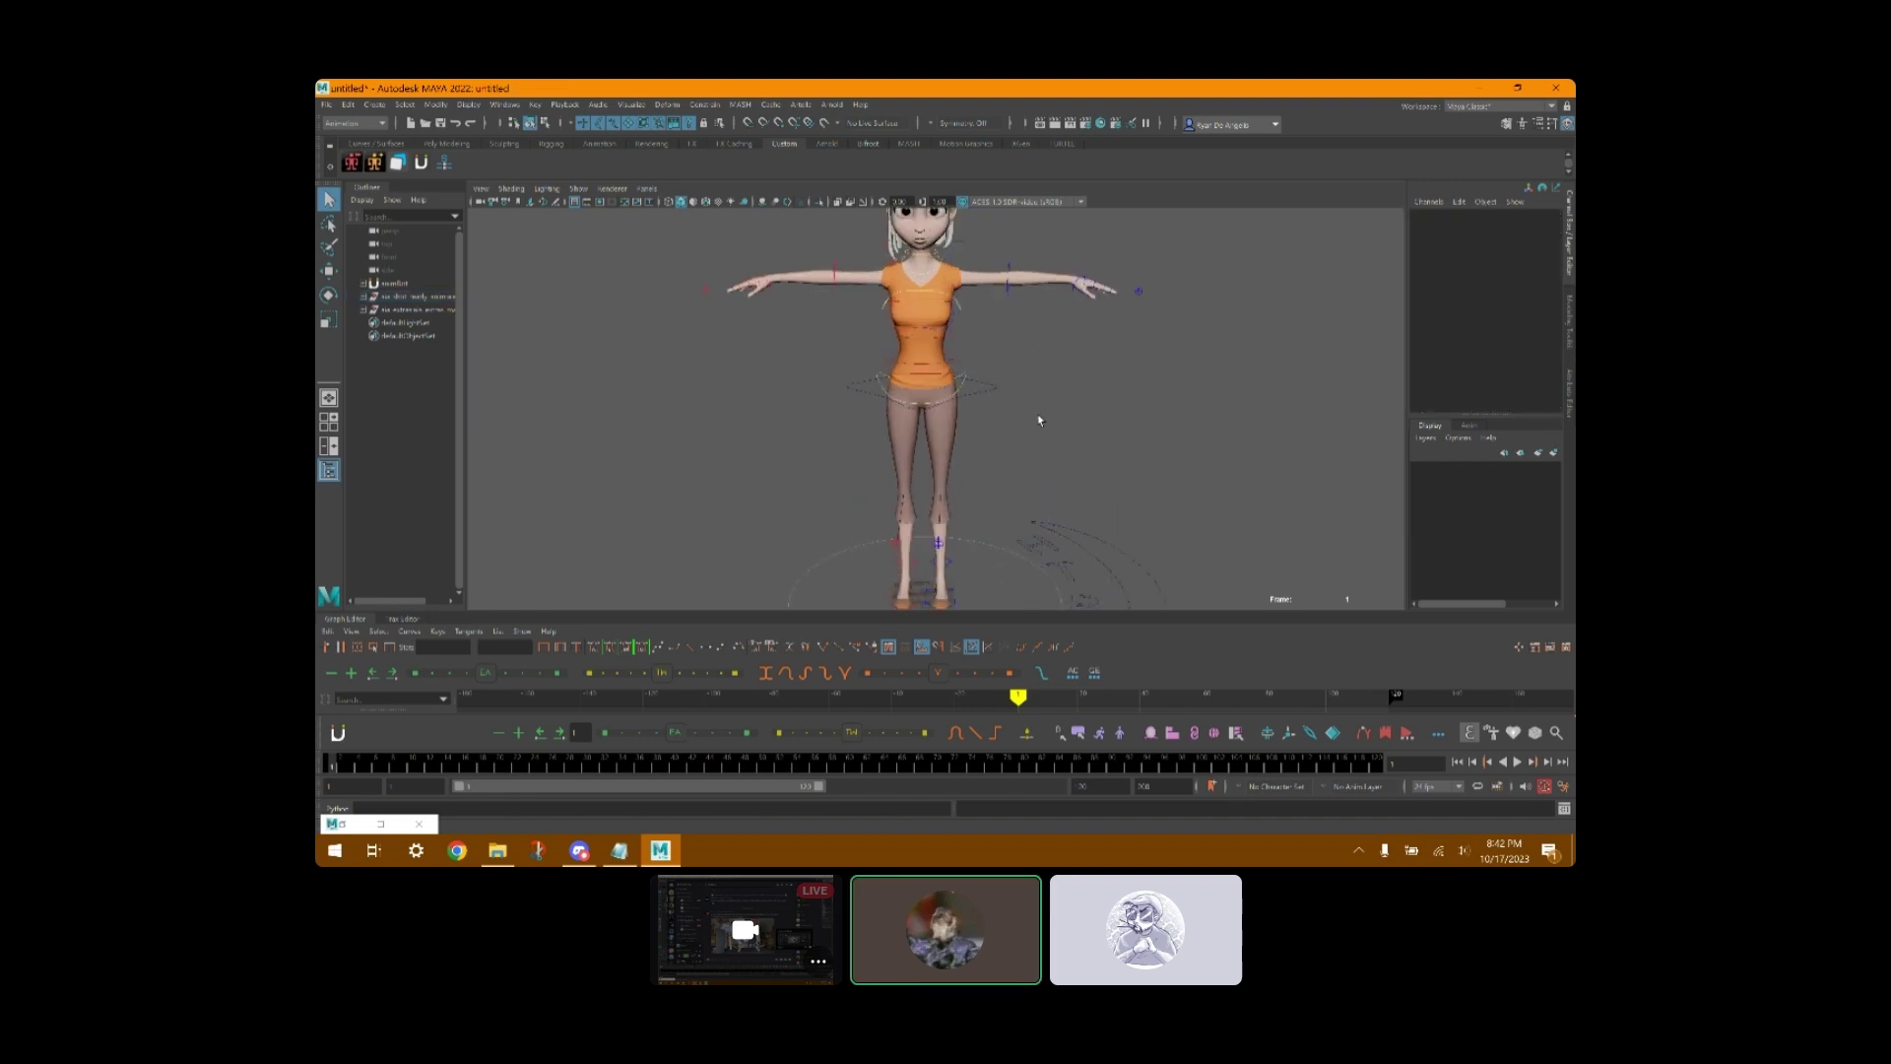
{"action": "left_click_drag", "start_coordinate": [990, 427], "coordinate": [1055, 494], "text": "alt"}
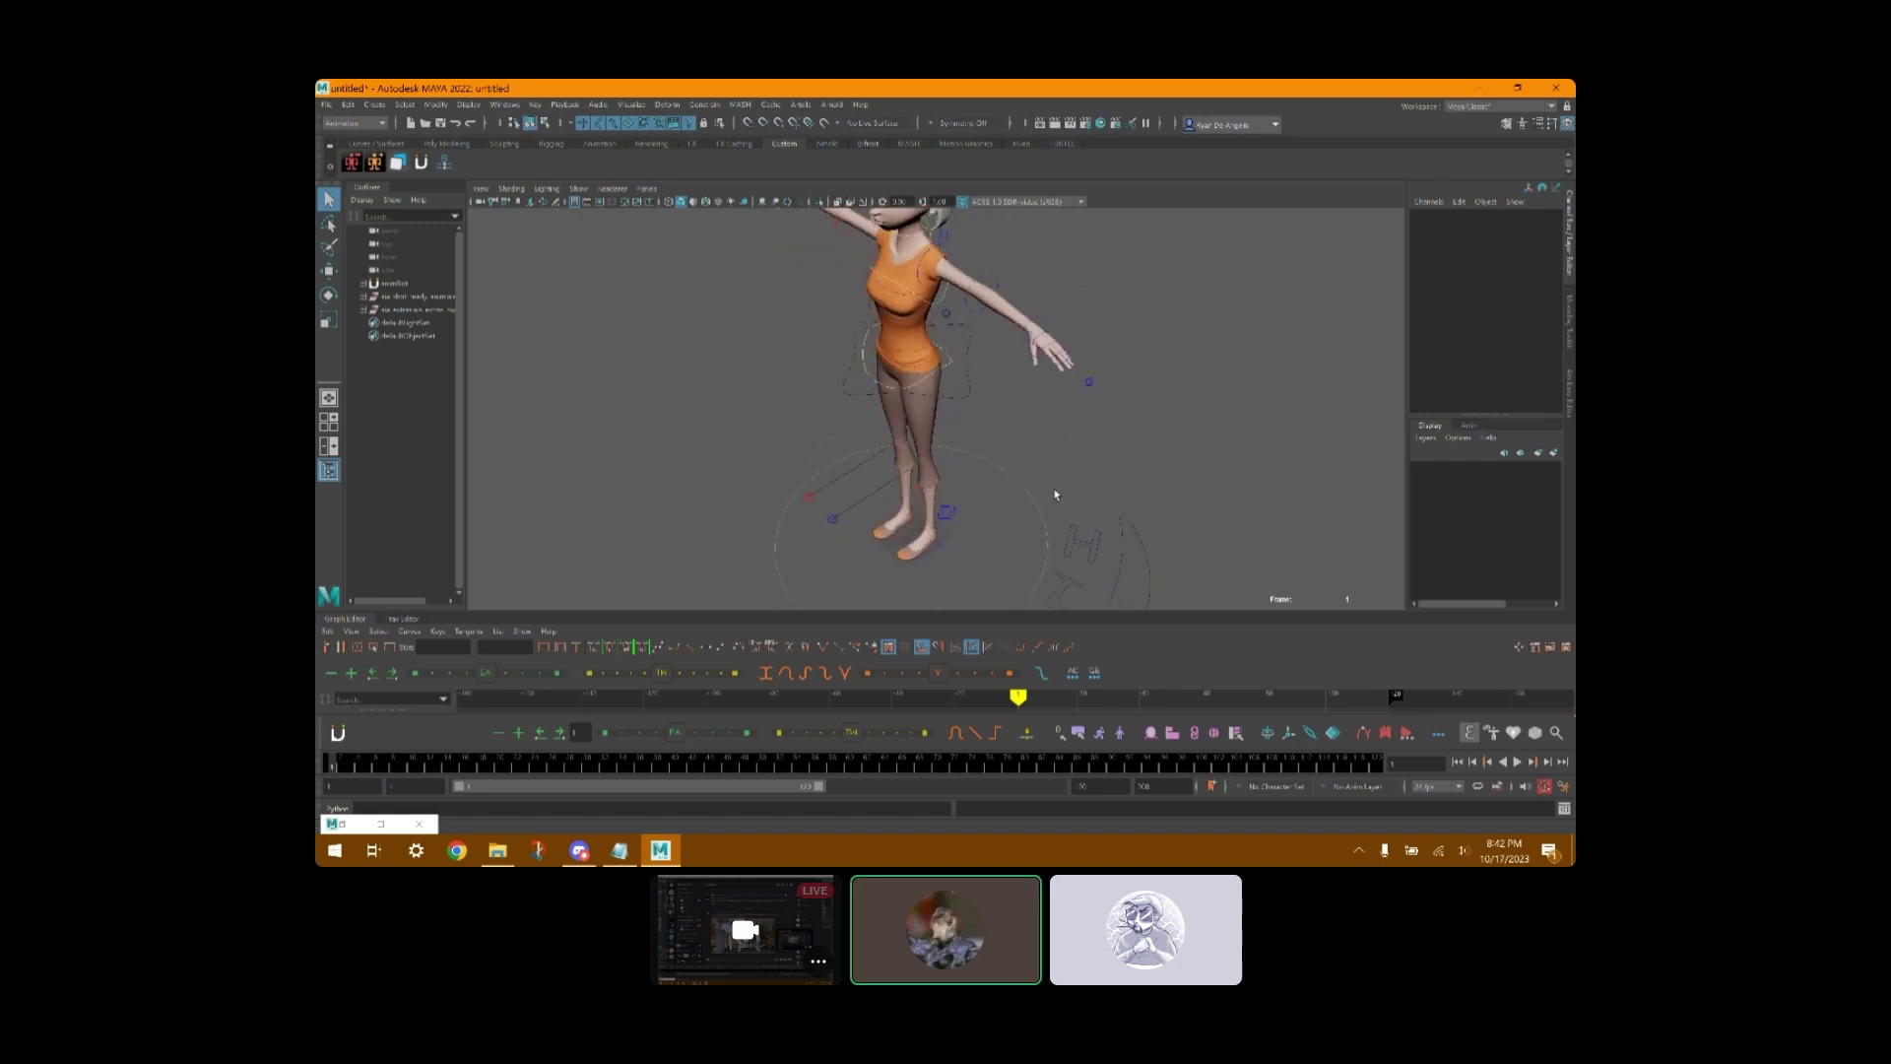
{"action": "left_click", "coordinate": [1046, 495]}
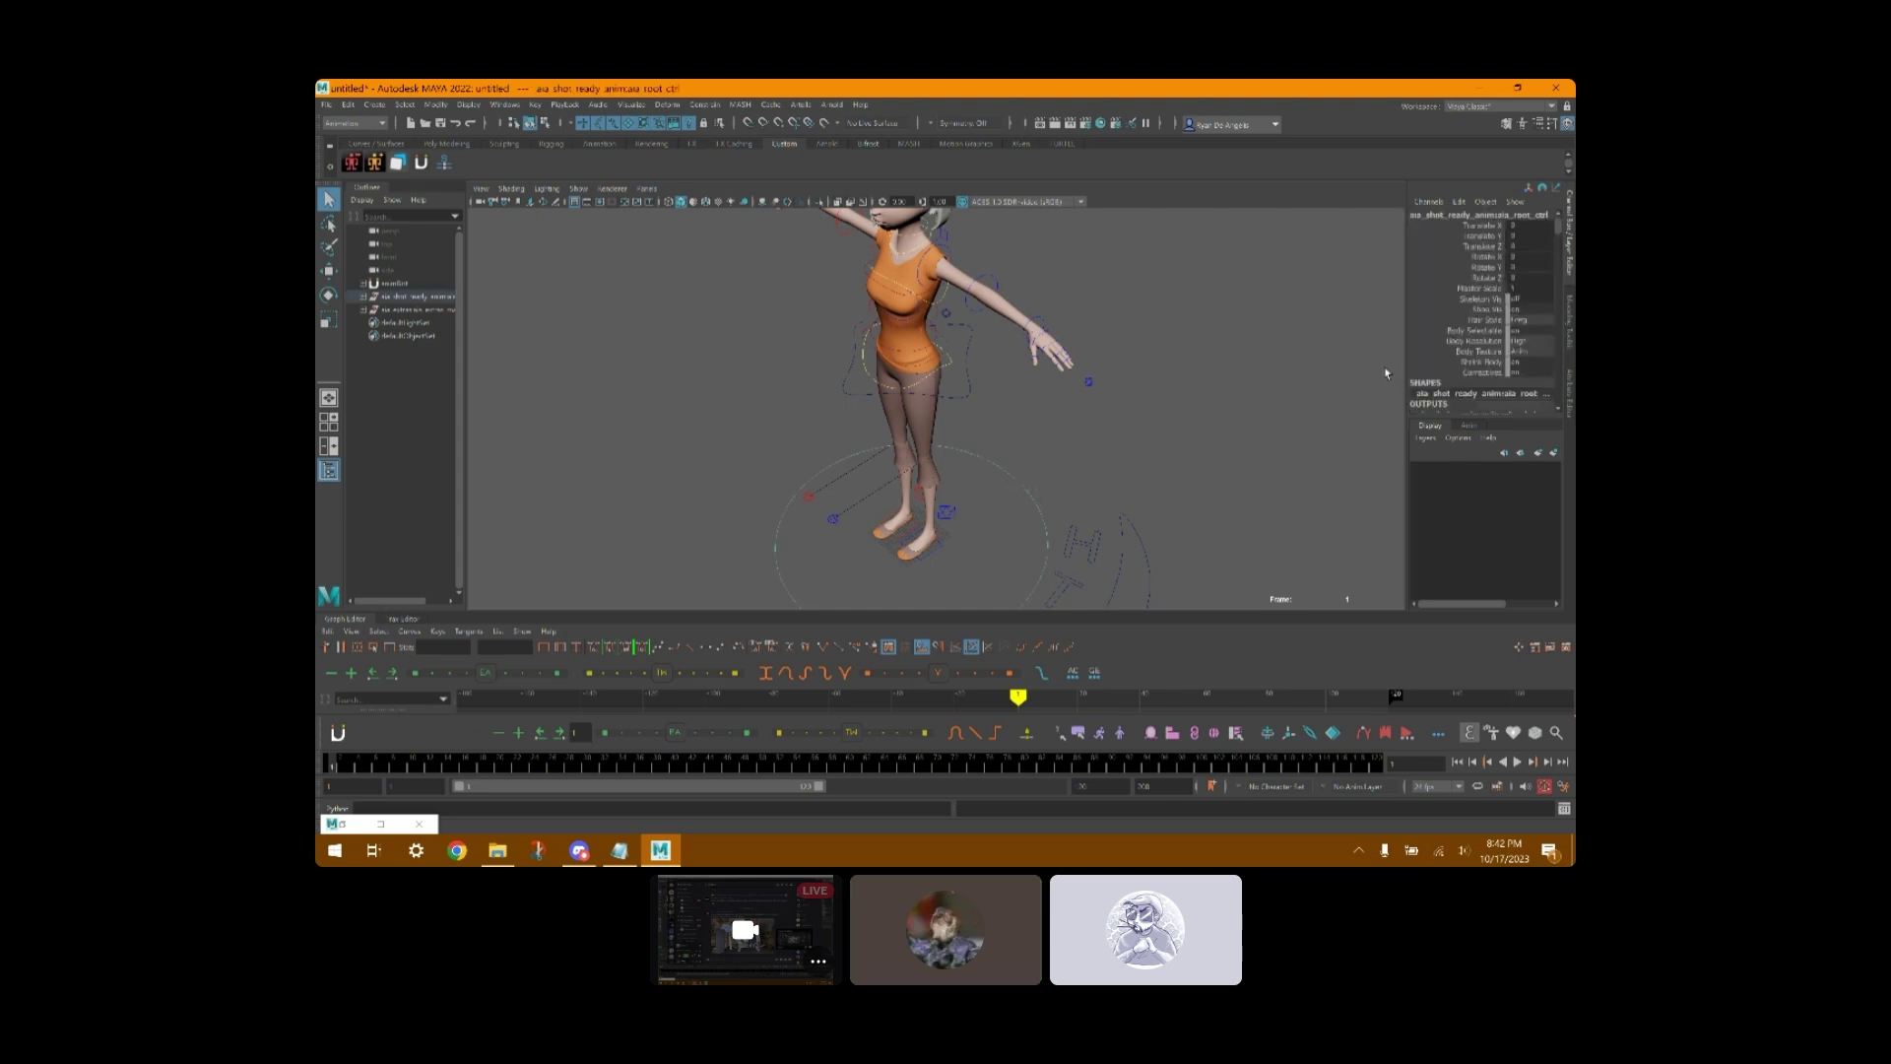
{"action": "left_click", "coordinate": [1527, 310]}
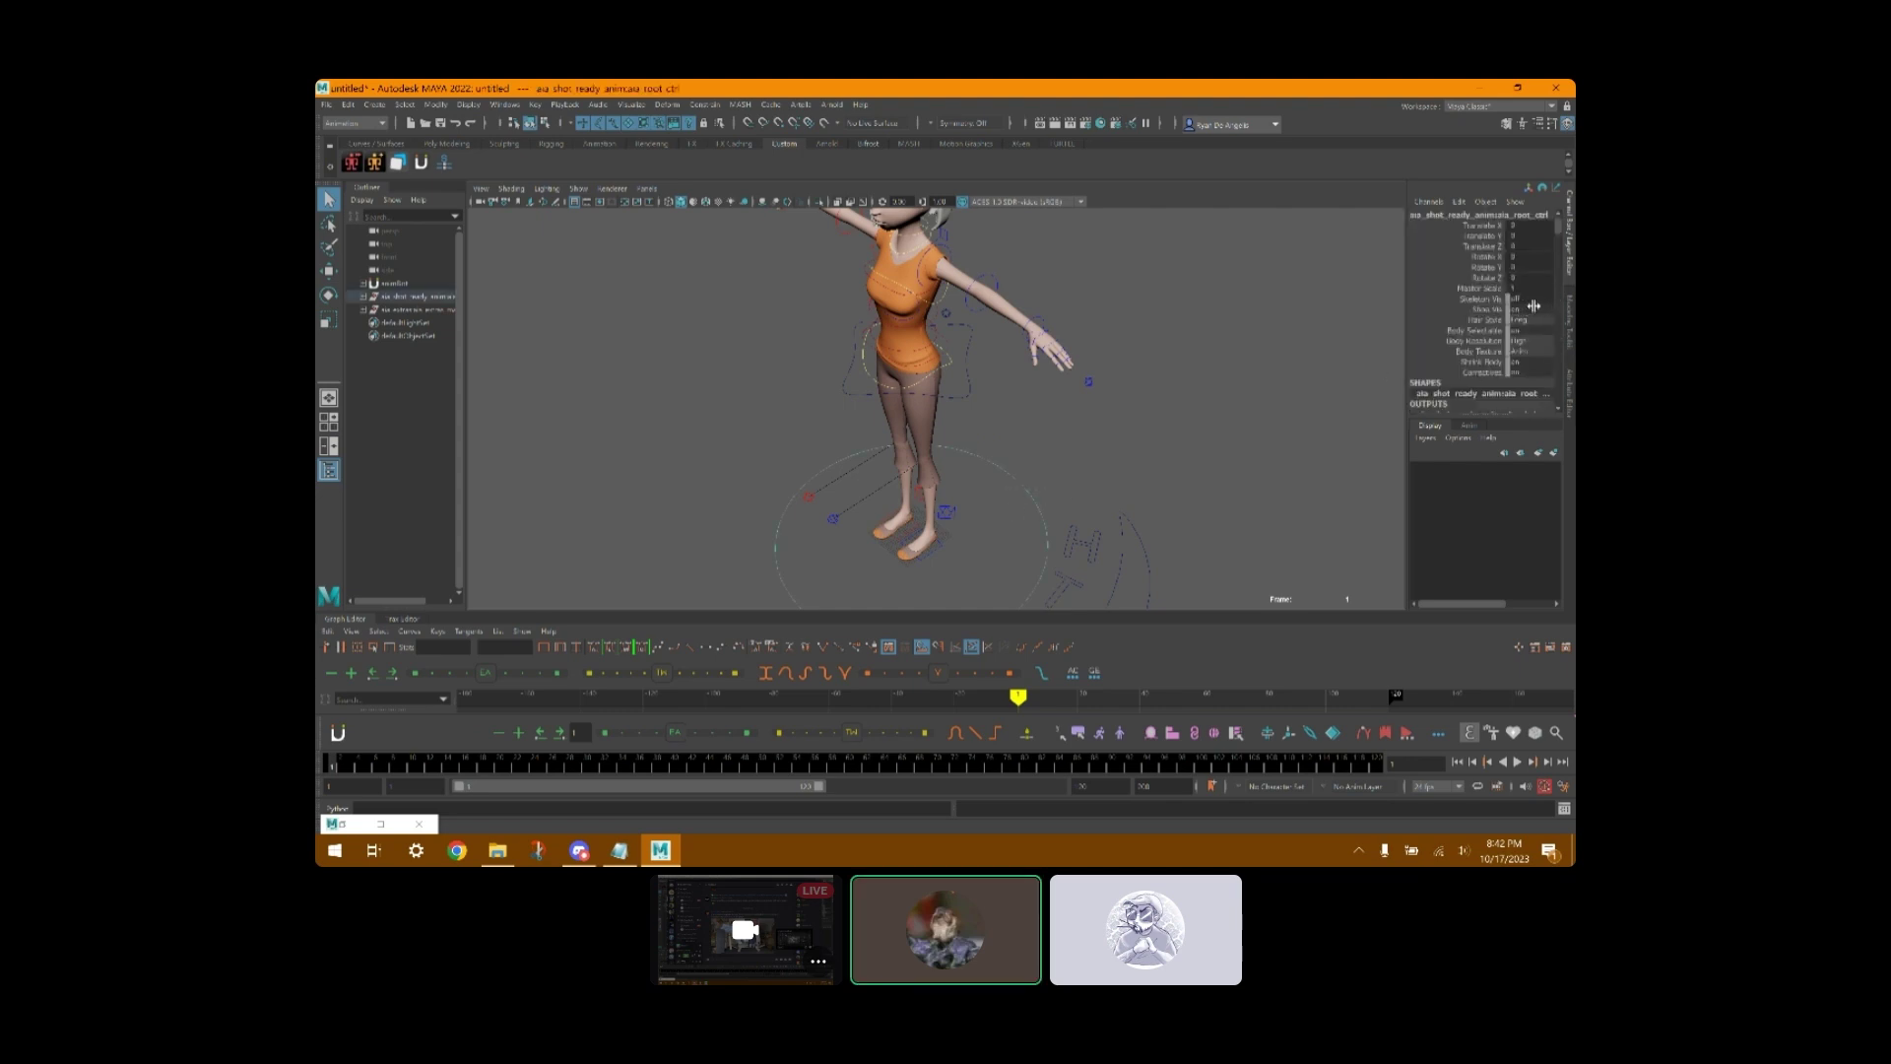
{"action": "type", "text": "0"}
{"action": "key", "text": "Return"}
{"action": "left_click", "coordinate": [1196, 441]}
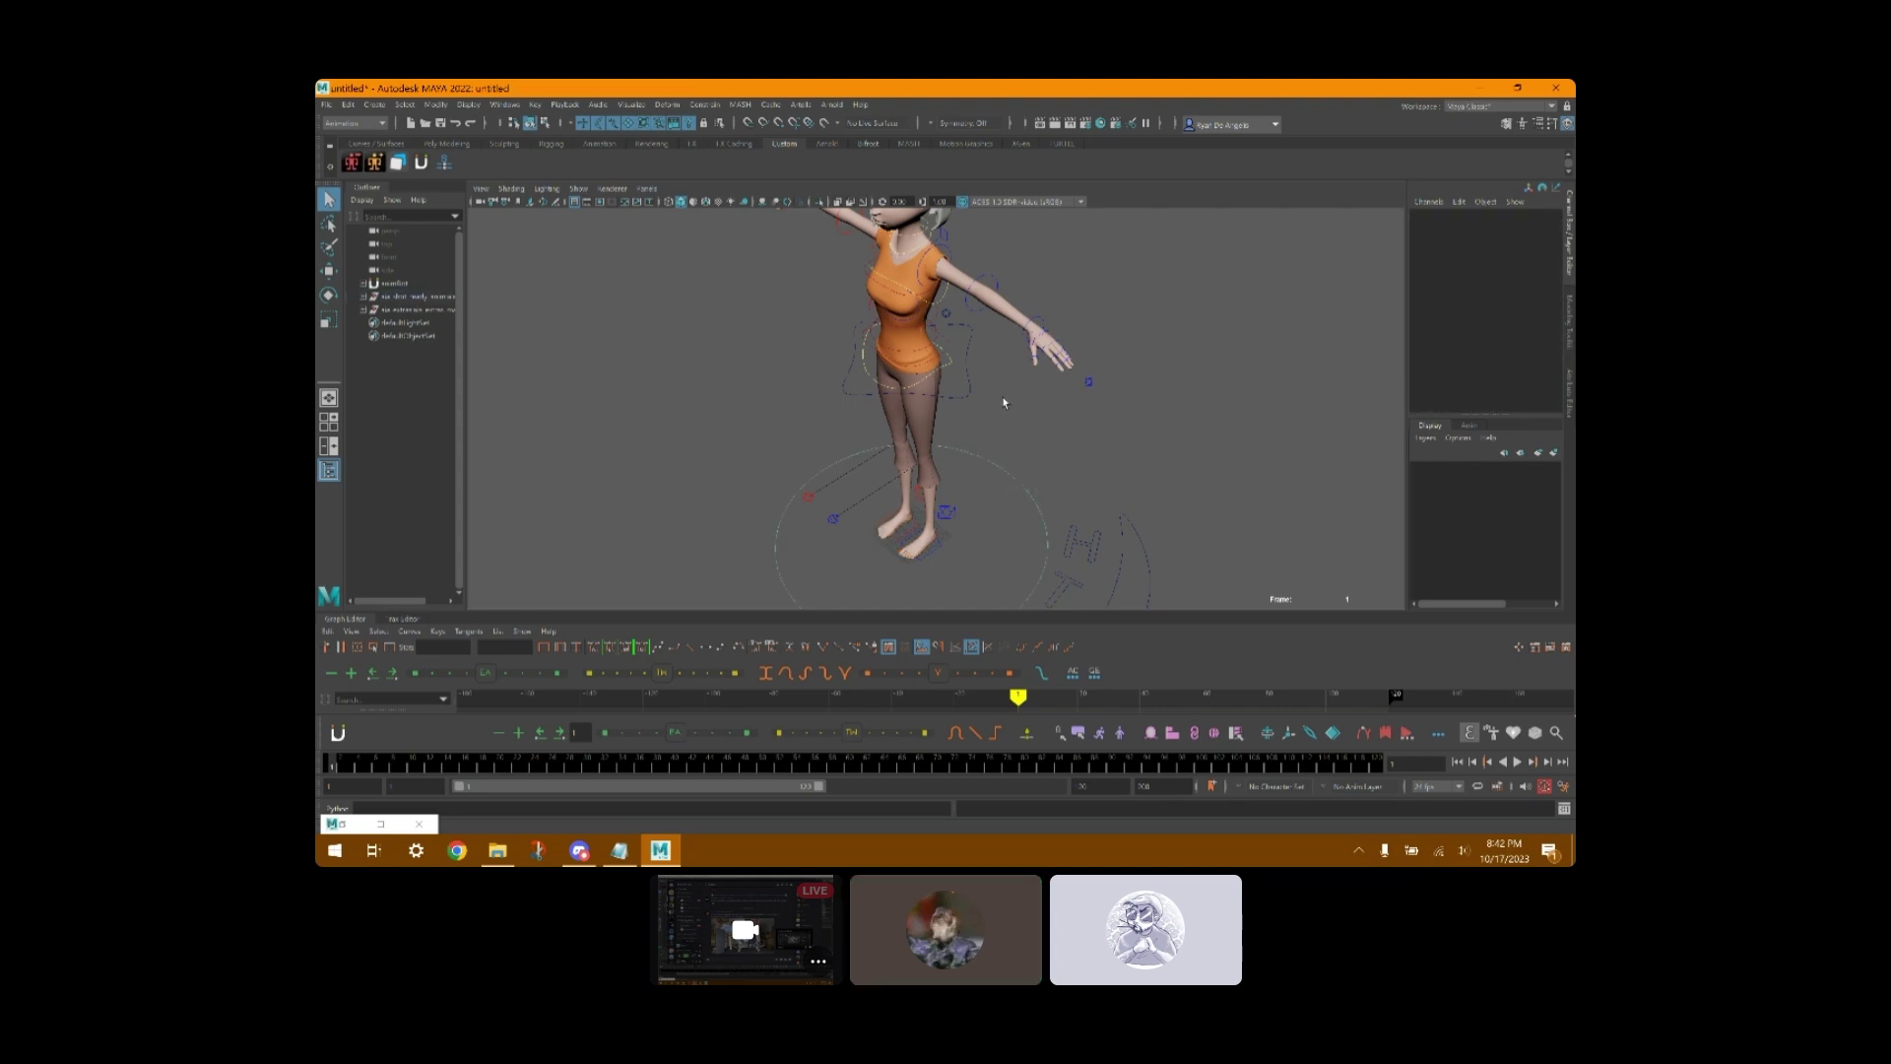
- Hide the character's default trousers and shirt by switching the Visibility of both geometries off
{"action": "left_click", "coordinate": [929, 418]}
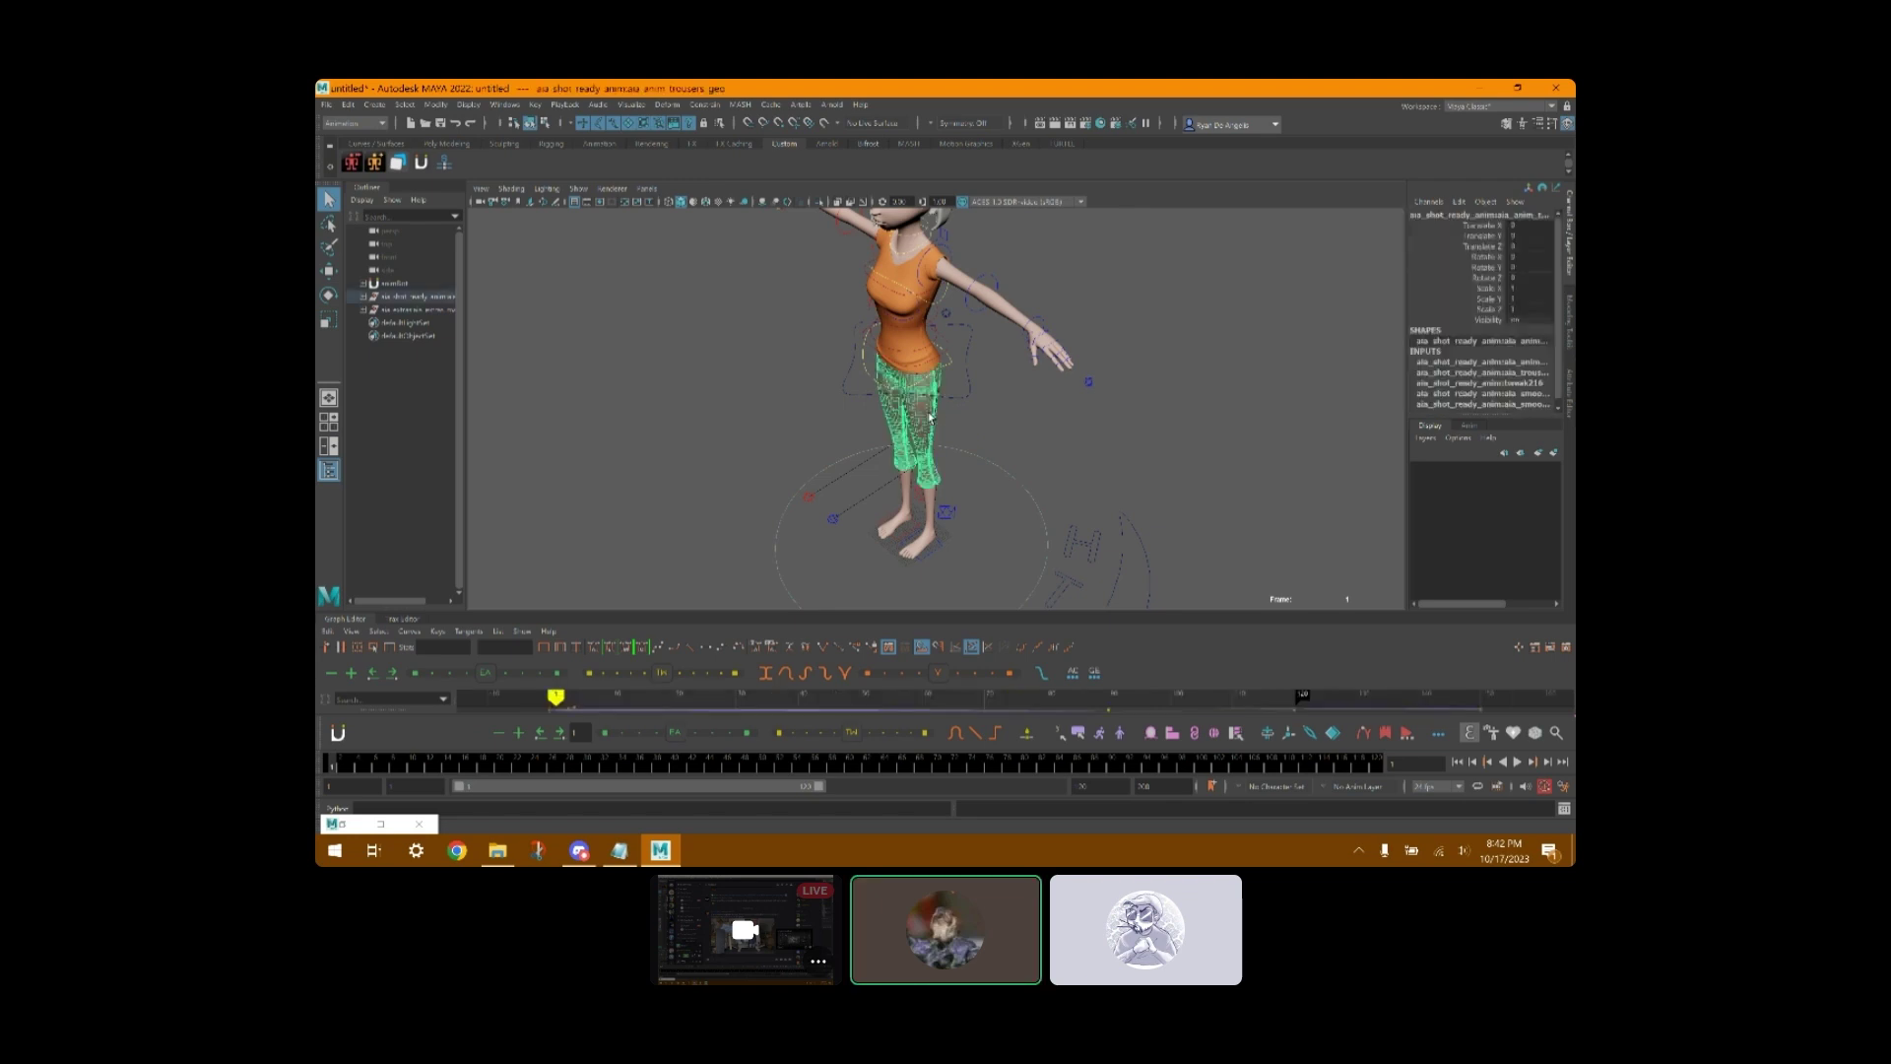
{"action": "middle_click_drag", "start_coordinate": [1536, 319], "coordinate": [1541, 319]}
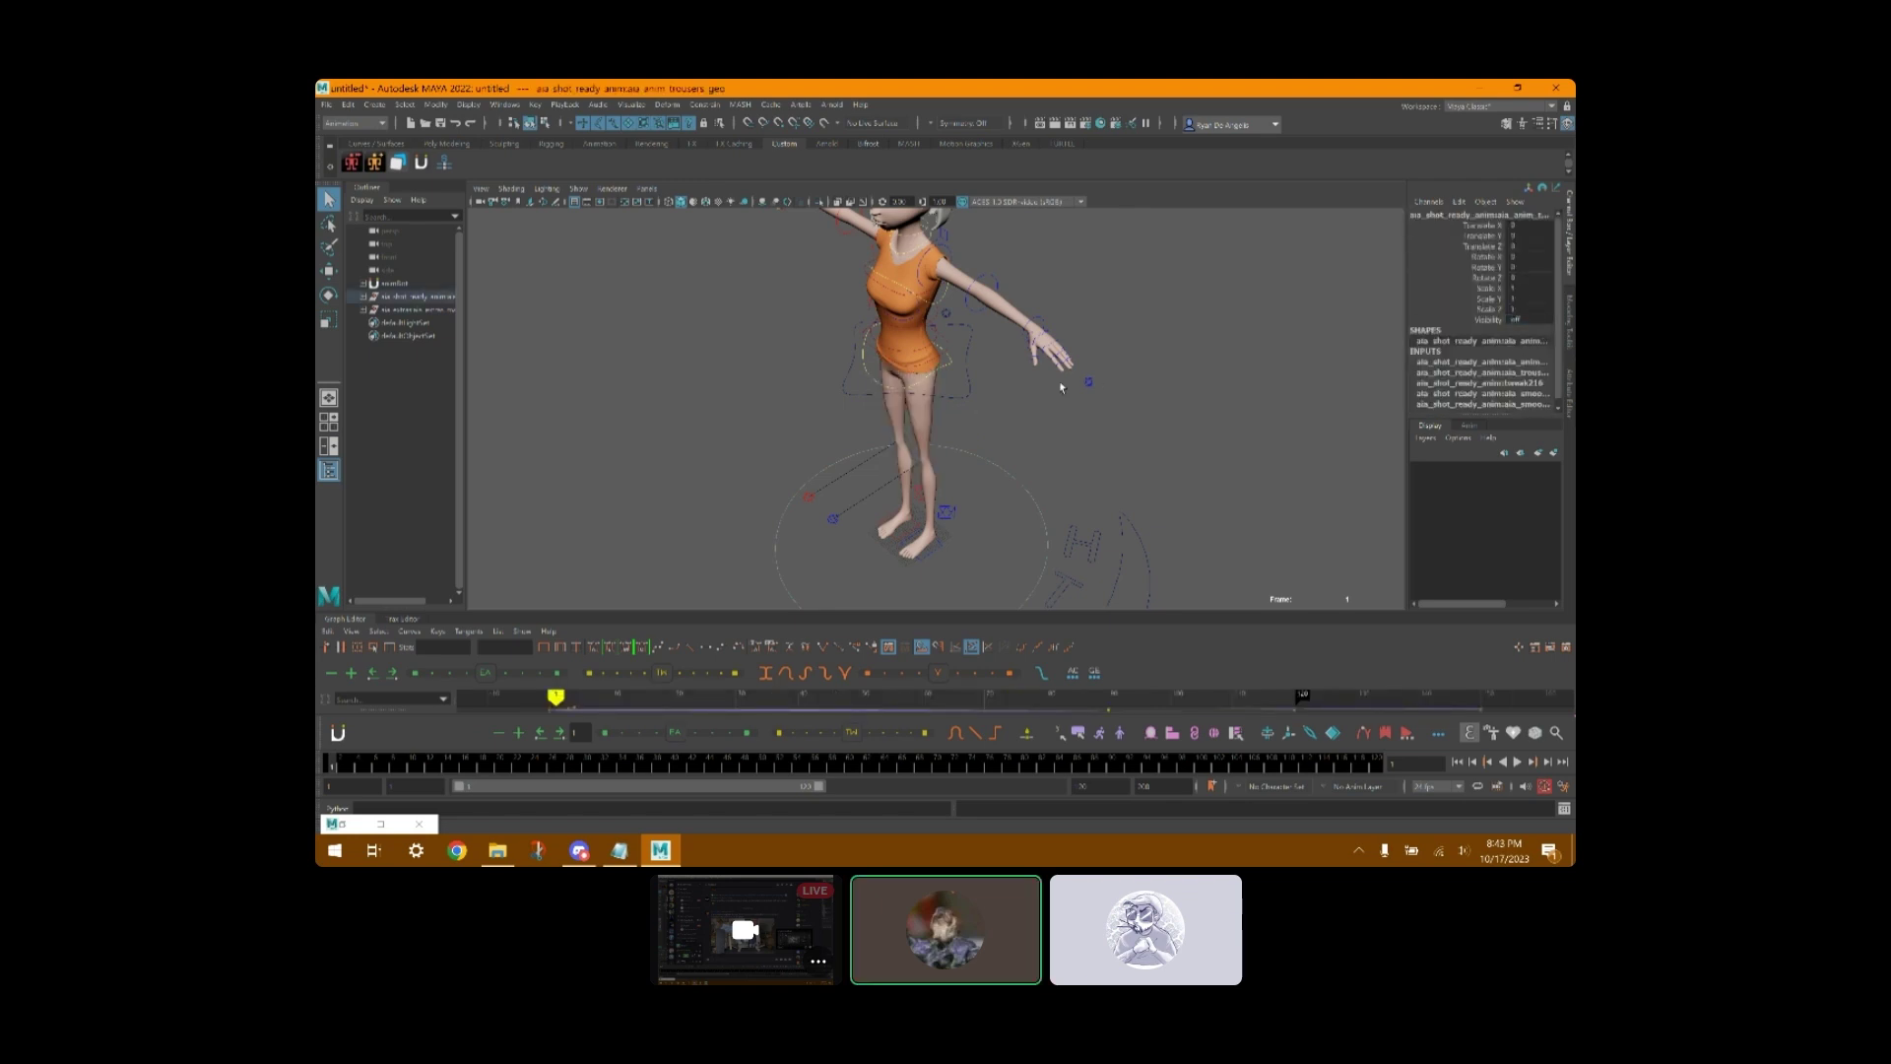
{"action": "left_click", "coordinate": [916, 353]}
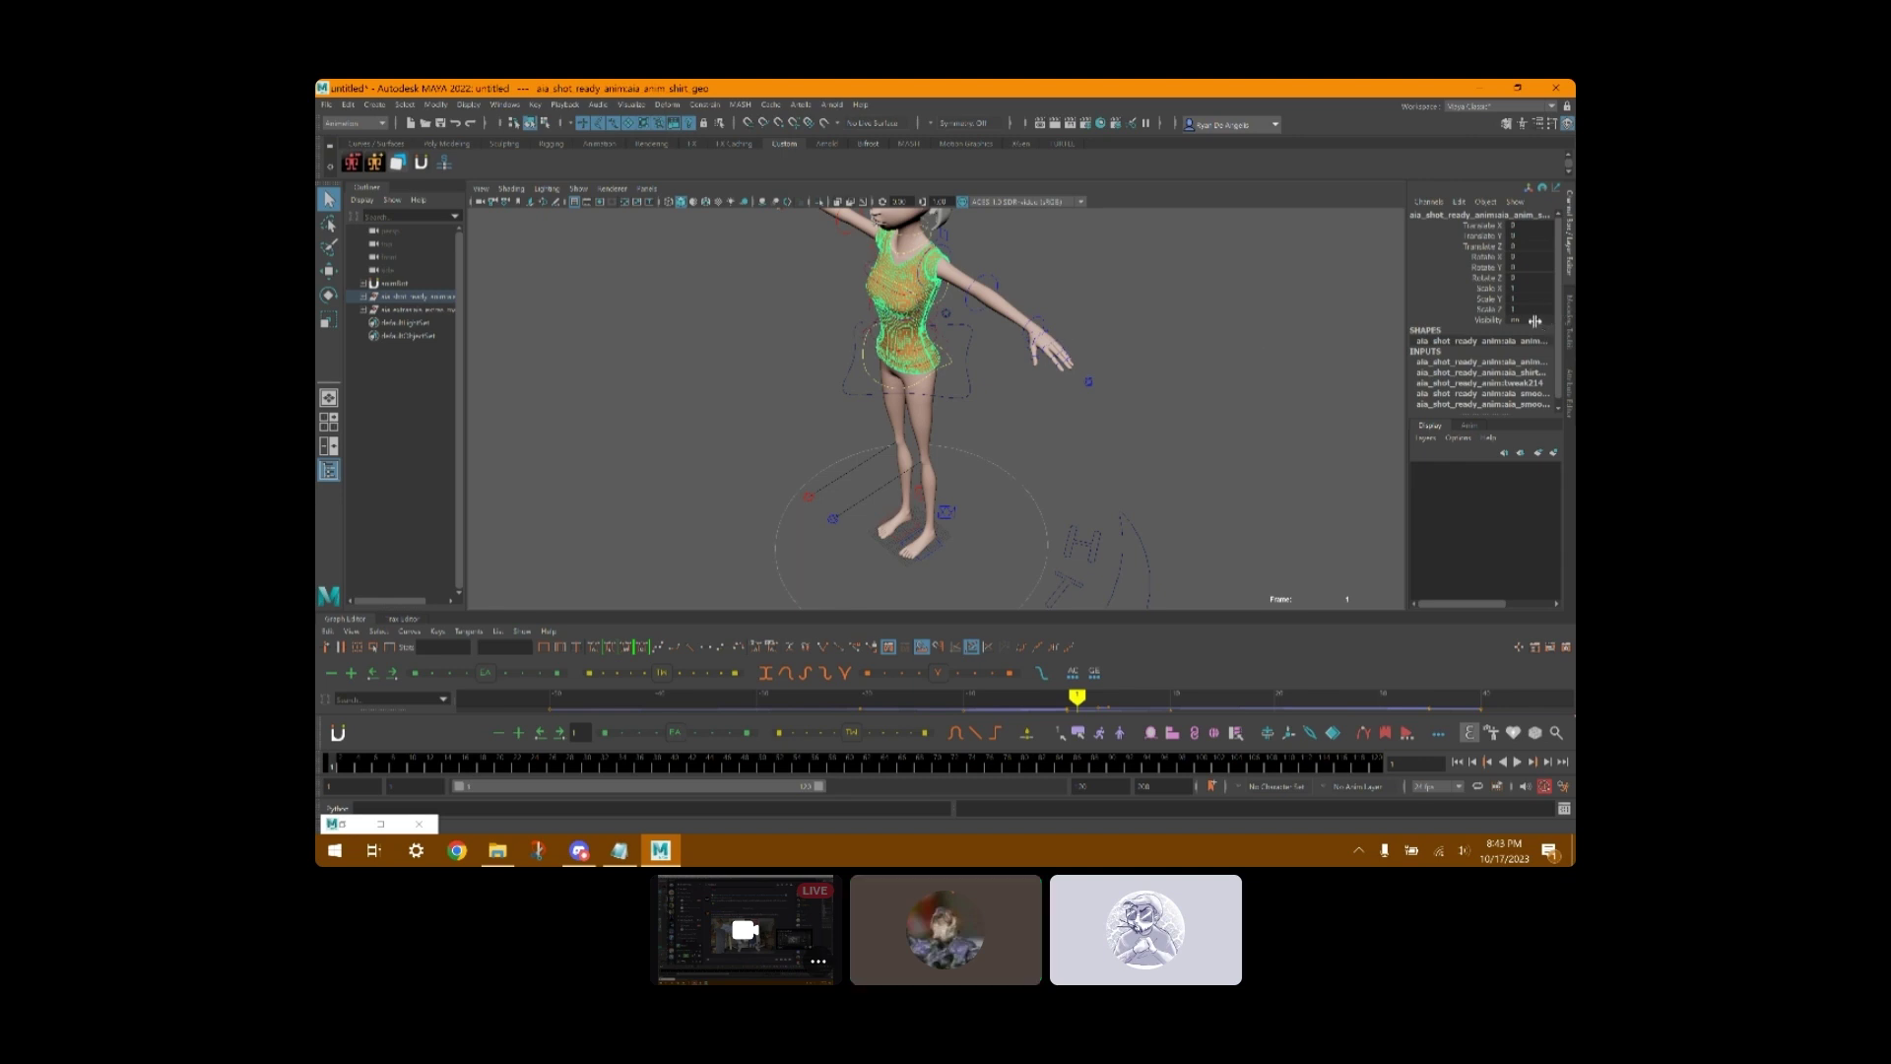
{"action": "middle_click_drag", "start_coordinate": [1535, 319], "coordinate": [1516, 319]}
{"action": "left_click", "coordinate": [1138, 353]}
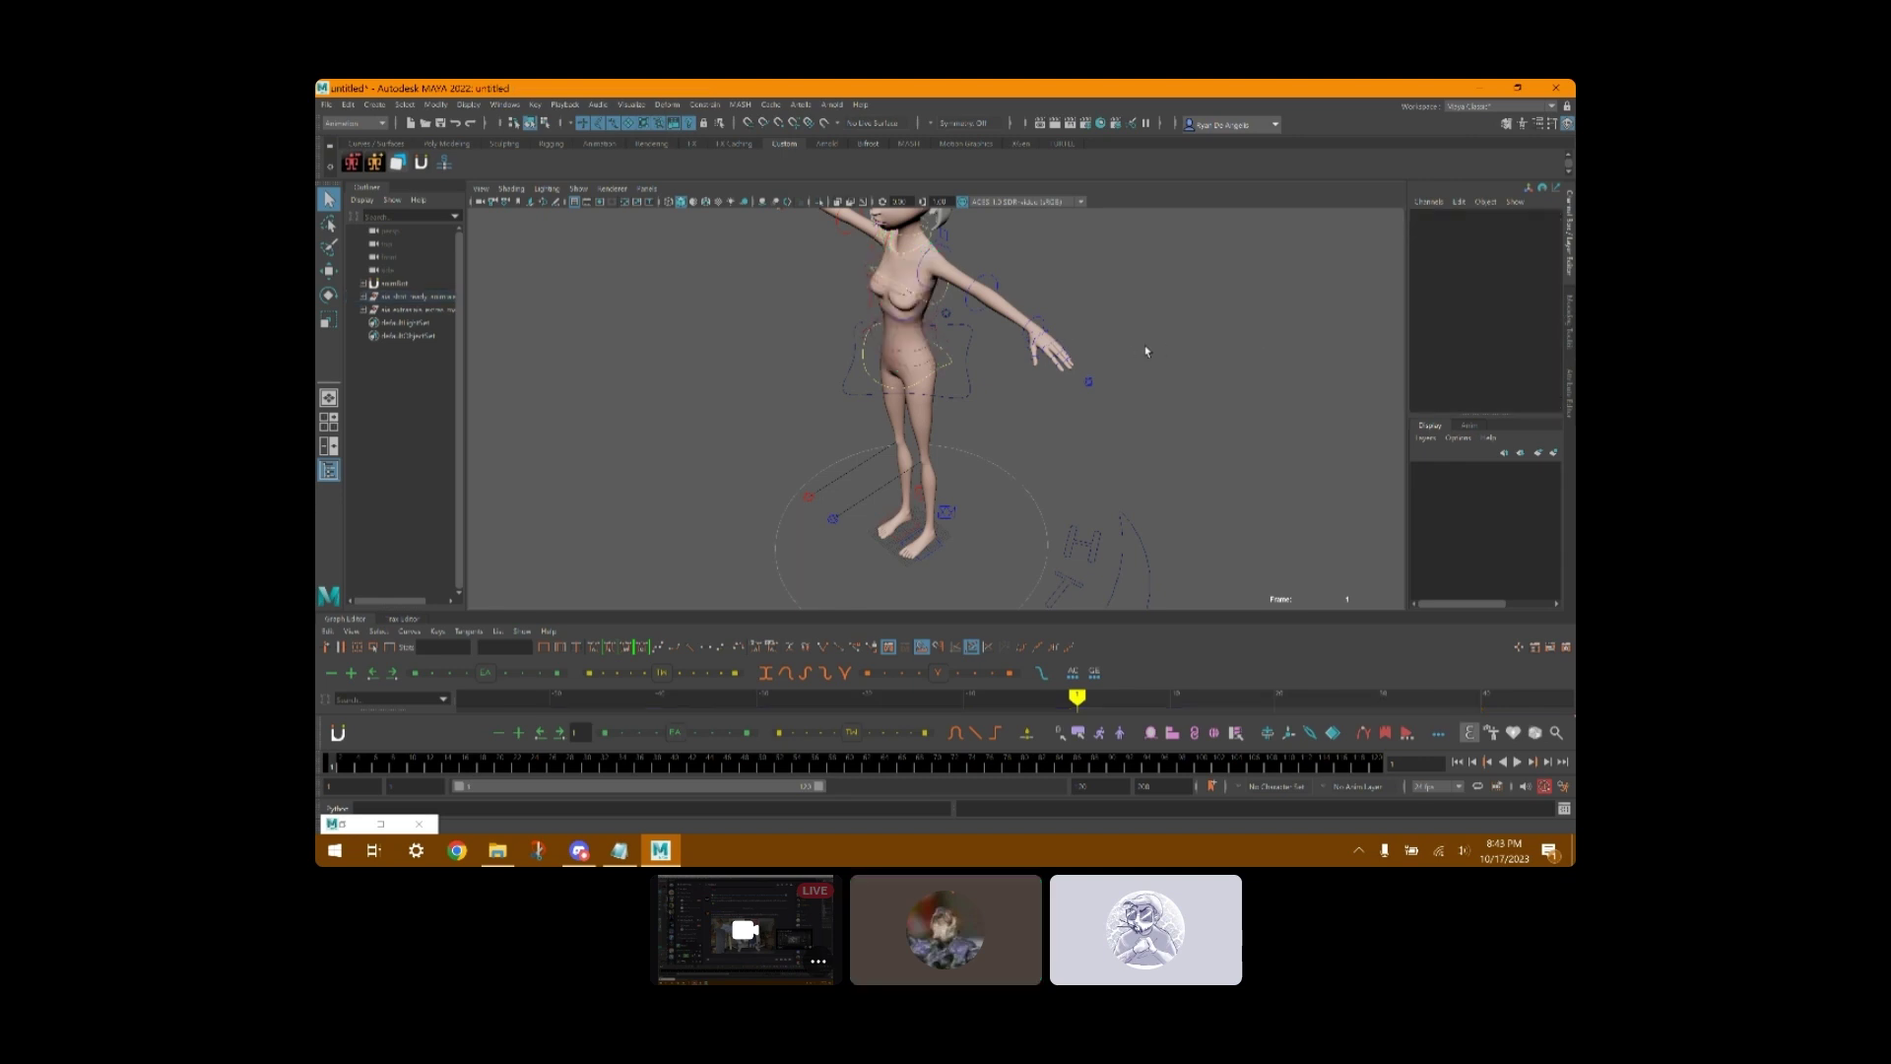
- Hide the character's default long hair geometry by switching its Visibility off
{"action": "left_click_drag", "start_coordinate": [1145, 354], "coordinate": [1004, 249], "text": "alt"}
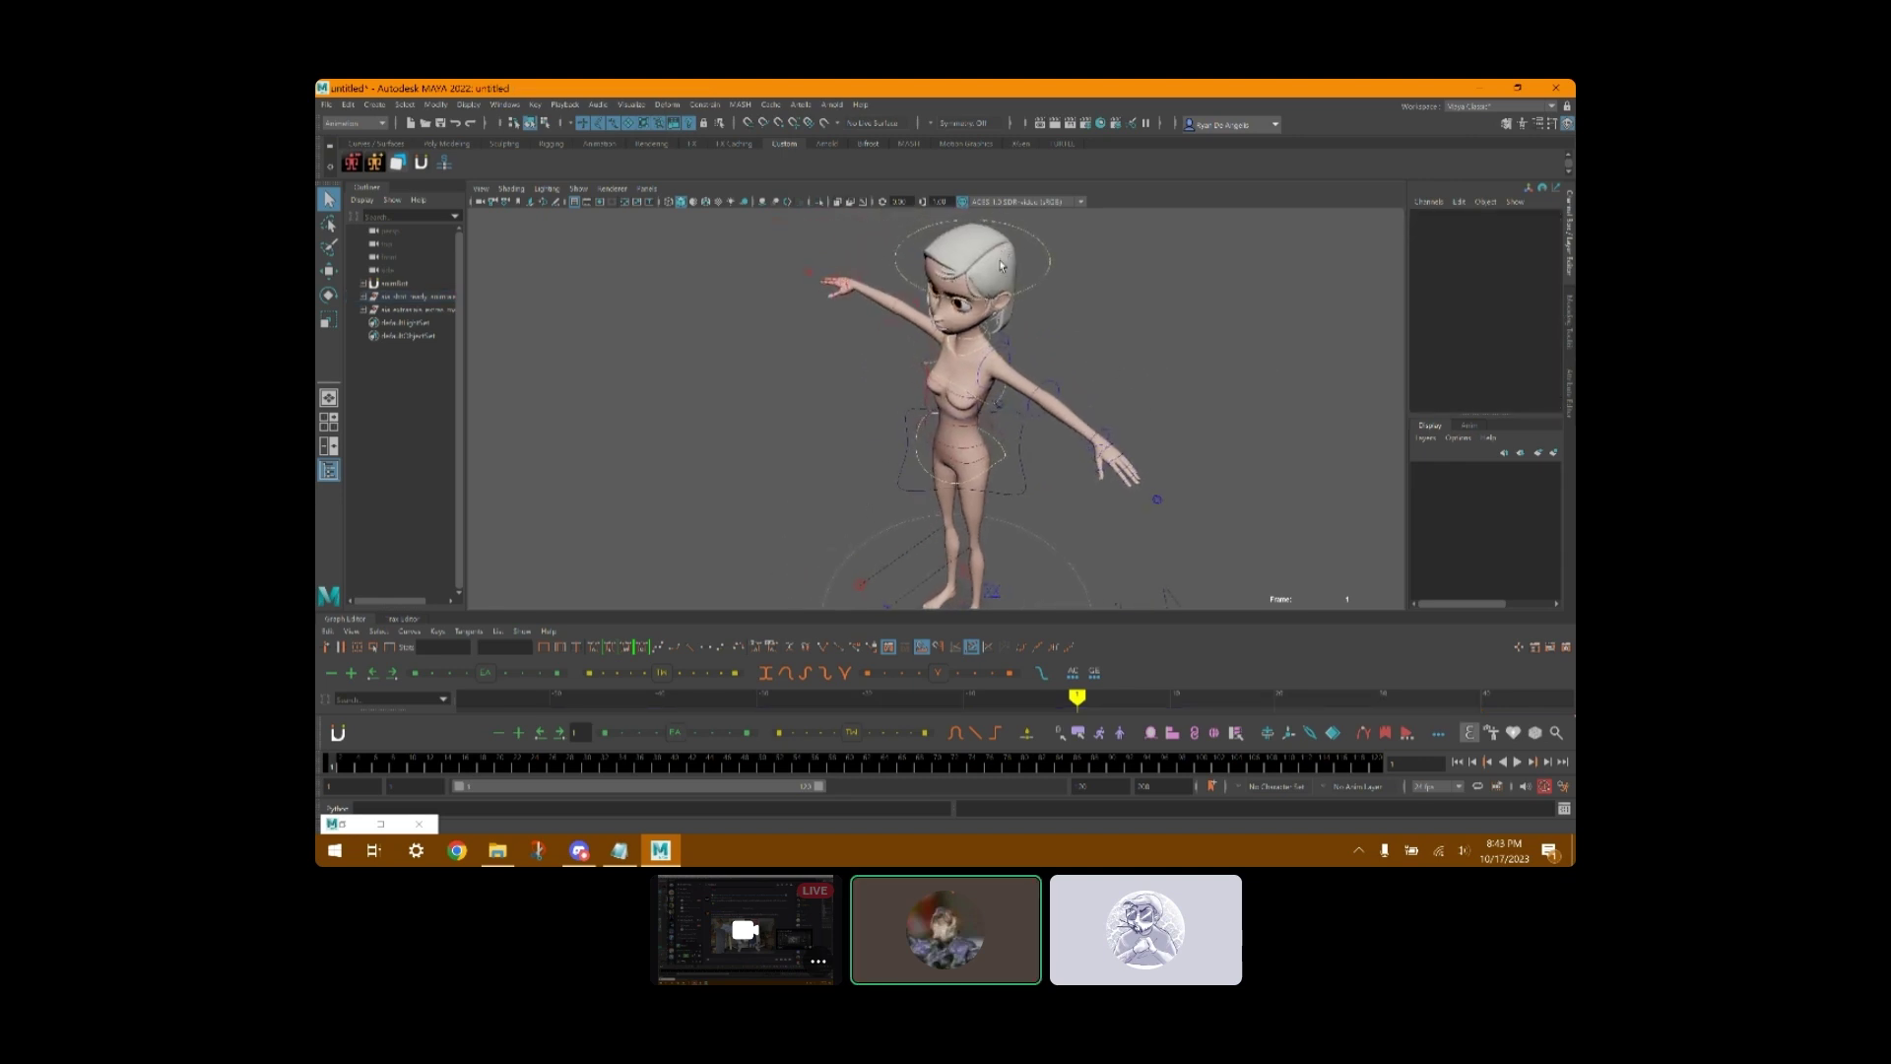
{"action": "left_click", "coordinate": [1004, 249]}
{"action": "middle_click_drag", "start_coordinate": [1549, 317], "coordinate": [1521, 319]}
- Set Mod 4 to Show on the extras hair control beside the character to give her an alternate hairstyle
{"action": "scroll", "coordinate": [1283, 355], "scroll_direction": "down", "scroll_amount": 2}
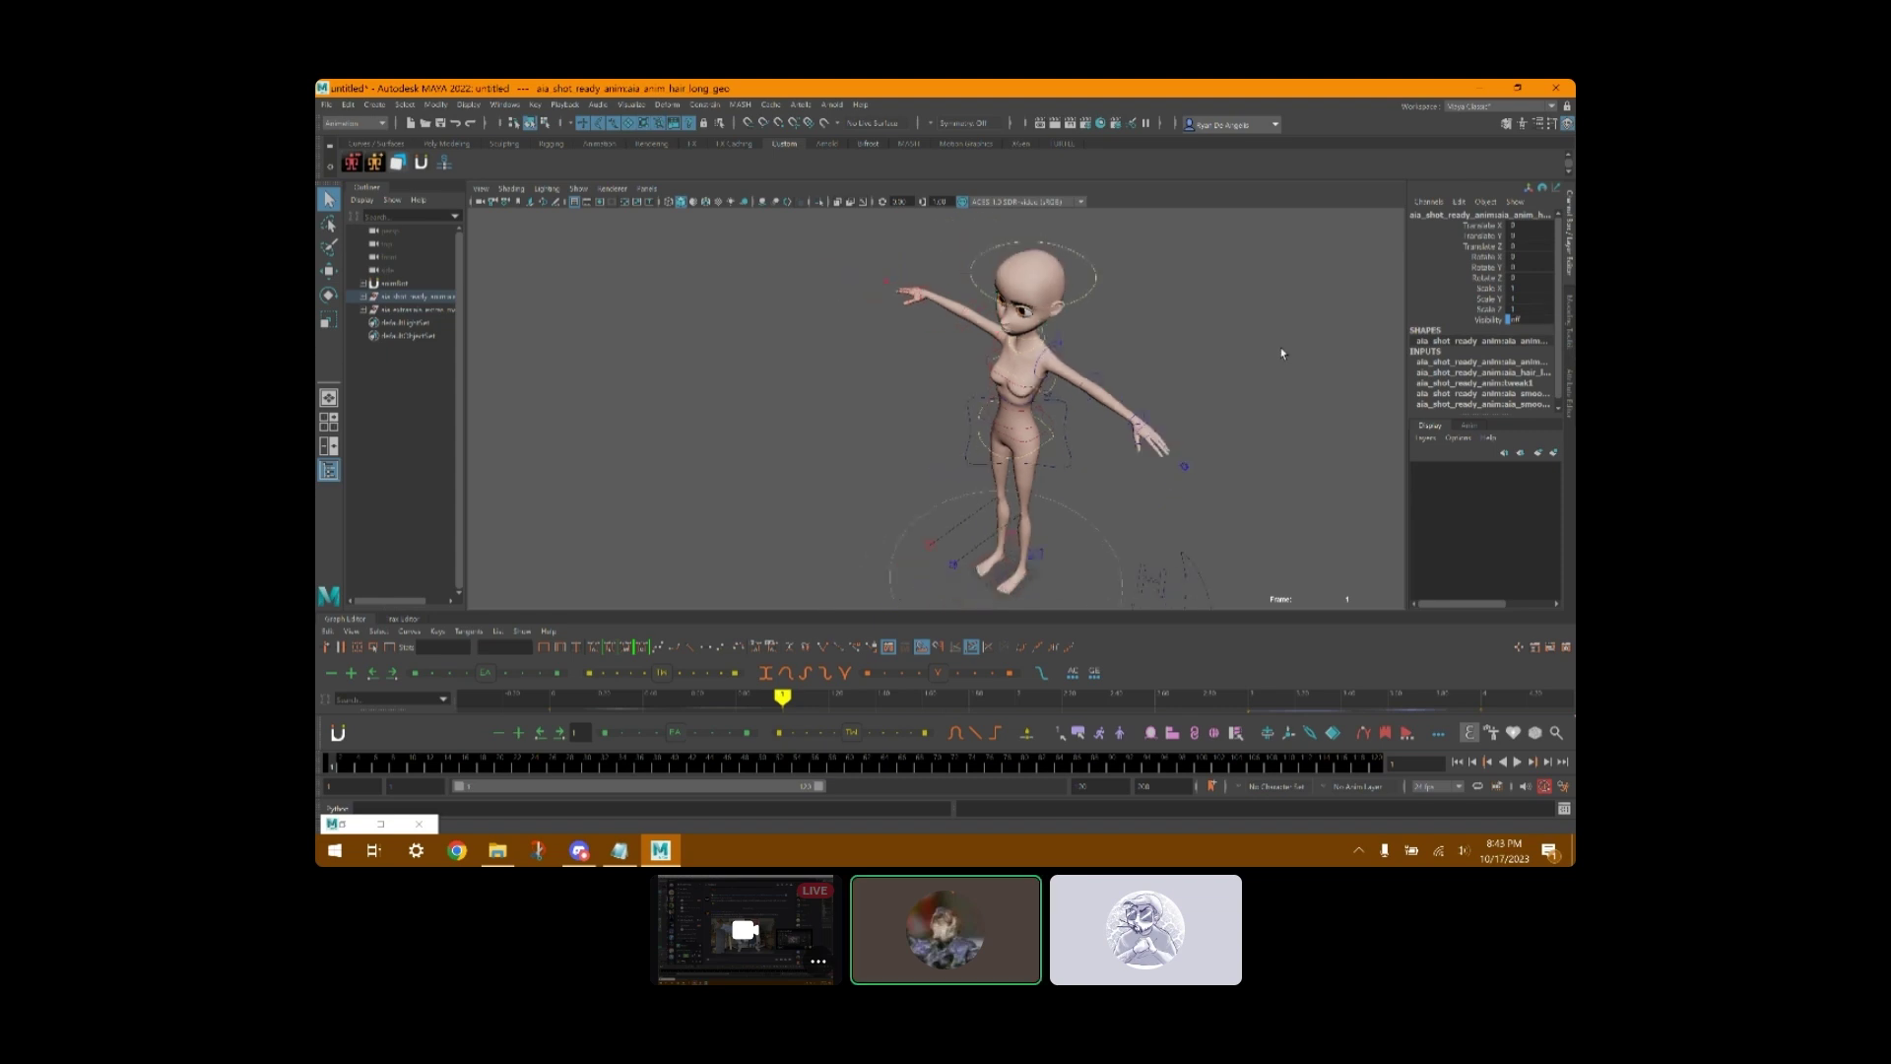
{"action": "mouse_move", "coordinate": [1284, 354]}
{"action": "left_mouse_down", "text": "alt"}
{"action": "mouse_move", "coordinate": [1250, 372]}
{"action": "mouse_move", "coordinate": [1287, 380]}
{"action": "left_mouse_up", "text": "alt"}
{"action": "middle_click_drag", "start_coordinate": [1287, 380], "coordinate": [1187, 371], "text": "alt"}
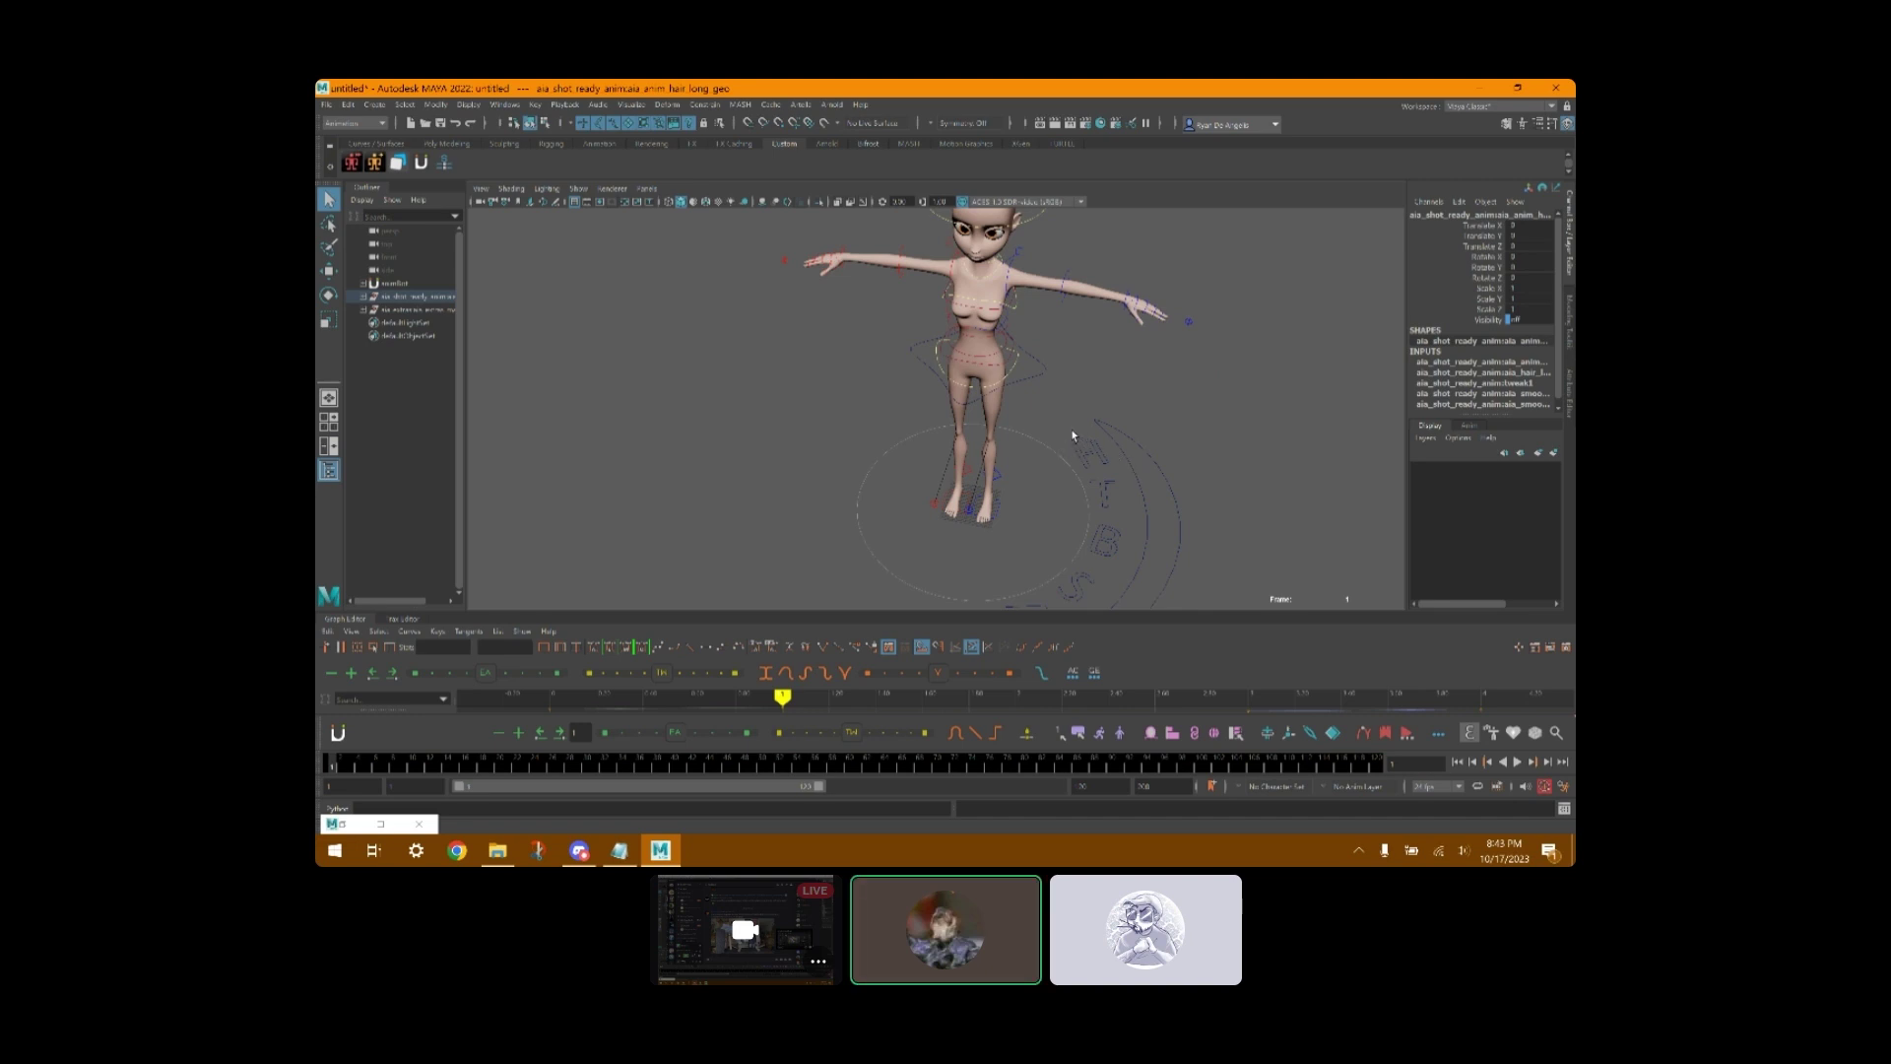
{"action": "left_click", "coordinate": [1100, 453]}
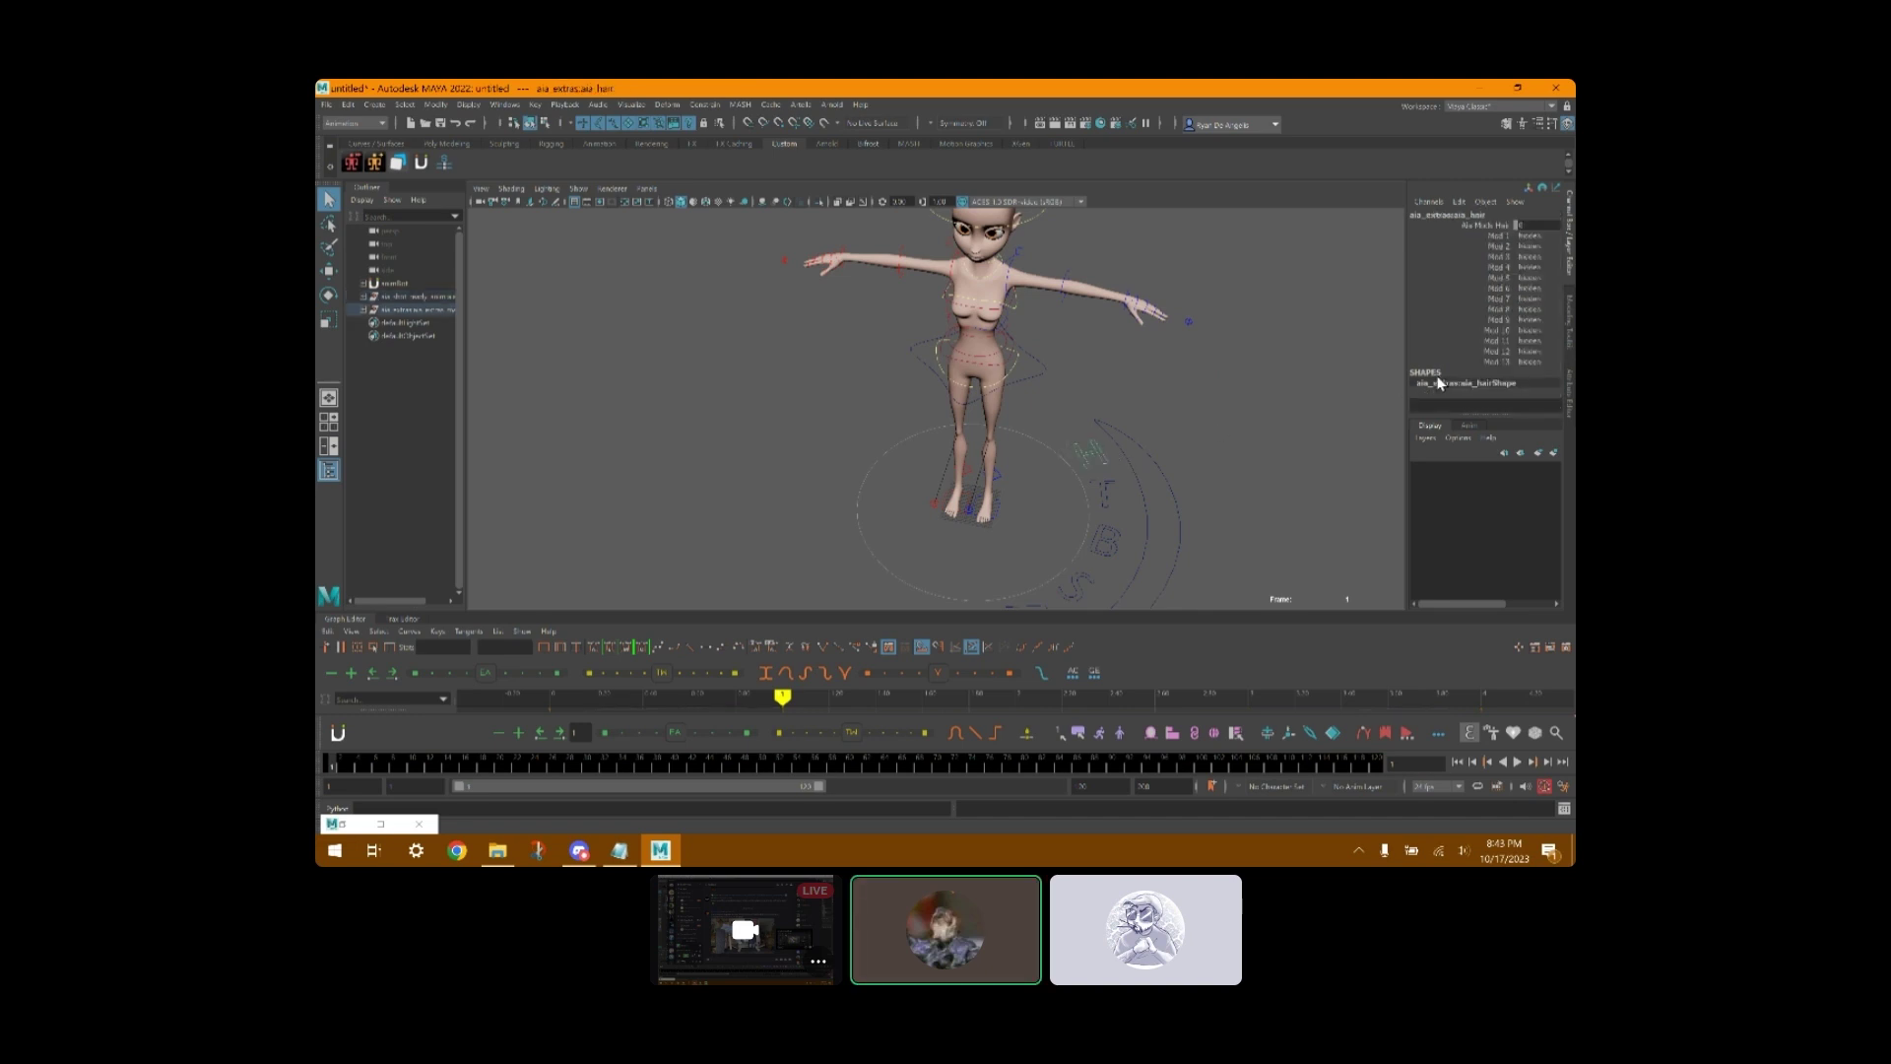
{"action": "left_click", "coordinate": [1528, 267]}
{"action": "left_click", "coordinate": [1529, 280]}
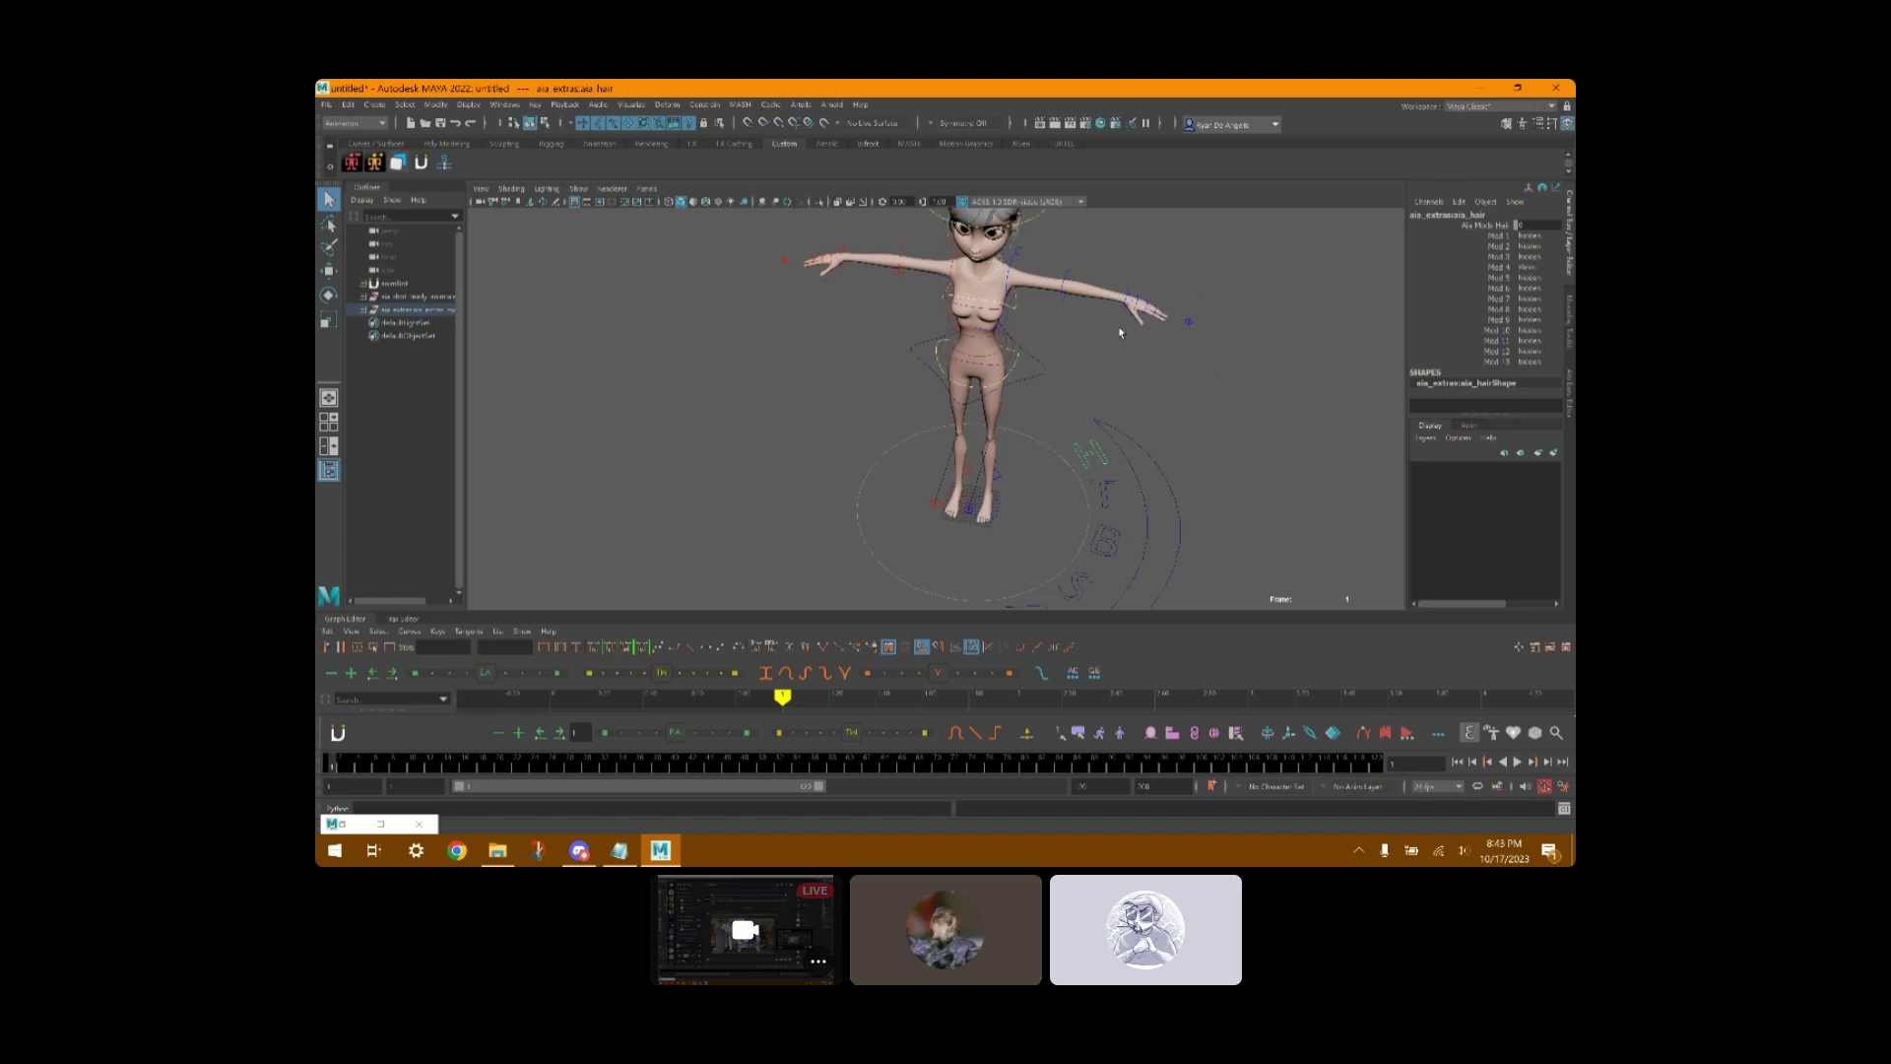
{"action": "left_click_drag", "start_coordinate": [1145, 334], "coordinate": [1233, 426], "text": "alt"}
{"action": "left_click", "coordinate": [1531, 309]}
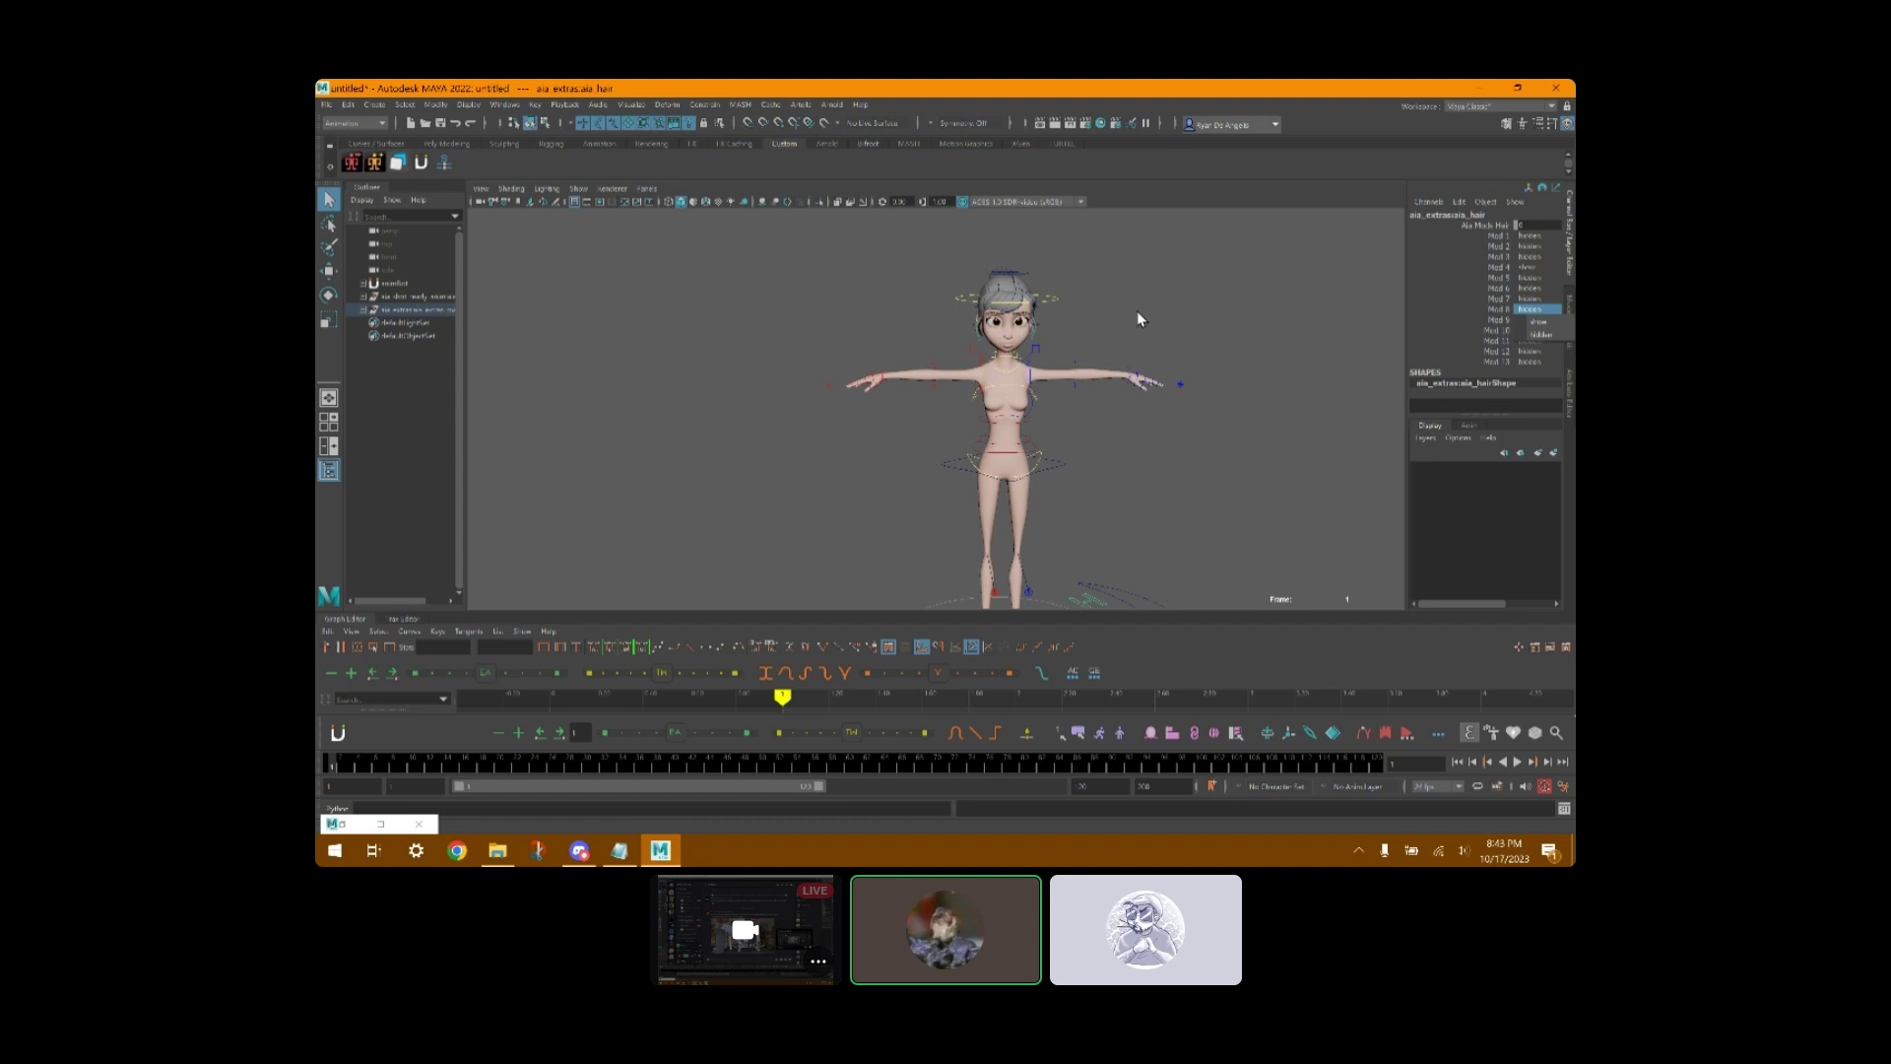
{"action": "left_click", "coordinate": [1098, 317]}
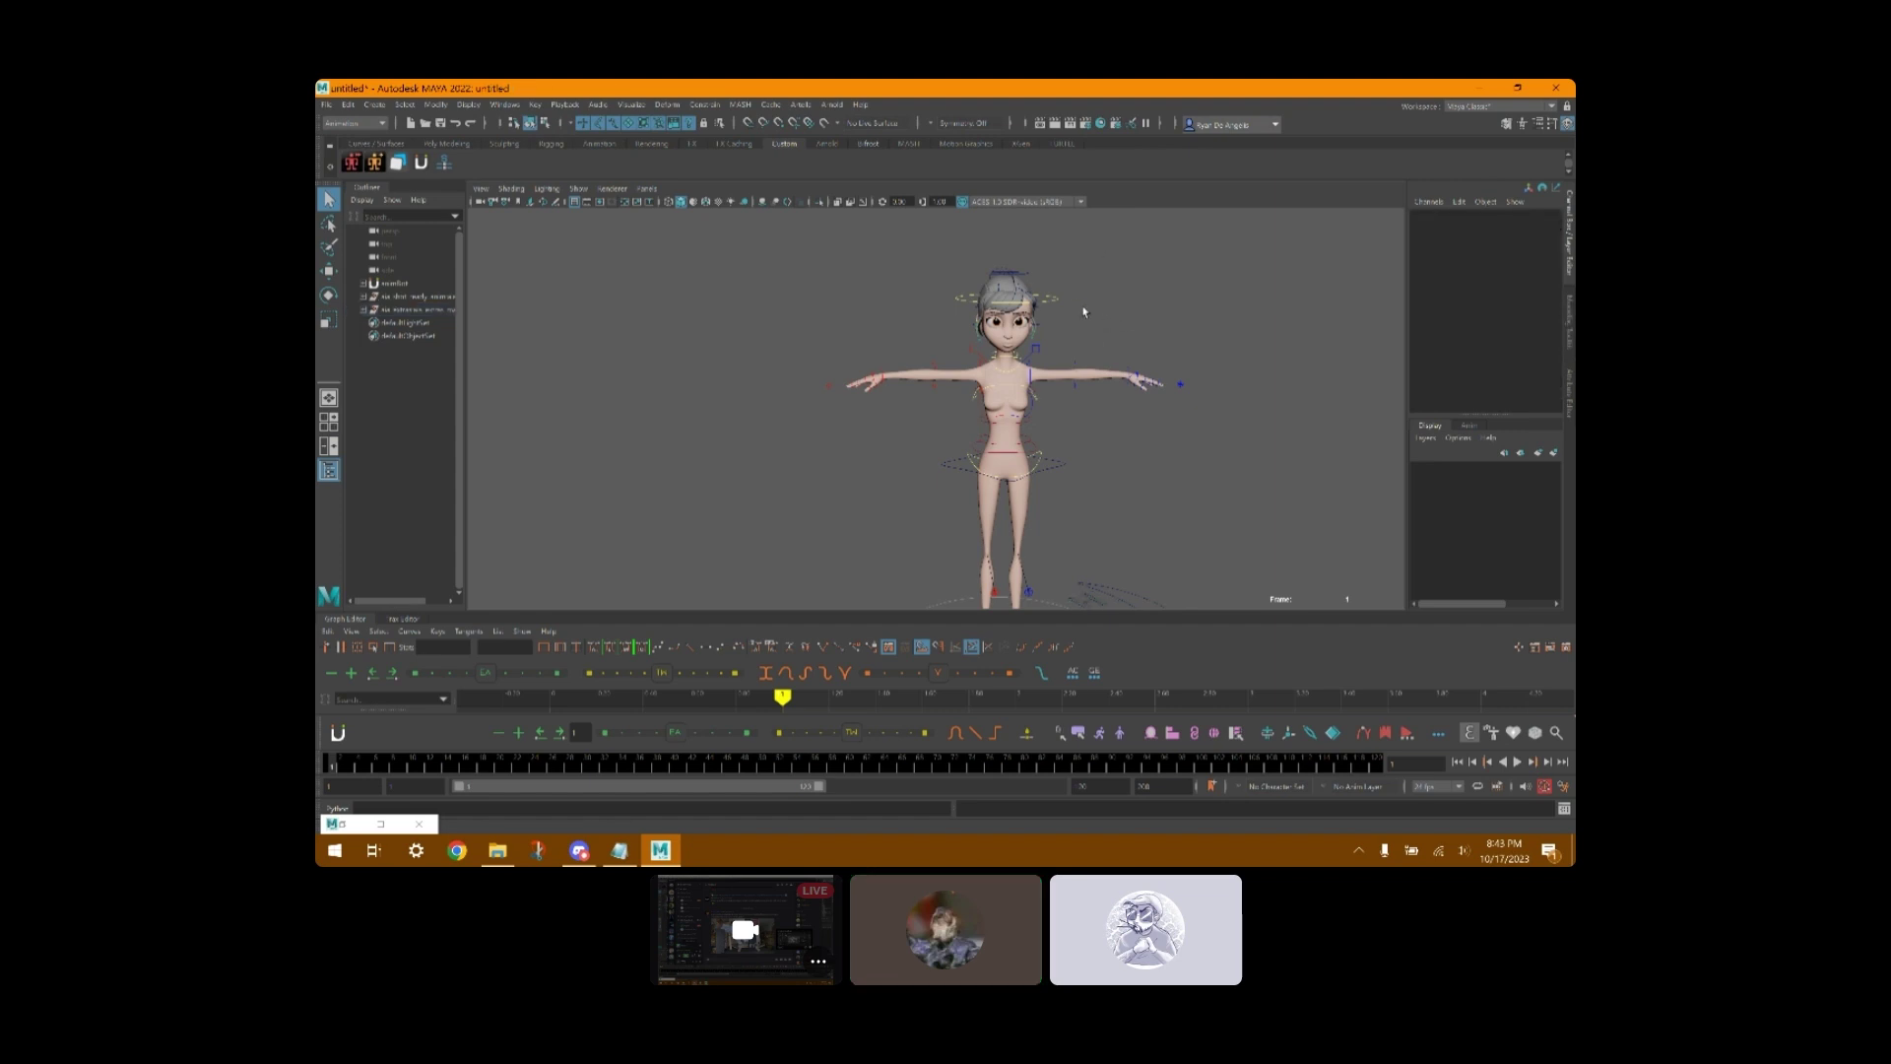
- Set Mod 5 to Show on the extras tops control to give the character the red long-sleeved shirt
{"action": "scroll", "coordinate": [1087, 312], "scroll_direction": "up", "scroll_amount": 3}
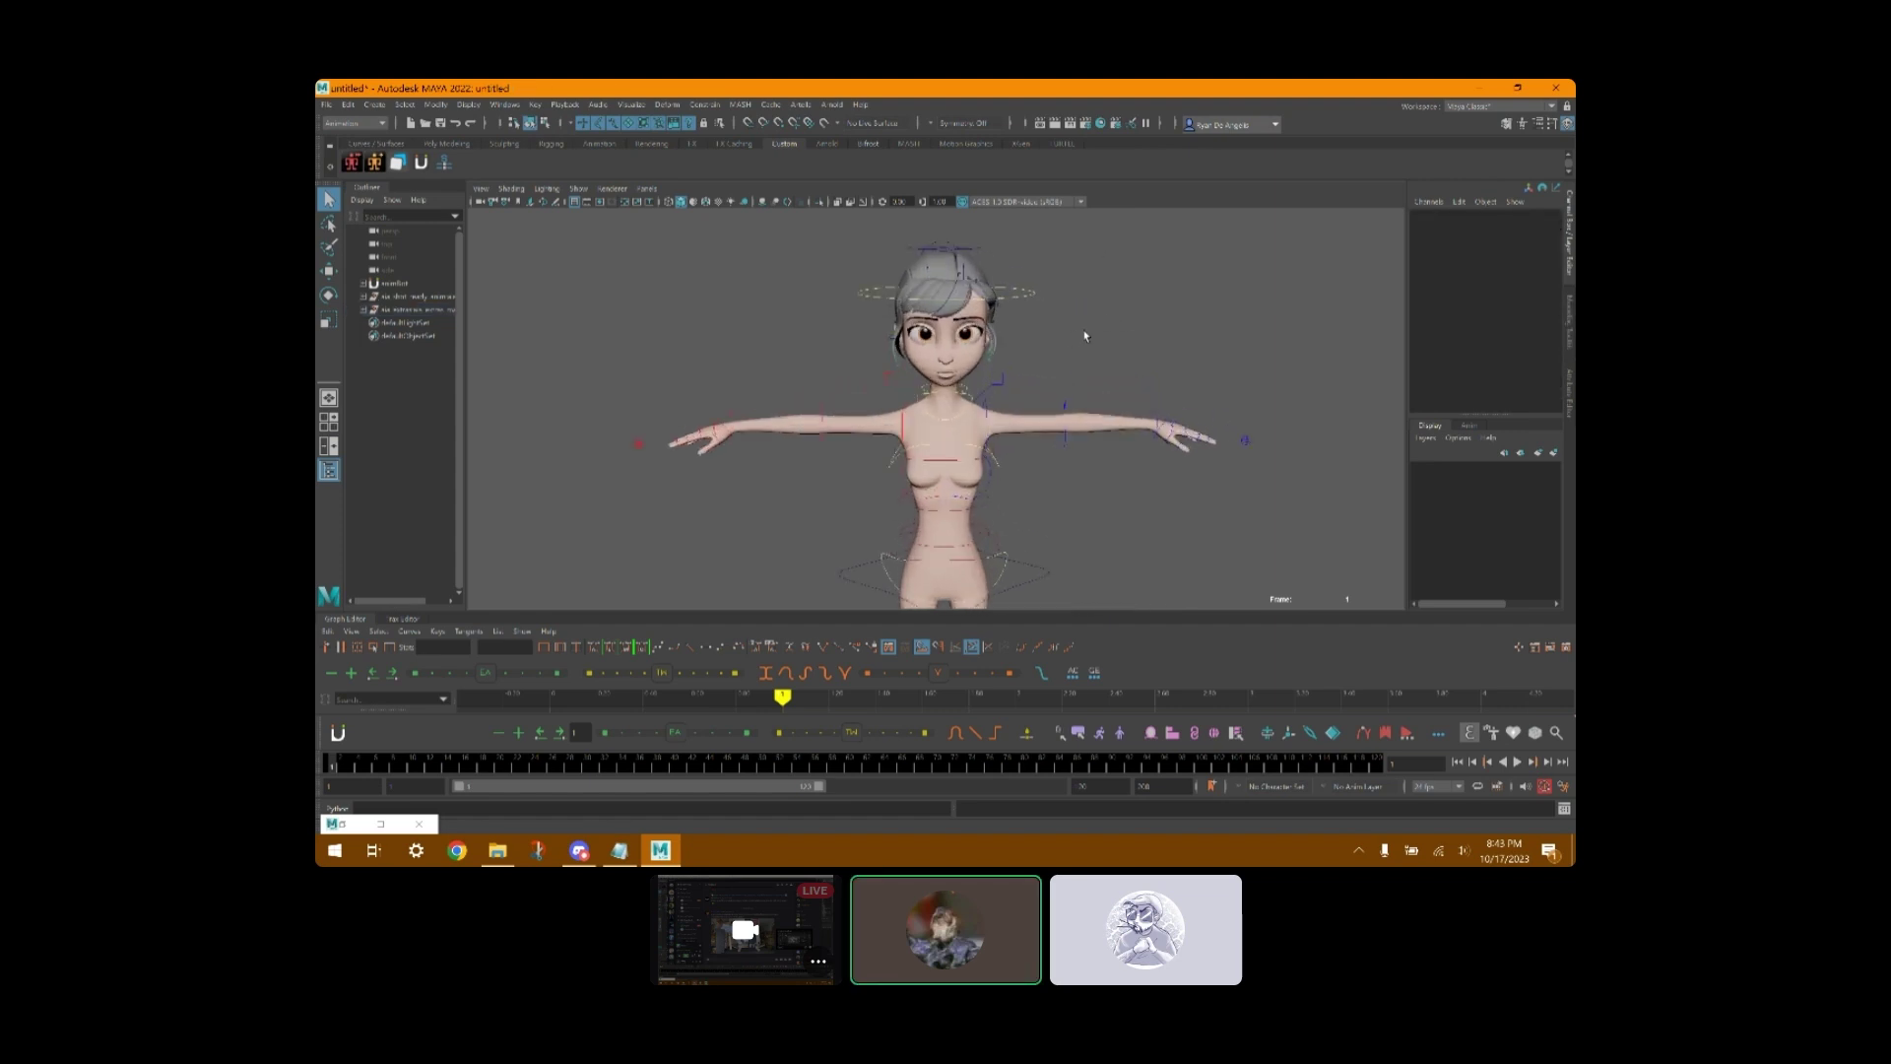
{"action": "left_click_drag", "start_coordinate": [1084, 335], "coordinate": [1005, 329], "text": "alt"}
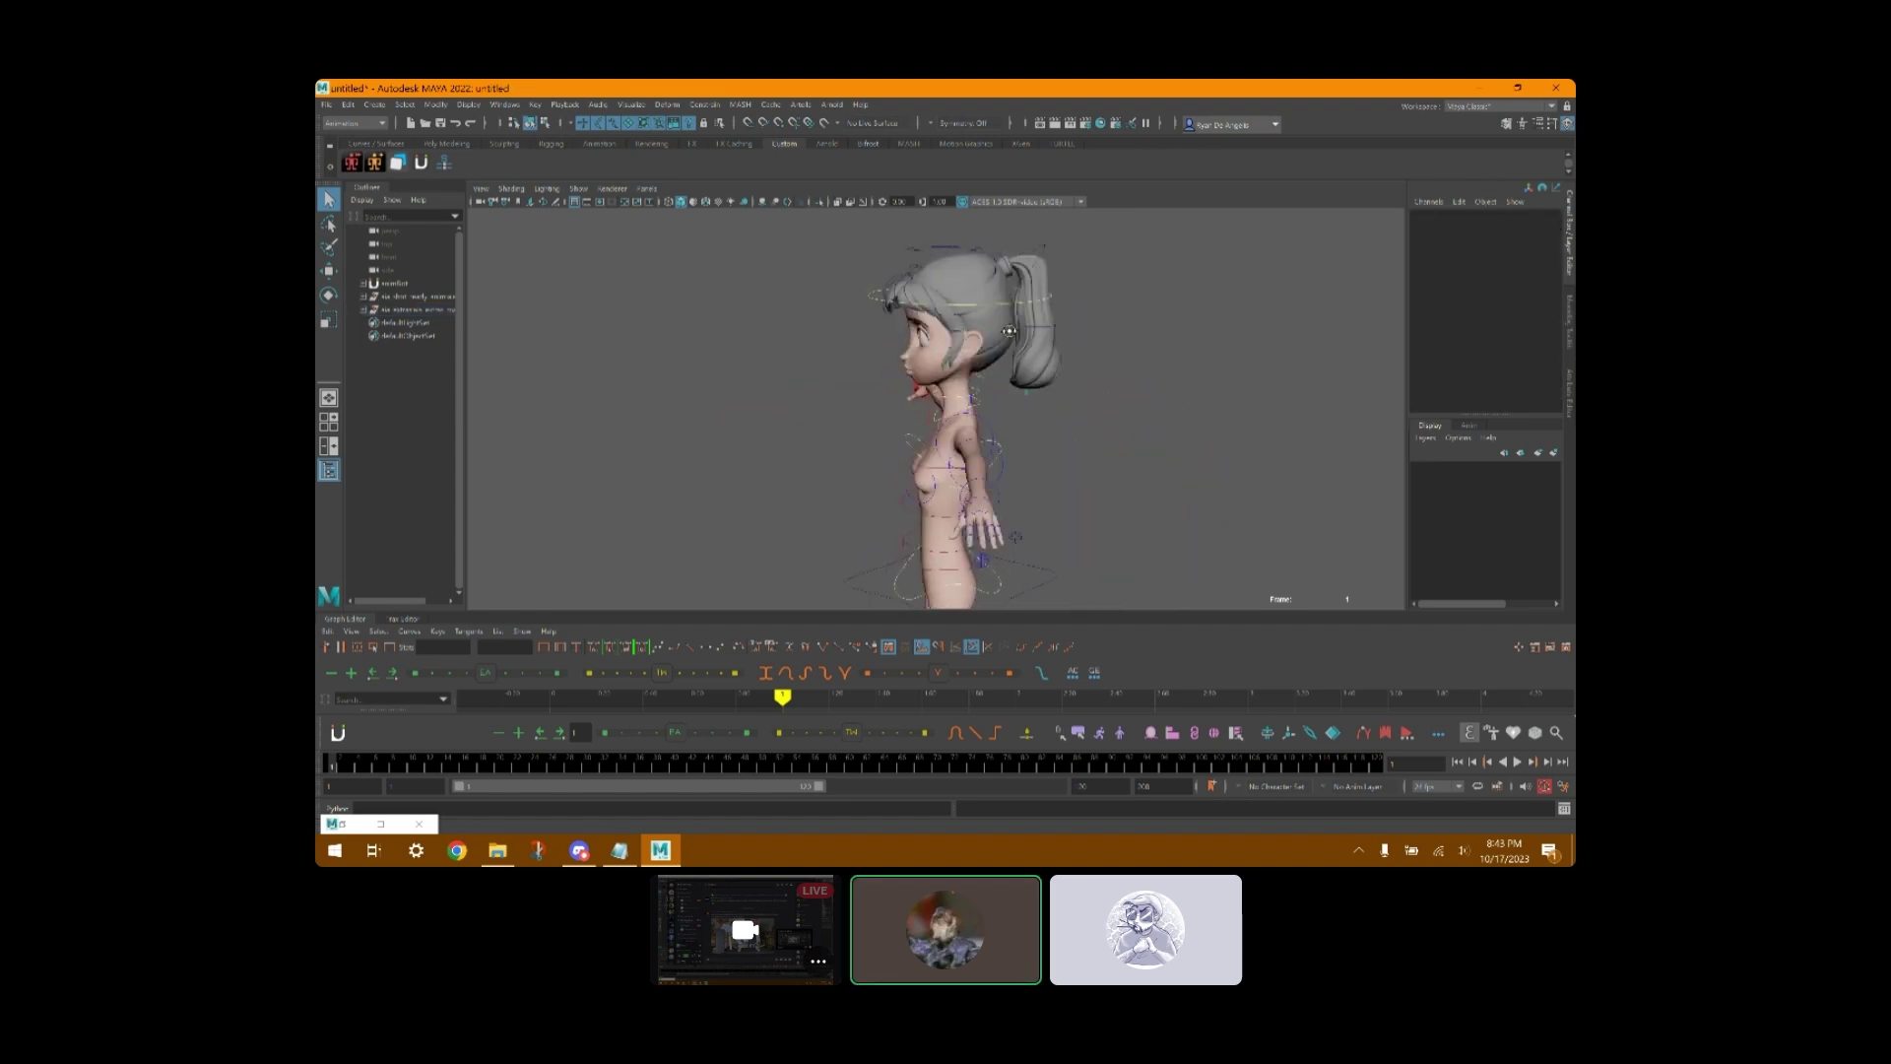
{"action": "middle_click_drag", "start_coordinate": [1062, 400], "coordinate": [1097, 258], "text": "alt"}
{"action": "left_click_drag", "start_coordinate": [1097, 258], "coordinate": [1145, 313], "text": "alt"}
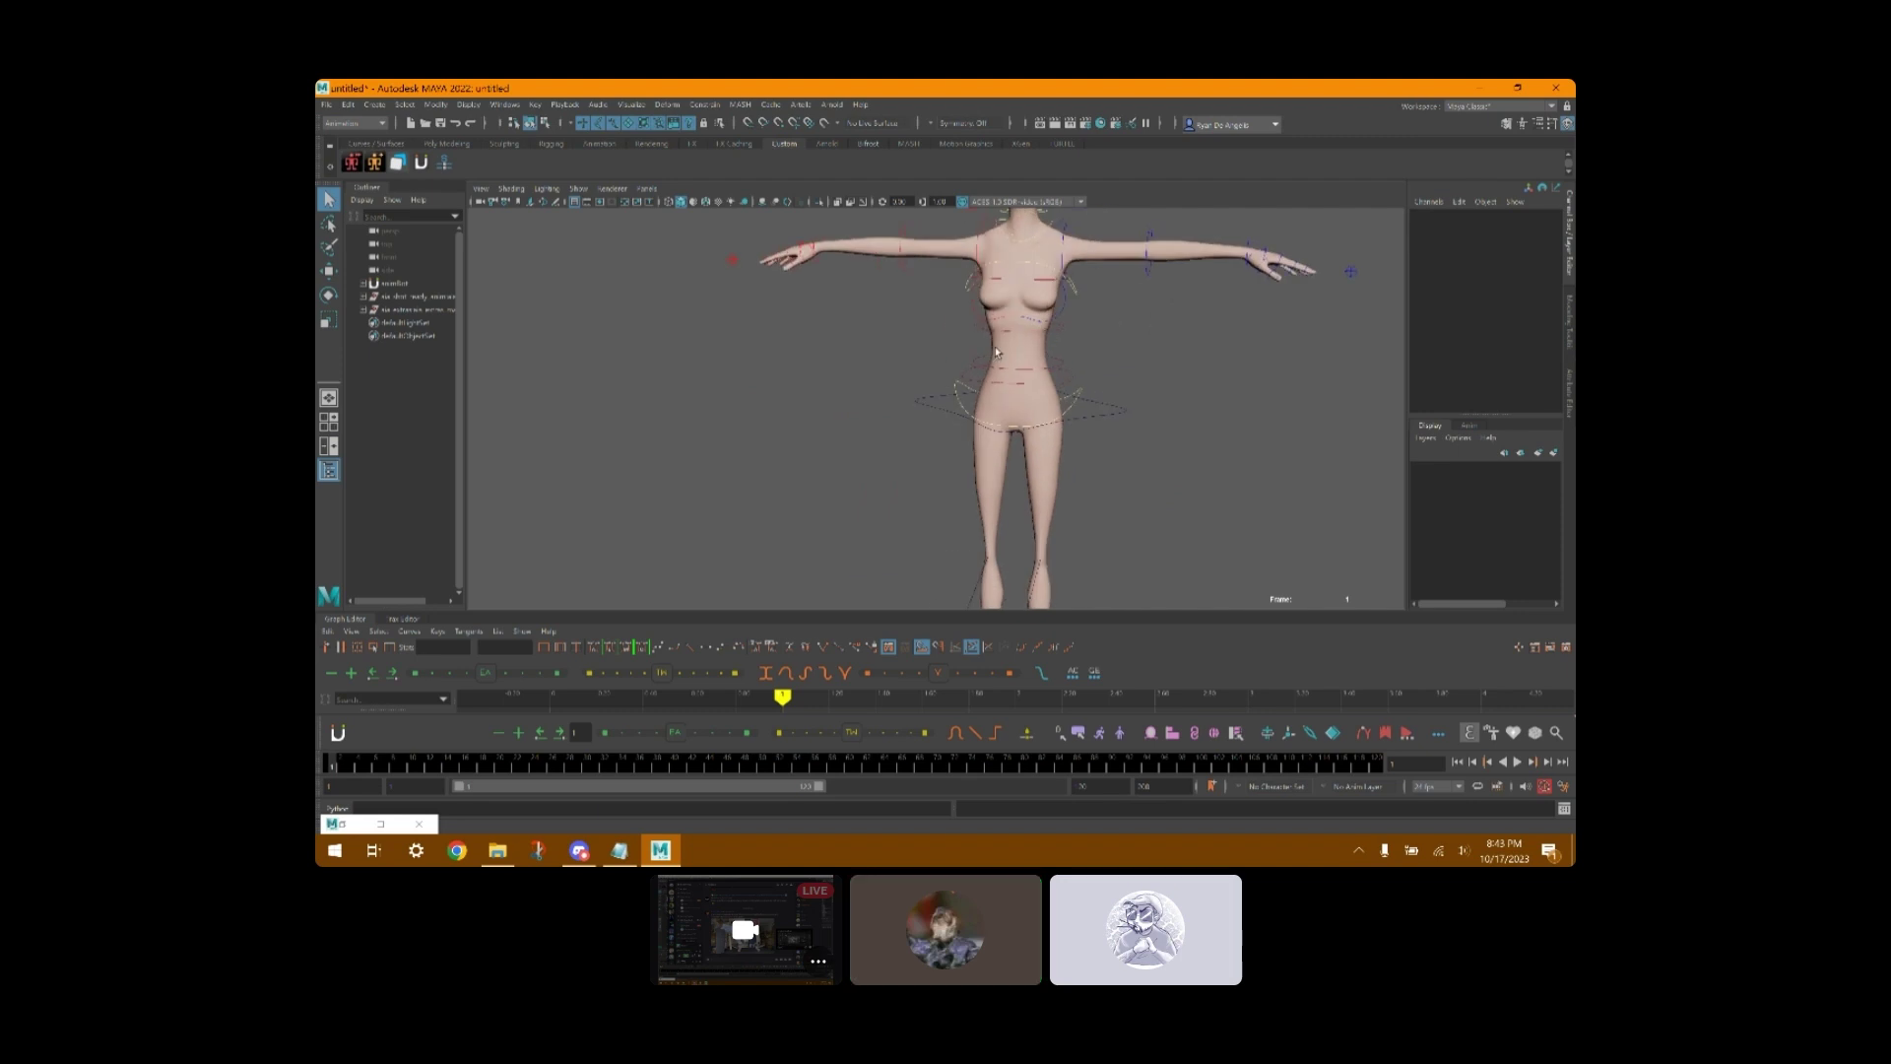
{"action": "left_click_drag", "start_coordinate": [1217, 345], "coordinate": [1188, 428], "text": "alt"}
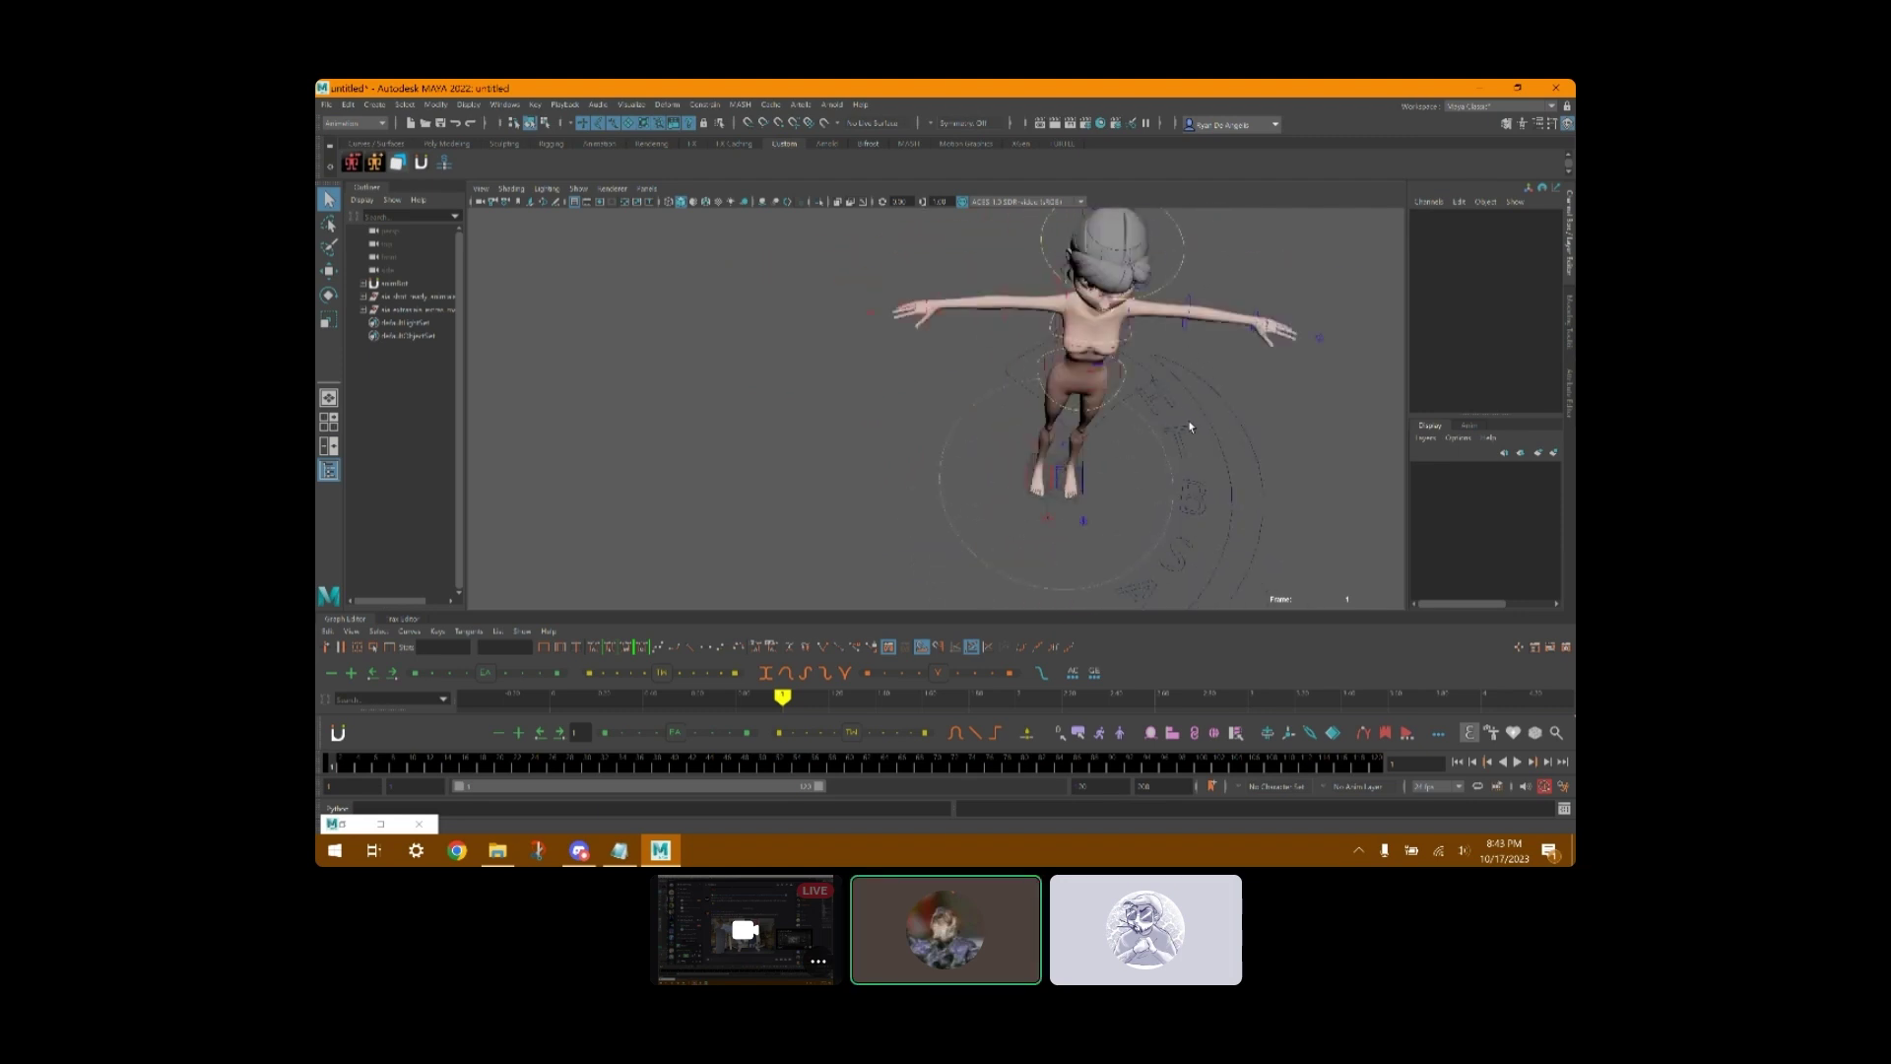
{"action": "left_click", "coordinate": [1180, 443]}
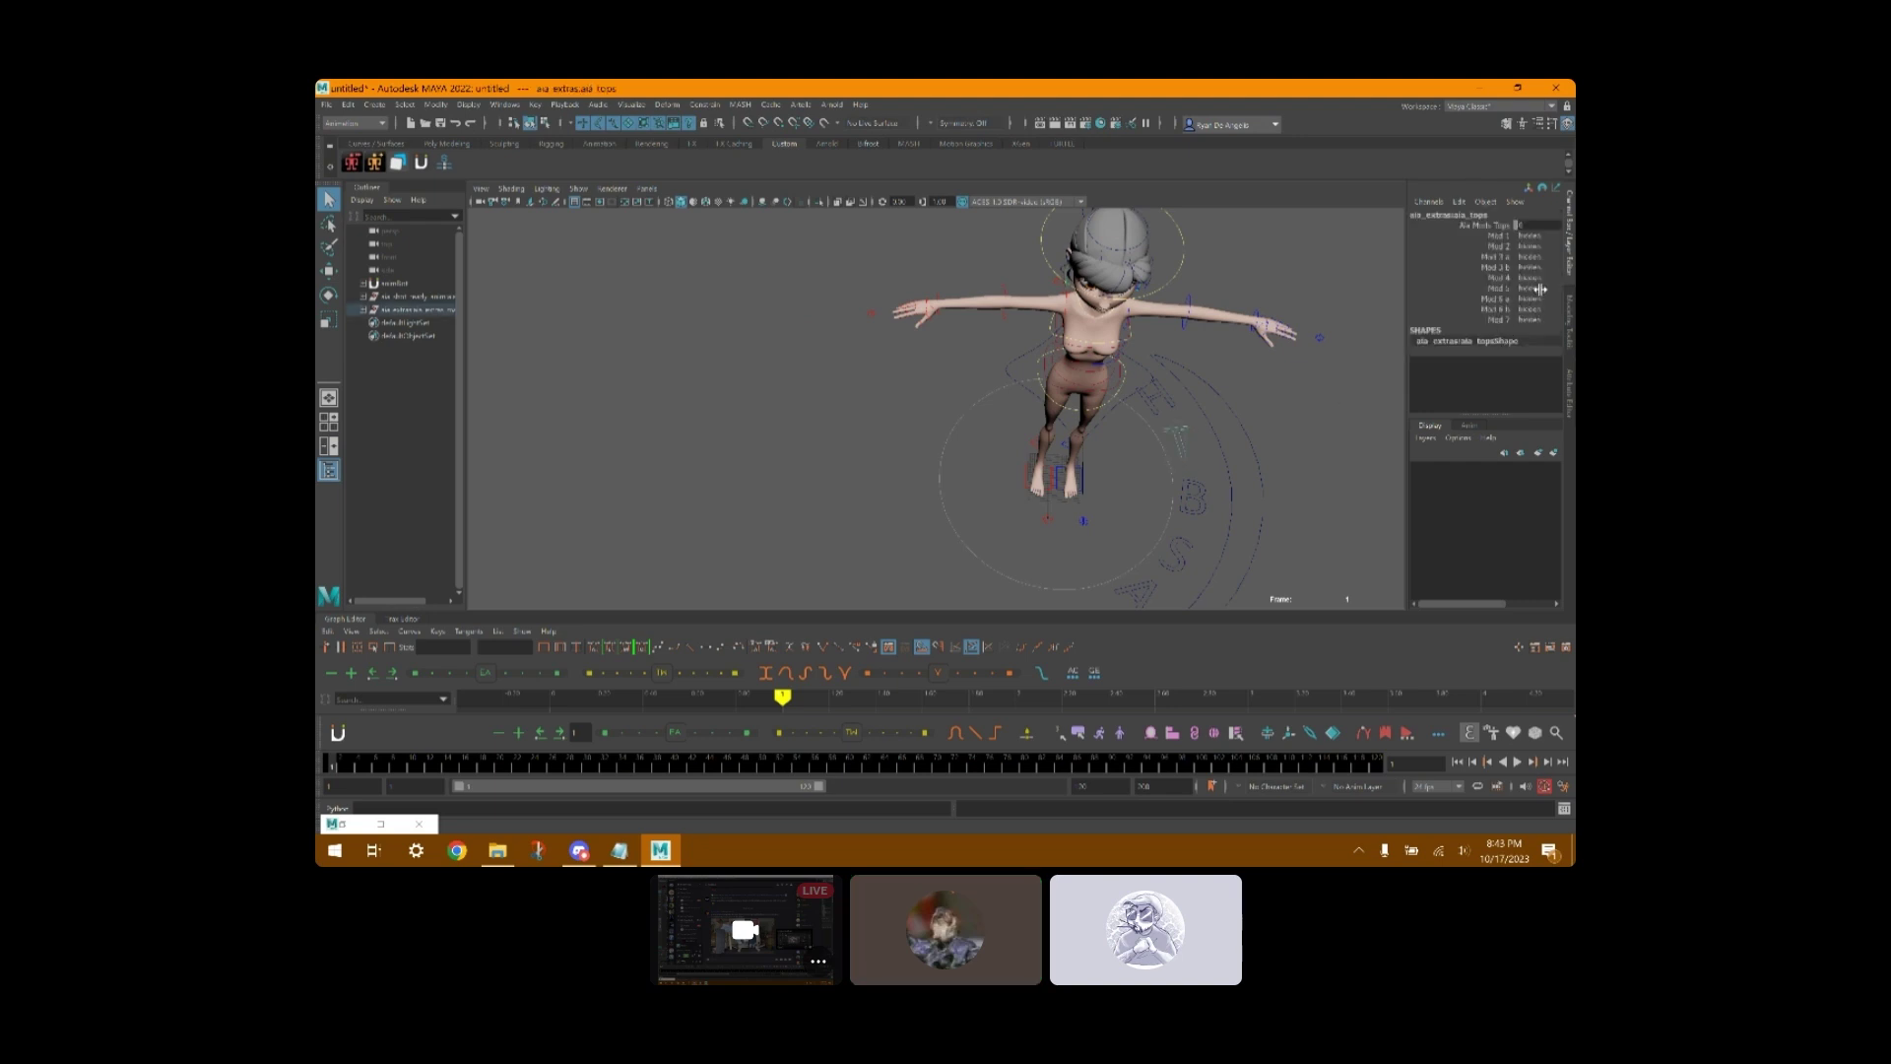
{"action": "left_click", "coordinate": [1528, 288]}
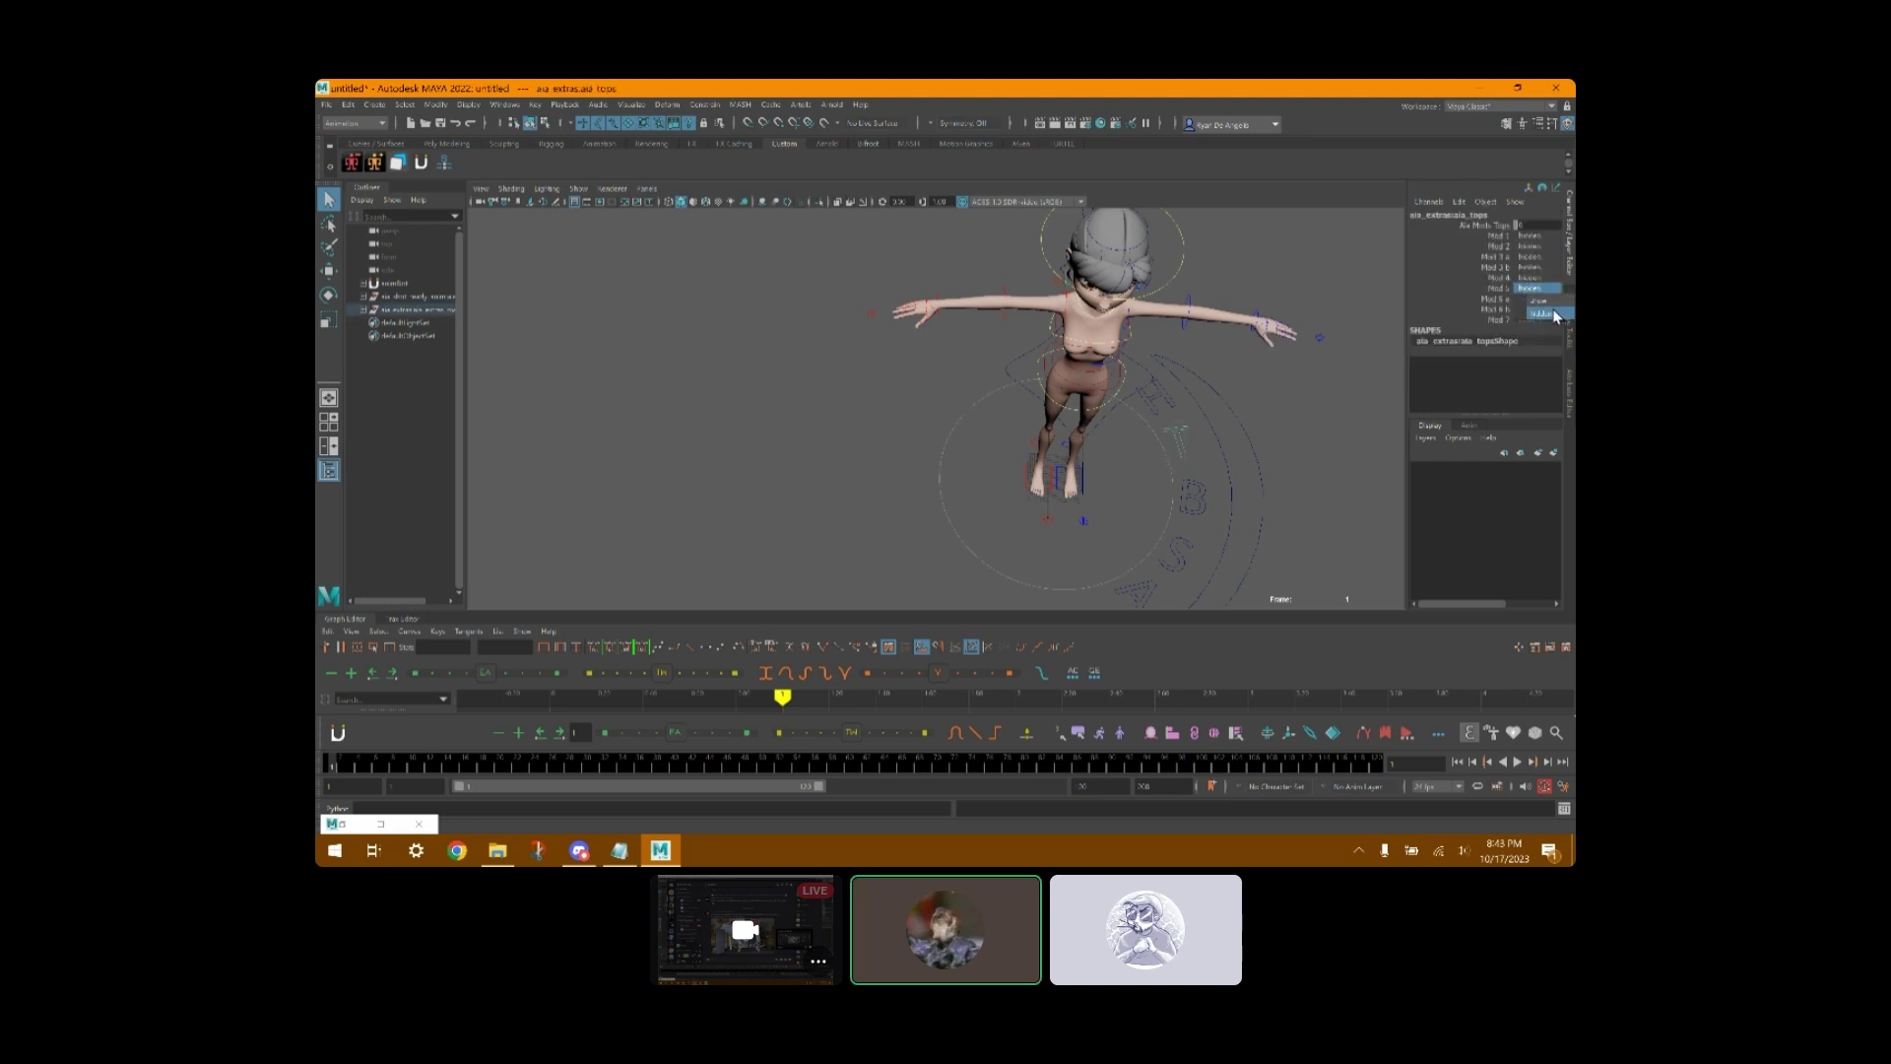
{"action": "left_click", "coordinate": [1531, 313]}
{"action": "left_click", "coordinate": [1263, 408]}
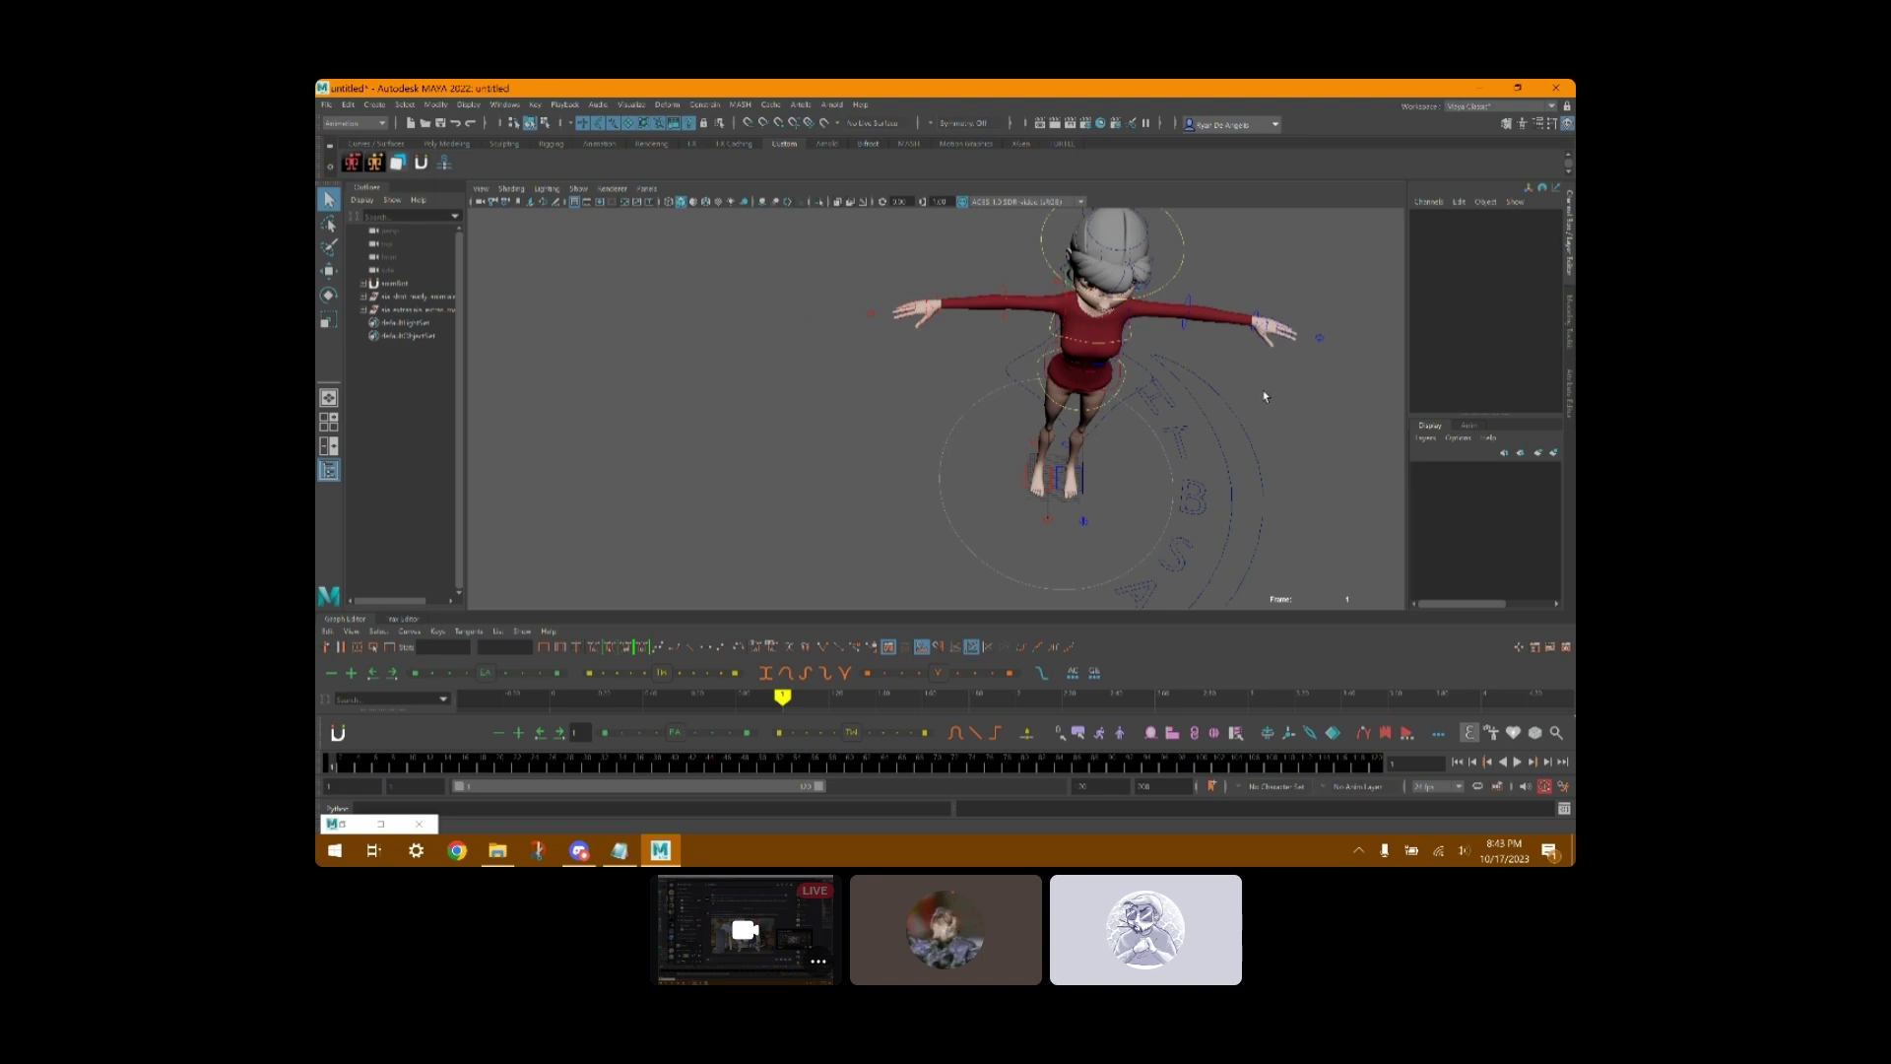
- Set Mod 1 to Show on the extras bottoms control to give the character the grey slacks
{"action": "left_click", "coordinate": [1194, 496]}
{"action": "left_click", "coordinate": [1532, 237]}
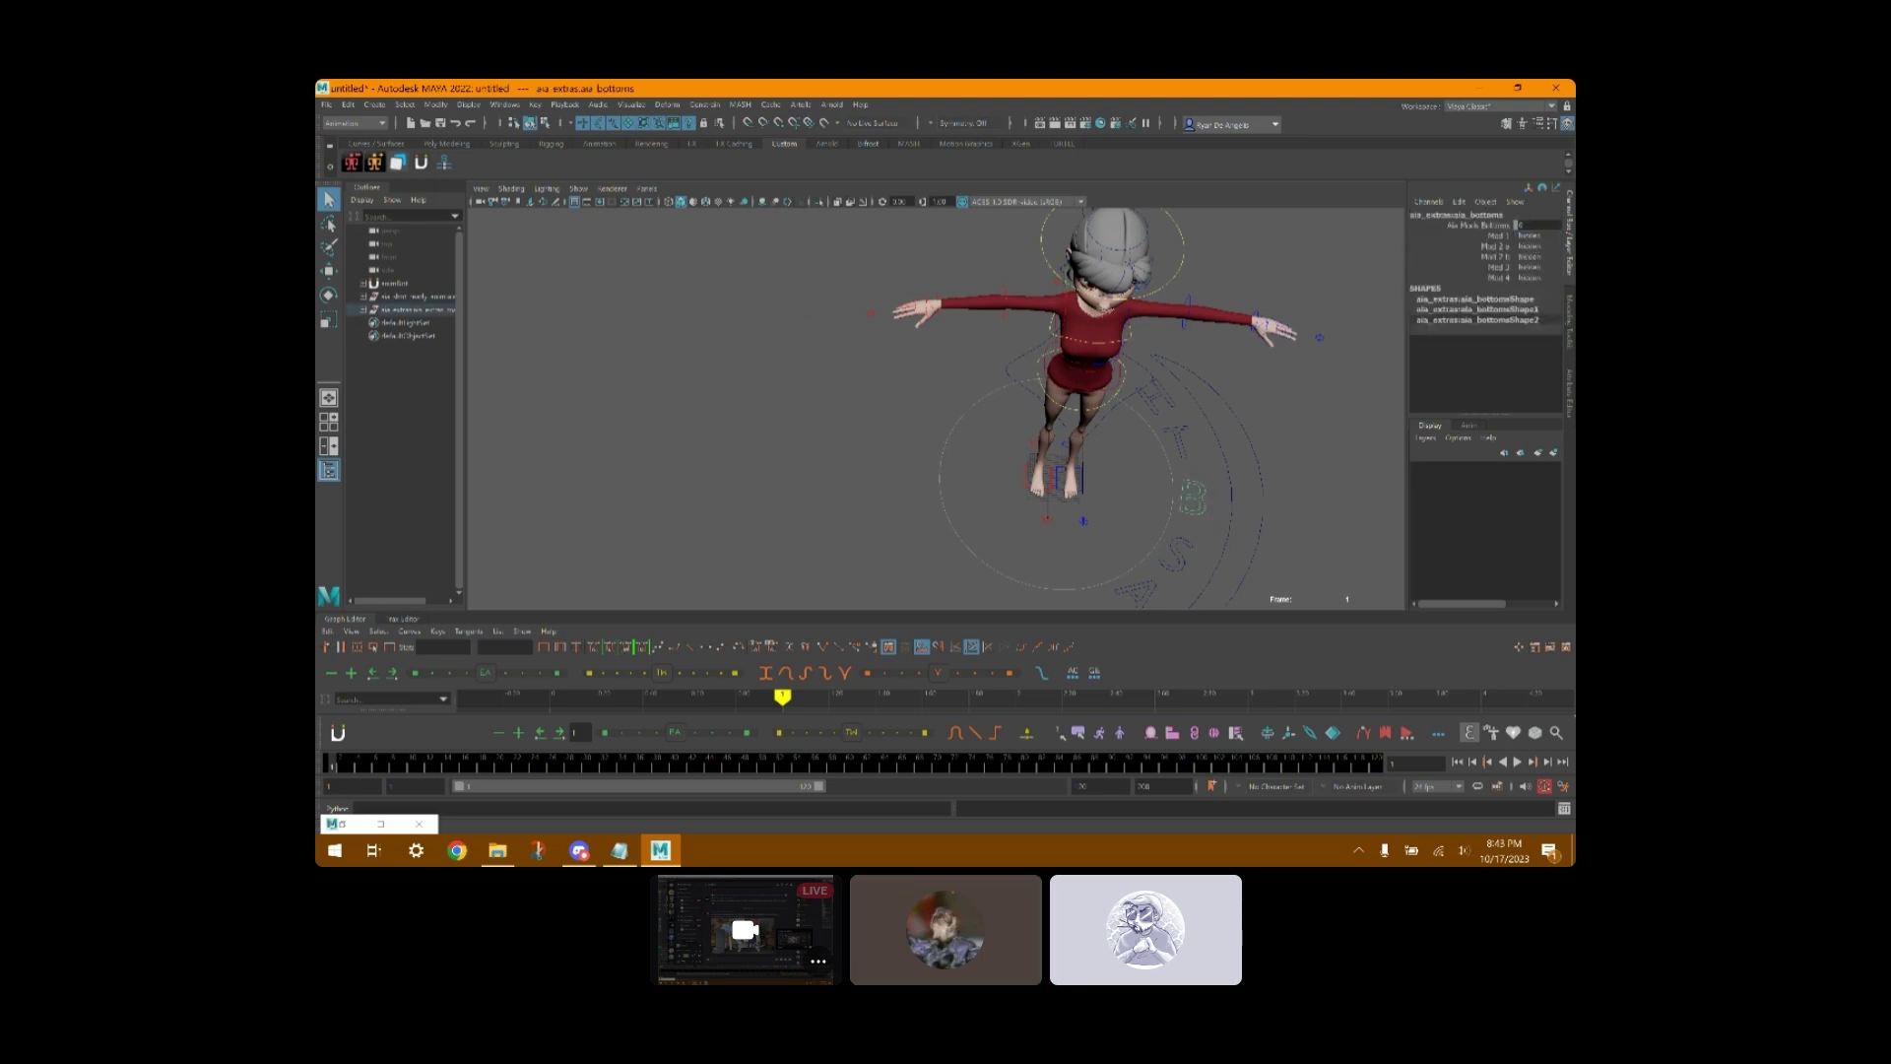
{"action": "left_click", "coordinate": [1532, 260]}
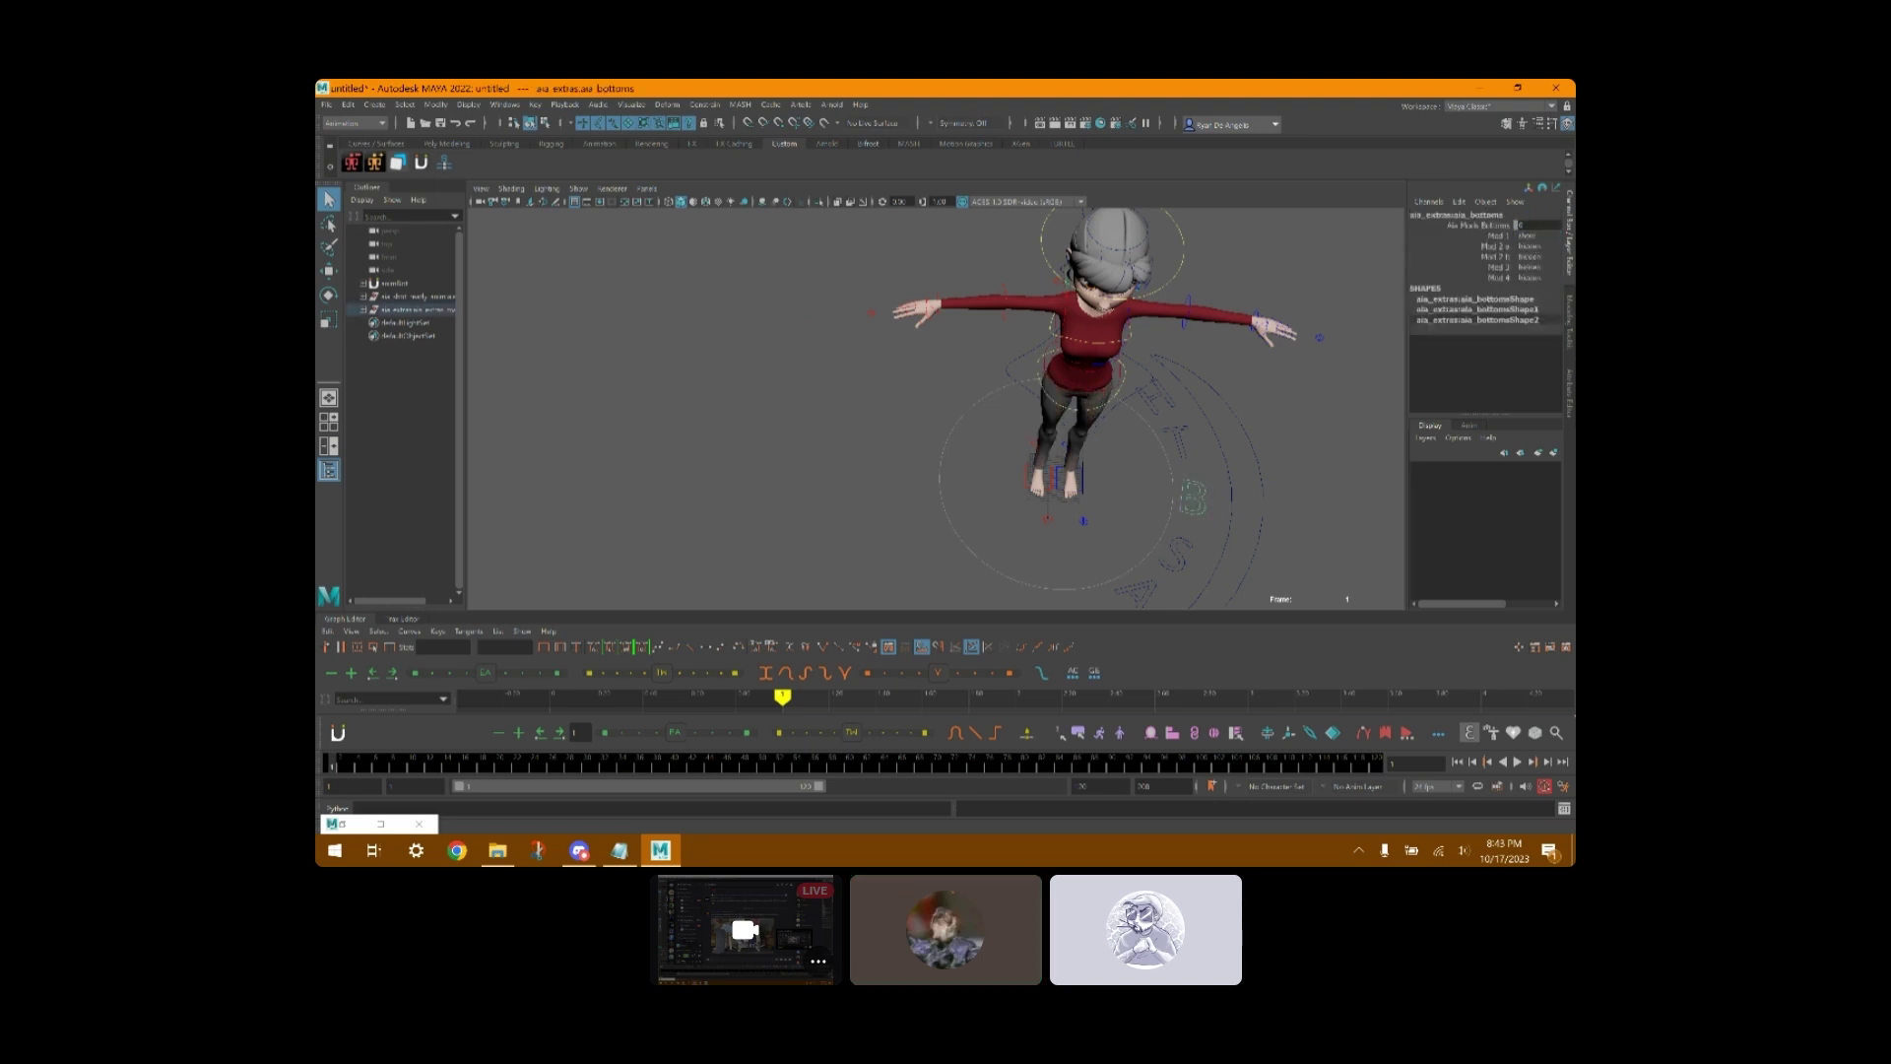
- Show the black high heels on the character's feet through the extras shoes control
{"action": "left_click", "coordinate": [1183, 554]}
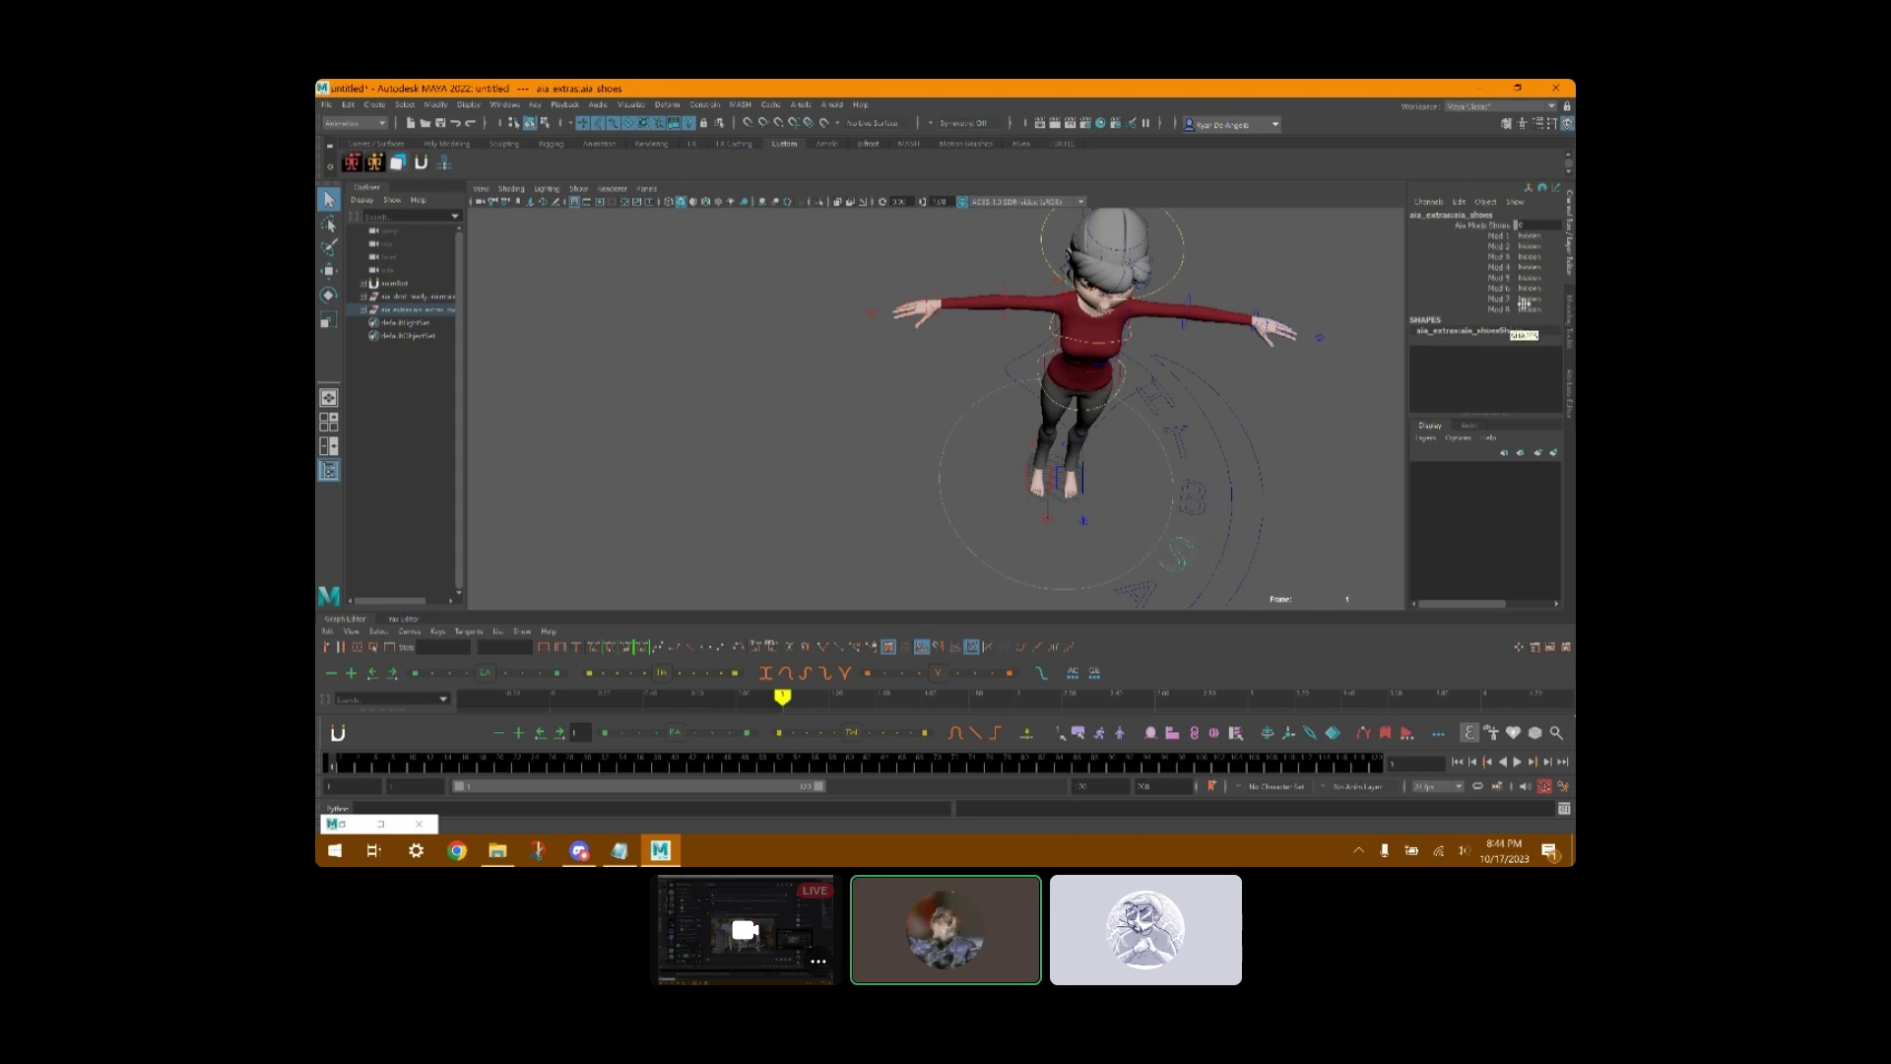
{"action": "mouse_move", "coordinate": [1257, 391]}
{"action": "left_mouse_down", "text": "alt"}
{"action": "mouse_move", "coordinate": [1207, 363]}
{"action": "mouse_move", "coordinate": [1258, 364]}
{"action": "left_mouse_up", "text": "alt"}
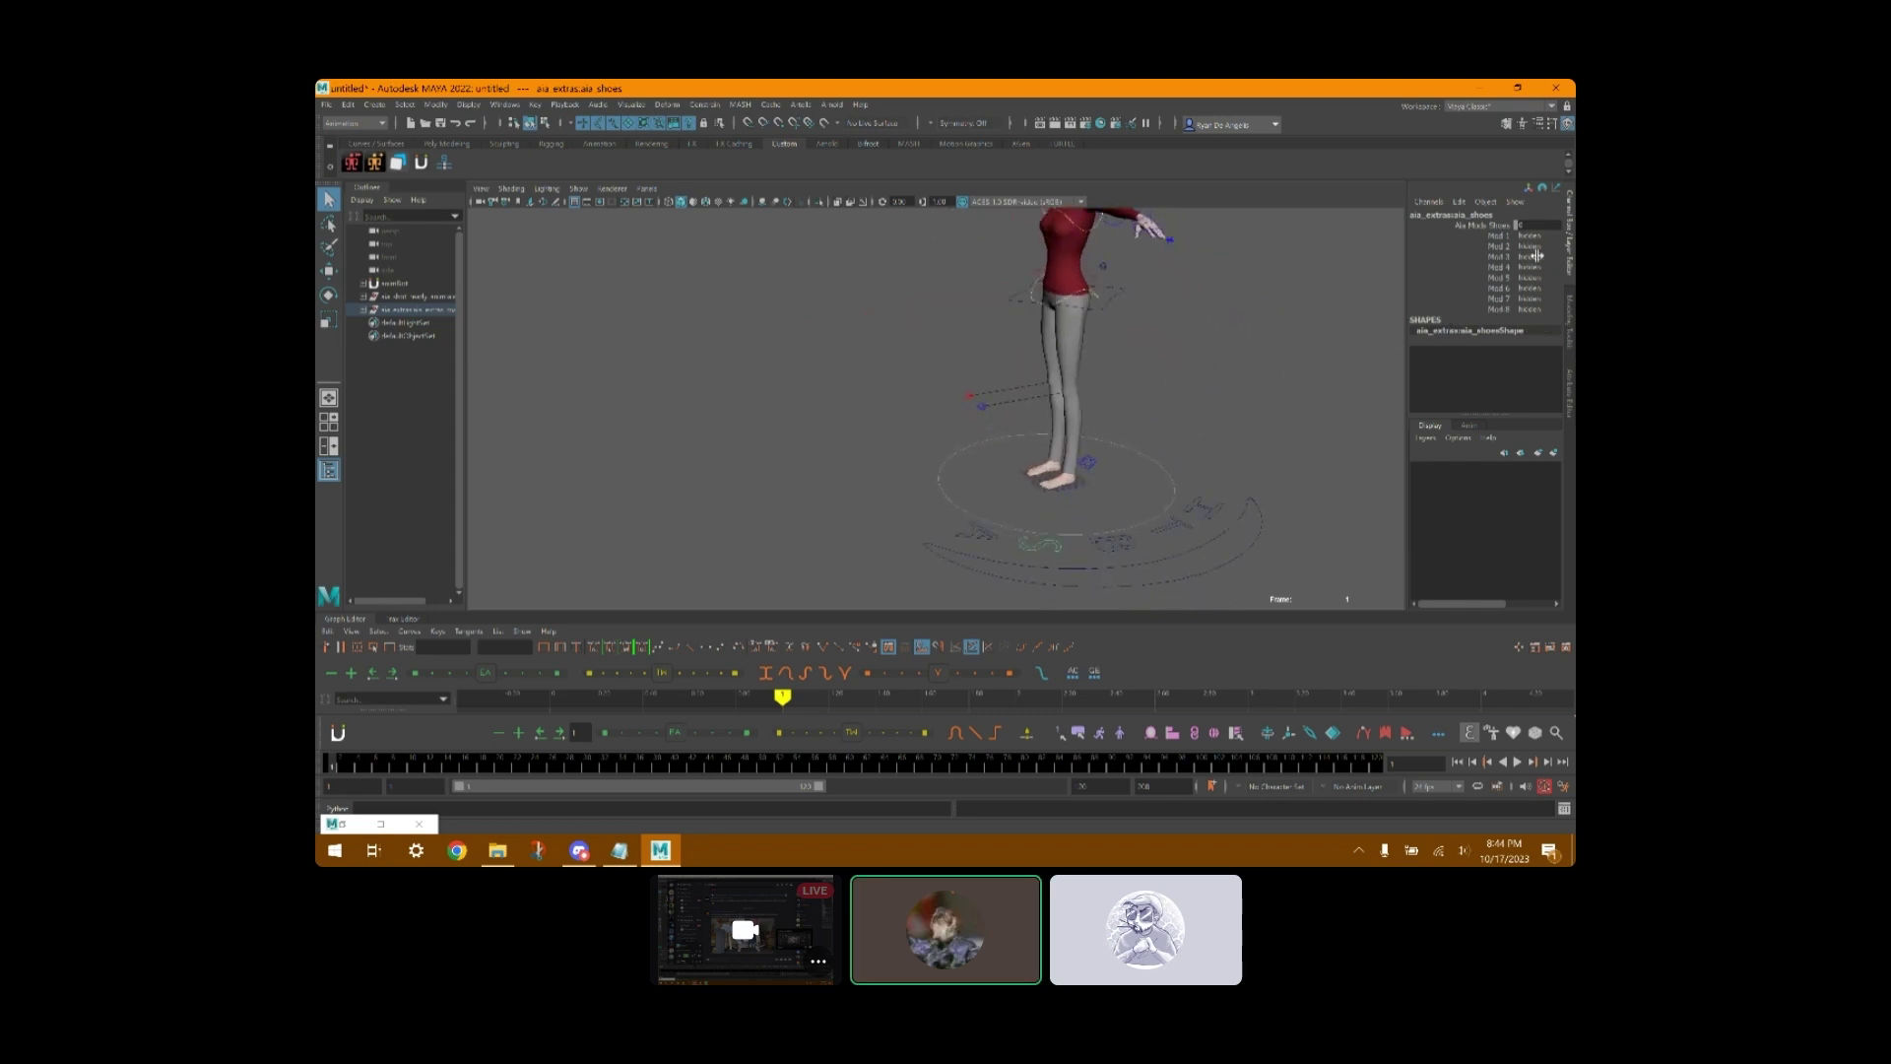
{"action": "left_click_drag", "start_coordinate": [1537, 257], "coordinate": [1547, 256]}
- Switch to aia_extras_instructions.txt in Notepad and review the Aia High Heels foot roll, foot break and leg stretch settings
{"action": "left_click", "coordinate": [618, 850]}
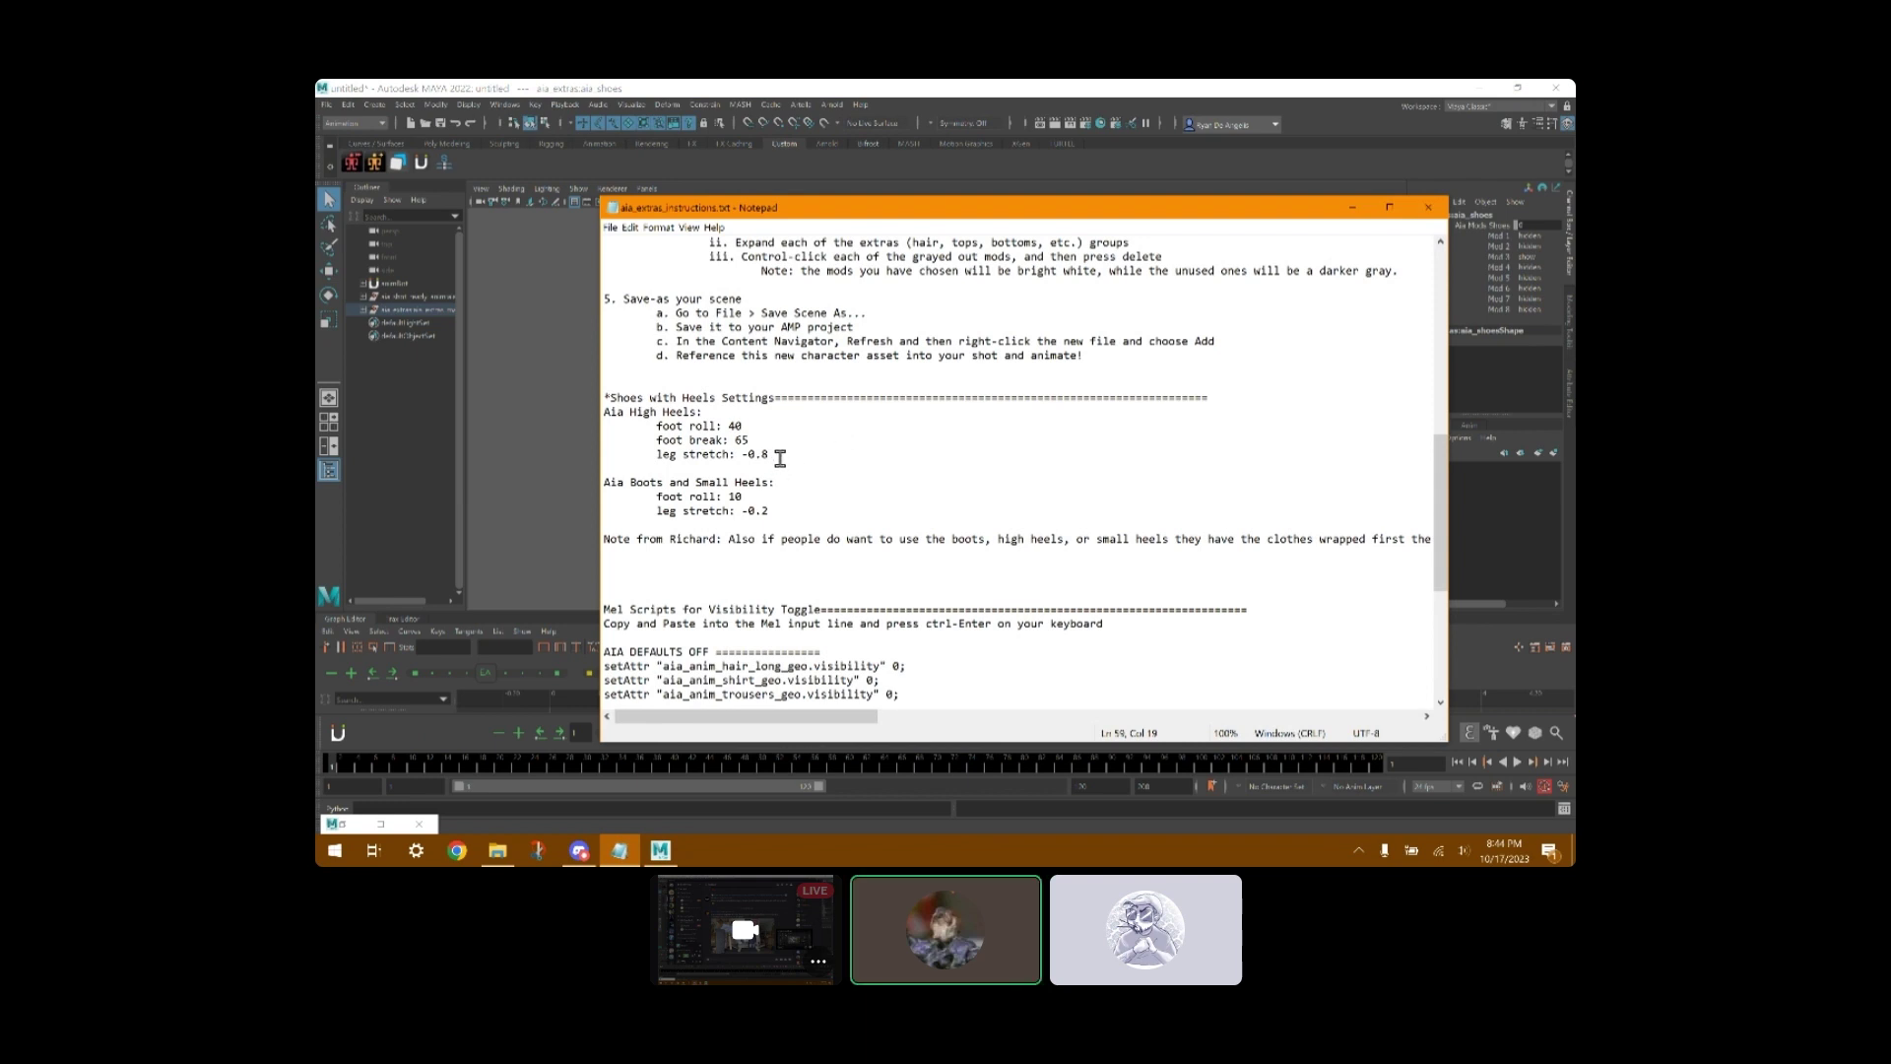
{"action": "left_click_drag", "start_coordinate": [655, 426], "coordinate": [759, 422]}
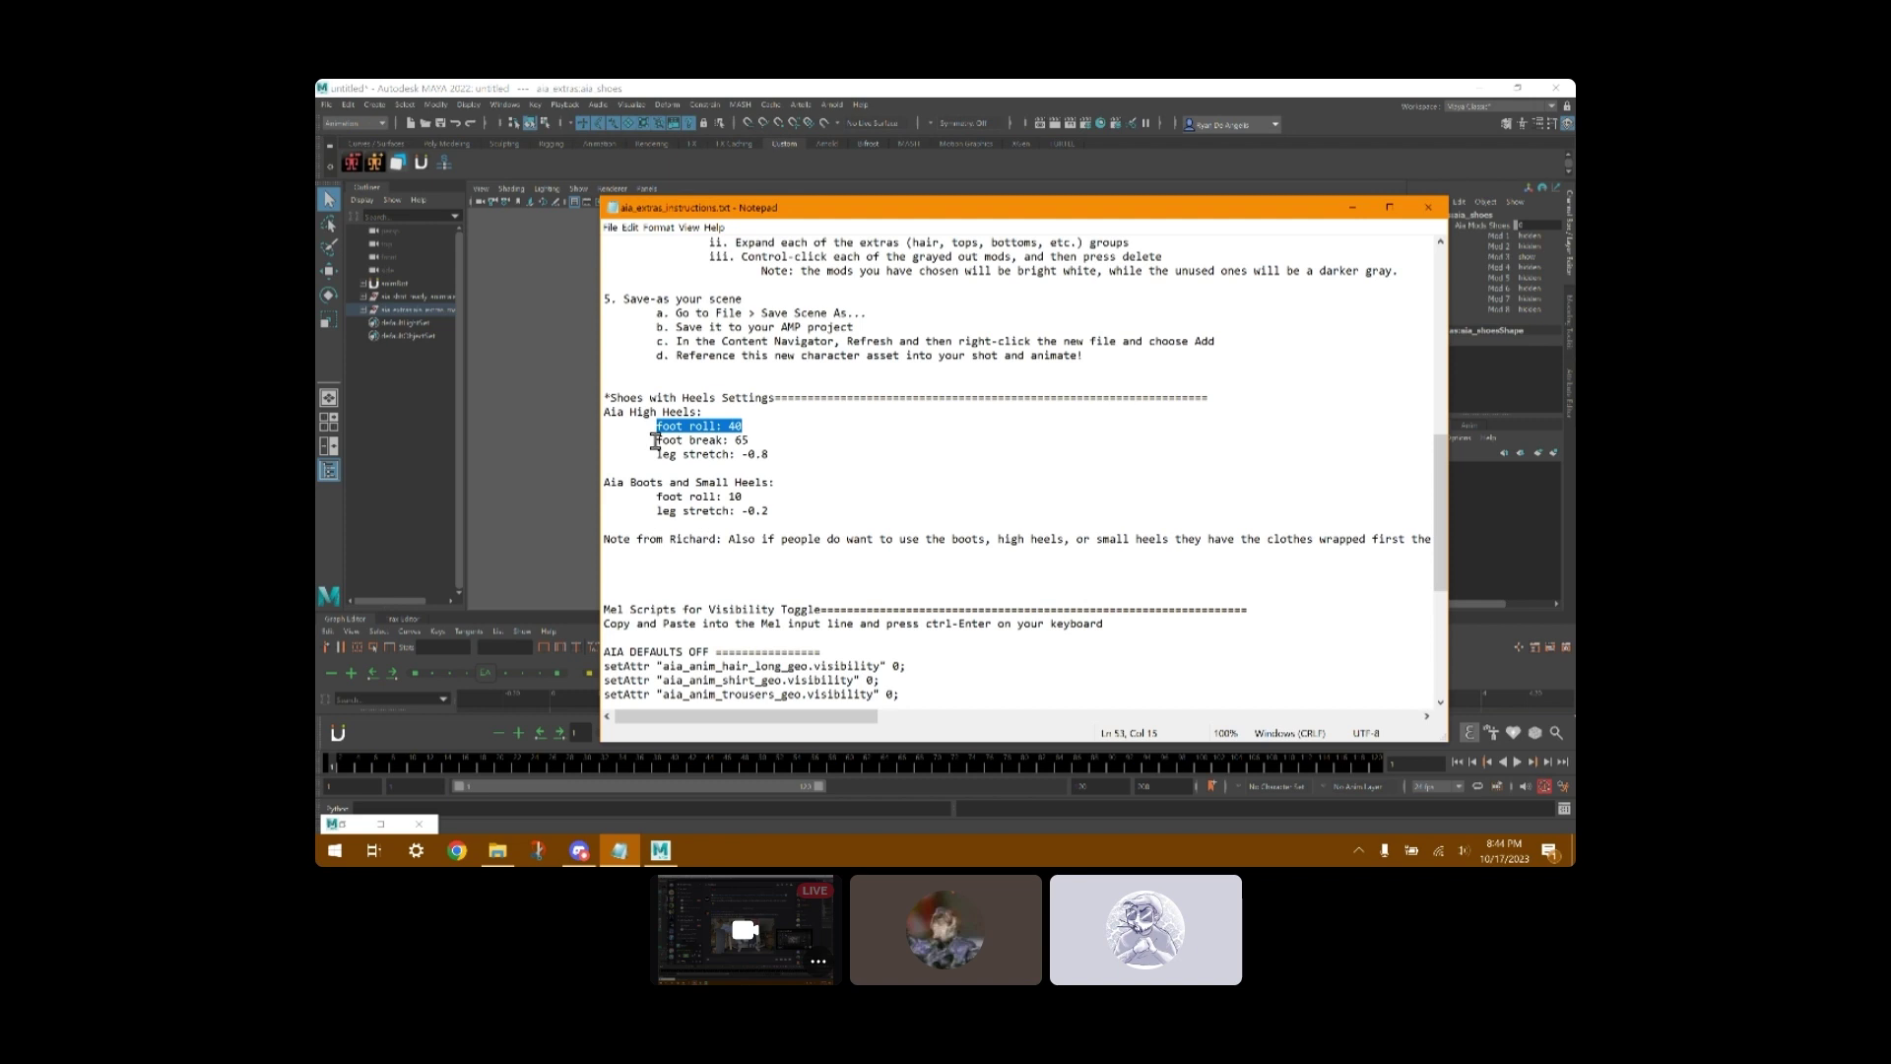
{"action": "left_click_drag", "start_coordinate": [655, 440], "coordinate": [804, 433]}
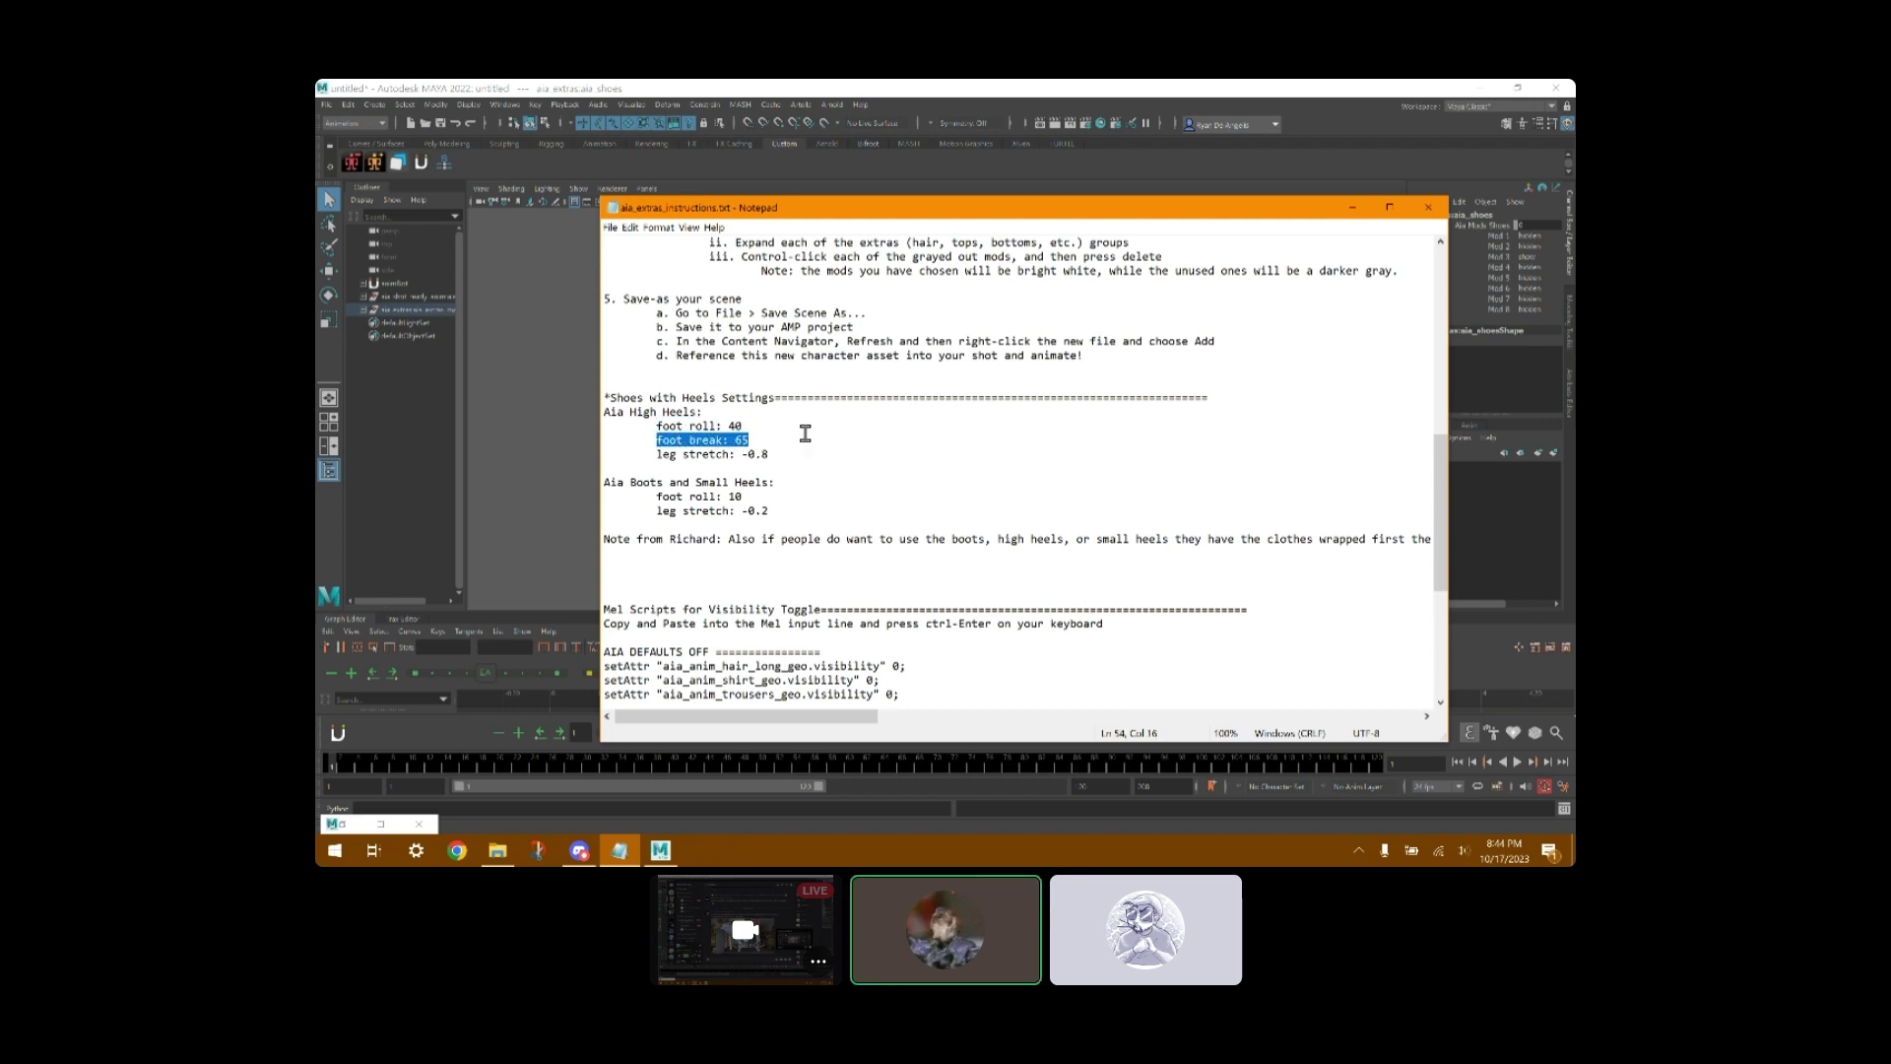
{"action": "left_click", "coordinate": [658, 456]}
{"action": "left_click_drag", "start_coordinate": [658, 456], "coordinate": [771, 455]}
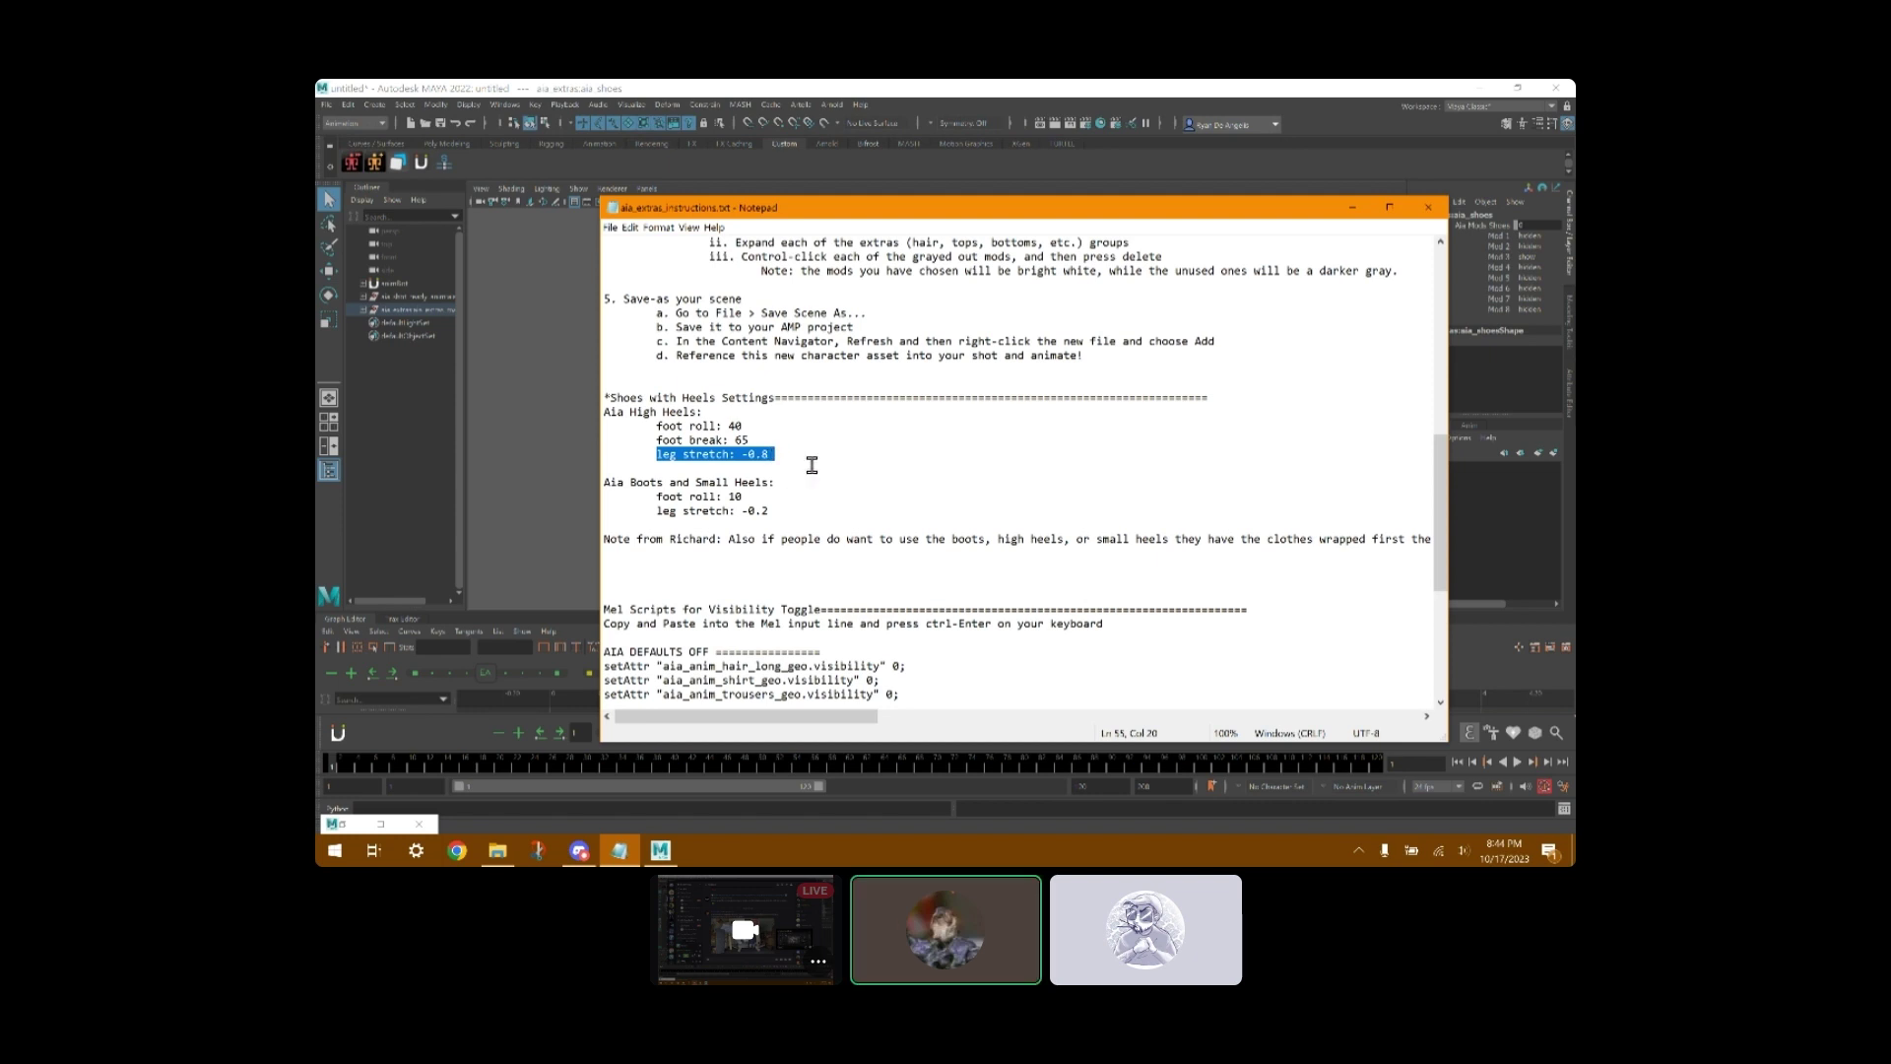
{"action": "left_click", "coordinate": [561, 518]}
- Parent-constrain the ponytail hair's main control to the character's head control with Maintain Offset enabled
{"action": "left_click_drag", "start_coordinate": [996, 511], "coordinate": [1128, 476], "text": "alt"}
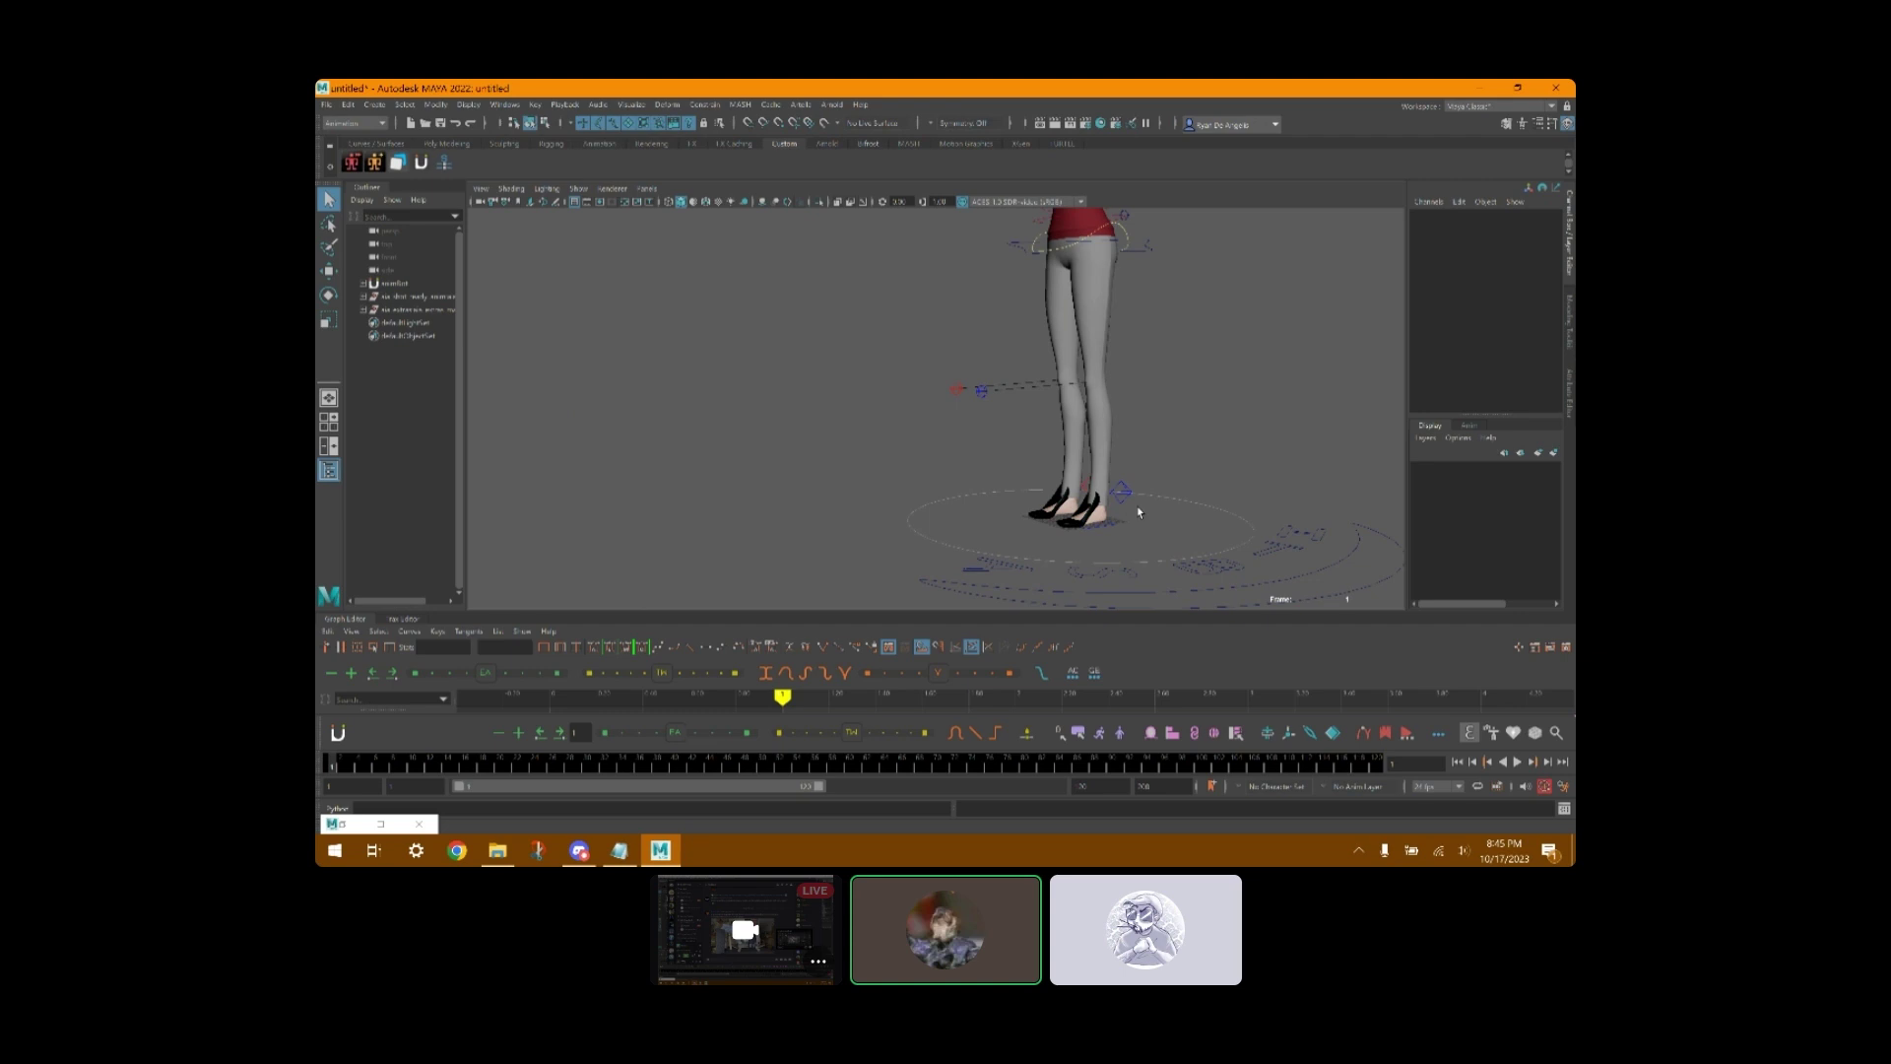
{"action": "middle_click_drag", "start_coordinate": [1153, 439], "coordinate": [1158, 502], "text": "alt"}
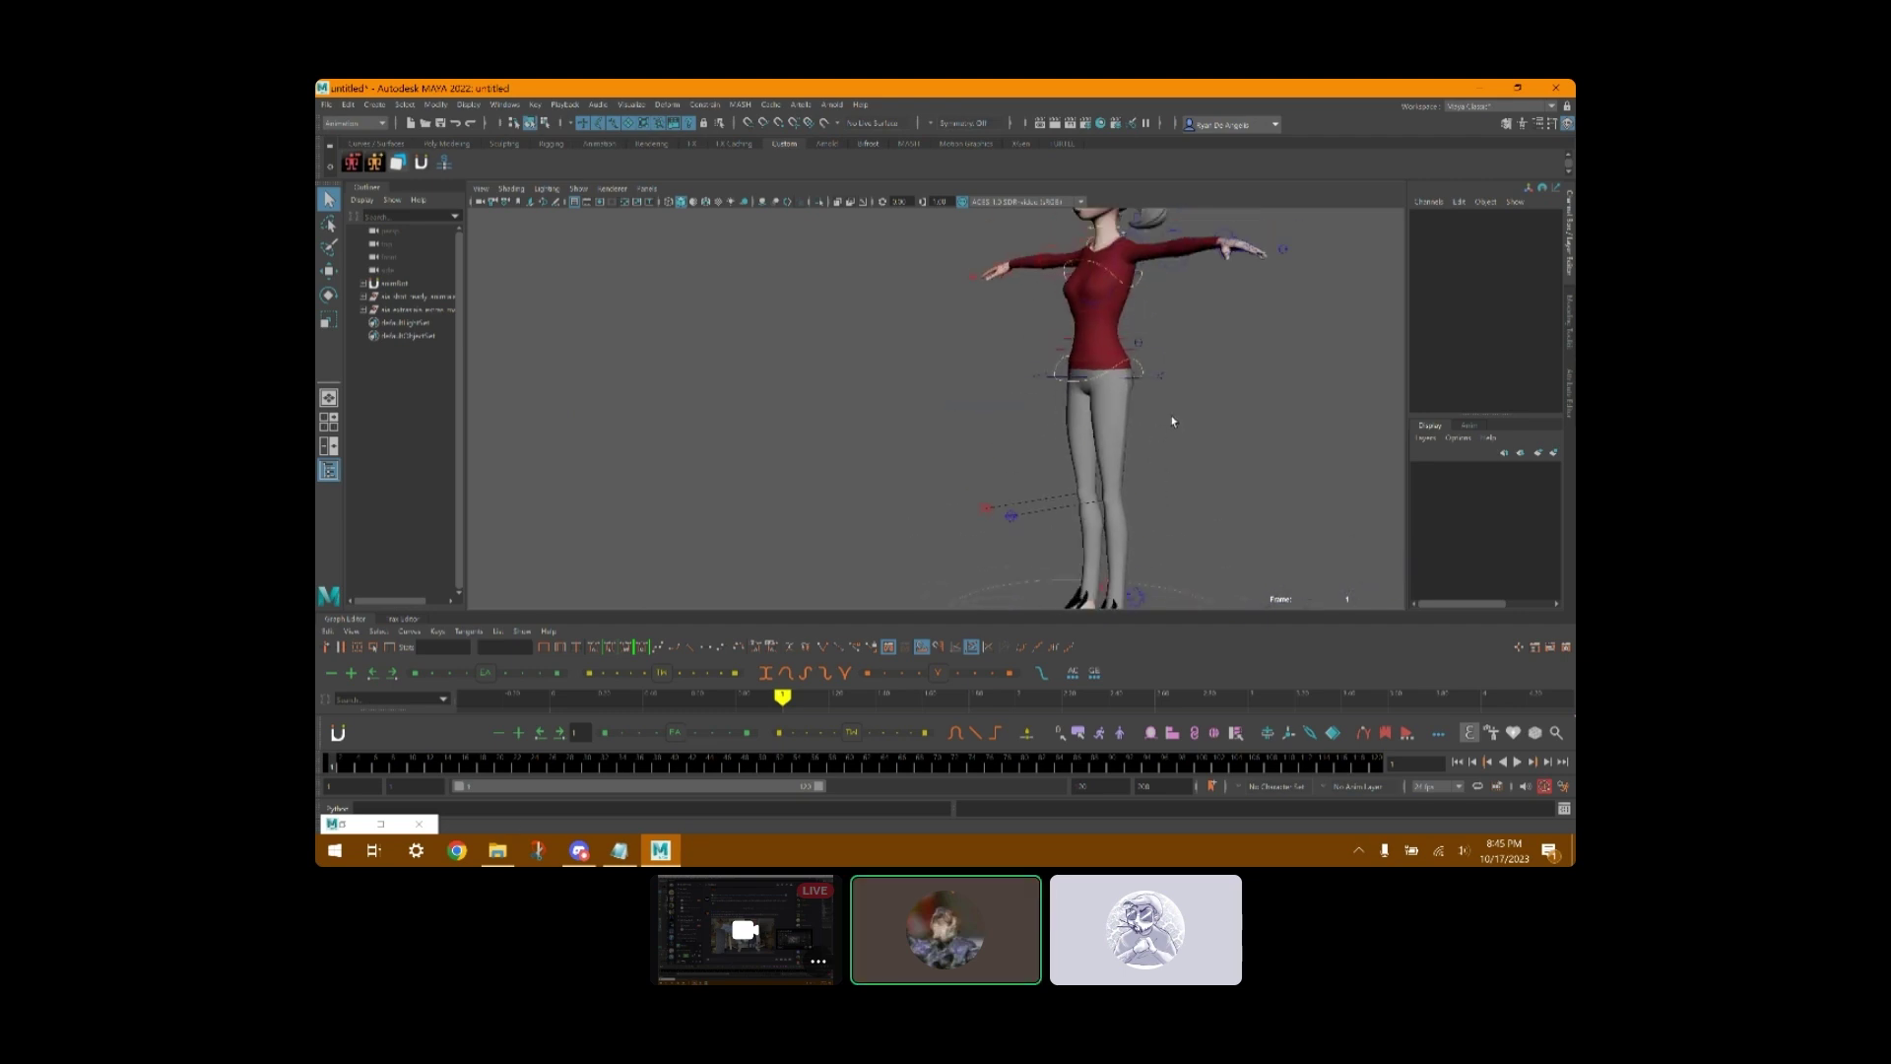
{"action": "scroll", "coordinate": [1152, 363], "scroll_direction": "up", "scroll_amount": 5}
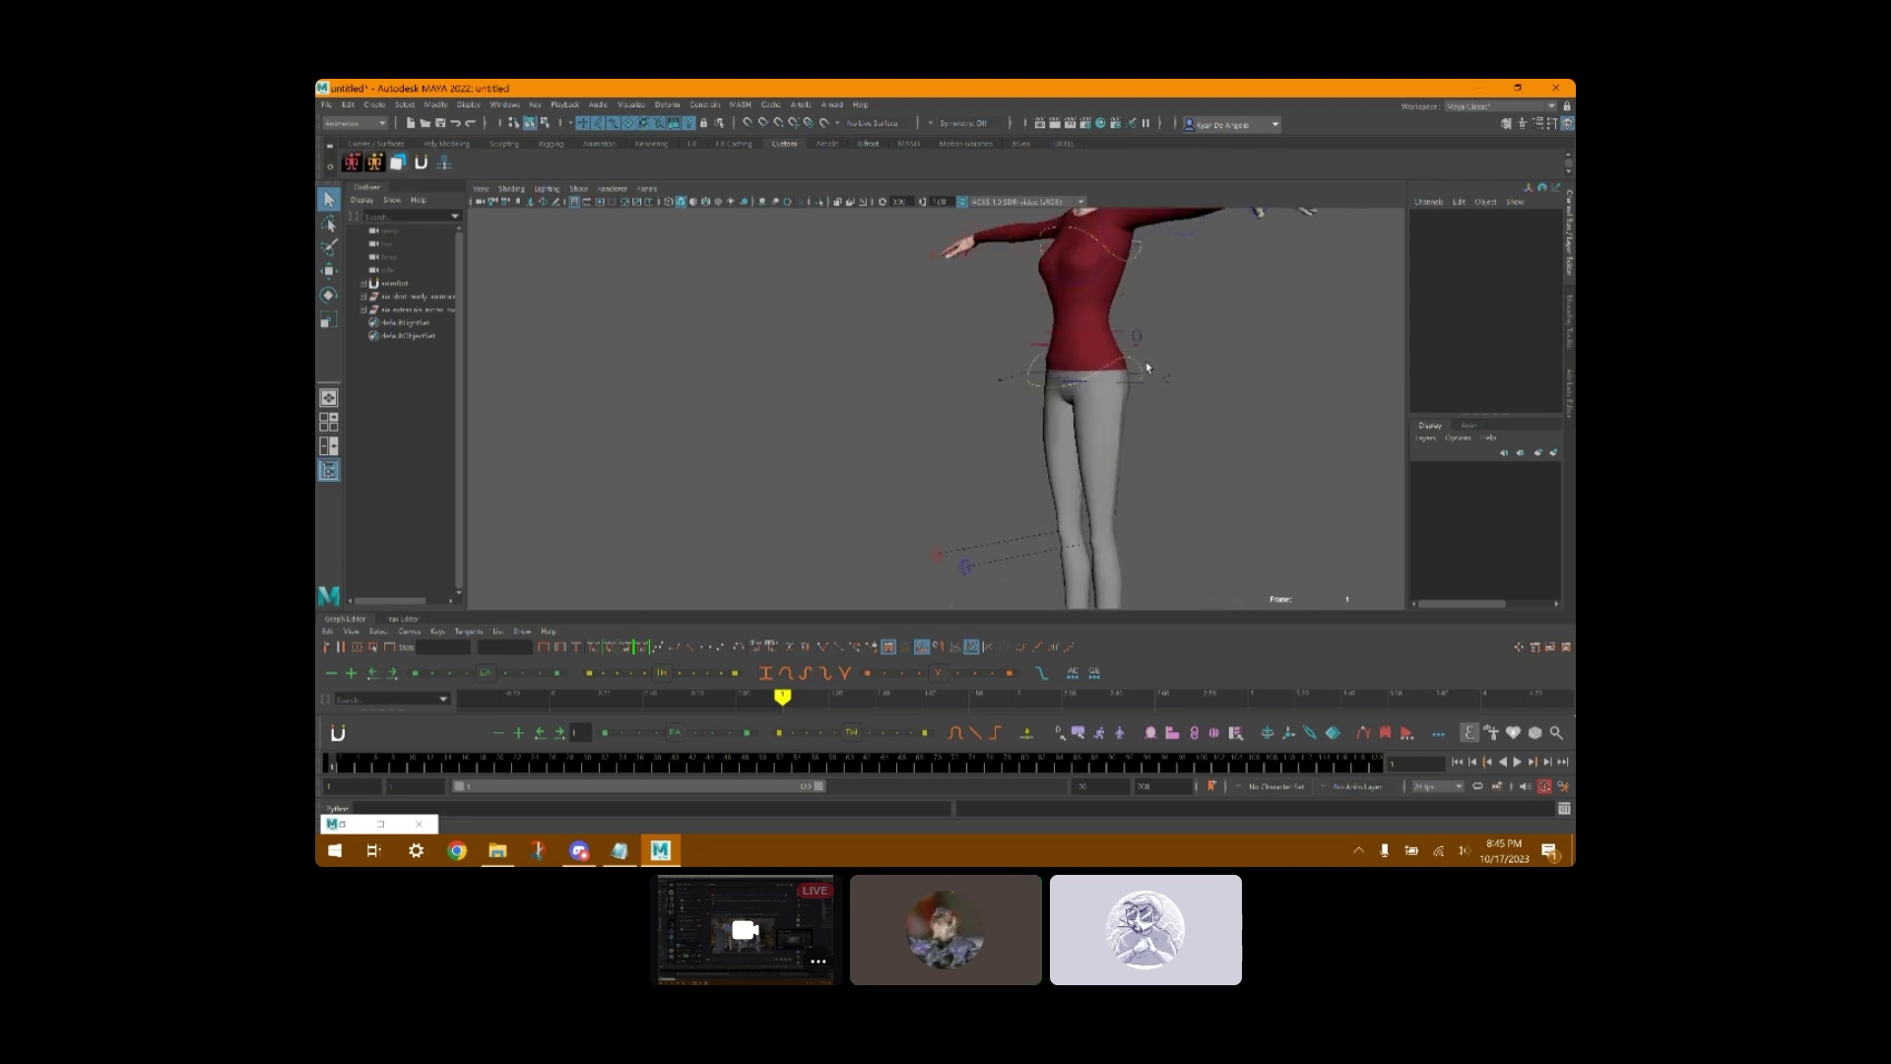
{"action": "middle_click_drag", "start_coordinate": [1160, 364], "coordinate": [1249, 488], "text": "alt"}
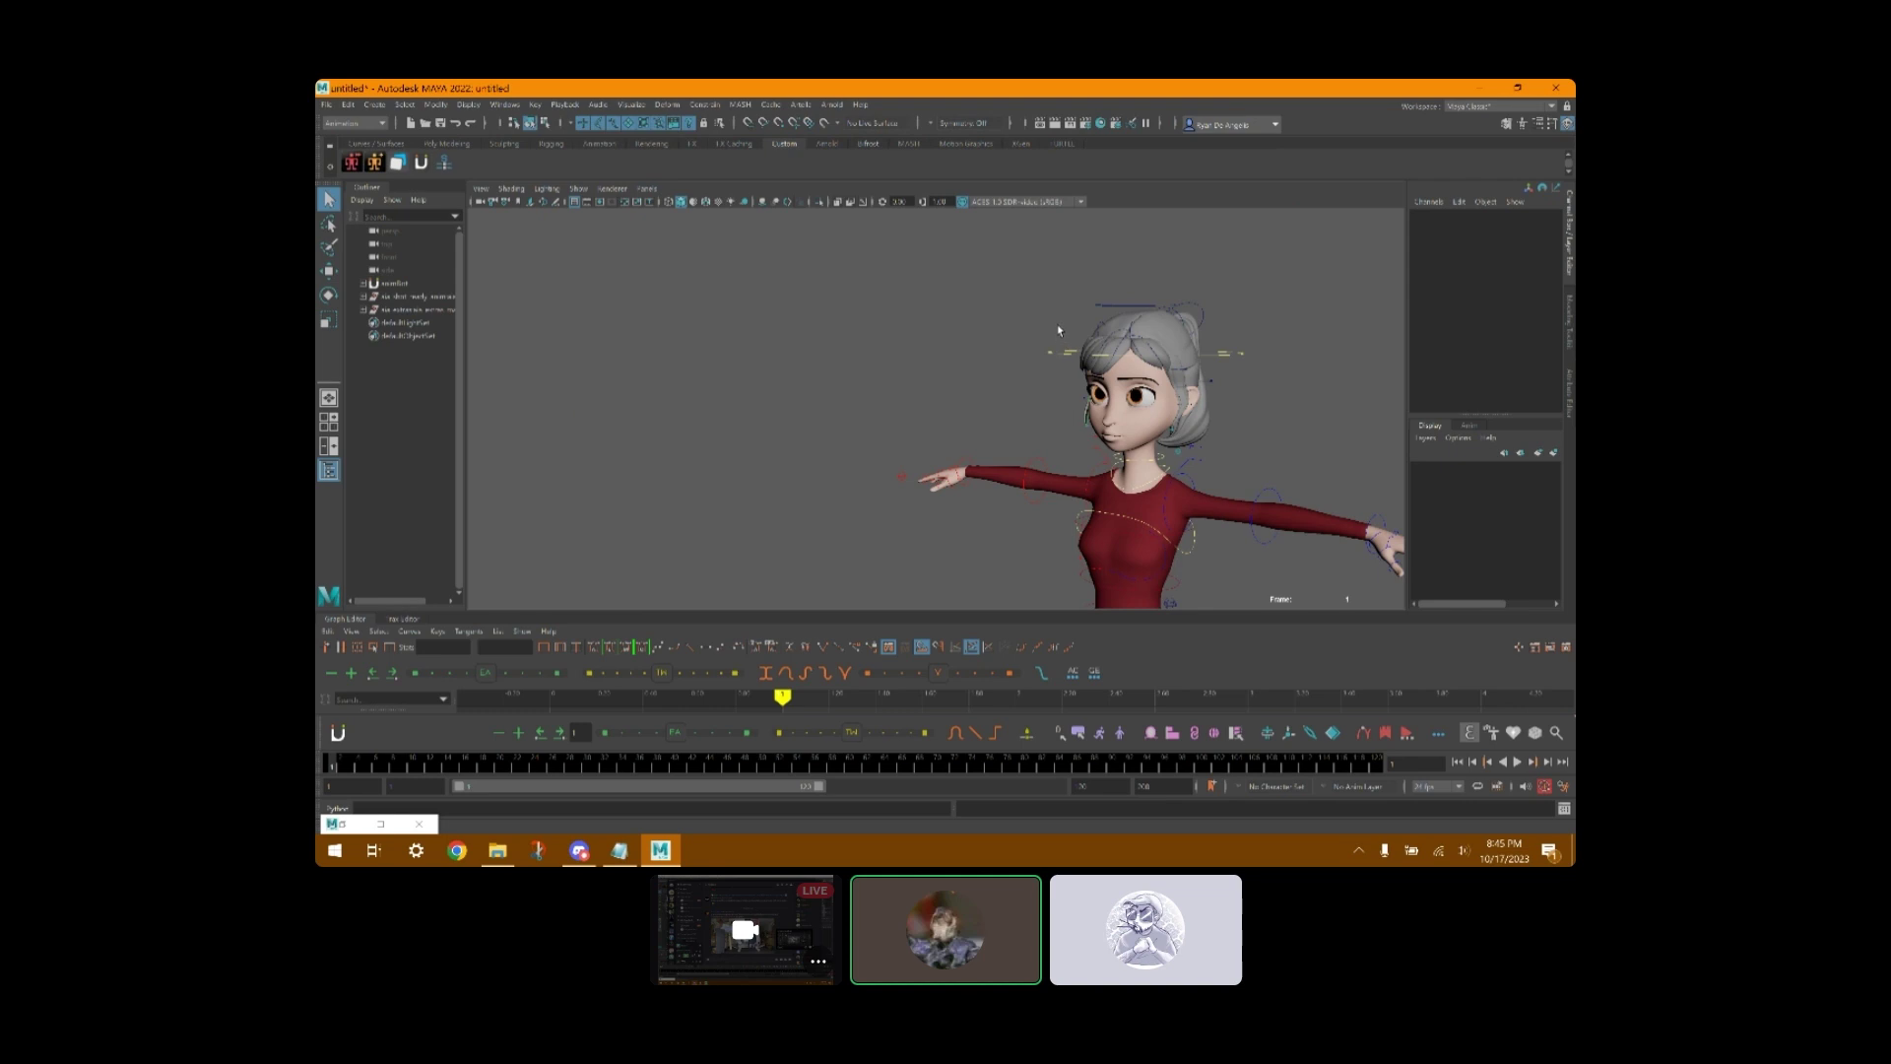
{"action": "left_click_drag", "start_coordinate": [1061, 329], "coordinate": [1062, 408]}
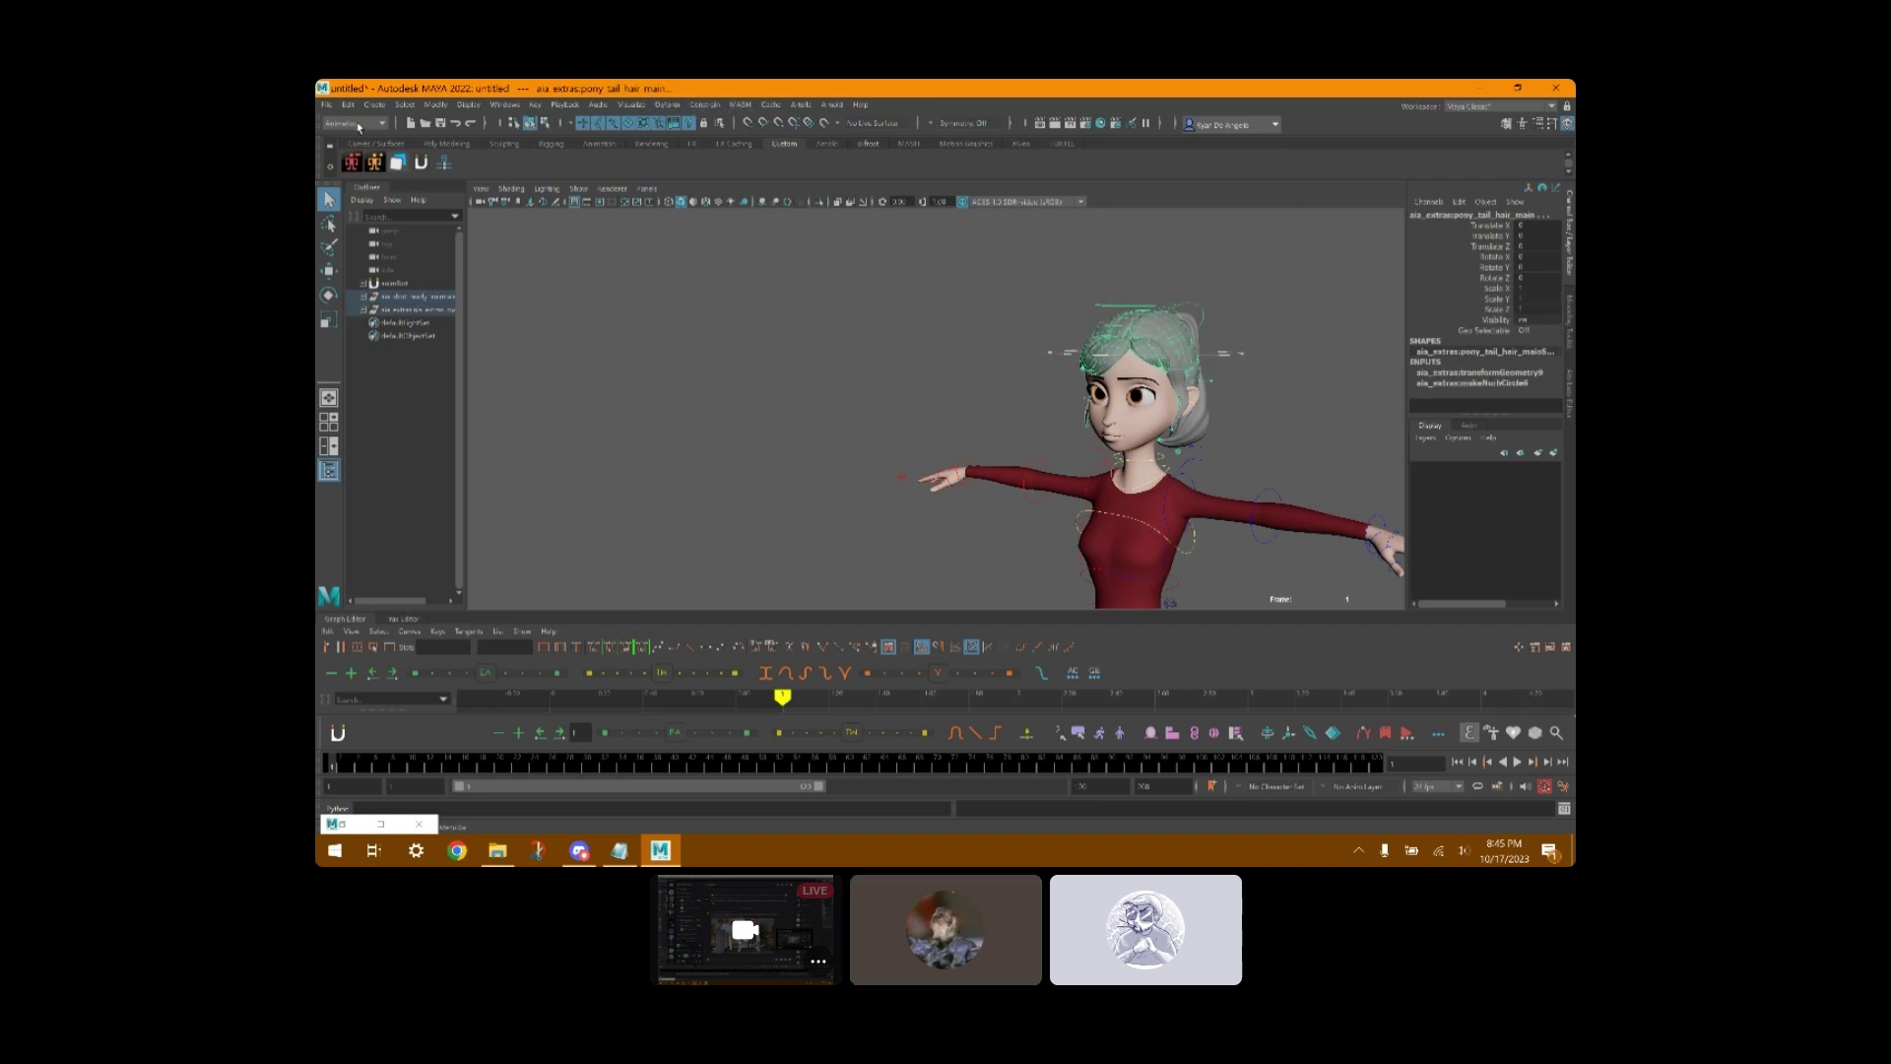
{"action": "left_click", "coordinate": [666, 104]}
{"action": "mouse_move", "coordinate": [705, 106]}
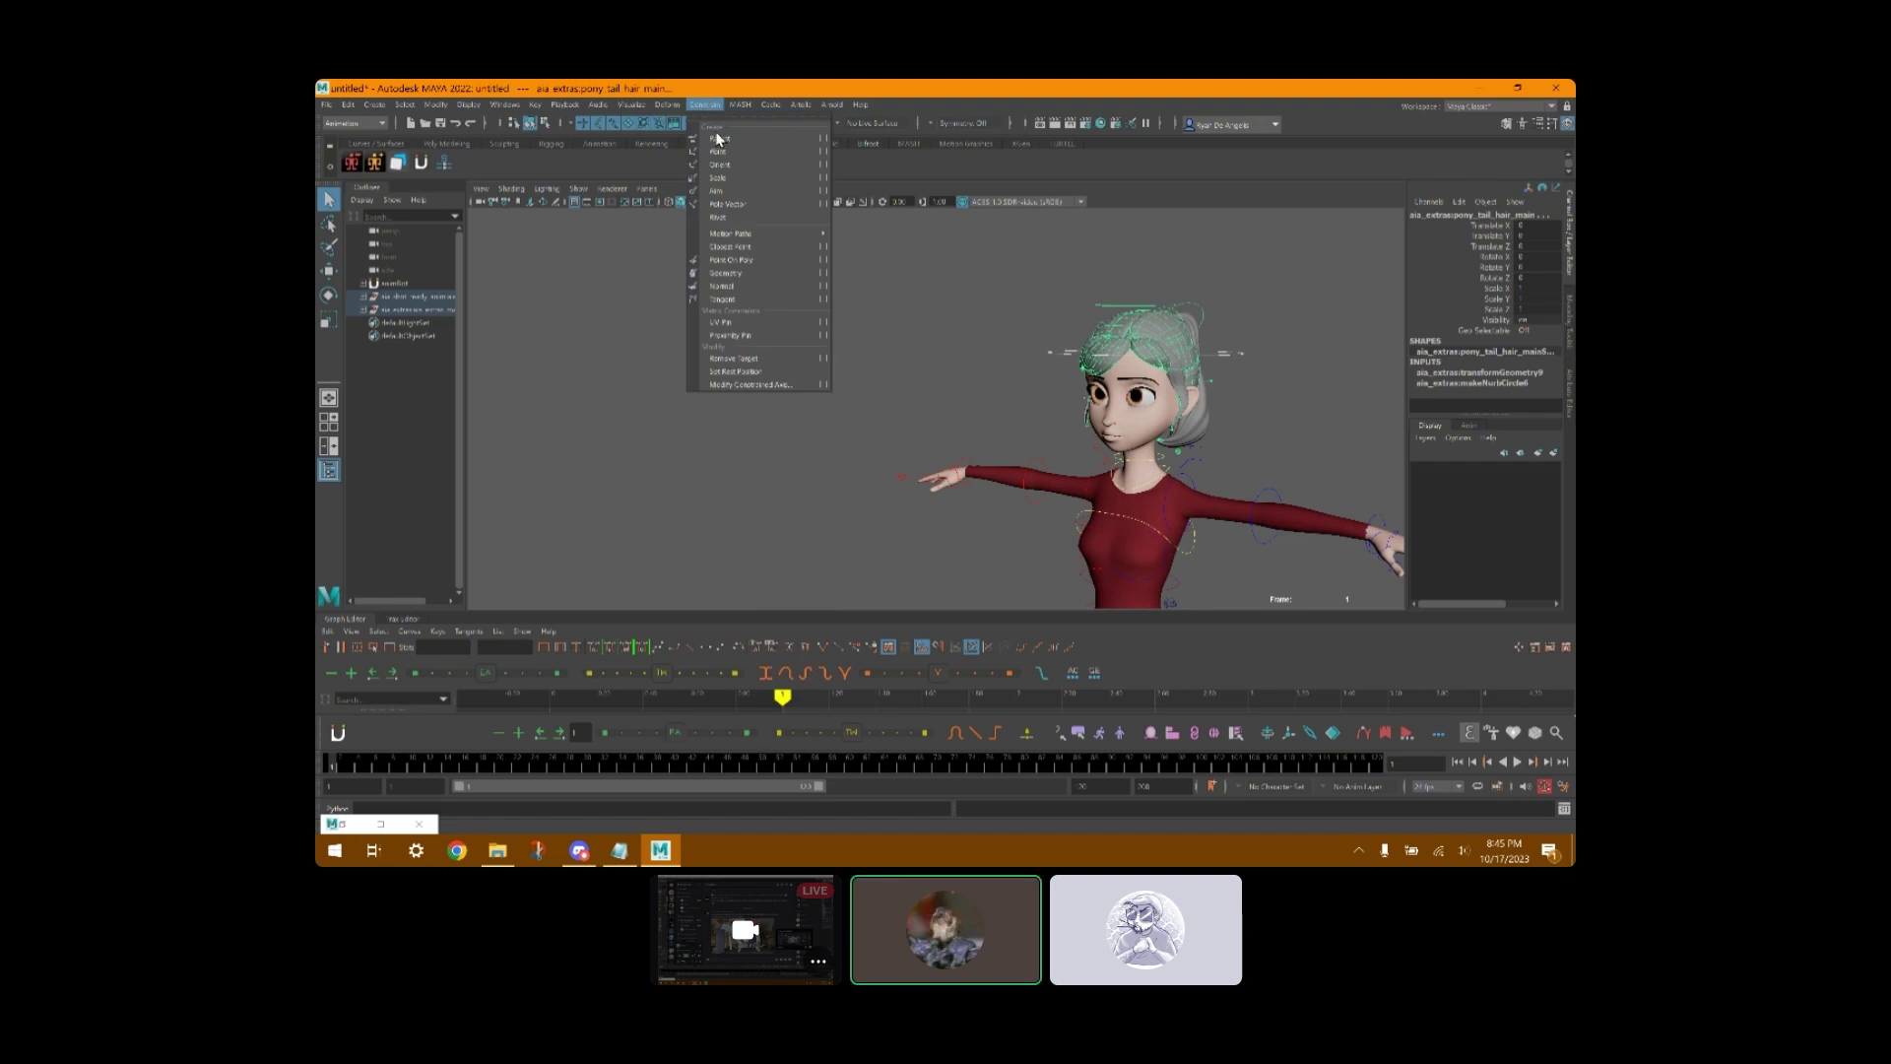
{"action": "left_click", "coordinate": [824, 143]}
{"action": "left_click", "coordinate": [859, 378]}
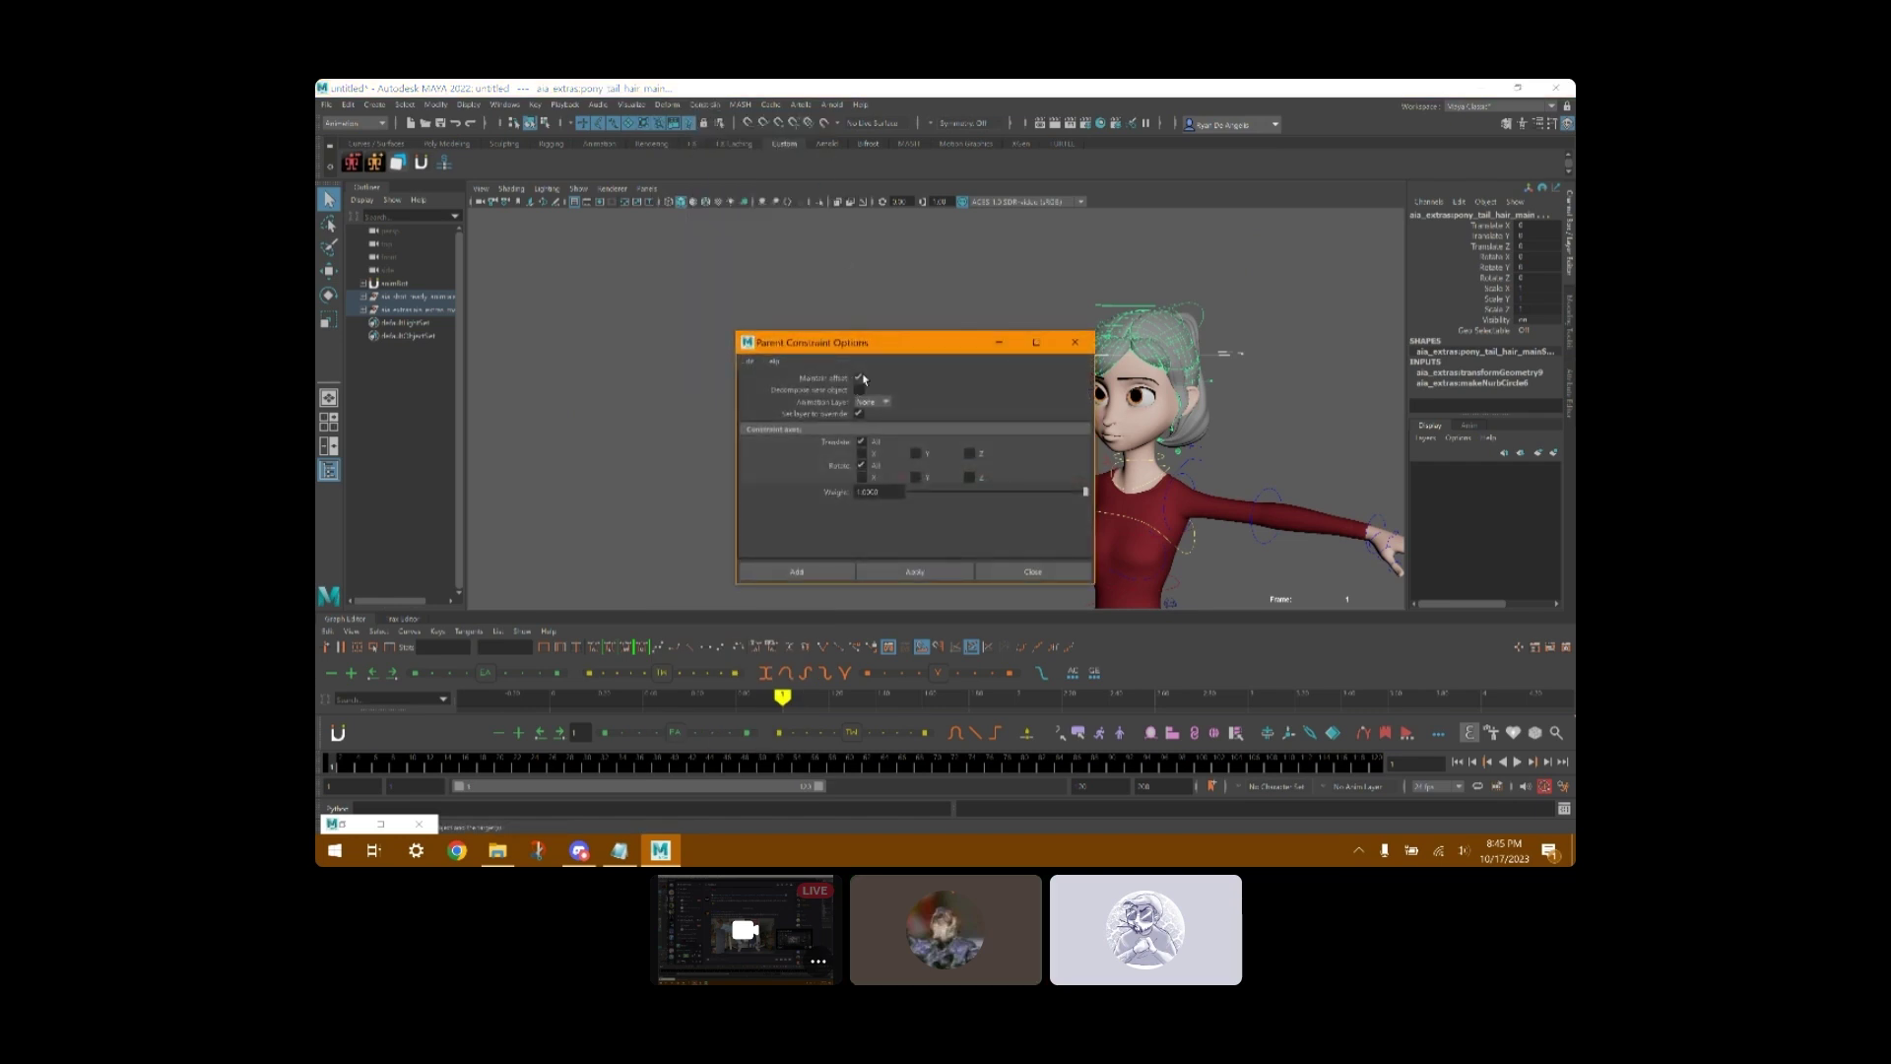
{"action": "left_click", "coordinate": [915, 572]}
{"action": "left_click", "coordinate": [1294, 443]}
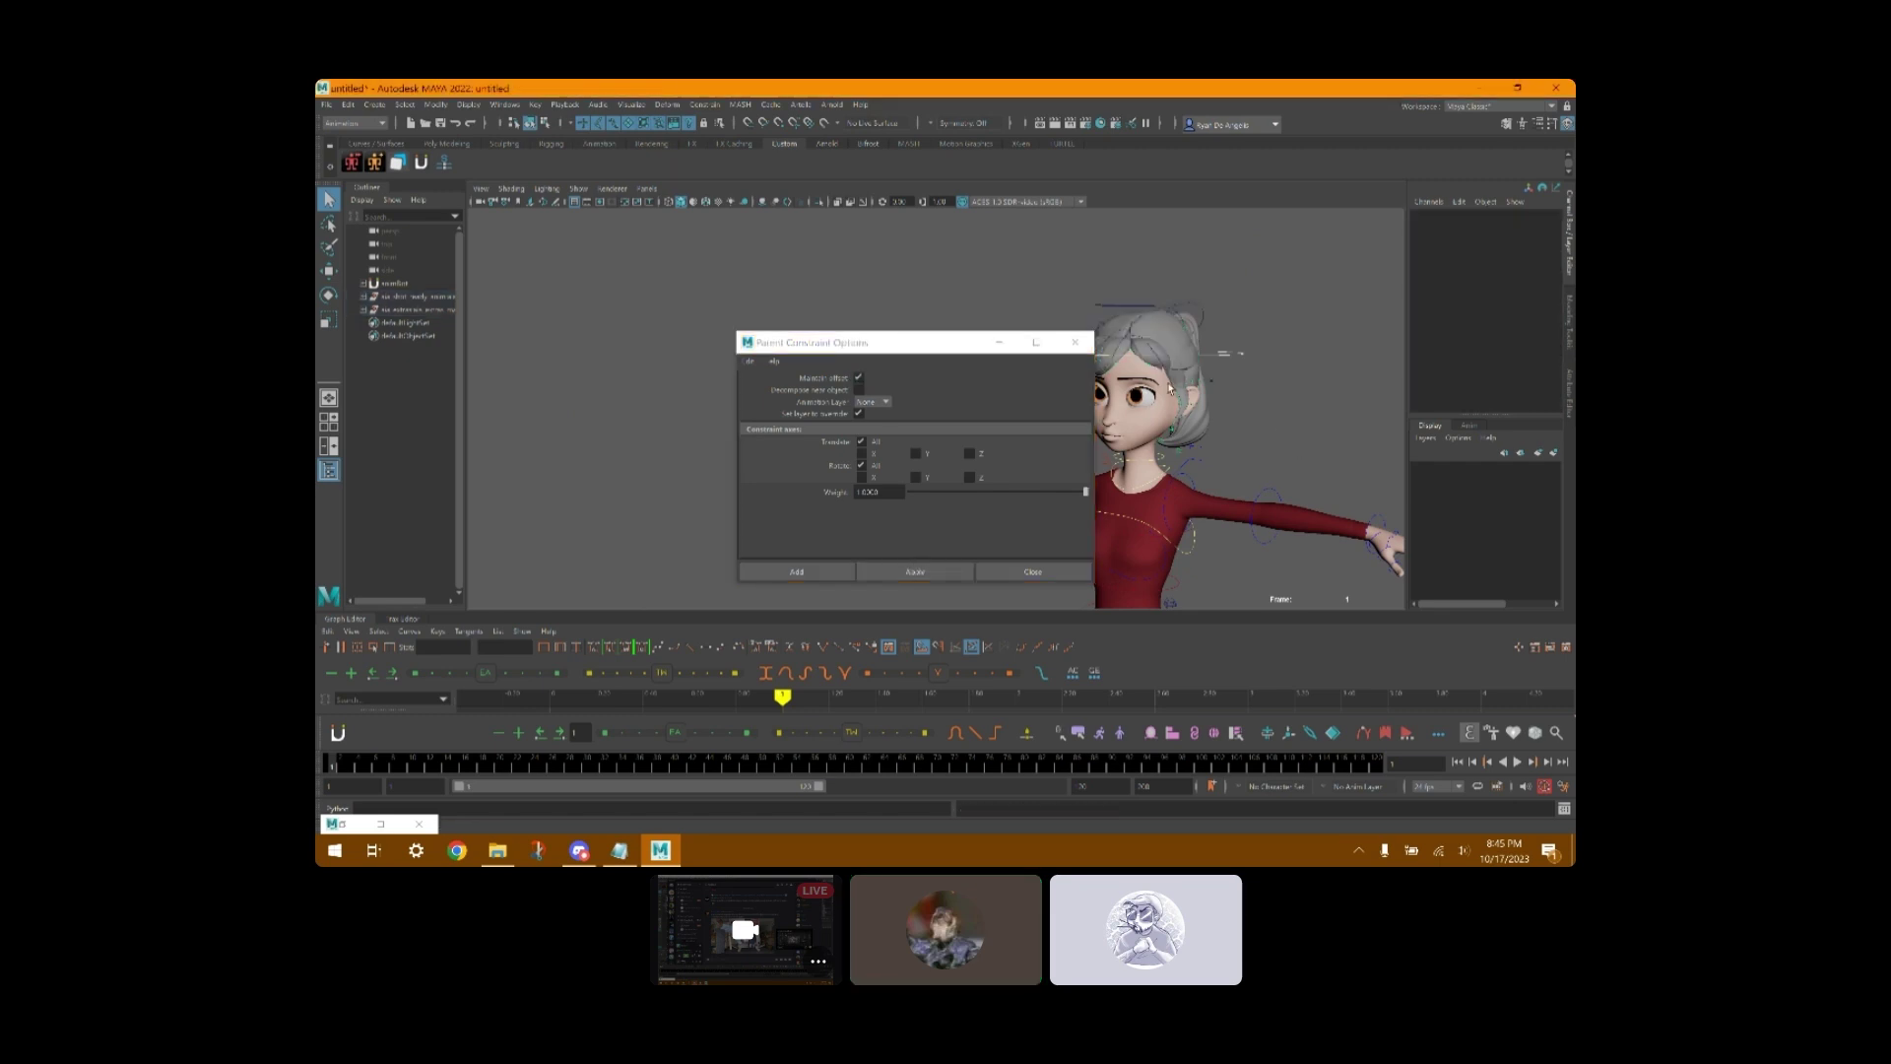
{"action": "left_click", "coordinate": [1074, 342]}
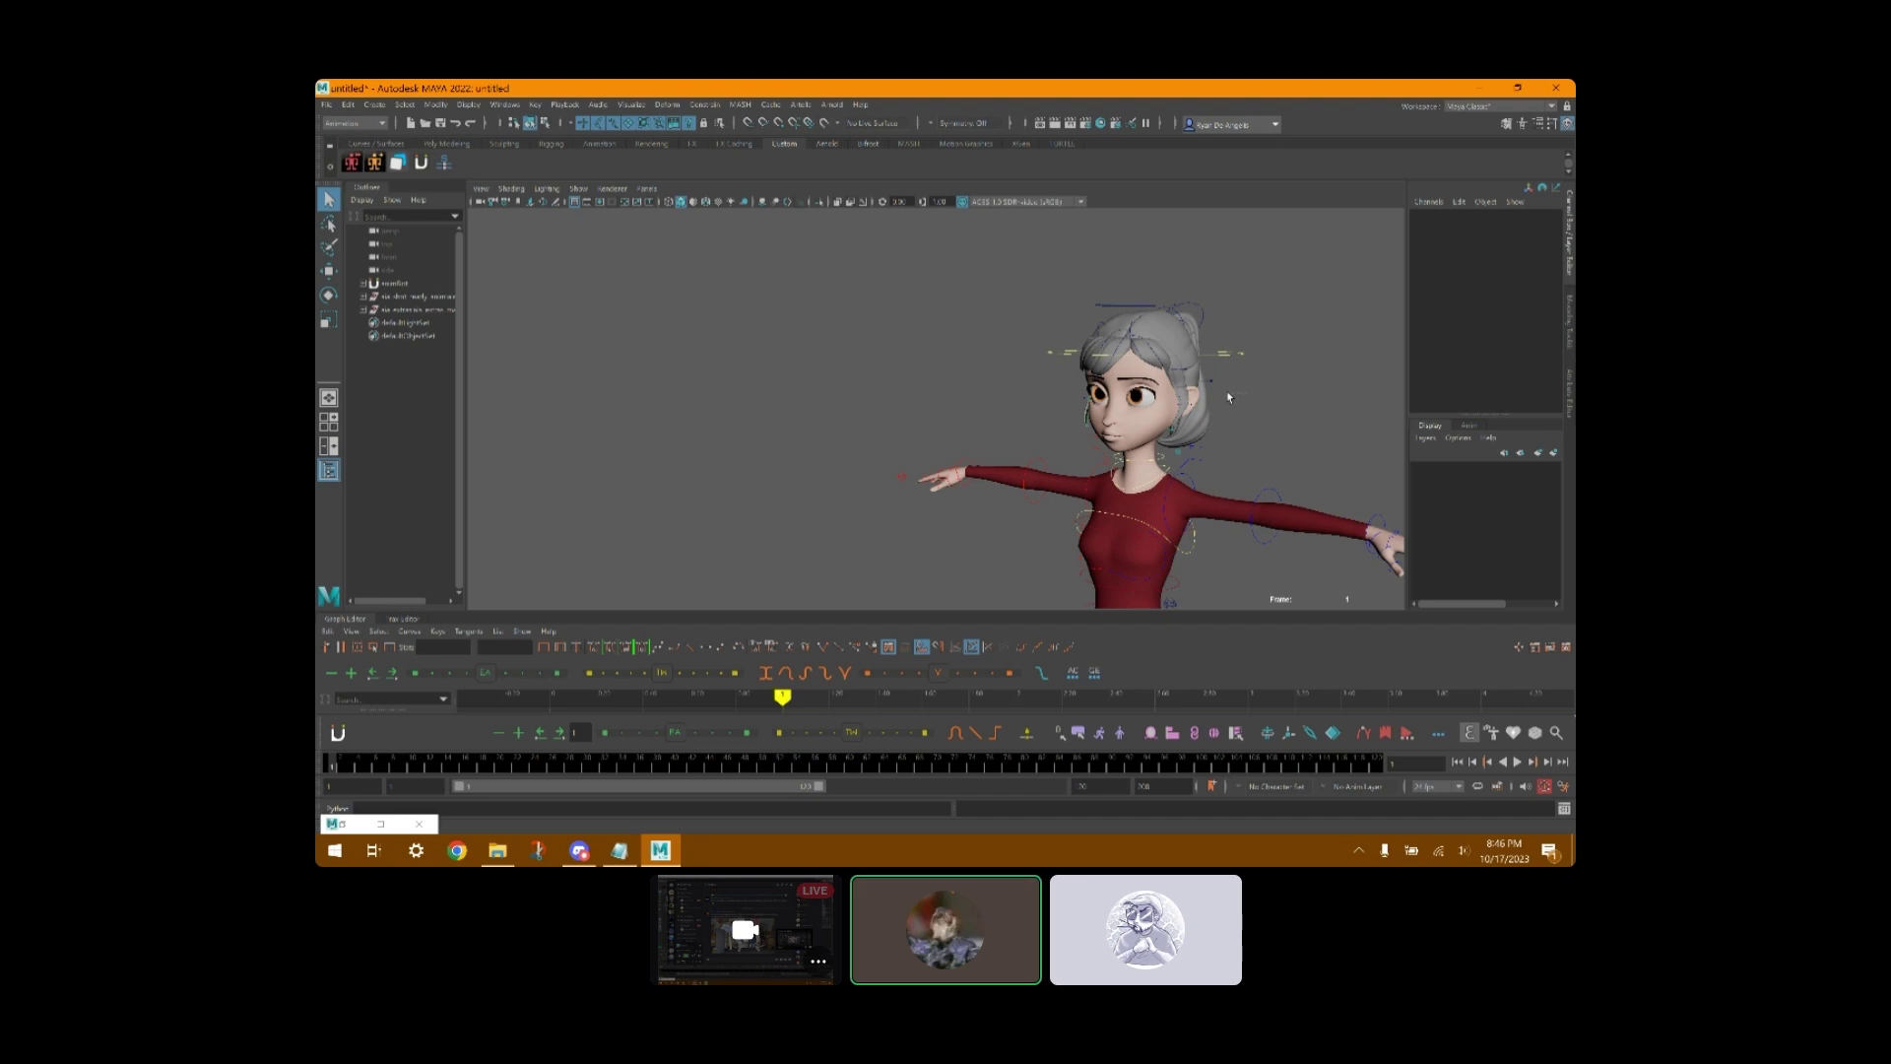
- Tilt the head control upward to test whether the hair follows, and undo the rotation
{"action": "left_click", "coordinate": [1110, 426]}
{"action": "key", "text": "e"}
{"action": "left_click_drag", "start_coordinate": [1110, 426], "coordinate": [1121, 351]}
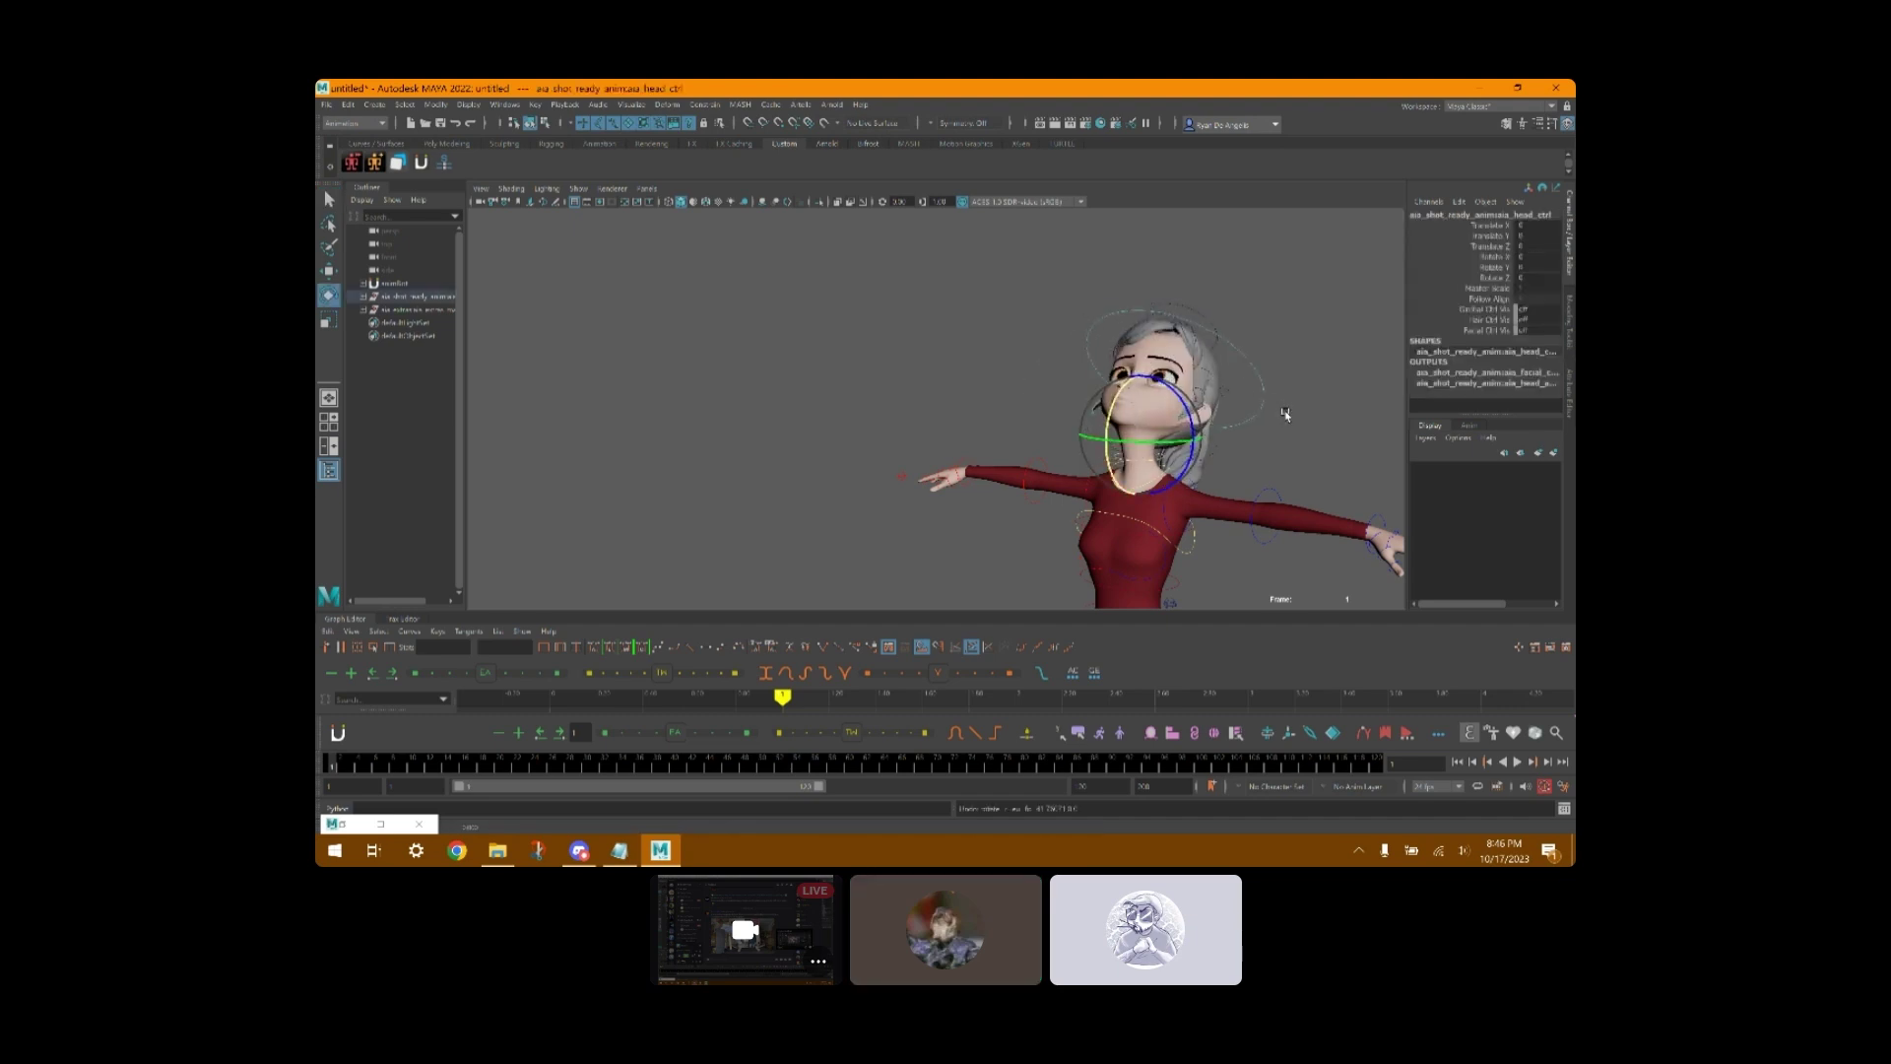
{"action": "key", "text": "ctrl+z"}
{"action": "left_click", "coordinate": [1287, 438]}
- Bind the red long-sleeved shirt to the character's body geometry with a Wrap deformer using Exclusive Bind
{"action": "middle_click_drag", "start_coordinate": [1282, 461], "coordinate": [1238, 336], "text": "alt"}
{"action": "left_click_drag", "start_coordinate": [1214, 417], "coordinate": [1237, 418], "text": "alt"}
{"action": "scroll", "coordinate": [1228, 460], "scroll_direction": "up", "scroll_amount": 3}
{"action": "middle_click_drag", "start_coordinate": [1237, 417], "coordinate": [1236, 479], "text": "alt"}
{"action": "scroll", "coordinate": [1226, 459], "scroll_direction": "up", "scroll_amount": 1}
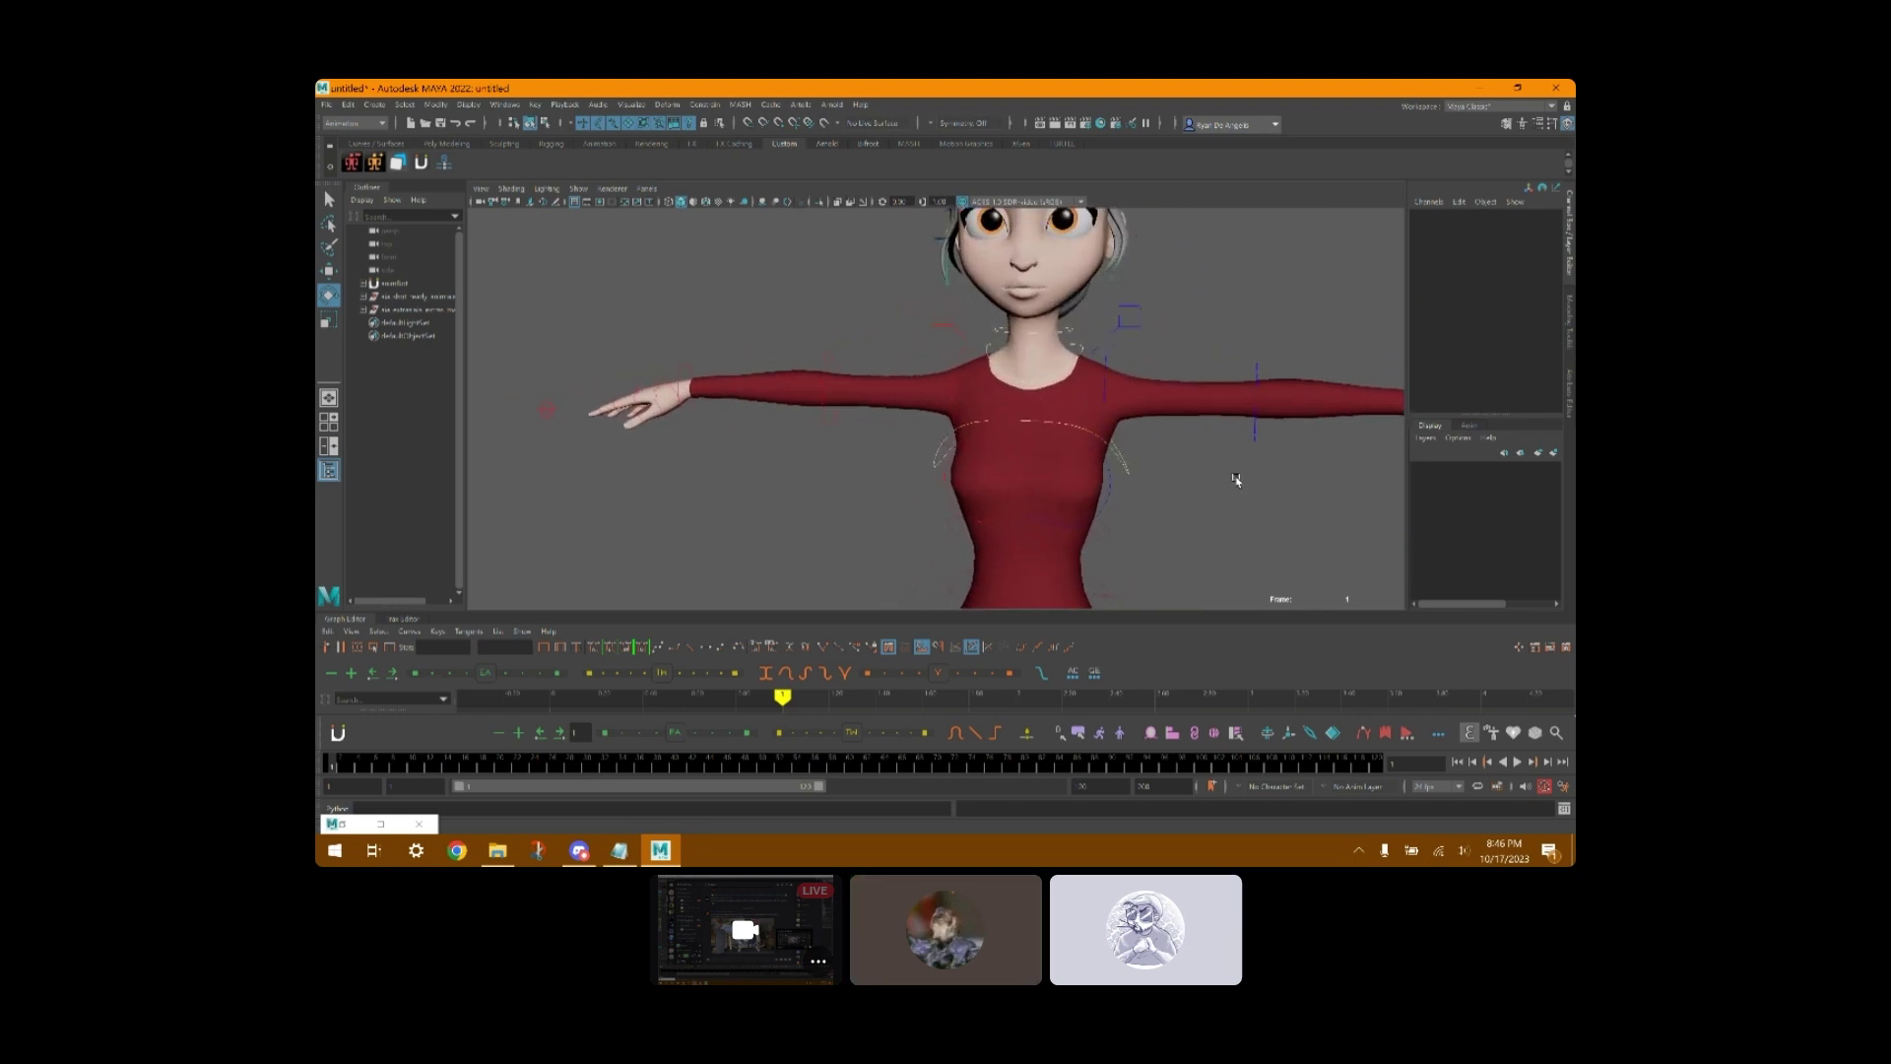
{"action": "left_click", "coordinate": [1074, 394]}
{"action": "left_click", "coordinate": [1179, 349]}
{"action": "left_click", "coordinate": [1022, 447]}
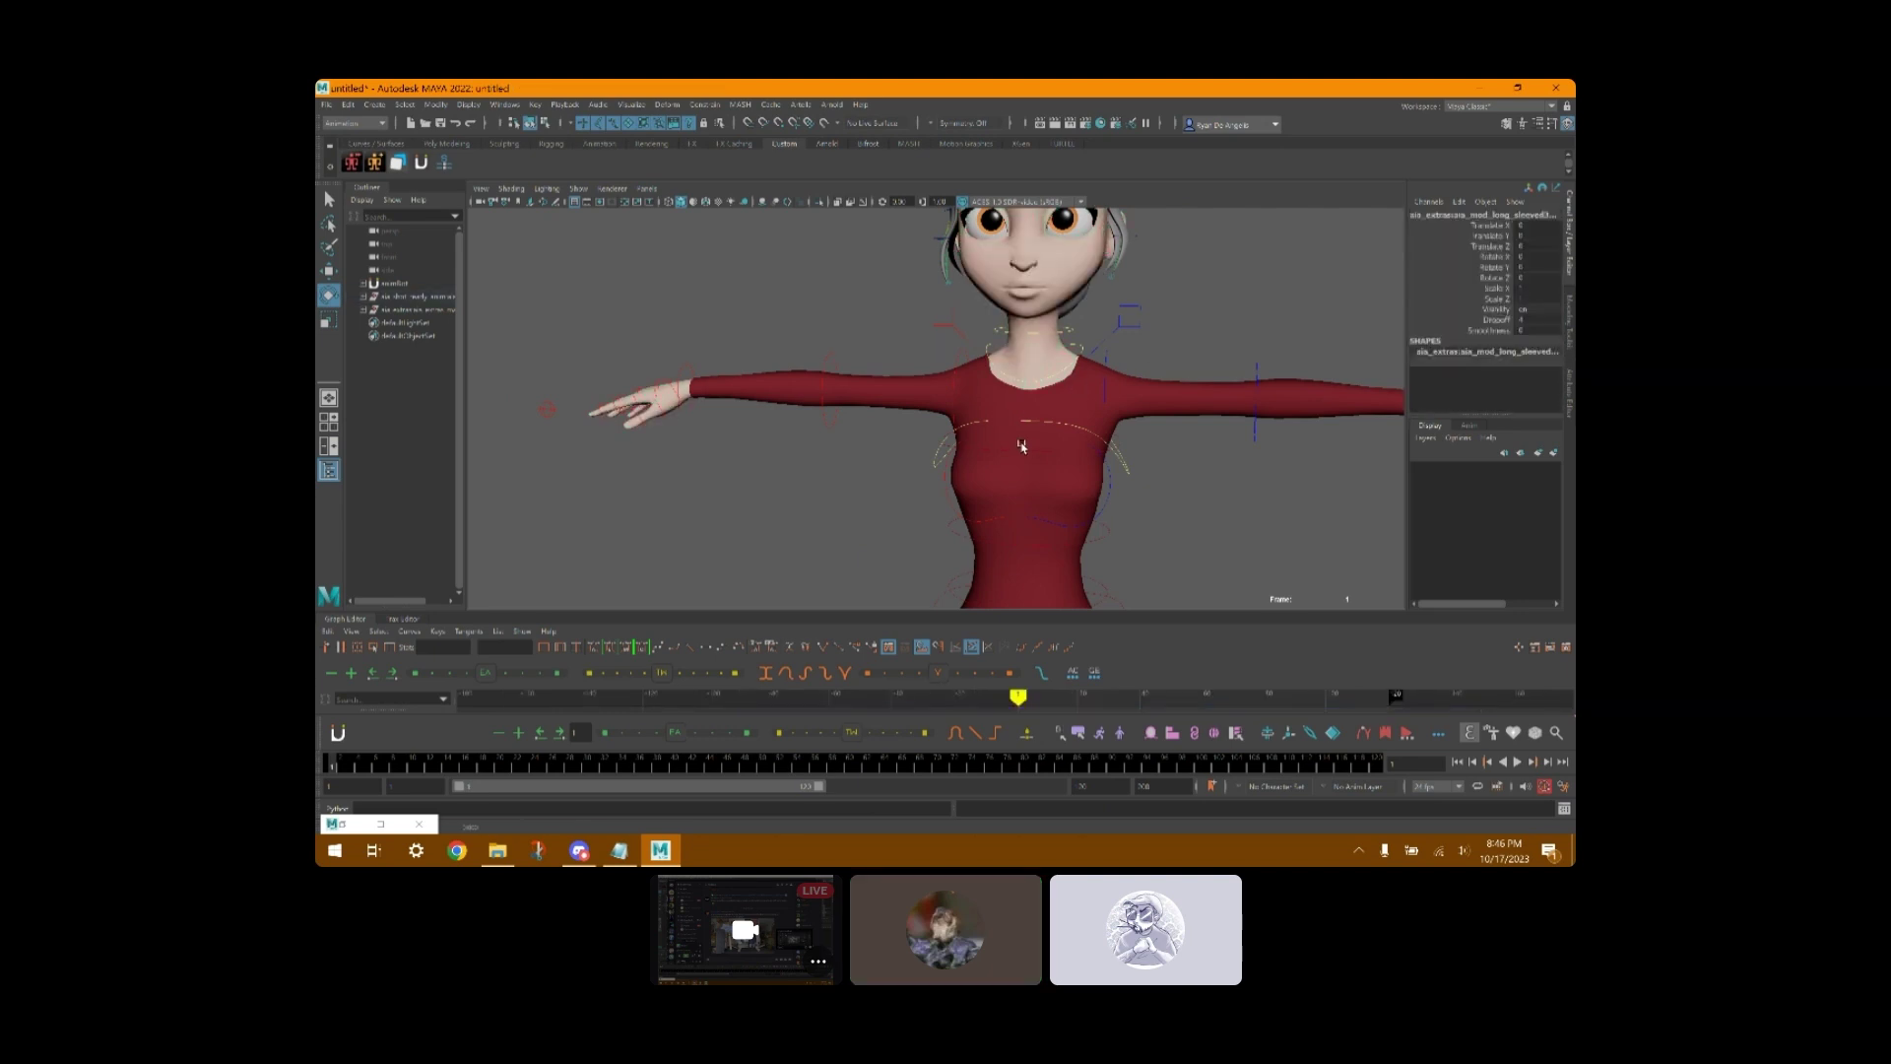
{"action": "left_click", "coordinate": [1029, 353]}
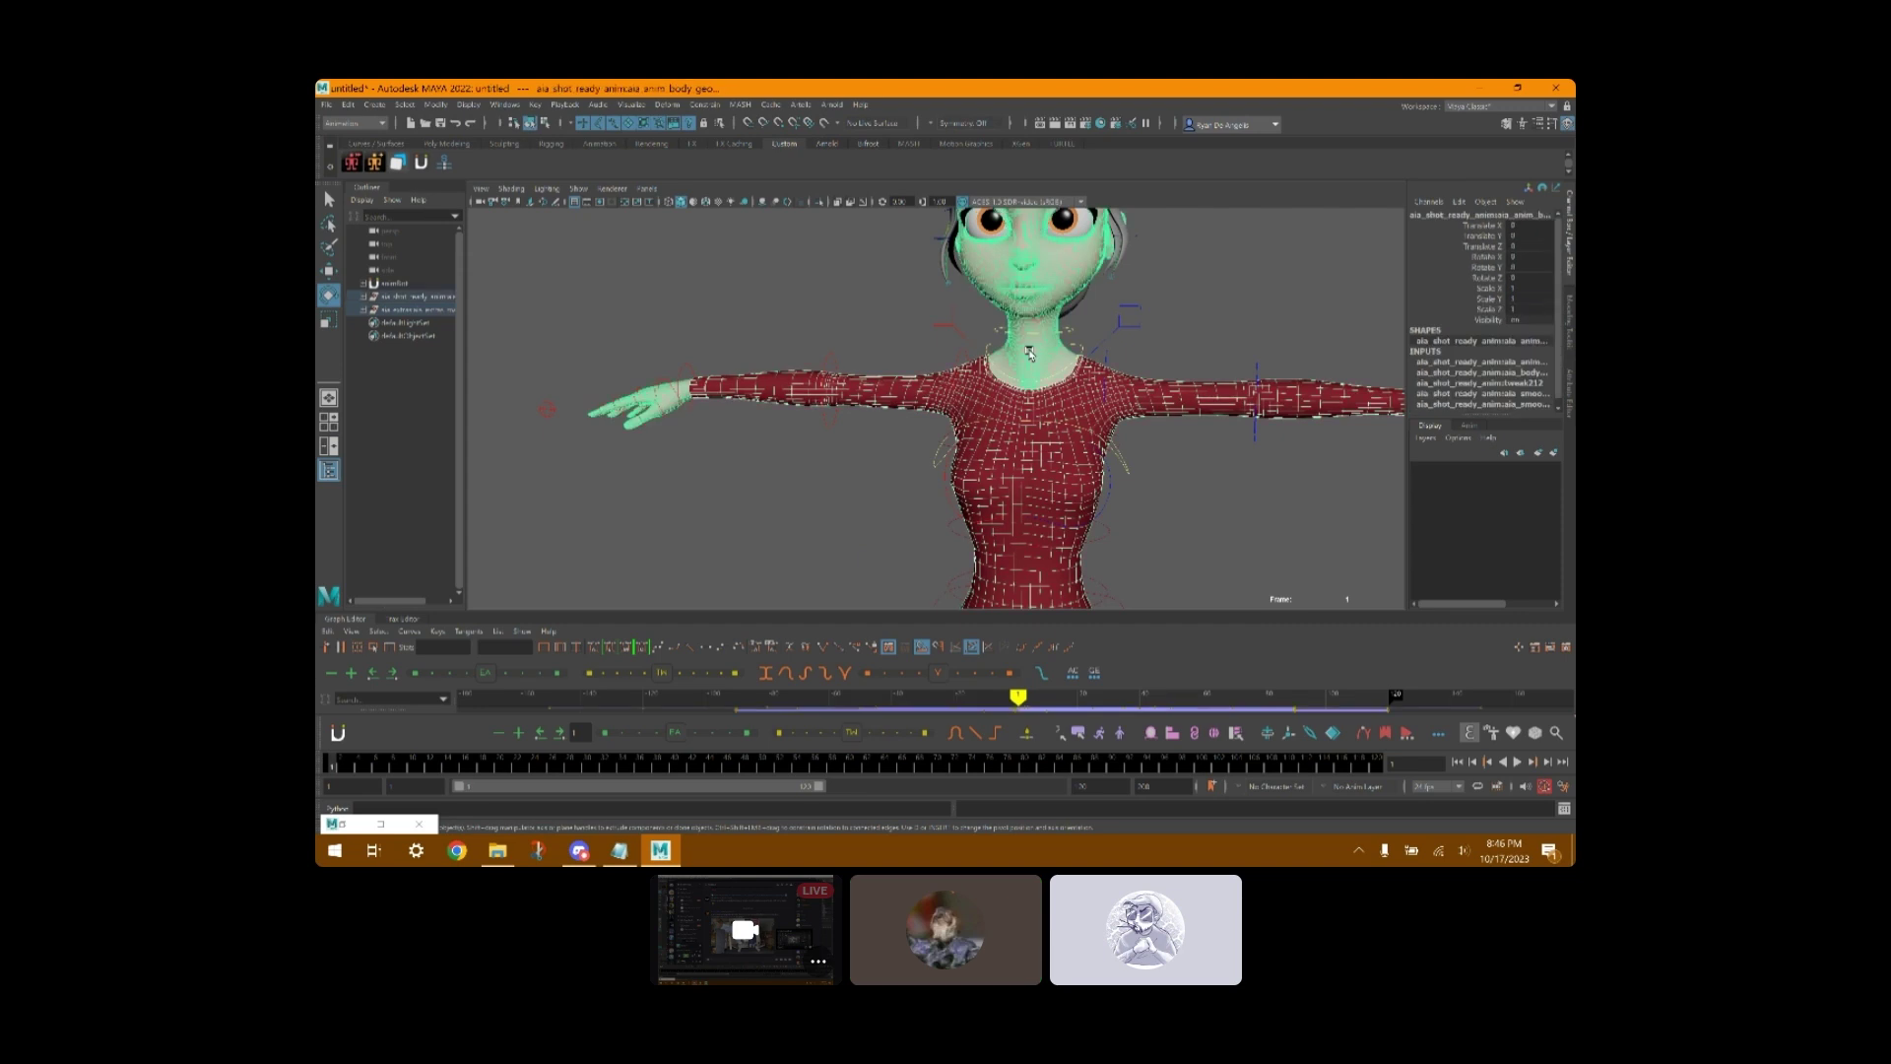
{"action": "left_click", "coordinate": [675, 105]}
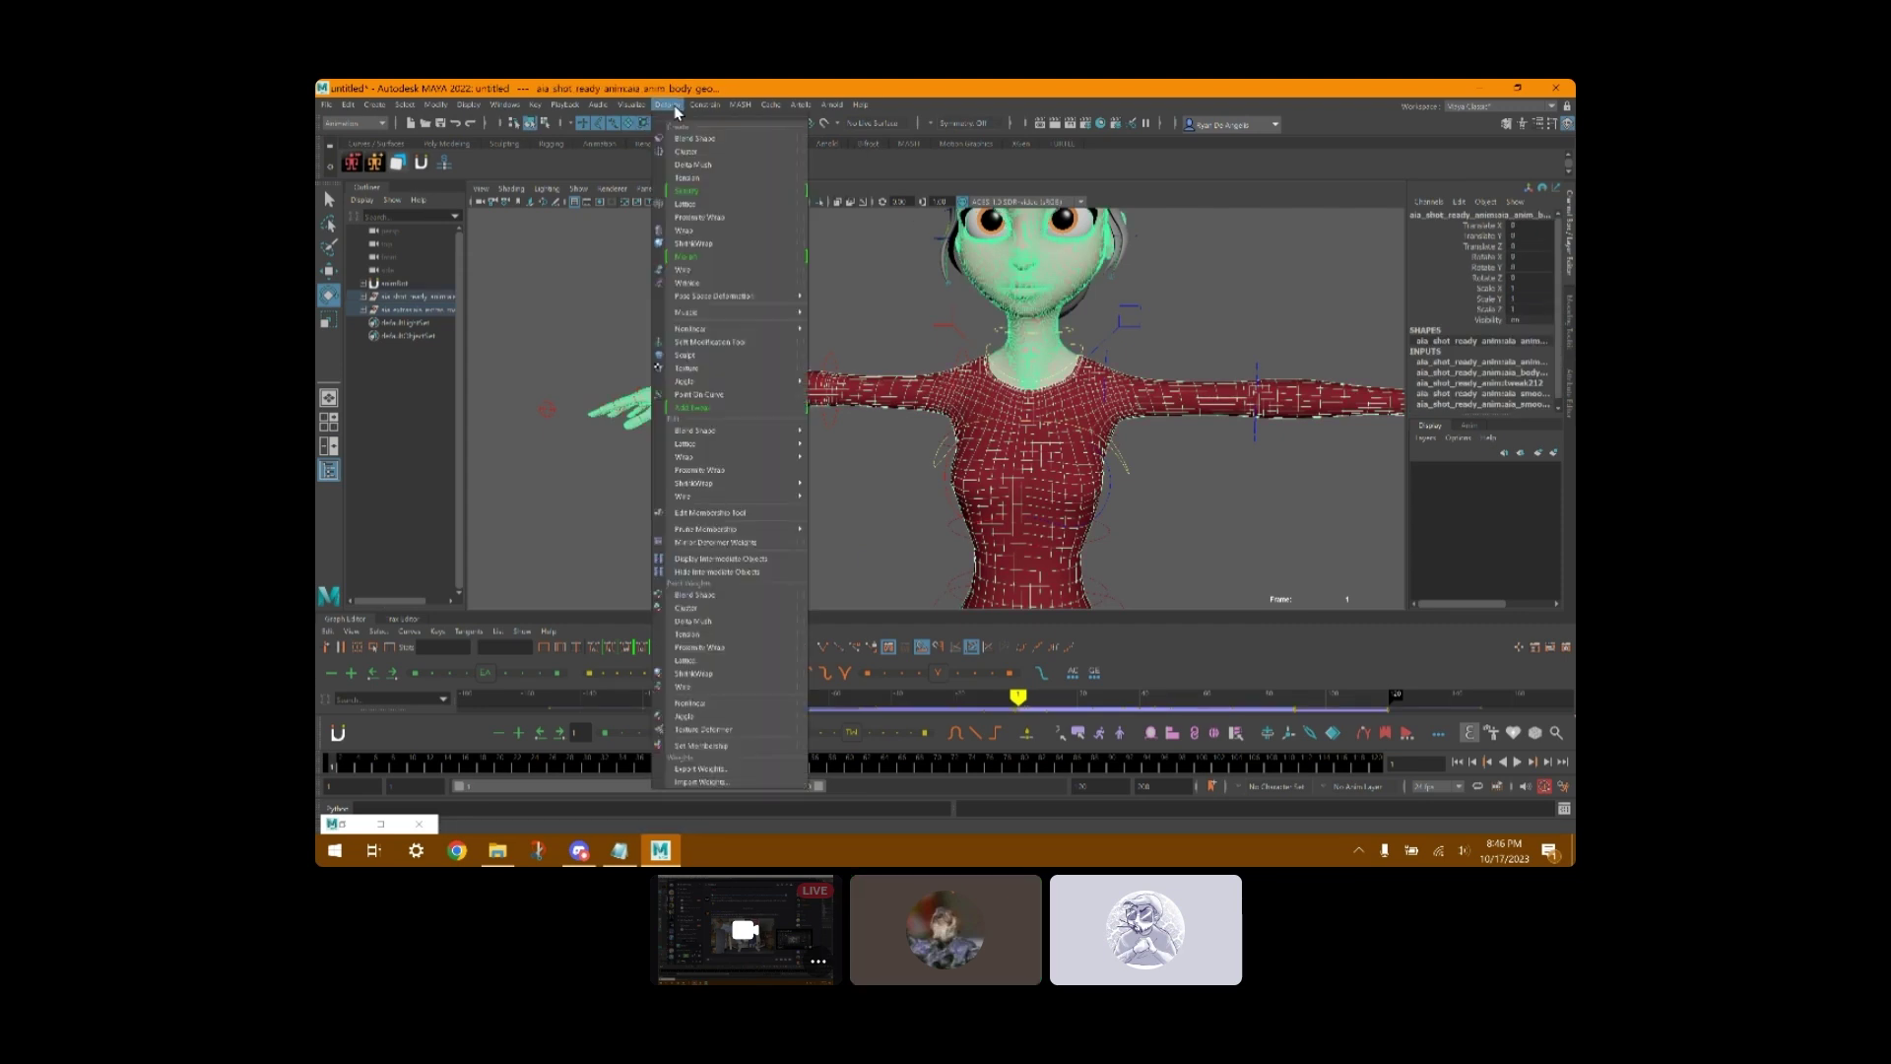
{"action": "left_click", "coordinate": [800, 230]}
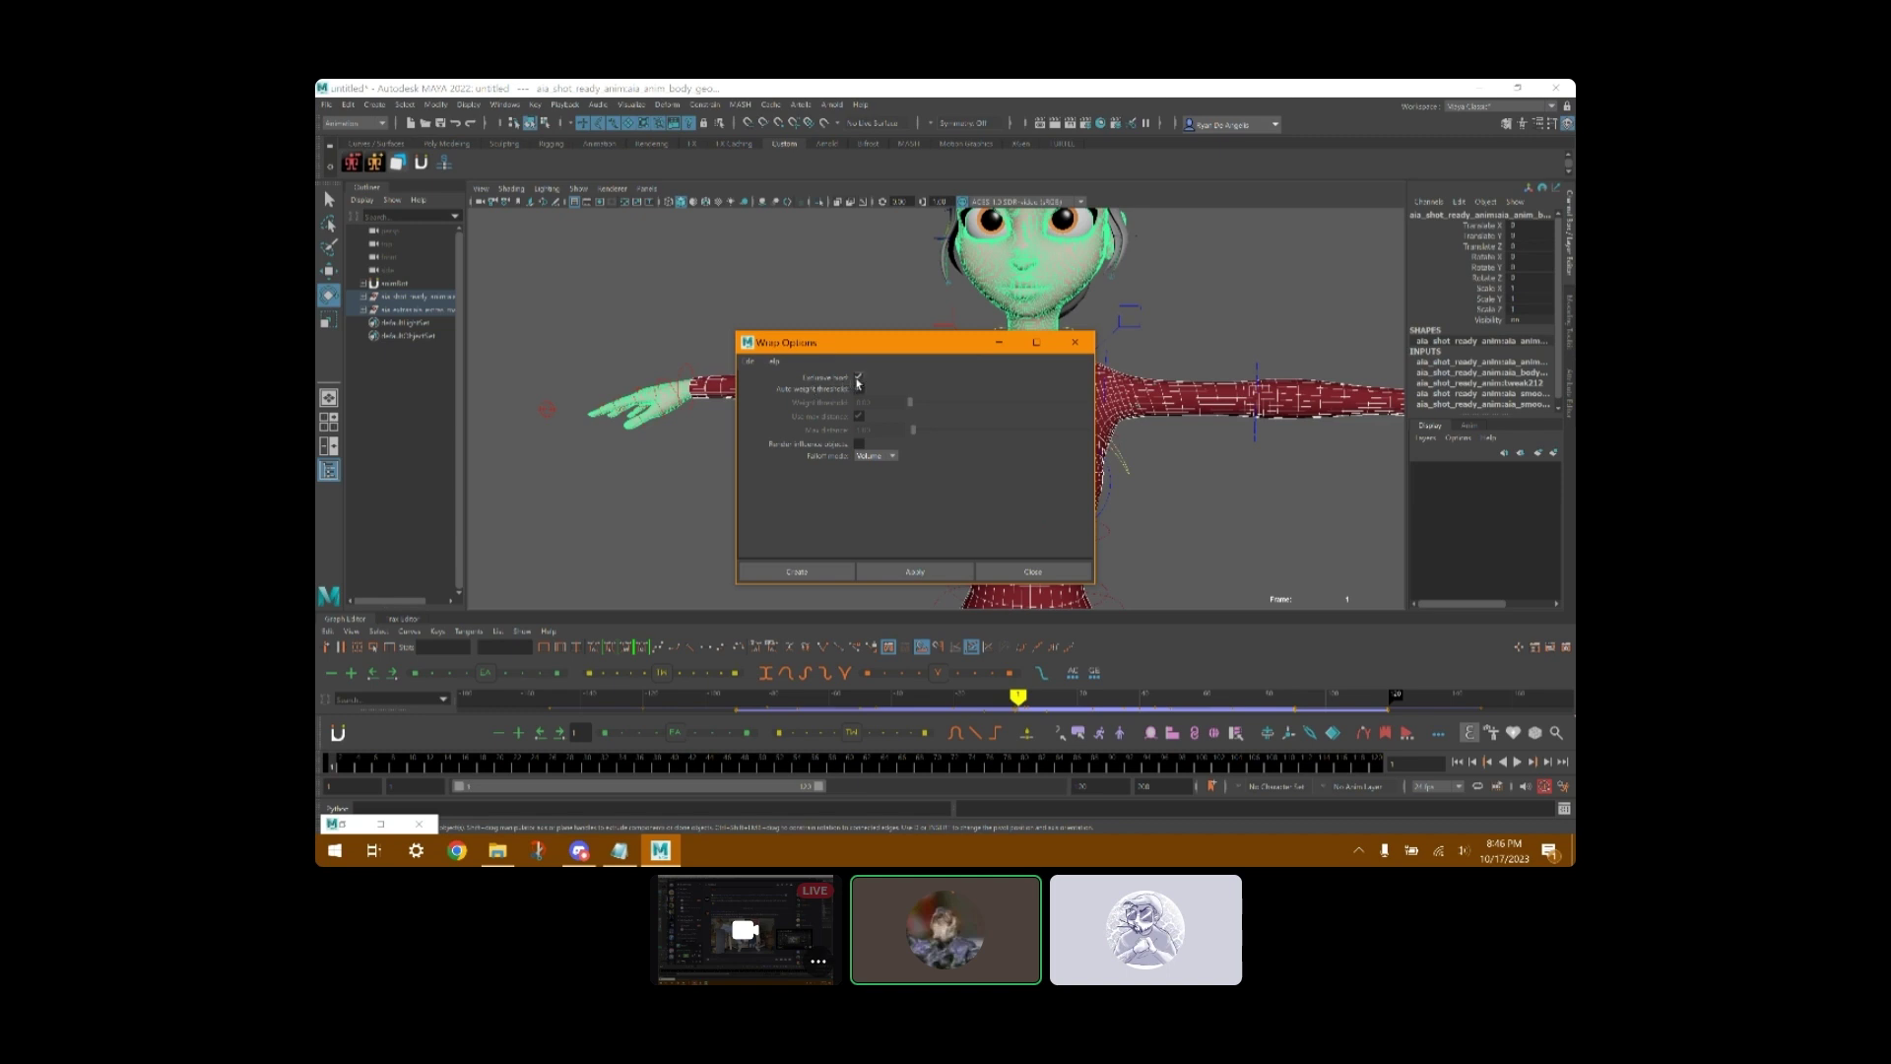
{"action": "left_click", "coordinate": [915, 570]}
{"action": "left_click", "coordinate": [1062, 571]}
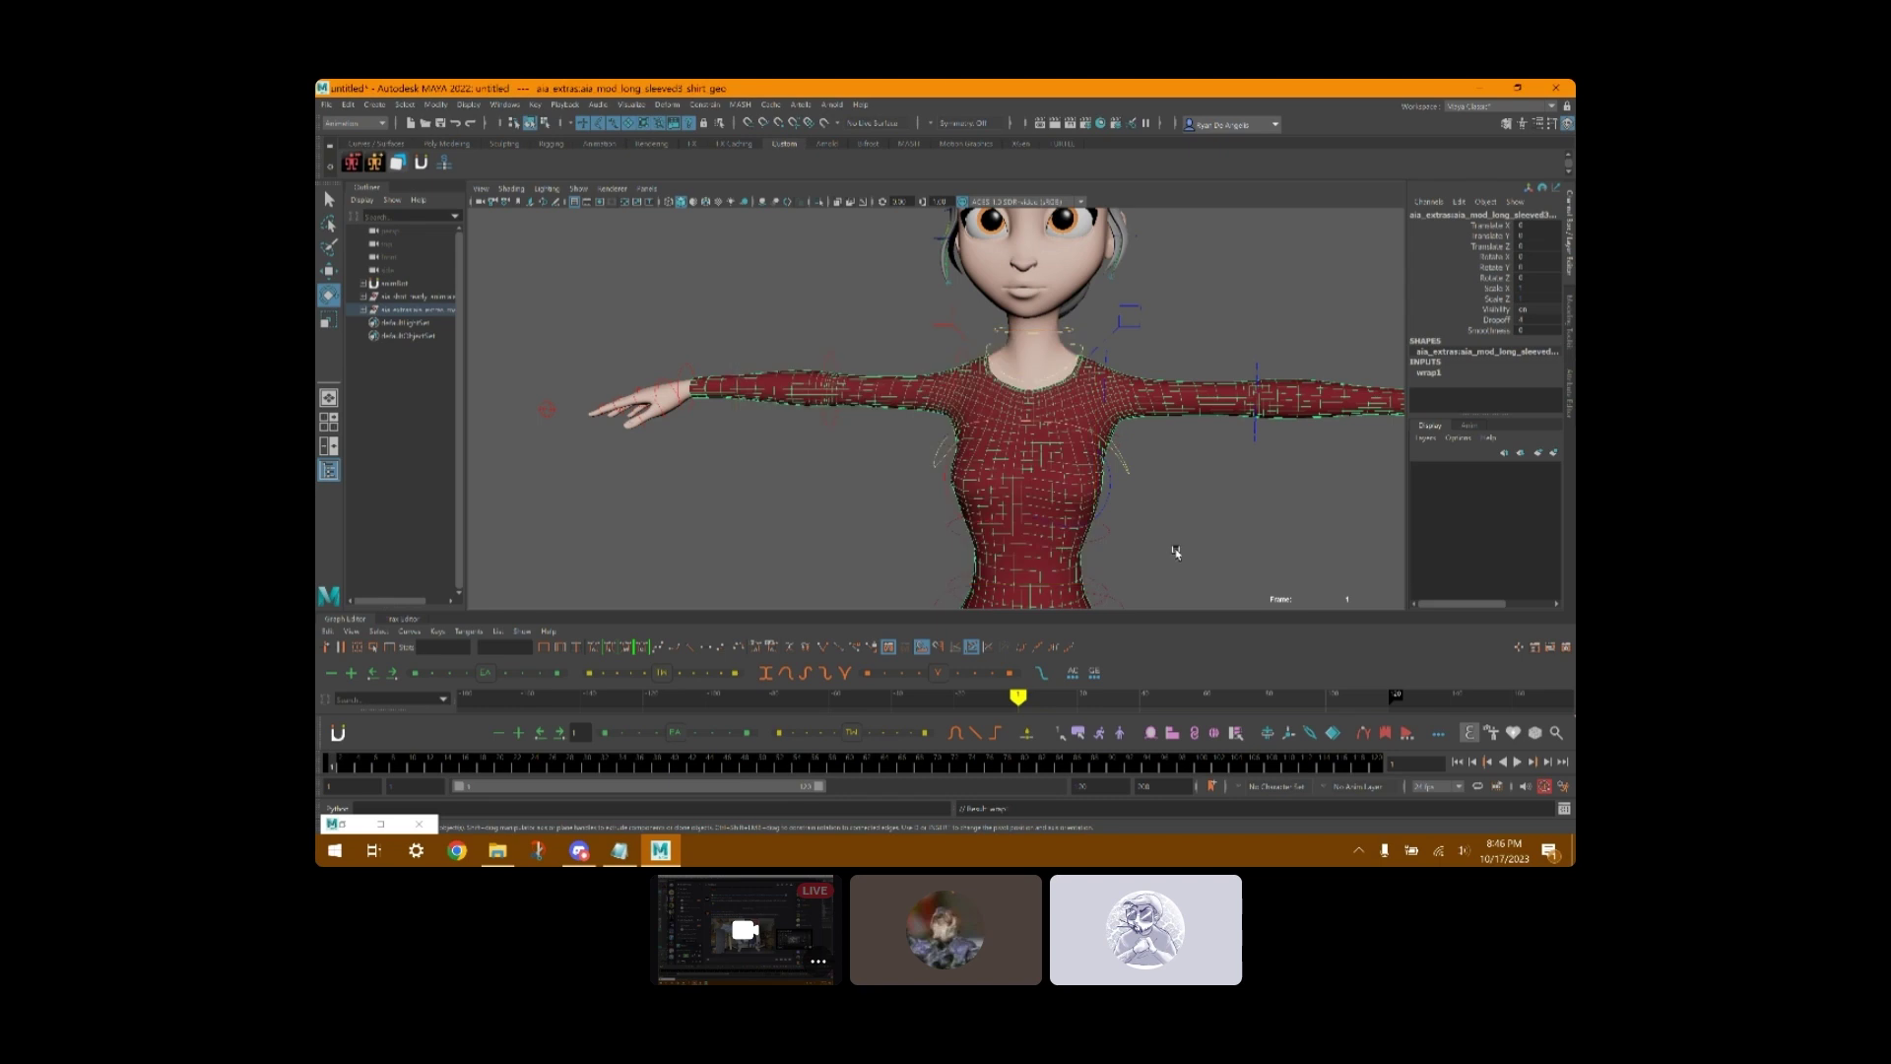
- Bind the grey slacks to the character's body geometry with a Wrap deformer using Exclusive Bind
{"action": "left_click_drag", "start_coordinate": [1193, 543], "coordinate": [1153, 354], "text": "alt"}
{"action": "scroll", "coordinate": [1150, 374], "scroll_direction": "down", "scroll_amount": 3}
{"action": "middle_click_drag", "start_coordinate": [1142, 471], "coordinate": [1125, 432], "text": "alt"}
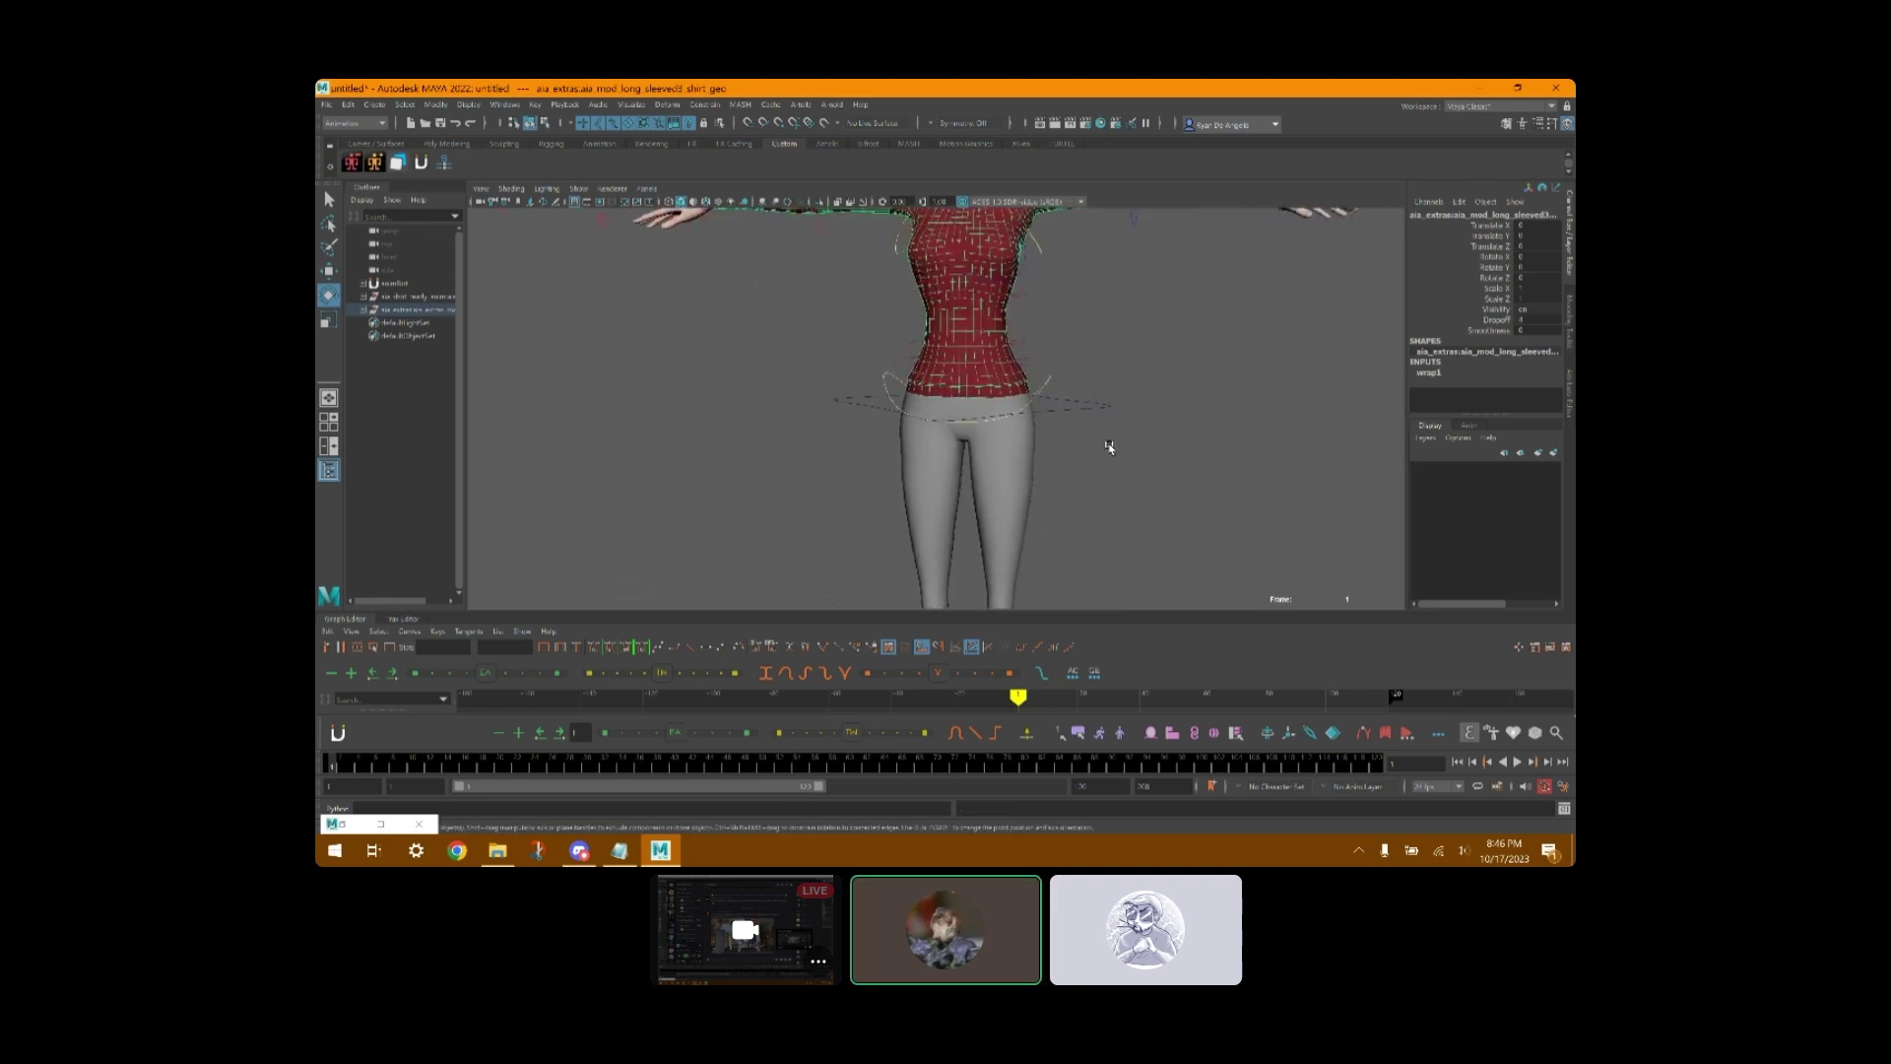
{"action": "left_click", "coordinate": [1013, 460]}
{"action": "middle_click_drag", "start_coordinate": [1186, 400], "coordinate": [1181, 551], "text": "alt"}
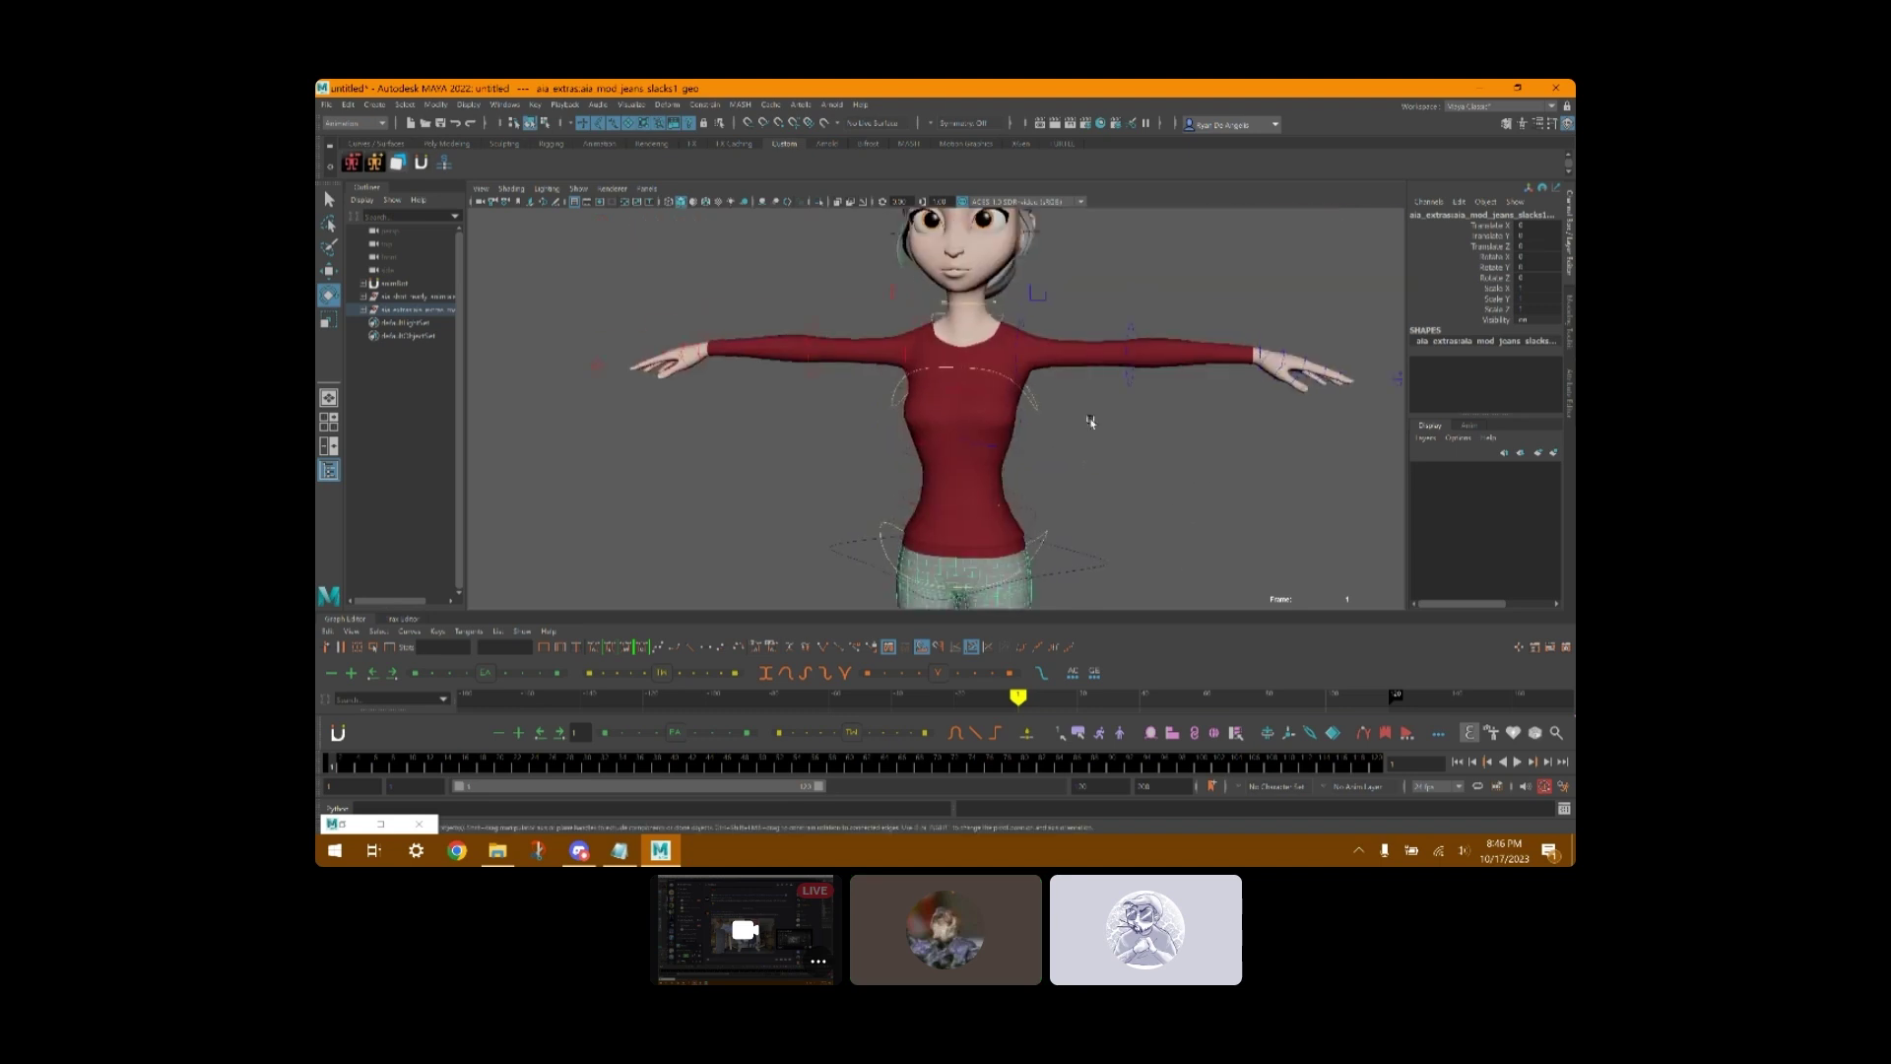
{"action": "left_click", "coordinate": [968, 312]}
{"action": "left_click", "coordinate": [668, 105]}
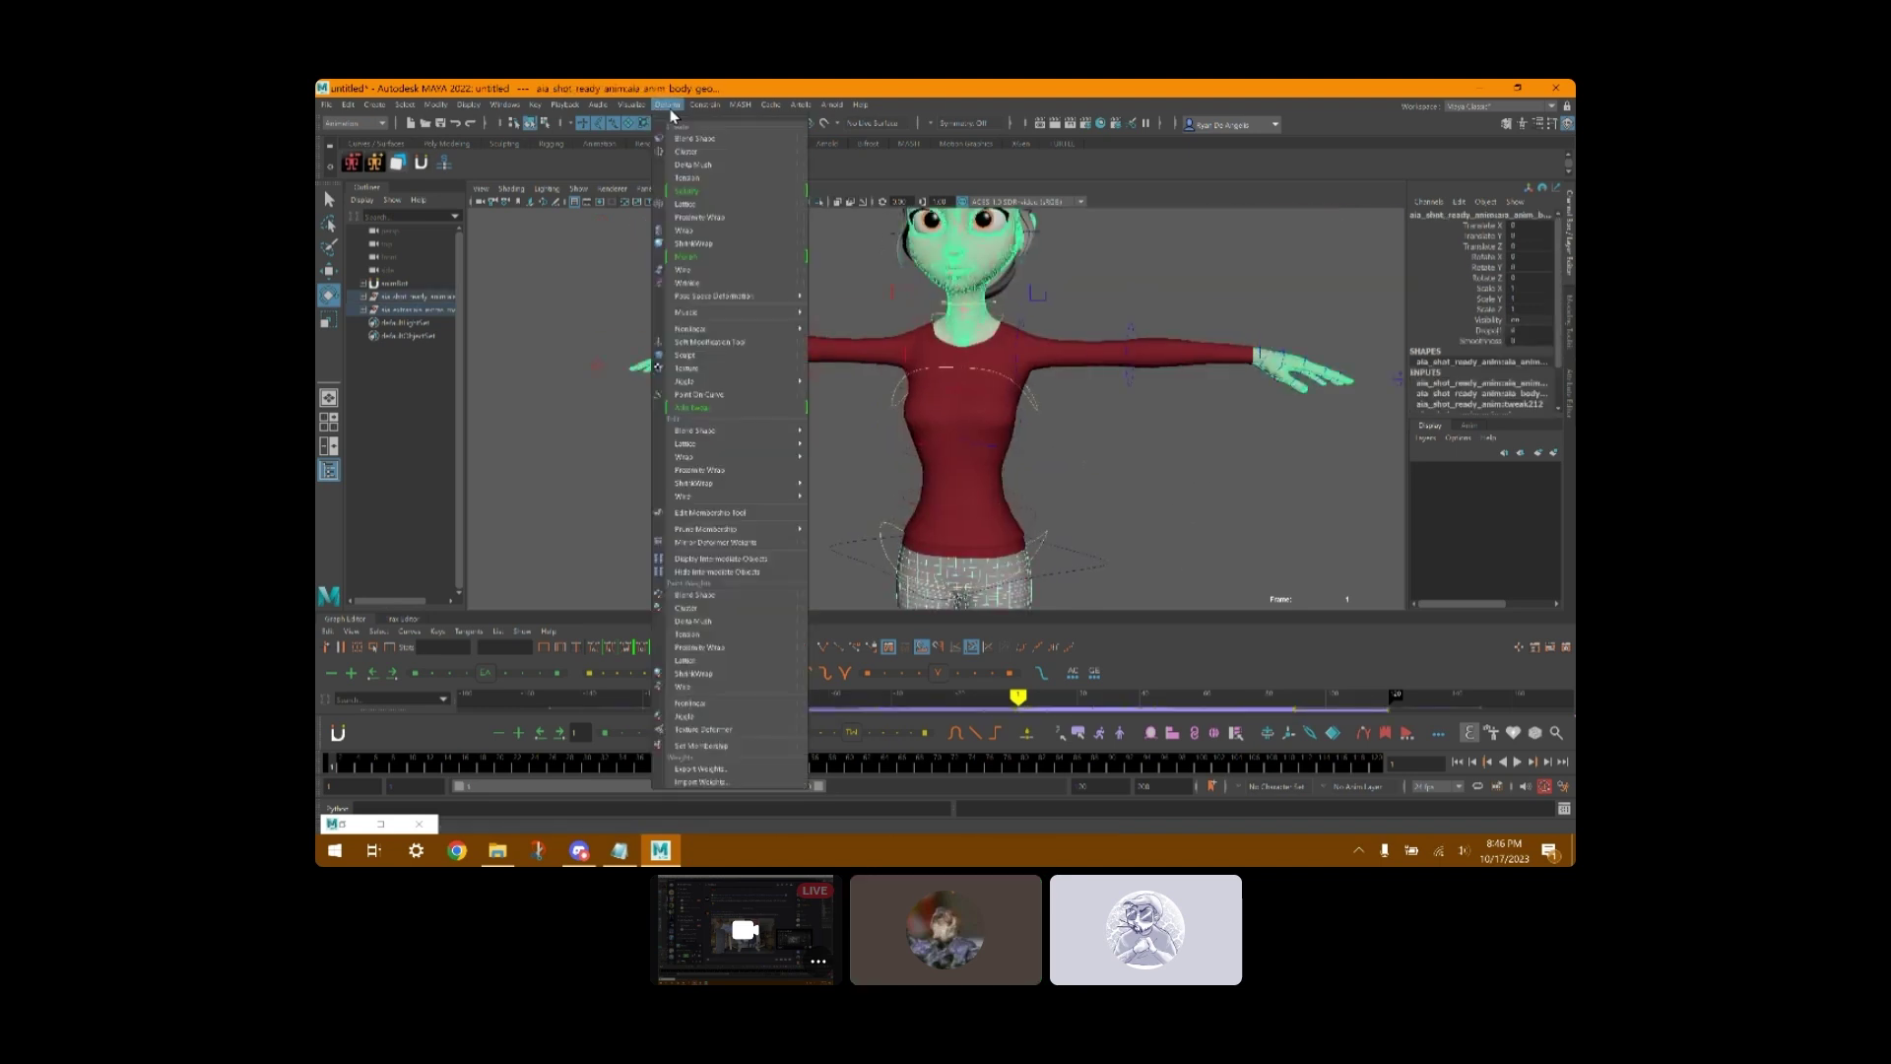
{"action": "left_click", "coordinate": [806, 230]}
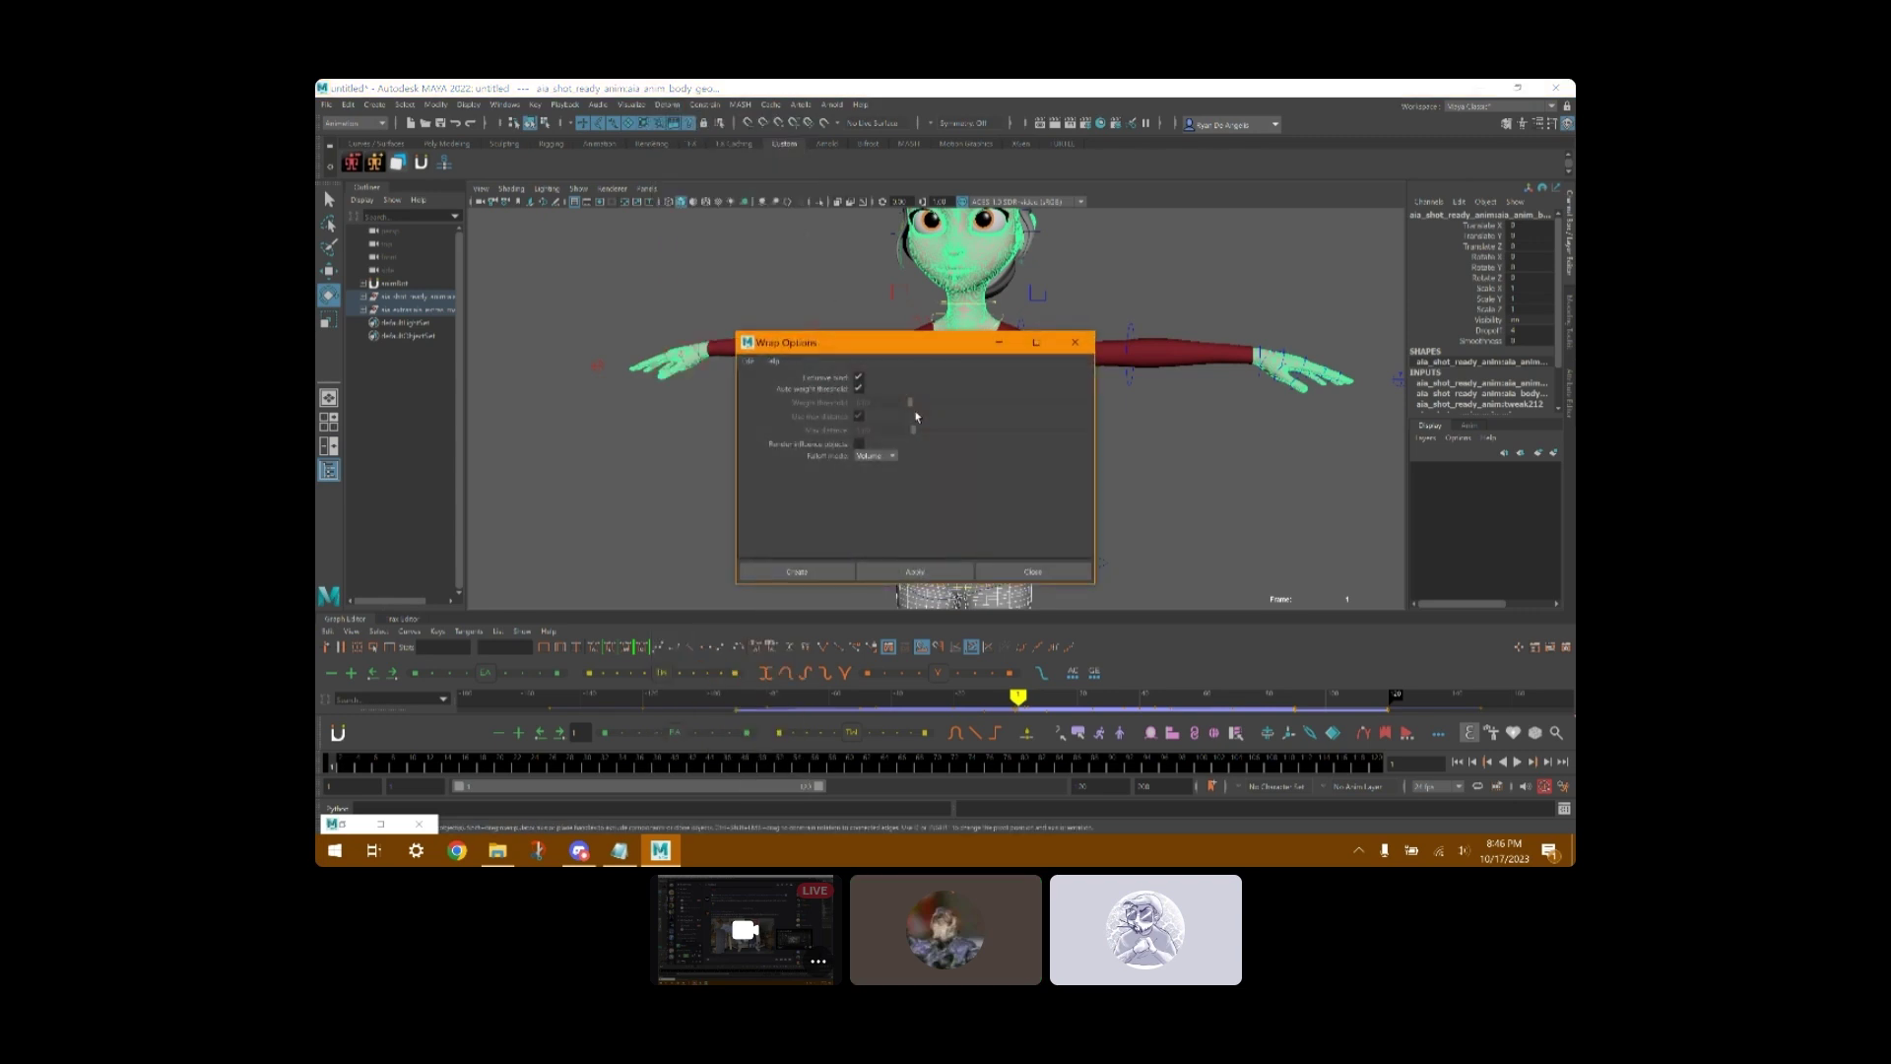
{"action": "left_click", "coordinate": [923, 573]}
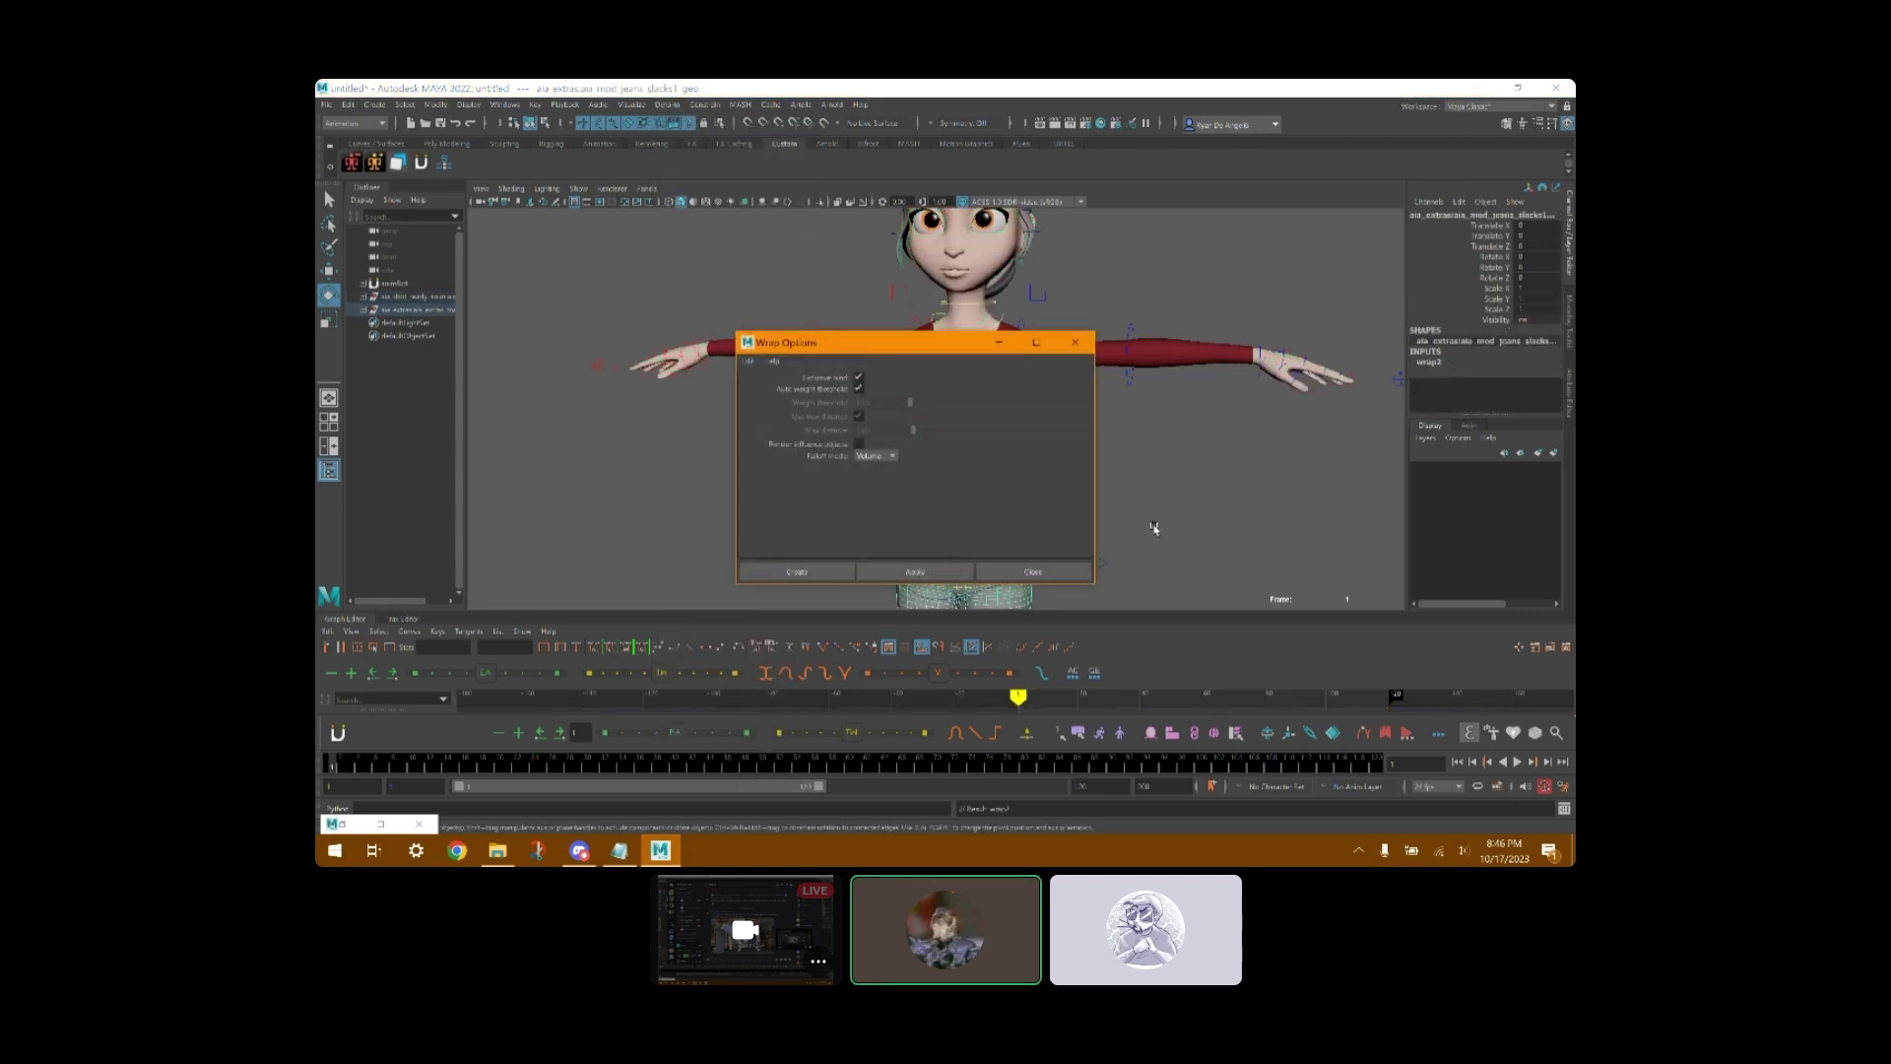
{"action": "left_click", "coordinate": [1032, 571]}
- Rotate the COG control to test whether the shirt and slacks follow the body, and undo the rotation
{"action": "left_click_drag", "start_coordinate": [1181, 541], "coordinate": [1014, 463], "text": "alt"}
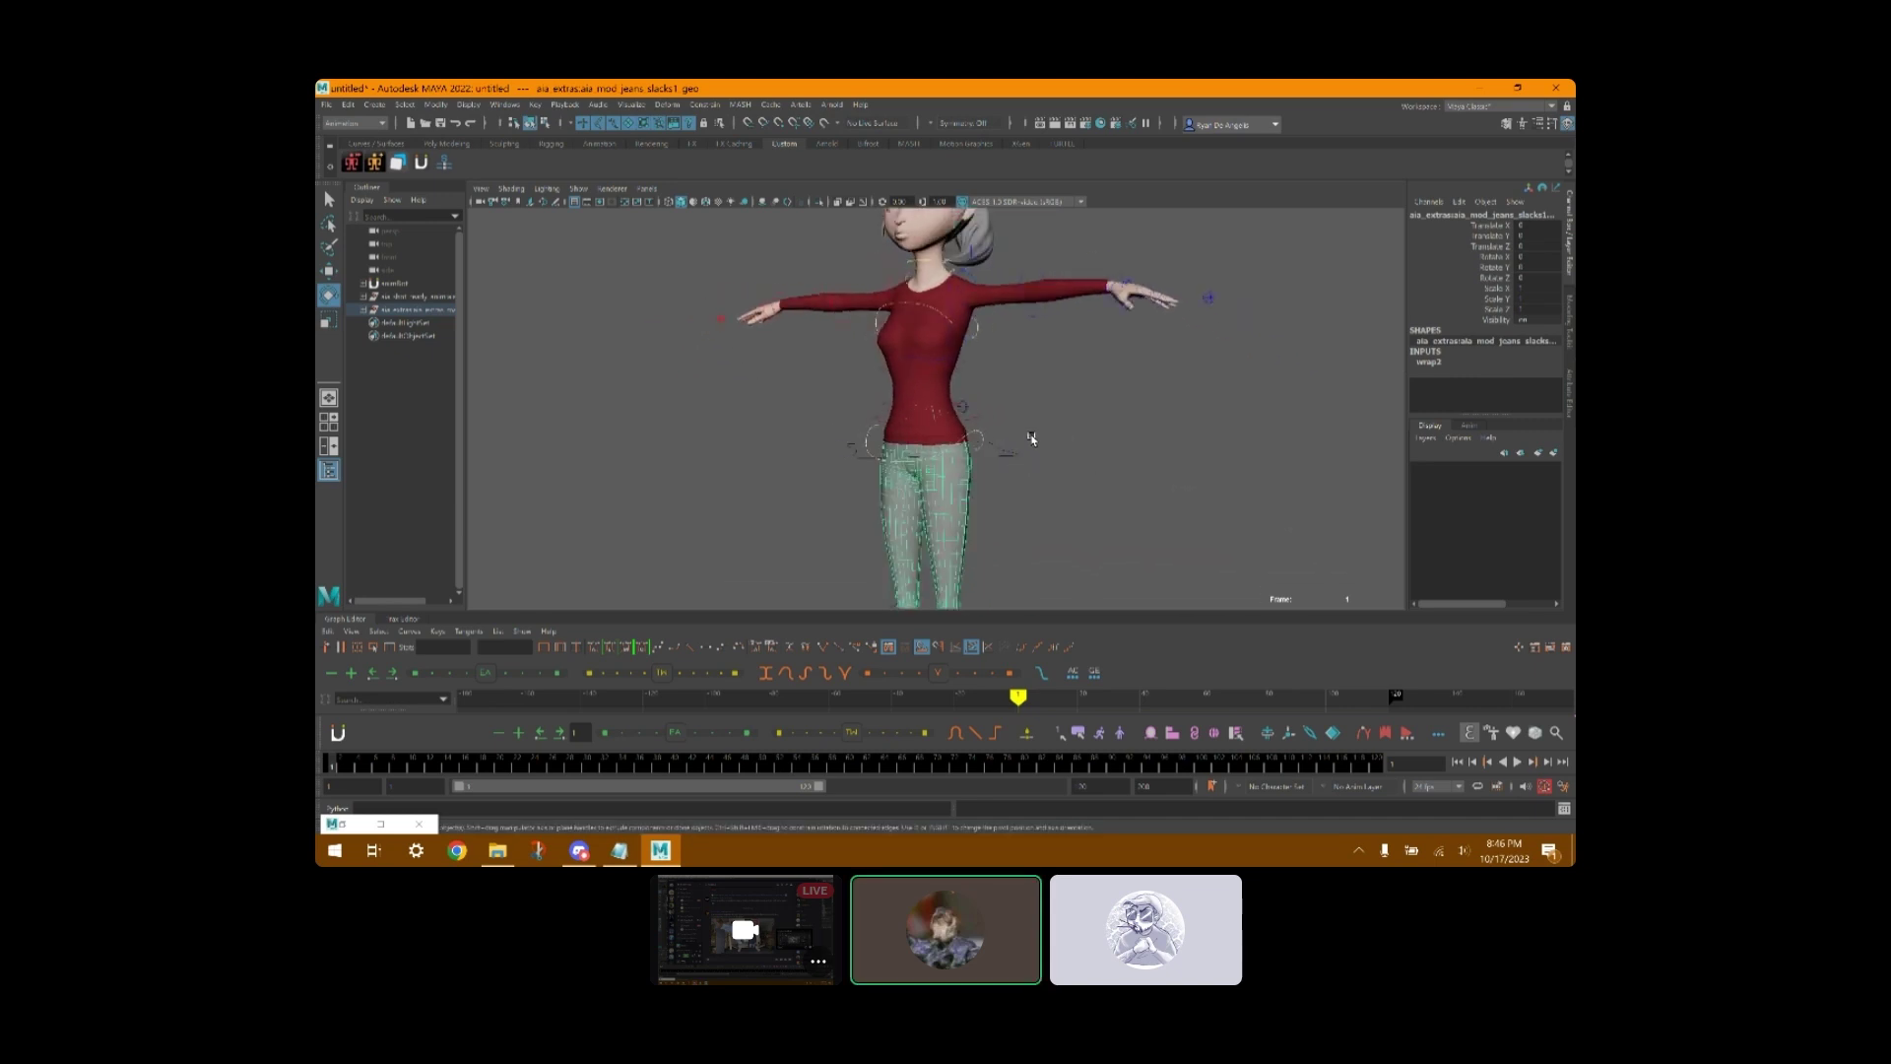
{"action": "left_click", "coordinate": [1011, 455]}
{"action": "left_click_drag", "start_coordinate": [911, 412], "coordinate": [872, 539]}
{"action": "key", "text": "ctrl+z"}
- Set Foot Roll to 40 on both foot IK controls to raise the heels into the high-heel shoes
{"action": "scroll", "coordinate": [1119, 437], "scroll_direction": "down", "scroll_amount": 4}
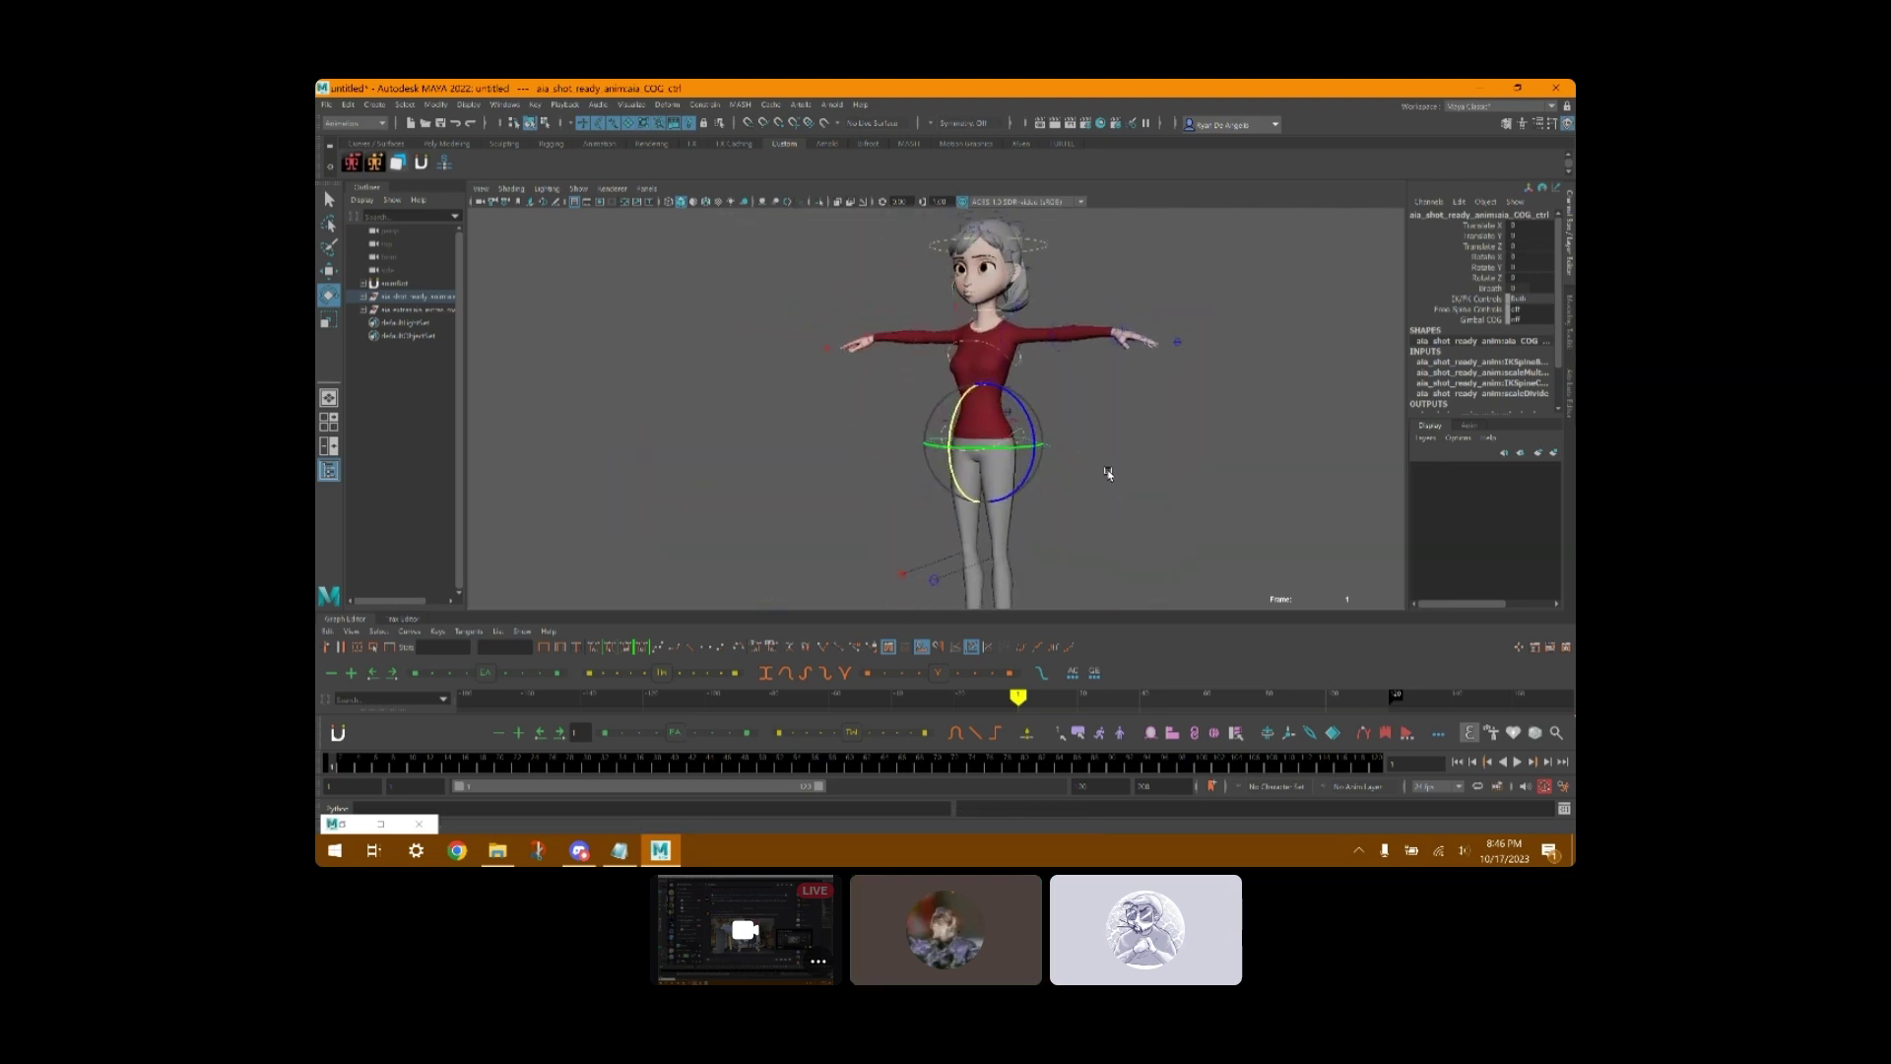
{"action": "middle_click_drag", "start_coordinate": [1106, 472], "coordinate": [1101, 307], "text": "alt"}
{"action": "left_click_drag", "start_coordinate": [1080, 460], "coordinate": [1061, 412], "text": "alt"}
{"action": "scroll", "coordinate": [1049, 443], "scroll_direction": "up", "scroll_amount": 4}
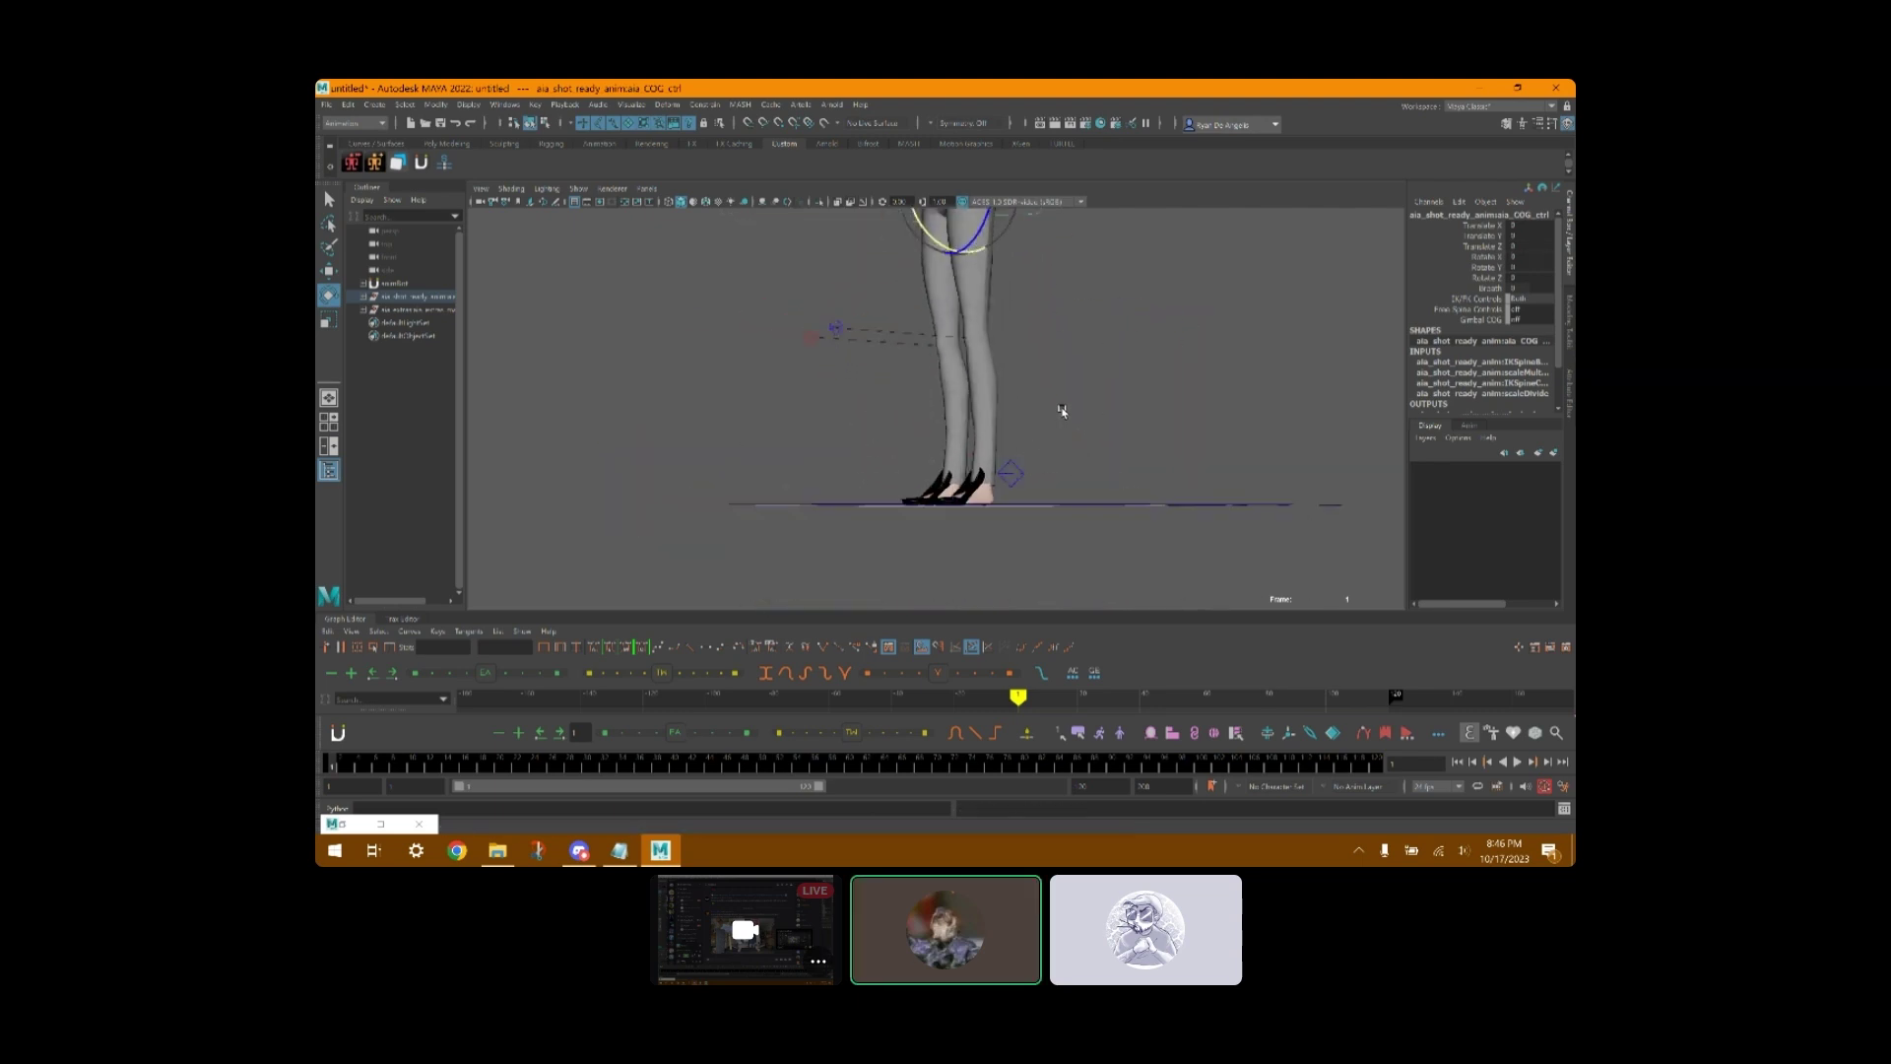
{"action": "middle_click_drag", "start_coordinate": [1060, 413], "coordinate": [1097, 490], "text": "alt"}
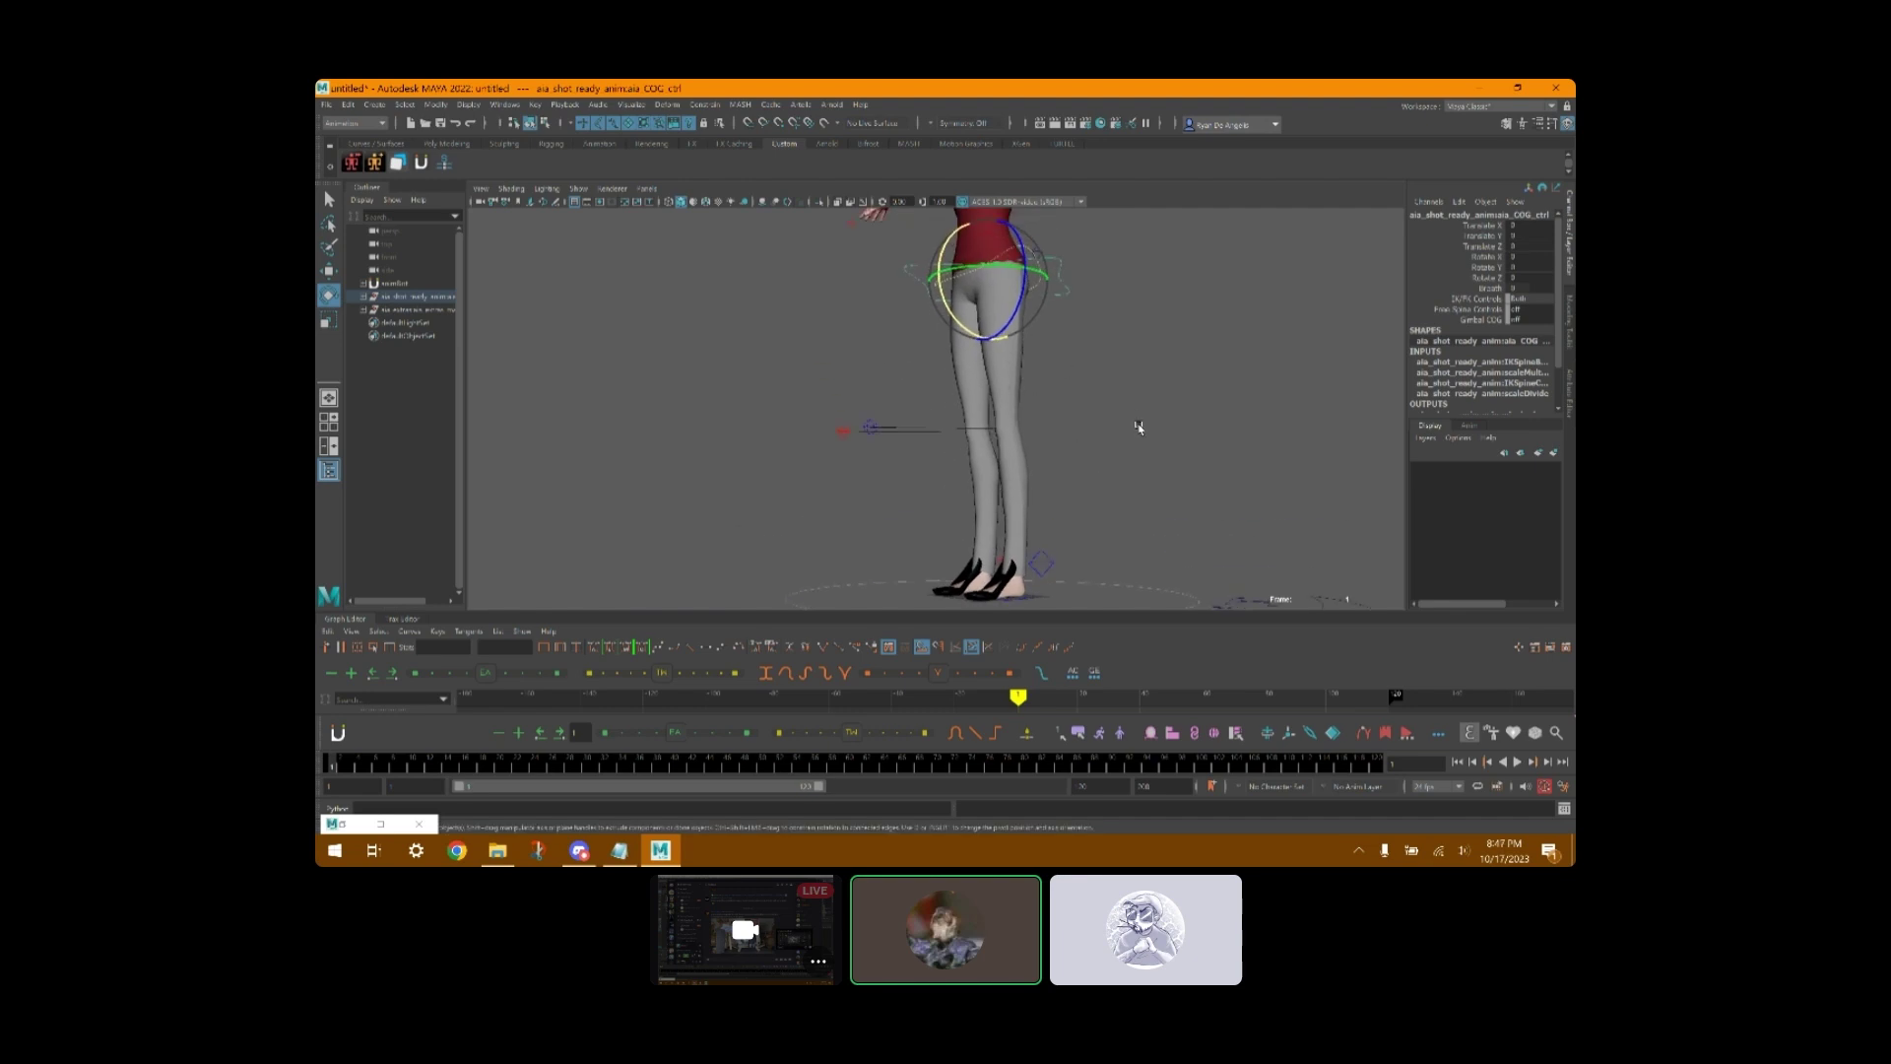
{"action": "scroll", "coordinate": [1110, 530], "scroll_direction": "up", "scroll_amount": 2}
{"action": "middle_click_drag", "start_coordinate": [1102, 541], "coordinate": [1195, 357], "text": "alt"}
{"action": "scroll", "coordinate": [1196, 357], "scroll_direction": "up", "scroll_amount": 3}
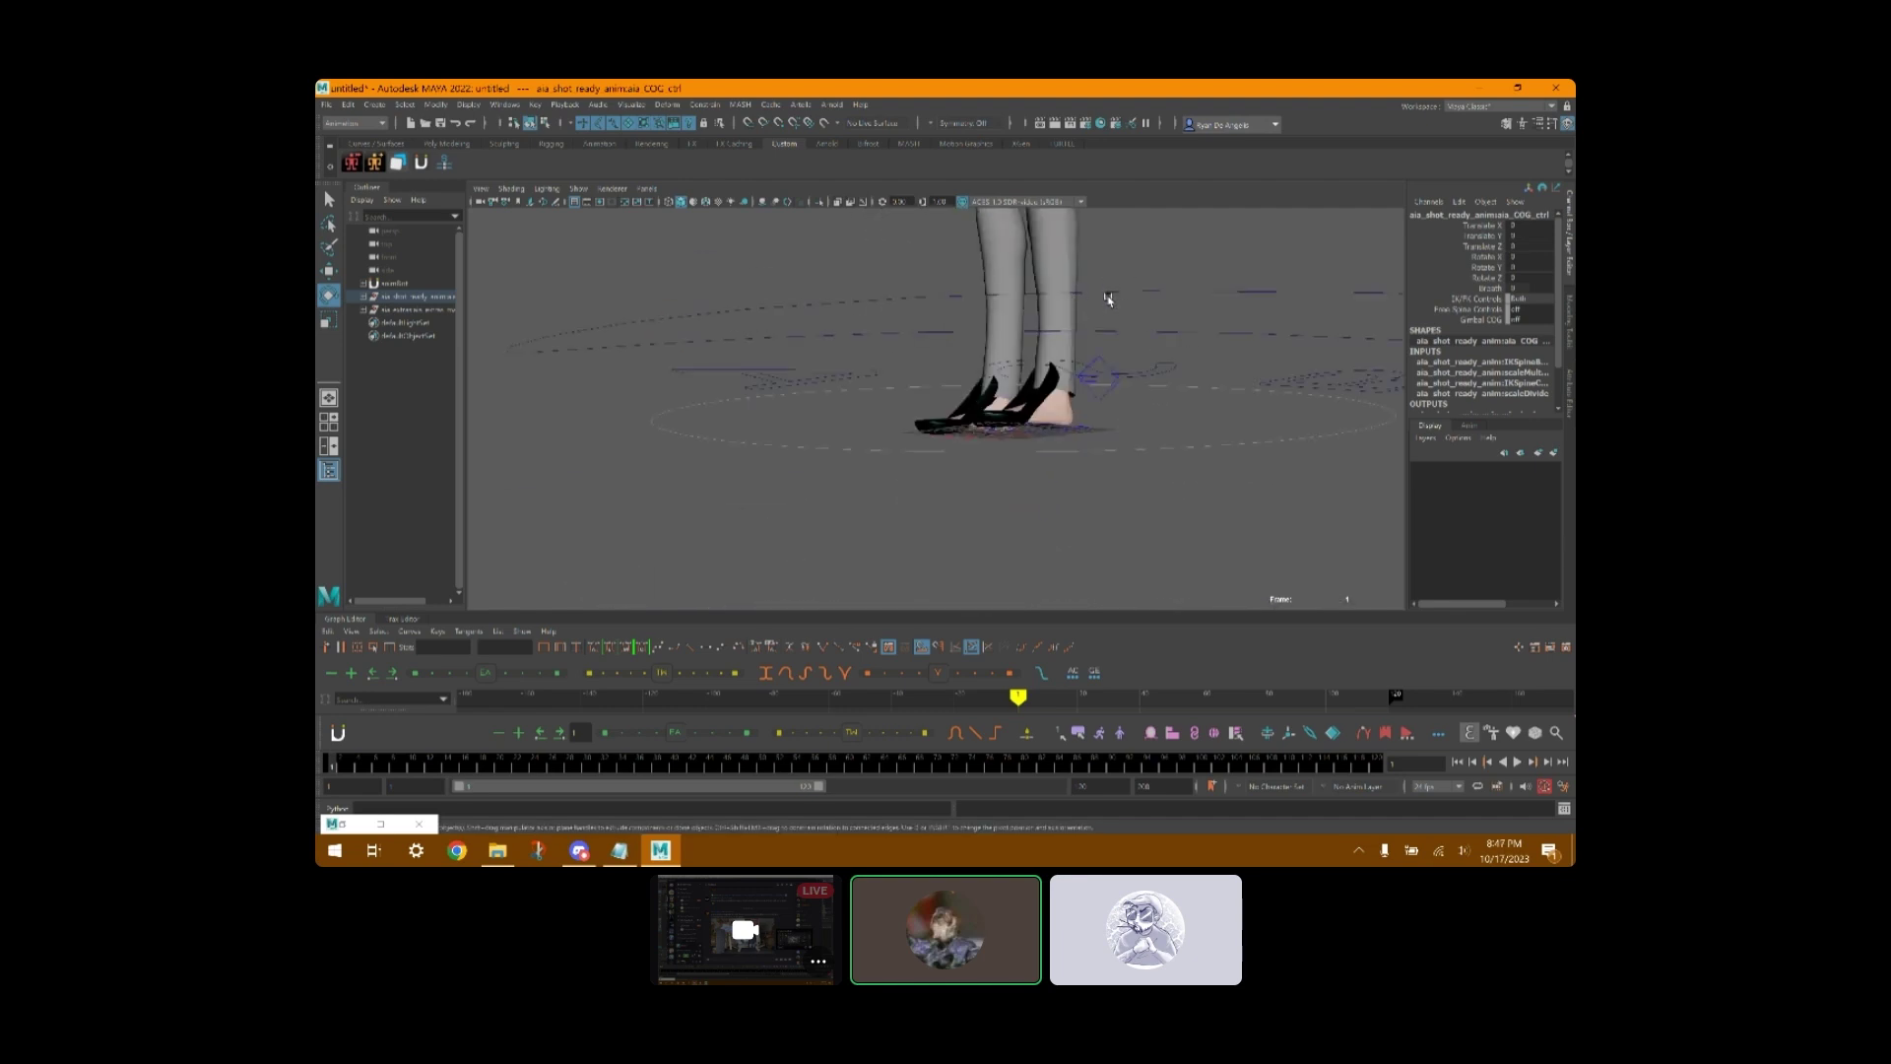
{"action": "left_click_drag", "start_coordinate": [1108, 299], "coordinate": [1110, 306], "text": "alt"}
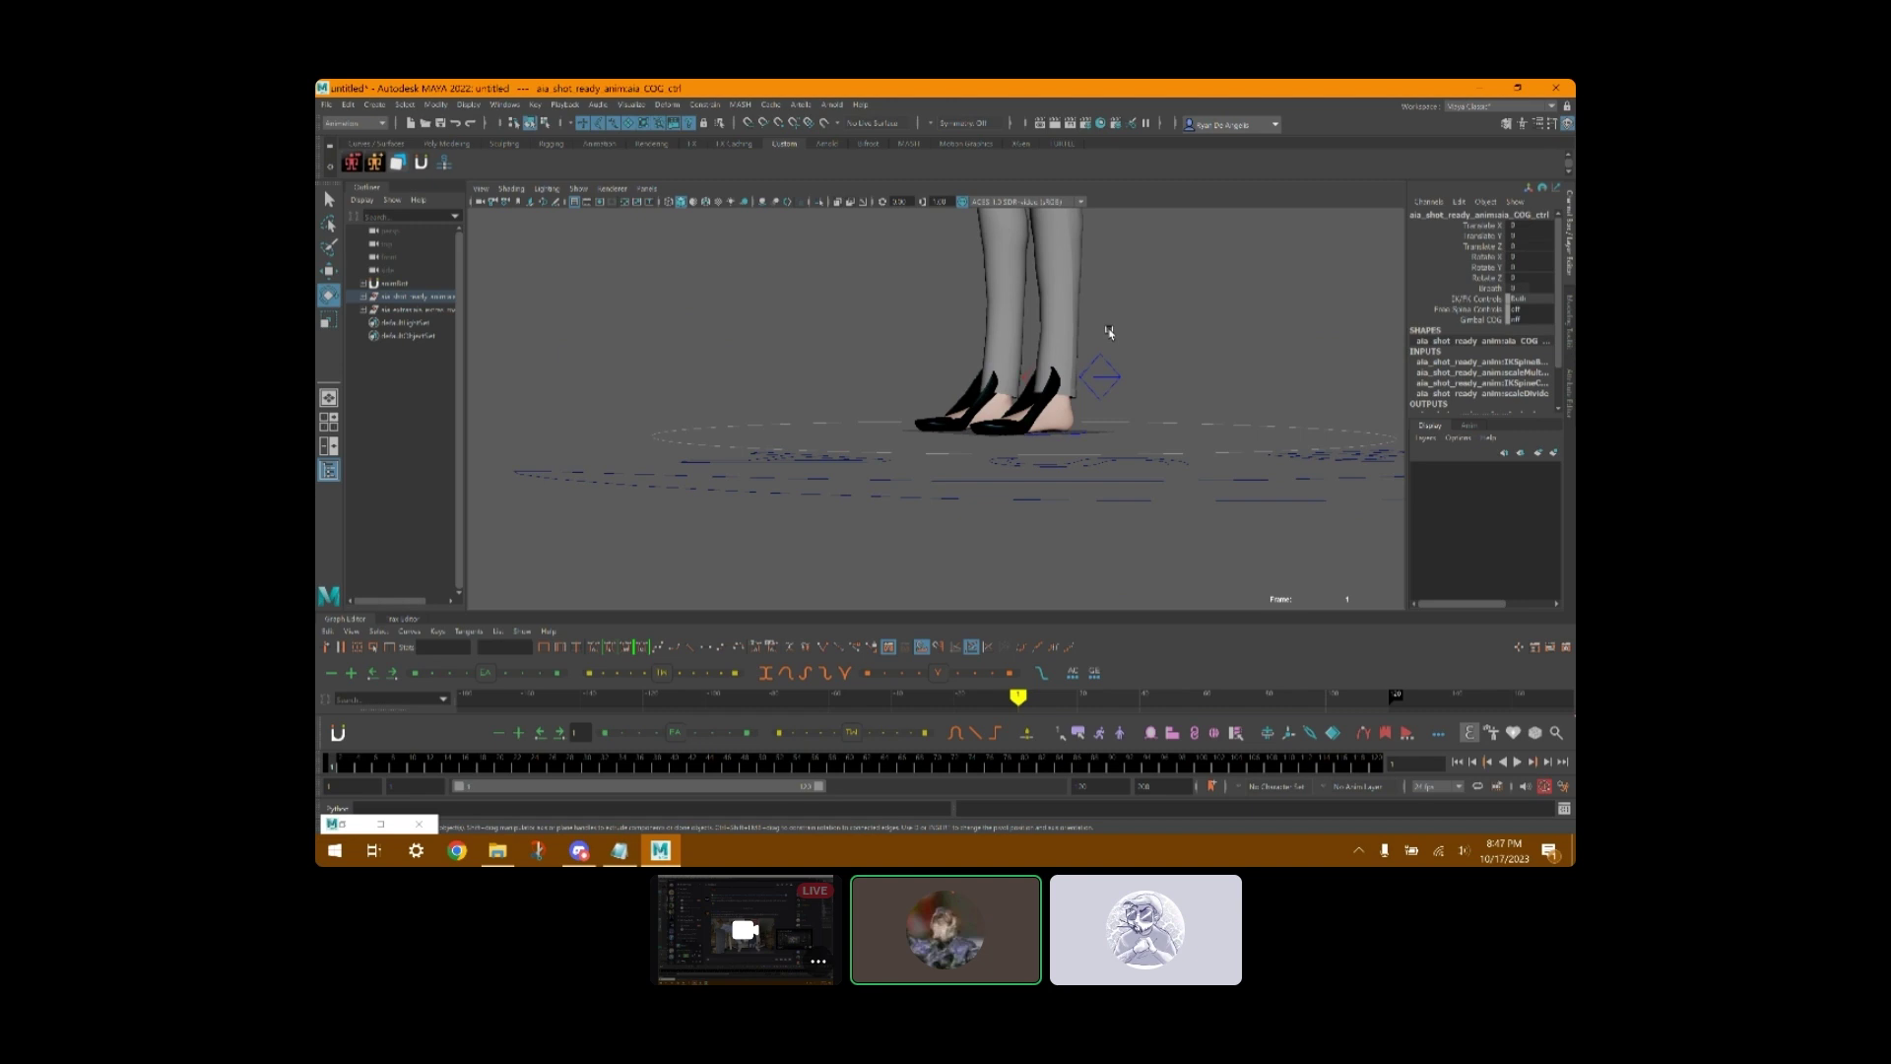
{"action": "left_click_drag", "start_coordinate": [1110, 332], "coordinate": [1070, 360], "text": "alt"}
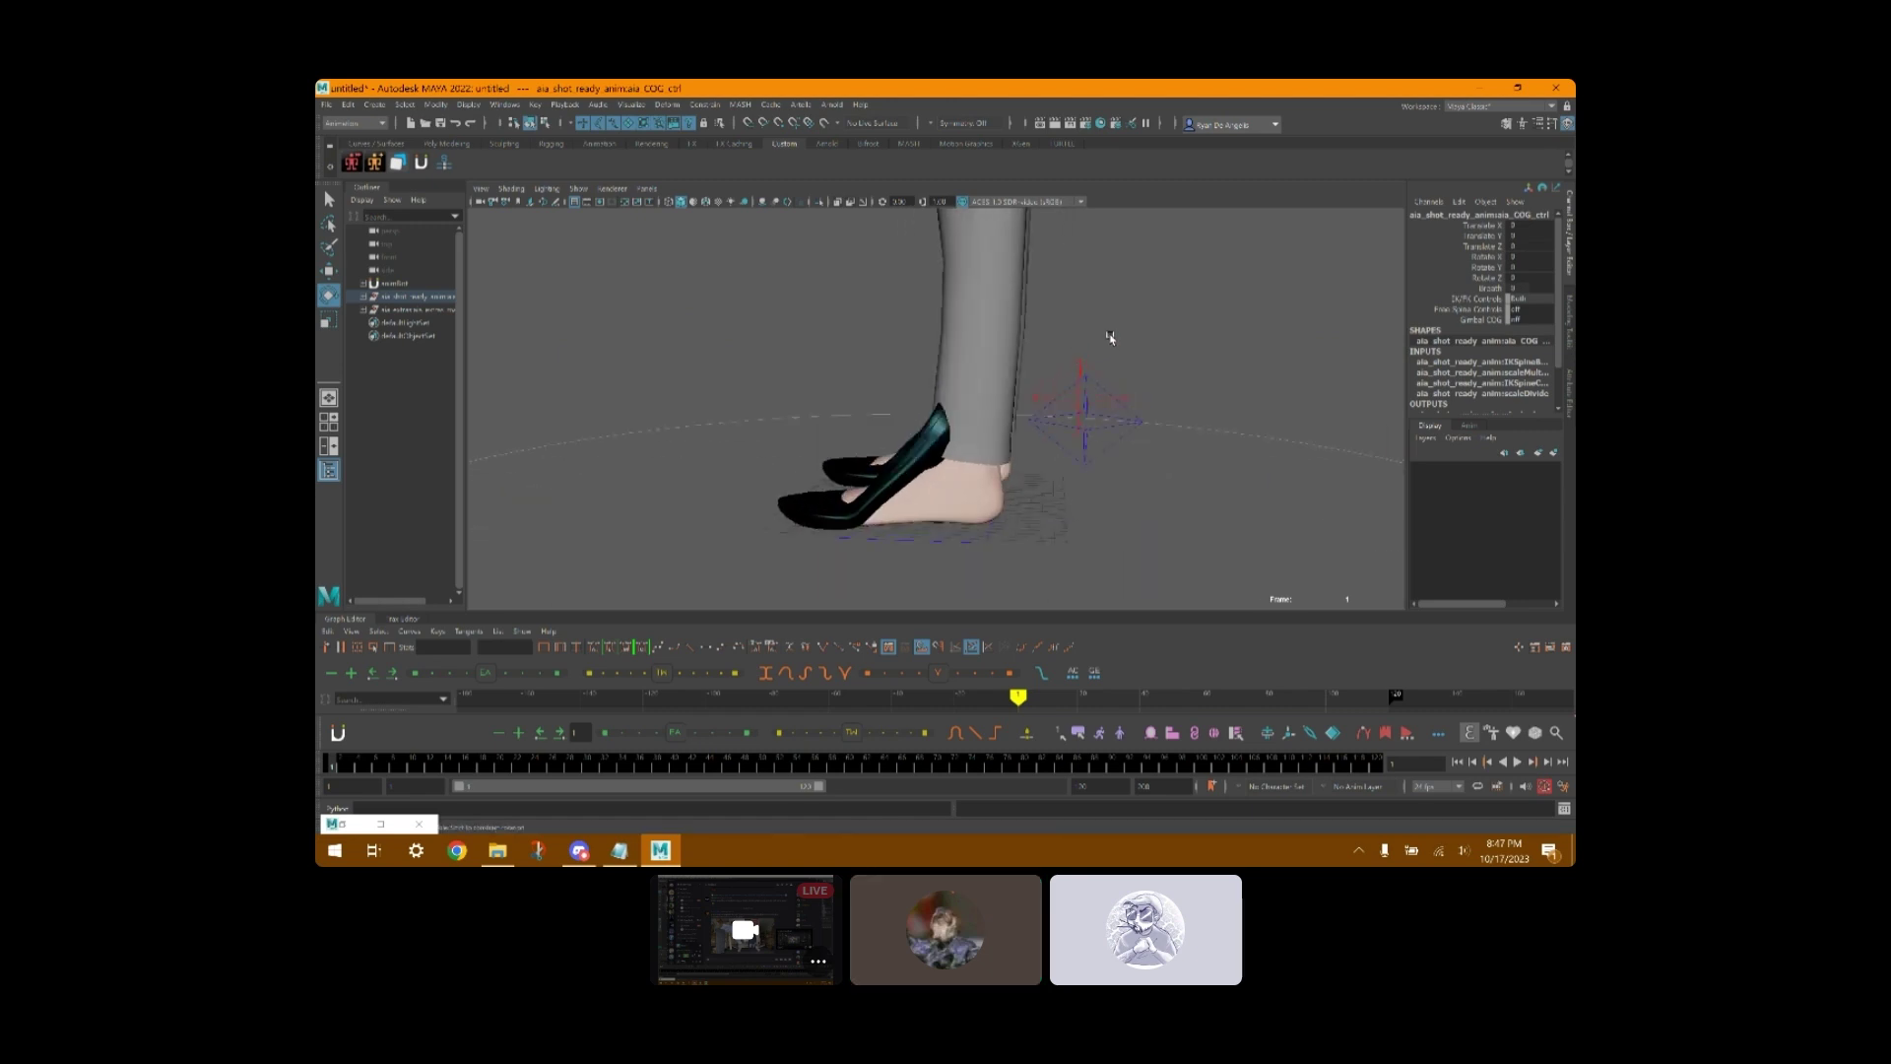
{"action": "left_click_drag", "start_coordinate": [1110, 334], "coordinate": [1028, 367], "text": "alt"}
{"action": "left_click_drag", "start_coordinate": [1146, 408], "coordinate": [1120, 440], "text": "alt"}
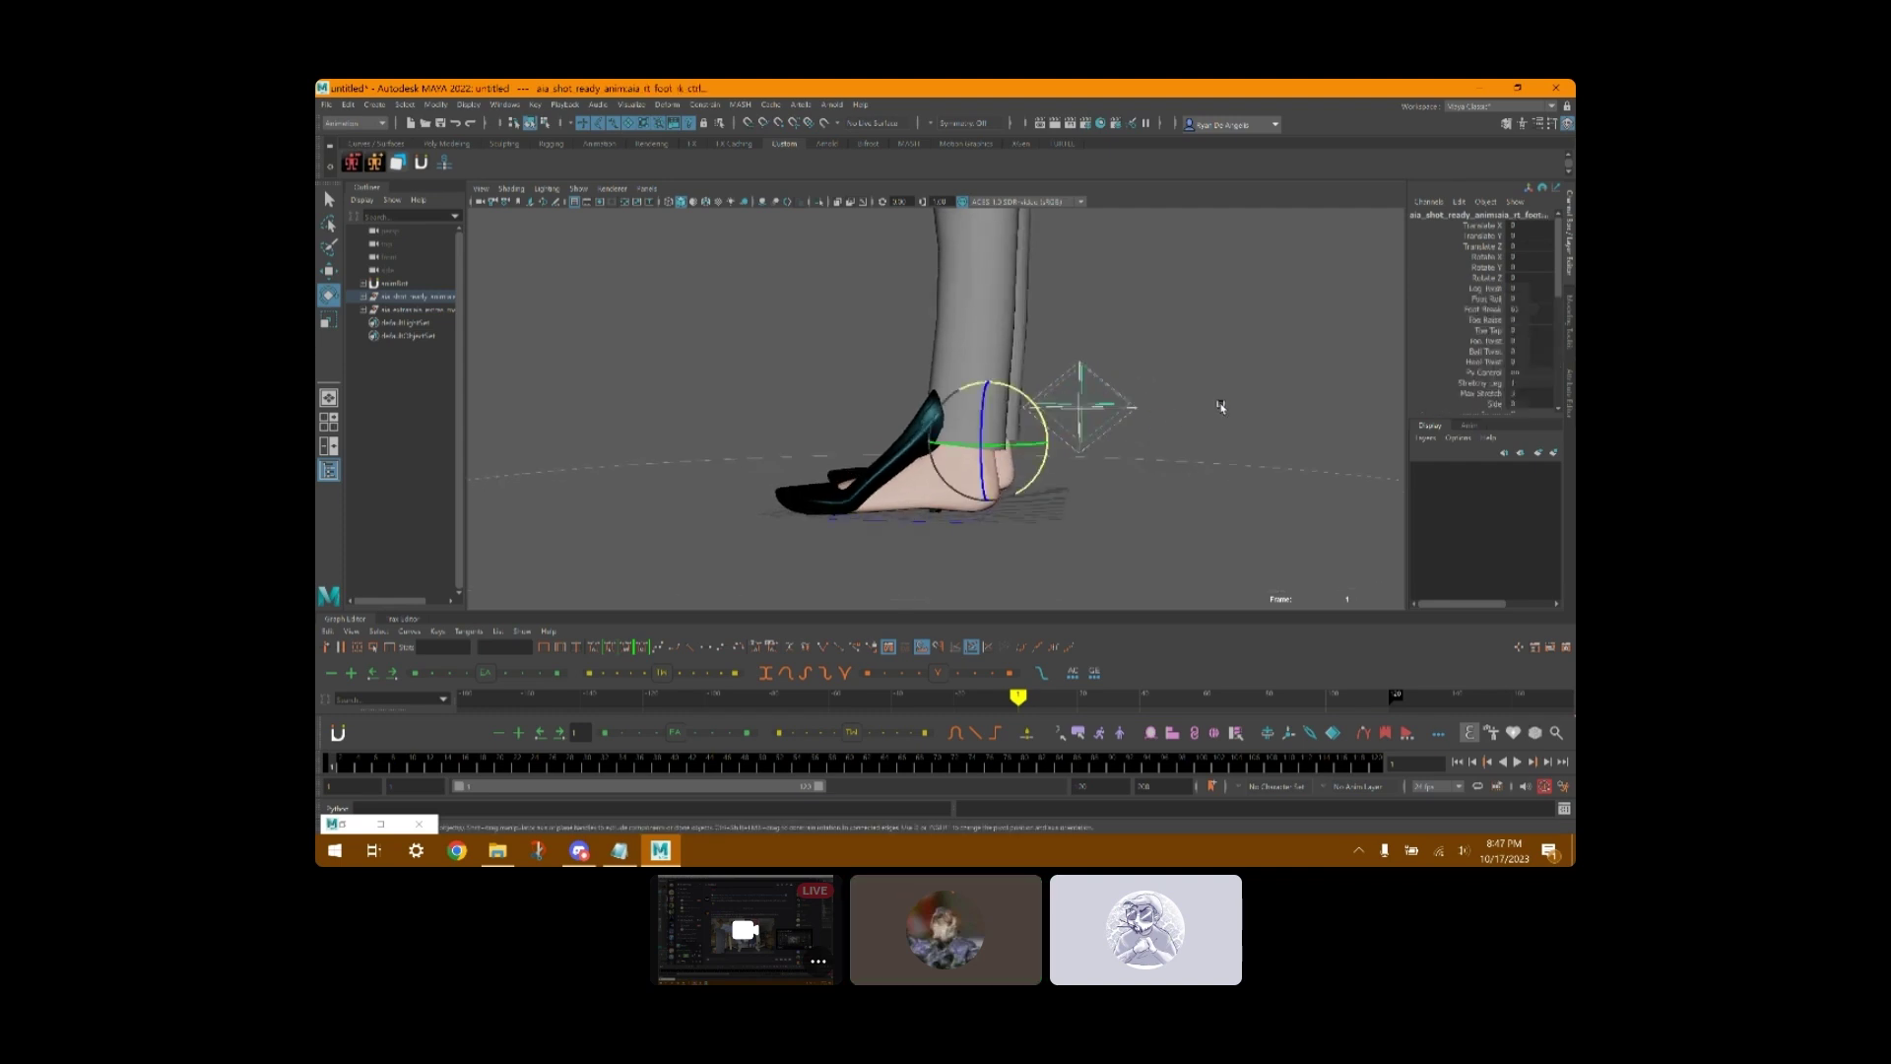
{"action": "left_click", "coordinate": [1535, 296]}
{"action": "type", "text": "40"}
{"action": "key", "text": "Return"}
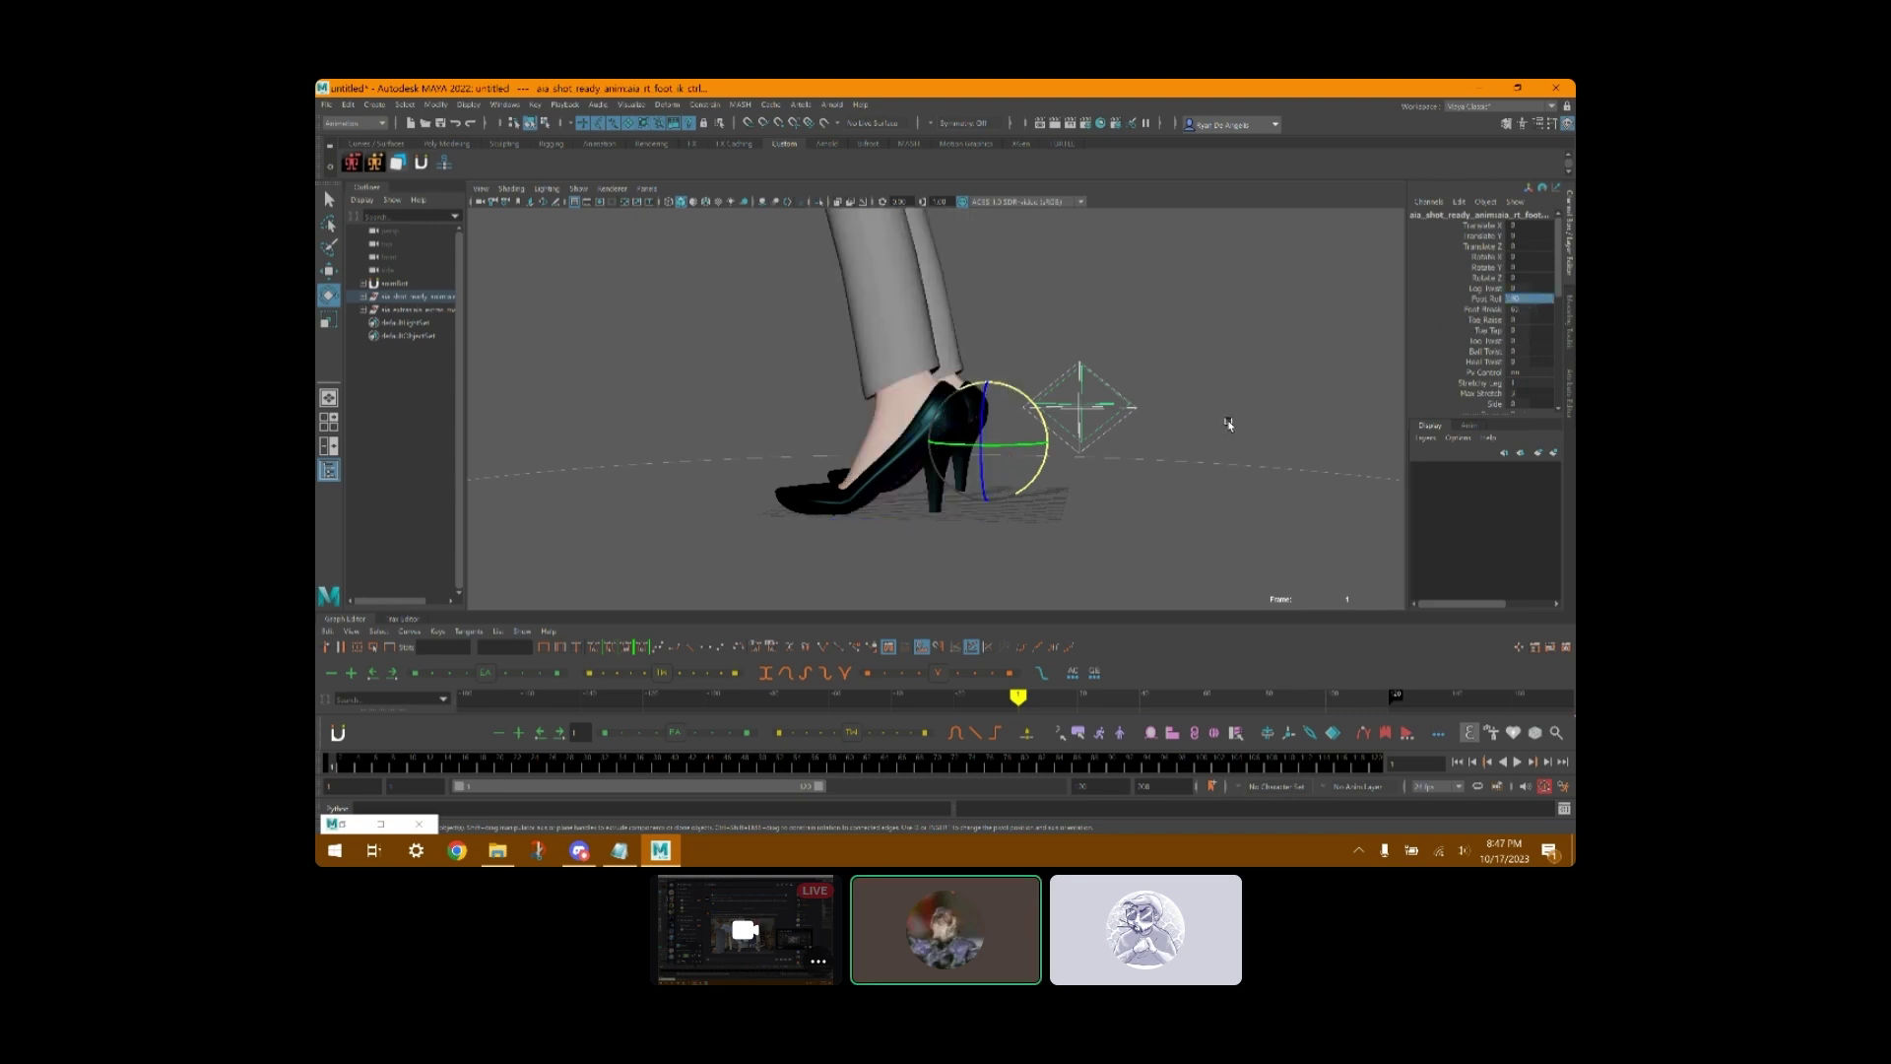
- Adjust the Leg Stretch value on the leg settings controls at the feet to fit the high heels
{"action": "left_click", "coordinate": [1174, 410]}
{"action": "scroll", "coordinate": [982, 480], "scroll_direction": "up", "scroll_amount": 3}
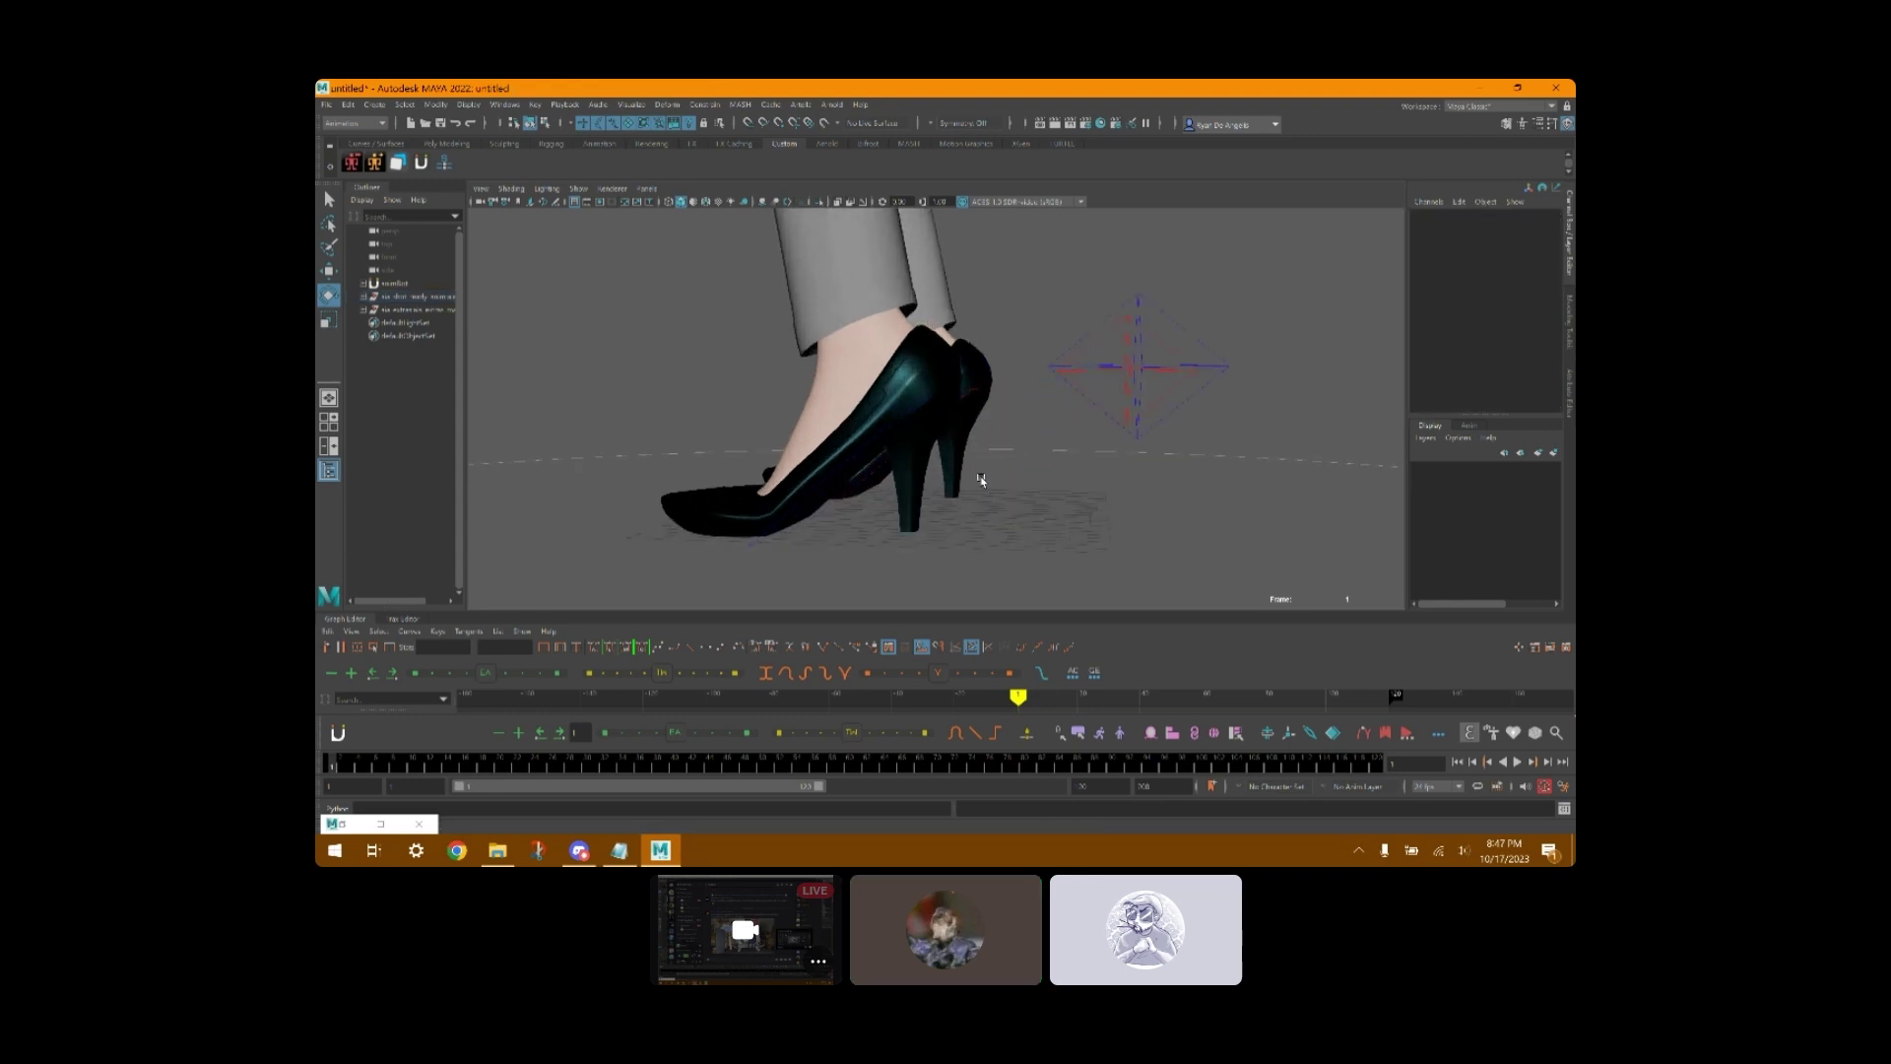
{"action": "left_click", "coordinate": [869, 445]}
{"action": "left_click_drag", "start_coordinate": [869, 446], "coordinate": [968, 489], "text": "alt"}
{"action": "left_click", "coordinate": [967, 482]}
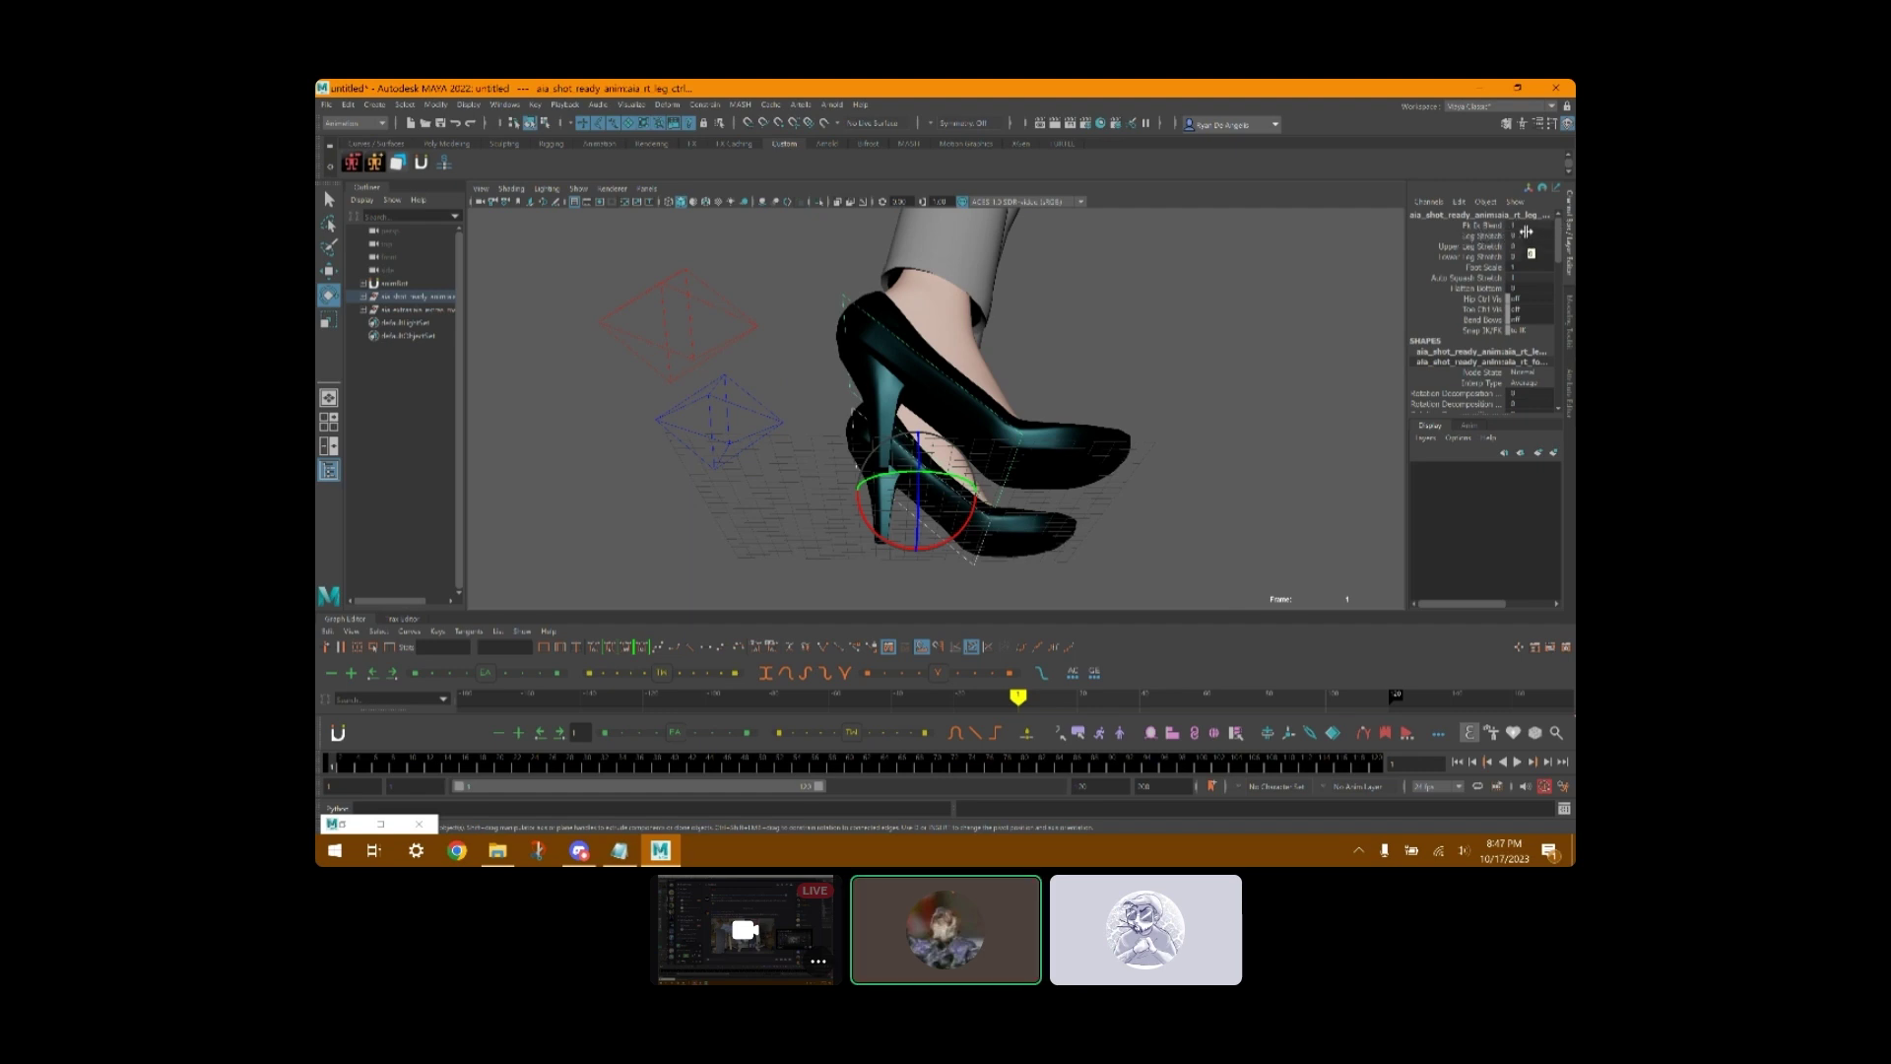
{"action": "double_click", "coordinate": [1526, 234]}
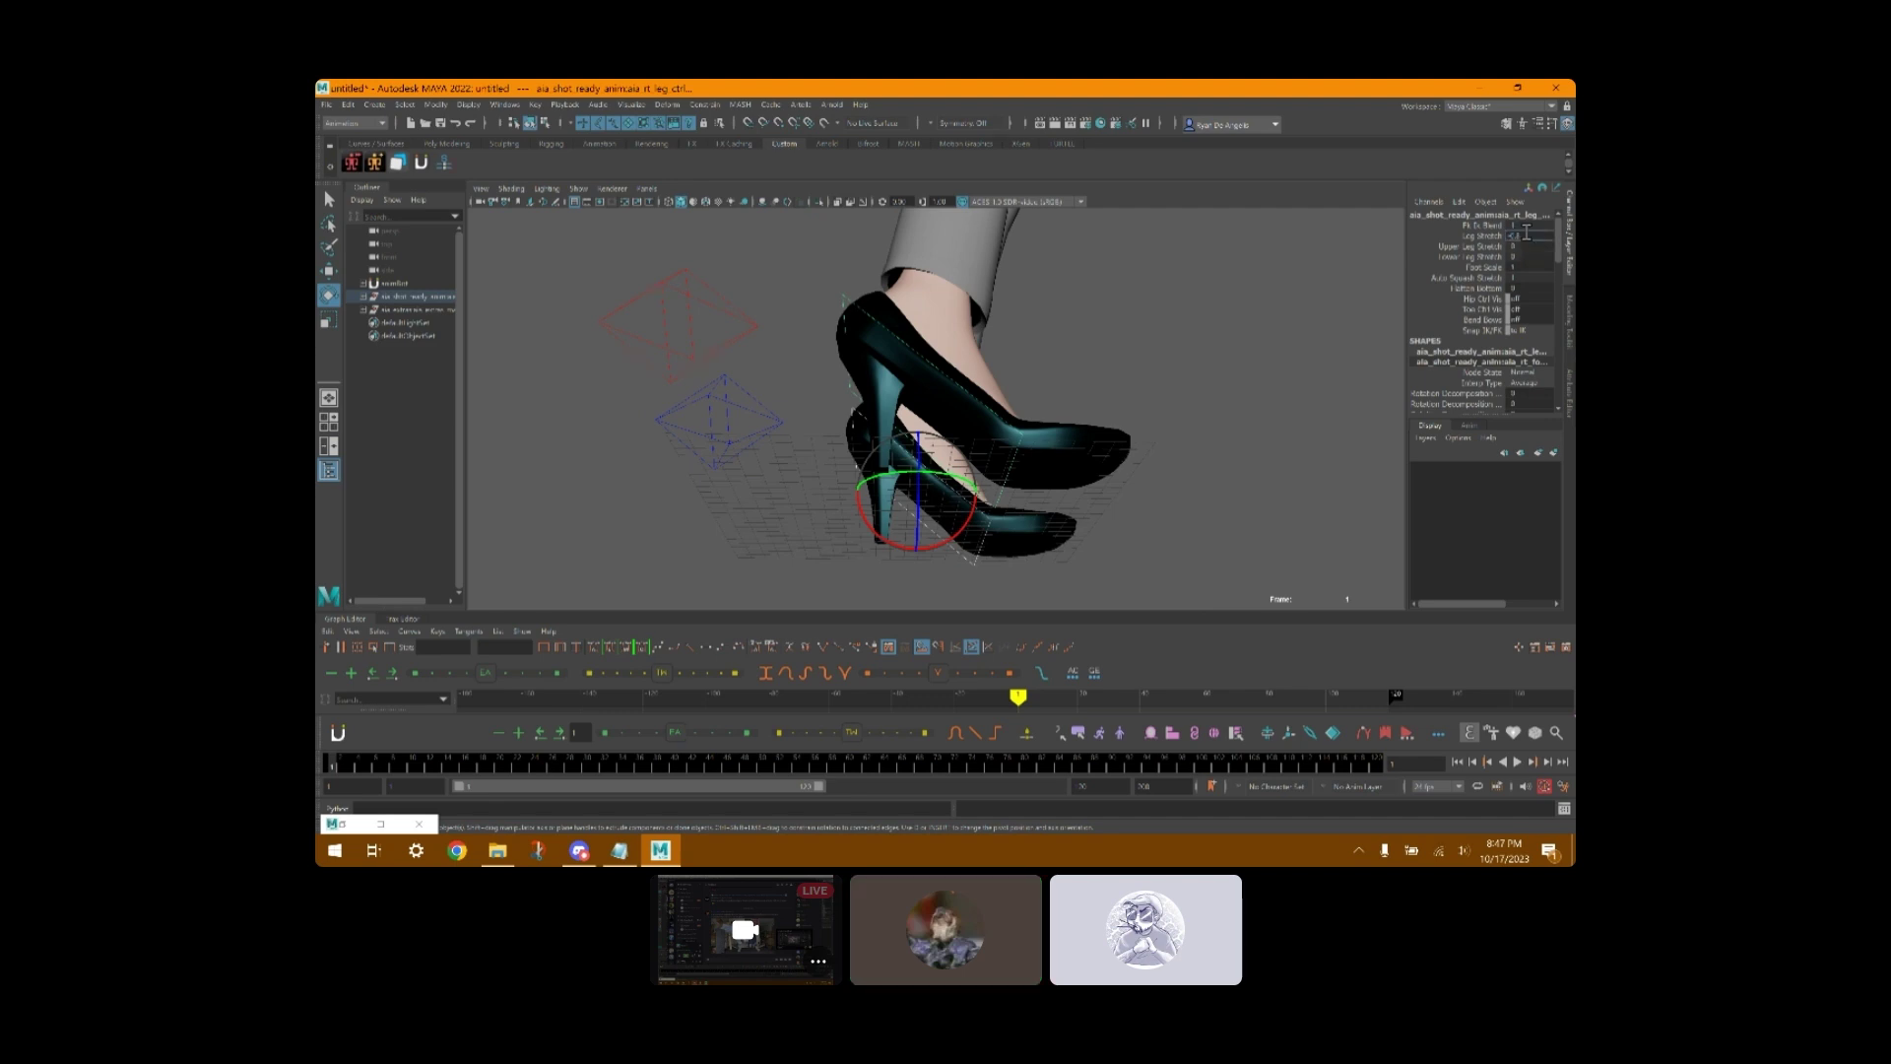
{"action": "key", "text": "Return"}
- Examine the legs and high heels from several angles to check how the feet sit in the shoes
{"action": "scroll", "coordinate": [1202, 338], "scroll_direction": "down", "scroll_amount": 5}
{"action": "middle_click_drag", "start_coordinate": [1224, 325], "coordinate": [1164, 437], "text": "alt"}
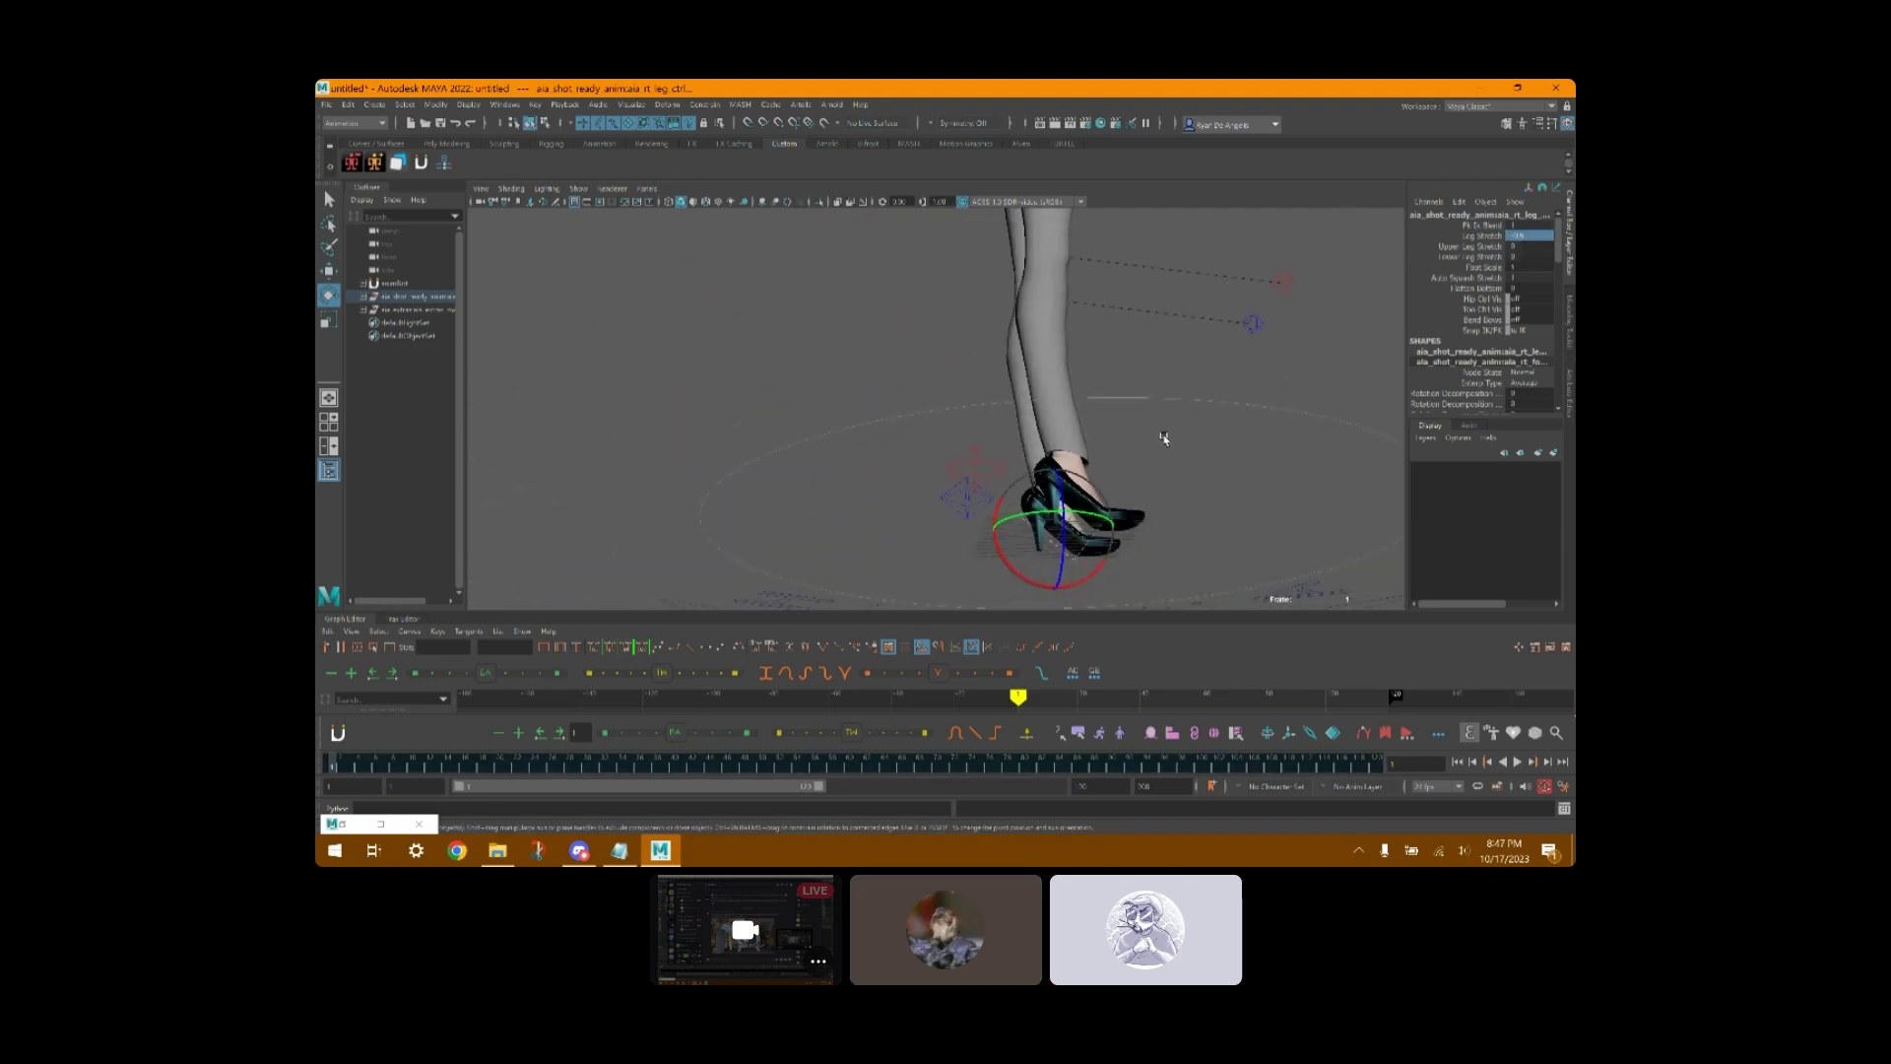
{"action": "mouse_move", "coordinate": [1167, 408]}
{"action": "left_mouse_down", "text": "alt"}
{"action": "mouse_move", "coordinate": [1127, 417]}
{"action": "mouse_move", "coordinate": [1172, 388]}
{"action": "left_mouse_up", "text": "alt"}
{"action": "scroll", "coordinate": [1132, 413], "scroll_direction": "down", "scroll_amount": 3}
{"action": "mouse_move", "coordinate": [1173, 388]}
{"action": "middle_mouse_down", "text": "alt"}
{"action": "mouse_move", "coordinate": [1131, 443]}
{"action": "mouse_move", "coordinate": [1182, 418]}
{"action": "middle_mouse_up", "text": "alt"}
{"action": "scroll", "coordinate": [1186, 414], "scroll_direction": "down", "scroll_amount": 3}
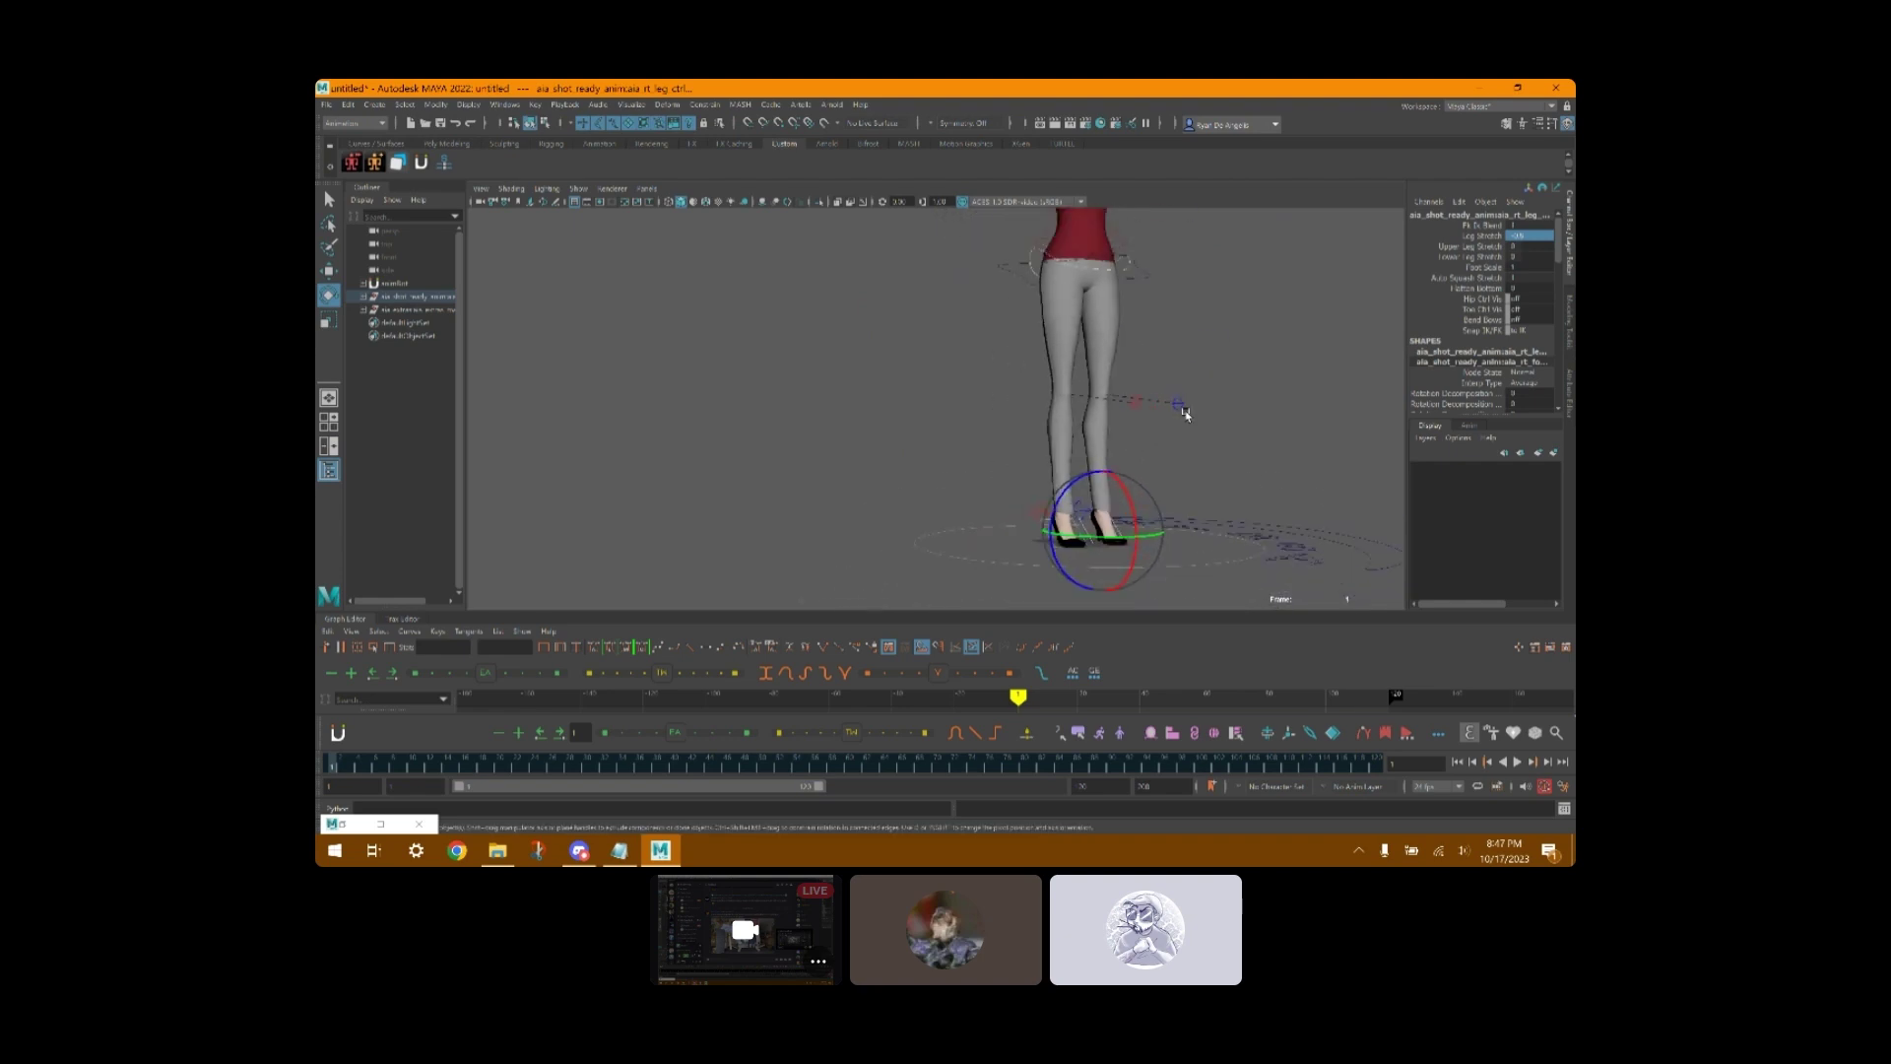
{"action": "left_click_drag", "start_coordinate": [1186, 414], "coordinate": [1122, 443], "text": "alt"}
{"action": "middle_click_drag", "start_coordinate": [1237, 440], "coordinate": [1233, 393], "text": "alt"}
{"action": "scroll", "coordinate": [1214, 416], "scroll_direction": "up", "scroll_amount": 4}
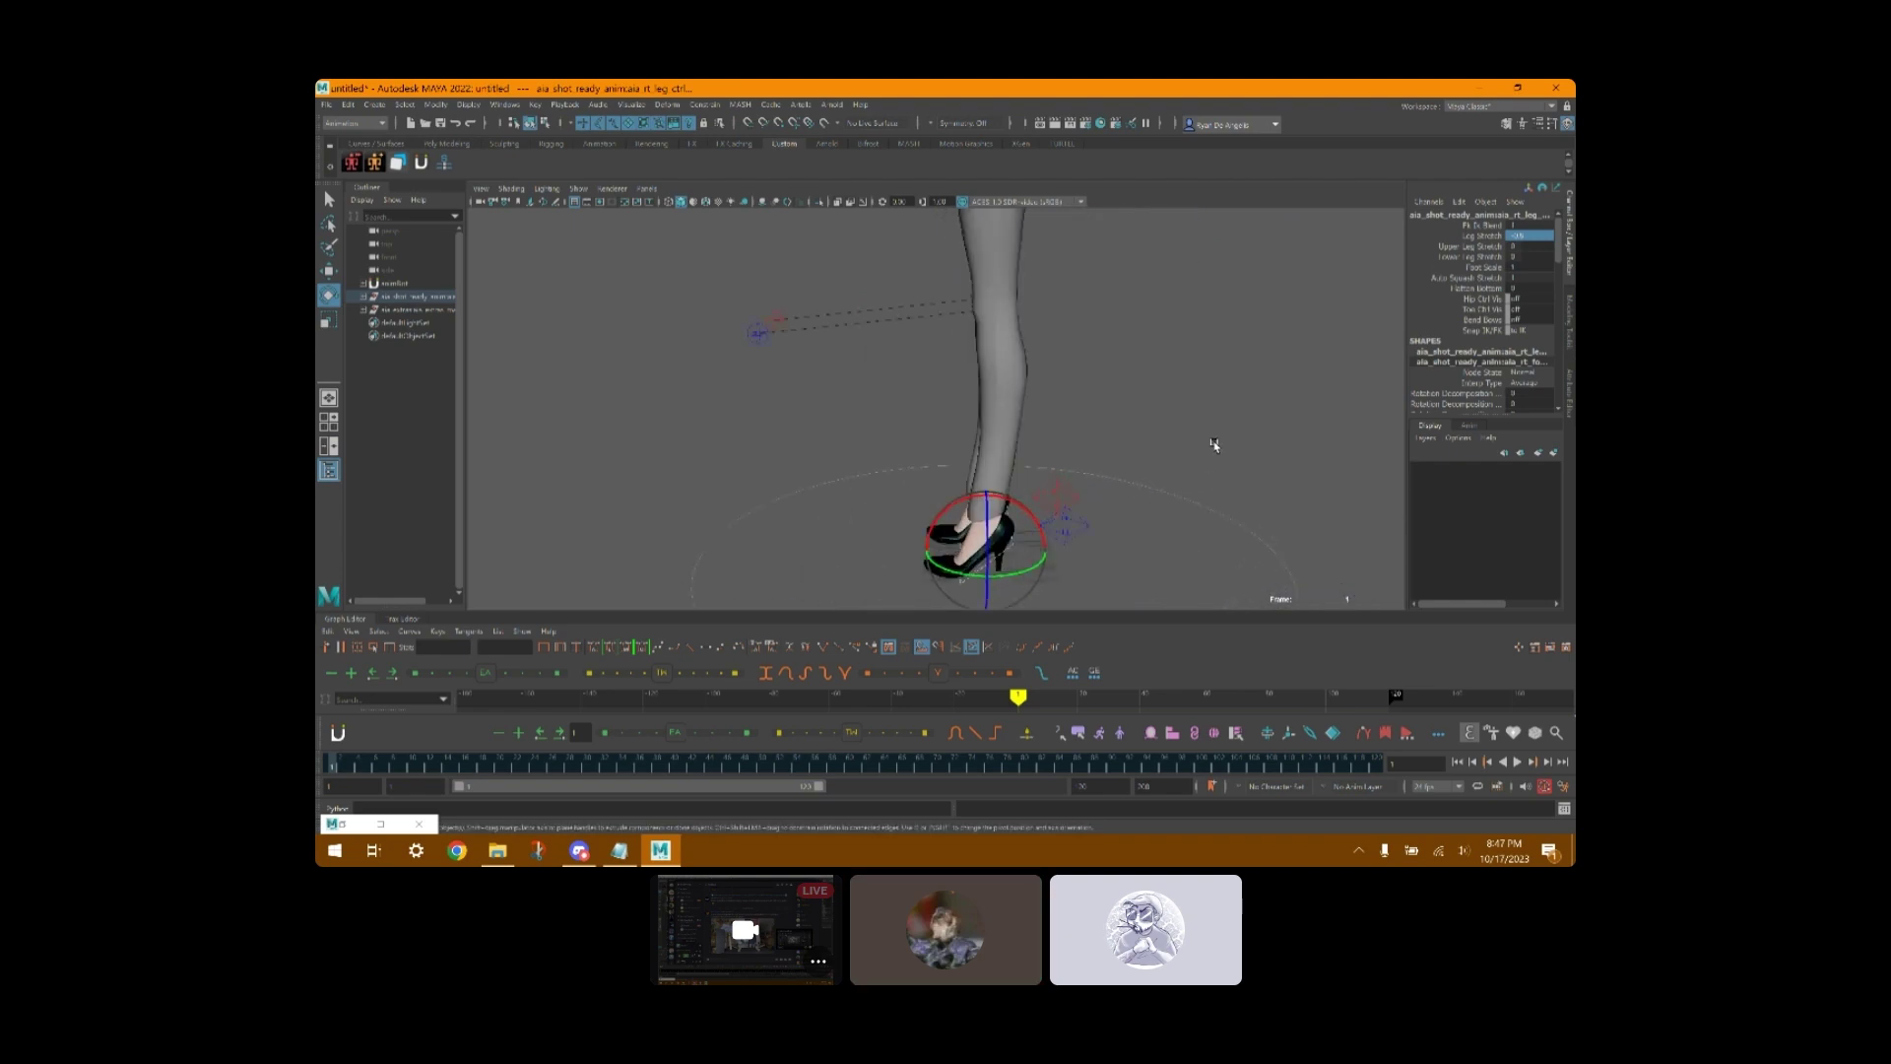
{"action": "left_click_drag", "start_coordinate": [1215, 443], "coordinate": [1220, 358], "text": "alt"}
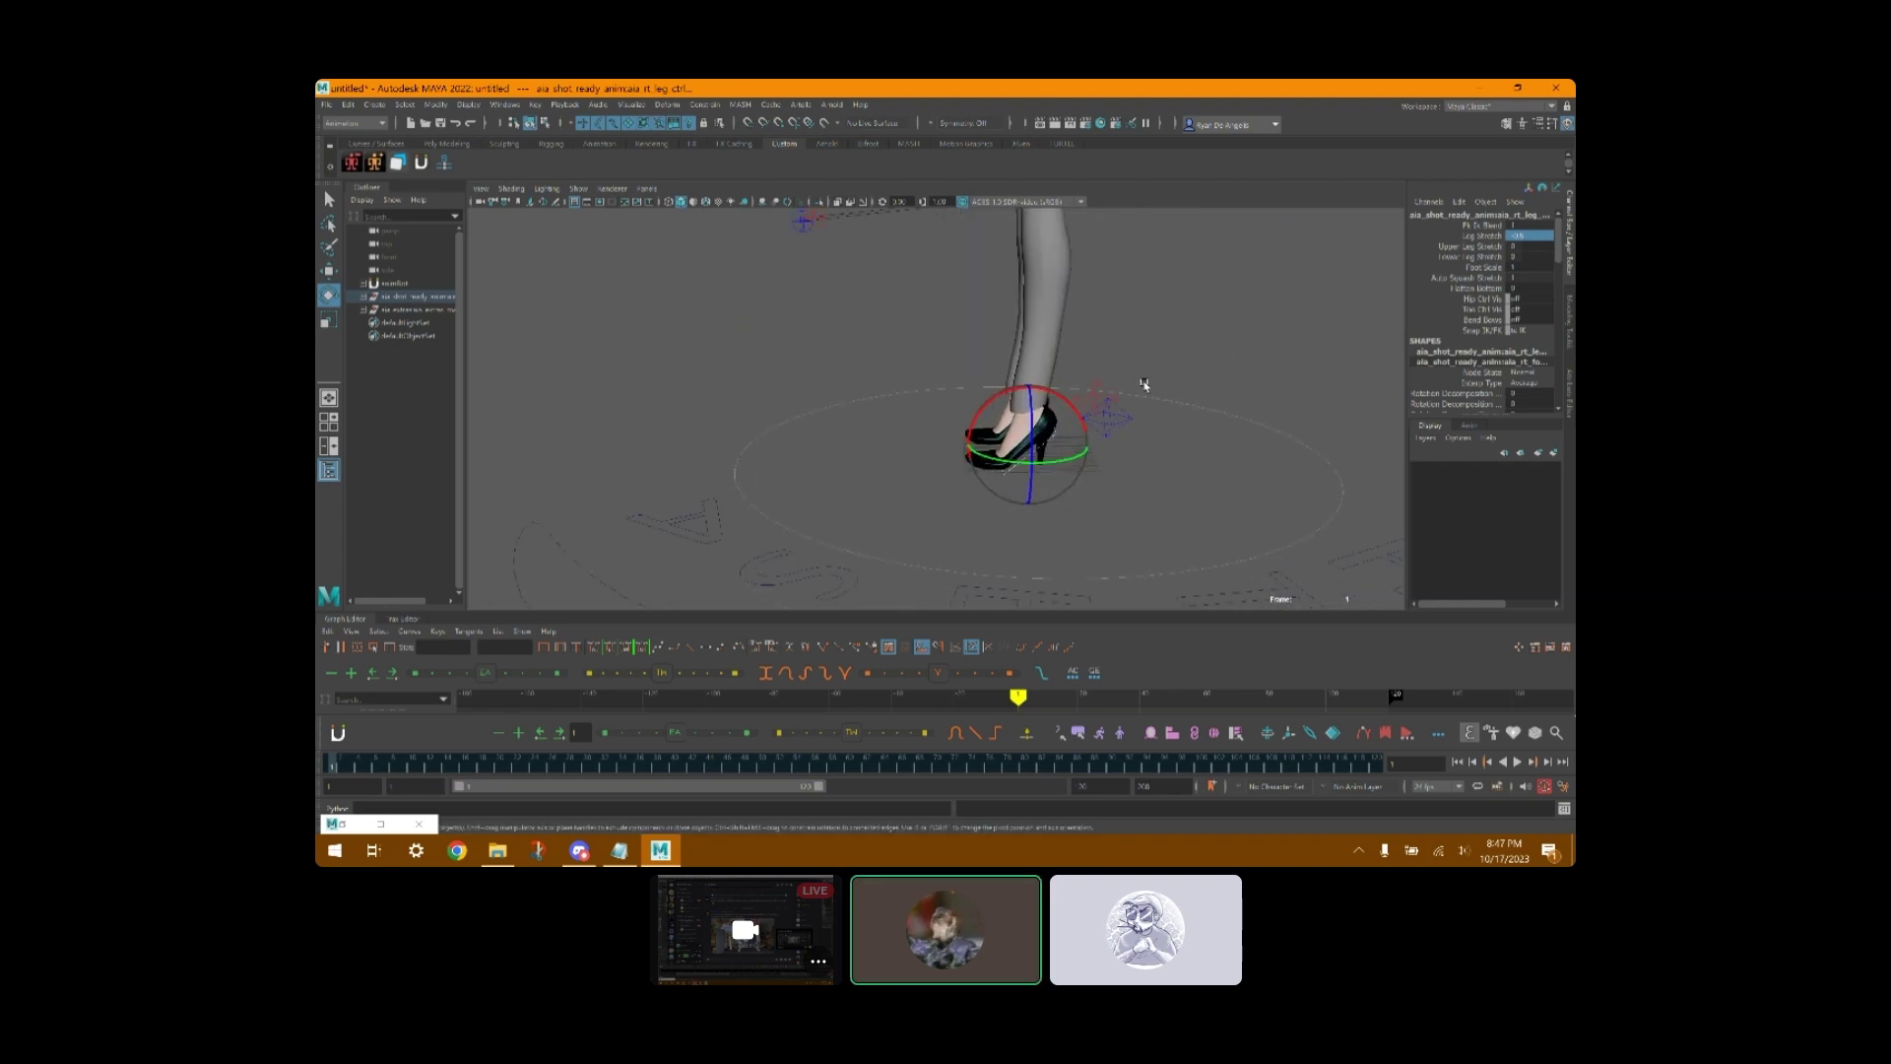
- Bind the left high heel to the character's body geometry with a Wrap deformer using Exclusive Bind
{"action": "left_click", "coordinate": [1051, 441]}
{"action": "left_click", "coordinate": [1052, 426]}
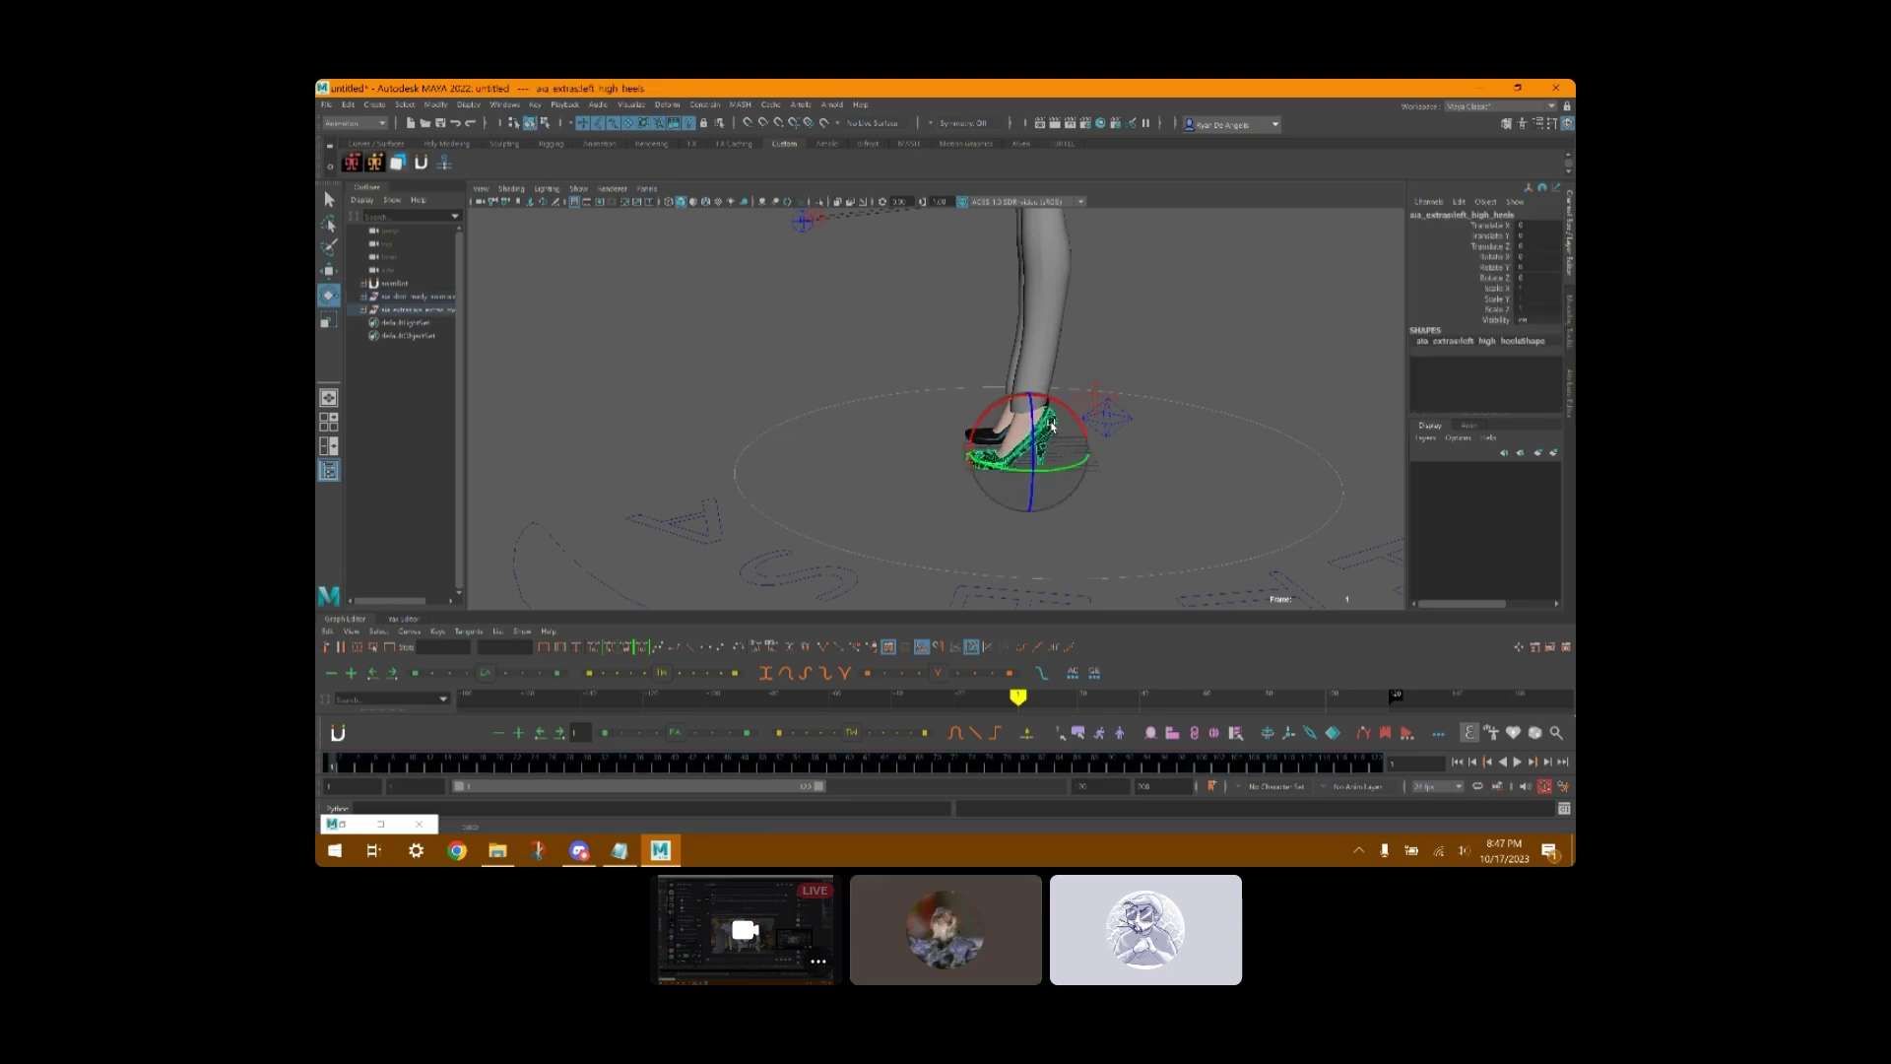
{"action": "key", "text": "f"}
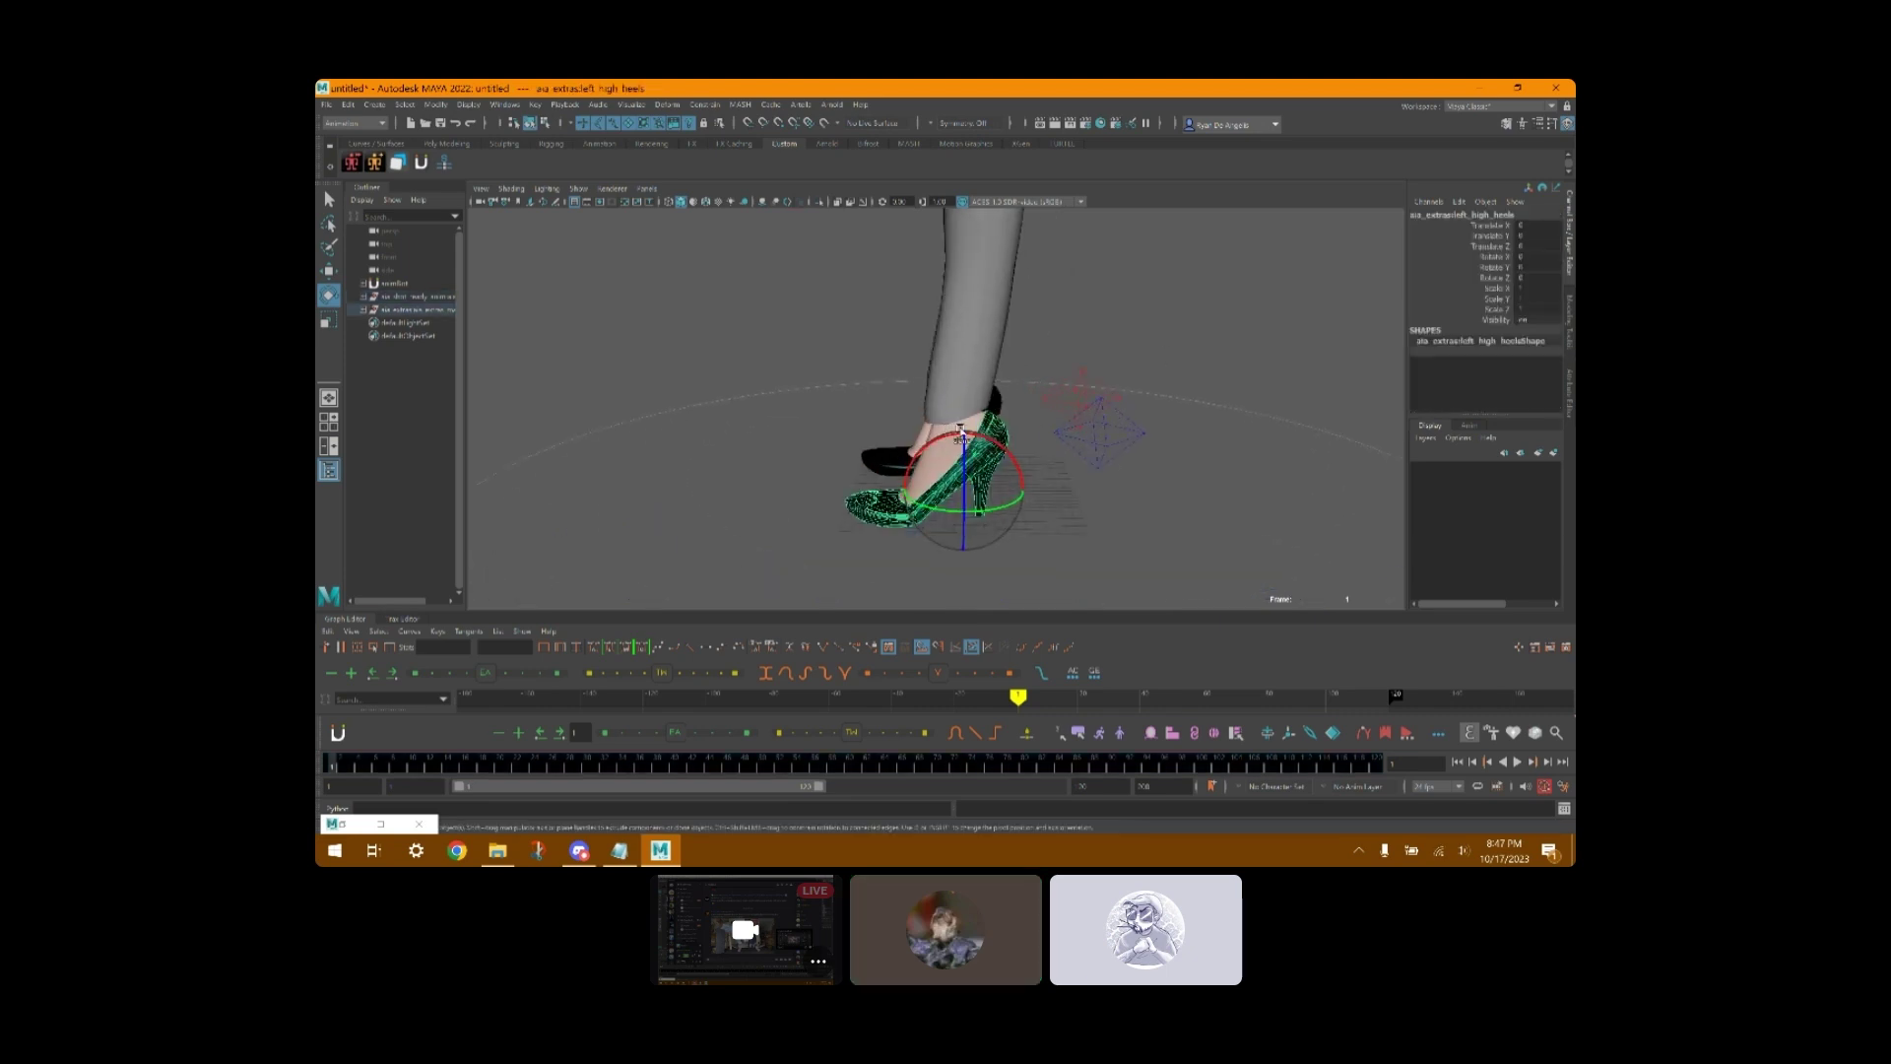
{"action": "left_click", "coordinate": [960, 431]}
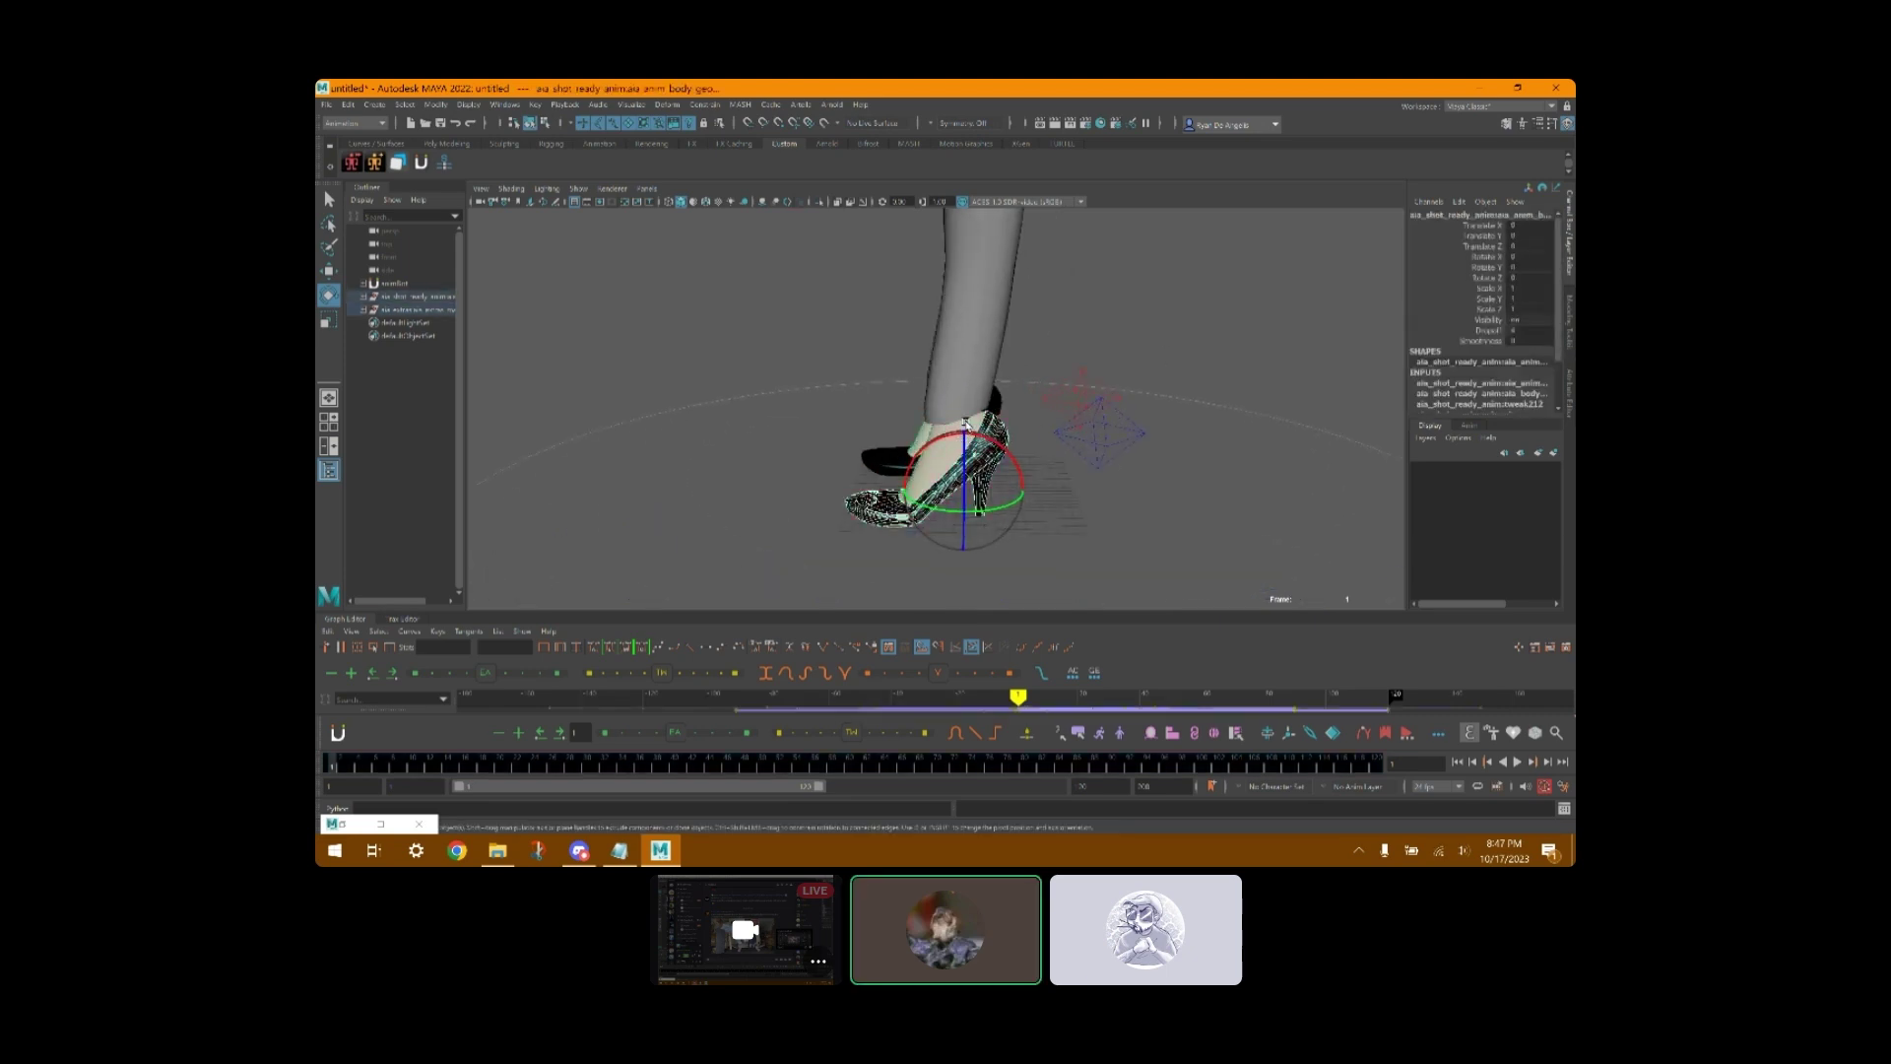
{"action": "left_click", "coordinate": [667, 105]}
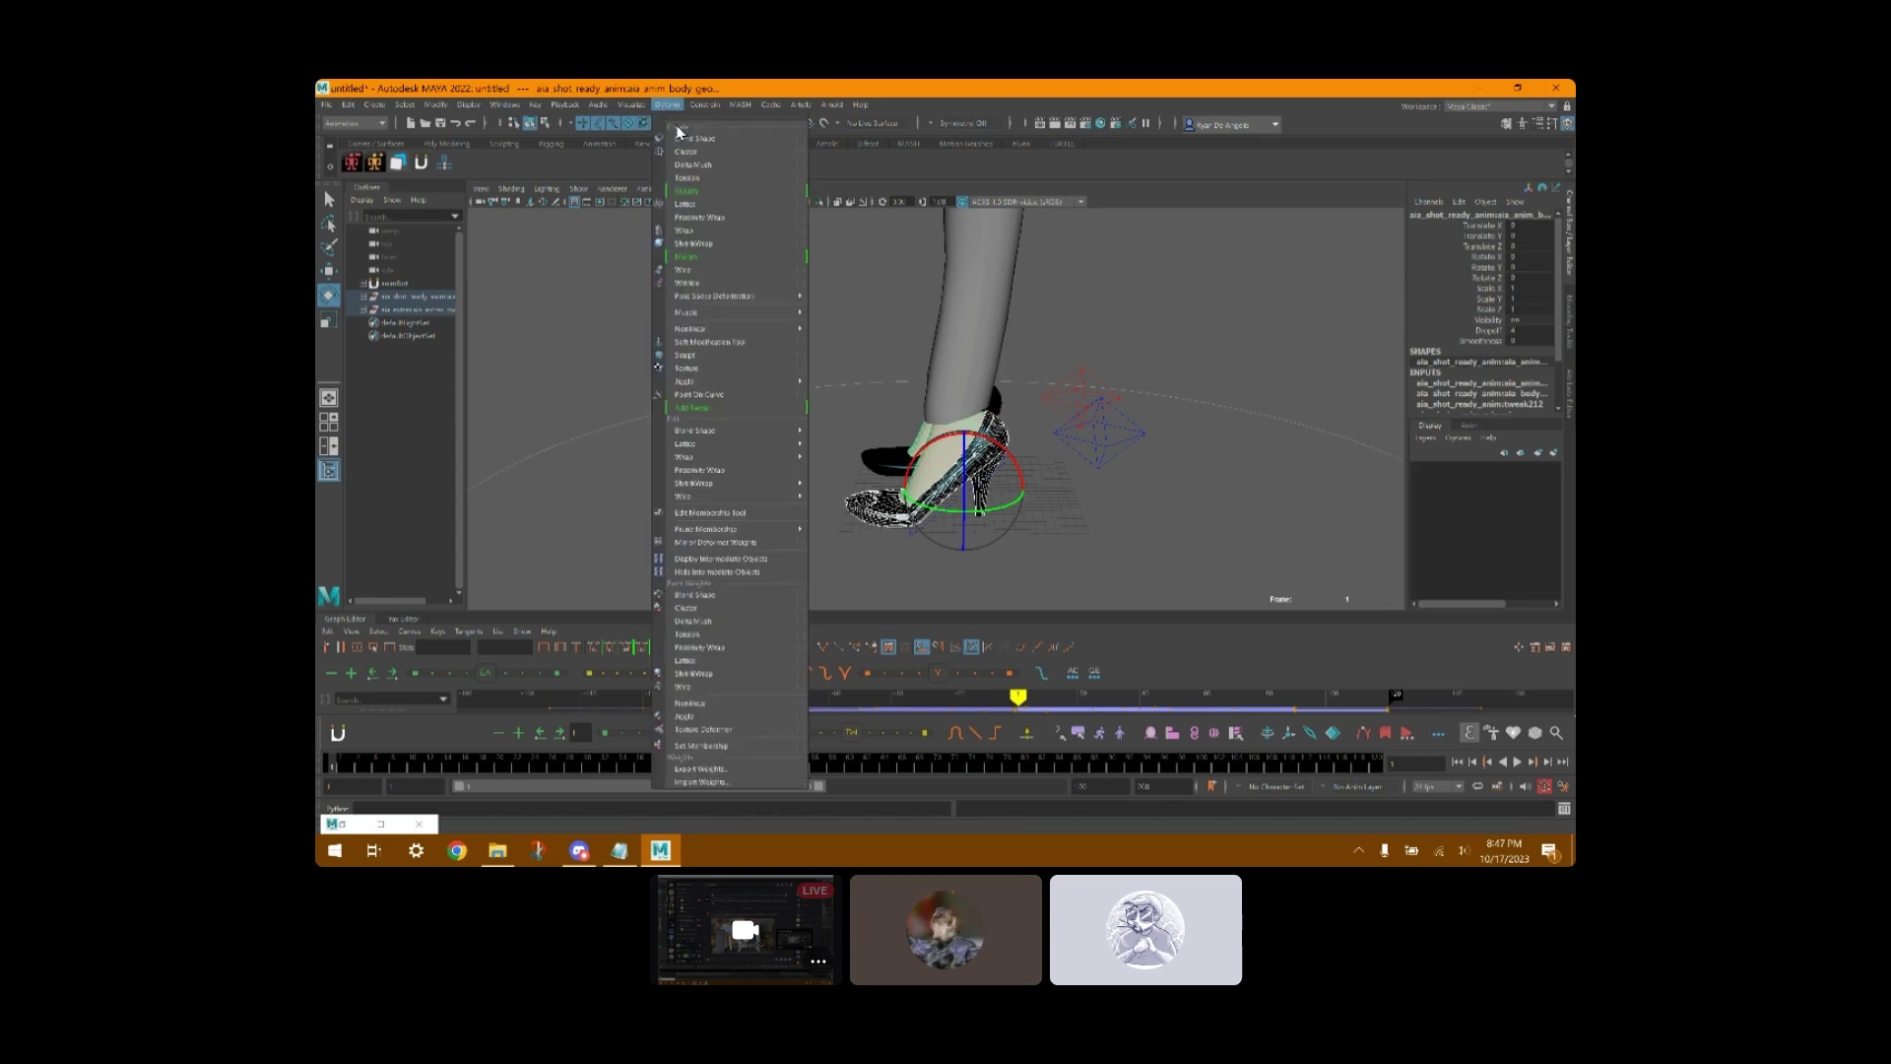
{"action": "left_click", "coordinate": [801, 229]}
{"action": "left_click", "coordinate": [970, 573]}
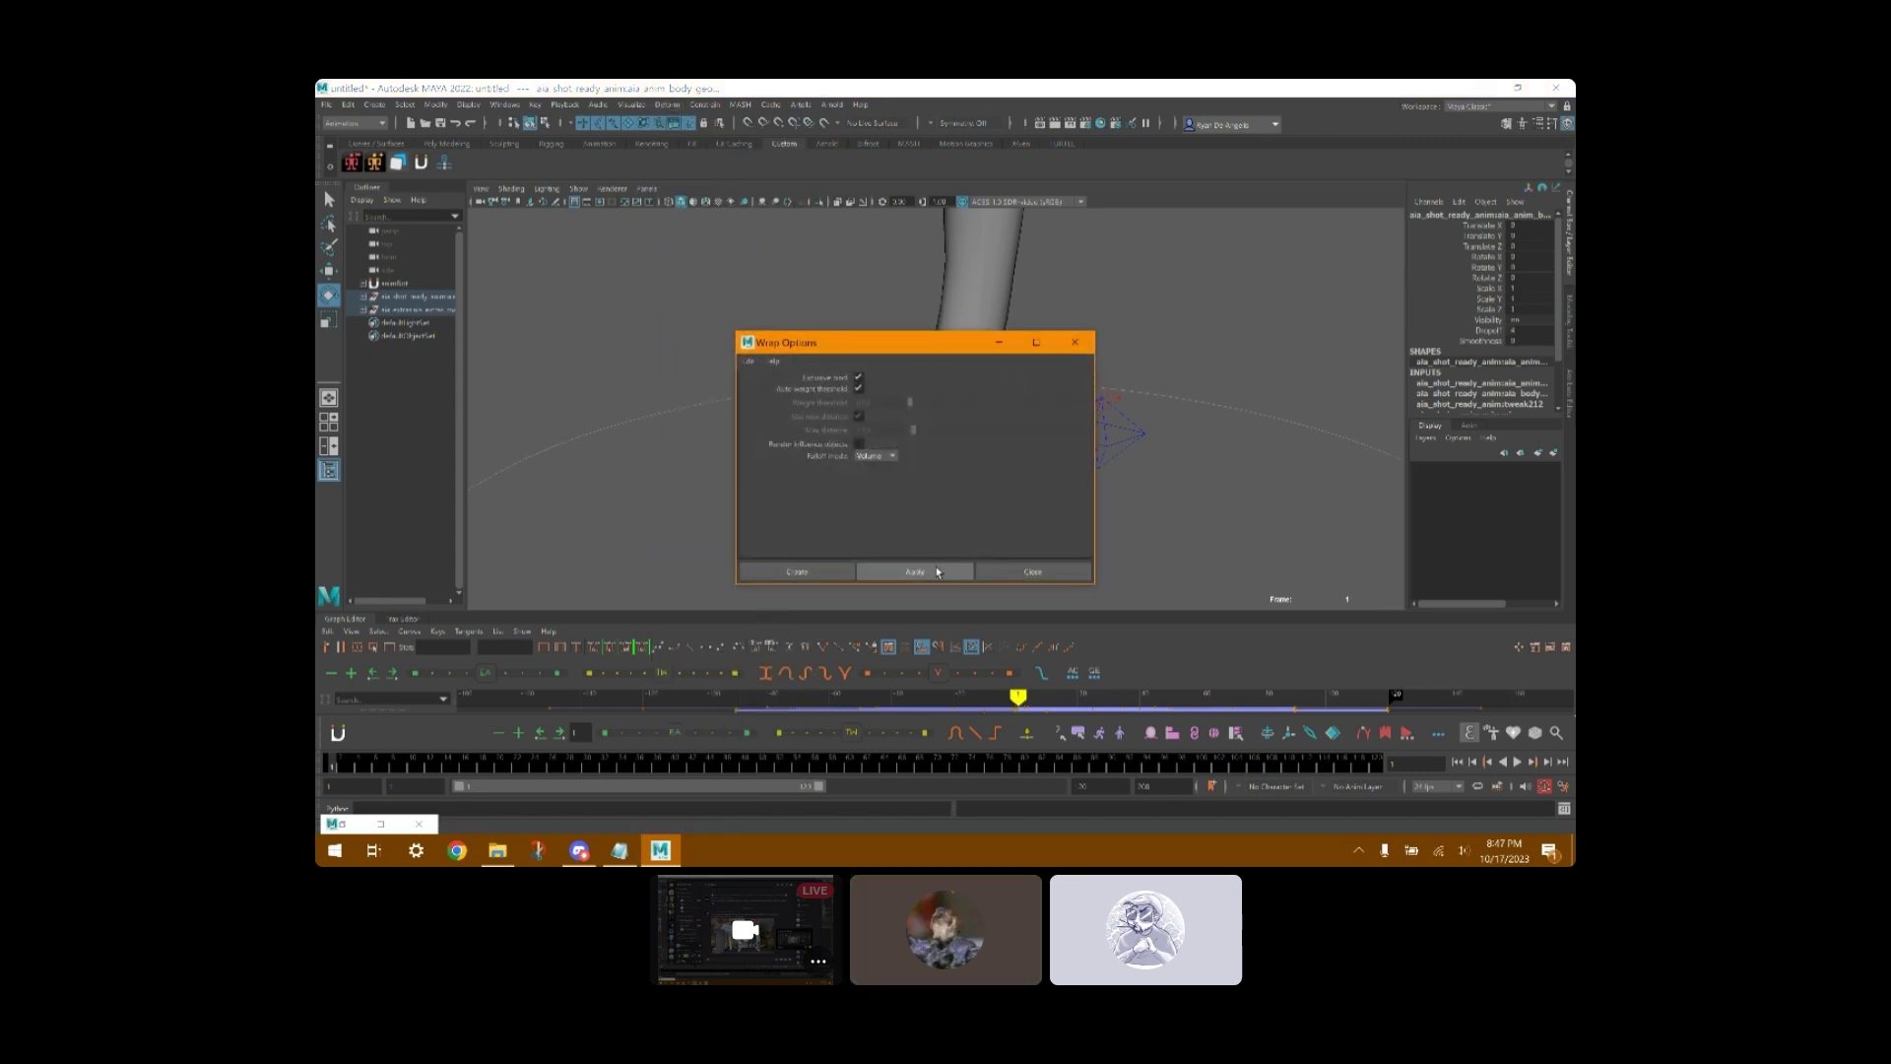
{"action": "left_click", "coordinate": [1032, 571]}
- Bind the right high heel to the character's body geometry with a Wrap deformer using Exclusive Bind
{"action": "left_click_drag", "start_coordinate": [1025, 479], "coordinate": [925, 483], "text": "alt"}
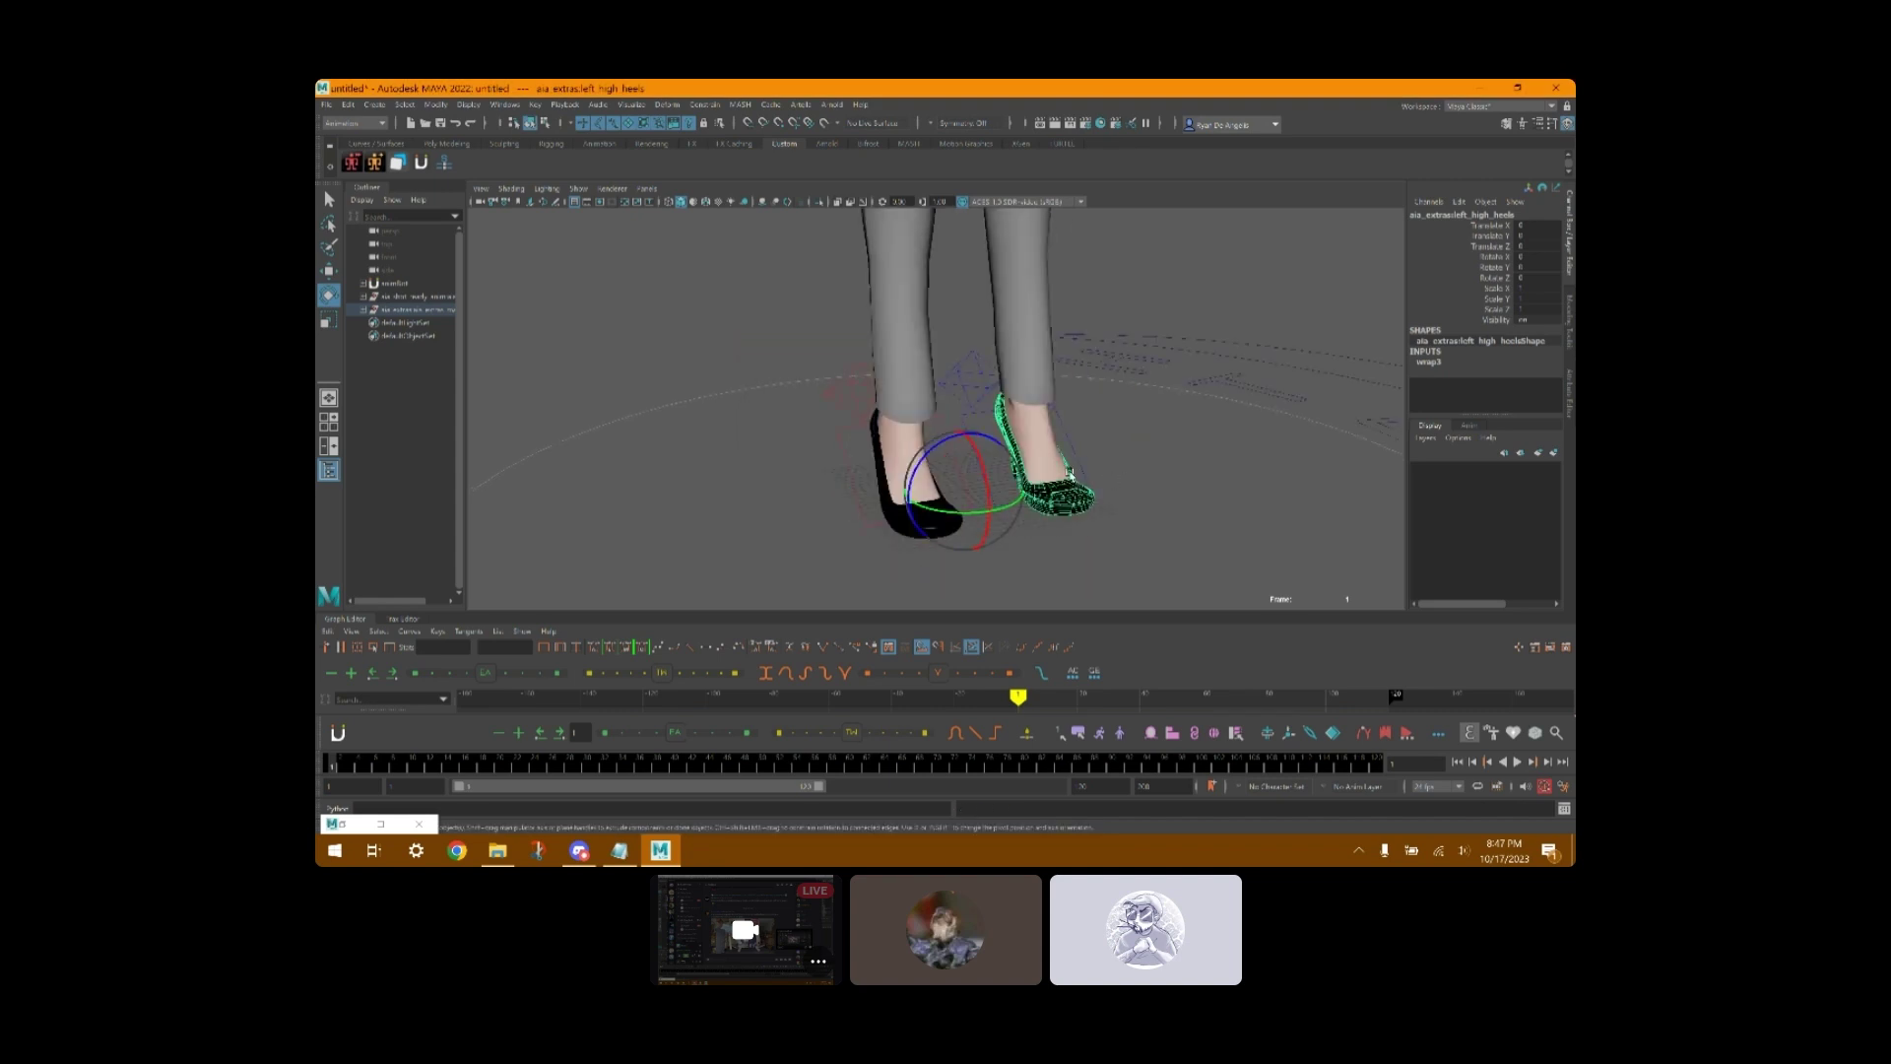
{"action": "left_click", "coordinate": [892, 442]}
{"action": "left_click", "coordinate": [893, 438], "text": "shift"}
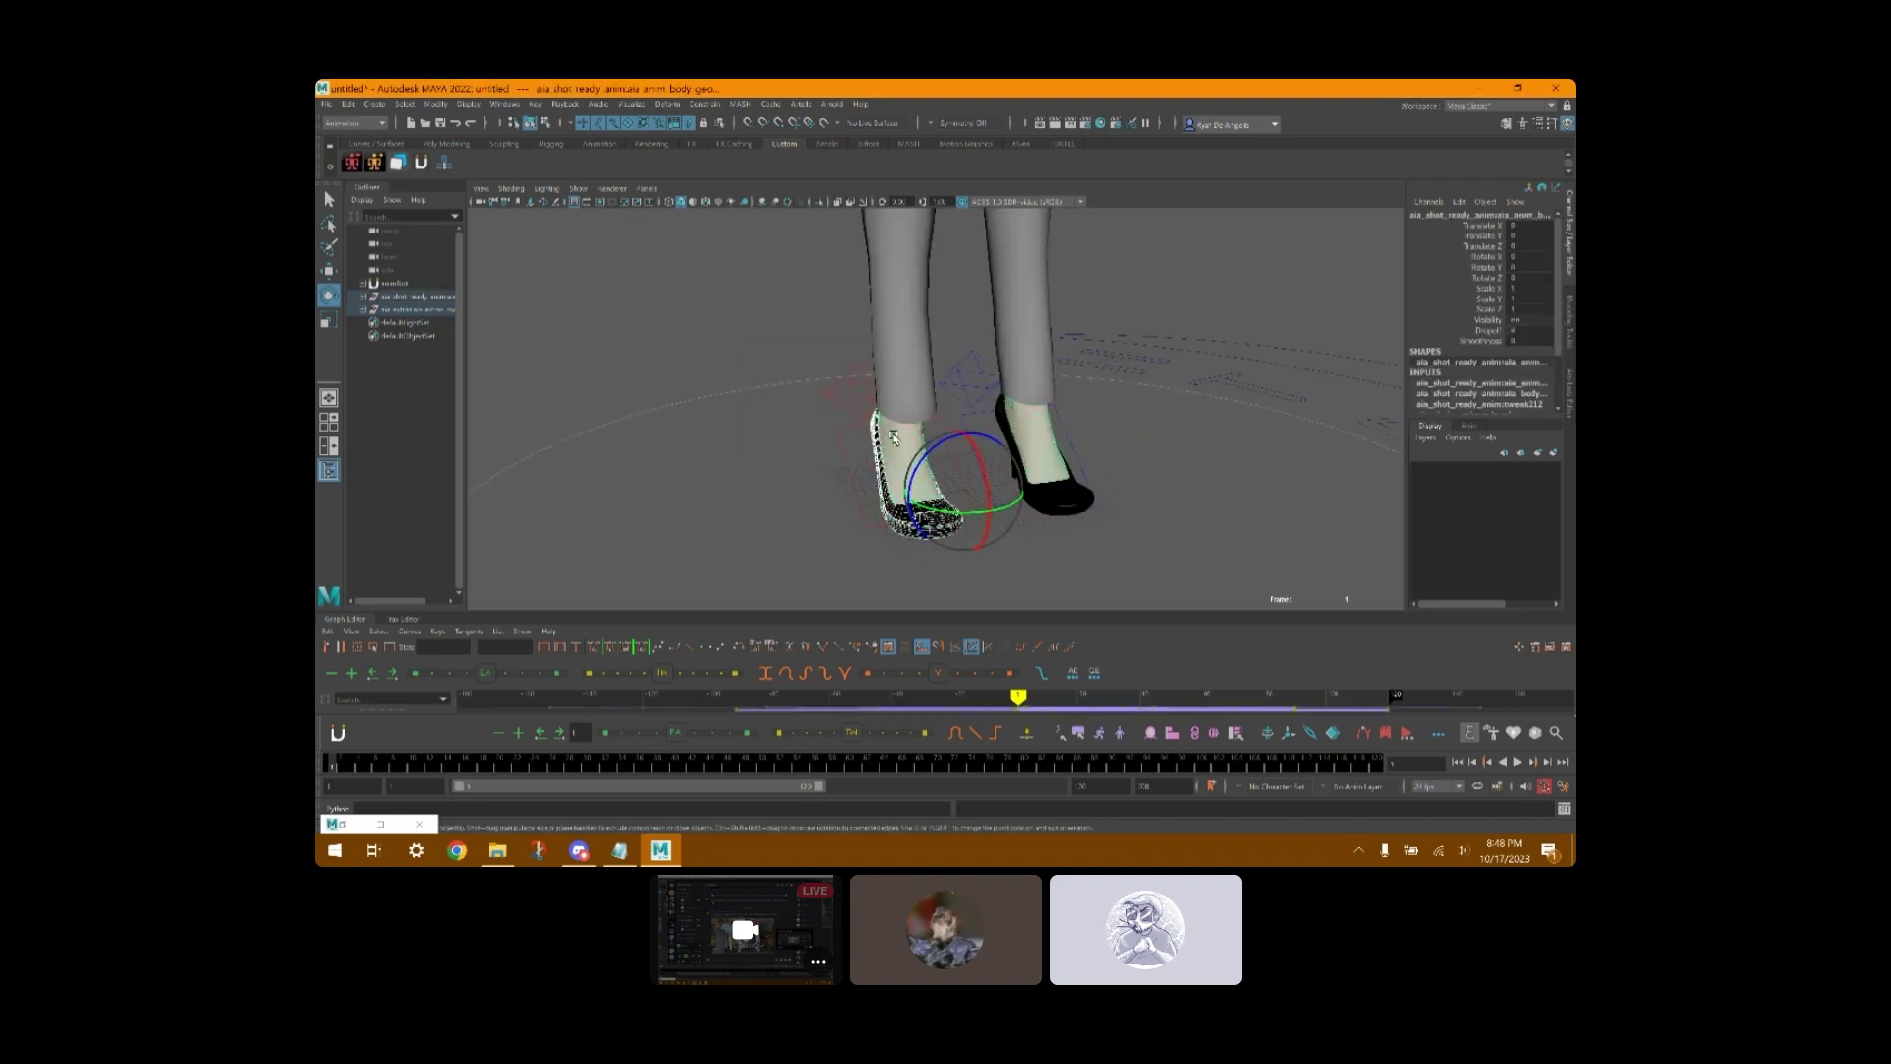
{"action": "left_click", "coordinate": [667, 104]}
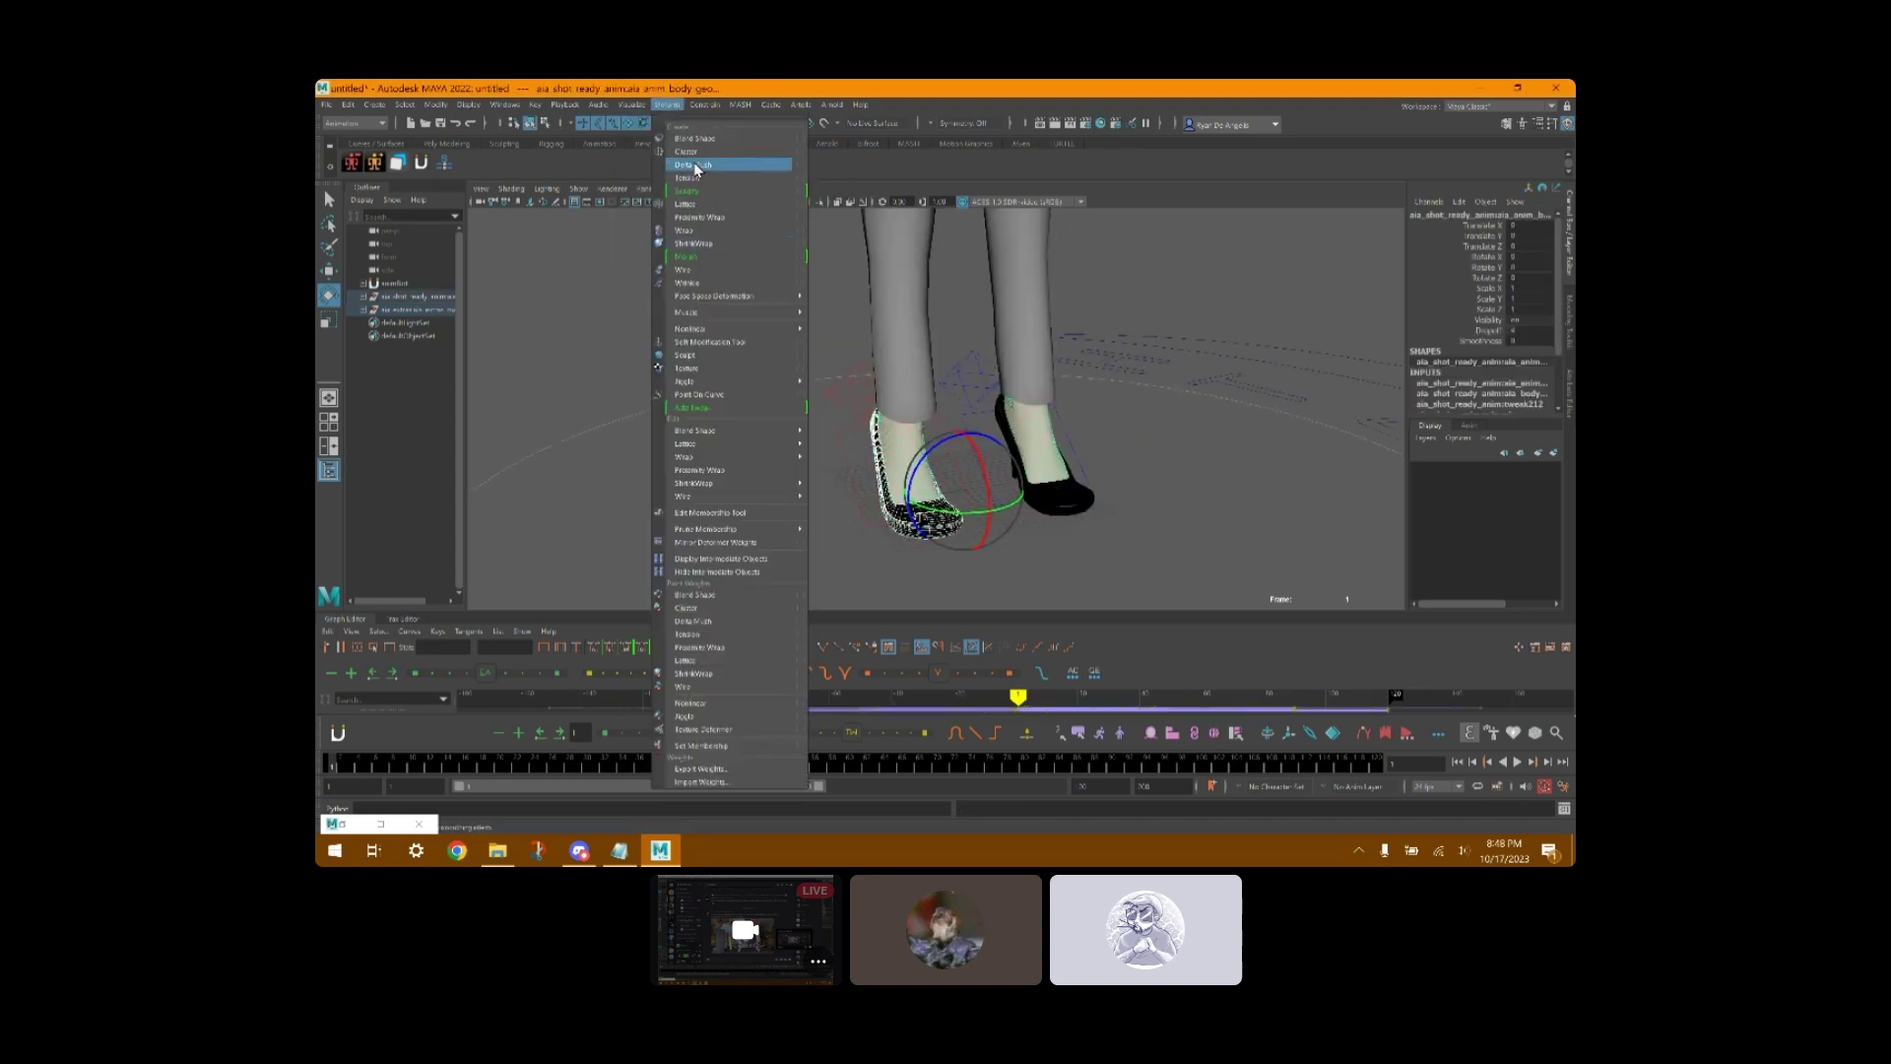
{"action": "left_click", "coordinate": [797, 232]}
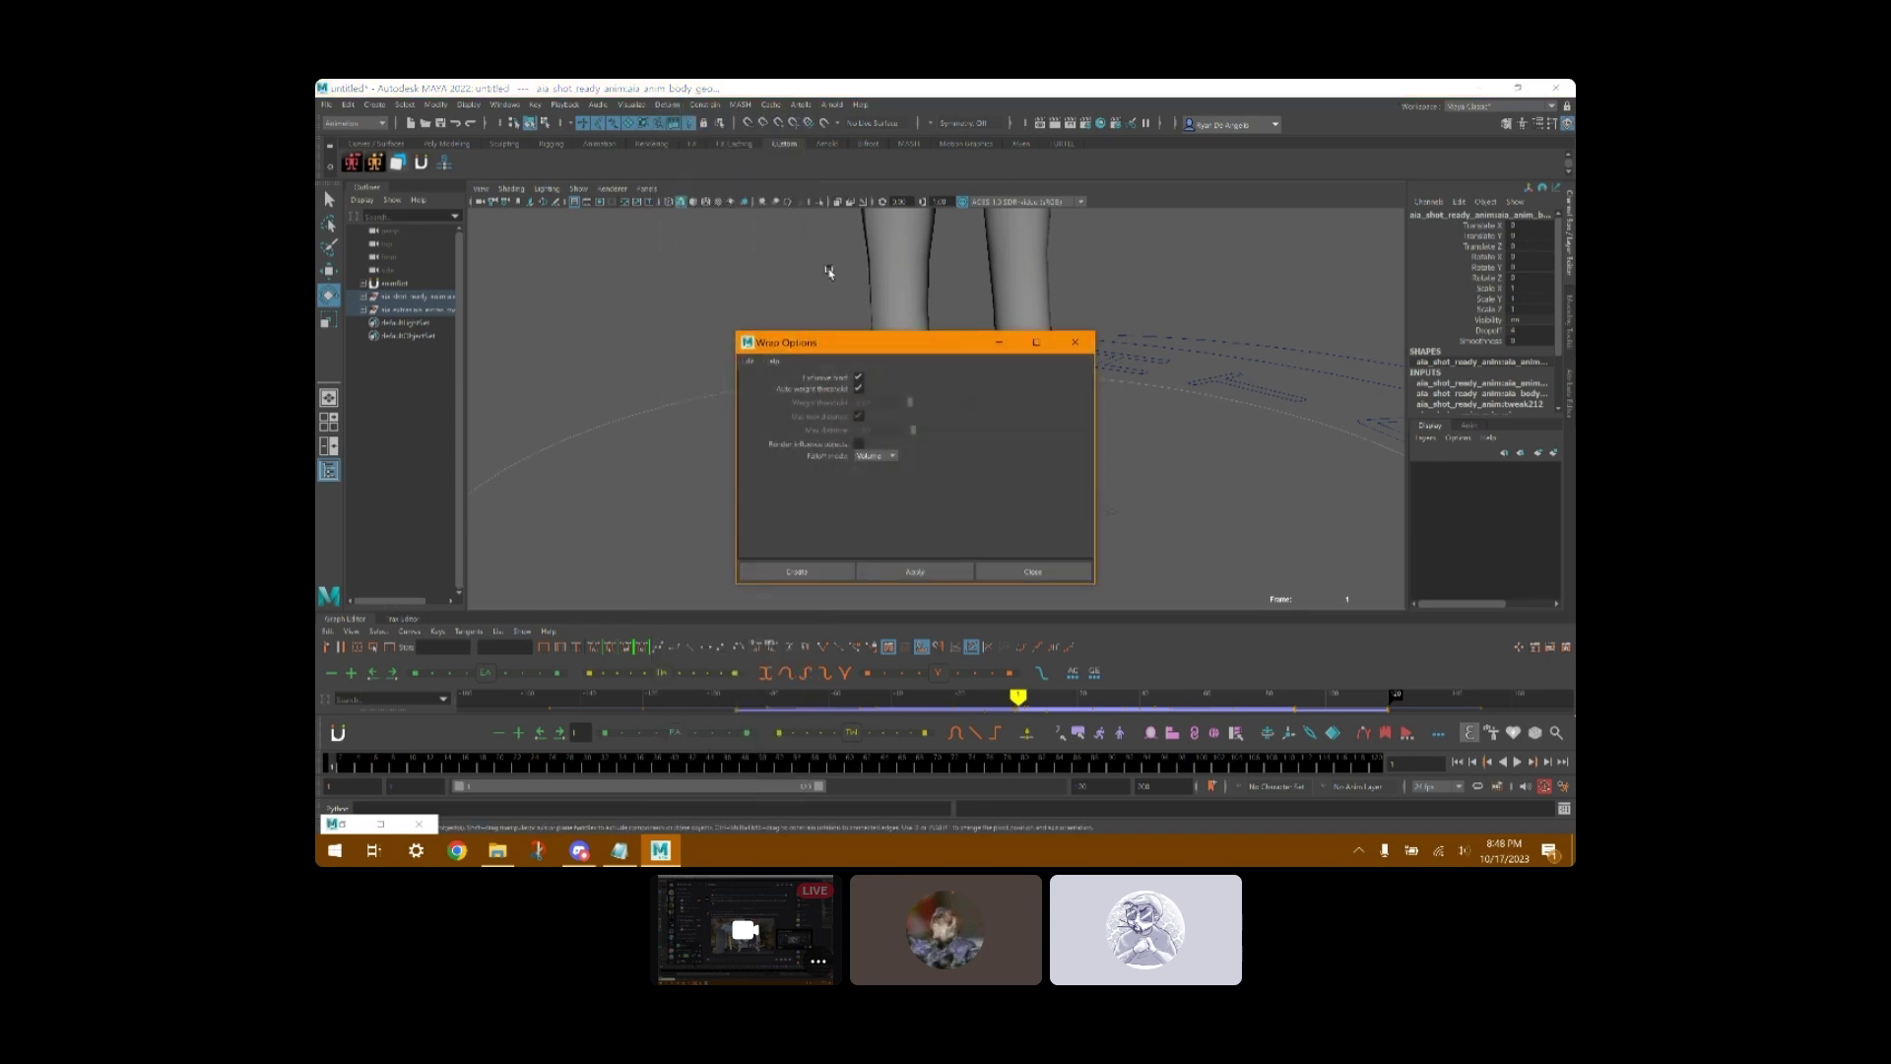
{"action": "left_click", "coordinate": [948, 577]}
{"action": "left_click", "coordinate": [1030, 573]}
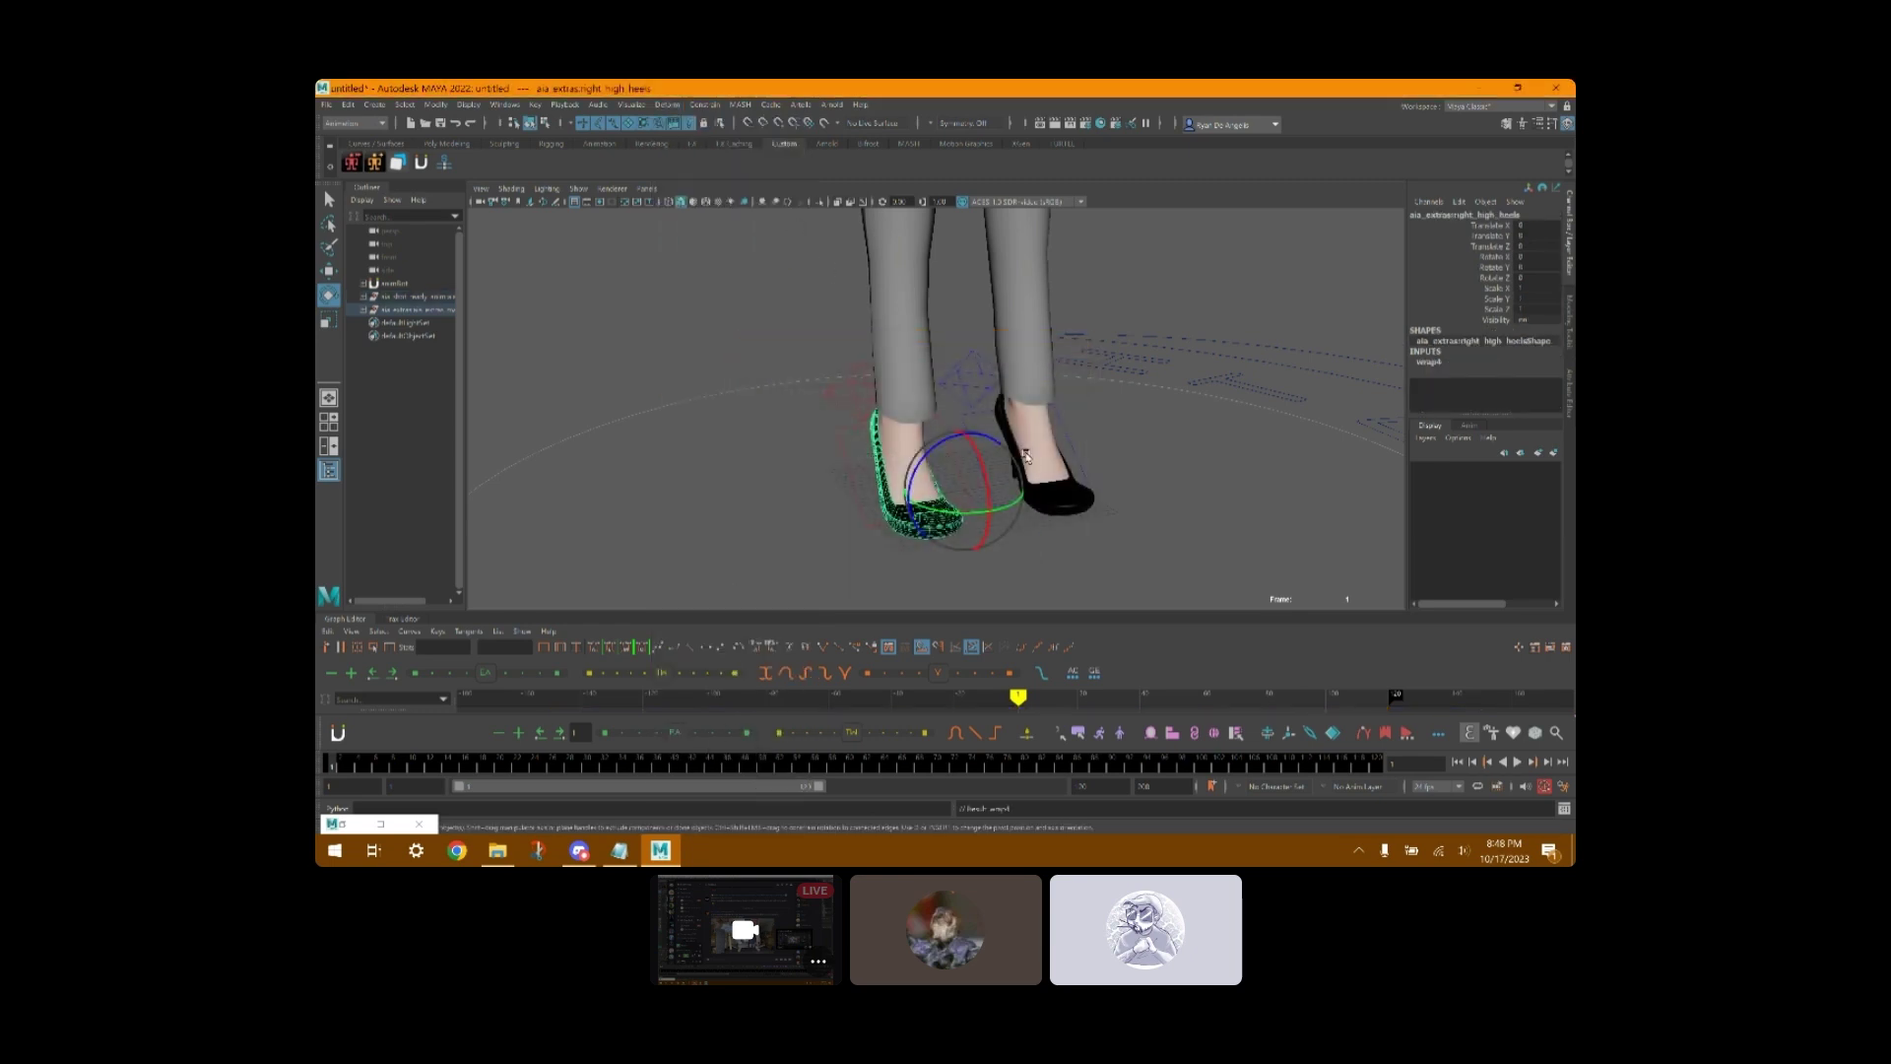
- Rotate the right foot IK control to test whether the high heel follows the foot, and undo the rotation
{"action": "left_click", "coordinate": [854, 398]}
{"action": "left_click", "coordinate": [854, 399]}
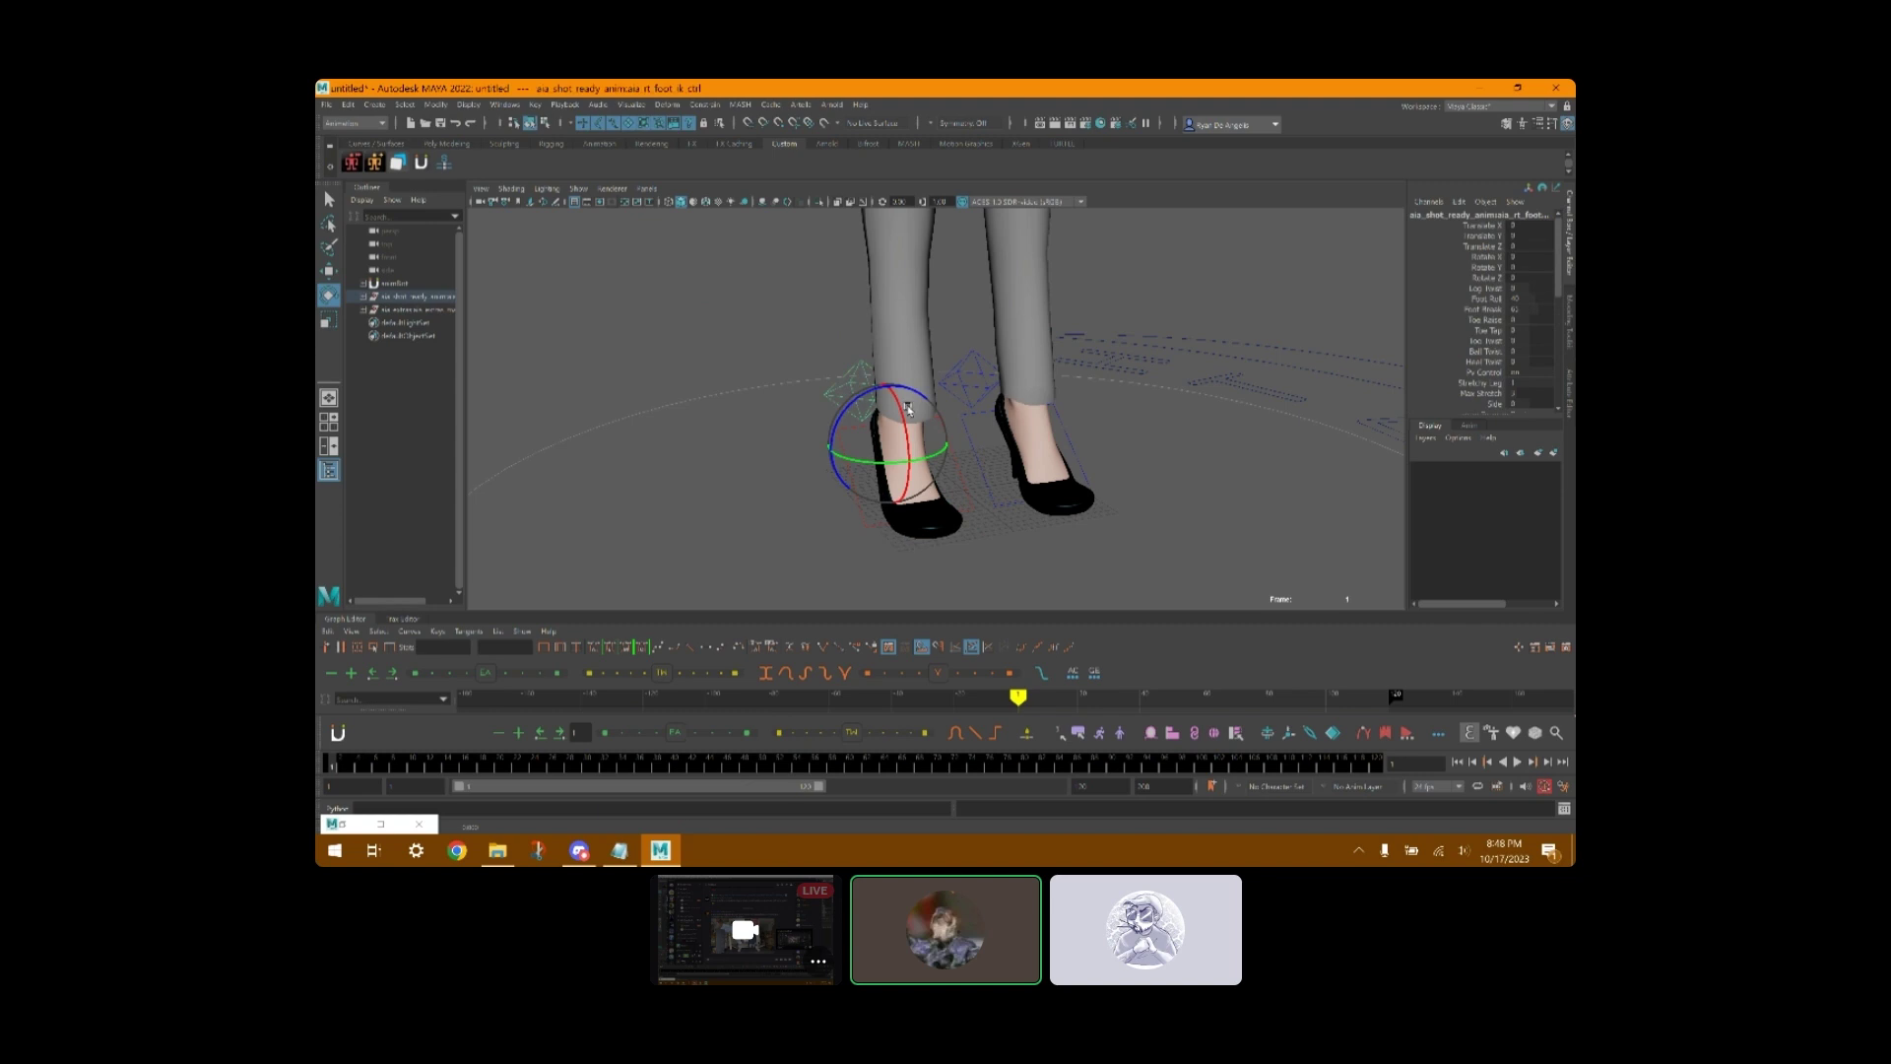
{"action": "left_click_drag", "start_coordinate": [889, 392], "coordinate": [889, 357]}
{"action": "key", "text": "ctrl+z"}
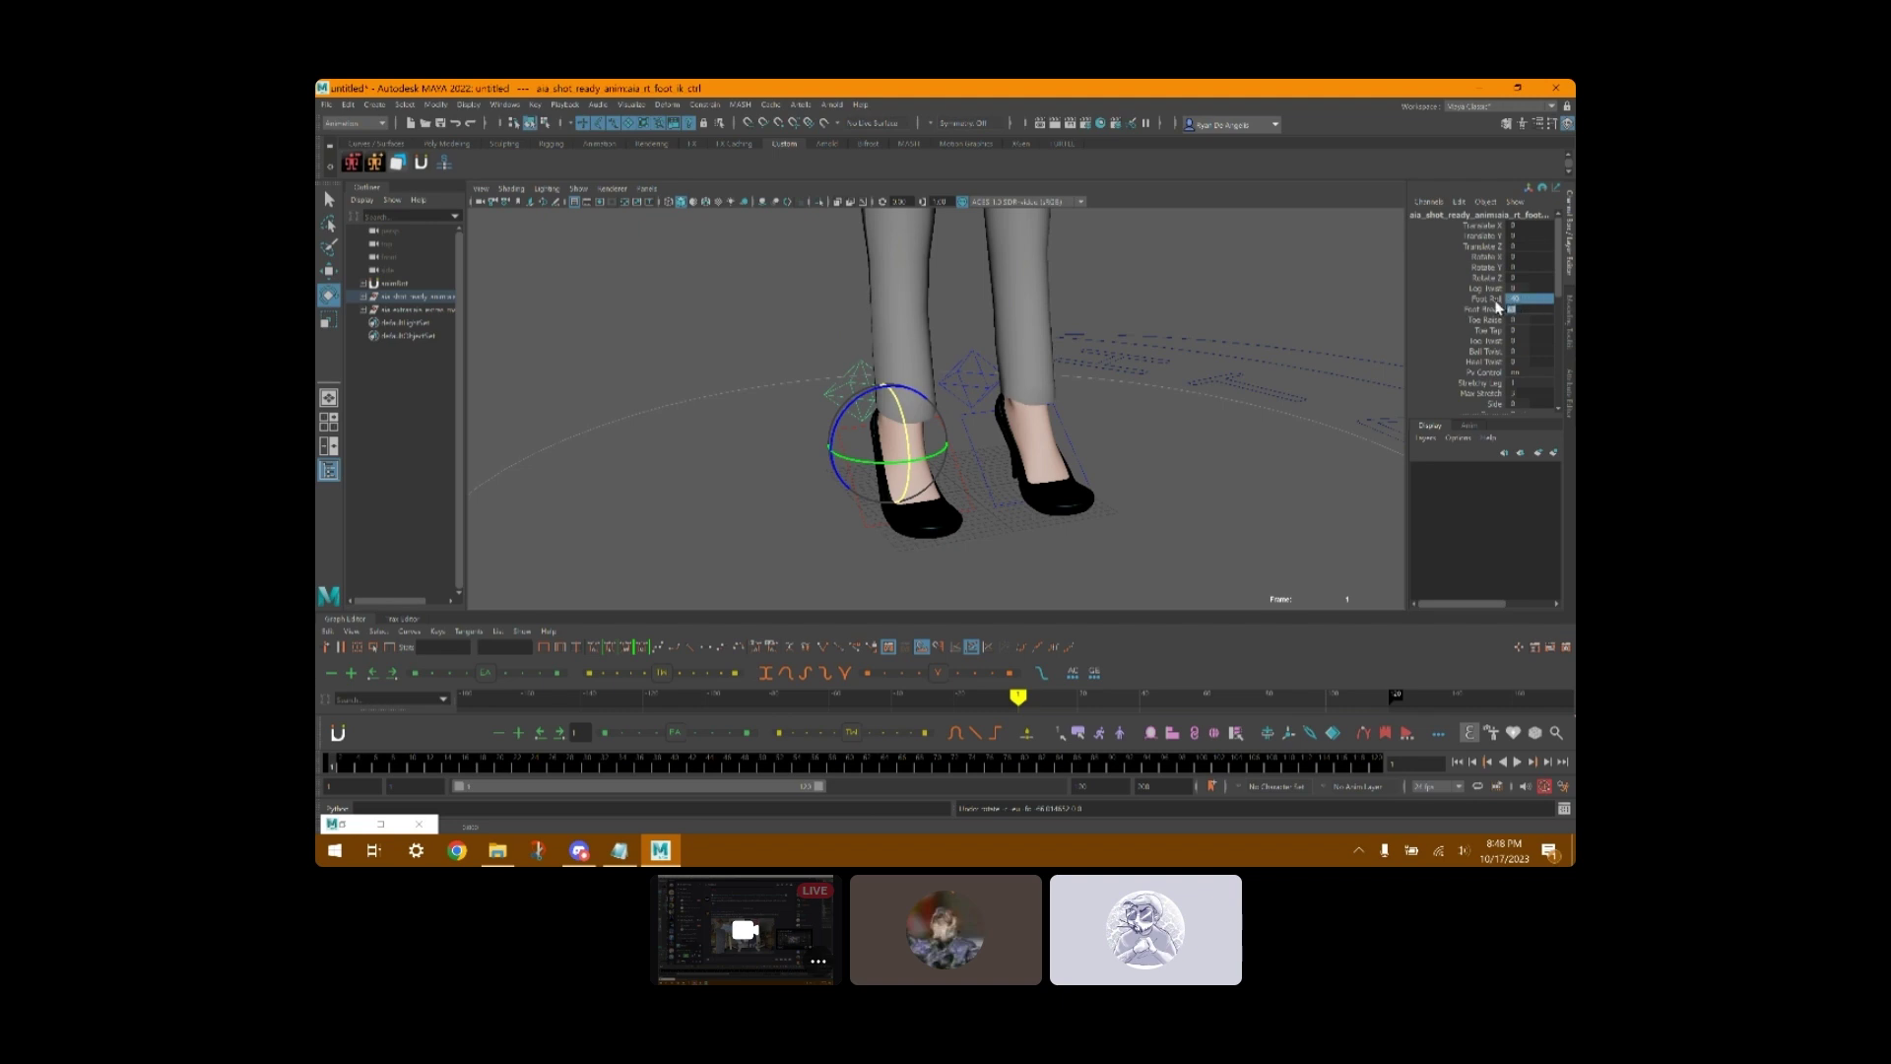
- Vary the right foot's Foot Roll to test how the high heel deforms, and undo the change
{"action": "left_click", "coordinate": [1501, 299]}
{"action": "middle_click_drag", "start_coordinate": [935, 290], "coordinate": [1035, 290]}
{"action": "key", "text": "ctrl+z"}
{"action": "right_click_drag", "start_coordinate": [1153, 421], "coordinate": [1068, 415], "text": "alt"}
{"action": "middle_click_drag", "start_coordinate": [1068, 416], "coordinate": [1142, 416], "text": "alt"}
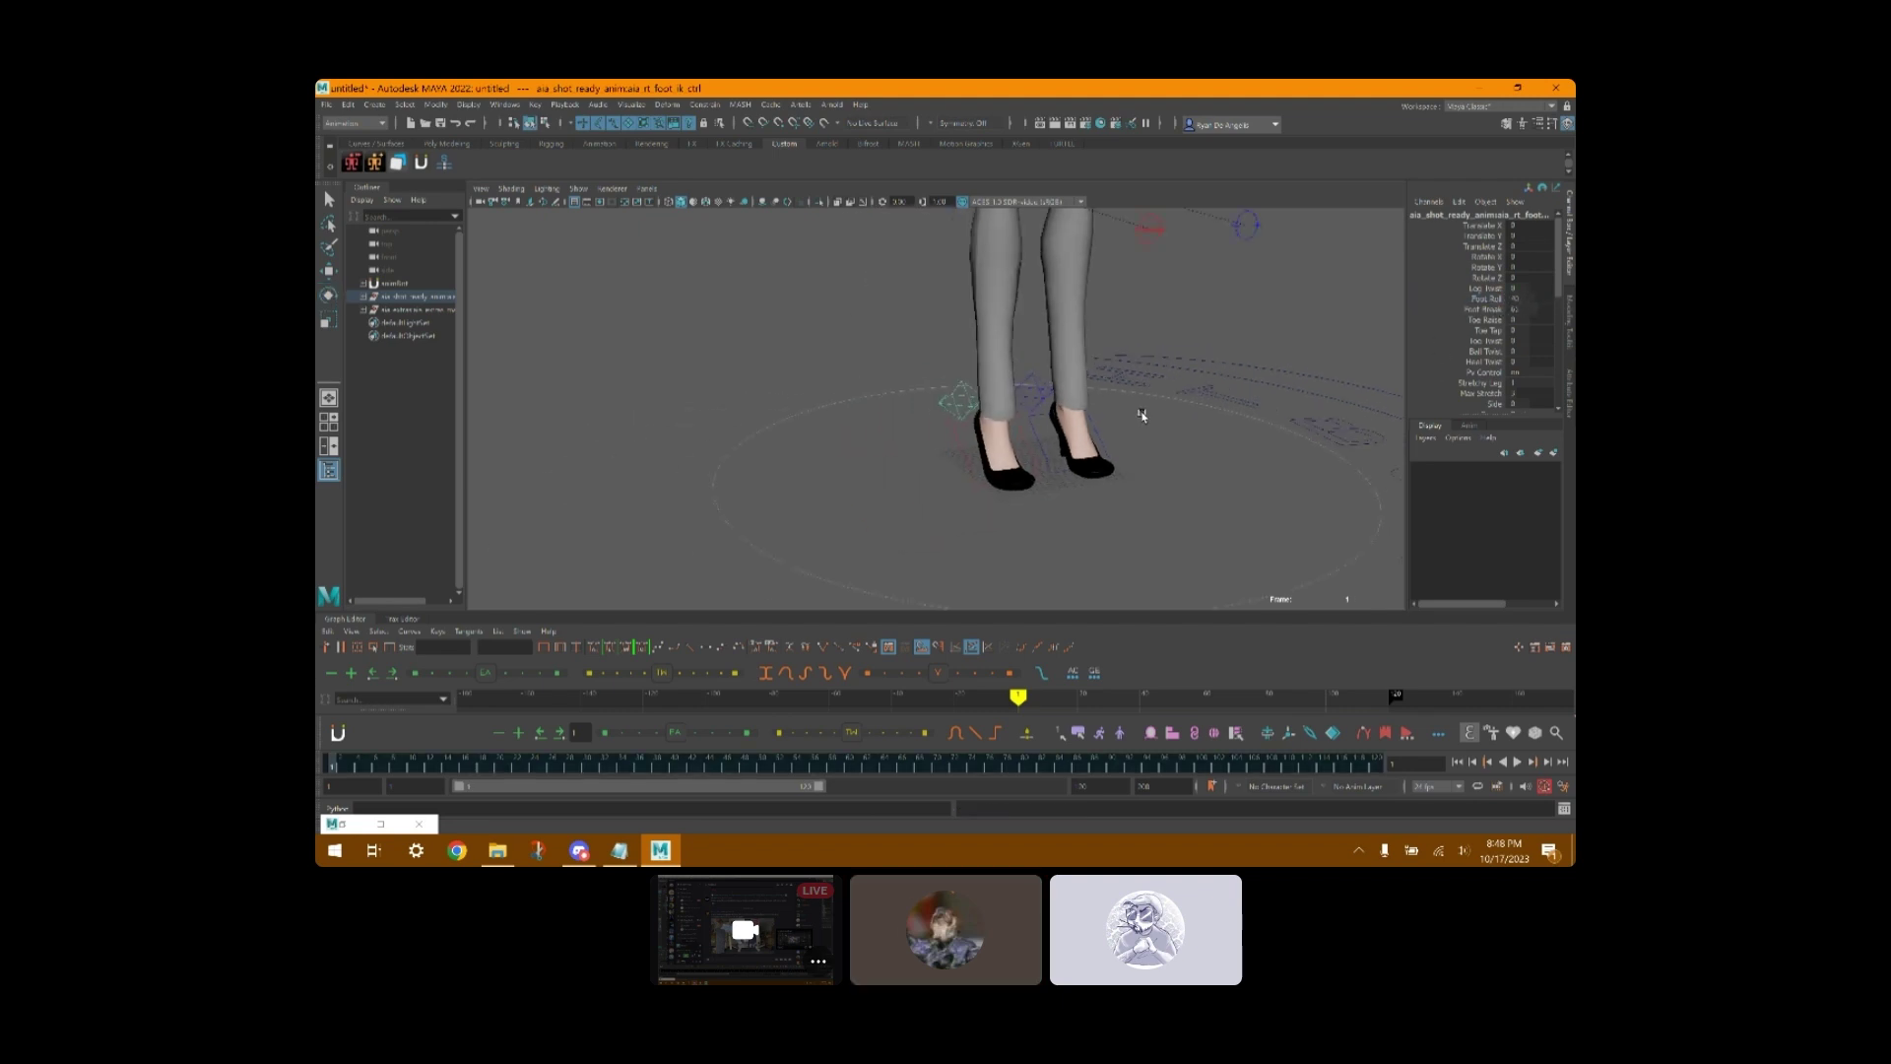
{"action": "scroll", "coordinate": [1180, 396], "scroll_direction": "down", "scroll_amount": 8}
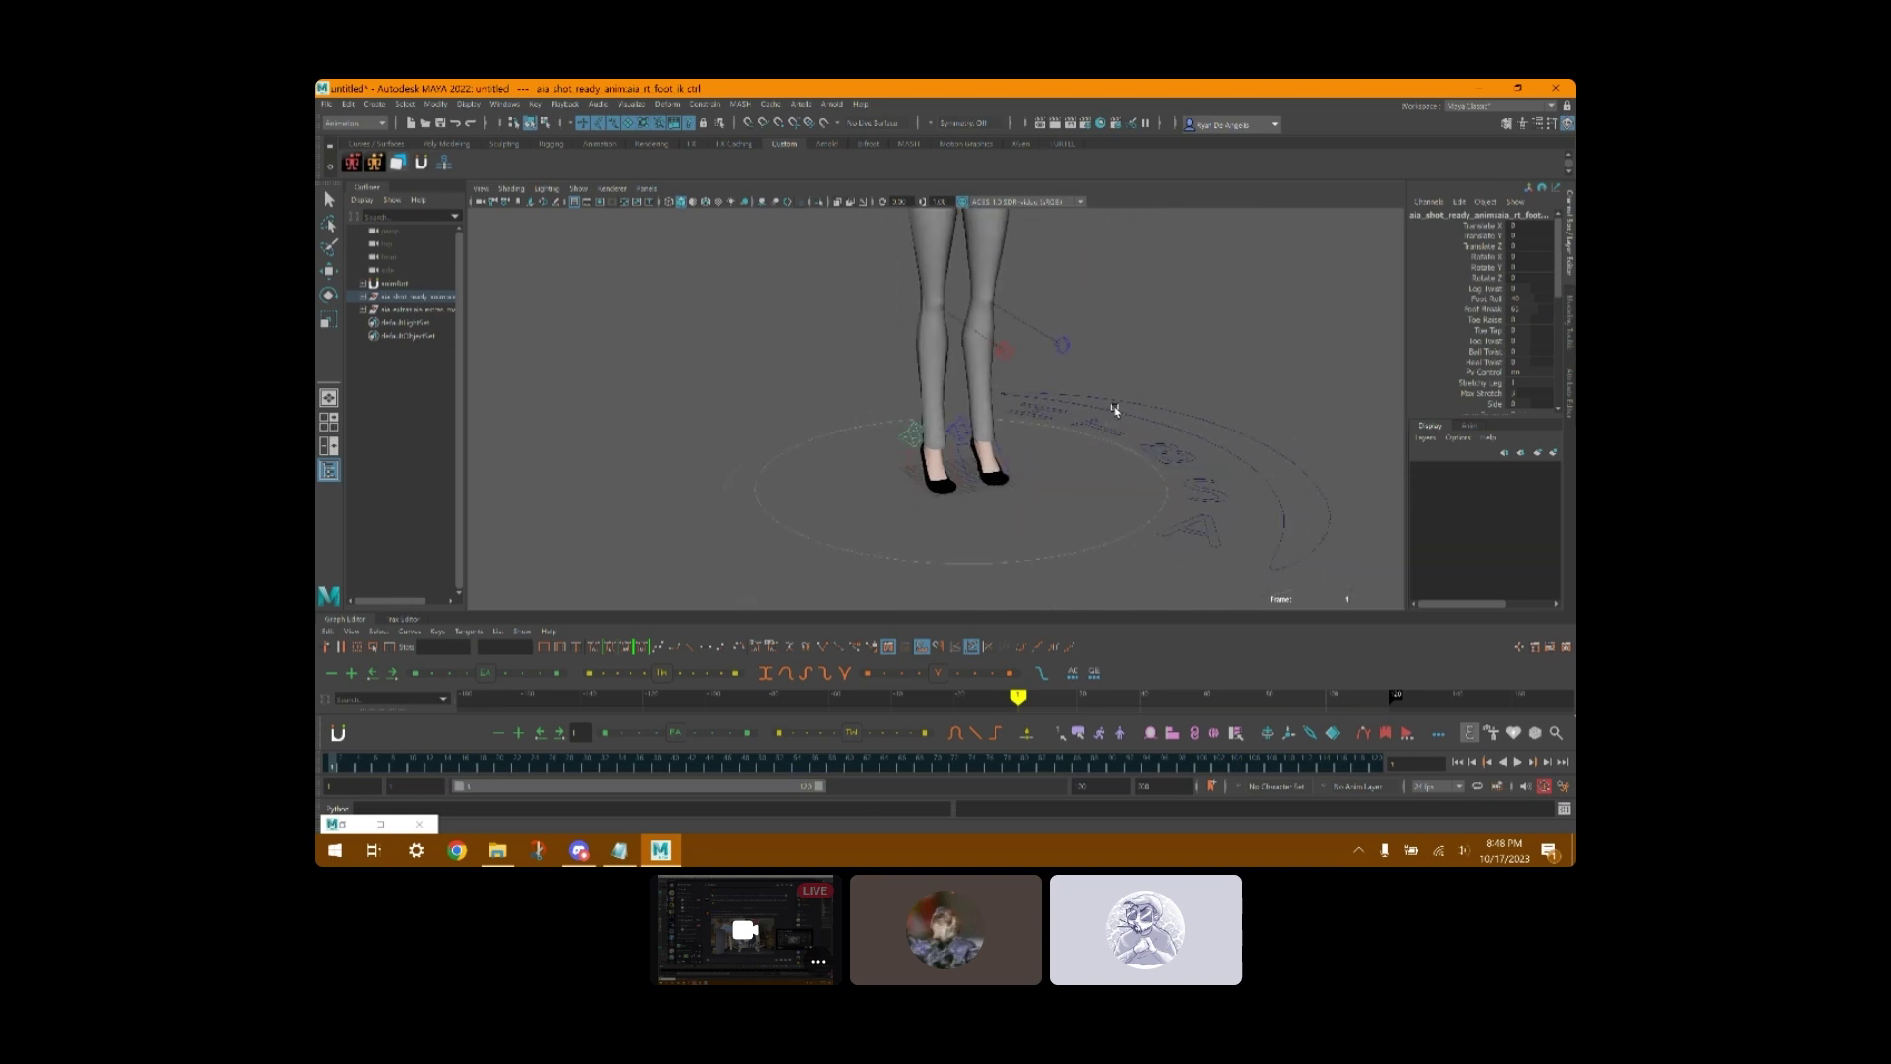
- Expand the aia_extras master group in the Outliner down to its individual hairstyle groups
{"action": "scroll", "coordinate": [1064, 437], "scroll_direction": "up", "scroll_amount": 3}
{"action": "middle_click_drag", "start_coordinate": [1071, 417], "coordinate": [1065, 461], "text": "alt"}
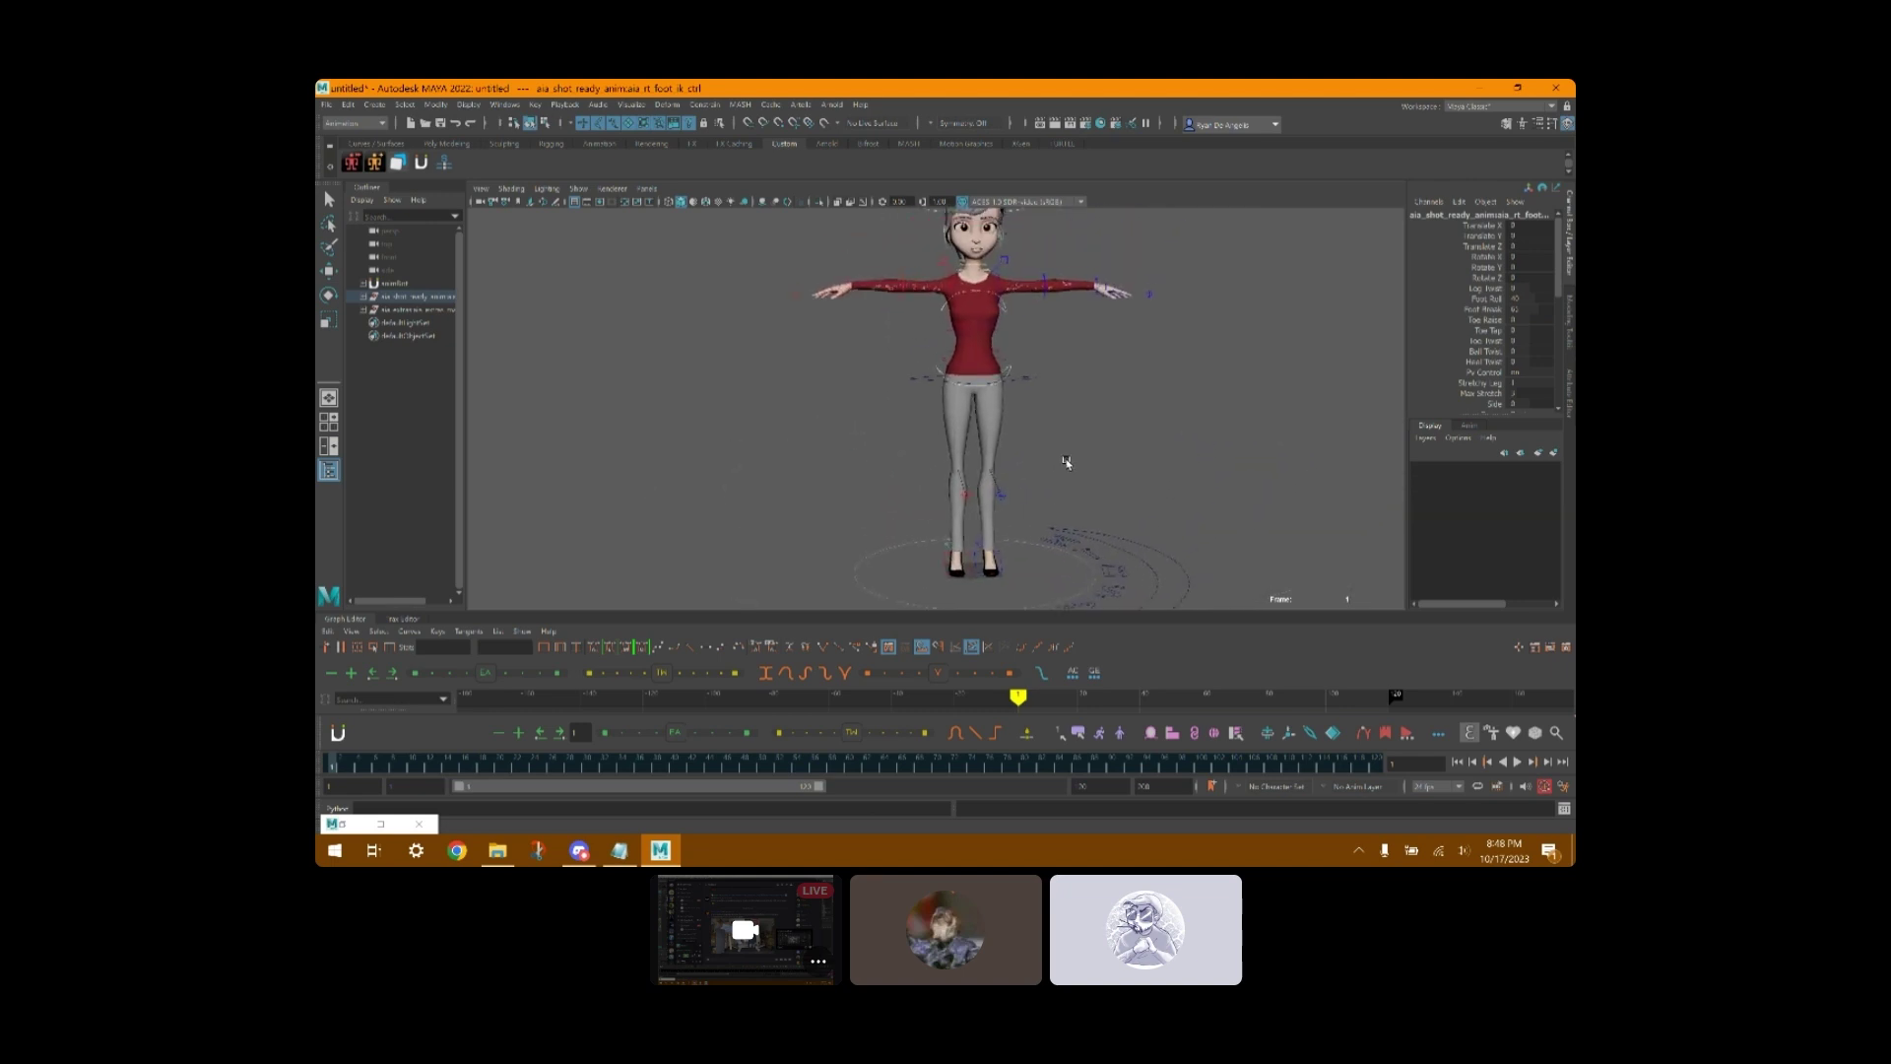
{"action": "left_click", "coordinate": [1095, 440]}
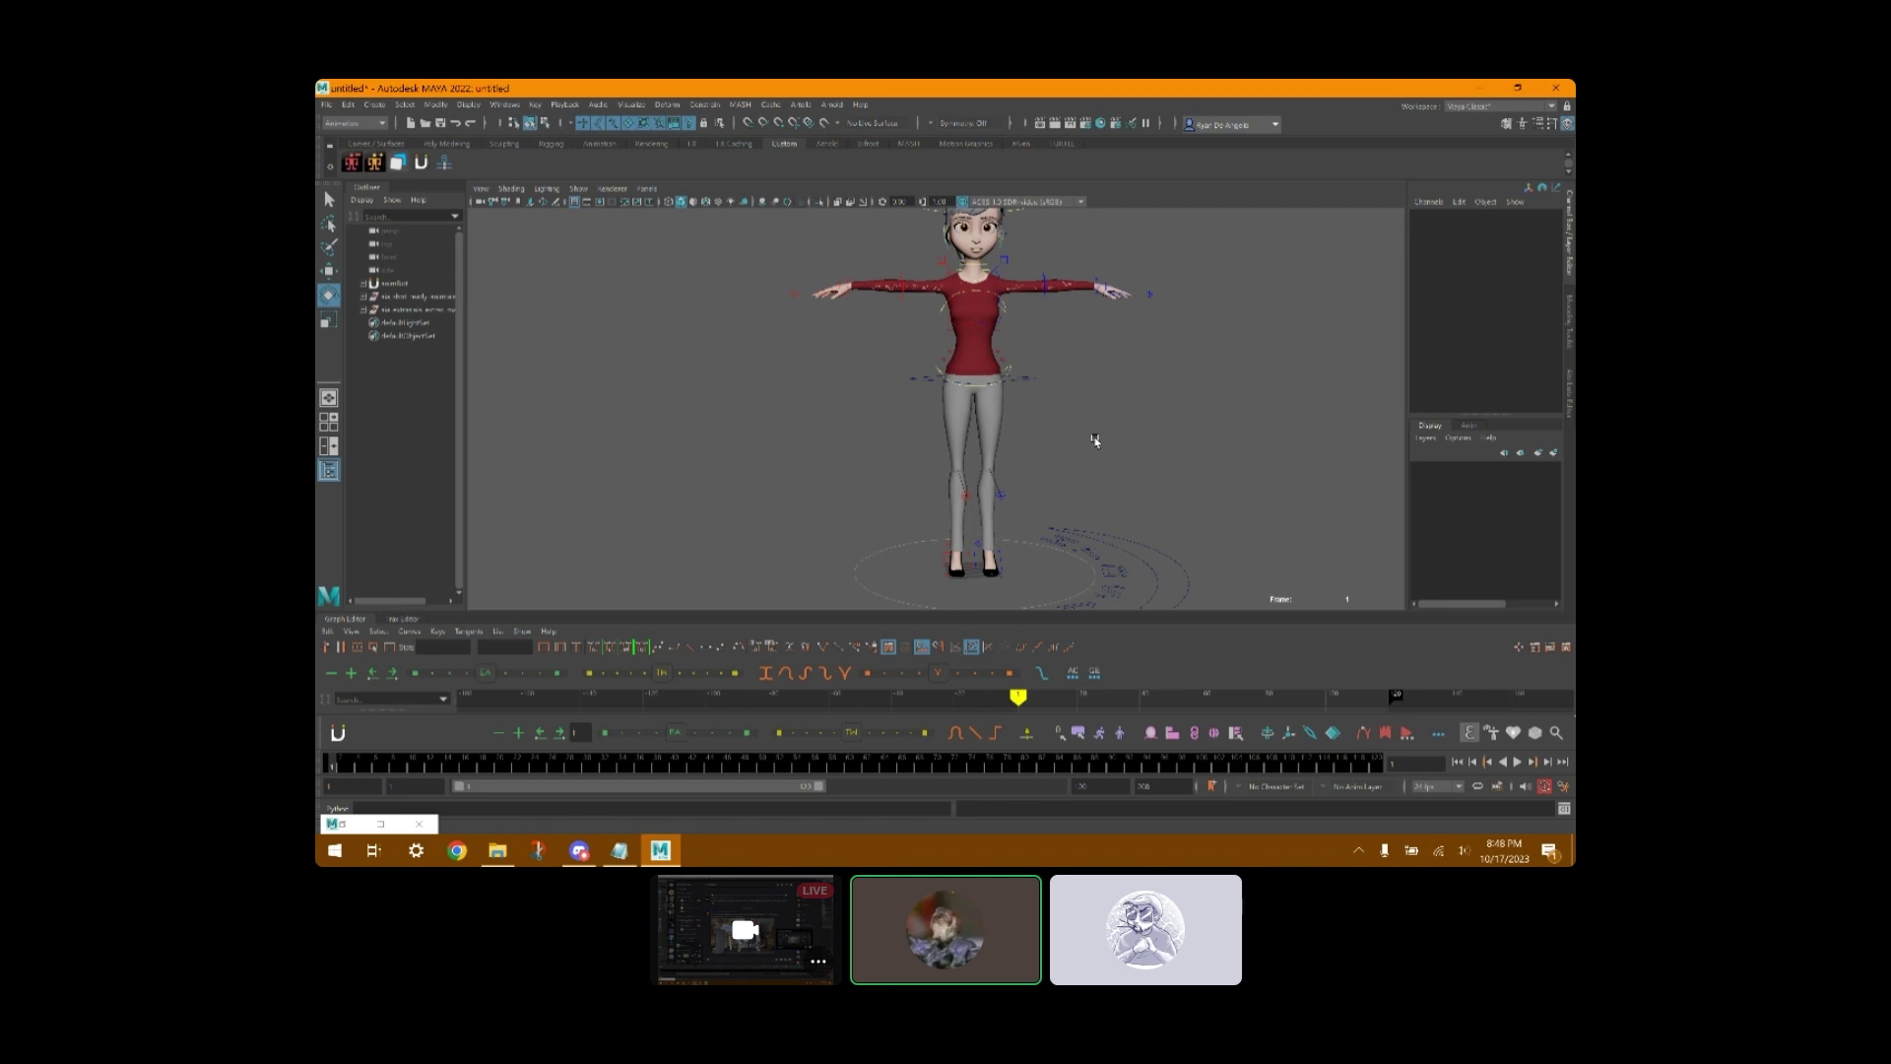
{"action": "left_click", "coordinate": [374, 310]}
{"action": "left_click", "coordinate": [362, 312]}
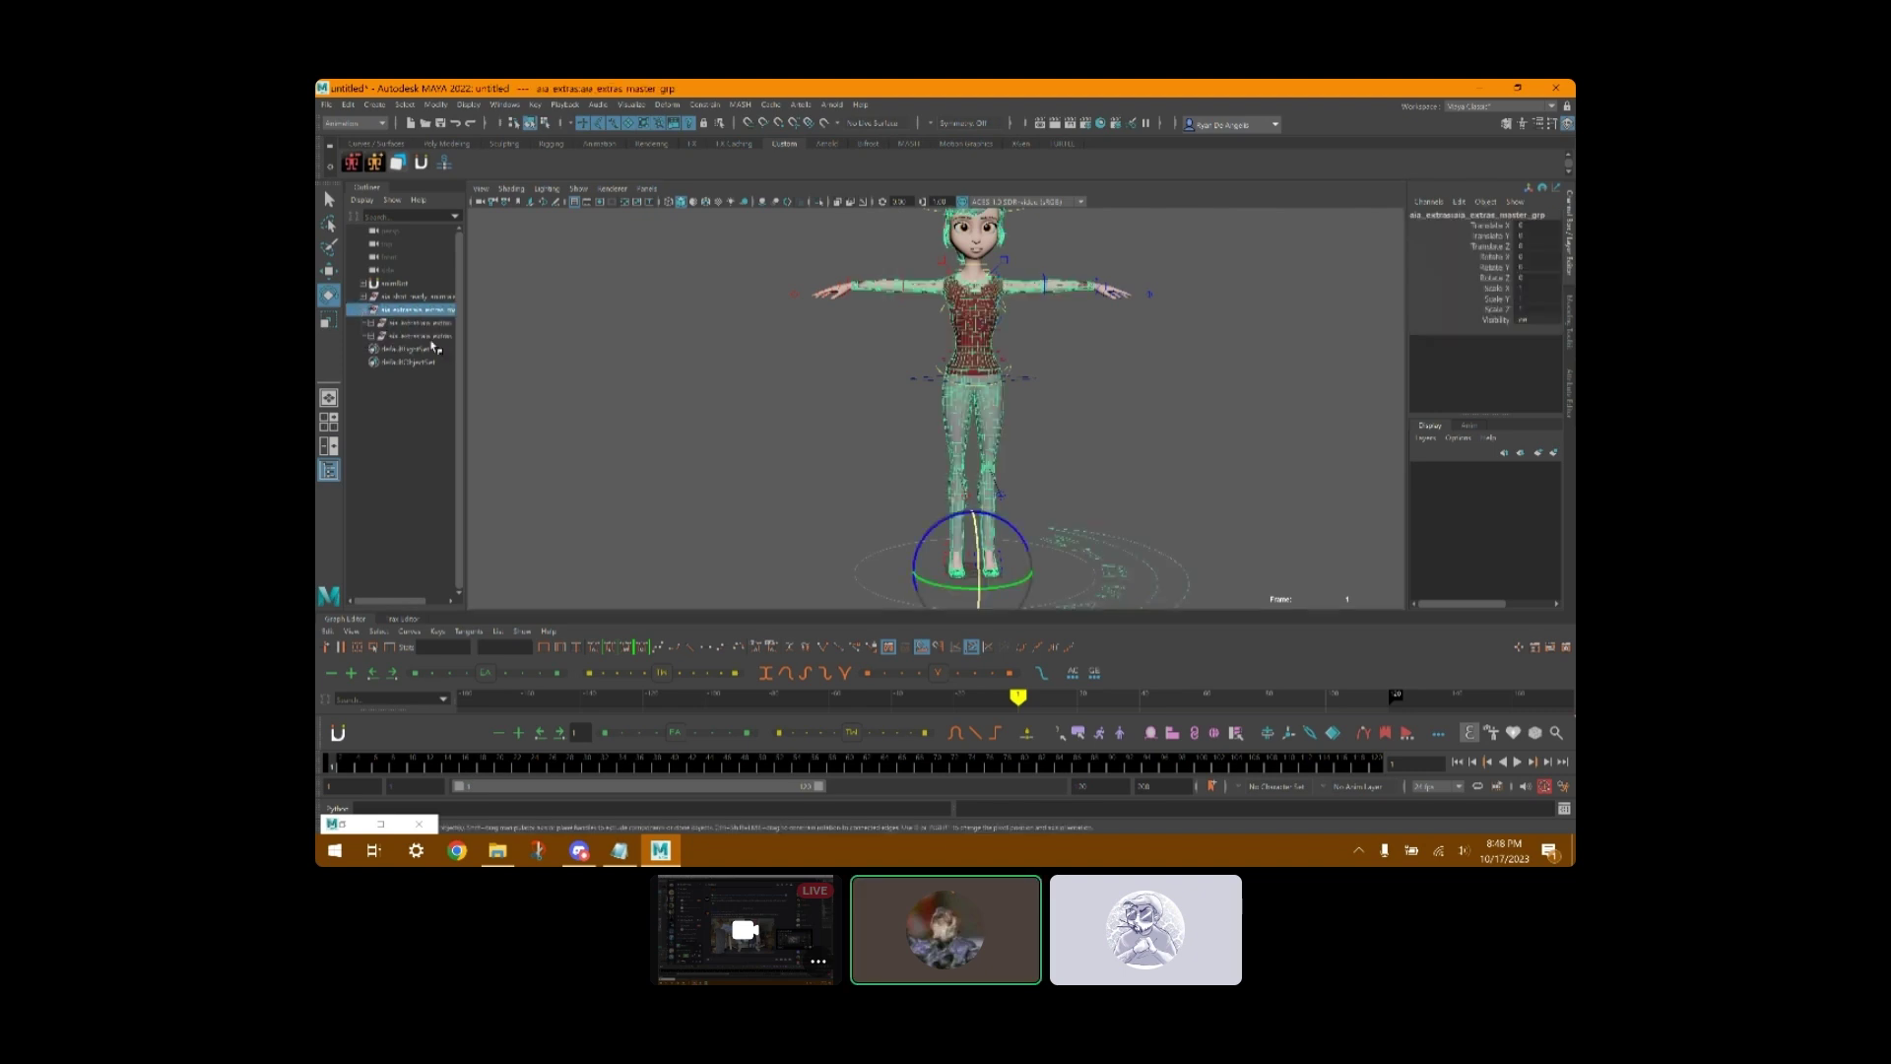
{"action": "left_click", "coordinate": [390, 324]}
{"action": "left_click", "coordinate": [369, 337]}
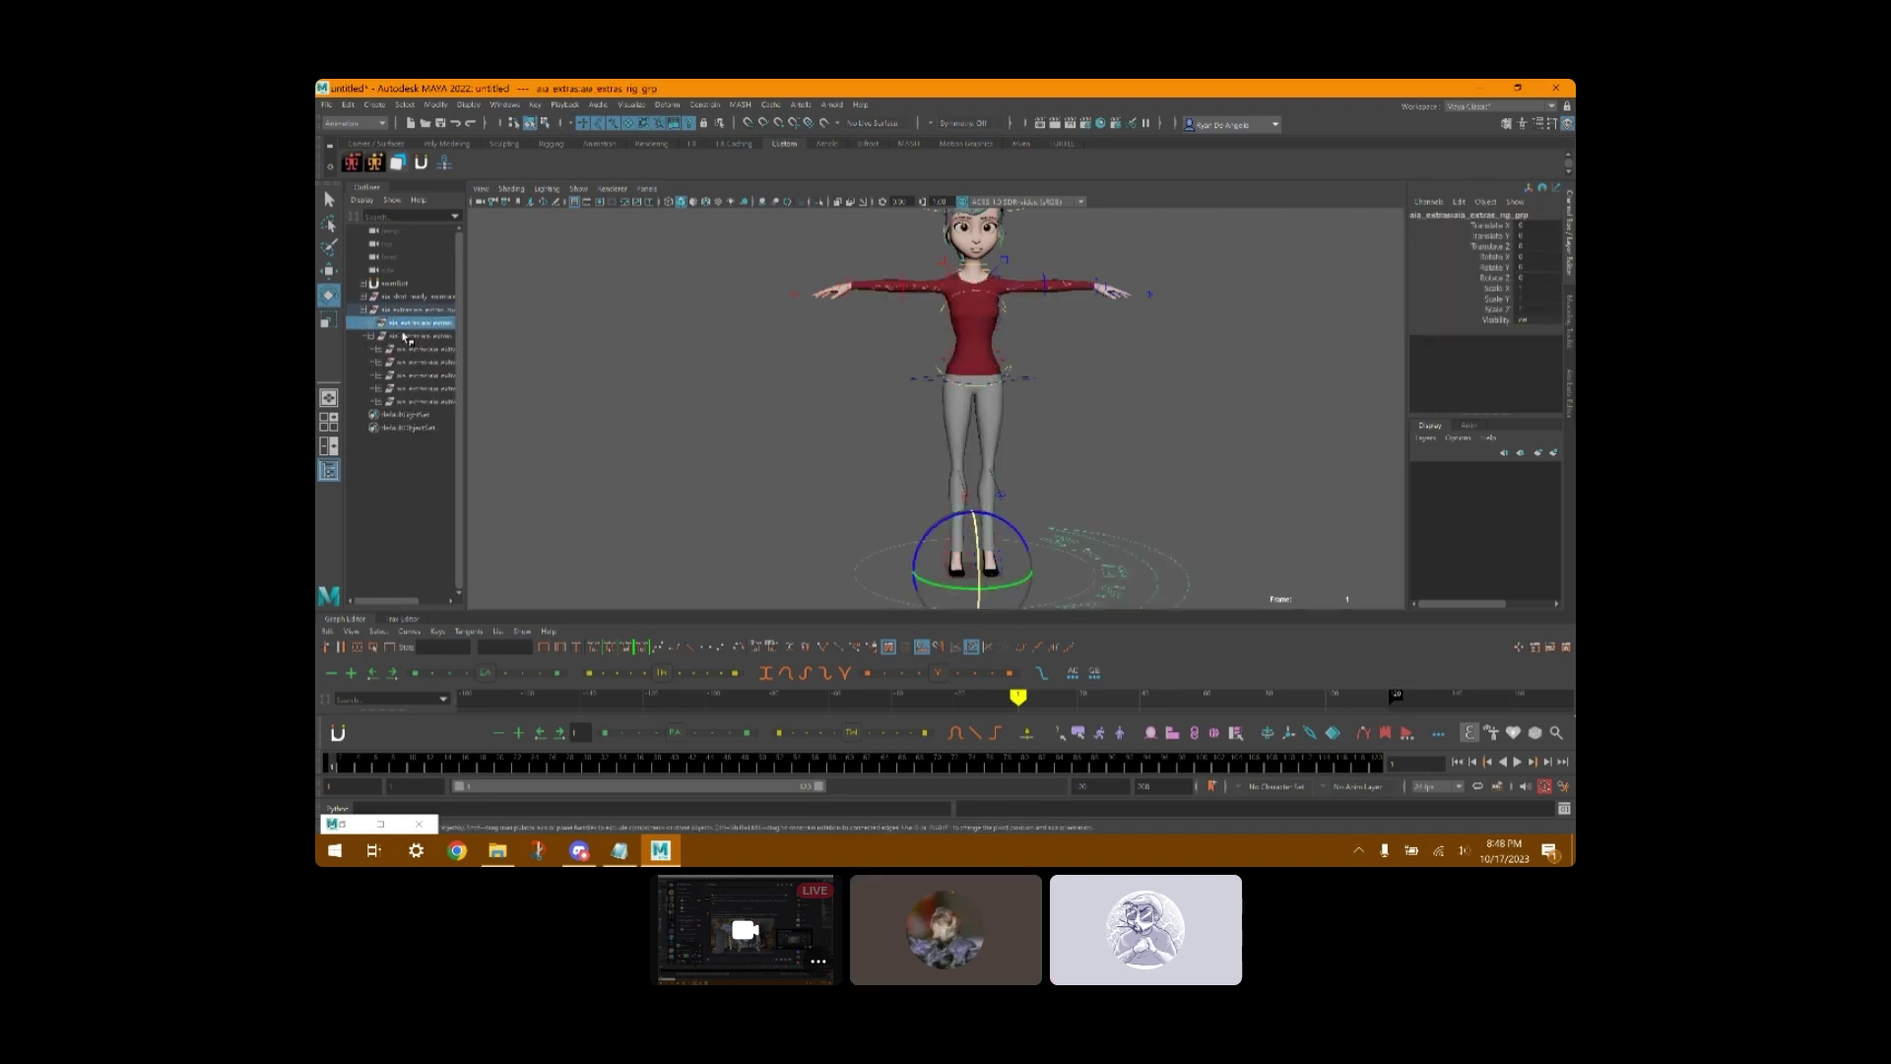
{"action": "left_click", "coordinate": [386, 351]}
{"action": "left_click", "coordinate": [379, 351]}
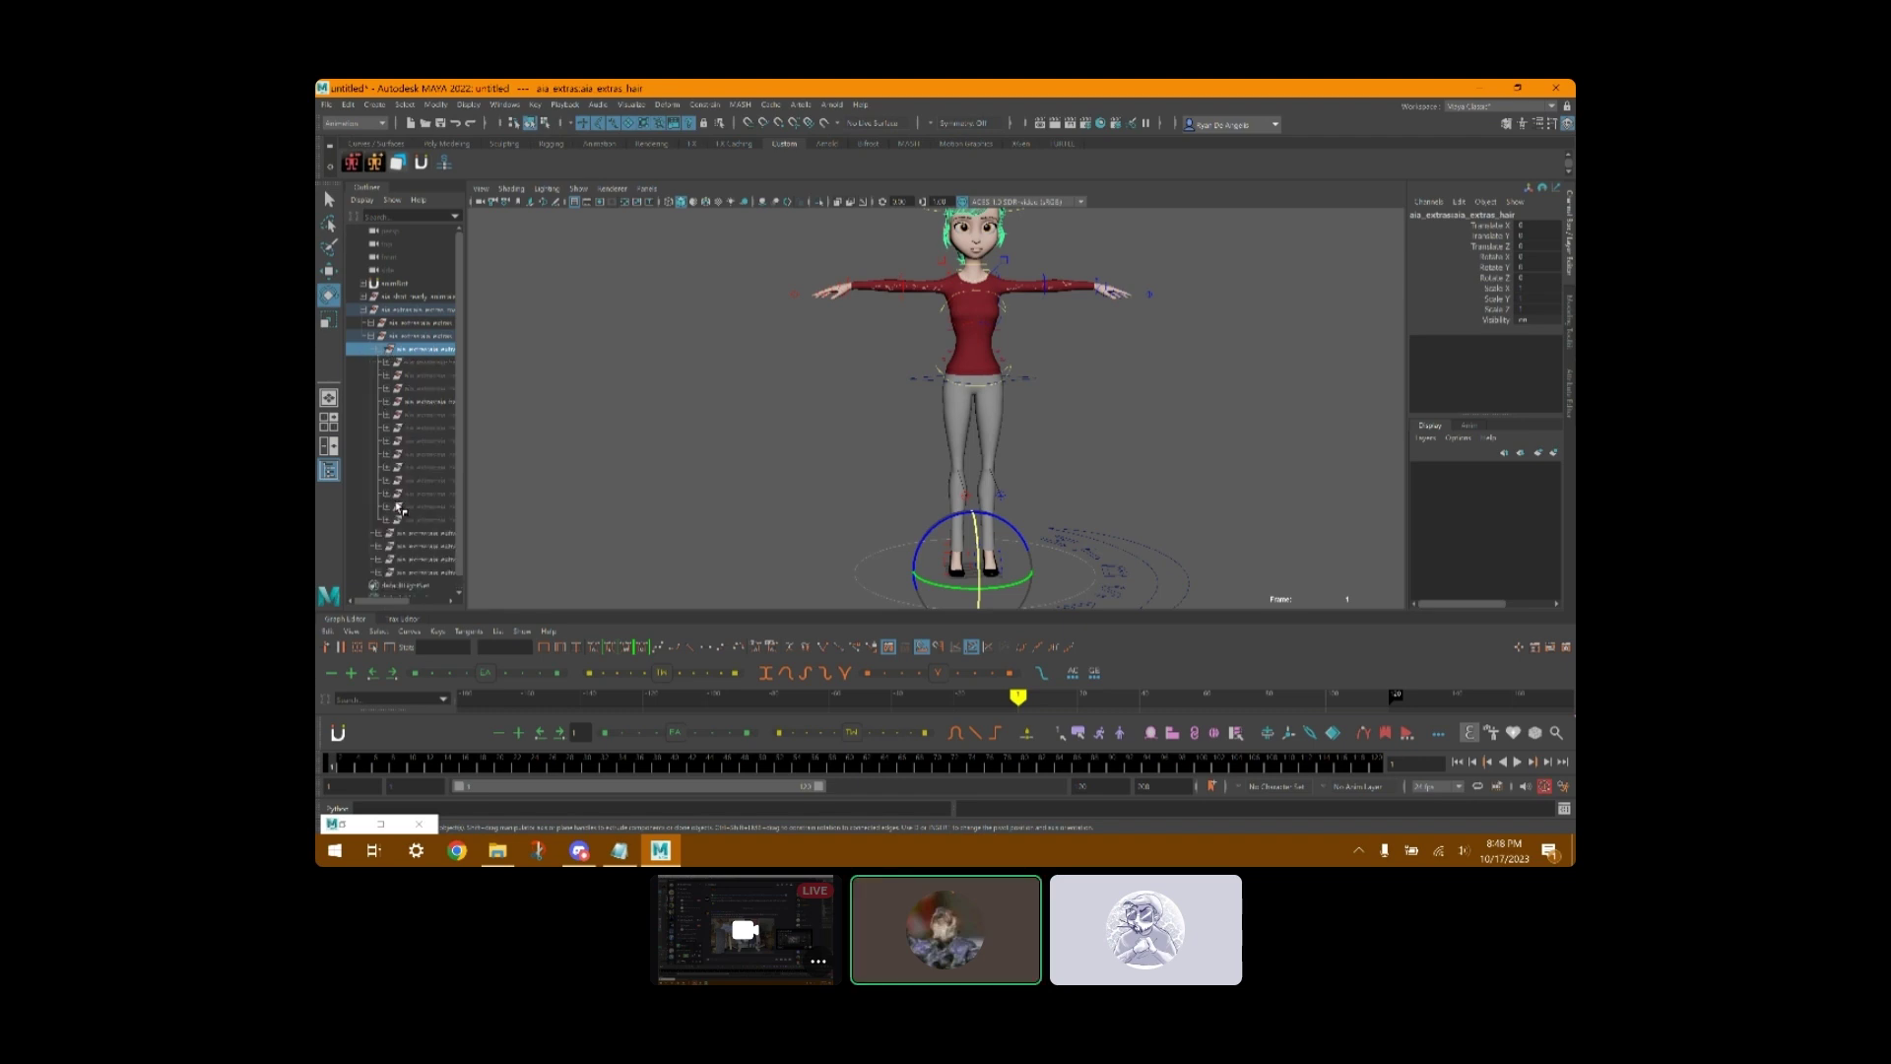
- Expand the remaining aia_extras subgroups in the Outliner to list their clothing and shoe groups
{"action": "scroll", "coordinate": [389, 419], "scroll_direction": "down", "scroll_amount": 1}
{"action": "left_click", "coordinate": [379, 547]}
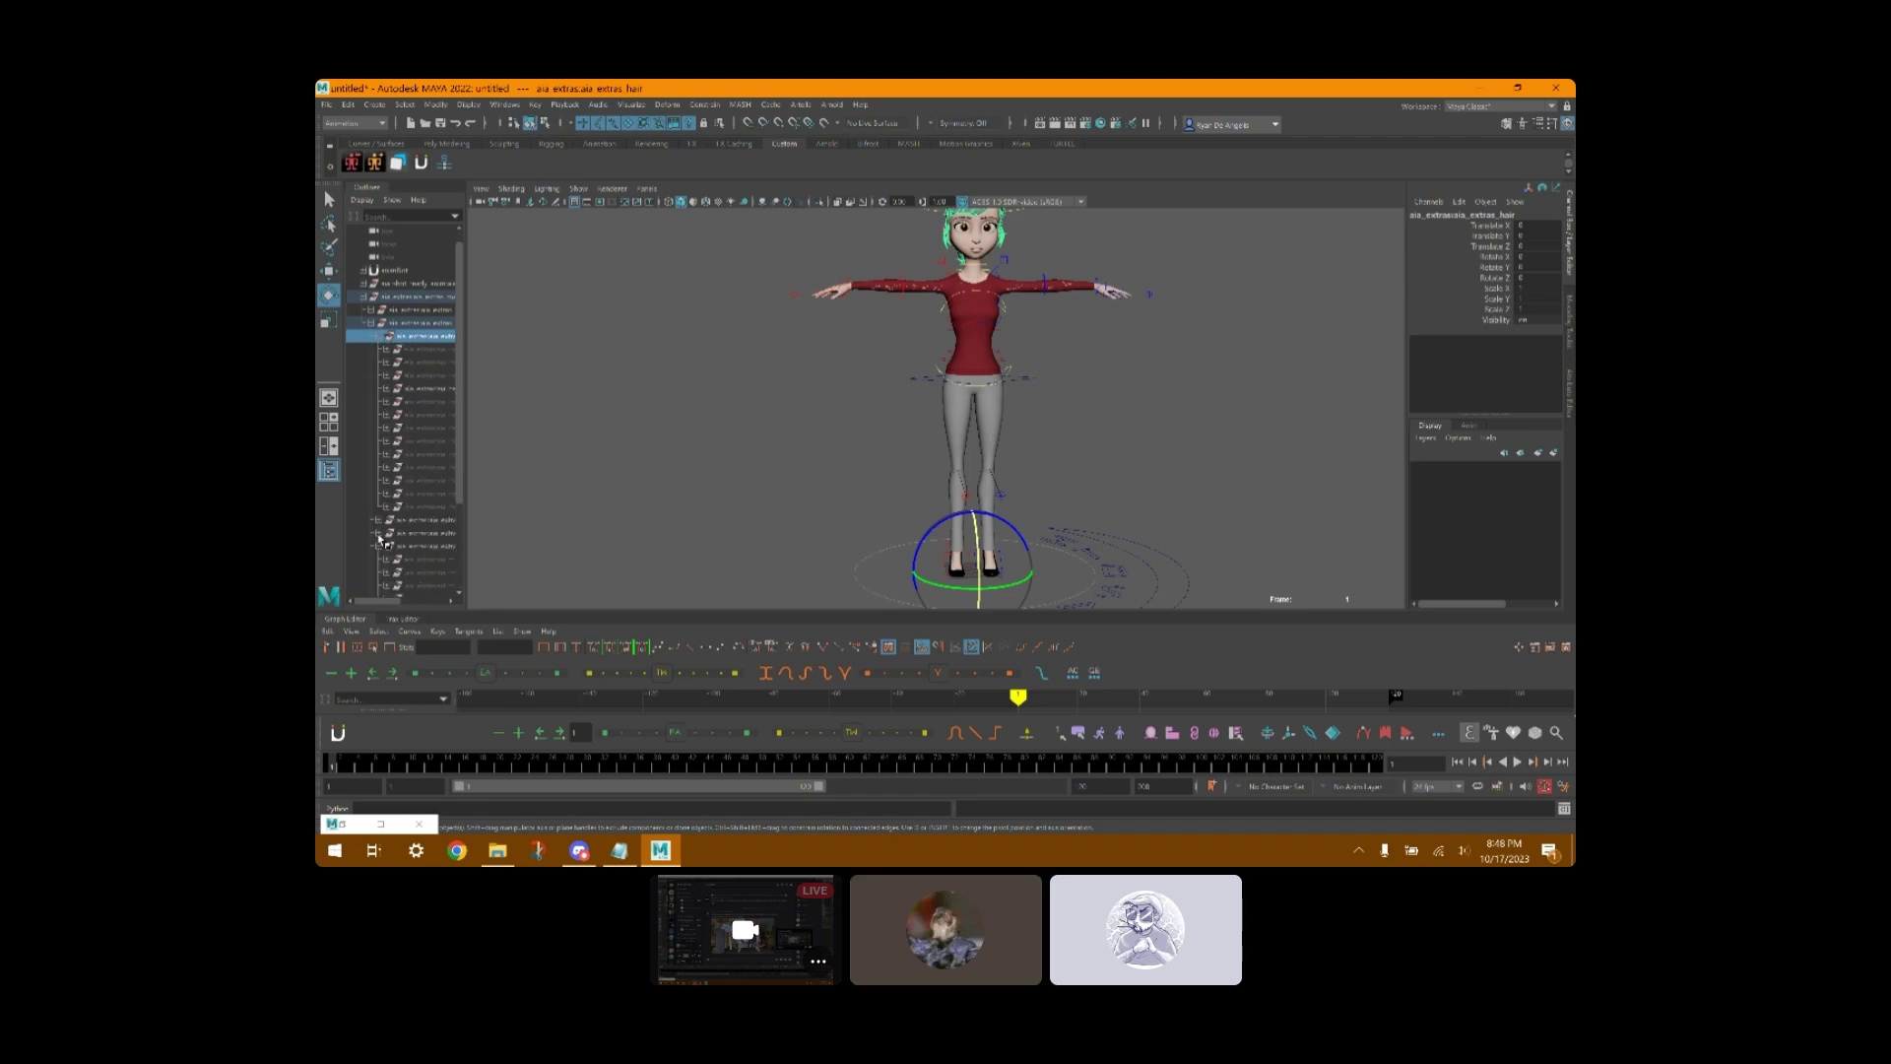
{"action": "left_click", "coordinate": [379, 532]}
{"action": "left_click", "coordinate": [378, 520]}
{"action": "scroll", "coordinate": [386, 521], "scroll_direction": "down", "scroll_amount": 3}
{"action": "scroll", "coordinate": [421, 406], "scroll_direction": "up", "scroll_amount": 3}
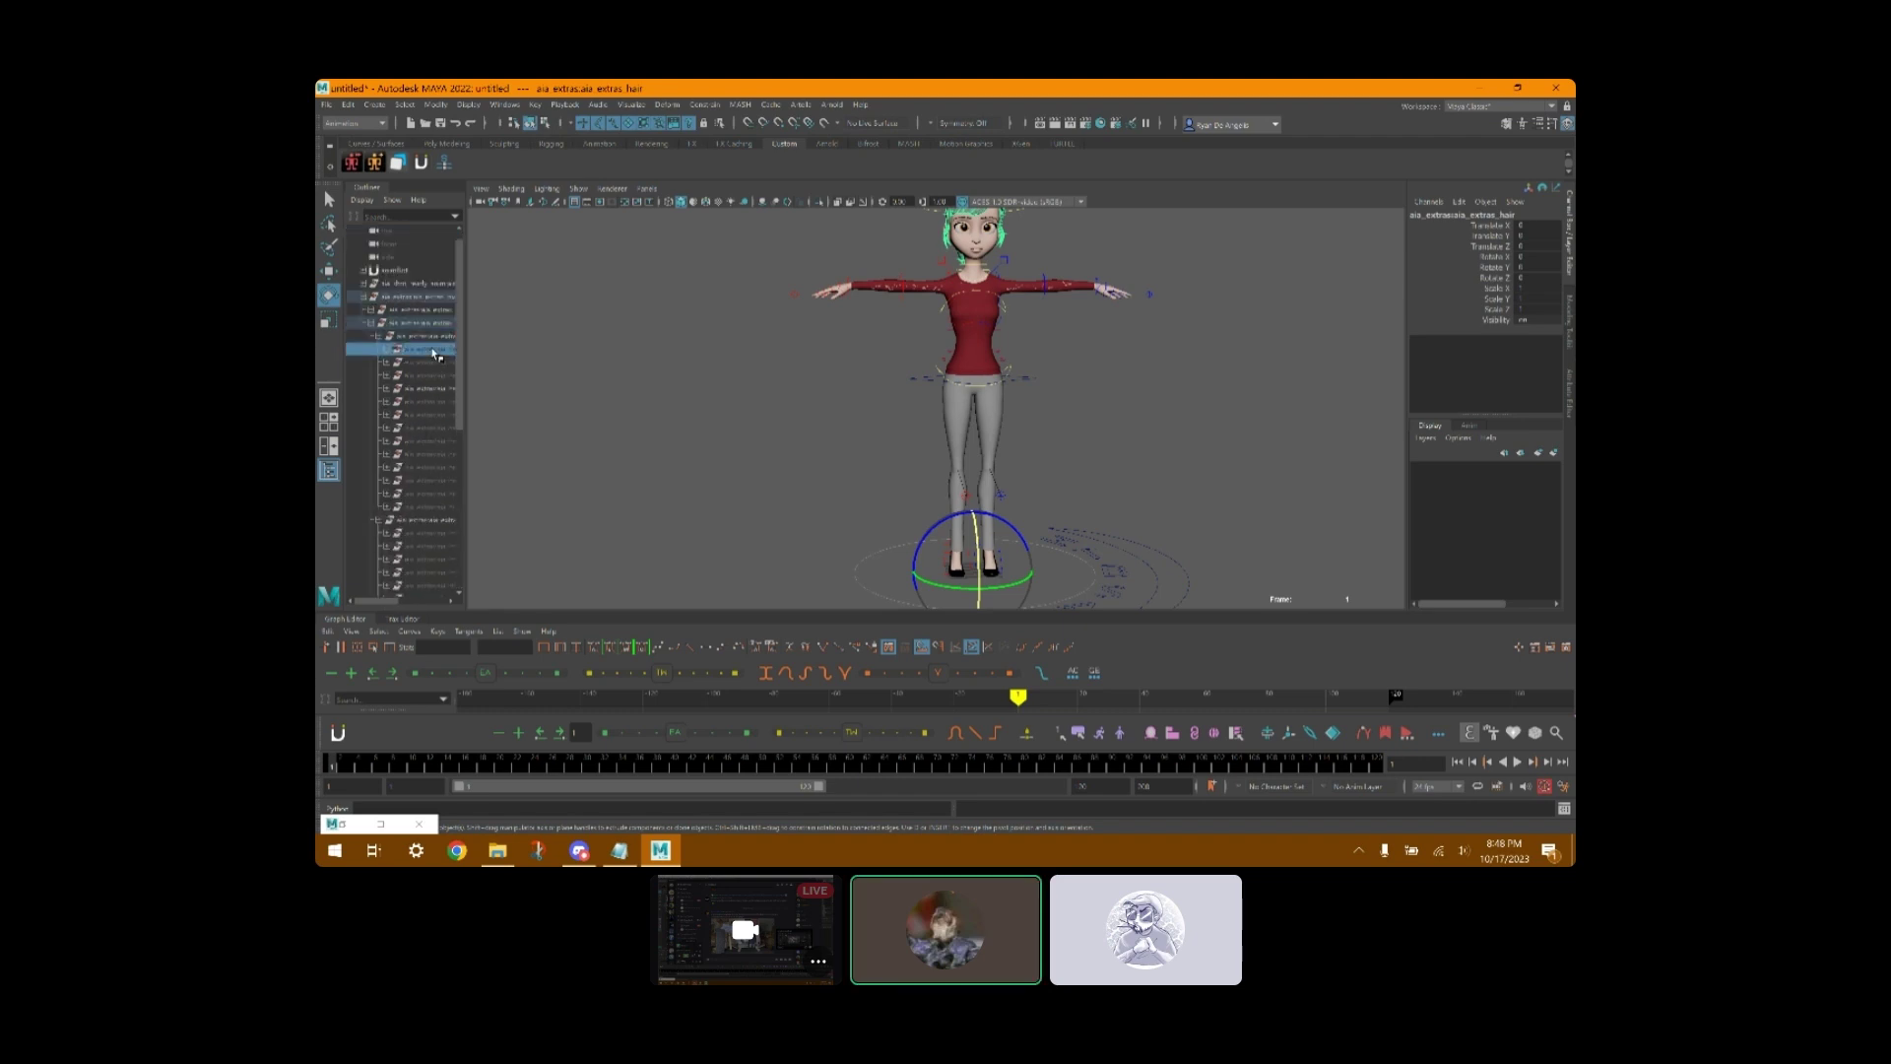
- Delete the unused, hidden hairstyle groups from aia_extras, keeping only the hair the character wears
{"action": "left_click", "coordinate": [434, 351]}
{"action": "left_click", "coordinate": [433, 377], "text": "shift"}
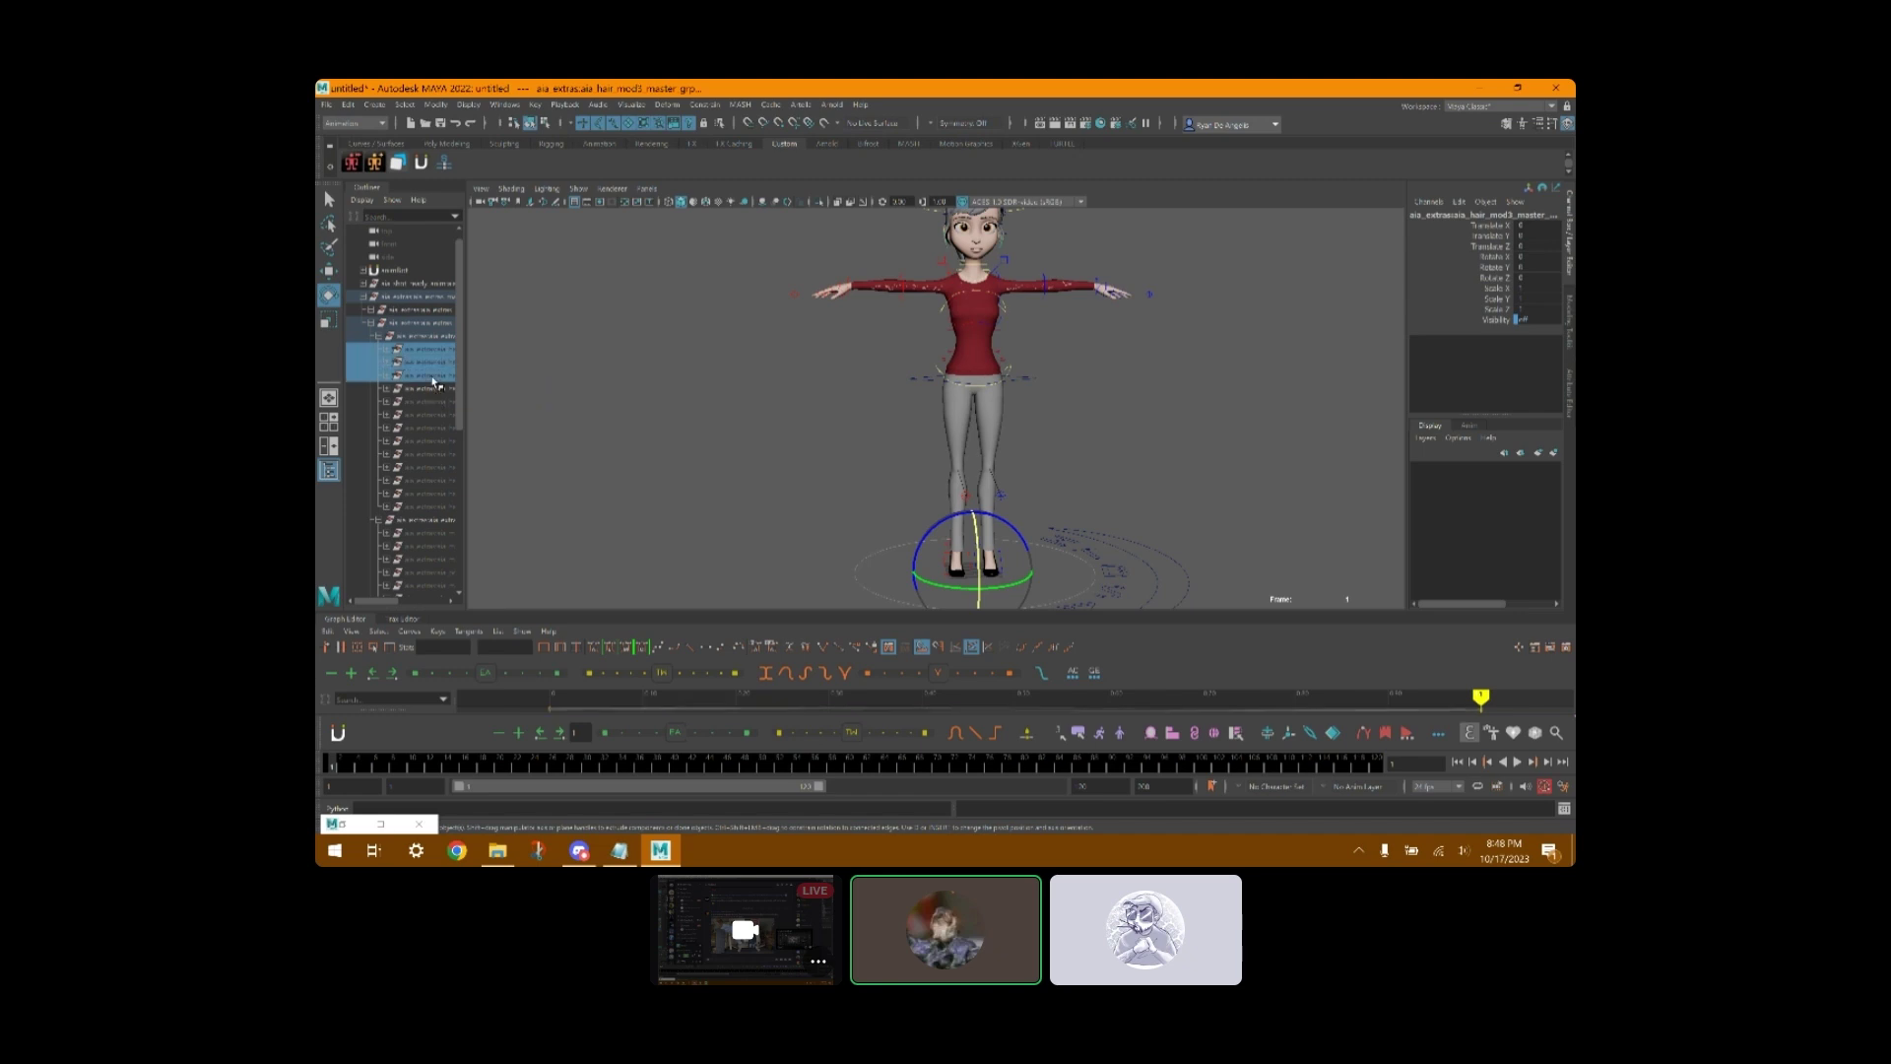
{"action": "key", "text": "Delete"}
{"action": "left_click", "coordinate": [433, 362]}
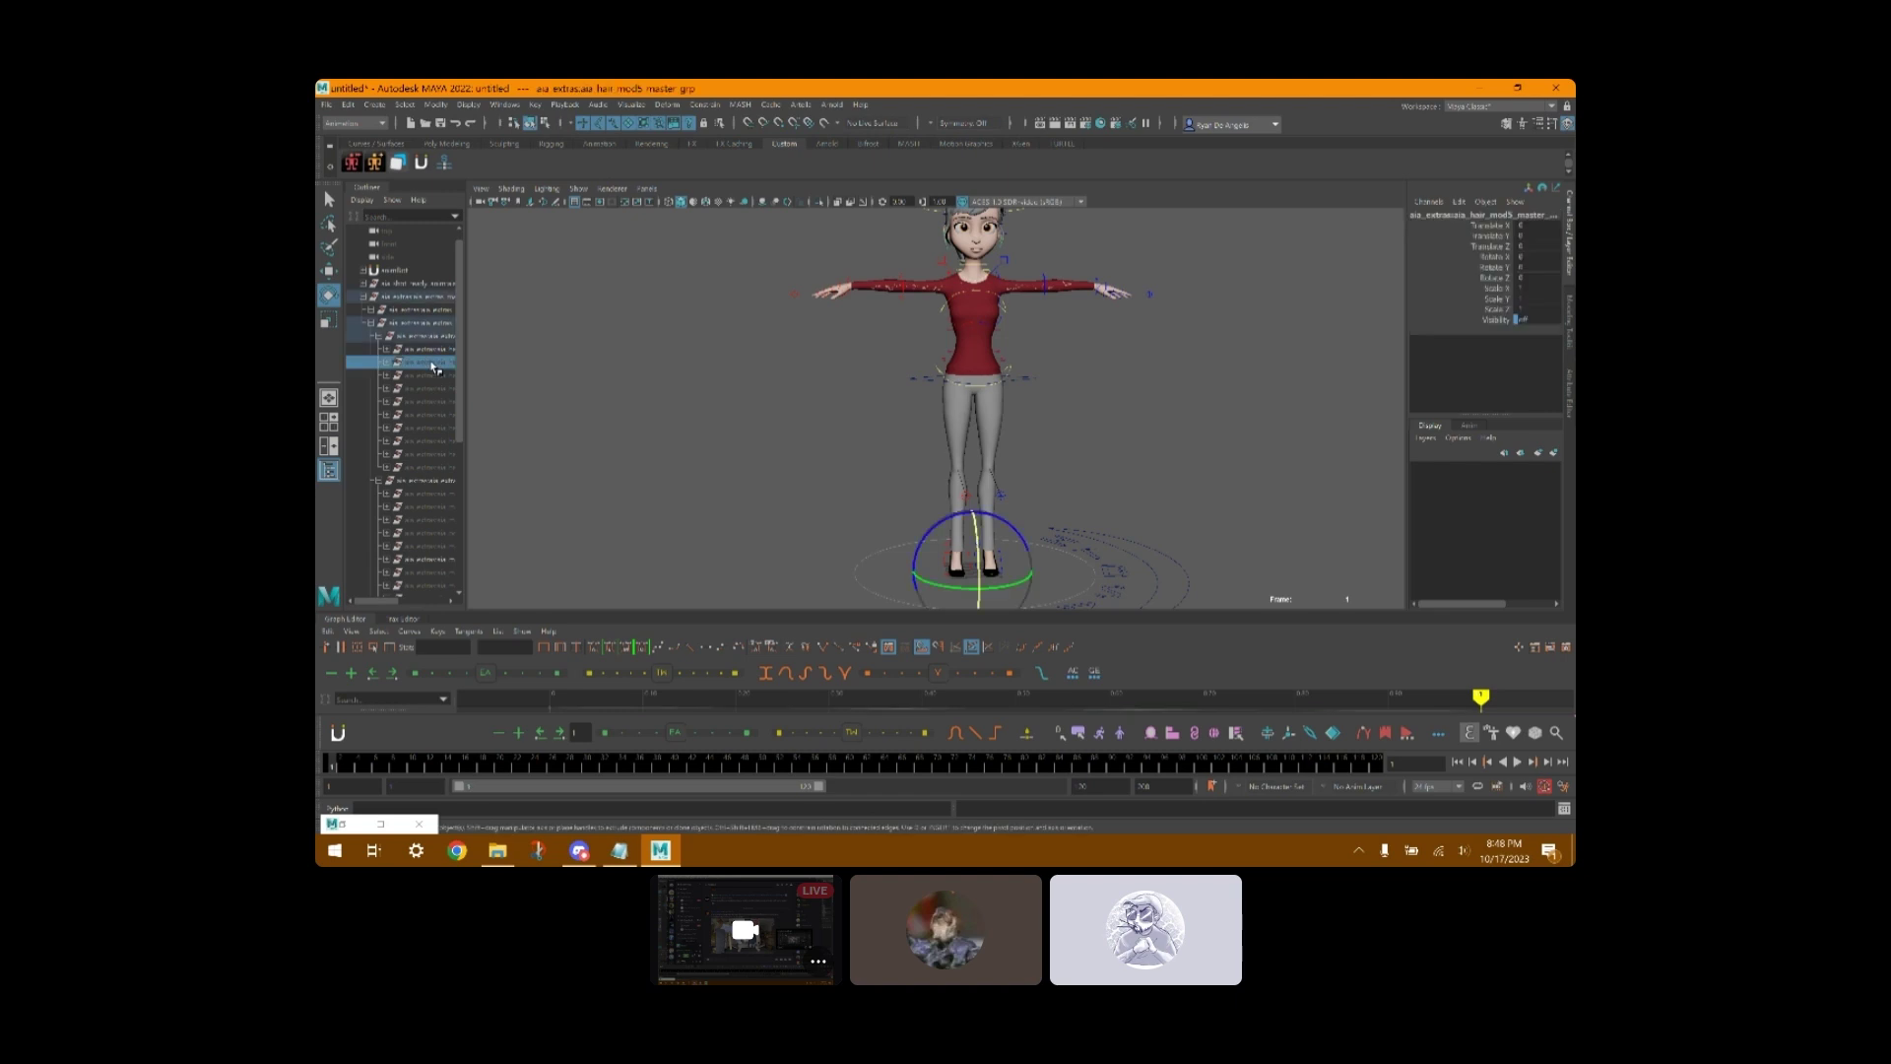
{"action": "left_click", "coordinate": [438, 469], "text": "shift"}
{"action": "key", "text": "Delete"}
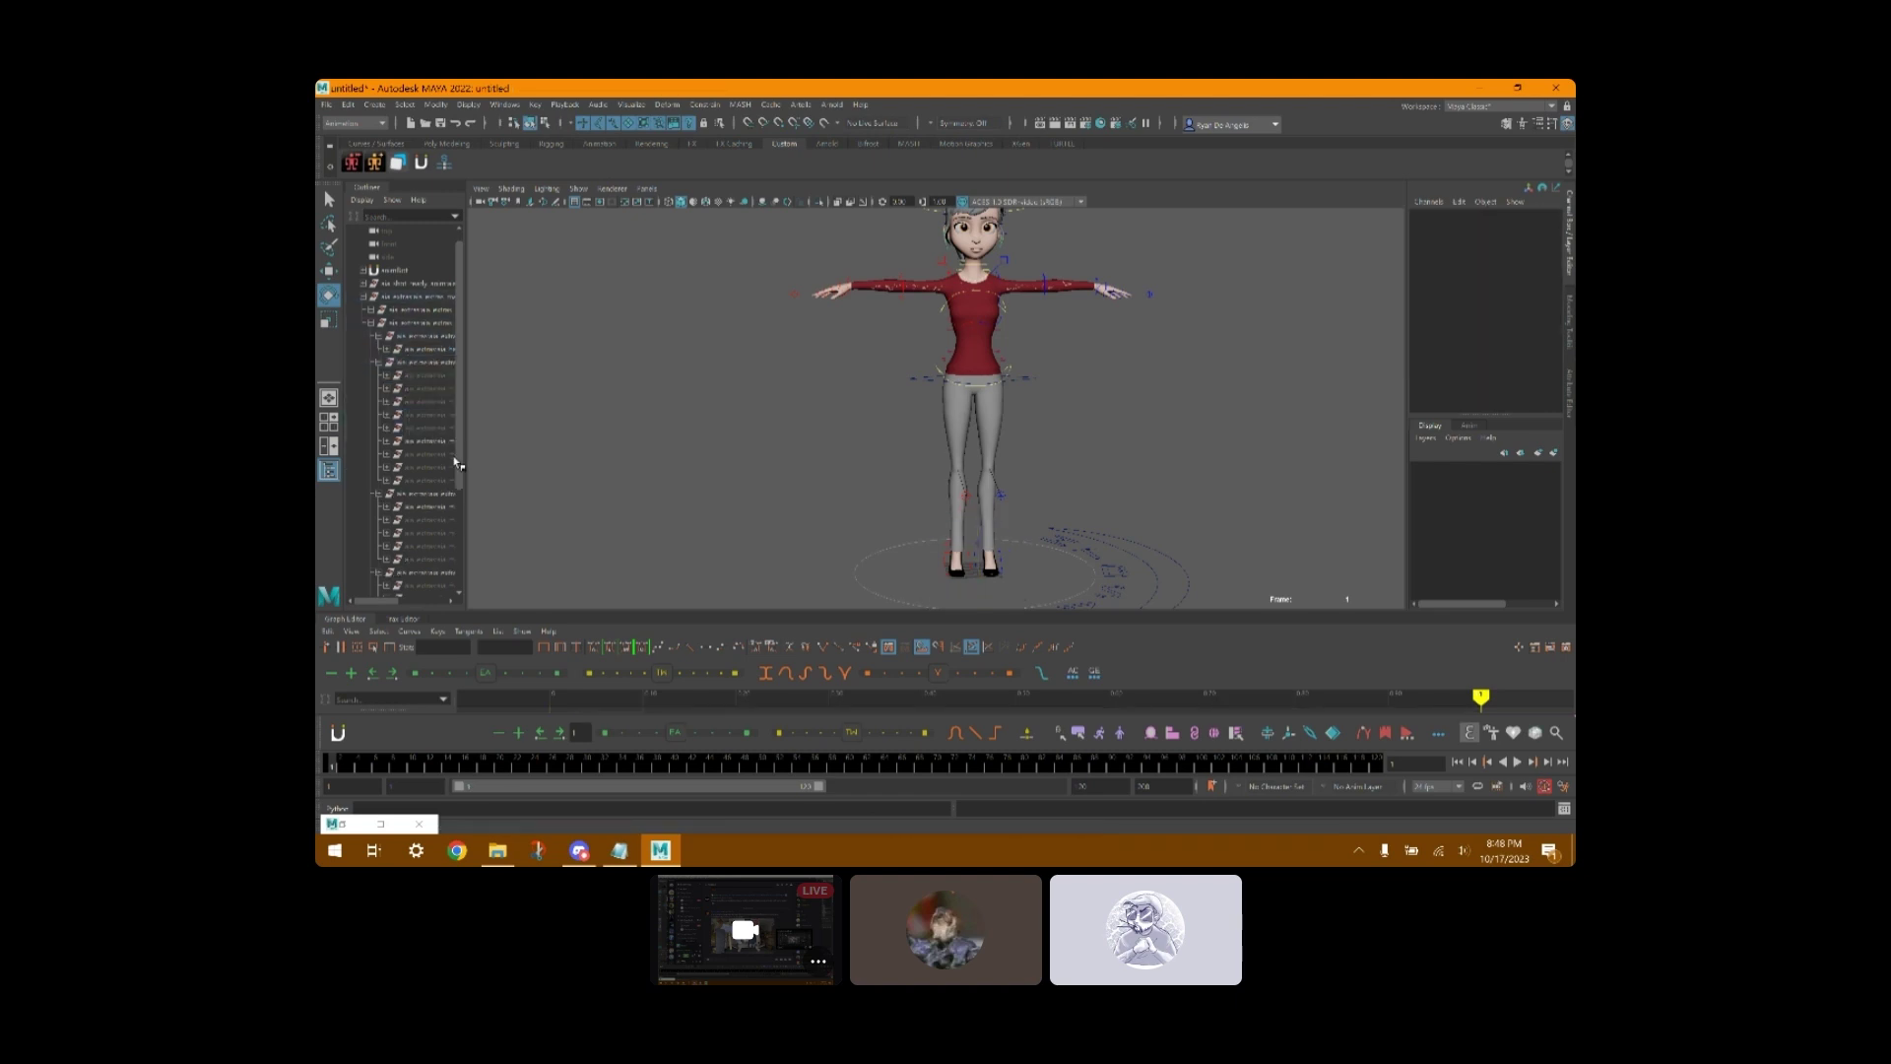
- Delete the unused, hidden shirt groups from aia_extras, keeping only the top the character wears
{"action": "left_click", "coordinate": [439, 376]}
{"action": "left_click", "coordinate": [440, 433], "text": "shift"}
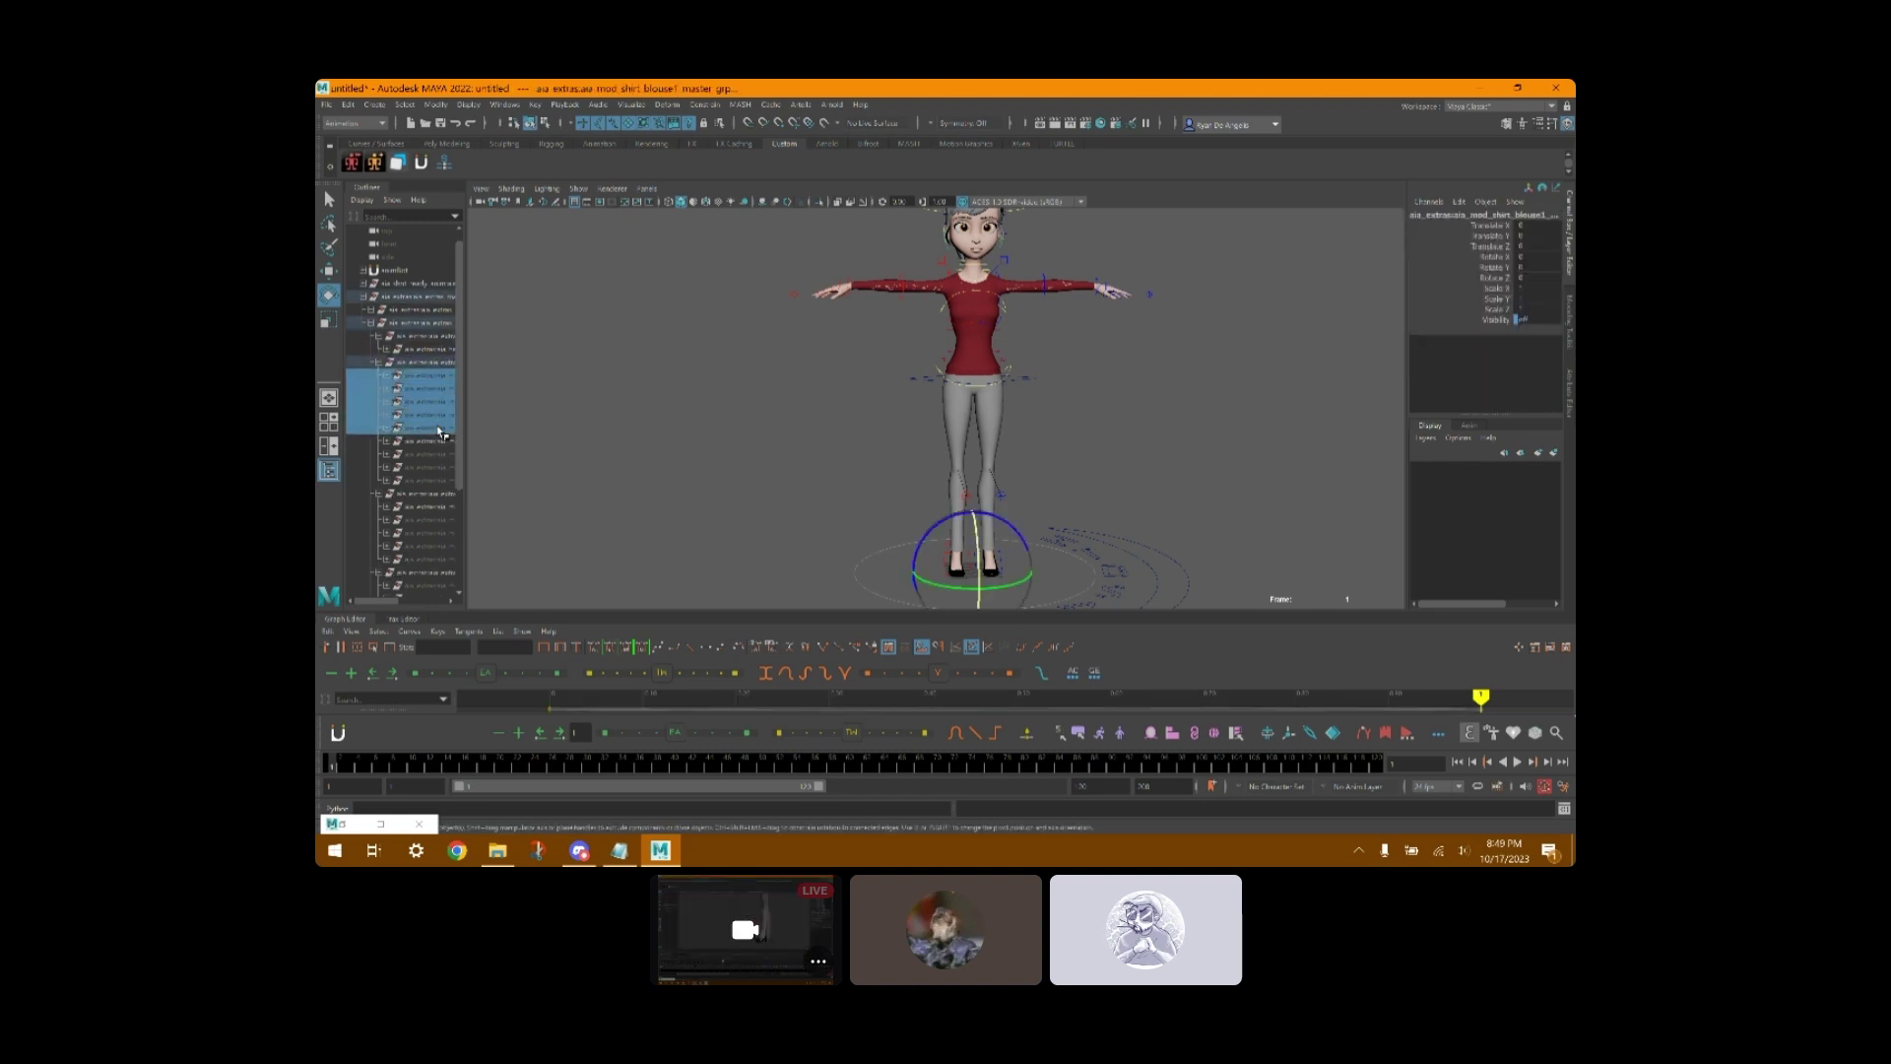
{"action": "key", "text": "Delete"}
{"action": "left_click", "coordinate": [433, 389]}
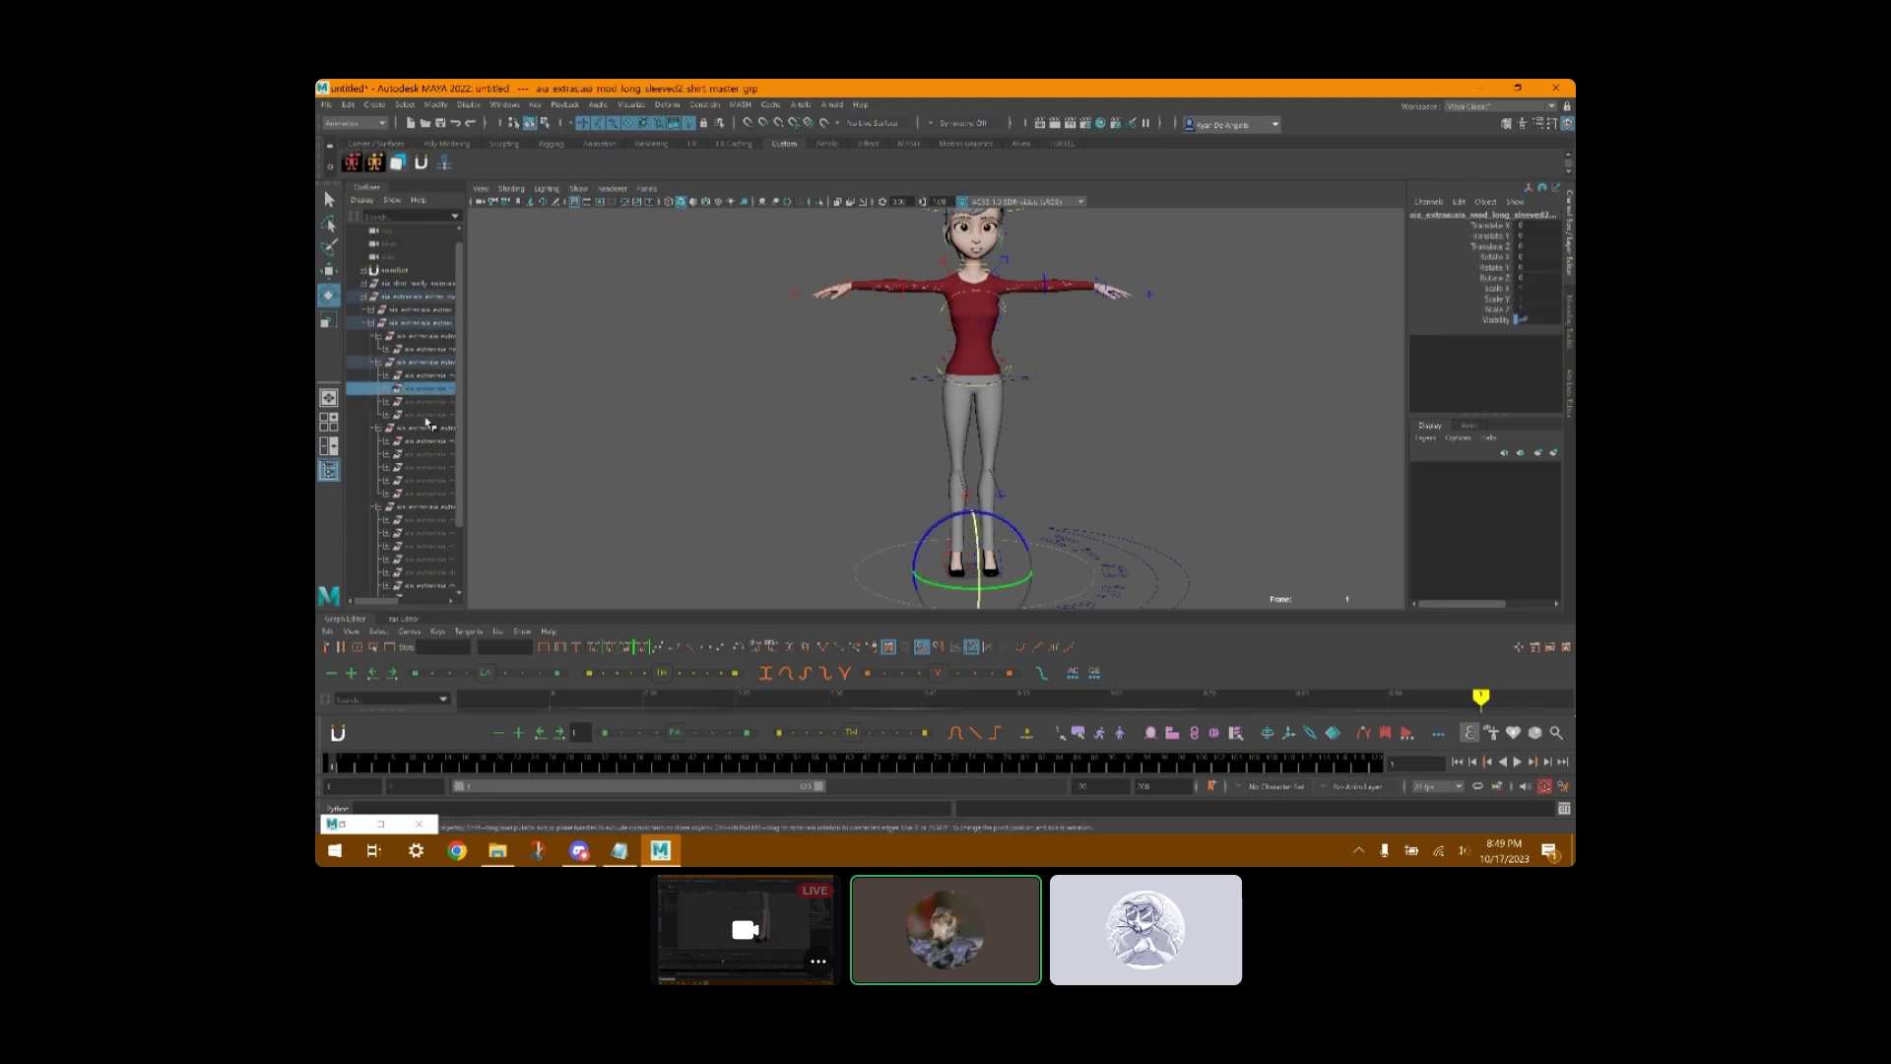
{"action": "left_click", "coordinate": [429, 418], "text": "shift"}
{"action": "key", "text": "Delete"}
- Delete the unused, hidden bottoms and shoe groups from aia_extras, along with the extras rig group
{"action": "left_click", "coordinate": [433, 415]}
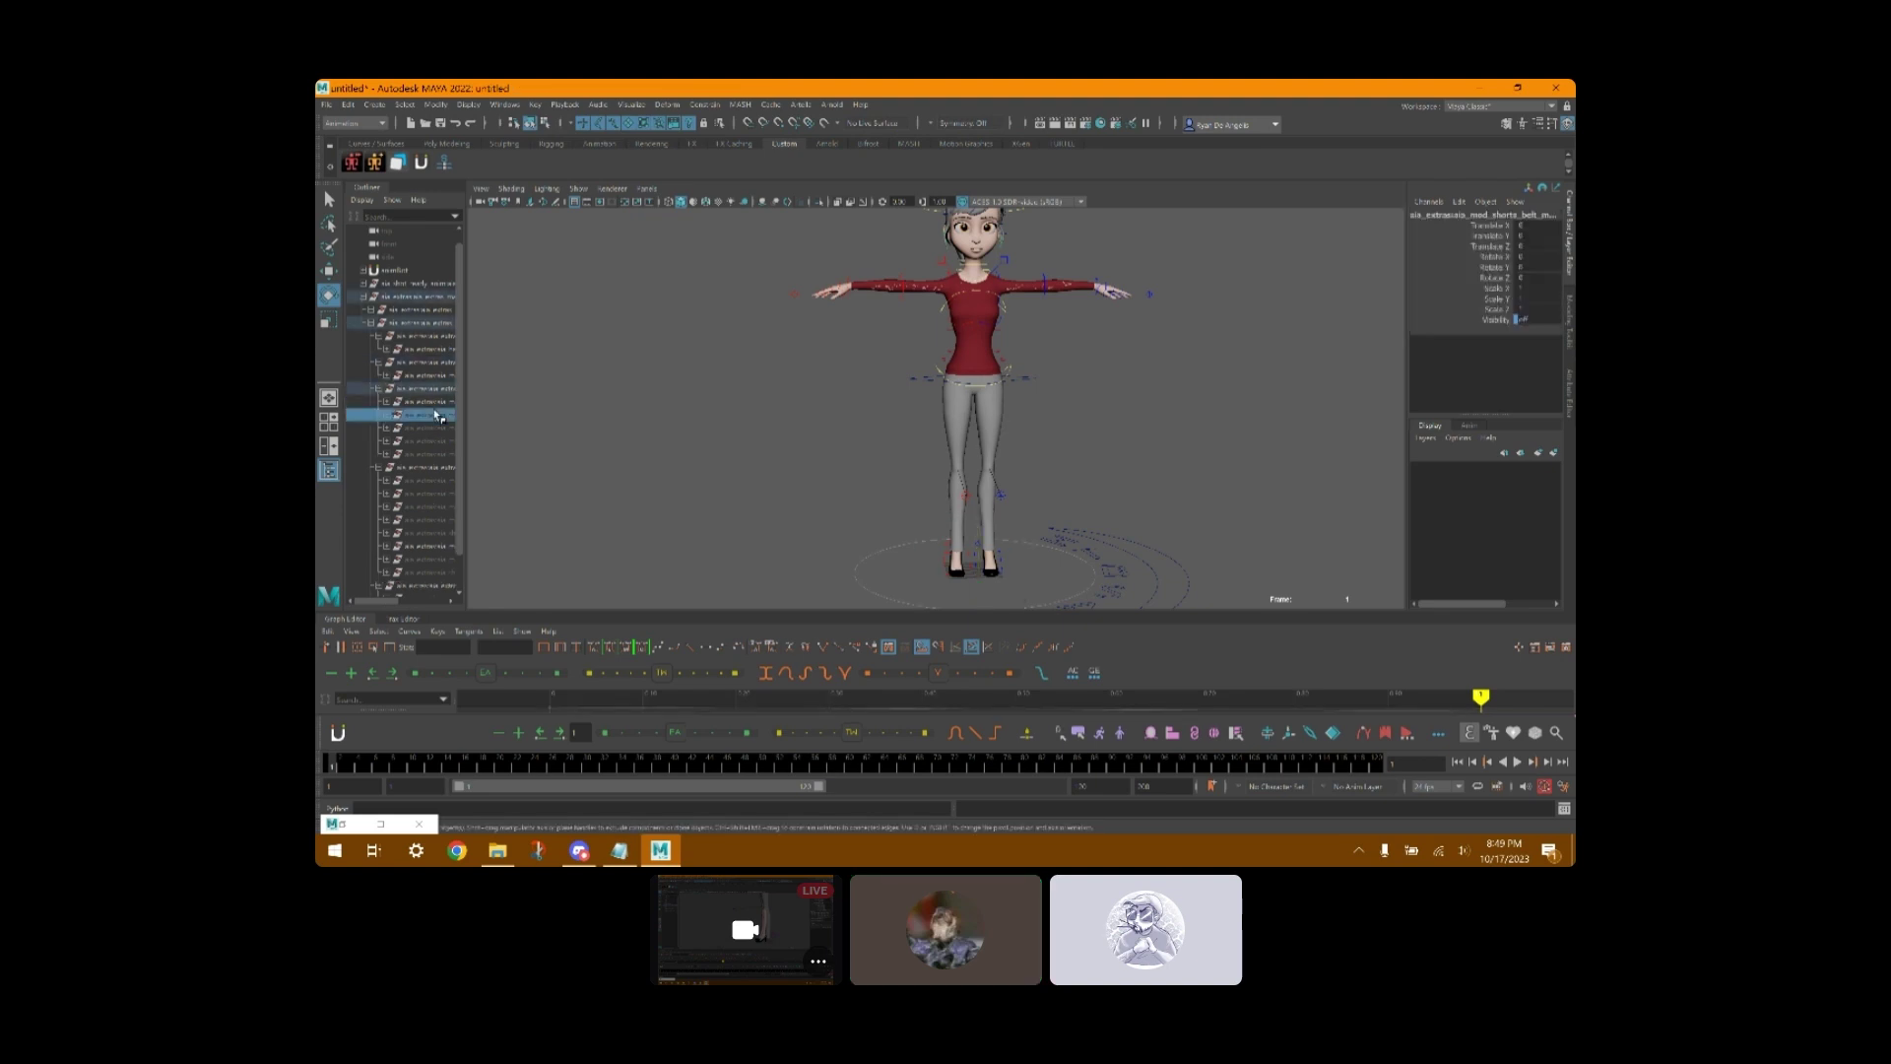
{"action": "left_click", "coordinate": [431, 456], "text": "shift"}
{"action": "key", "text": "Delete"}
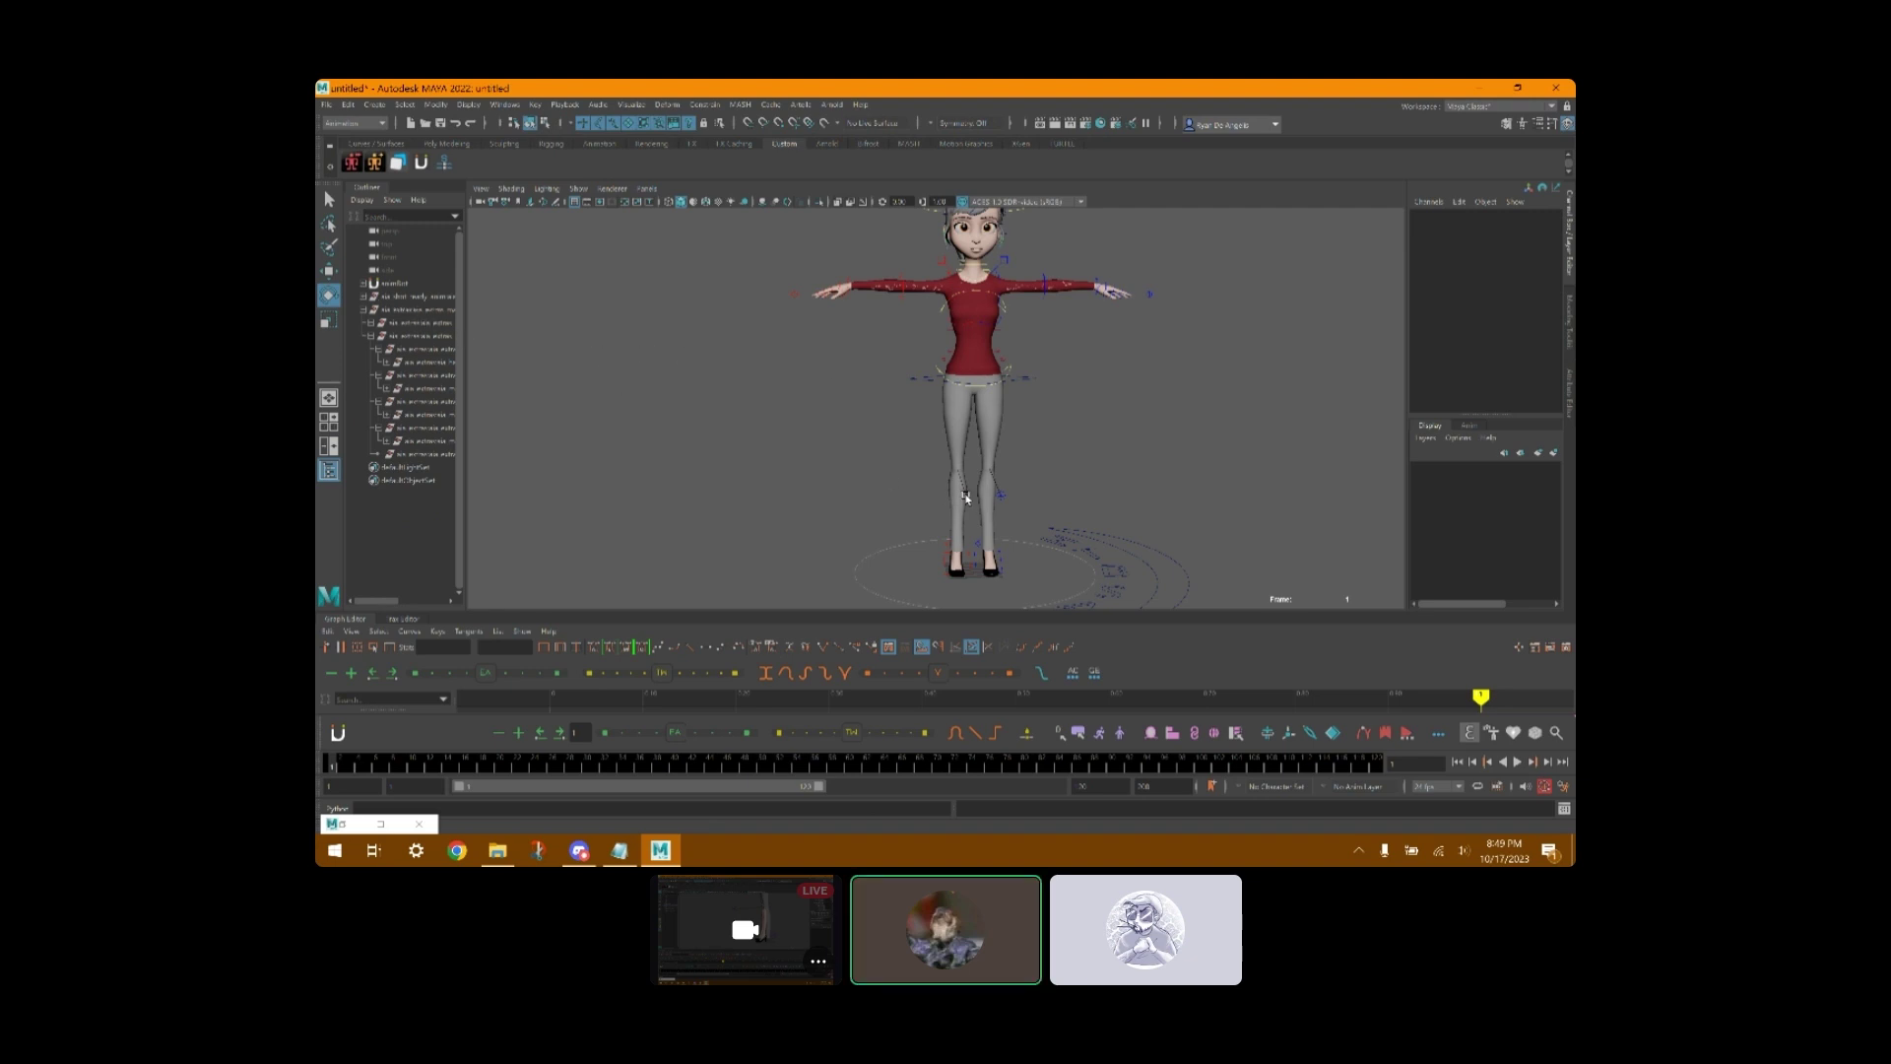
{"action": "left_click", "coordinate": [438, 324]}
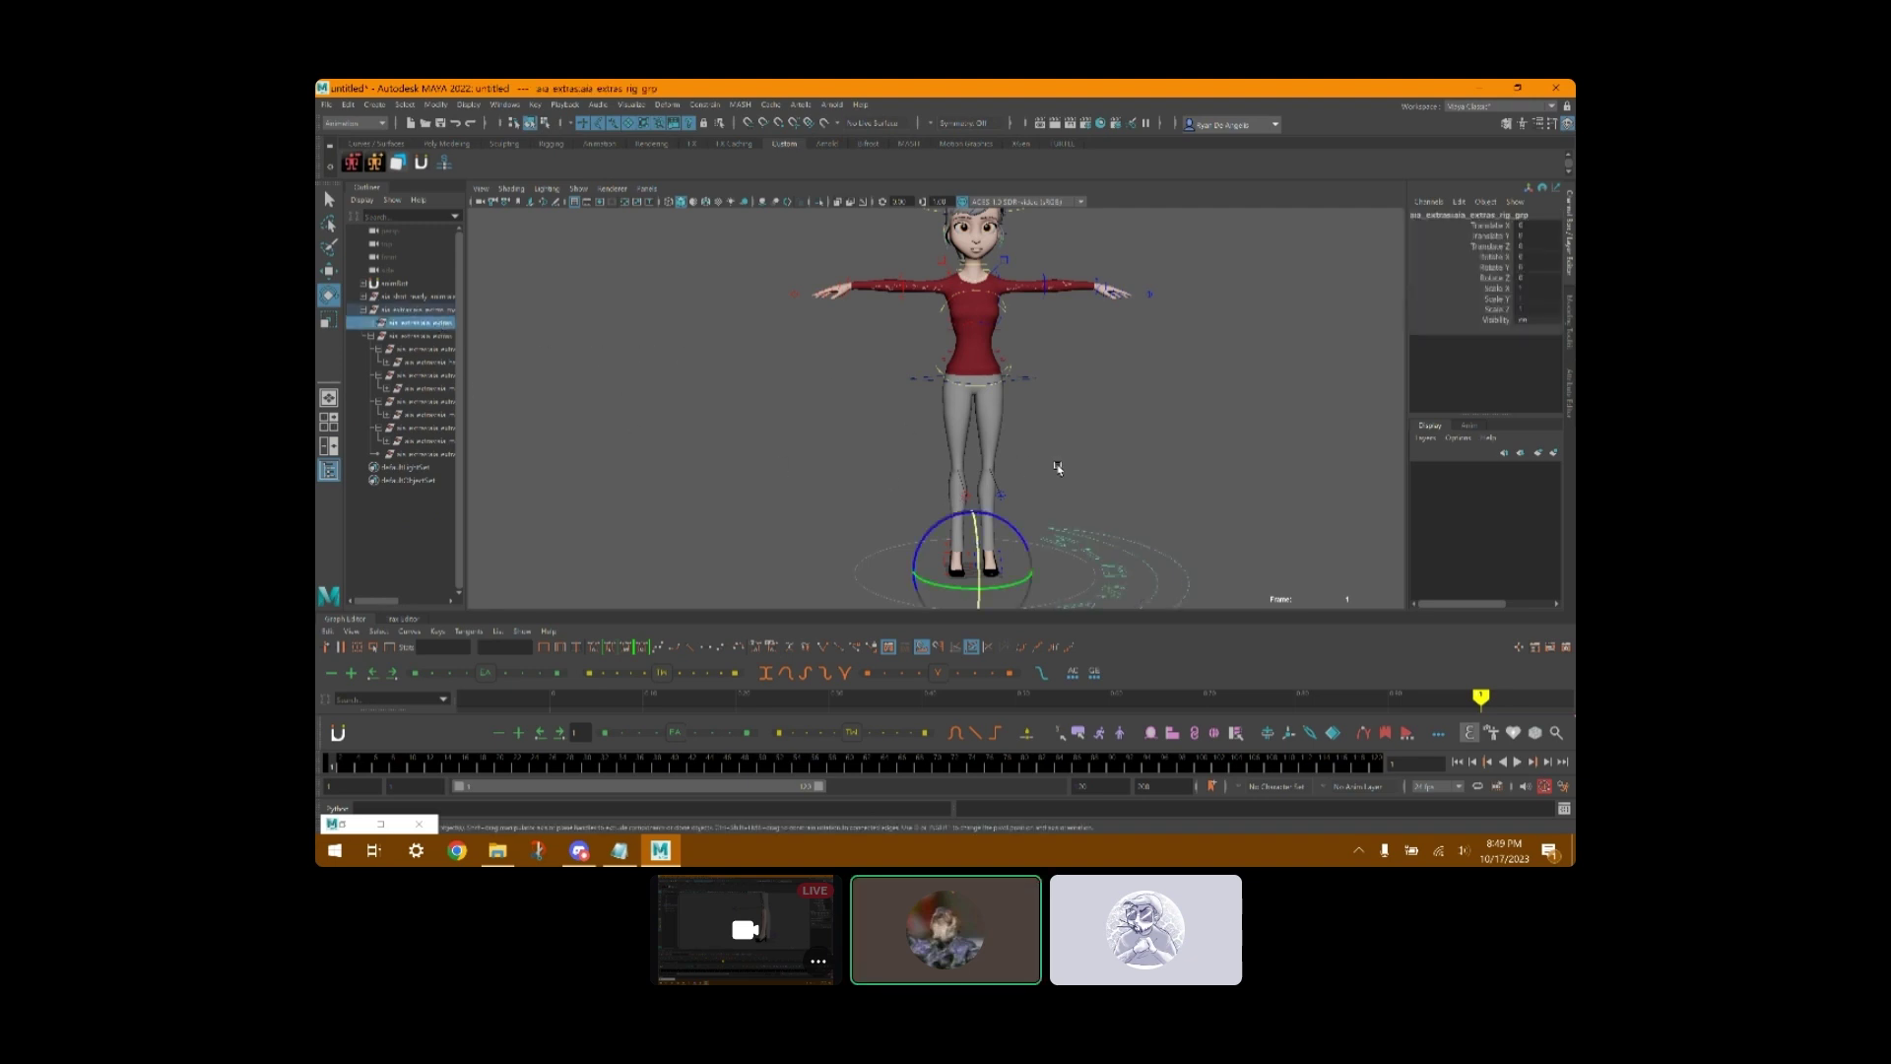
{"action": "left_click", "coordinate": [1170, 465]}
- Examine the dressed character's hair, top, pants and heels from several distances and angles
{"action": "scroll", "coordinate": [1182, 452], "scroll_direction": "up", "scroll_amount": 3}
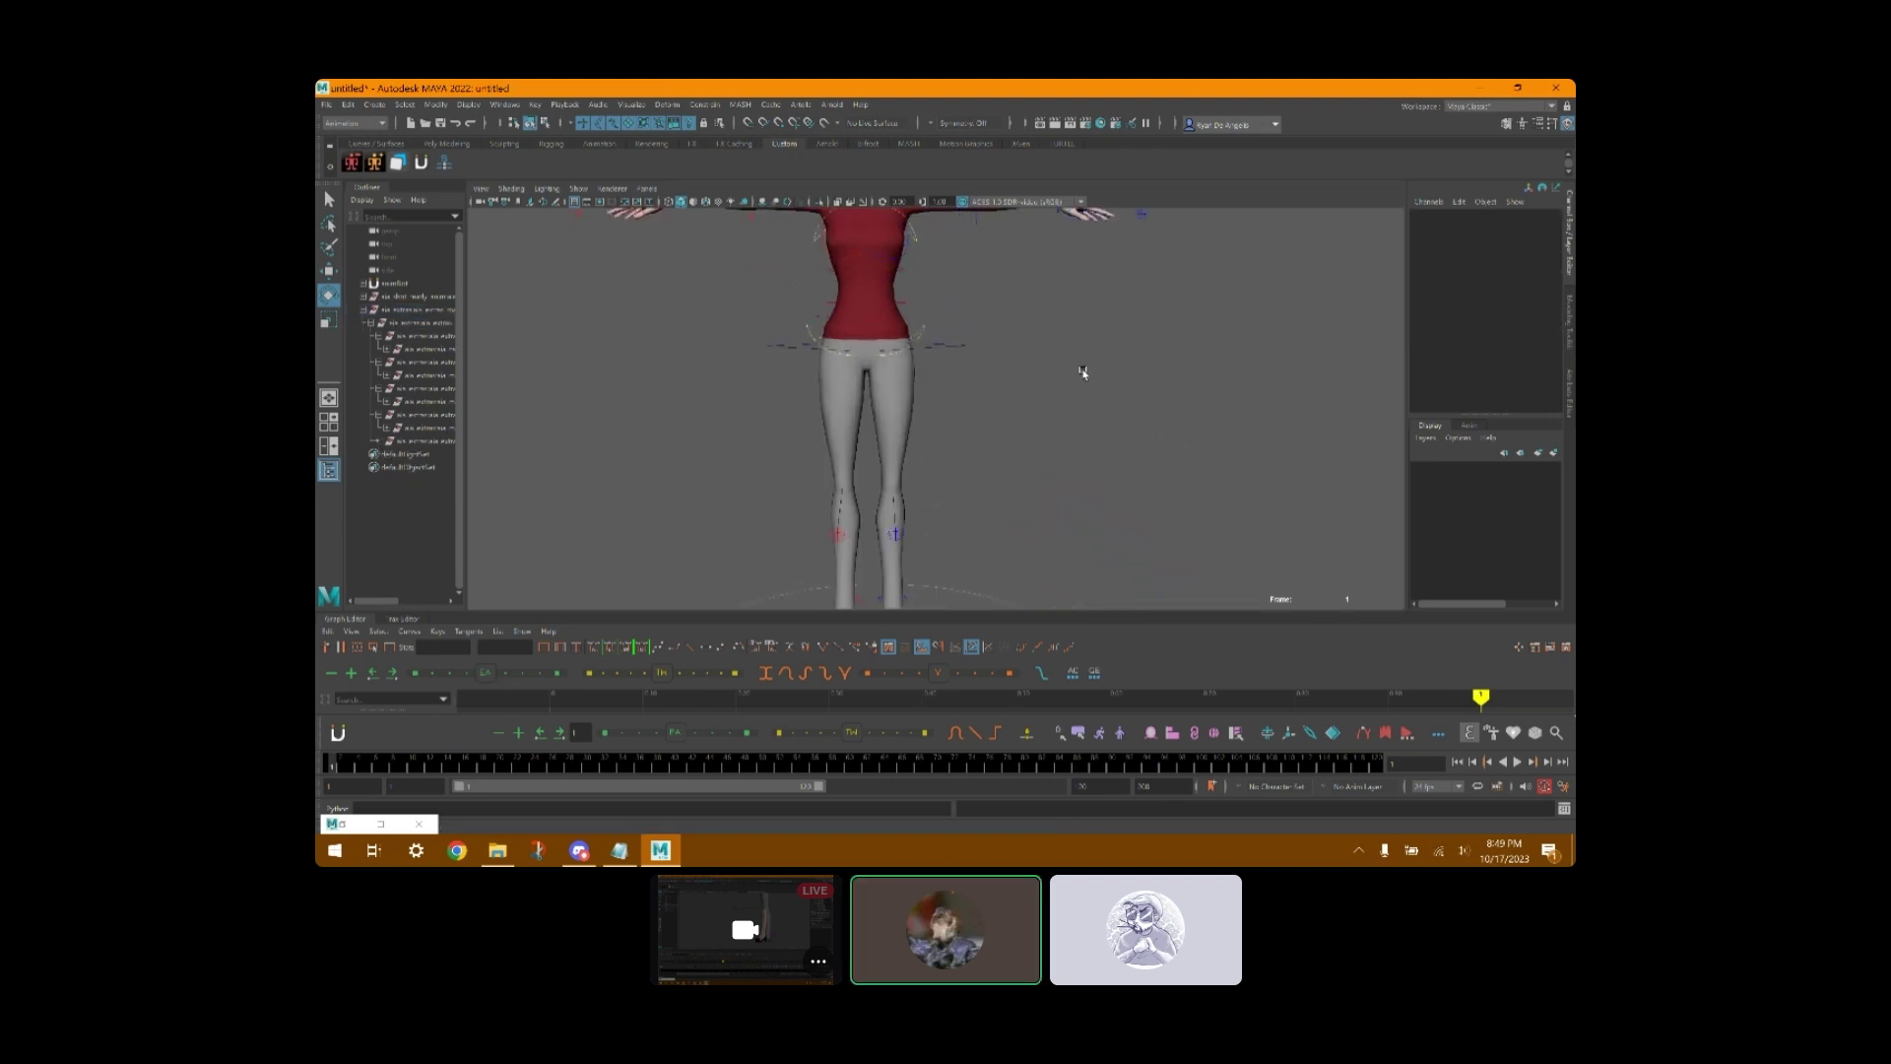
{"action": "scroll", "coordinate": [1083, 373], "scroll_direction": "down", "scroll_amount": 4}
{"action": "scroll", "coordinate": [1113, 401], "scroll_direction": "up", "scroll_amount": 6}
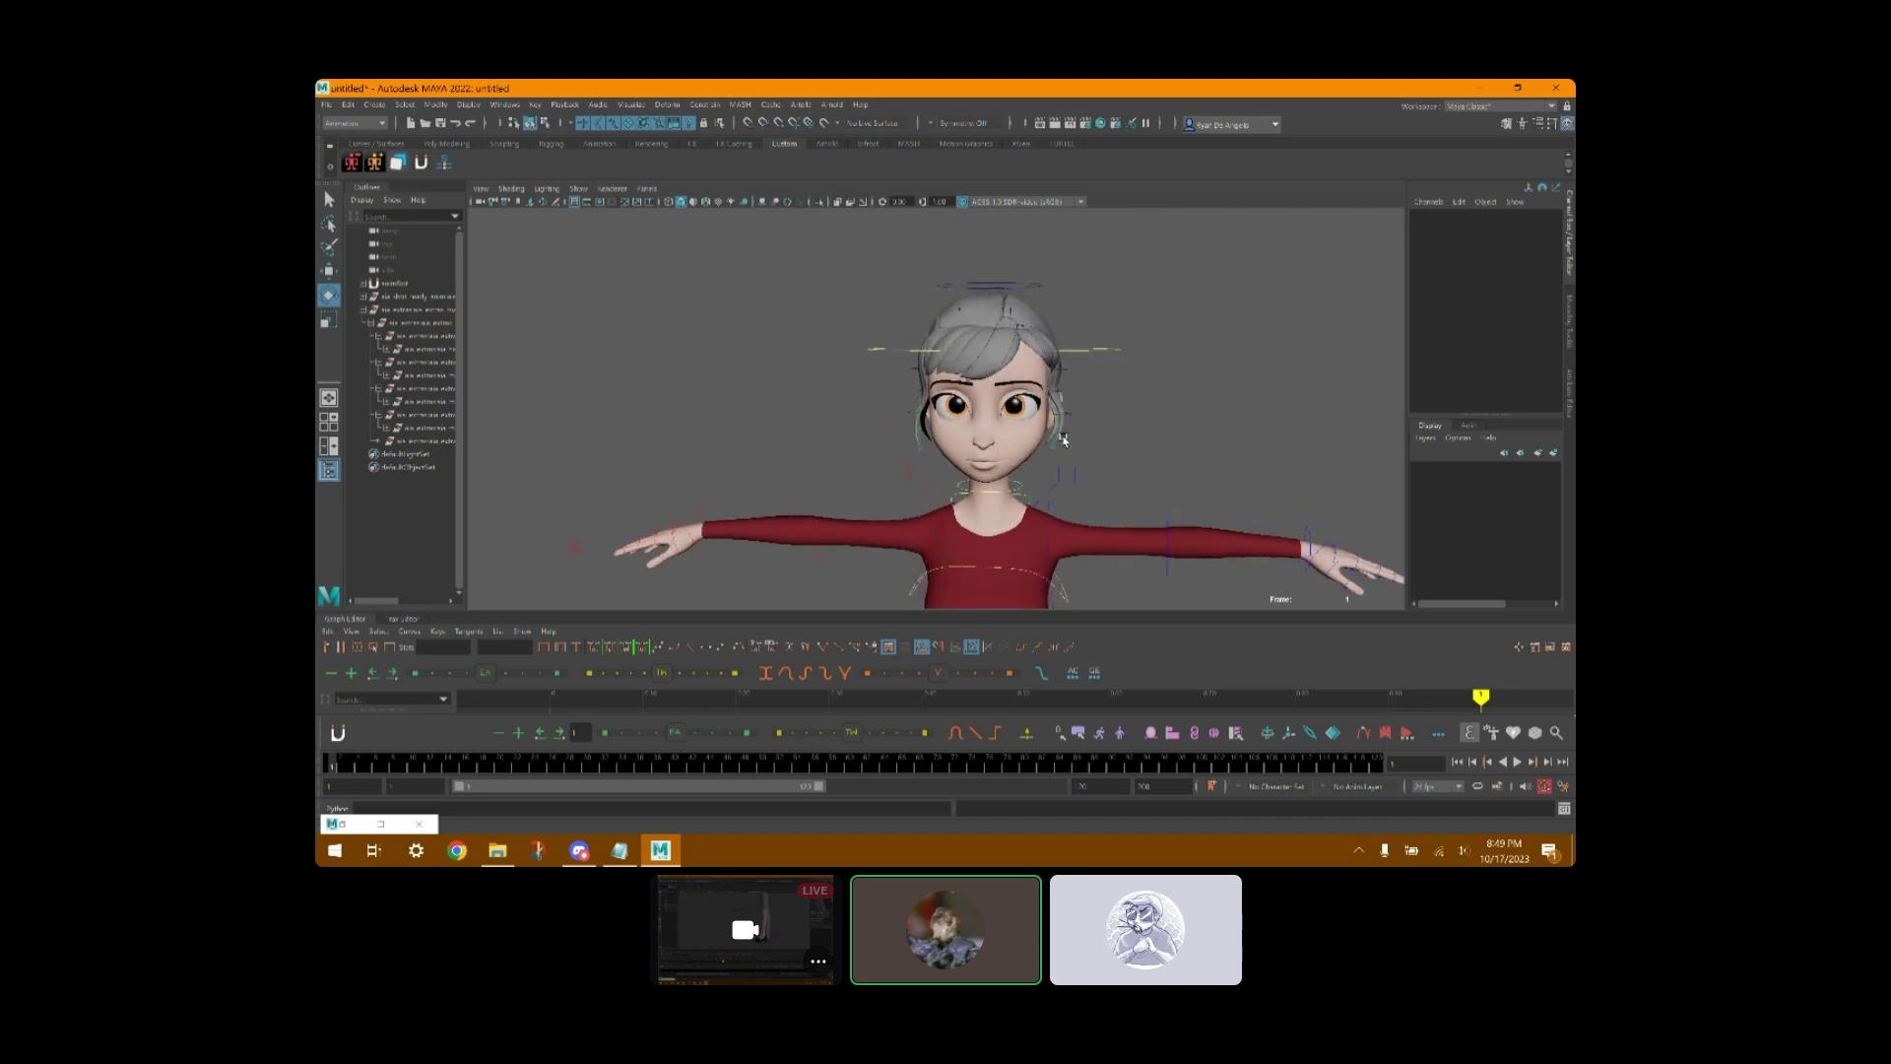
{"action": "scroll", "coordinate": [1064, 440], "scroll_direction": "down", "scroll_amount": 5}
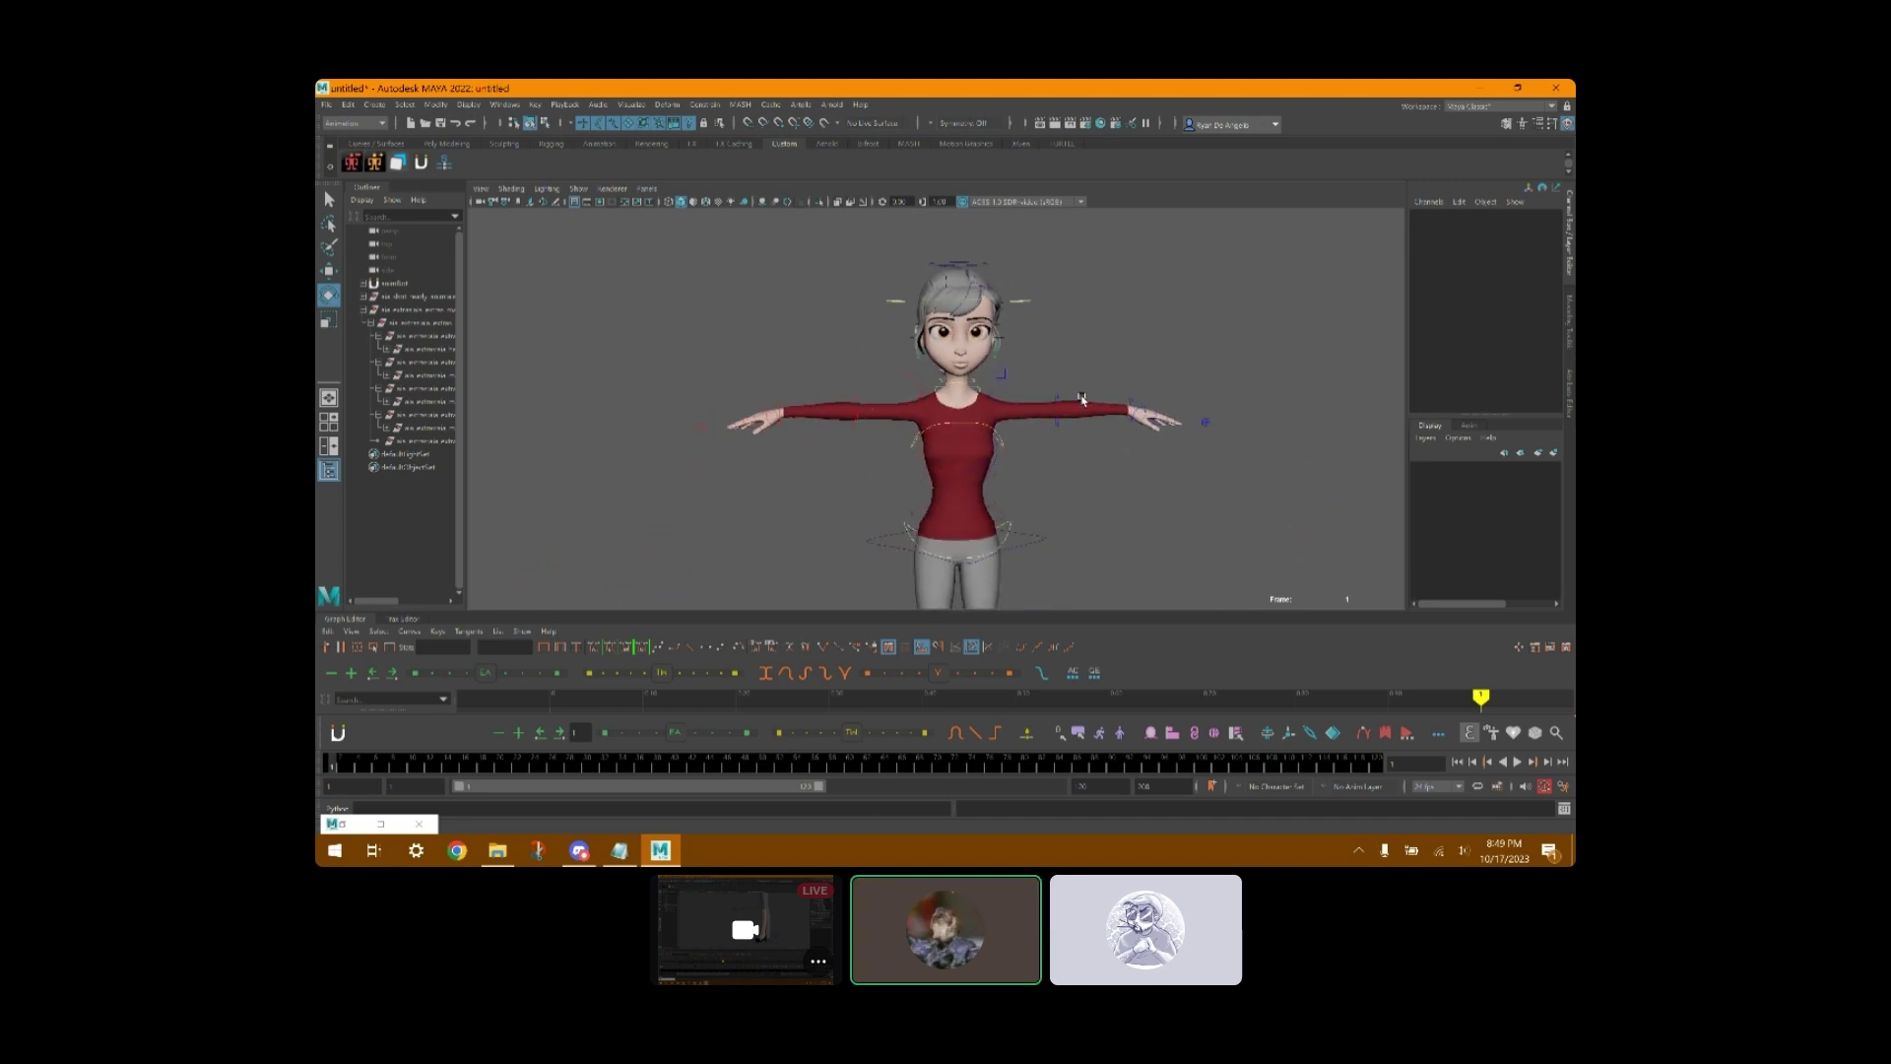
{"action": "scroll", "coordinate": [1081, 443], "scroll_direction": "down", "scroll_amount": 4}
{"action": "middle_click_drag", "start_coordinate": [1082, 445], "coordinate": [1102, 473], "text": "alt"}
{"action": "left_click_drag", "start_coordinate": [1102, 473], "coordinate": [1070, 529], "text": "alt"}
{"action": "scroll", "coordinate": [1071, 529], "scroll_direction": "up", "scroll_amount": 2}
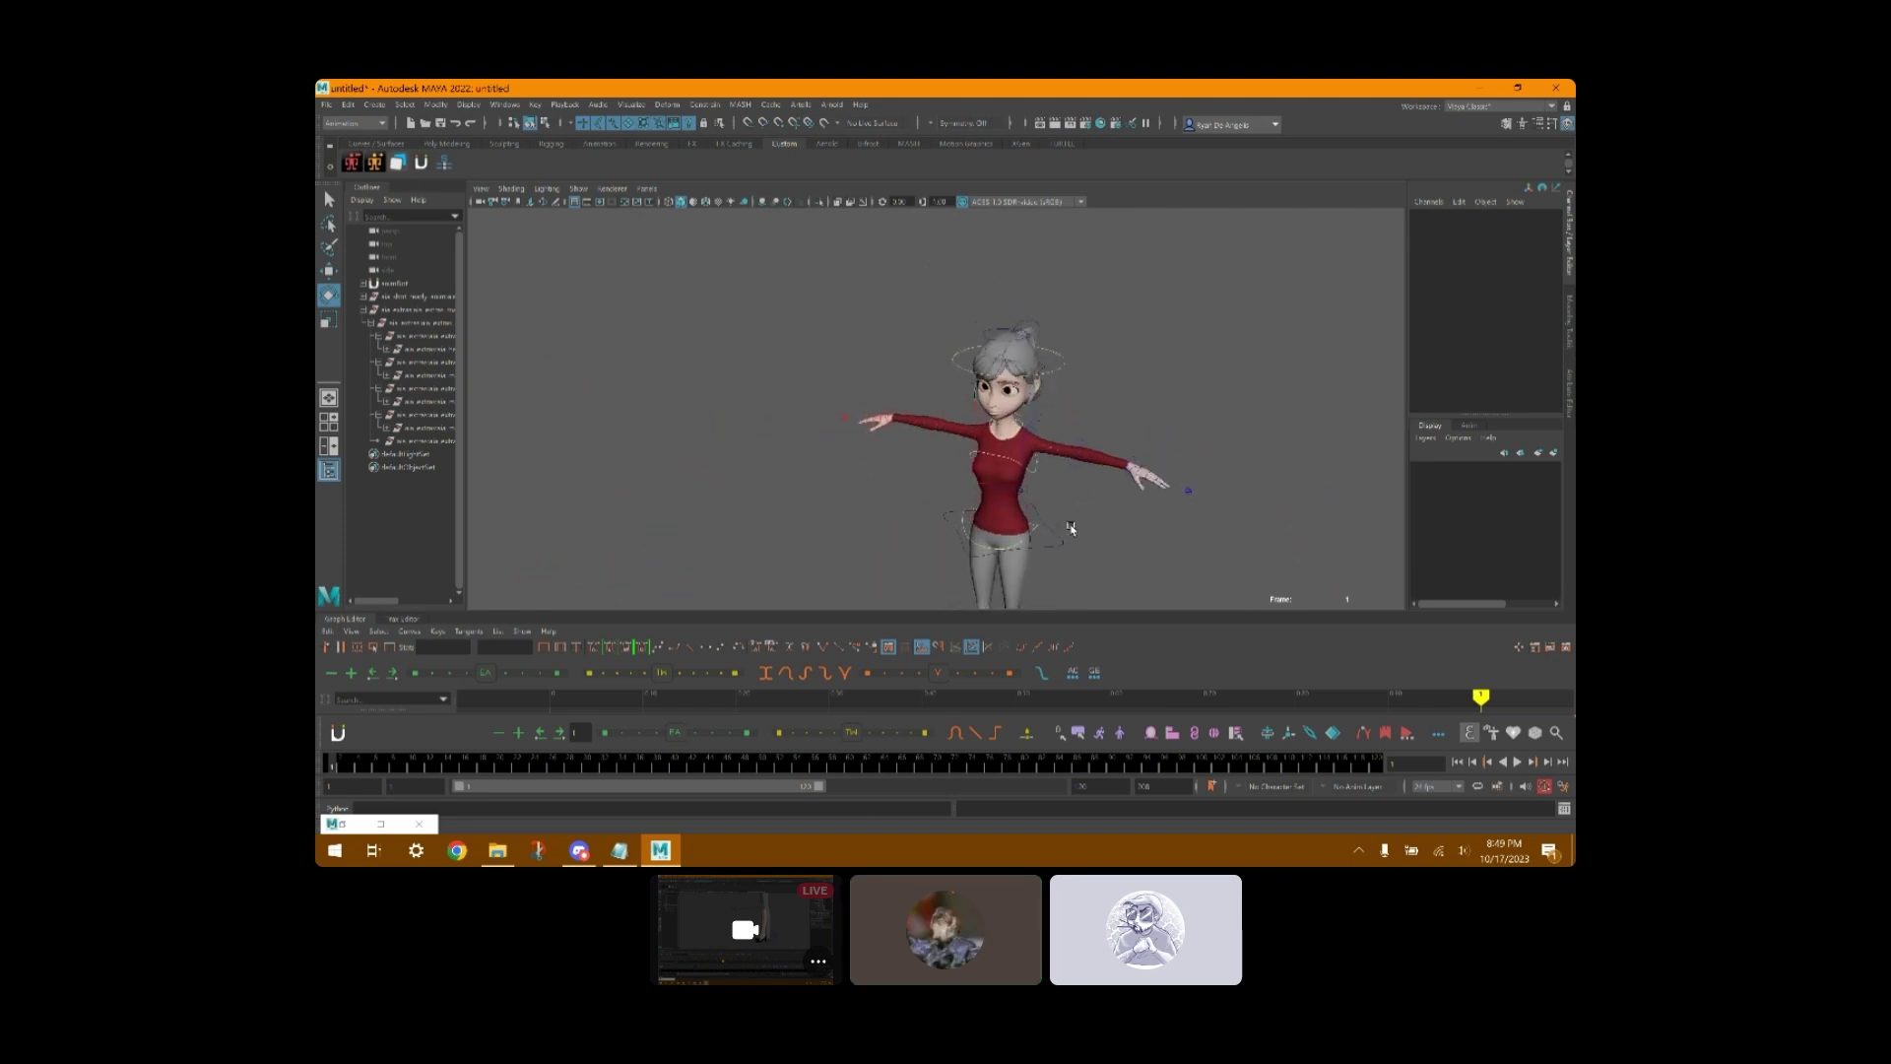
{"action": "scroll", "coordinate": [1071, 527], "scroll_direction": "down", "scroll_amount": 4}
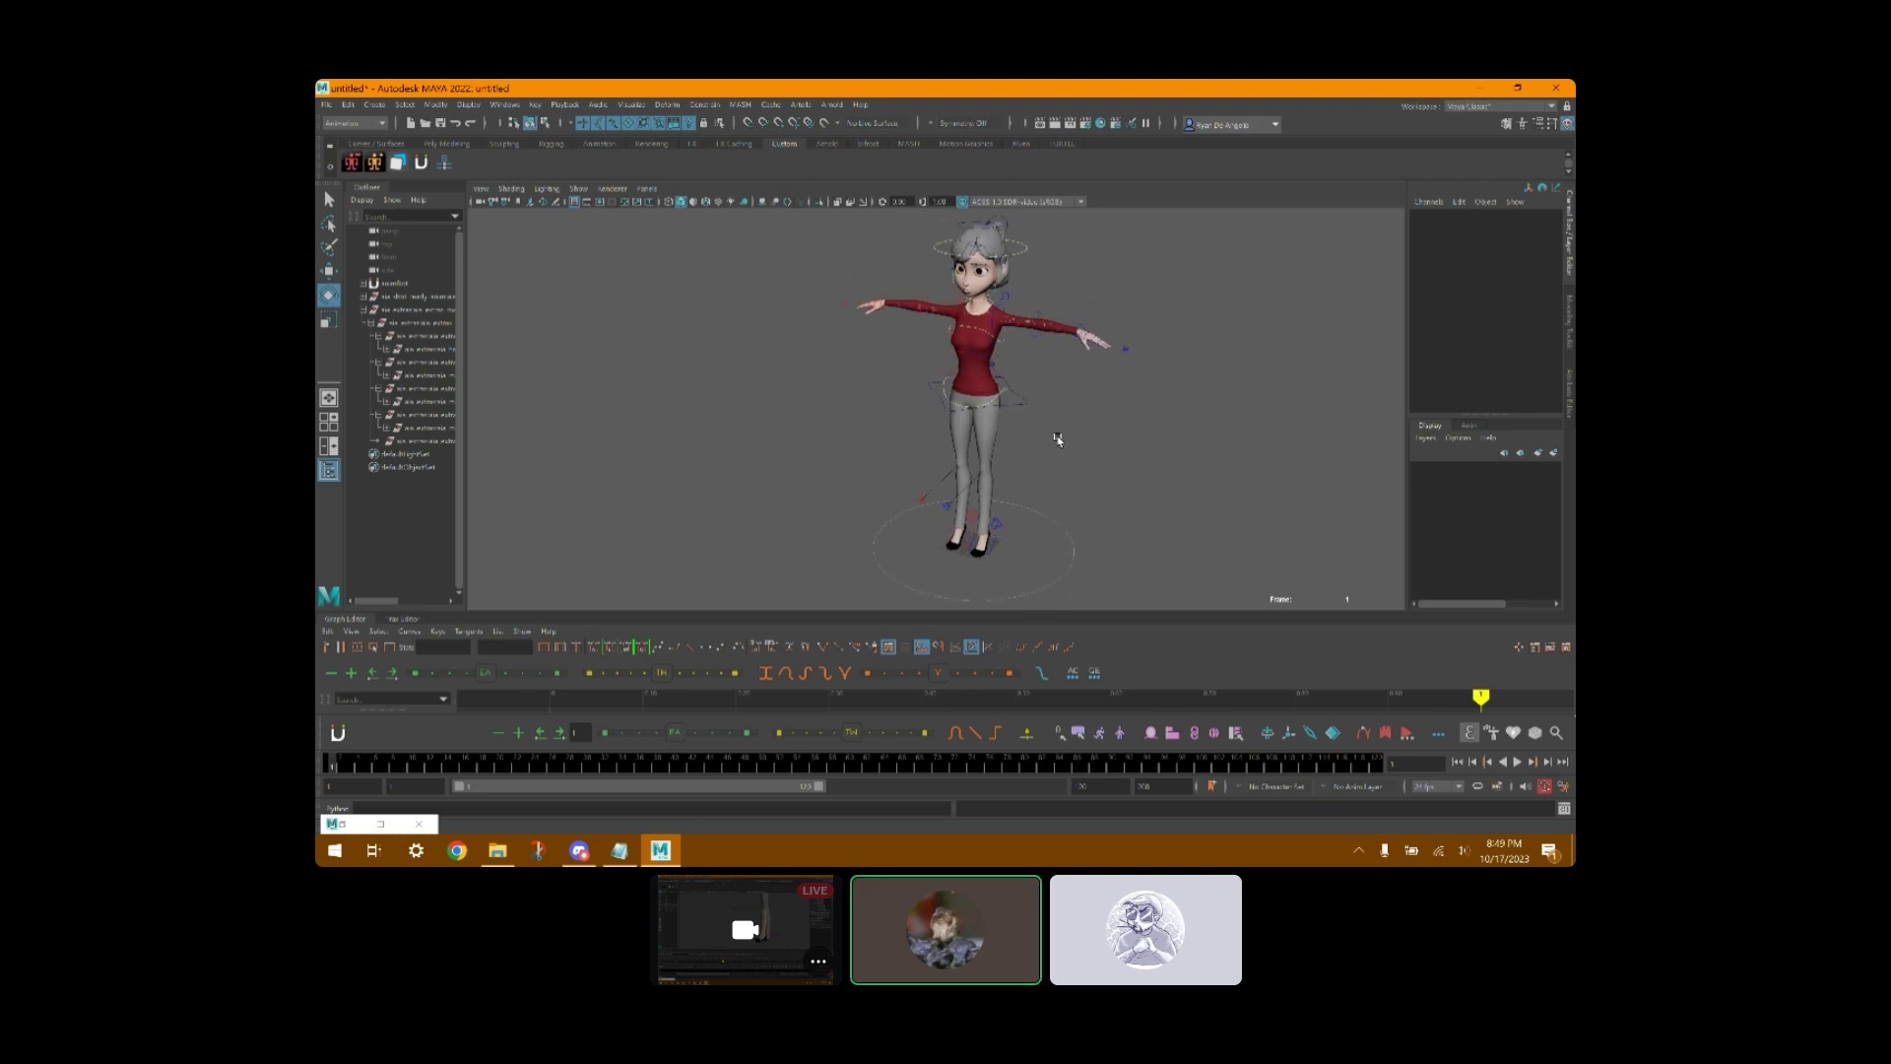
- Save the scene under the new file name "new new"
{"action": "left_click", "coordinate": [326, 104]}
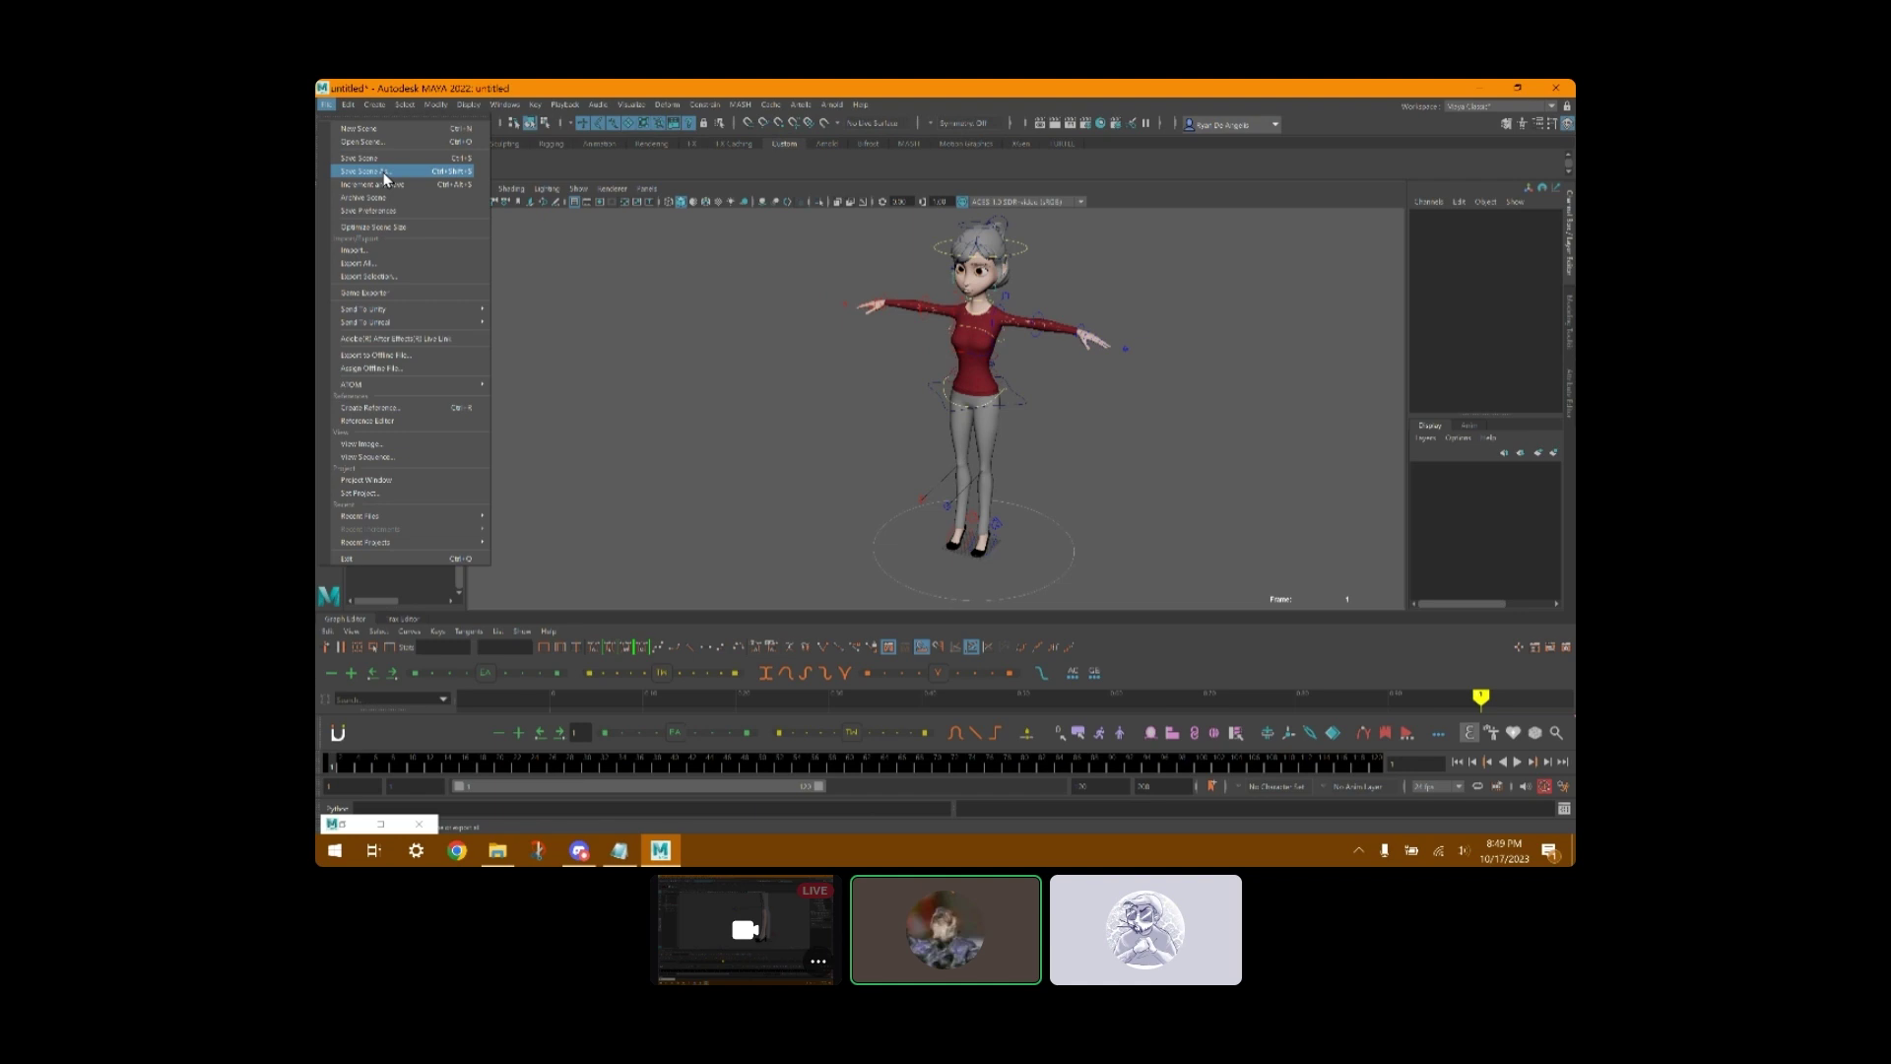
{"action": "left_click", "coordinate": [384, 178]}
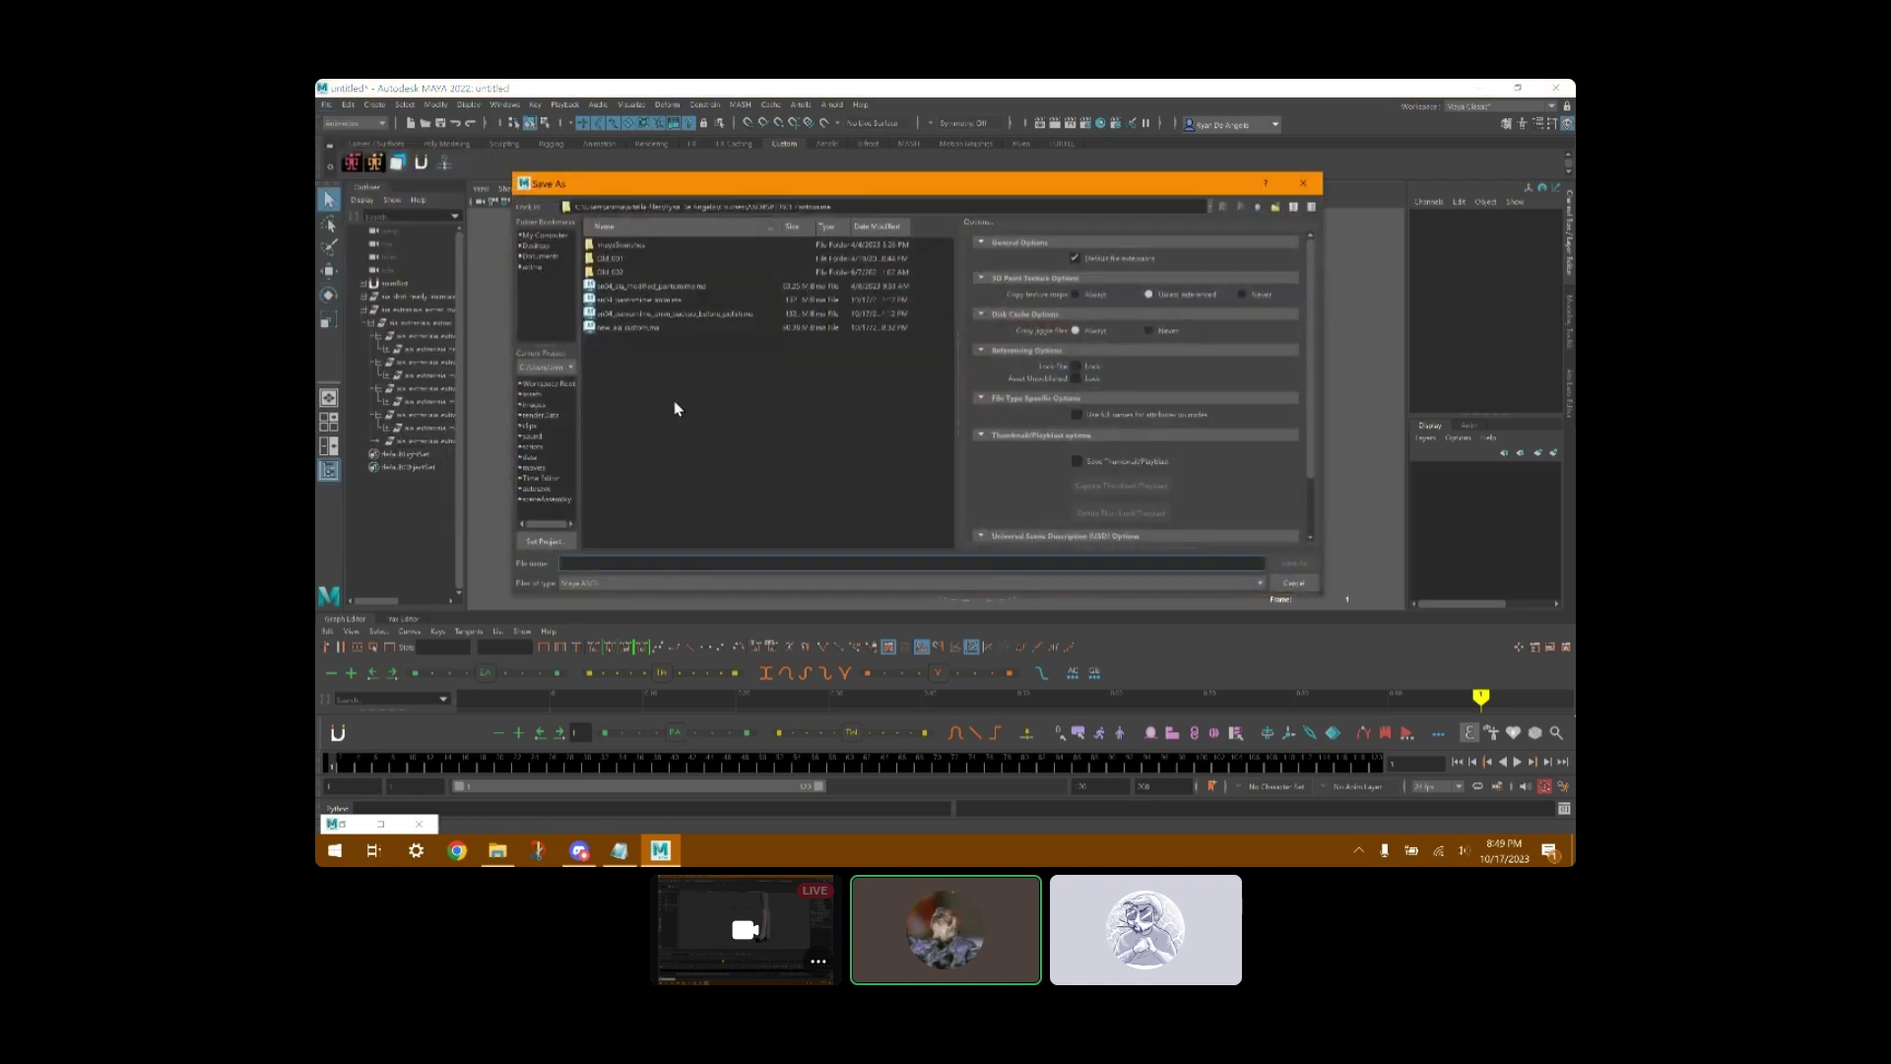
{"action": "left_click", "coordinate": [656, 557]}
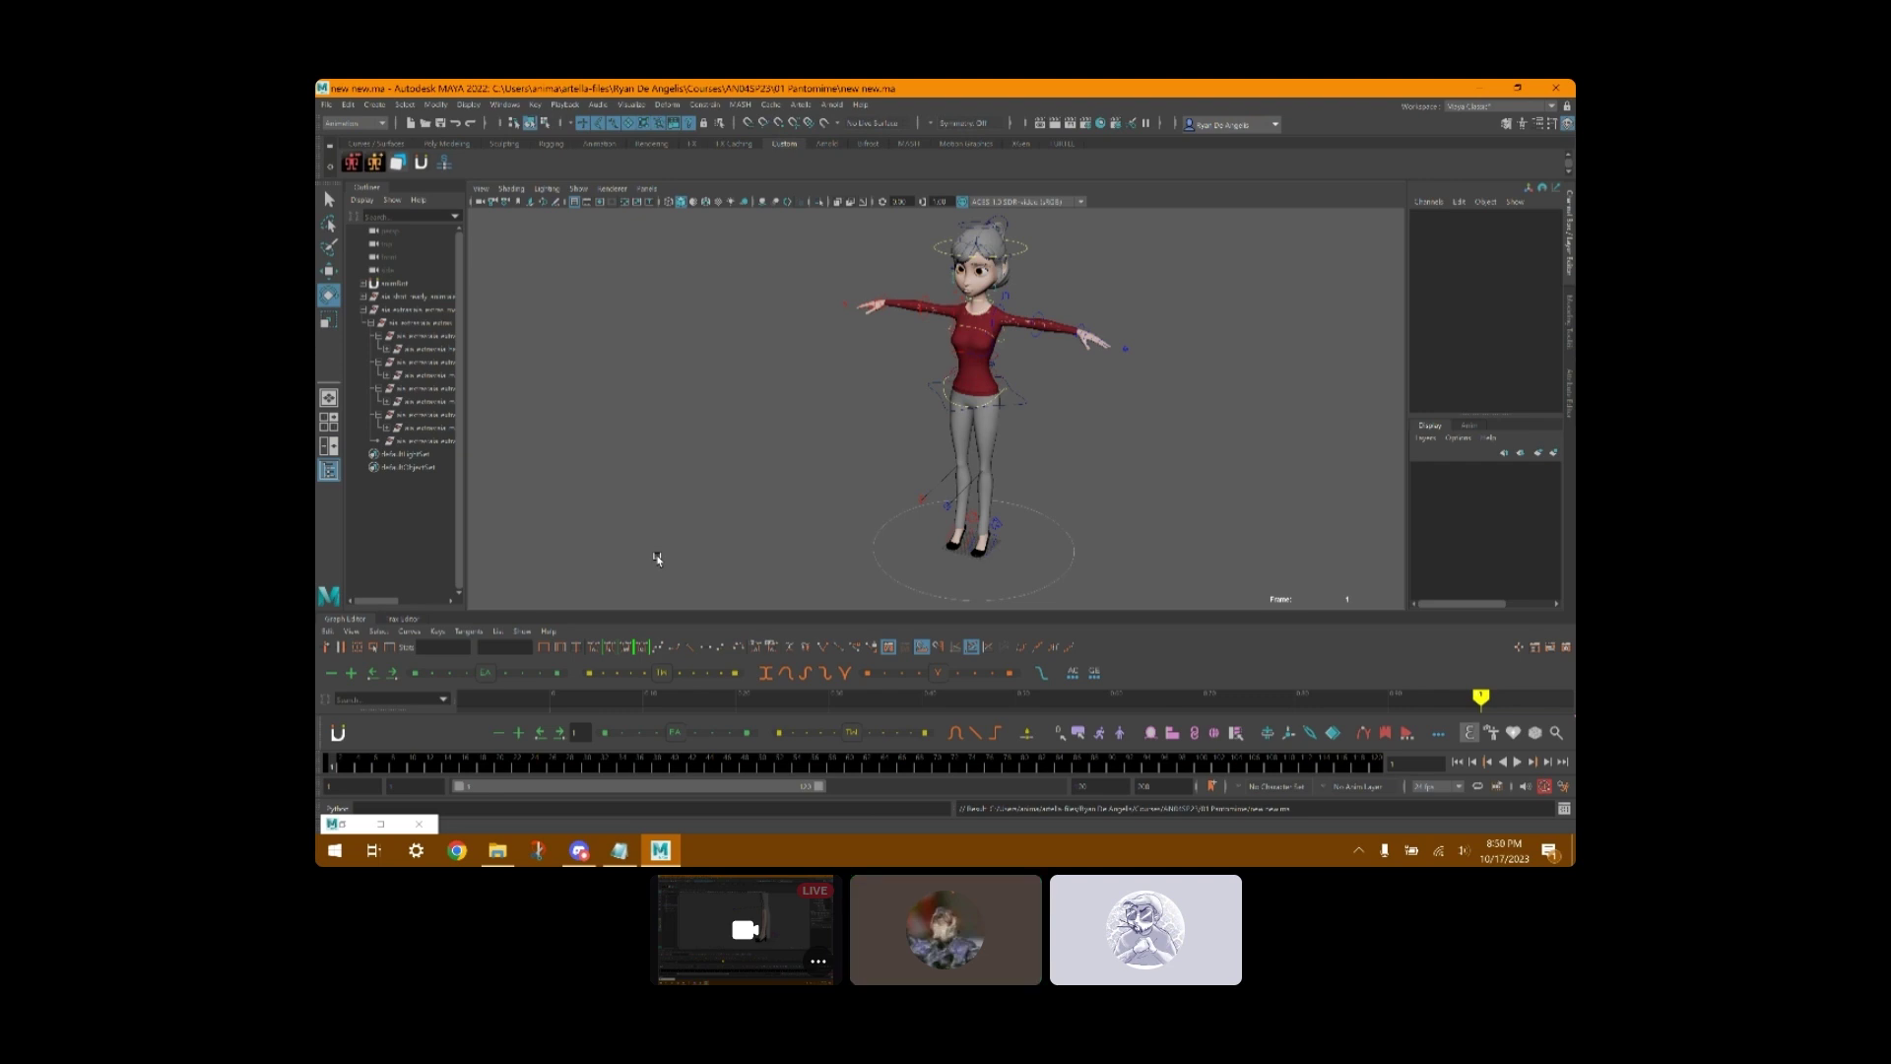
- Start a new empty scene and bring in the "new new" character file as a reference
{"action": "key", "text": "ctrl+n"}
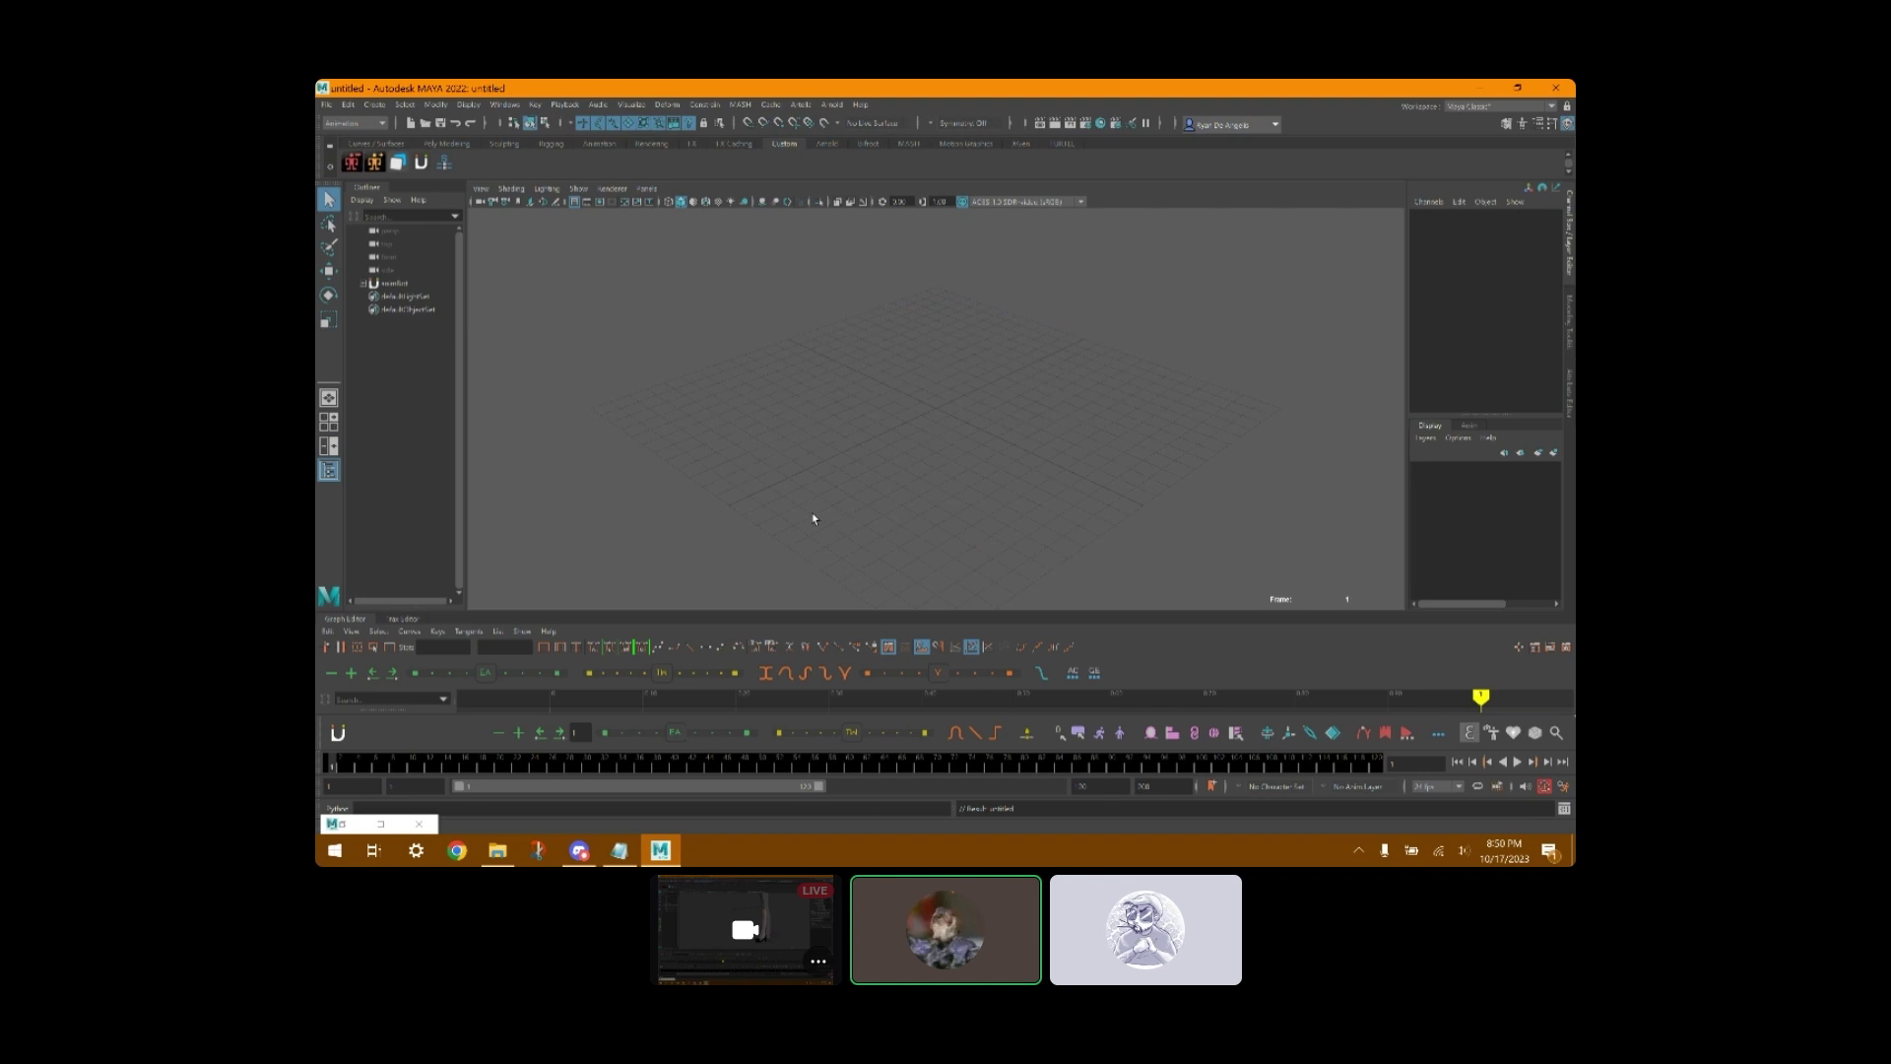
{"action": "left_click", "coordinate": [326, 104]}
{"action": "left_click", "coordinate": [715, 343]}
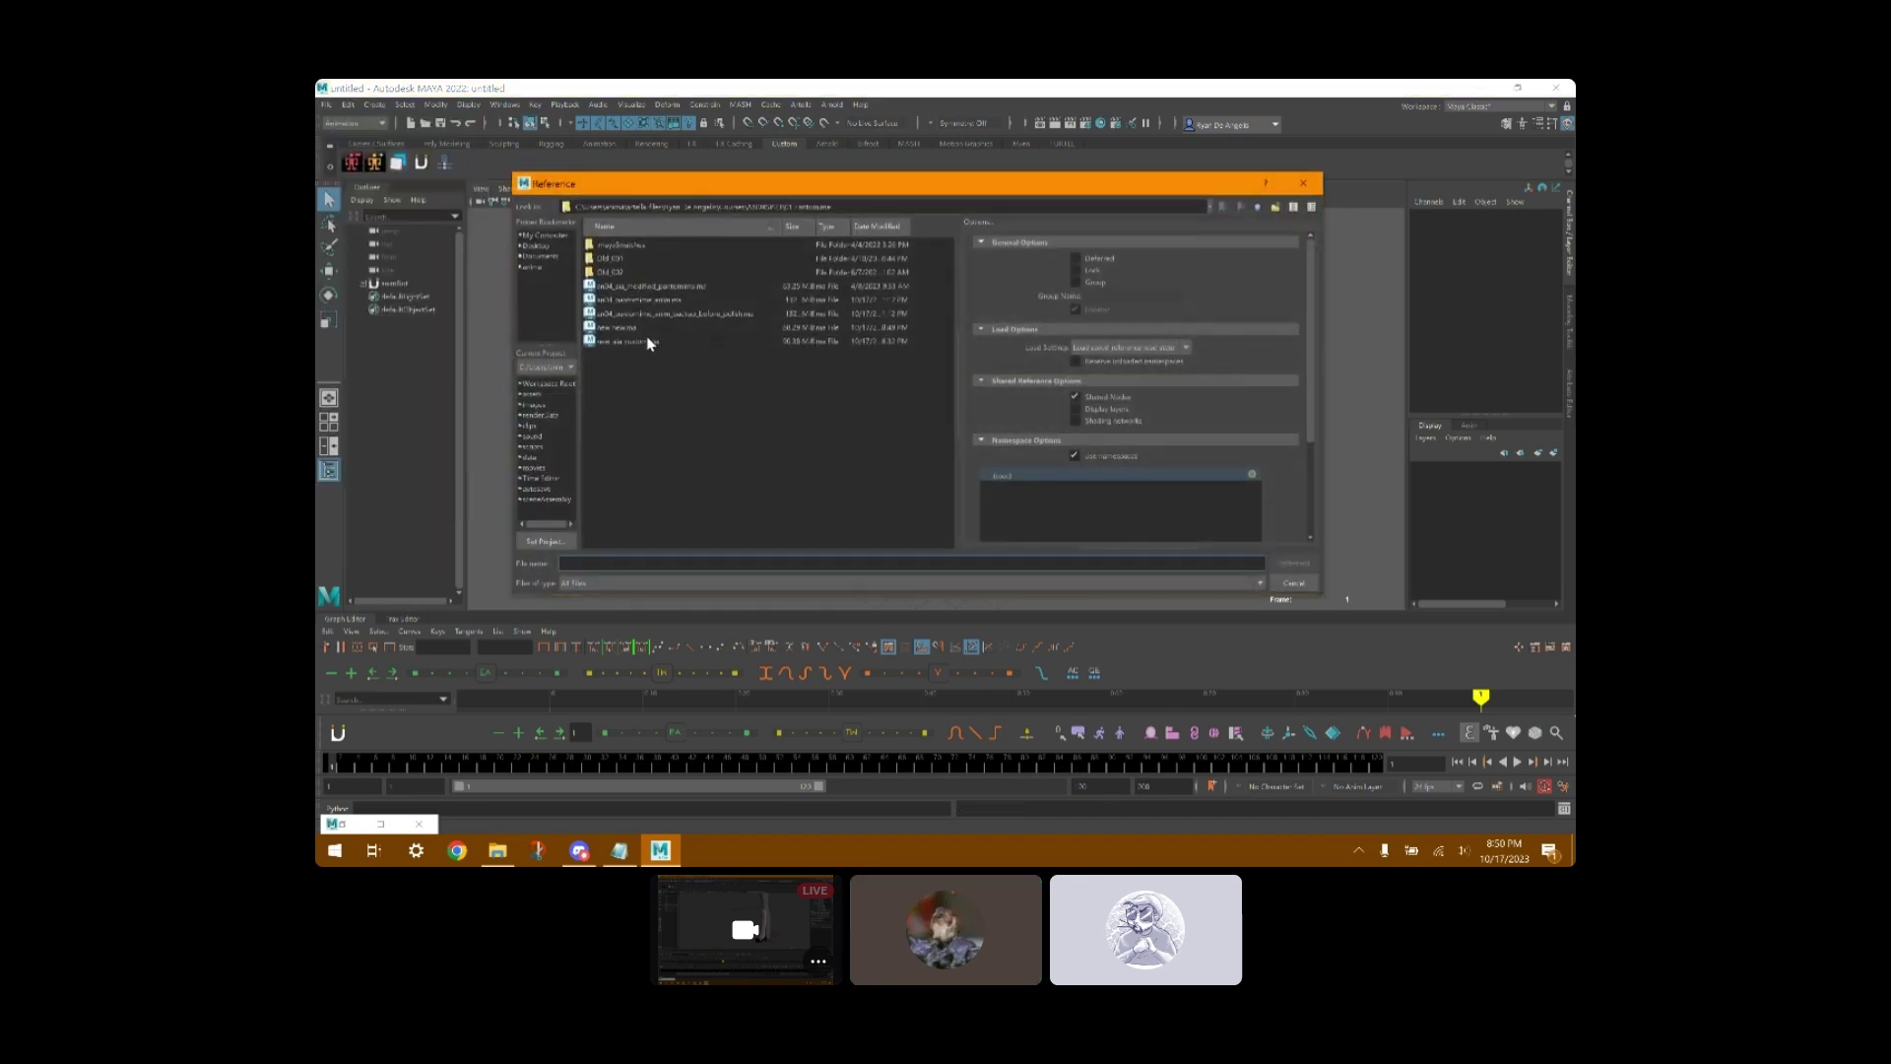
{"action": "double_click", "coordinate": [648, 340]}
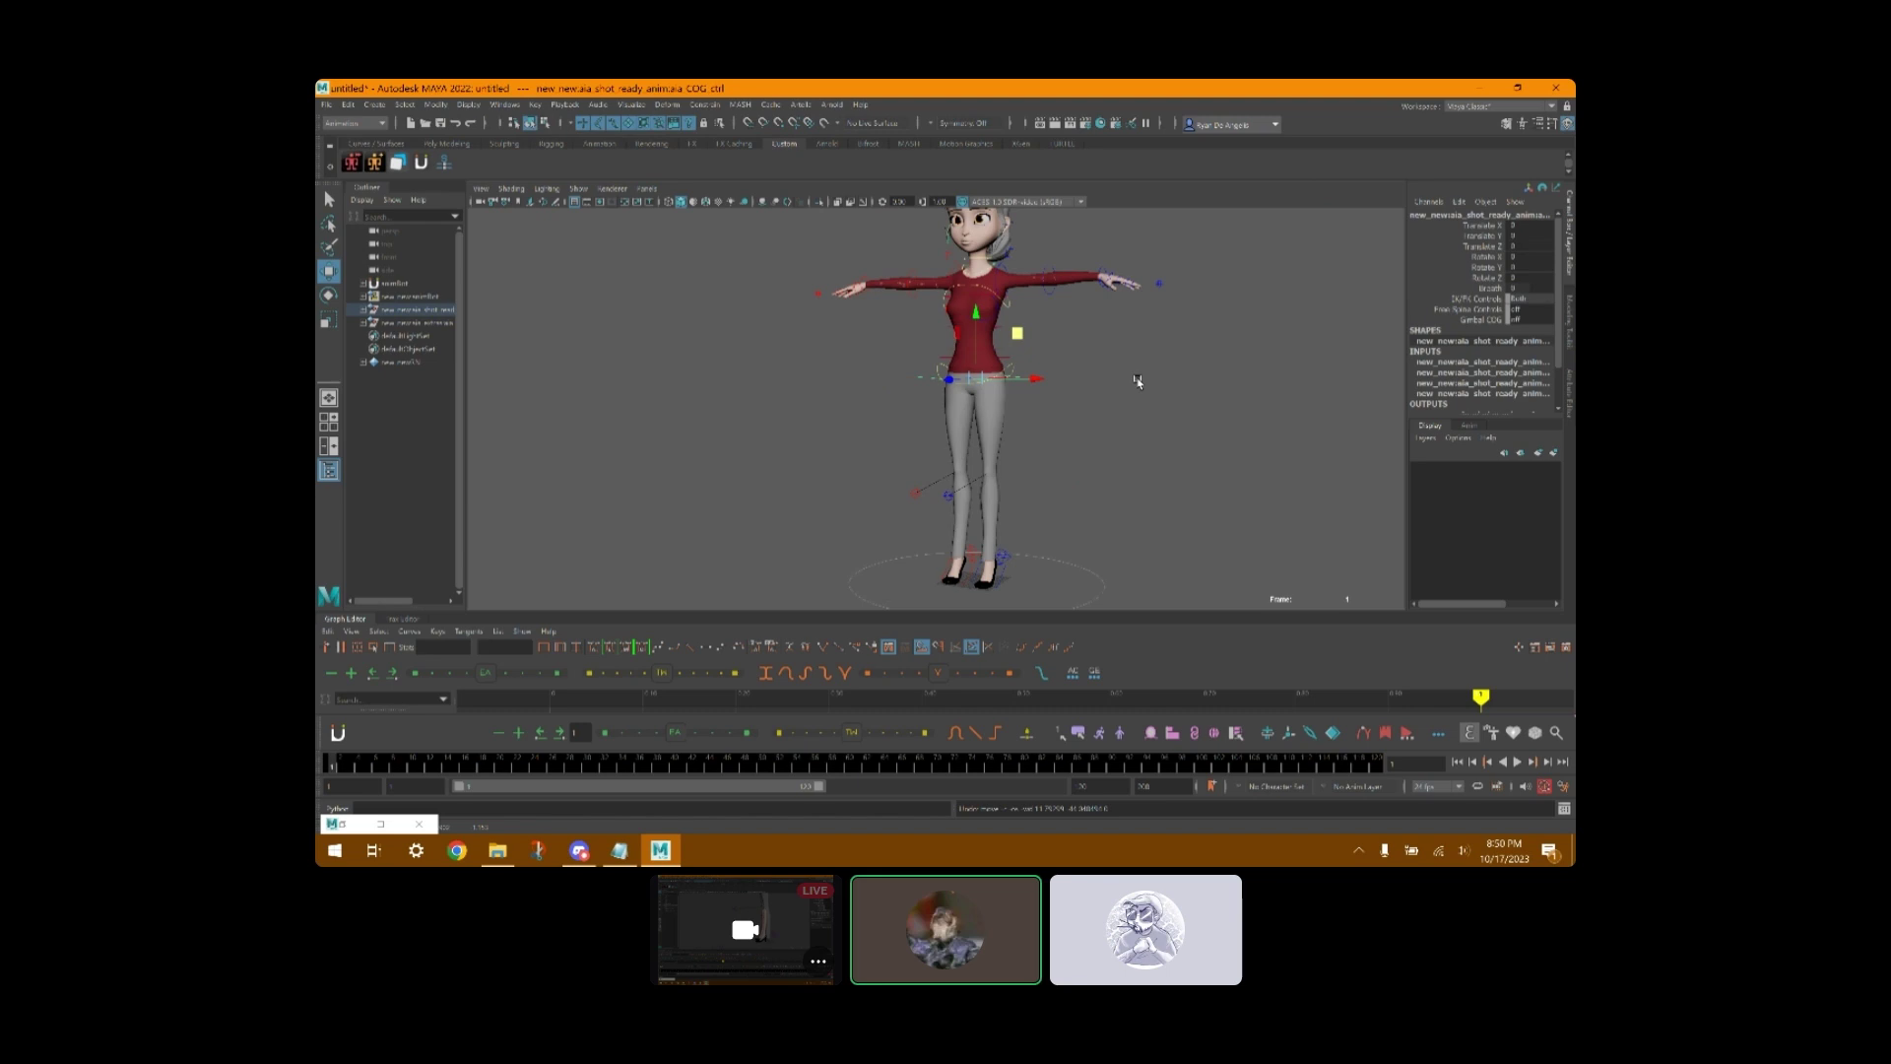
- Try the value 0 for Body Selectable on the character's root control, and undo the change
{"action": "left_click", "coordinate": [1084, 566]}
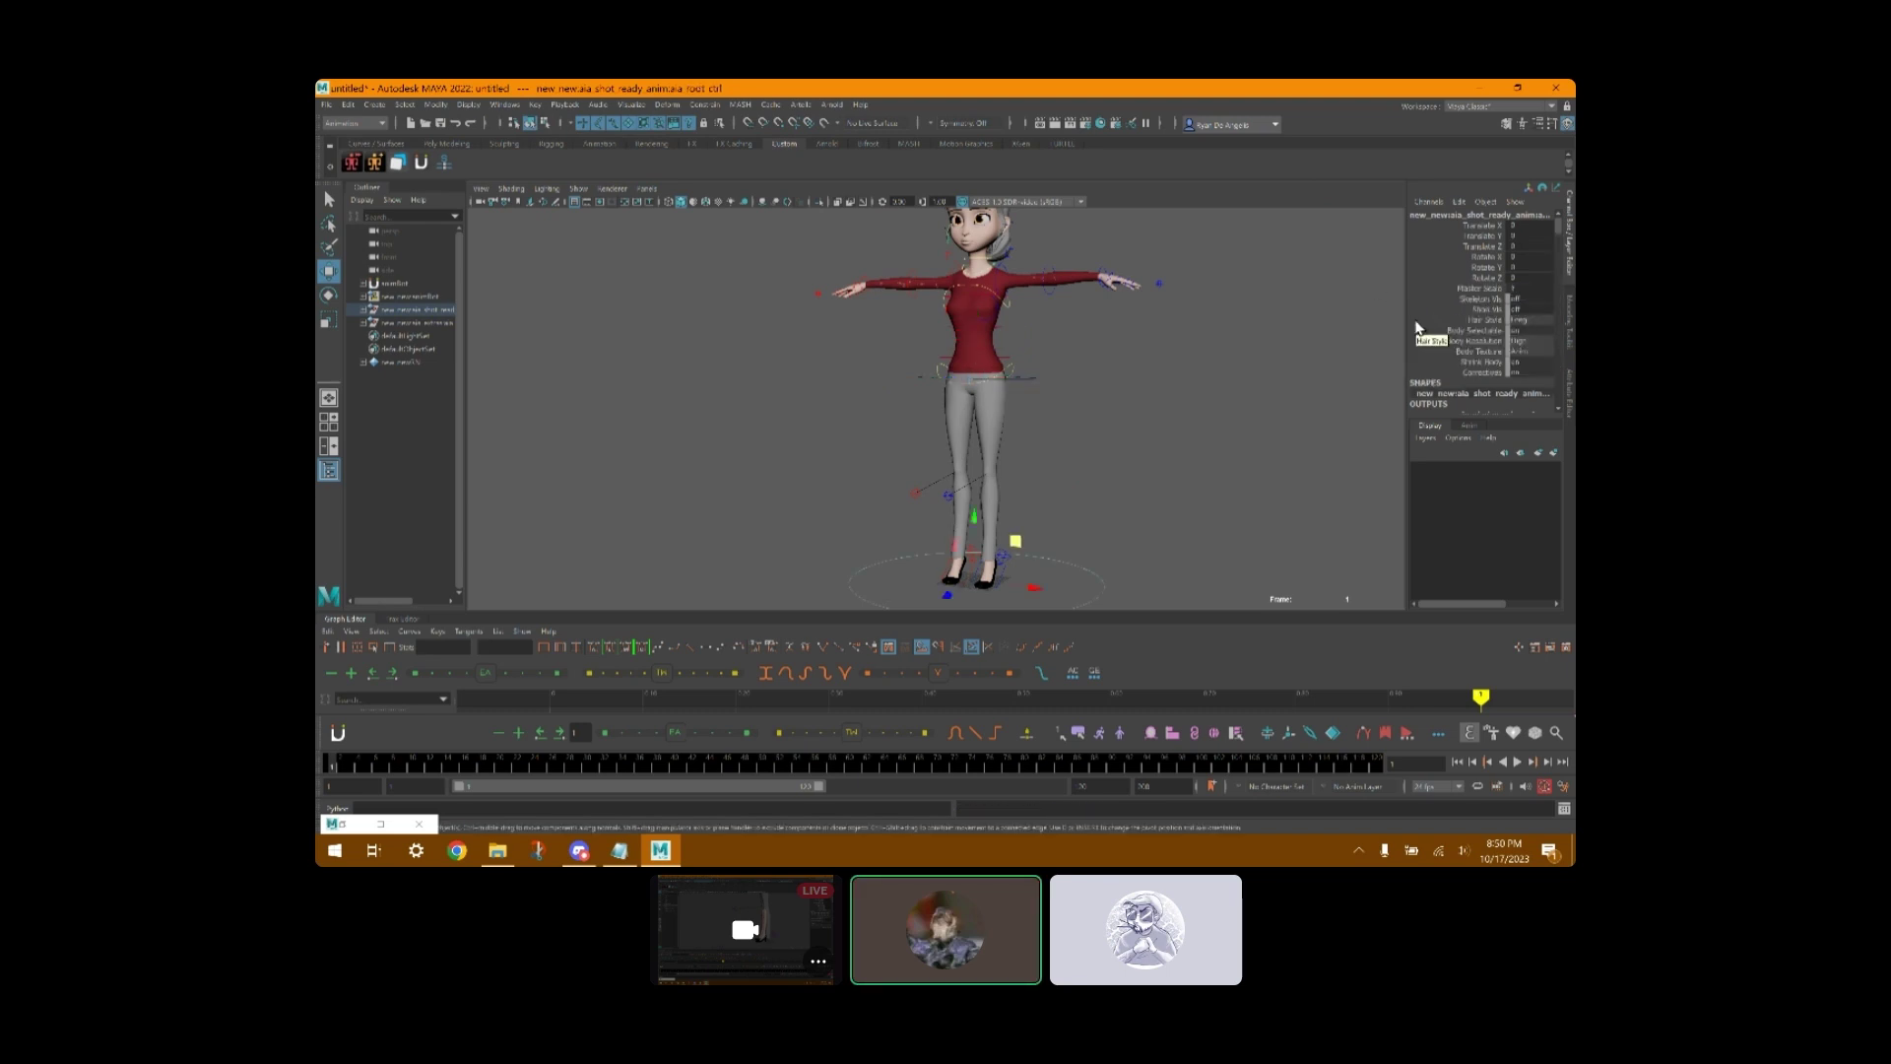
{"action": "left_click", "coordinate": [1538, 330]}
{"action": "type", "text": "0"}
{"action": "key", "text": "Return"}
{"action": "key", "text": "ctrl+z"}
- Set the root control's Master Scale to 0.1 and inspect whether the hair and clothing scale with the character
{"action": "left_click", "coordinate": [1525, 288]}
{"action": "type", "text": ".1"}
{"action": "key", "text": "Return"}
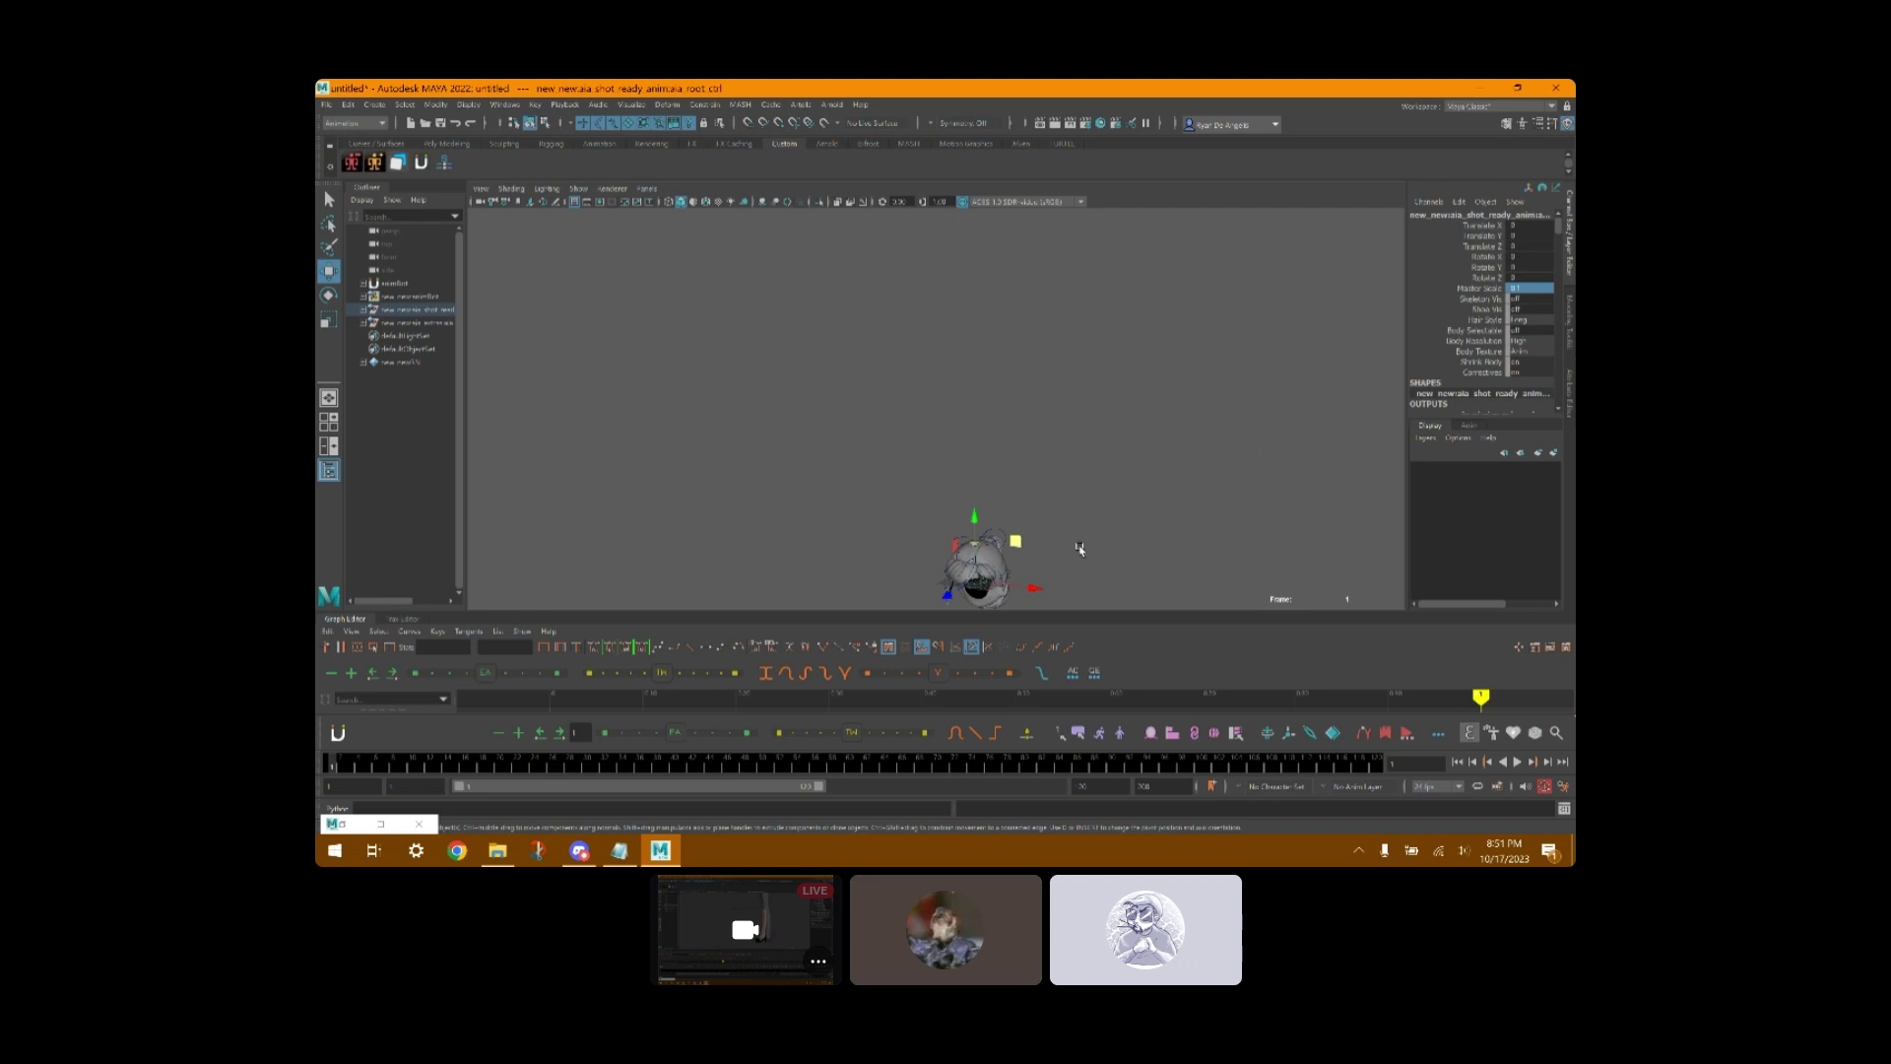
{"action": "middle_click_drag", "start_coordinate": [1071, 558], "coordinate": [1049, 408], "text": "alt"}
{"action": "right_click_drag", "start_coordinate": [1049, 408], "coordinate": [1147, 444], "text": "alt"}
{"action": "middle_click_drag", "start_coordinate": [1148, 443], "coordinate": [1022, 452], "text": "alt"}
{"action": "right_click_drag", "start_coordinate": [1022, 452], "coordinate": [1076, 457], "text": "alt"}
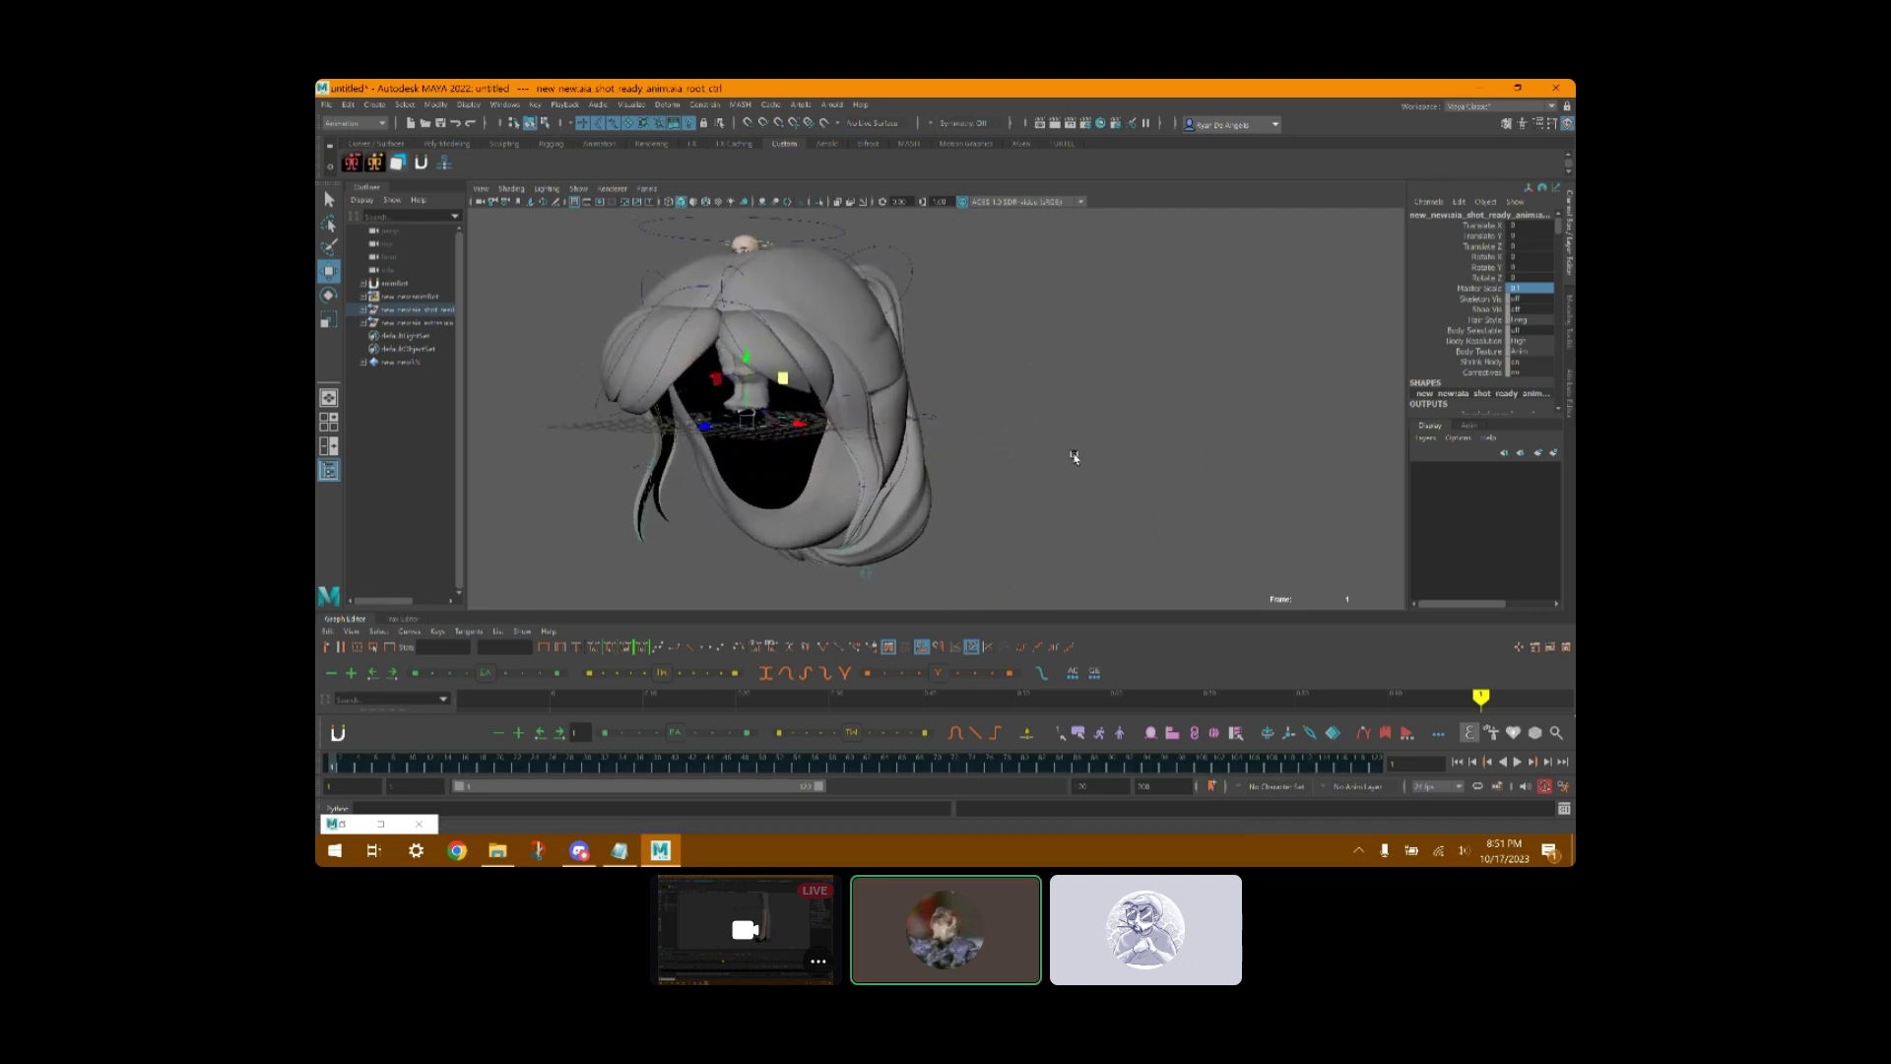
{"action": "middle_click_drag", "start_coordinate": [1076, 457], "coordinate": [1137, 439], "text": "alt"}
{"action": "right_click_drag", "start_coordinate": [1137, 438], "coordinate": [1167, 435], "text": "alt"}
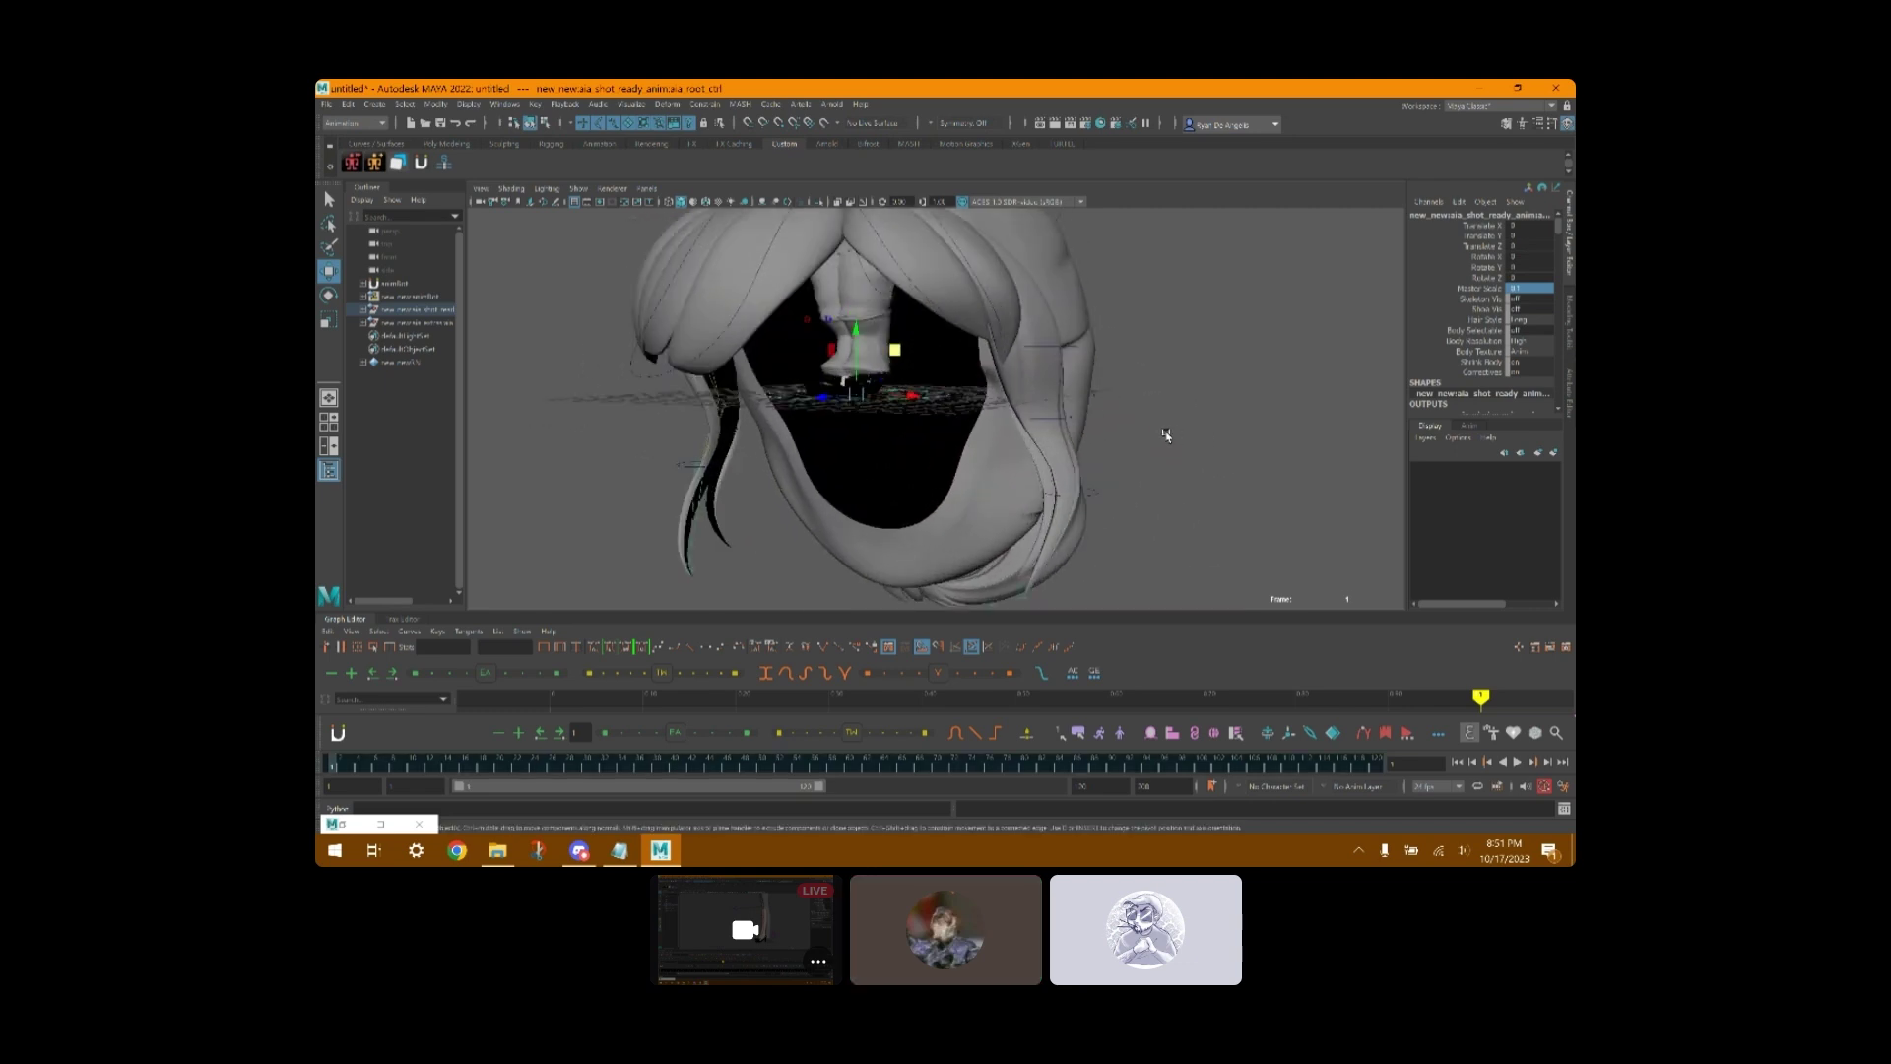
{"action": "middle_click_drag", "start_coordinate": [1167, 435], "coordinate": [1346, 469], "text": "alt"}
- Undo the Master Scale change on the root control and clear the selection
{"action": "key", "text": "ctrl+z"}
{"action": "right_click_drag", "start_coordinate": [1347, 469], "coordinate": [1286, 380], "text": "alt"}
{"action": "middle_click_drag", "start_coordinate": [1287, 381], "coordinate": [1156, 531], "text": "alt"}
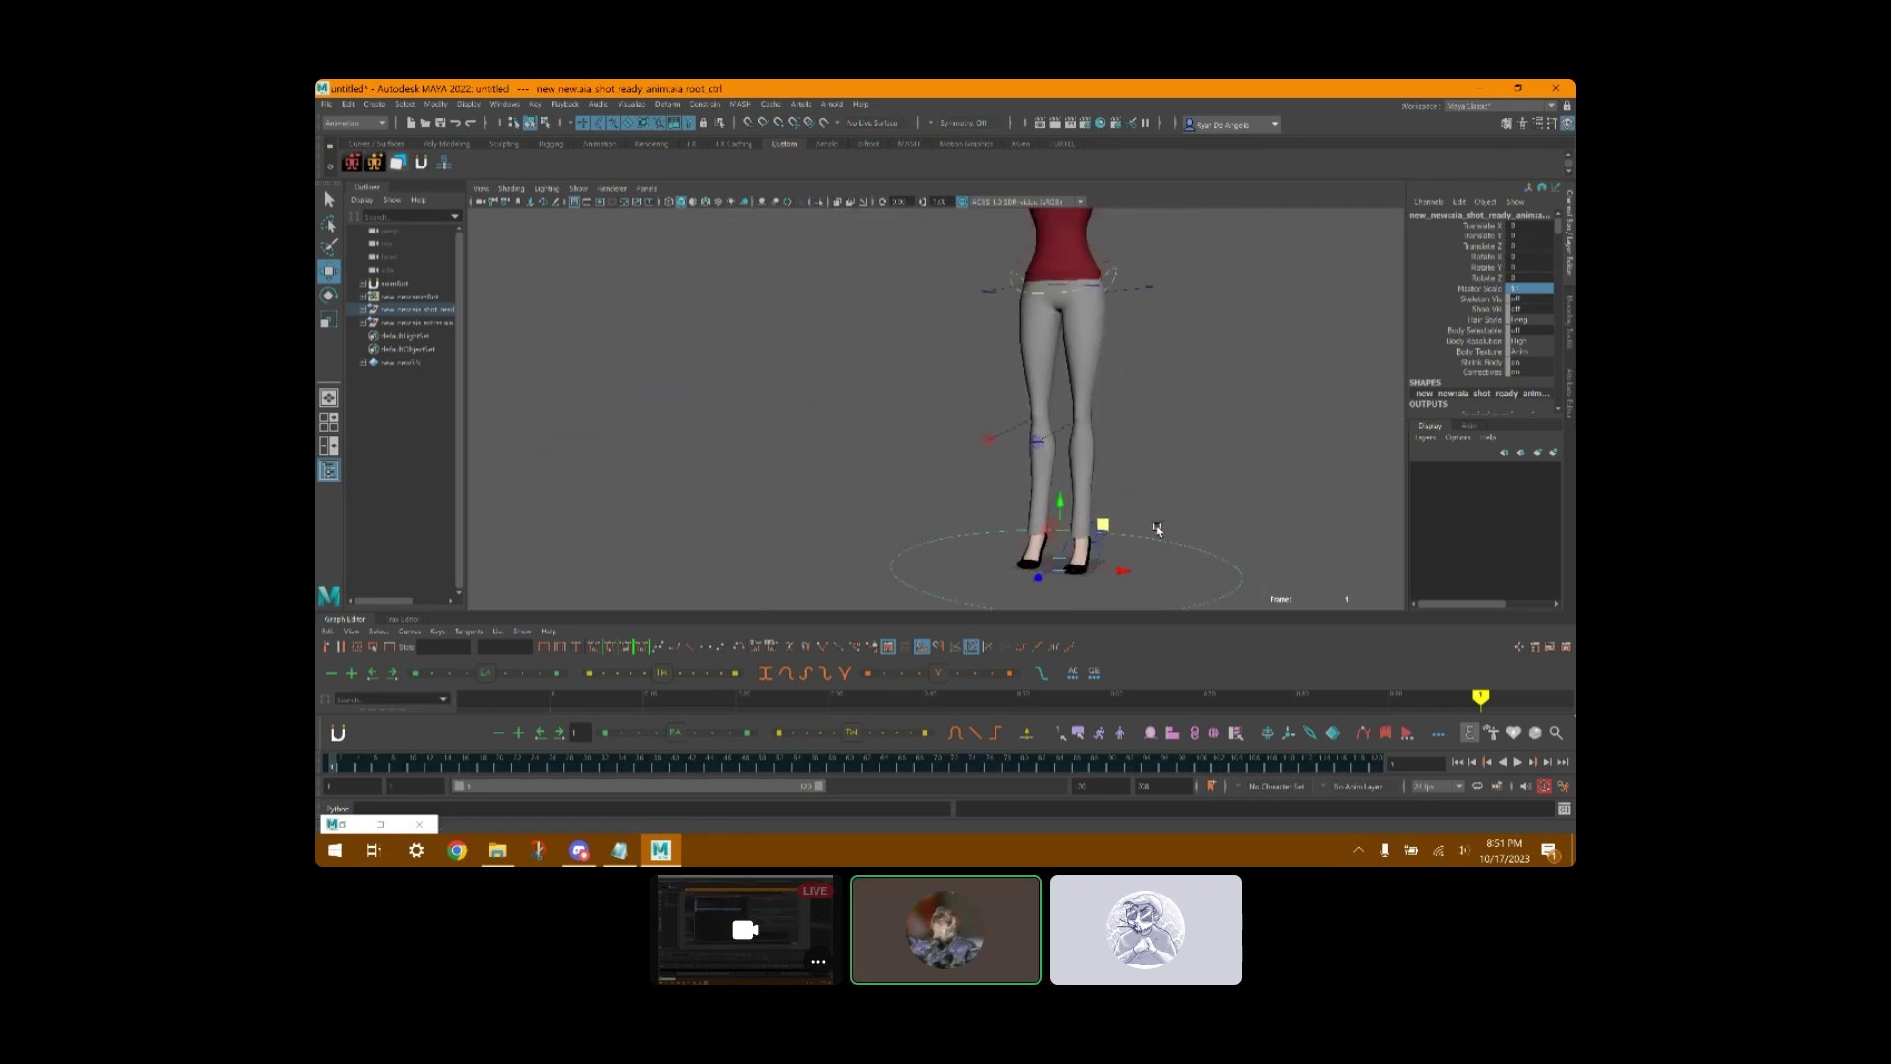
{"action": "right_click_drag", "start_coordinate": [1156, 532], "coordinate": [1104, 413], "text": "alt"}
{"action": "middle_click_drag", "start_coordinate": [1104, 414], "coordinate": [1196, 453], "text": "alt"}
{"action": "left_click_drag", "start_coordinate": [1154, 460], "coordinate": [1119, 476], "text": "alt"}
{"action": "left_click", "coordinate": [1140, 473]}
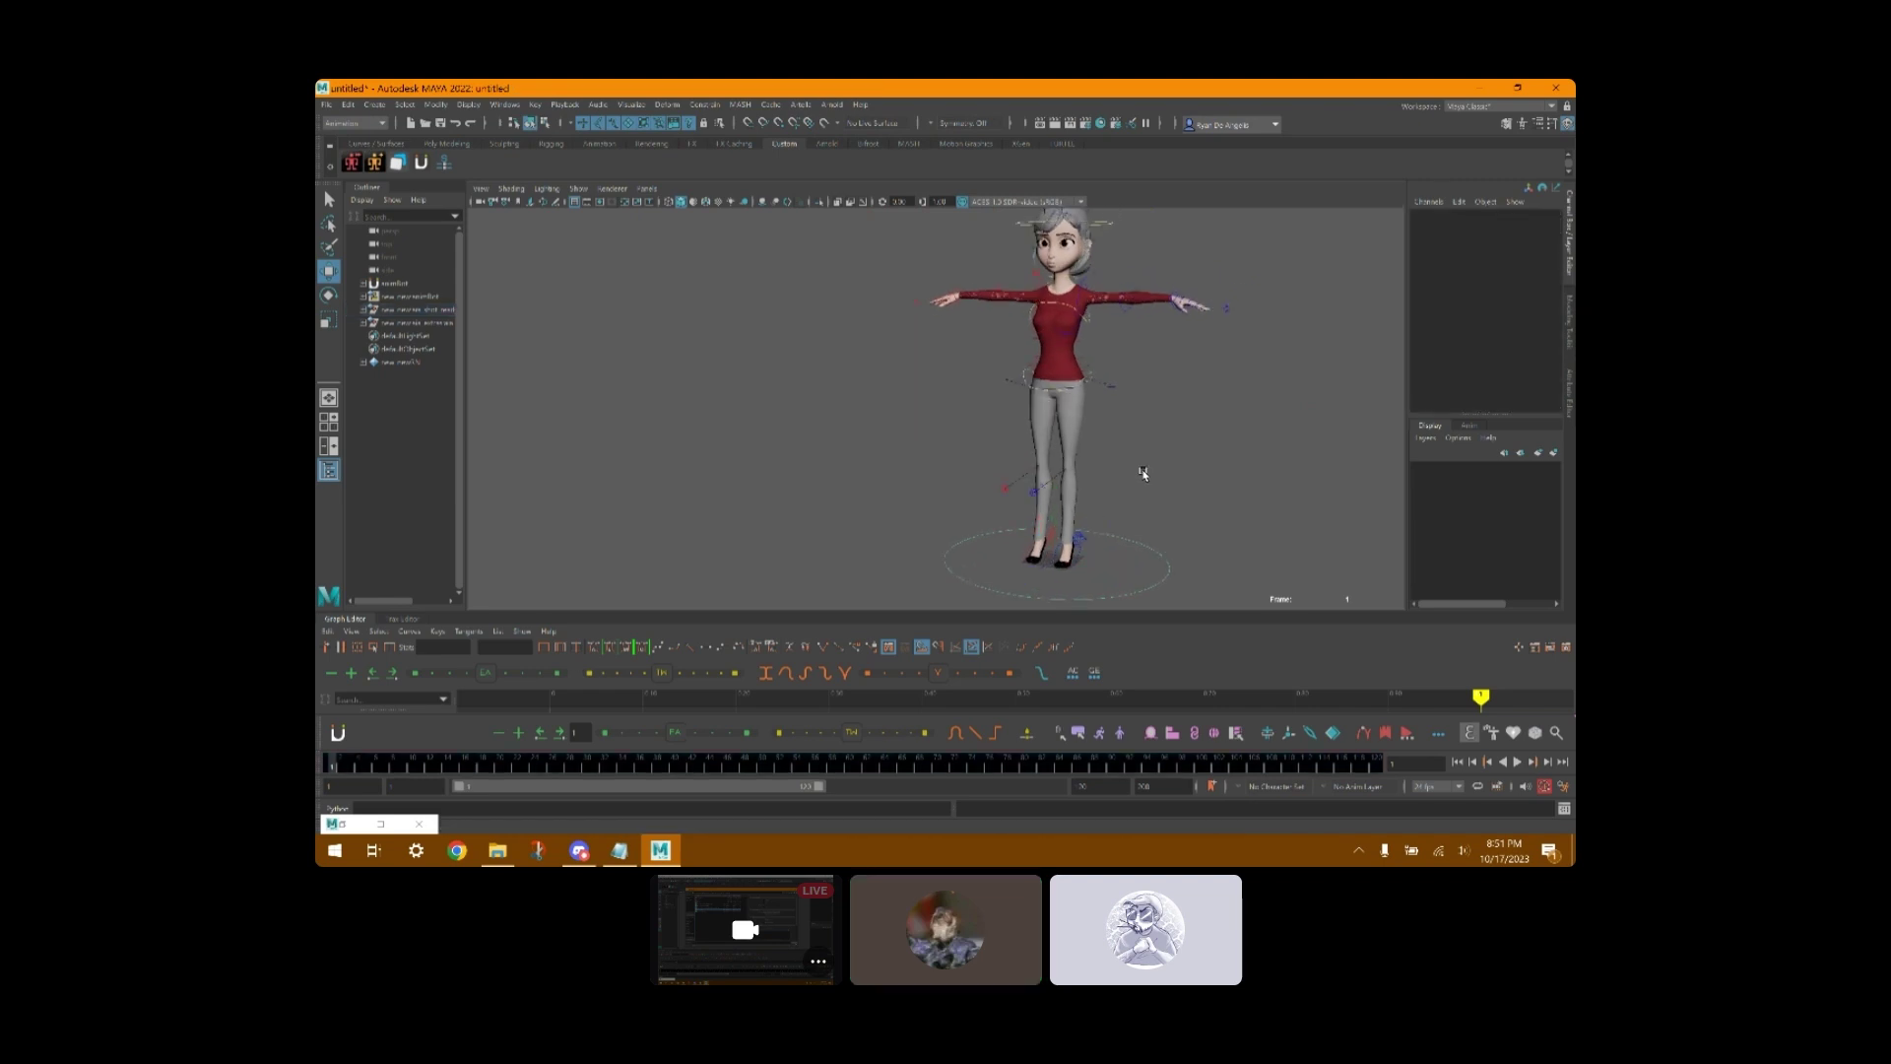
- Select the character's root control and set its Body Resolution to Low
{"action": "left_click", "coordinate": [1114, 558]}
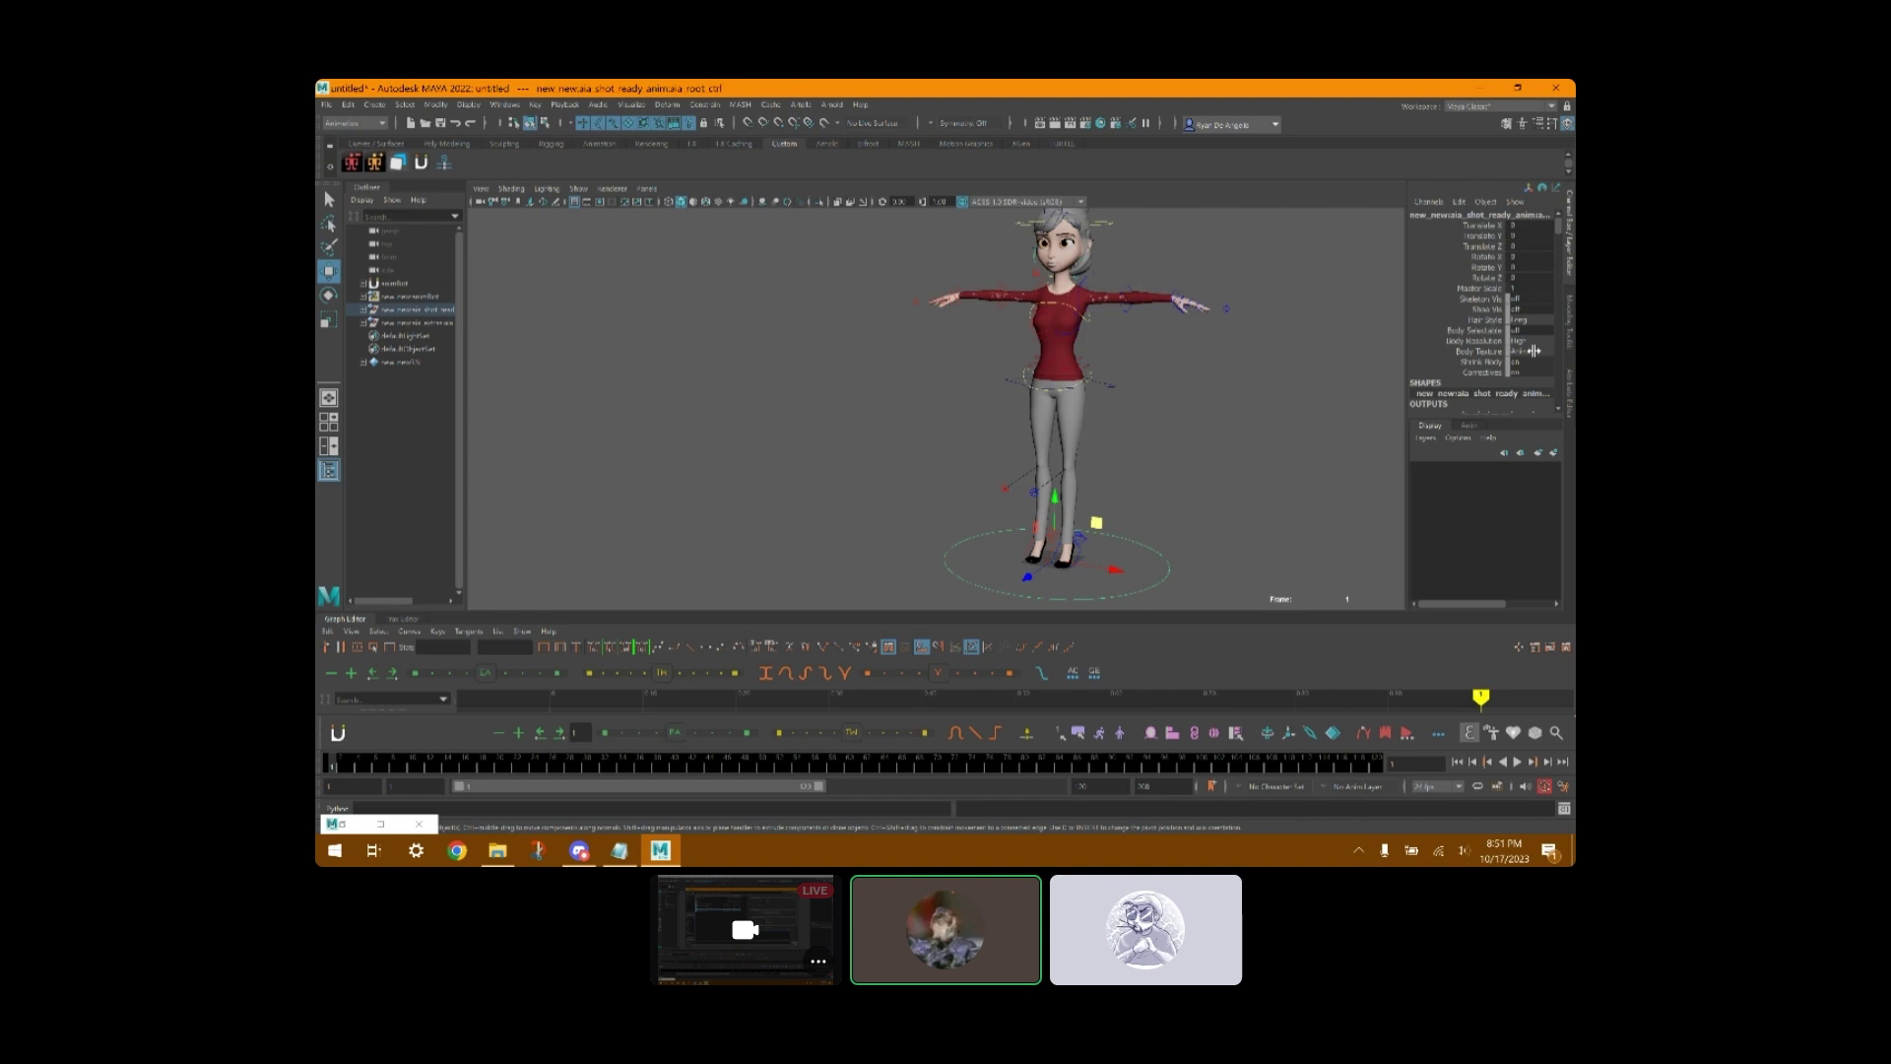
{"action": "left_click", "coordinate": [1529, 341]}
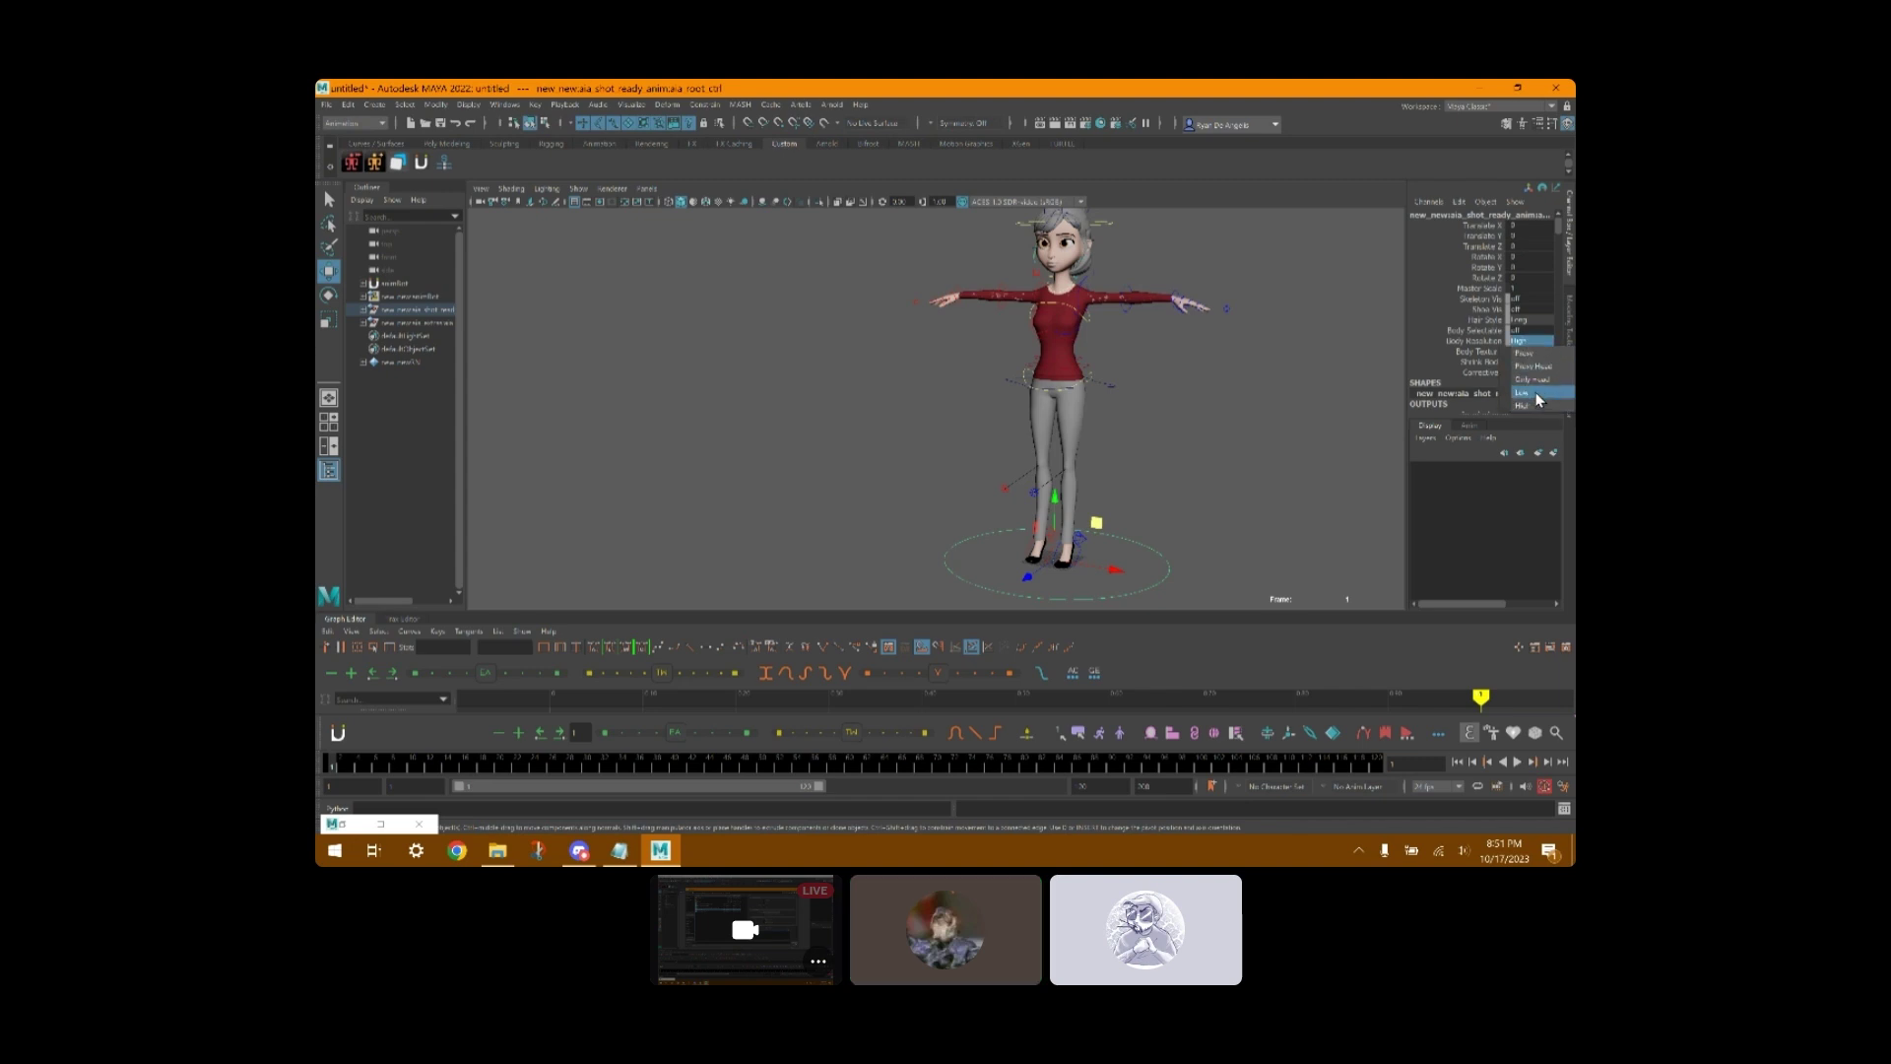
{"action": "left_click", "coordinate": [1539, 393]}
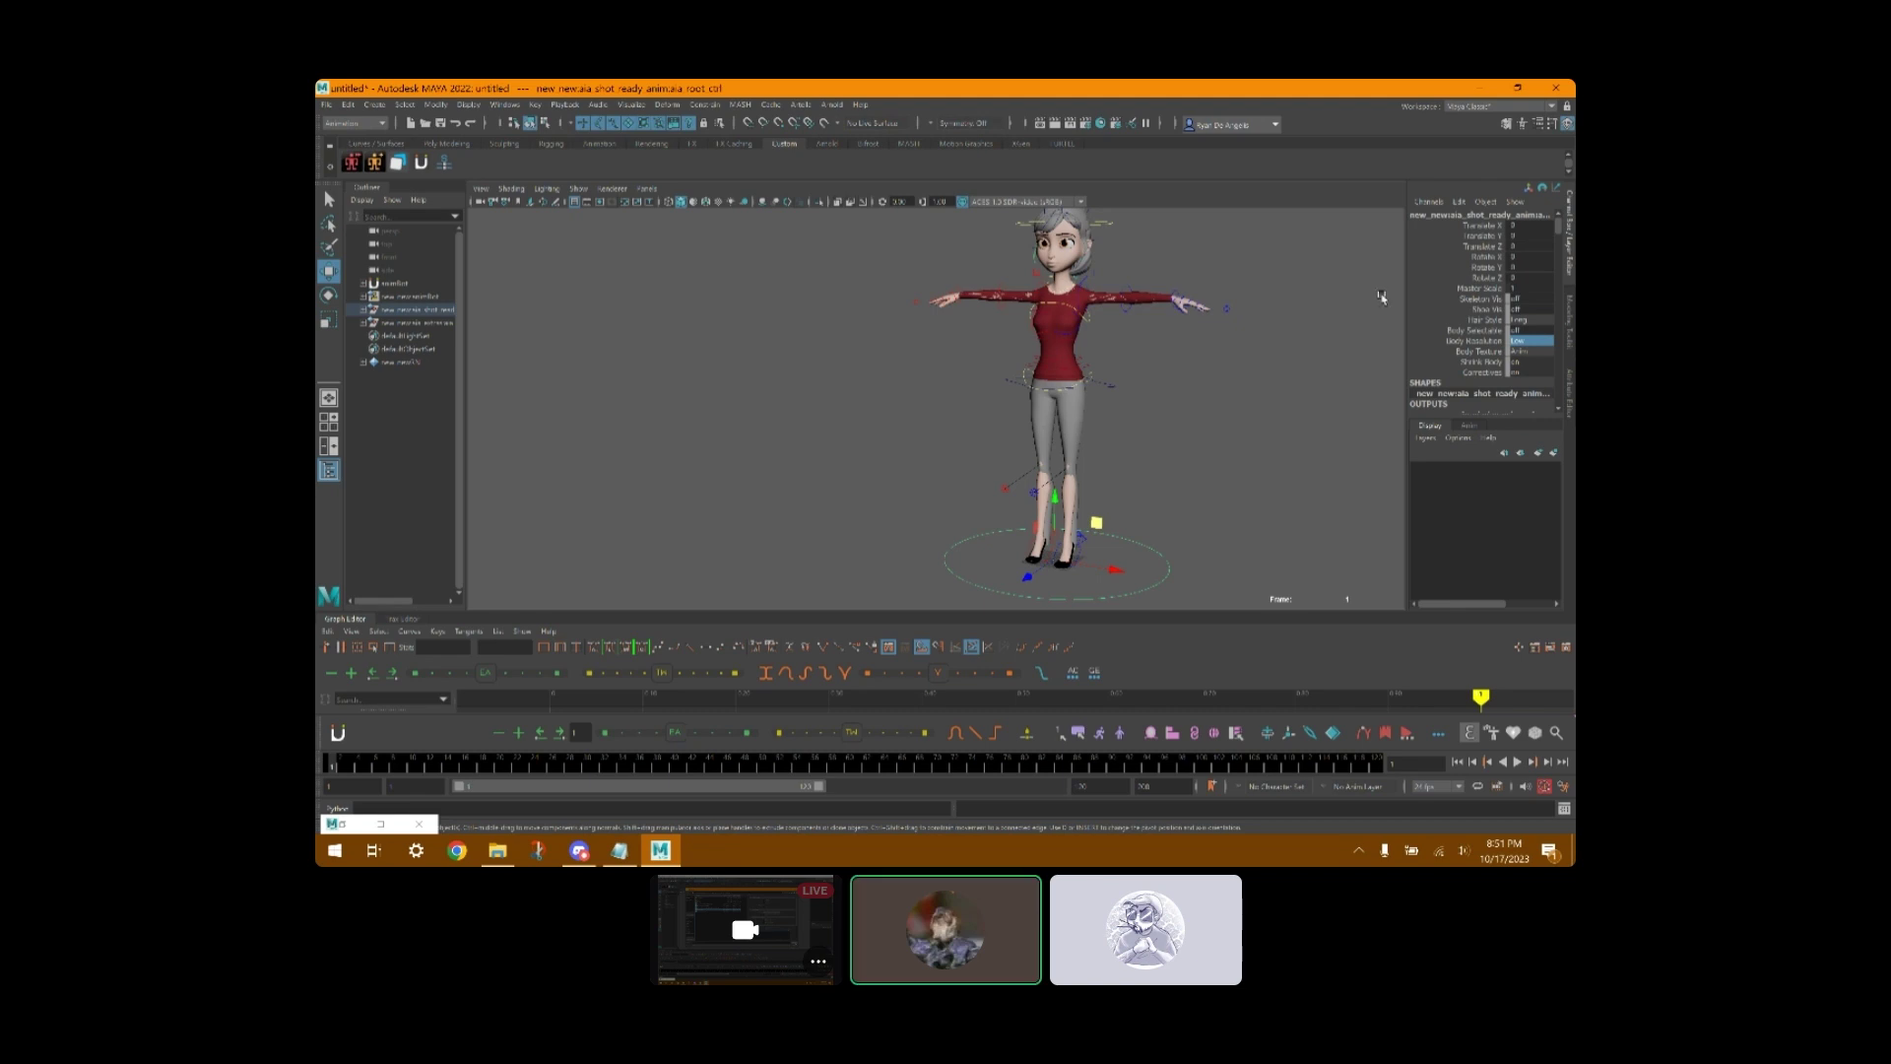
- Try the root control's Body Resolution at Proxy and inspect how the long-sleeved shirt covers the body
{"action": "left_click", "coordinate": [1534, 342]}
{"action": "left_click", "coordinate": [1533, 353]}
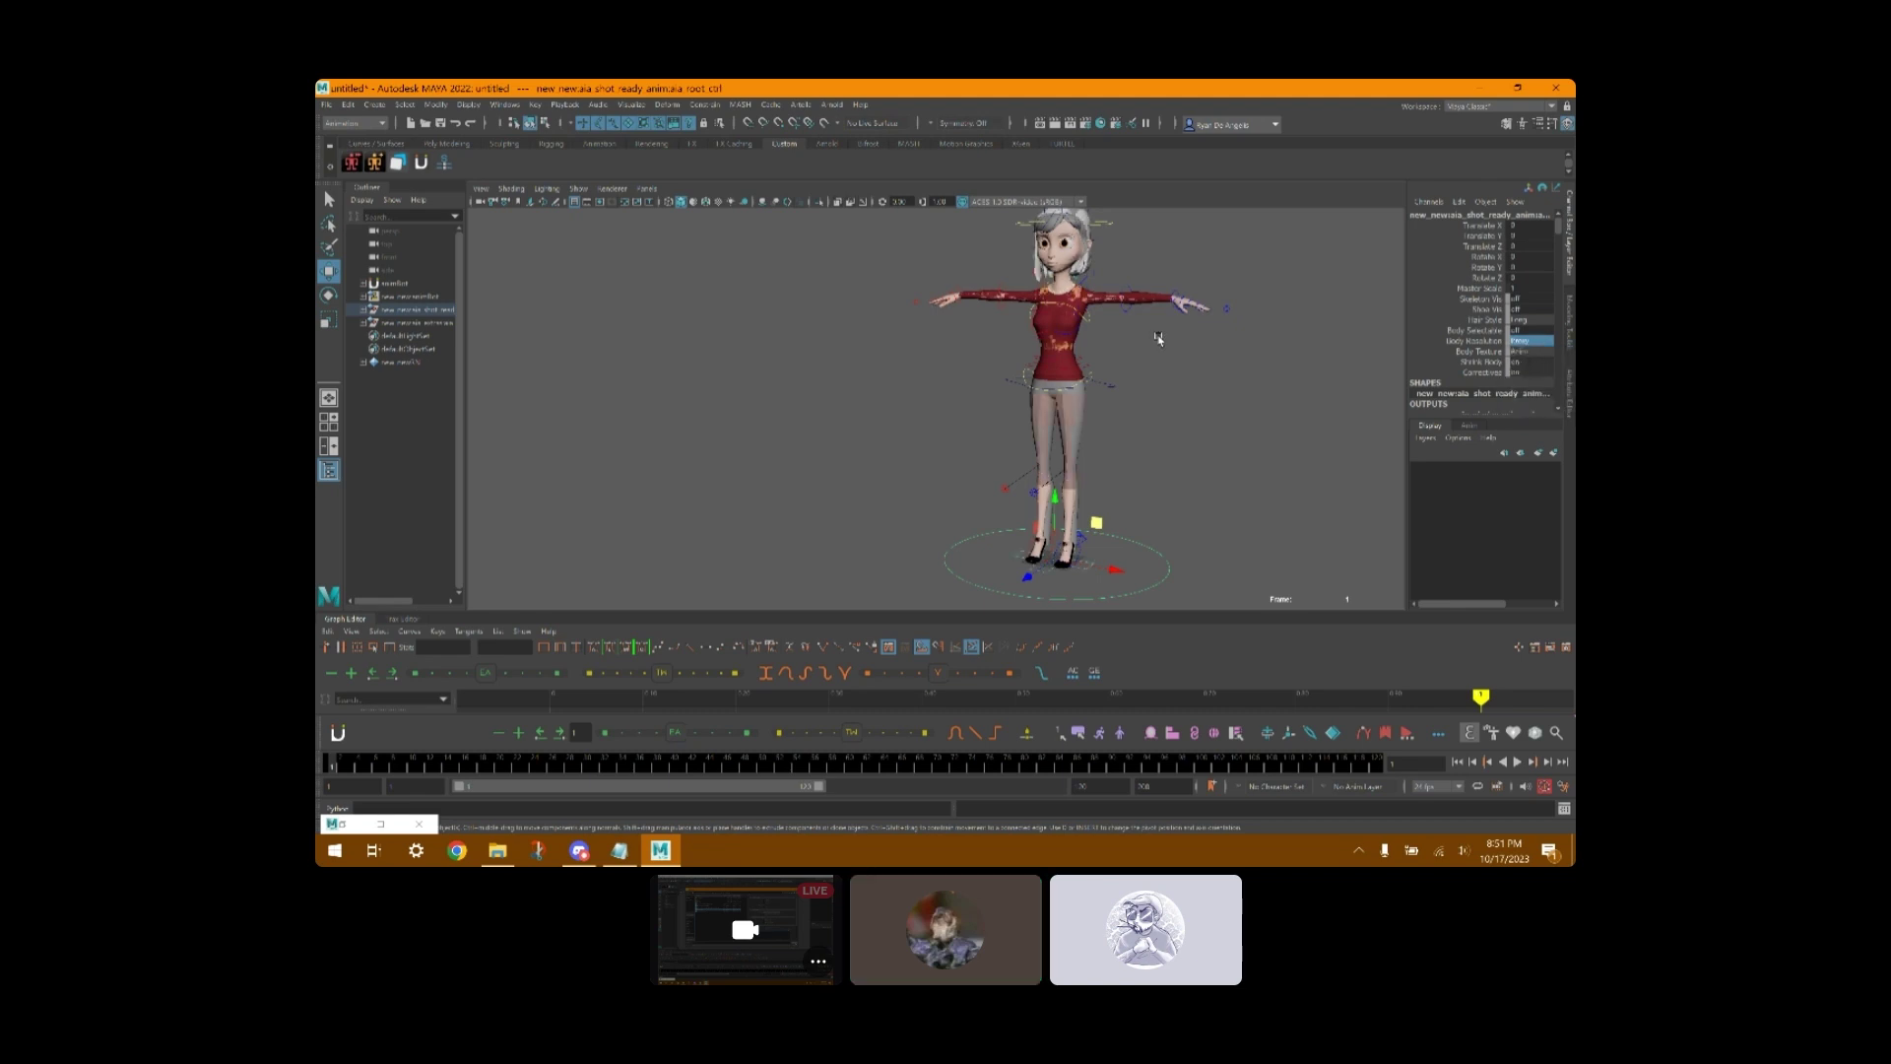
{"action": "scroll", "coordinate": [1074, 302], "scroll_direction": "up", "scroll_amount": 5}
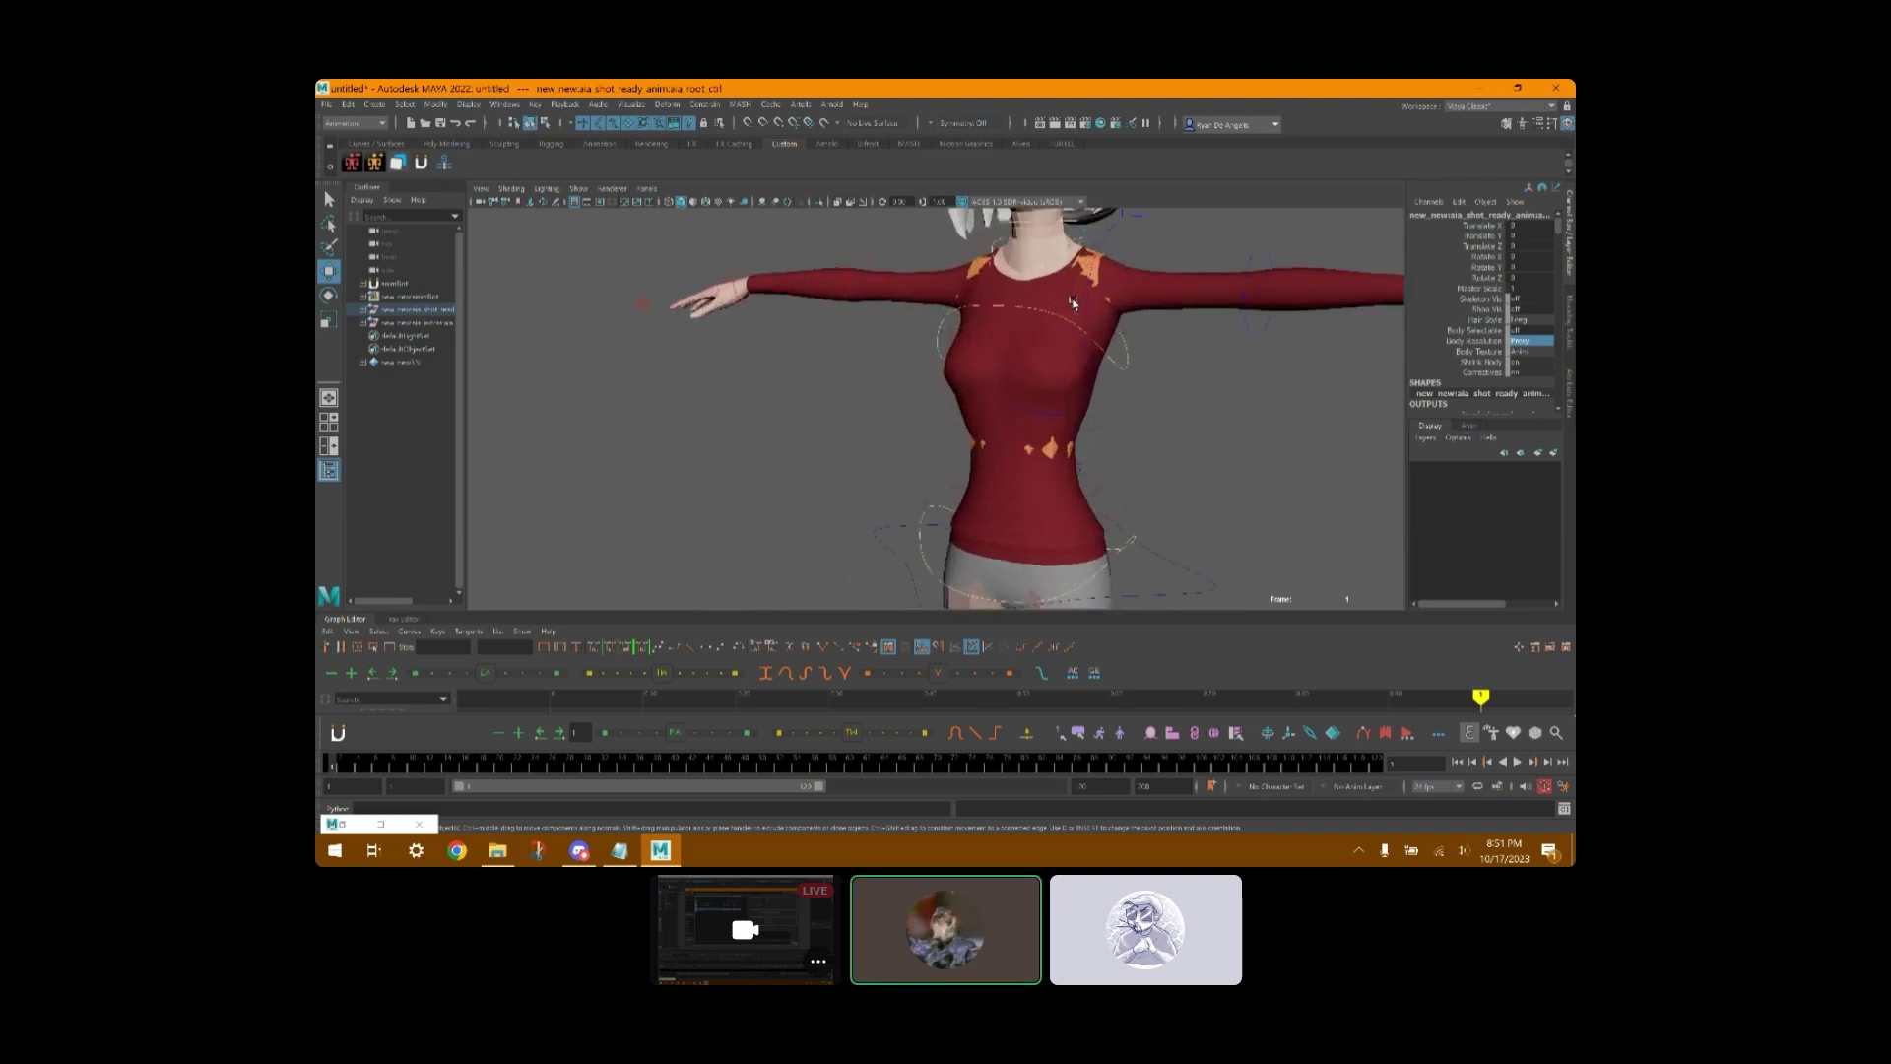
{"action": "scroll", "coordinate": [1074, 302], "scroll_direction": "down", "scroll_amount": 5}
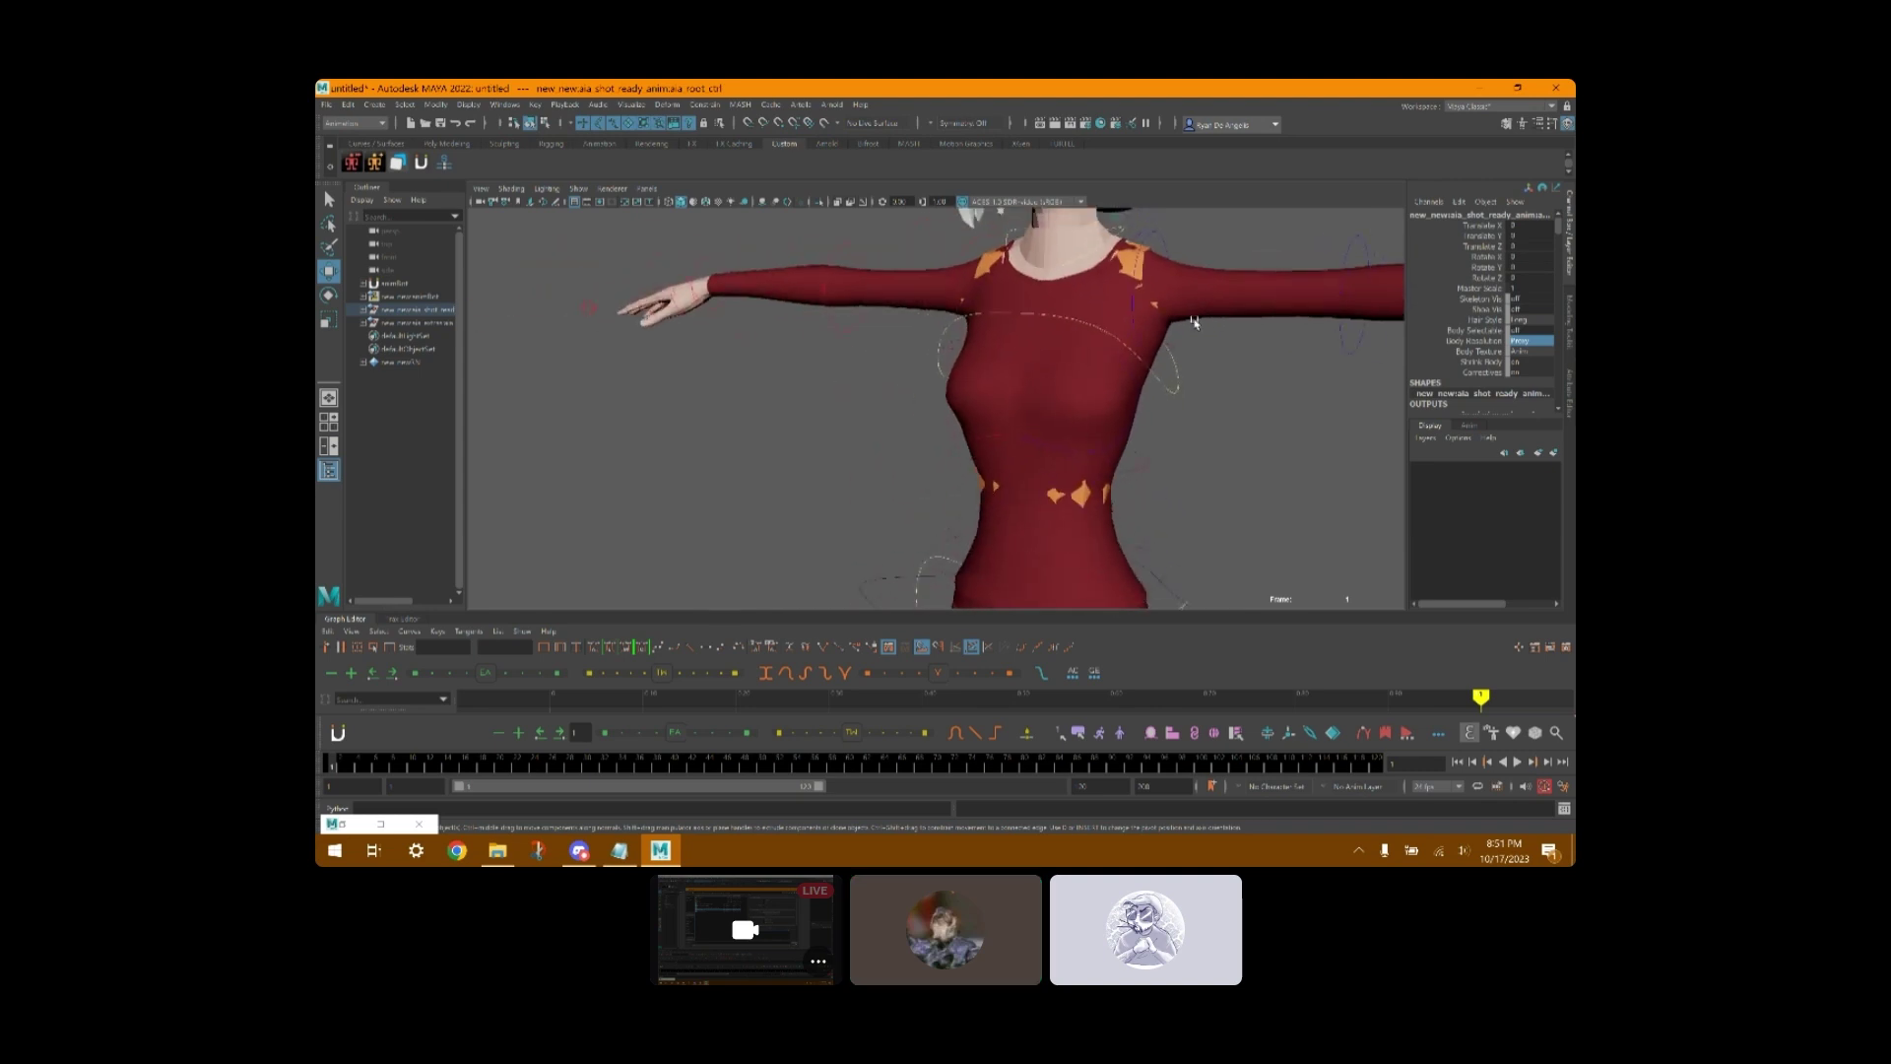
- Set the root control's Body Resolution to High and its Body Texture to Render
{"action": "left_click", "coordinate": [1521, 340]}
{"action": "left_click", "coordinate": [1525, 349]}
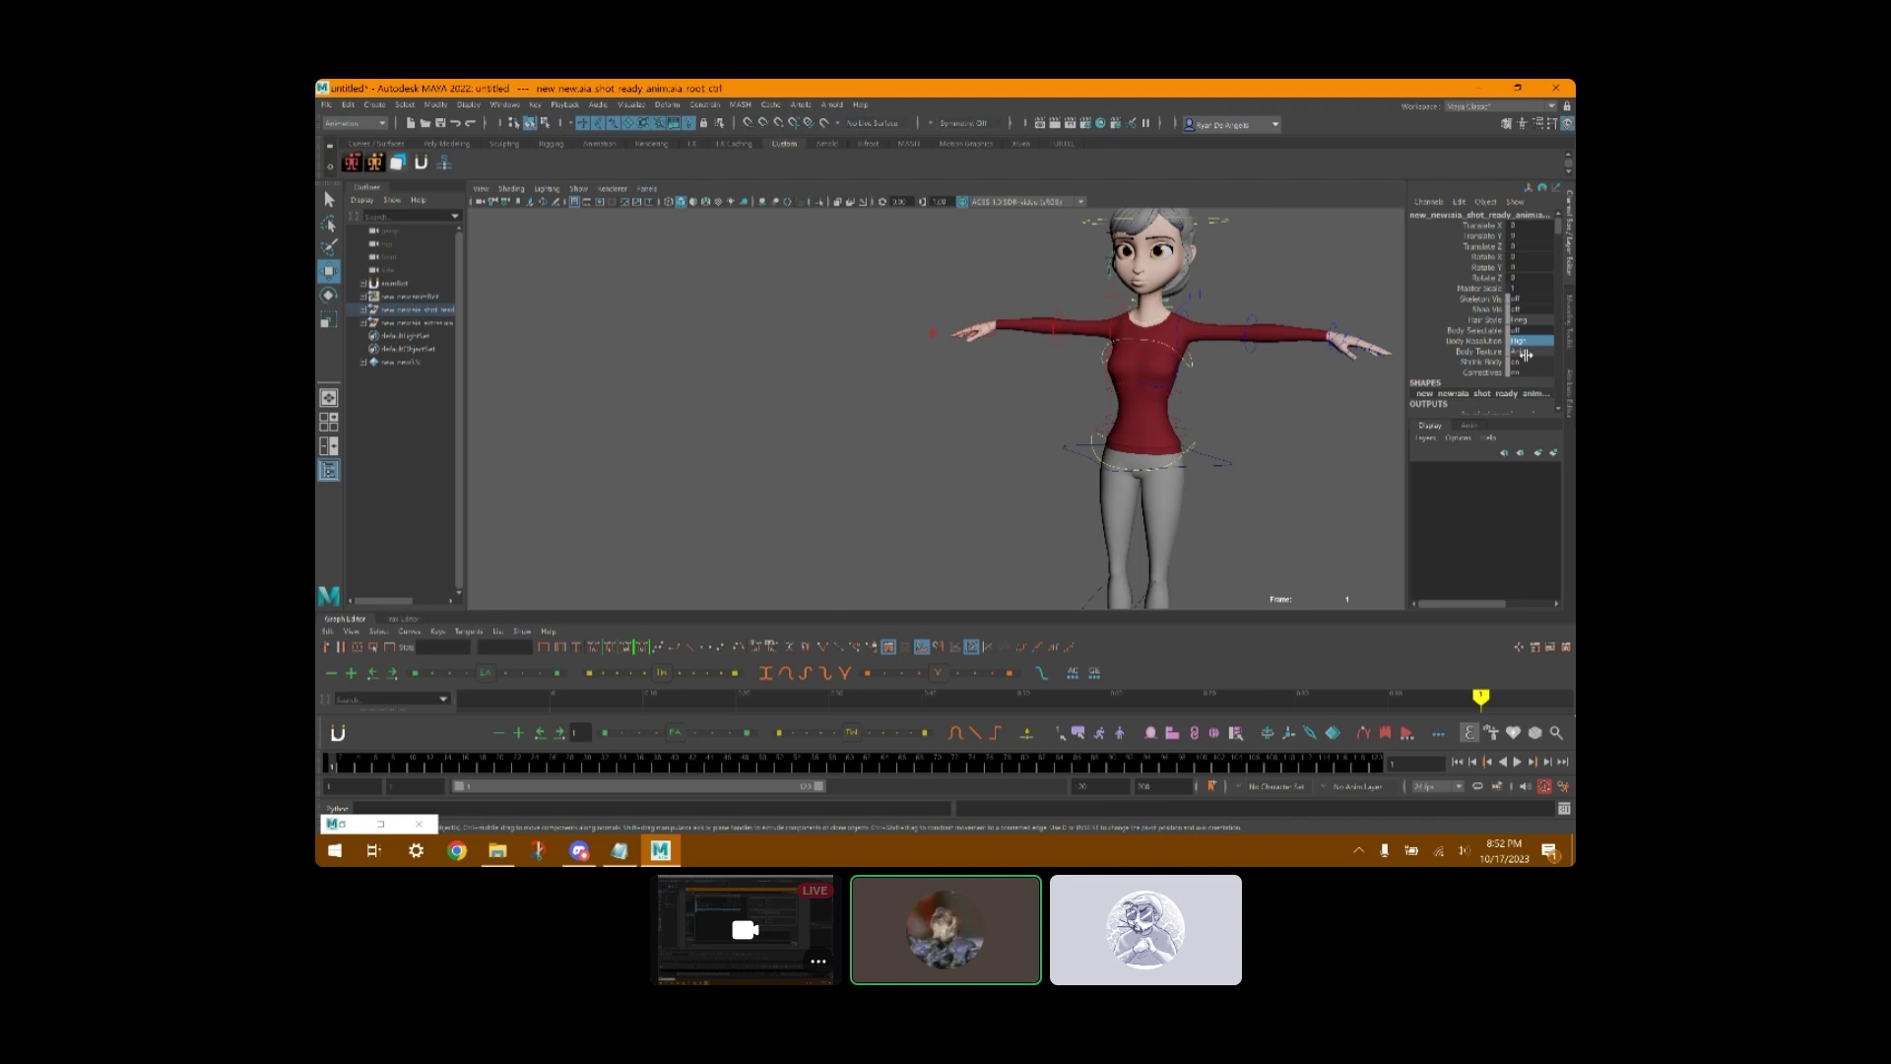
{"action": "left_click", "coordinate": [1526, 351]}
{"action": "left_click", "coordinate": [1536, 390]}
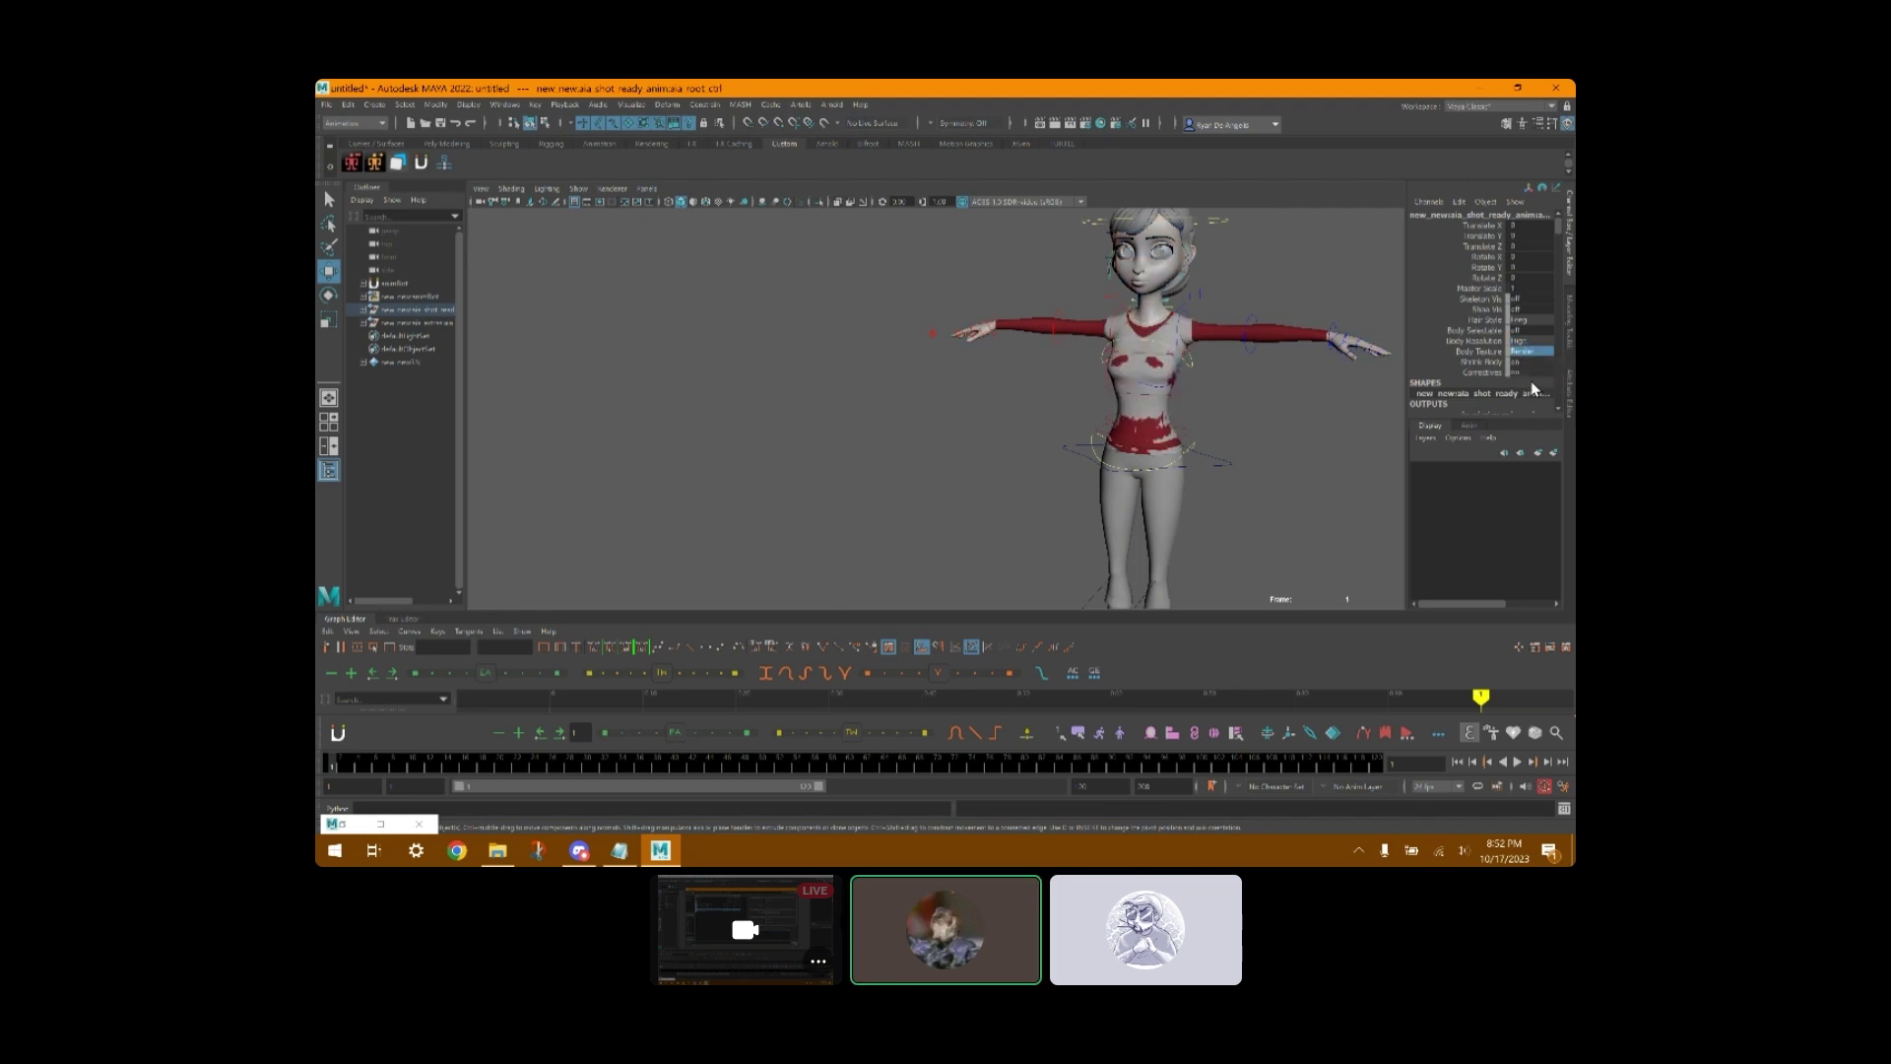
- Hide the rig's original render shirt that pokes through the long-sleeved shirt by turning off its Visibility
{"action": "left_click", "coordinate": [1296, 409]}
{"action": "scroll", "coordinate": [1296, 410], "scroll_direction": "up", "scroll_amount": 3}
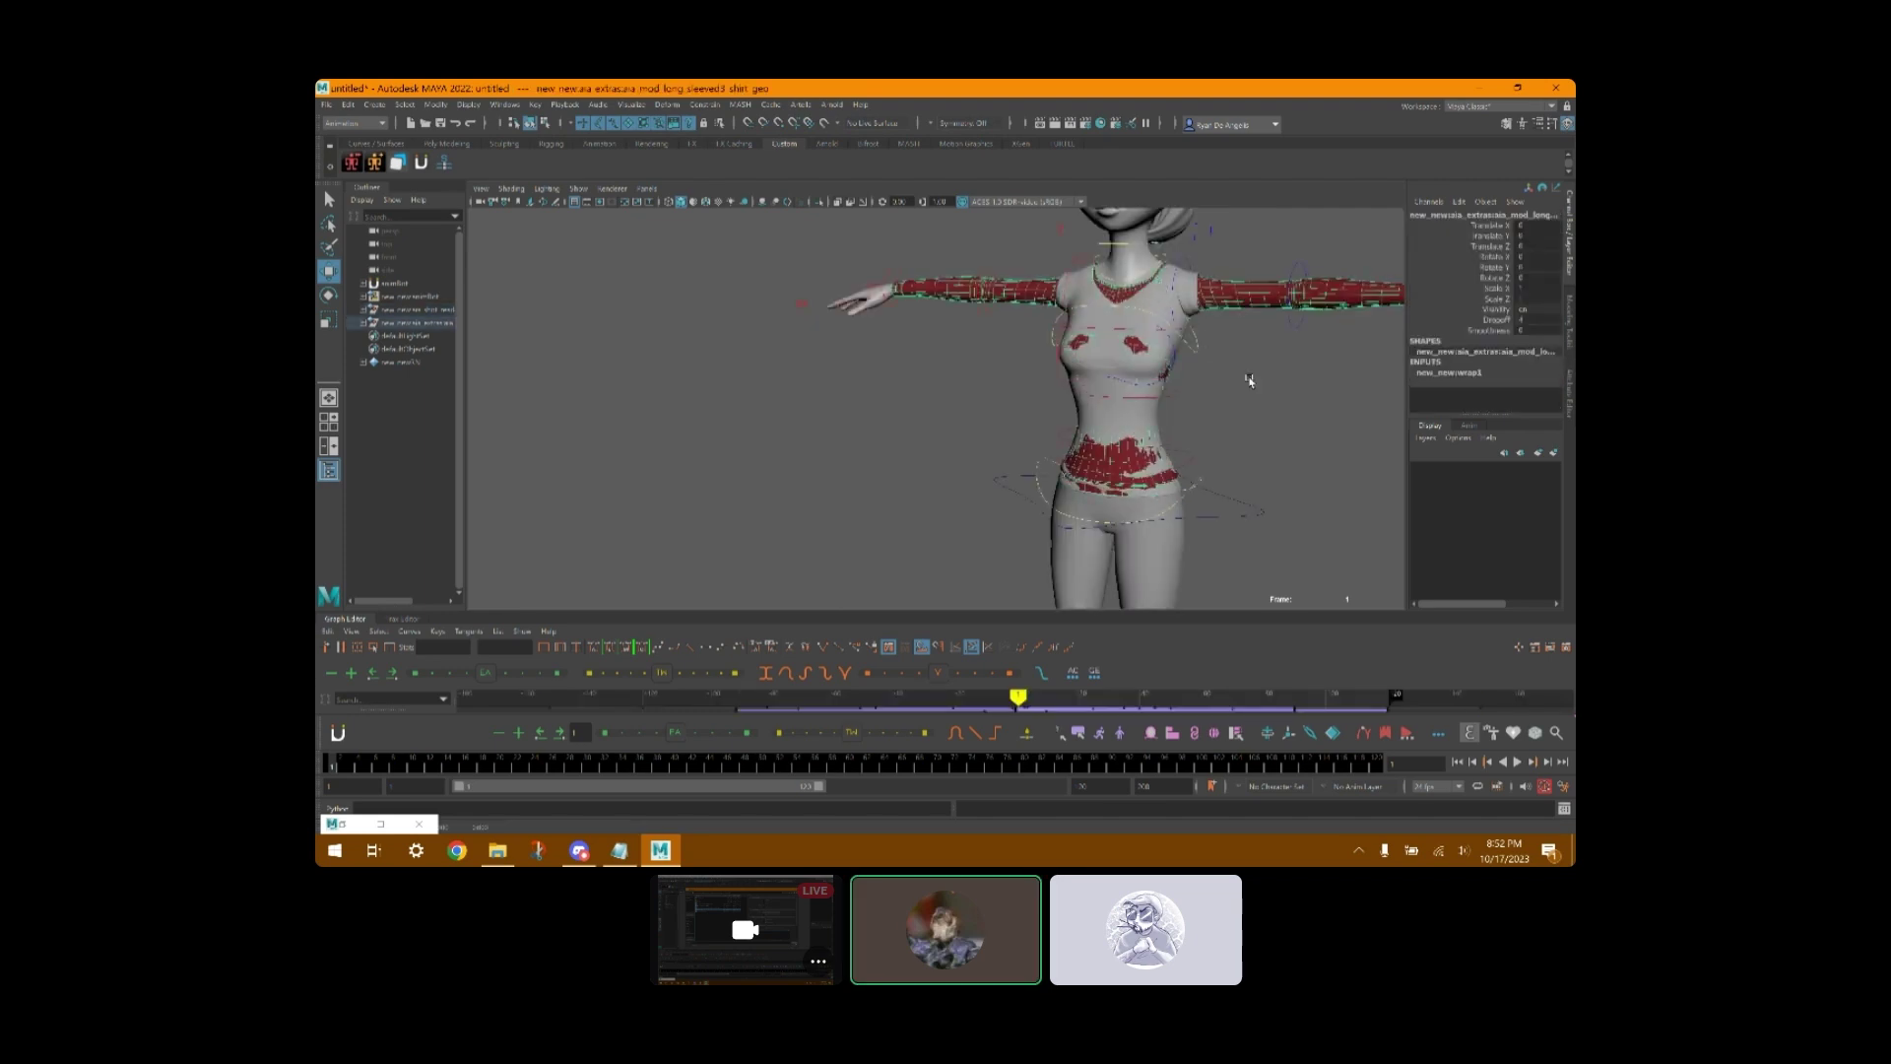
{"action": "left_click", "coordinate": [1188, 282]}
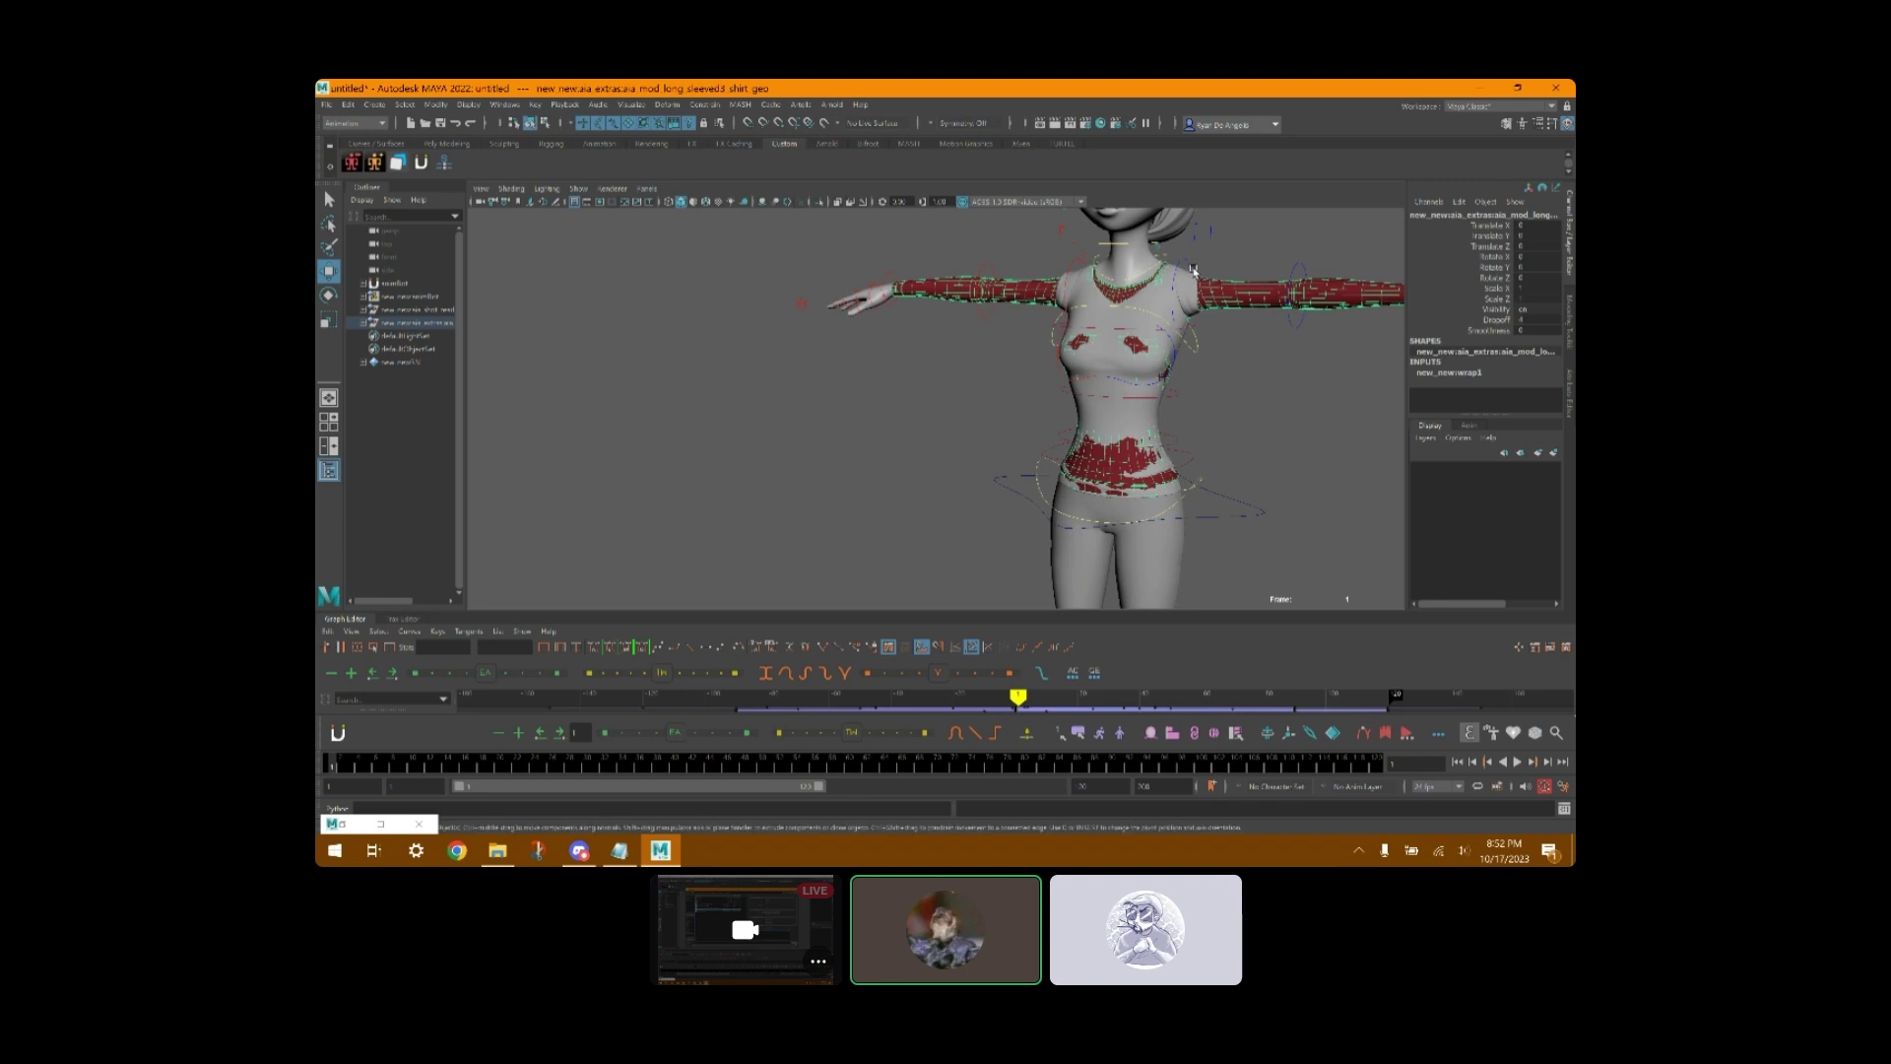
{"action": "left_click", "coordinate": [1221, 269]}
{"action": "scroll", "coordinate": [1270, 476], "scroll_direction": "down", "scroll_amount": 5}
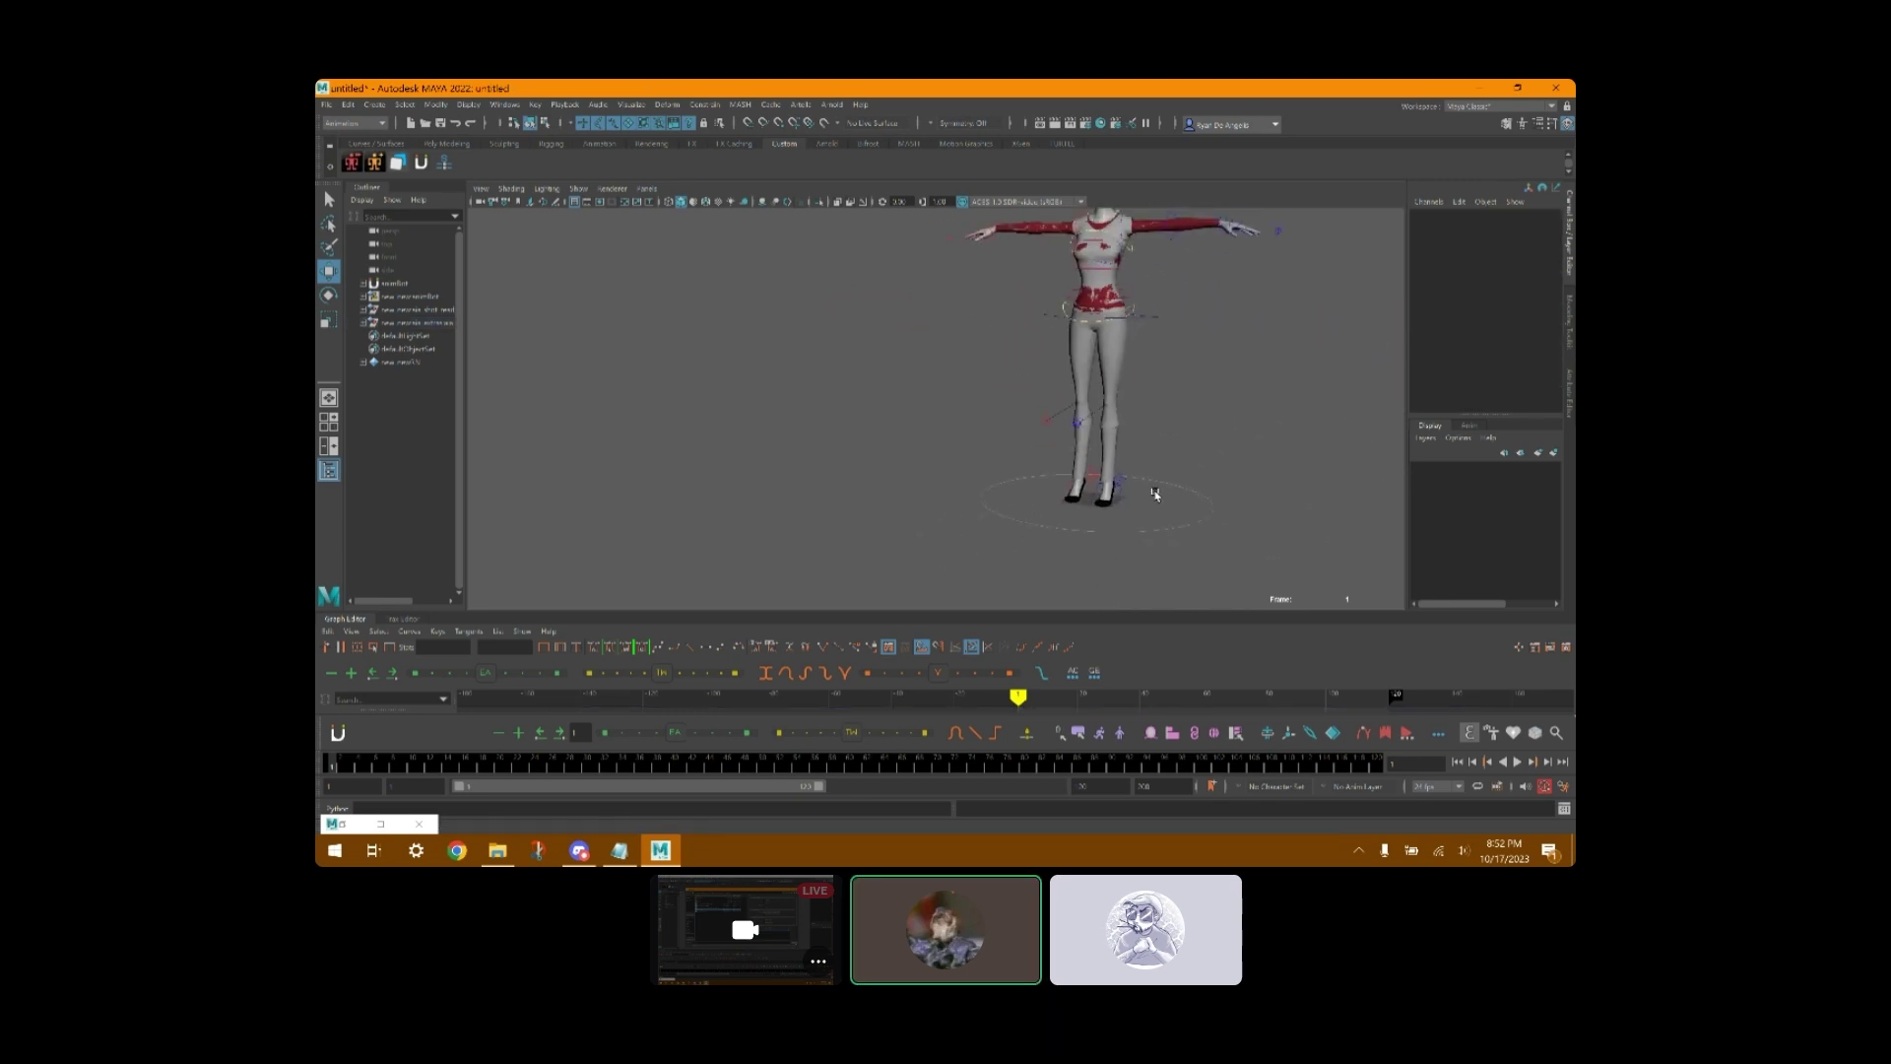
{"action": "left_click_drag", "start_coordinate": [1150, 508], "coordinate": [1142, 512]}
{"action": "left_click", "coordinate": [1280, 384]}
{"action": "scroll", "coordinate": [1182, 295], "scroll_direction": "up", "scroll_amount": 5}
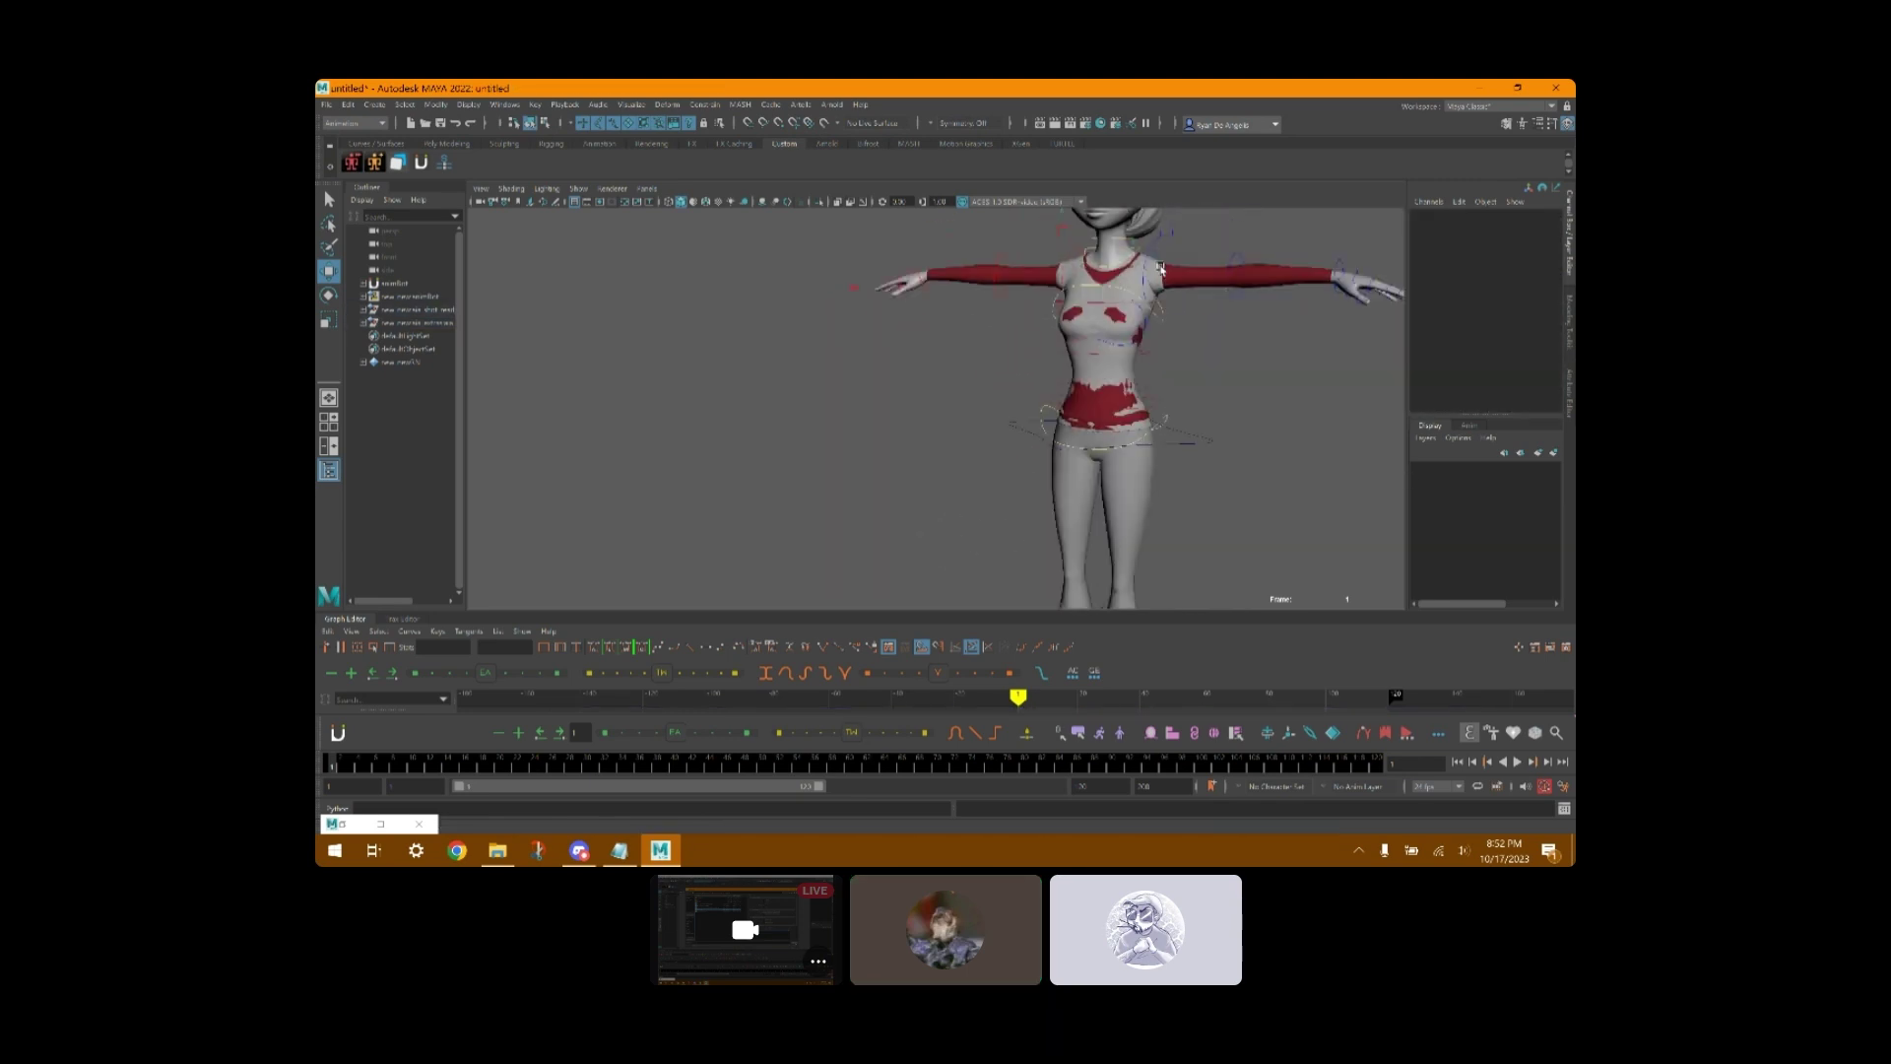
{"action": "left_click", "coordinate": [1157, 262]}
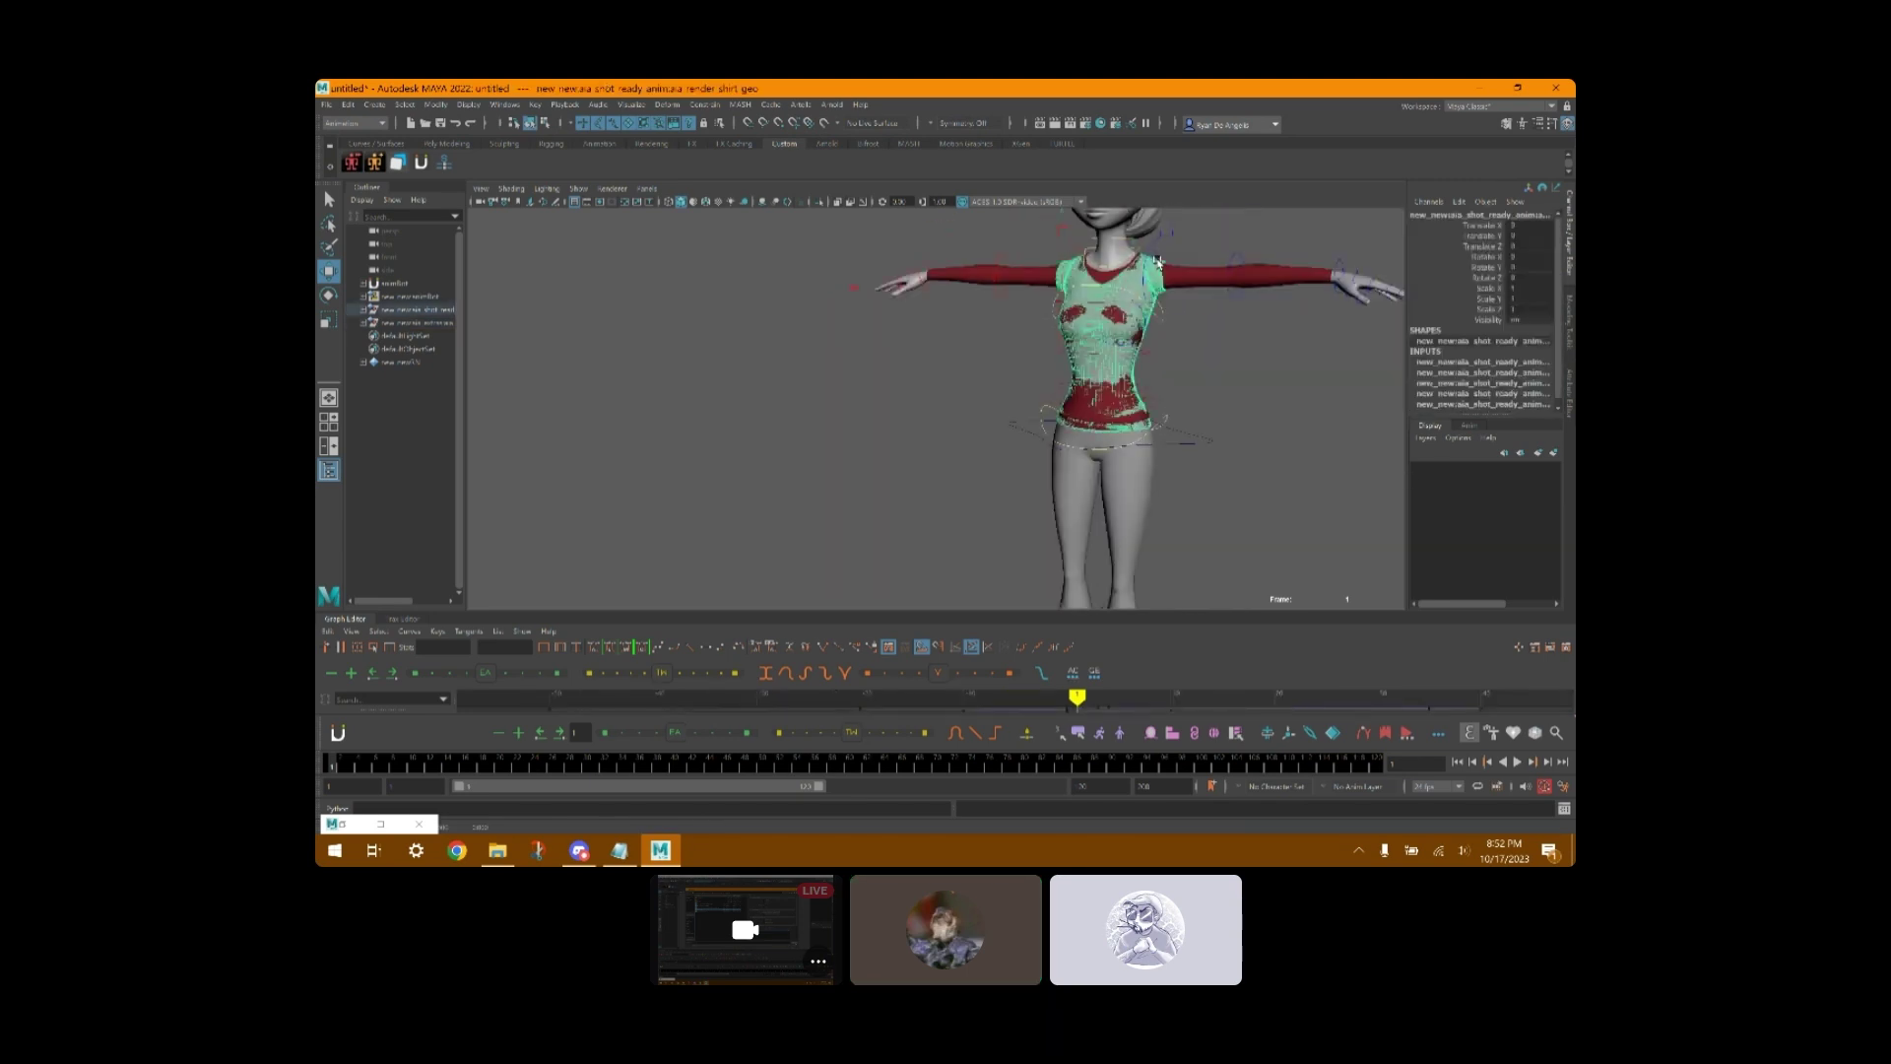
{"action": "left_click", "coordinate": [1517, 319]}
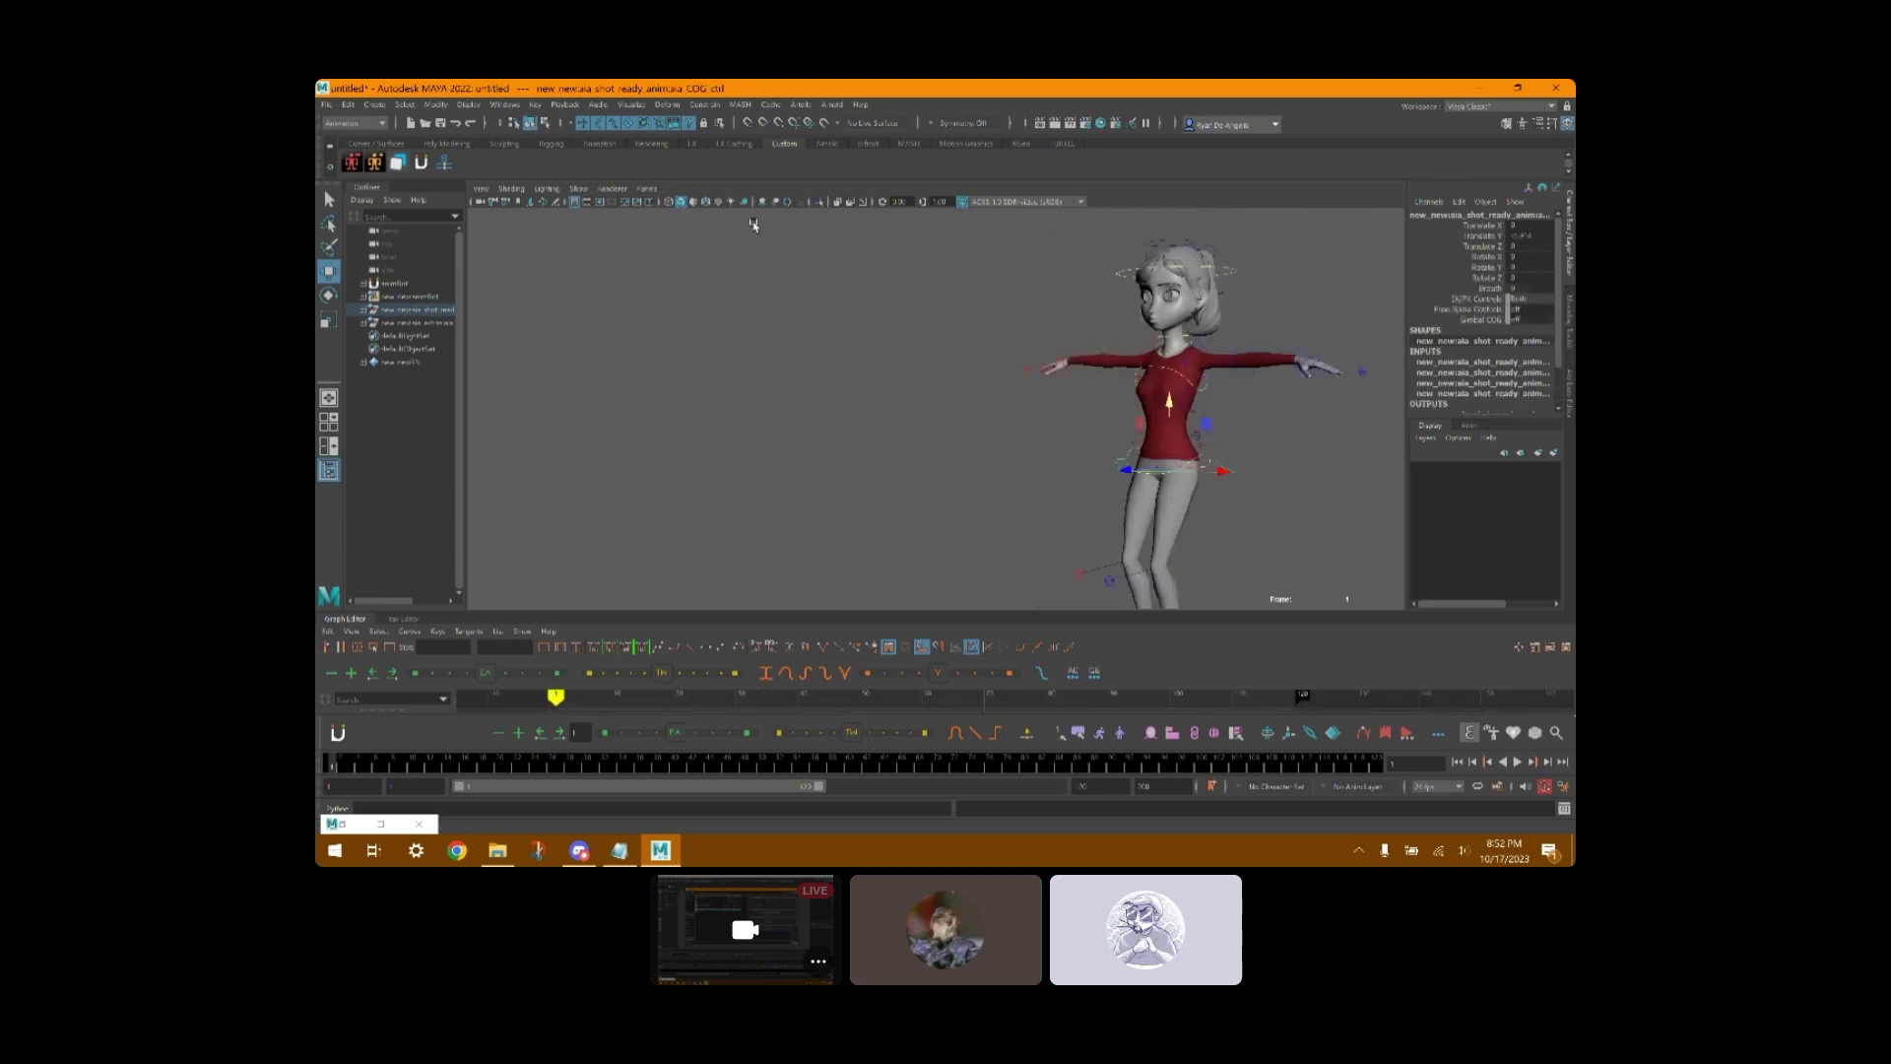
- Turn on textured display in the viewport and move the character's COG control vertically
{"action": "left_click", "coordinate": [722, 200]}
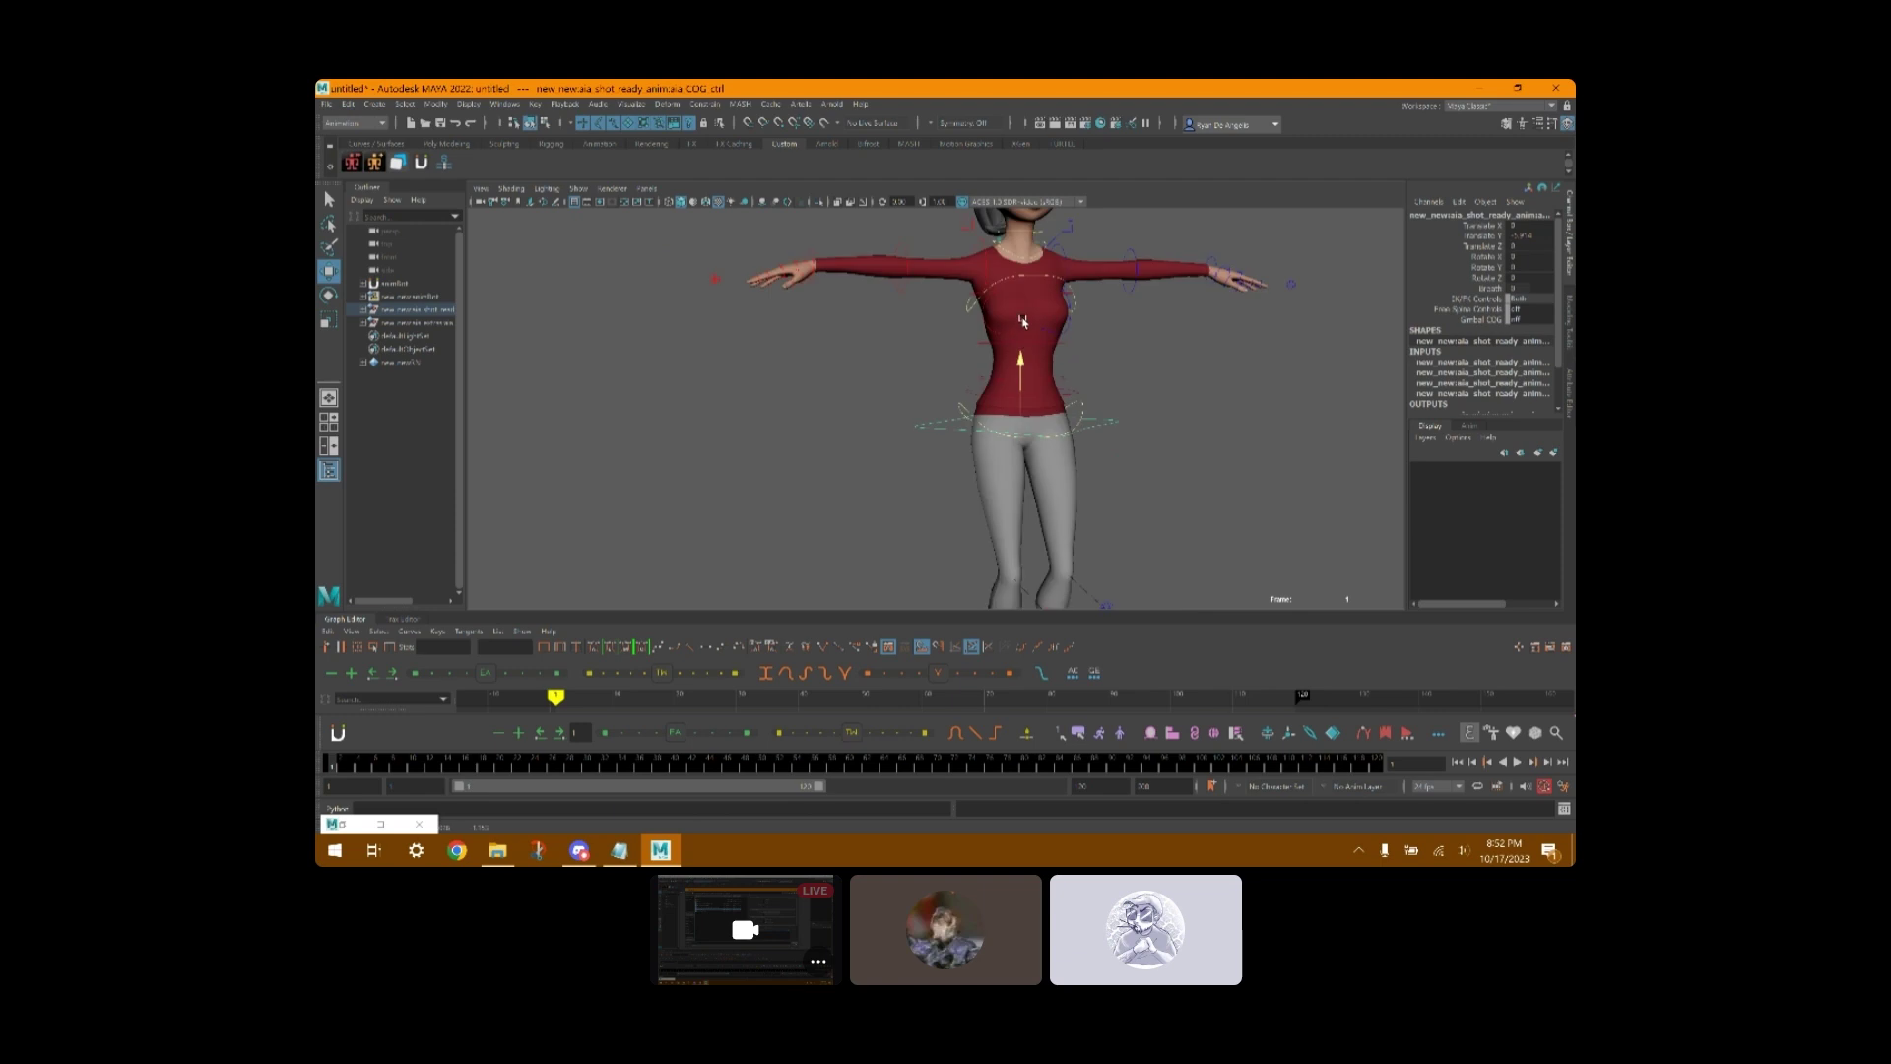
{"action": "mouse_move", "coordinate": [1022, 361]}
{"action": "left_mouse_down"}
{"action": "mouse_move", "coordinate": [1022, 305]}
{"action": "mouse_move", "coordinate": [1022, 388]}
{"action": "mouse_move", "coordinate": [1020, 357]}
{"action": "left_mouse_up"}
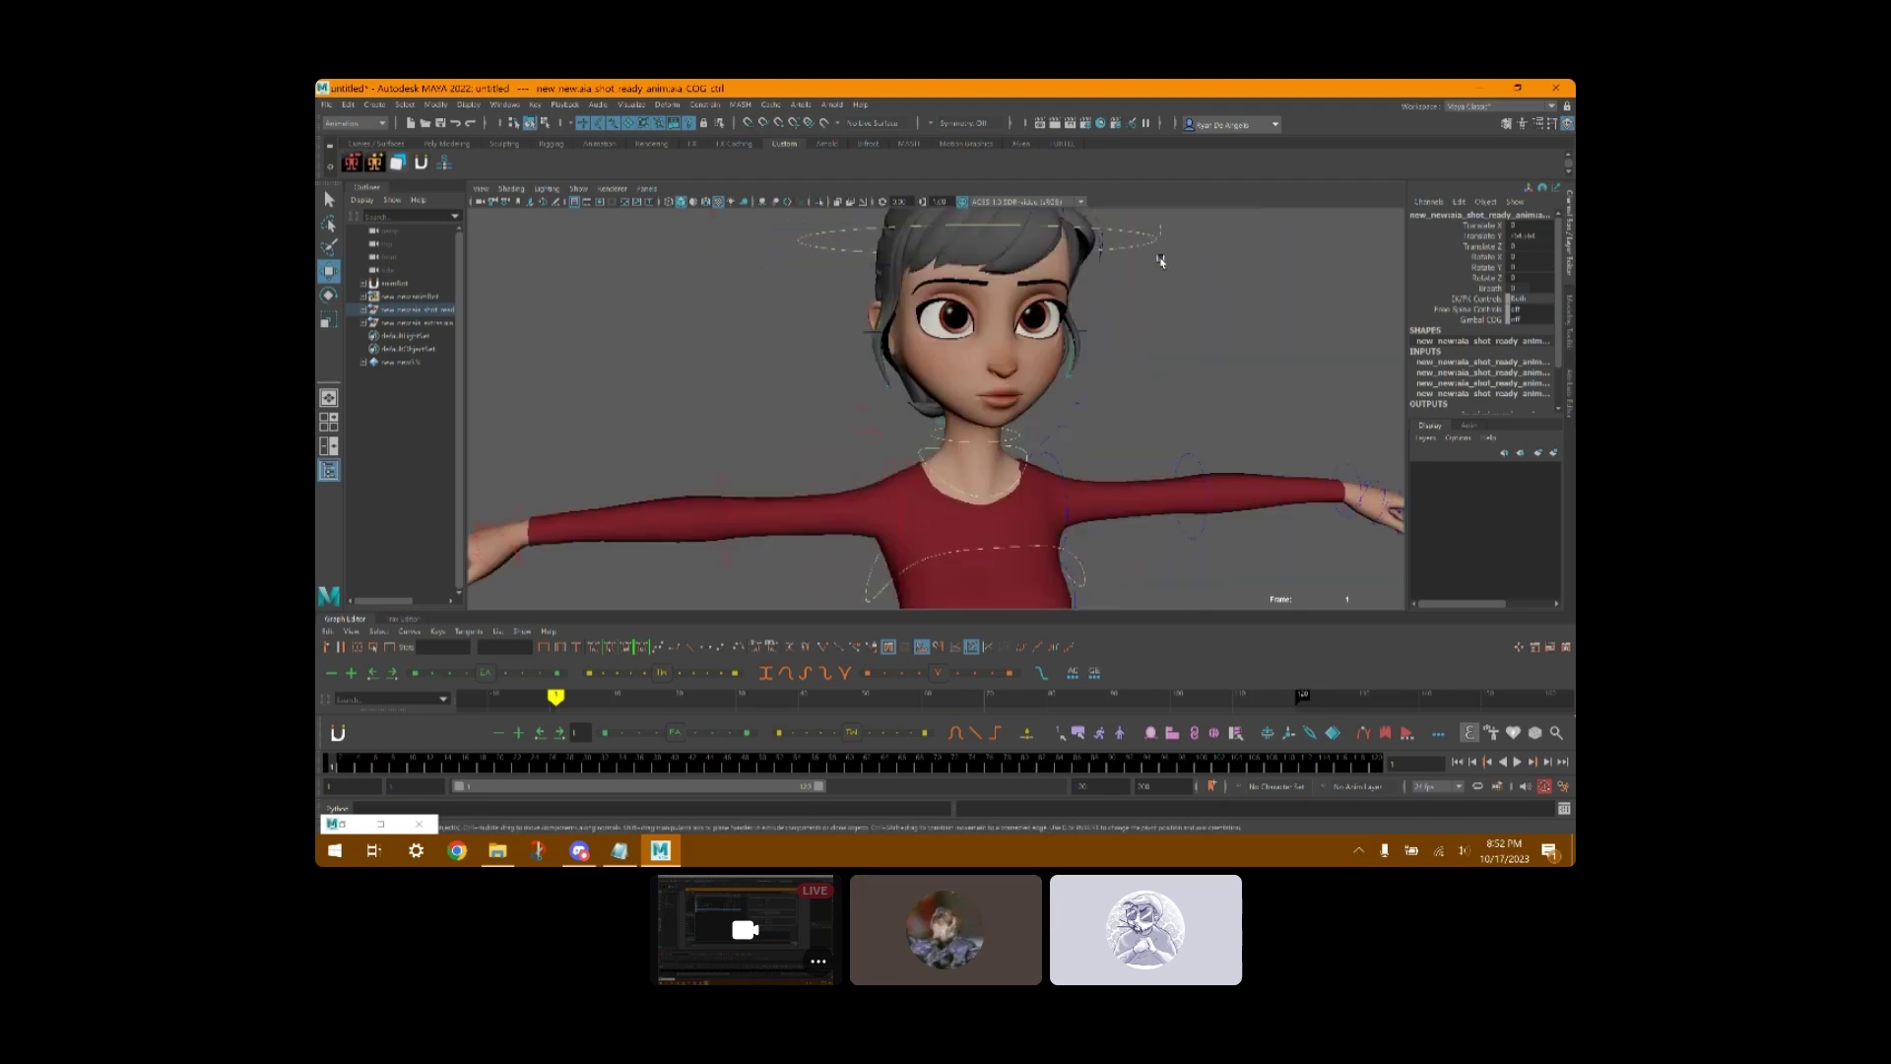
- Turn on Facial Ctrl Vis on the head control and select a mouth corner control on the face
{"action": "left_click_drag", "start_coordinate": [1161, 261], "coordinate": [1135, 300]}
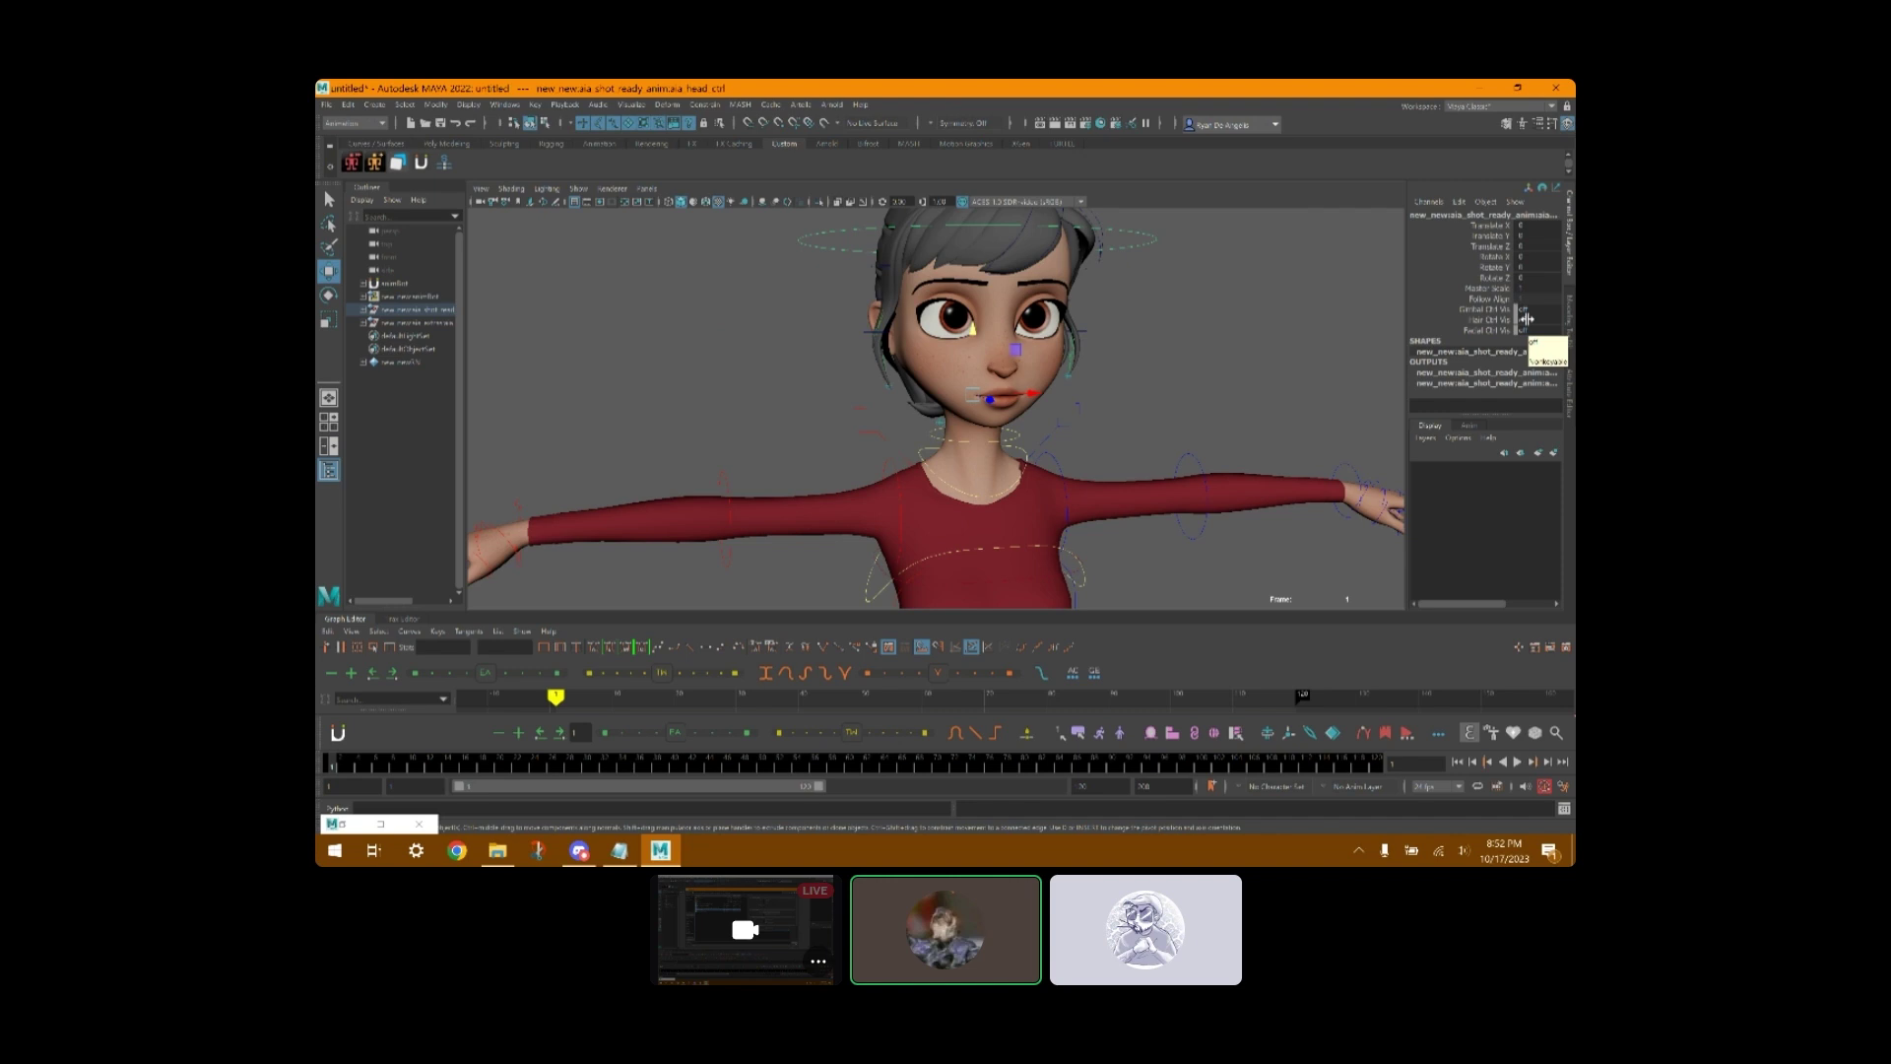
{"action": "left_click", "coordinate": [1535, 330]}
{"action": "left_click", "coordinate": [1532, 336]}
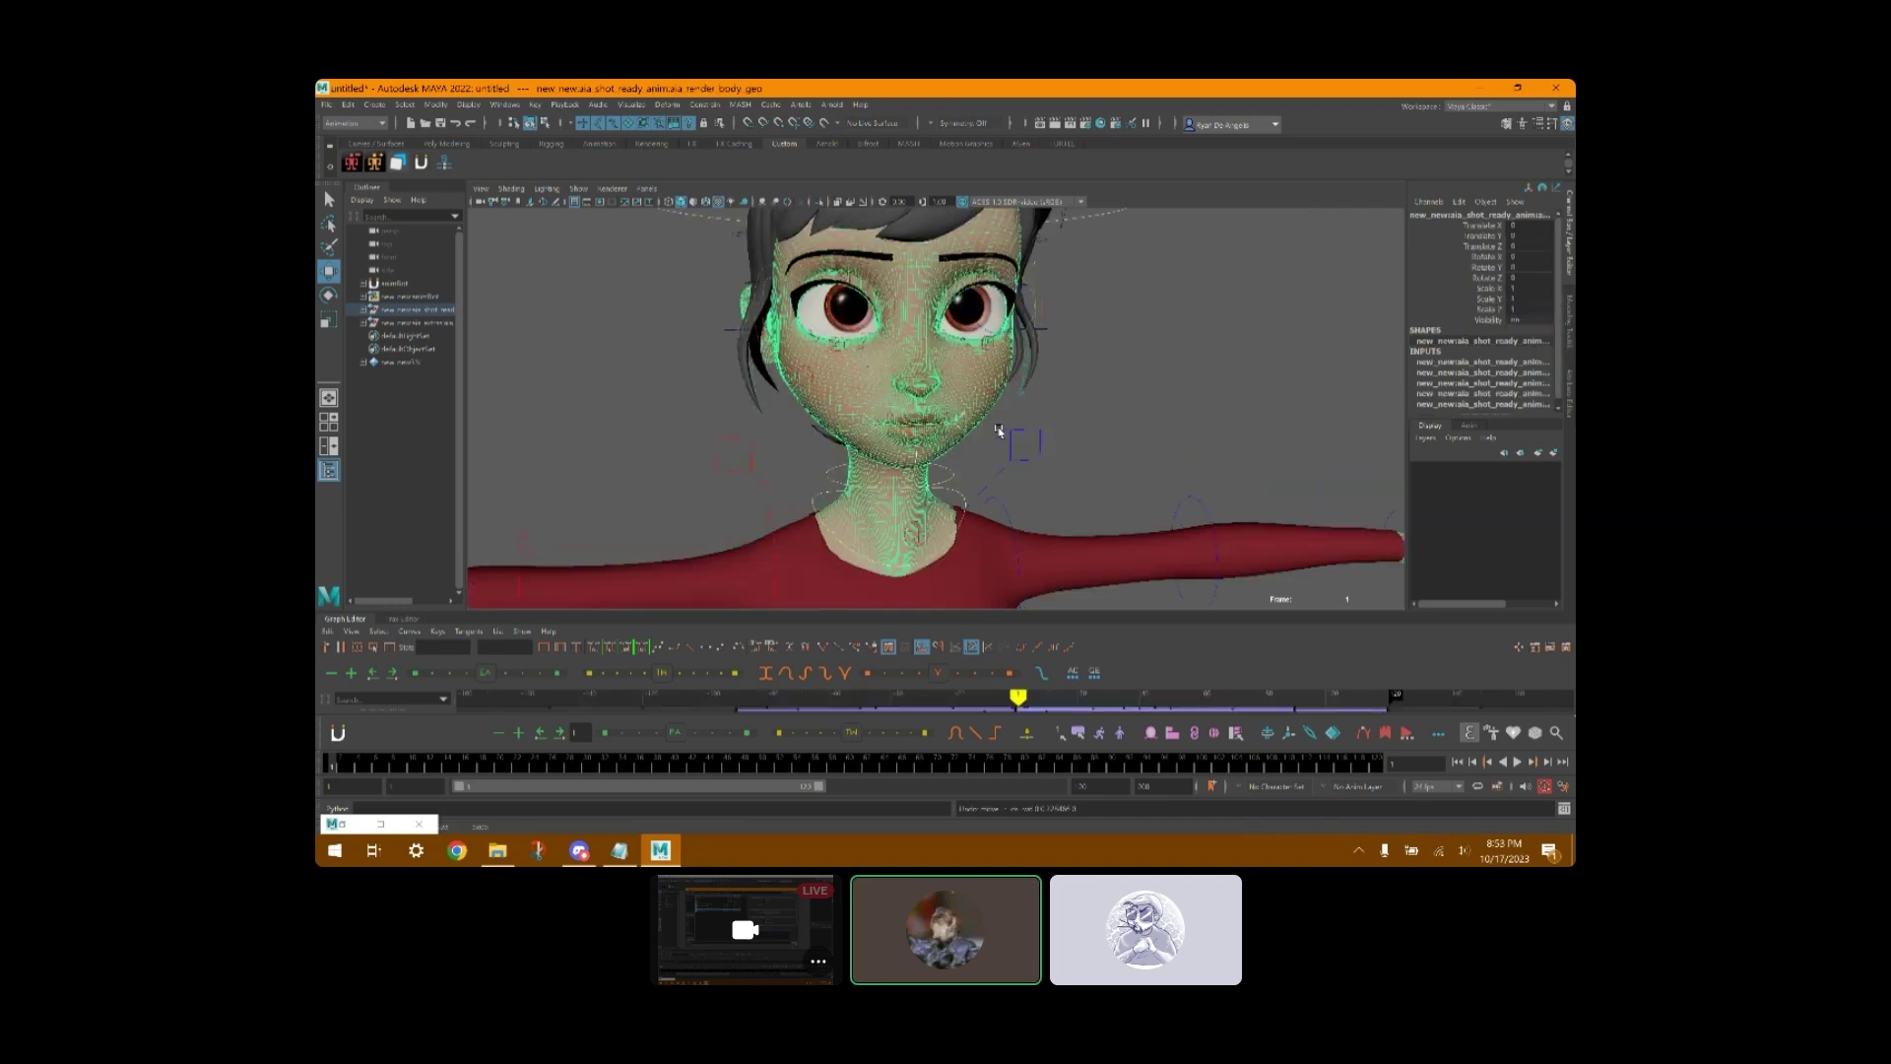
{"action": "left_click", "coordinate": [1052, 429]}
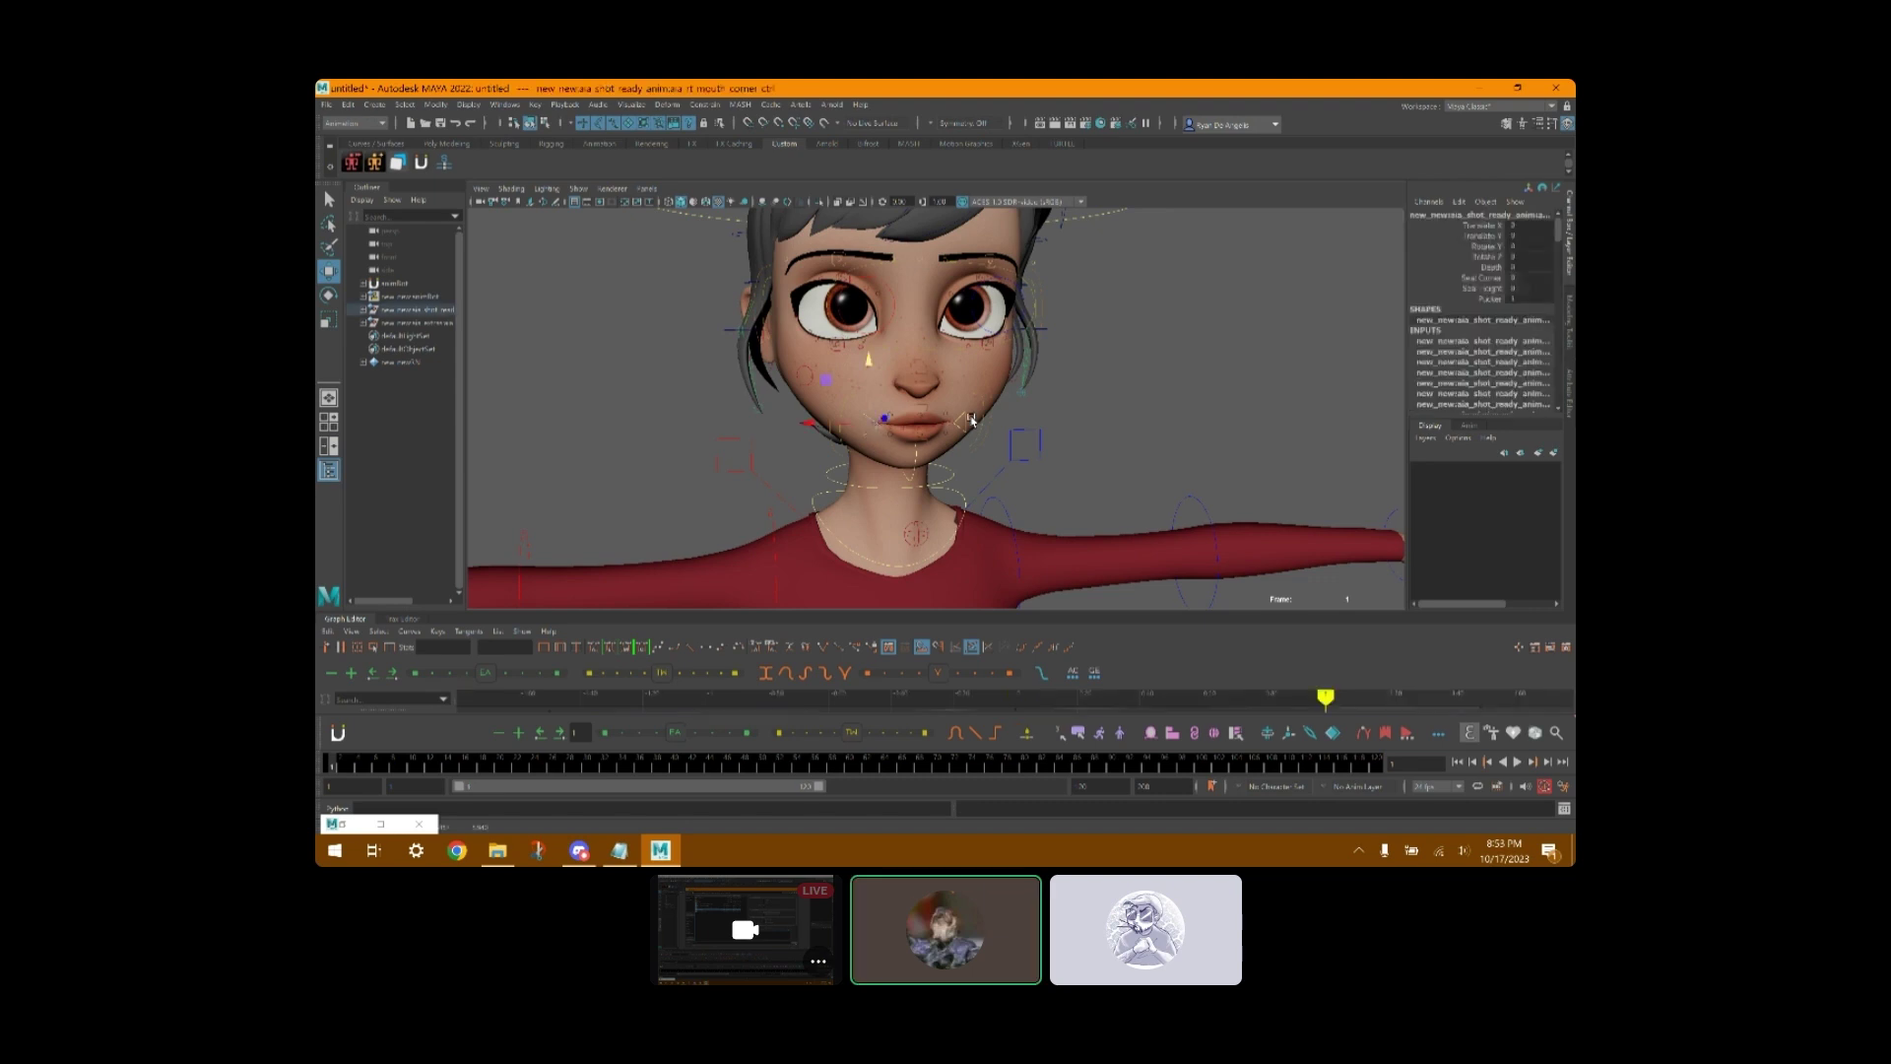
{"action": "key", "text": "f"}
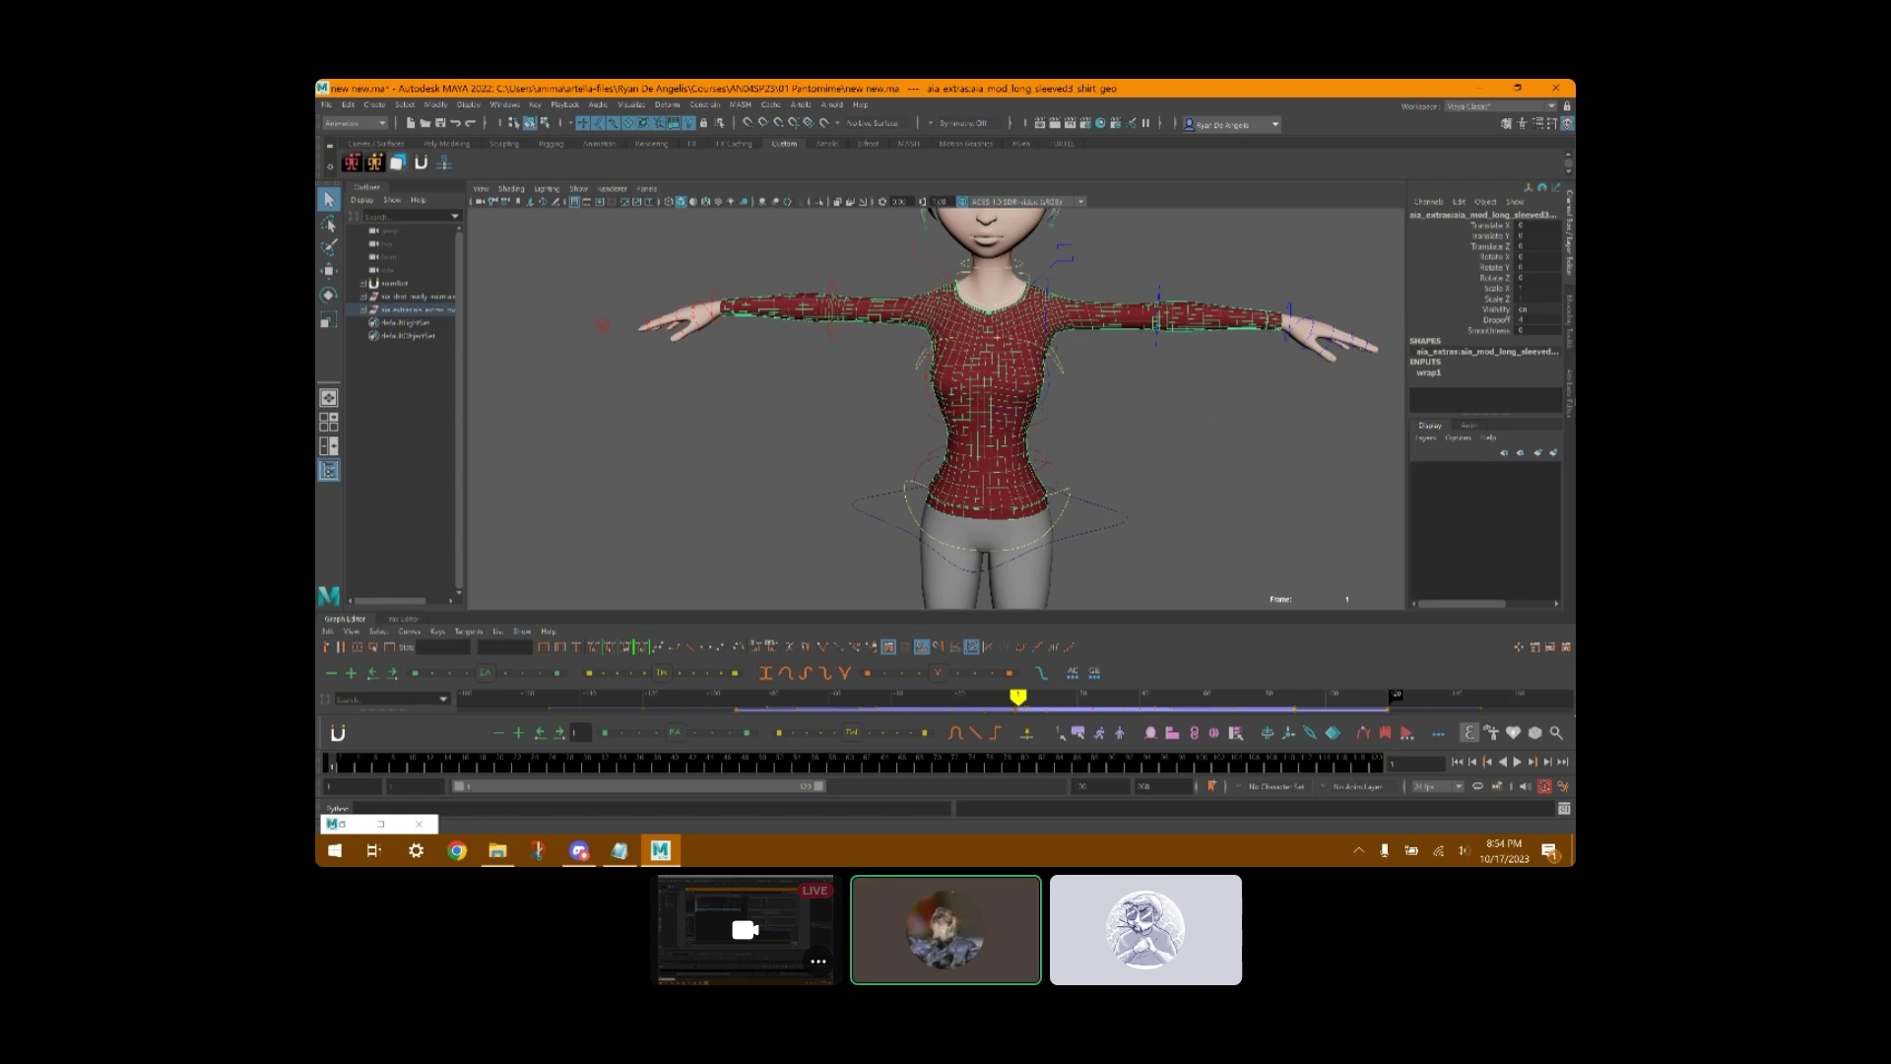
- Enable Drawing Overrides on the long-sleeved shirt's shape and set its Display Type to Reference
{"action": "key", "text": "ctrl+a"}
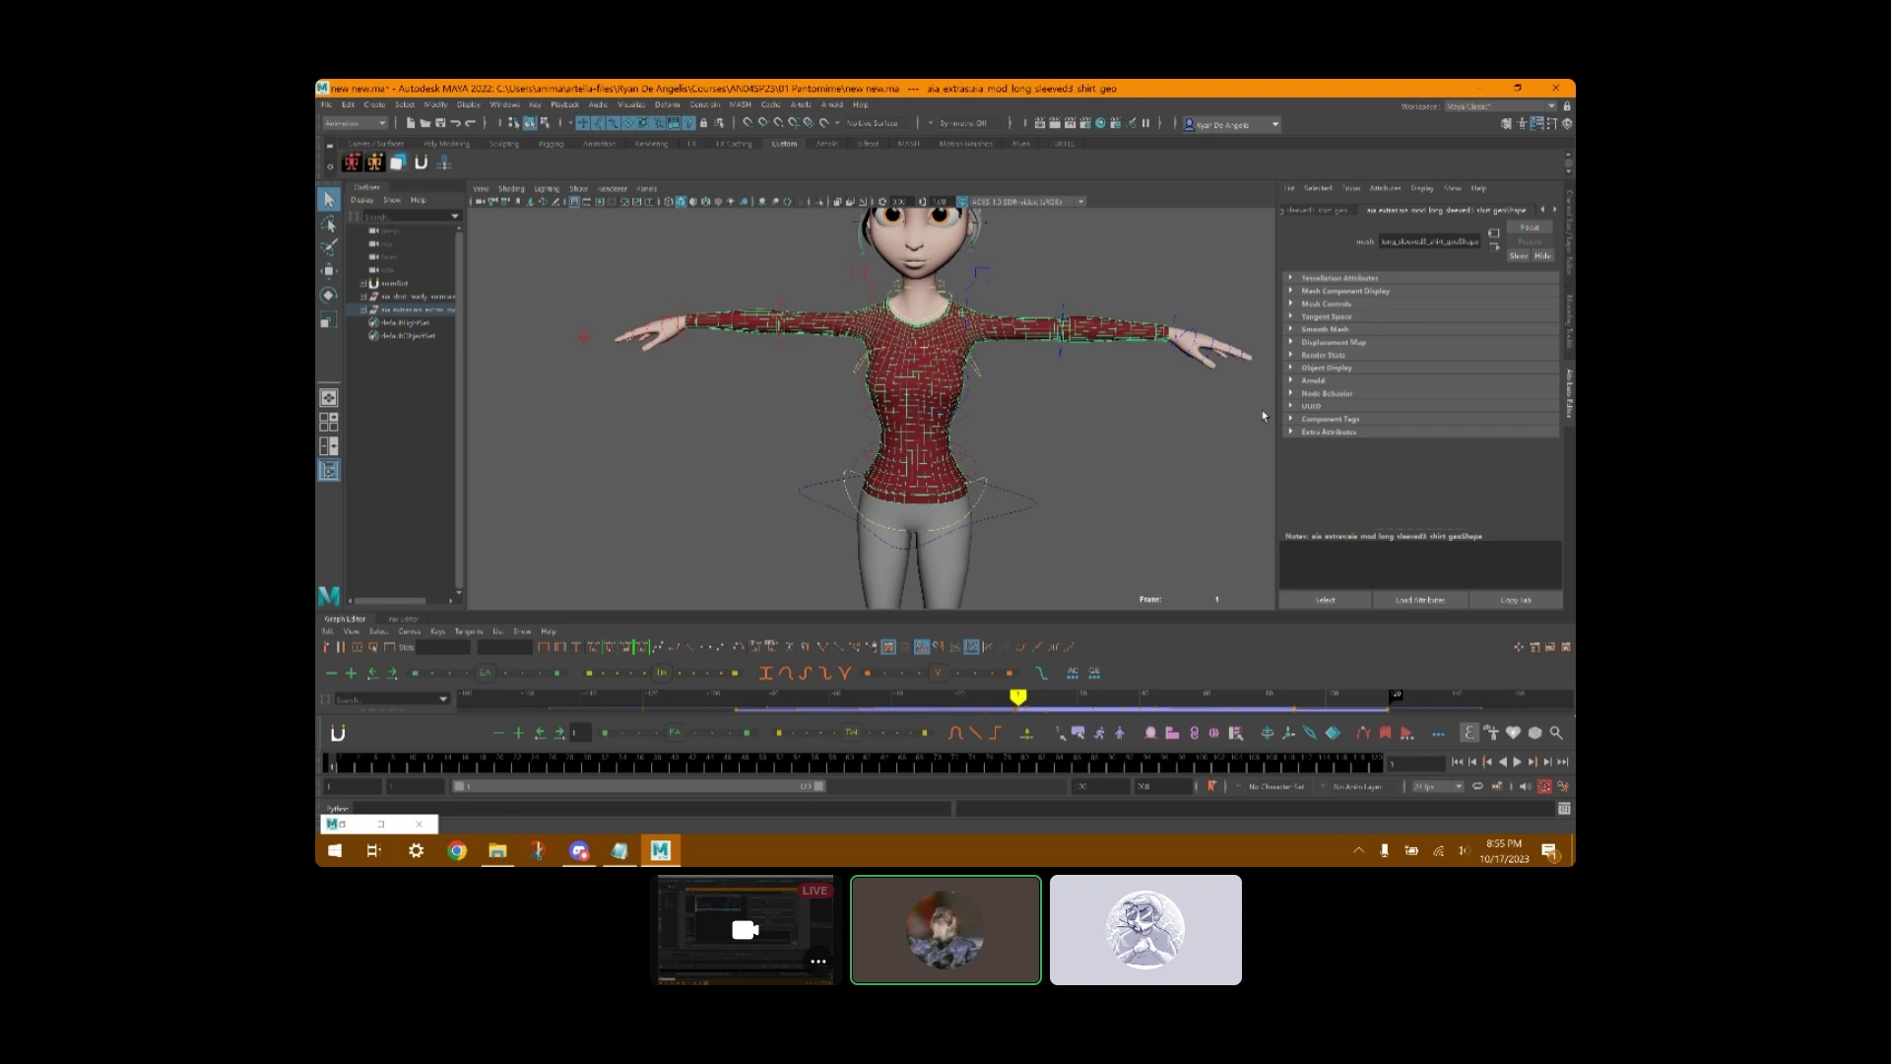
{"action": "left_click", "coordinate": [1292, 368]}
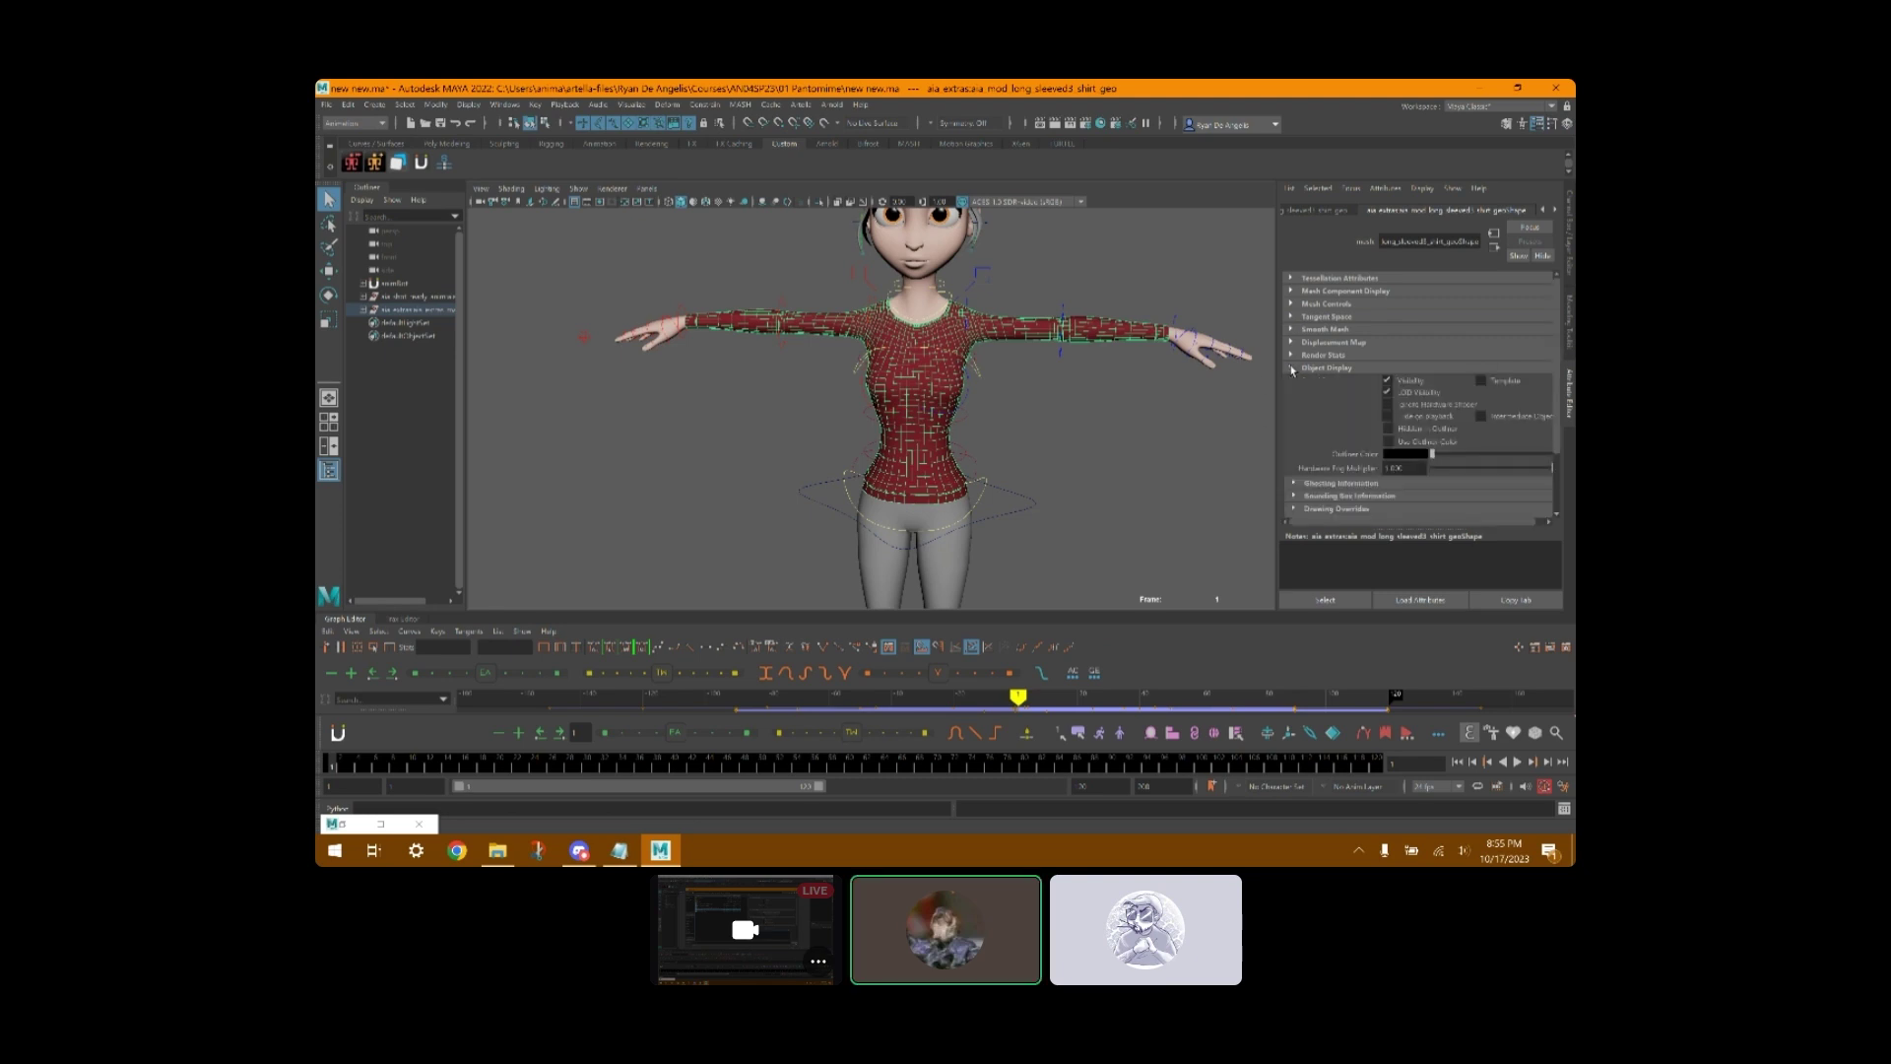
{"action": "scroll", "coordinate": [1312, 419], "scroll_direction": "down", "scroll_amount": 2}
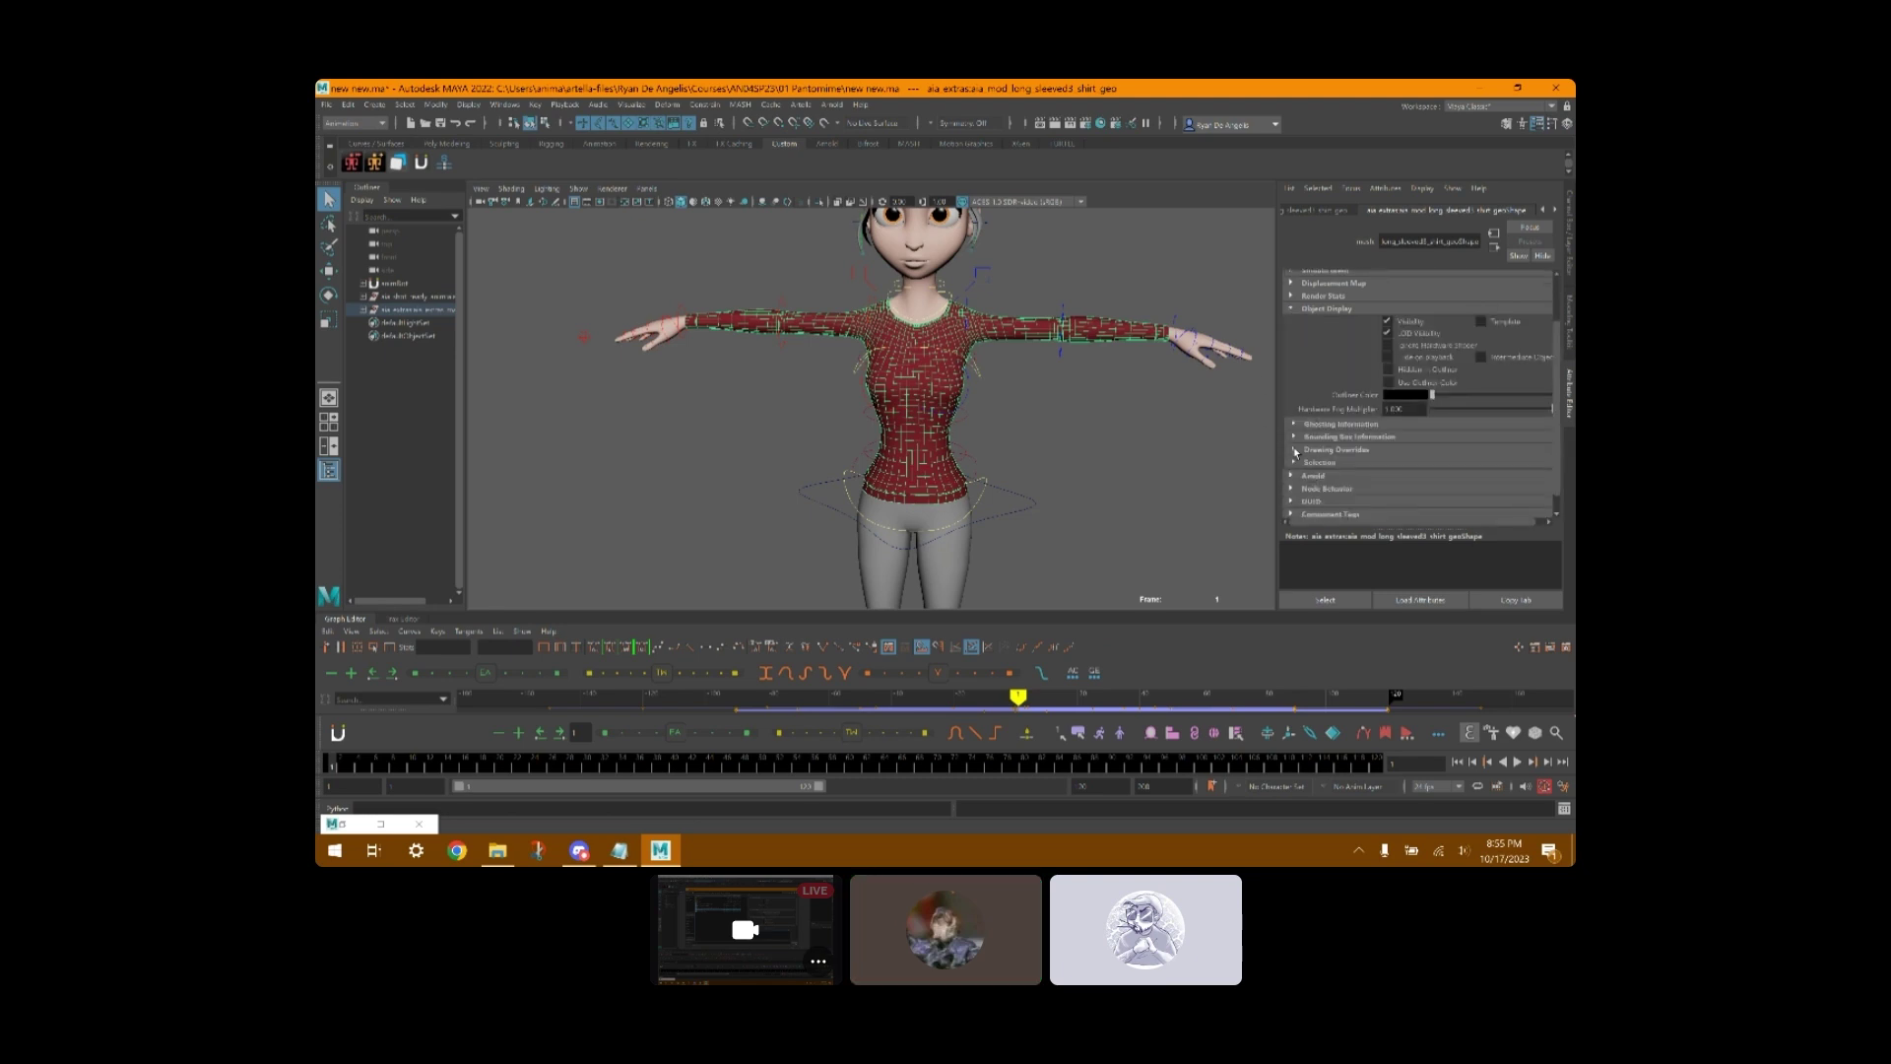
{"action": "left_click", "coordinate": [1293, 452]}
{"action": "scroll", "coordinate": [1405, 391], "scroll_direction": "down", "scroll_amount": 3}
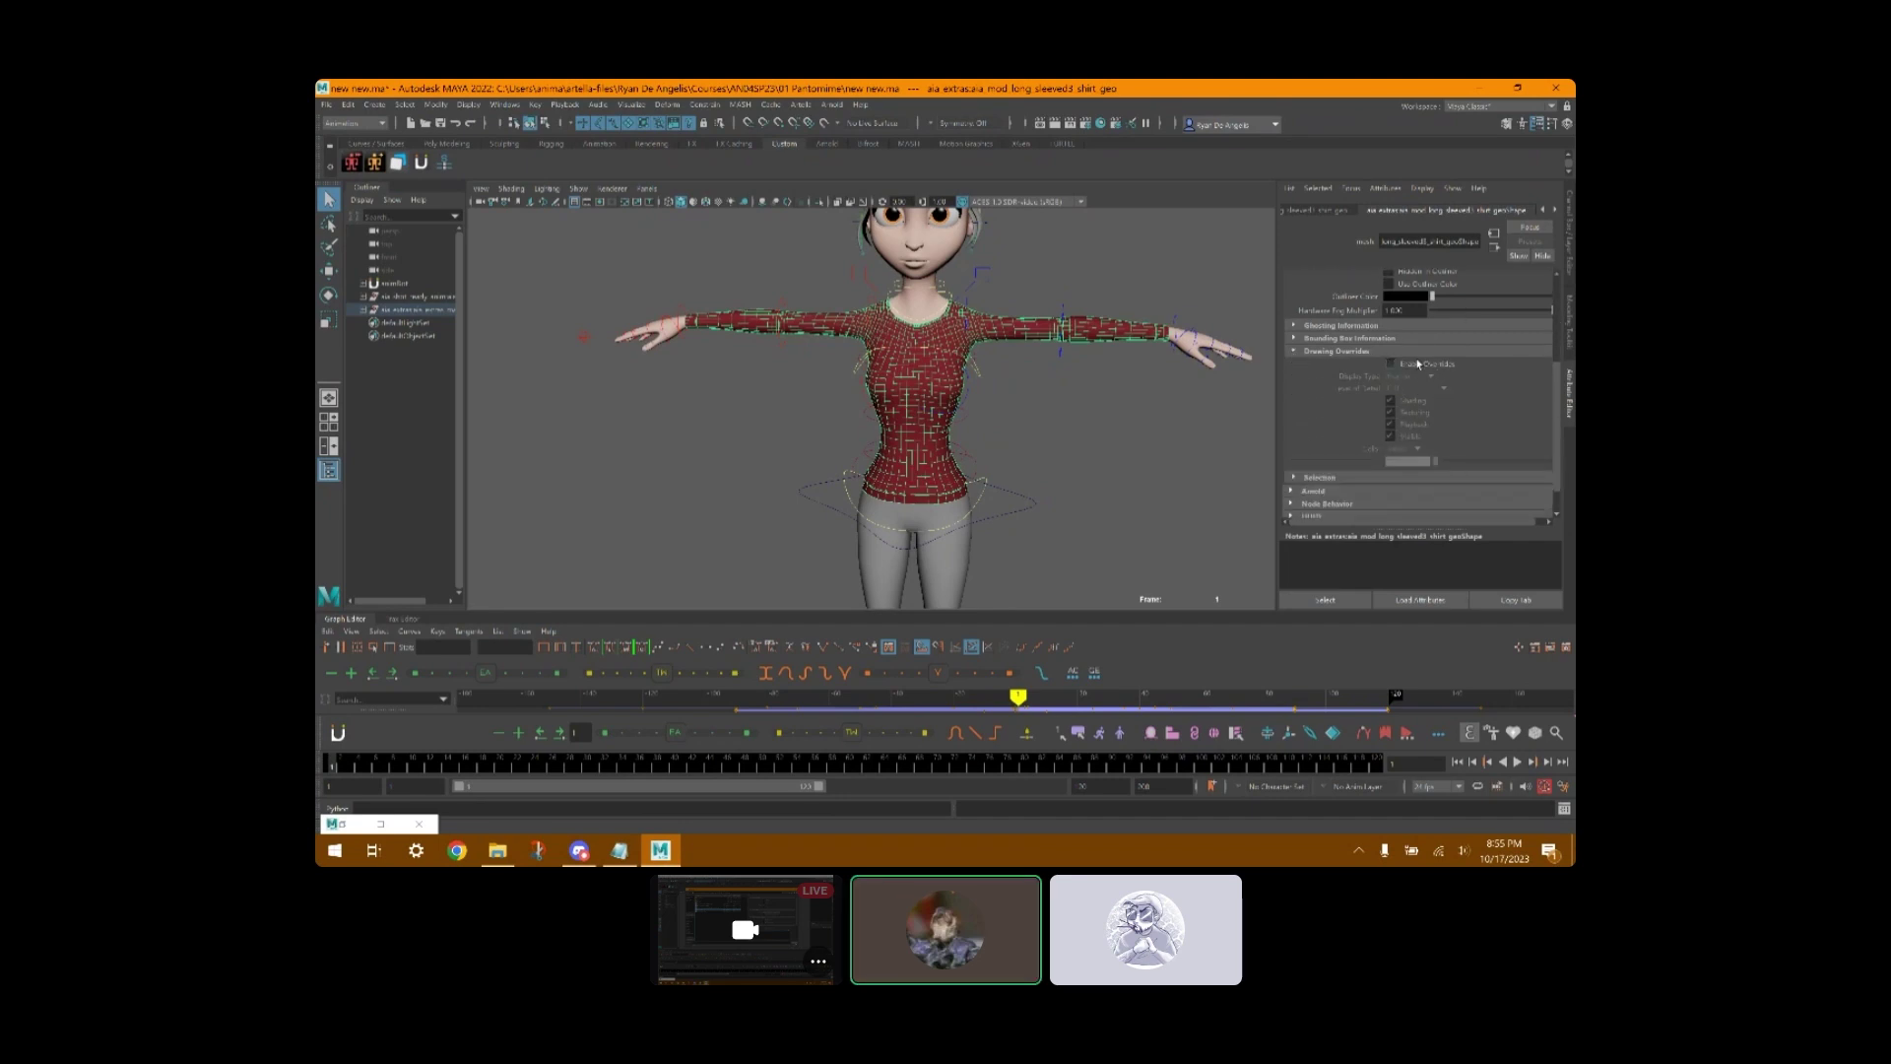
{"action": "left_click", "coordinate": [1417, 364]}
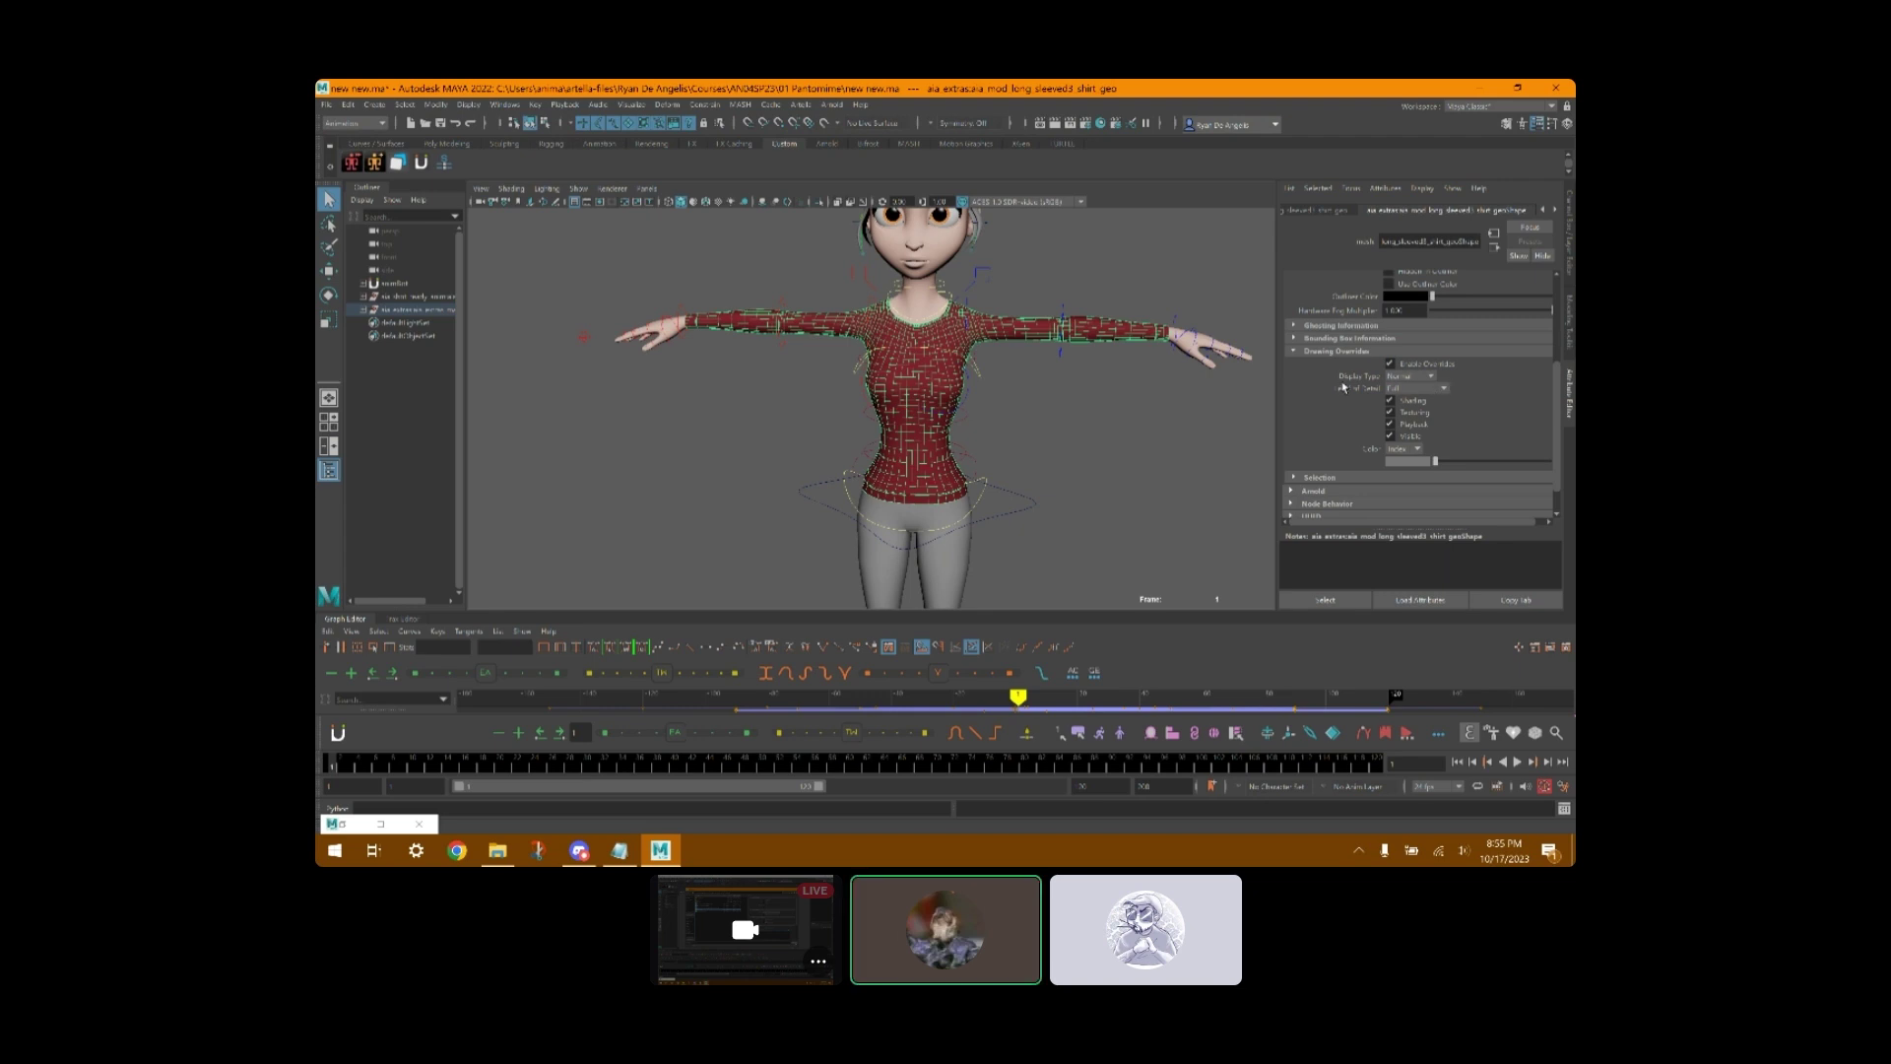
{"action": "left_click", "coordinate": [1429, 377]}
{"action": "left_click", "coordinate": [1427, 415]}
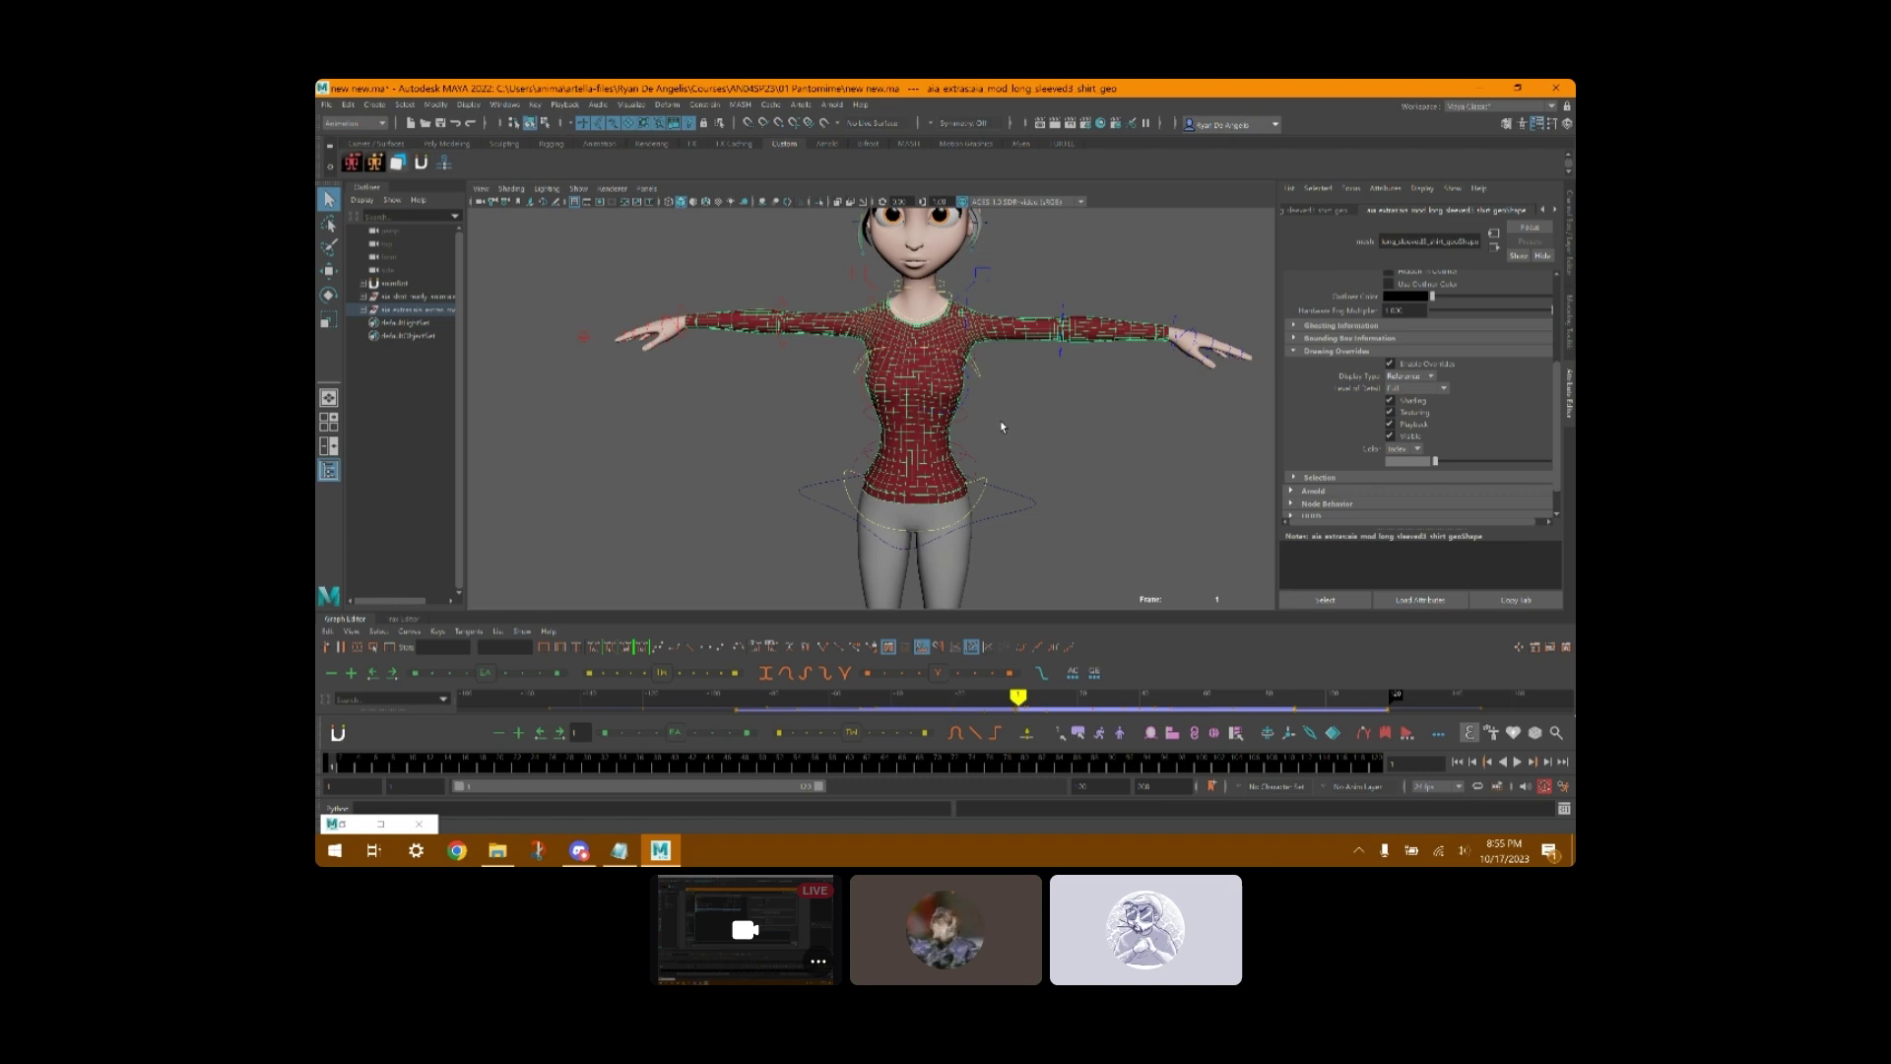
- Test whether the long-sleeved shirt can still be selected with marquees across the character's arm
{"action": "left_click", "coordinate": [1006, 300]}
{"action": "left_click_drag", "start_coordinate": [1013, 296], "coordinate": [1018, 395]}
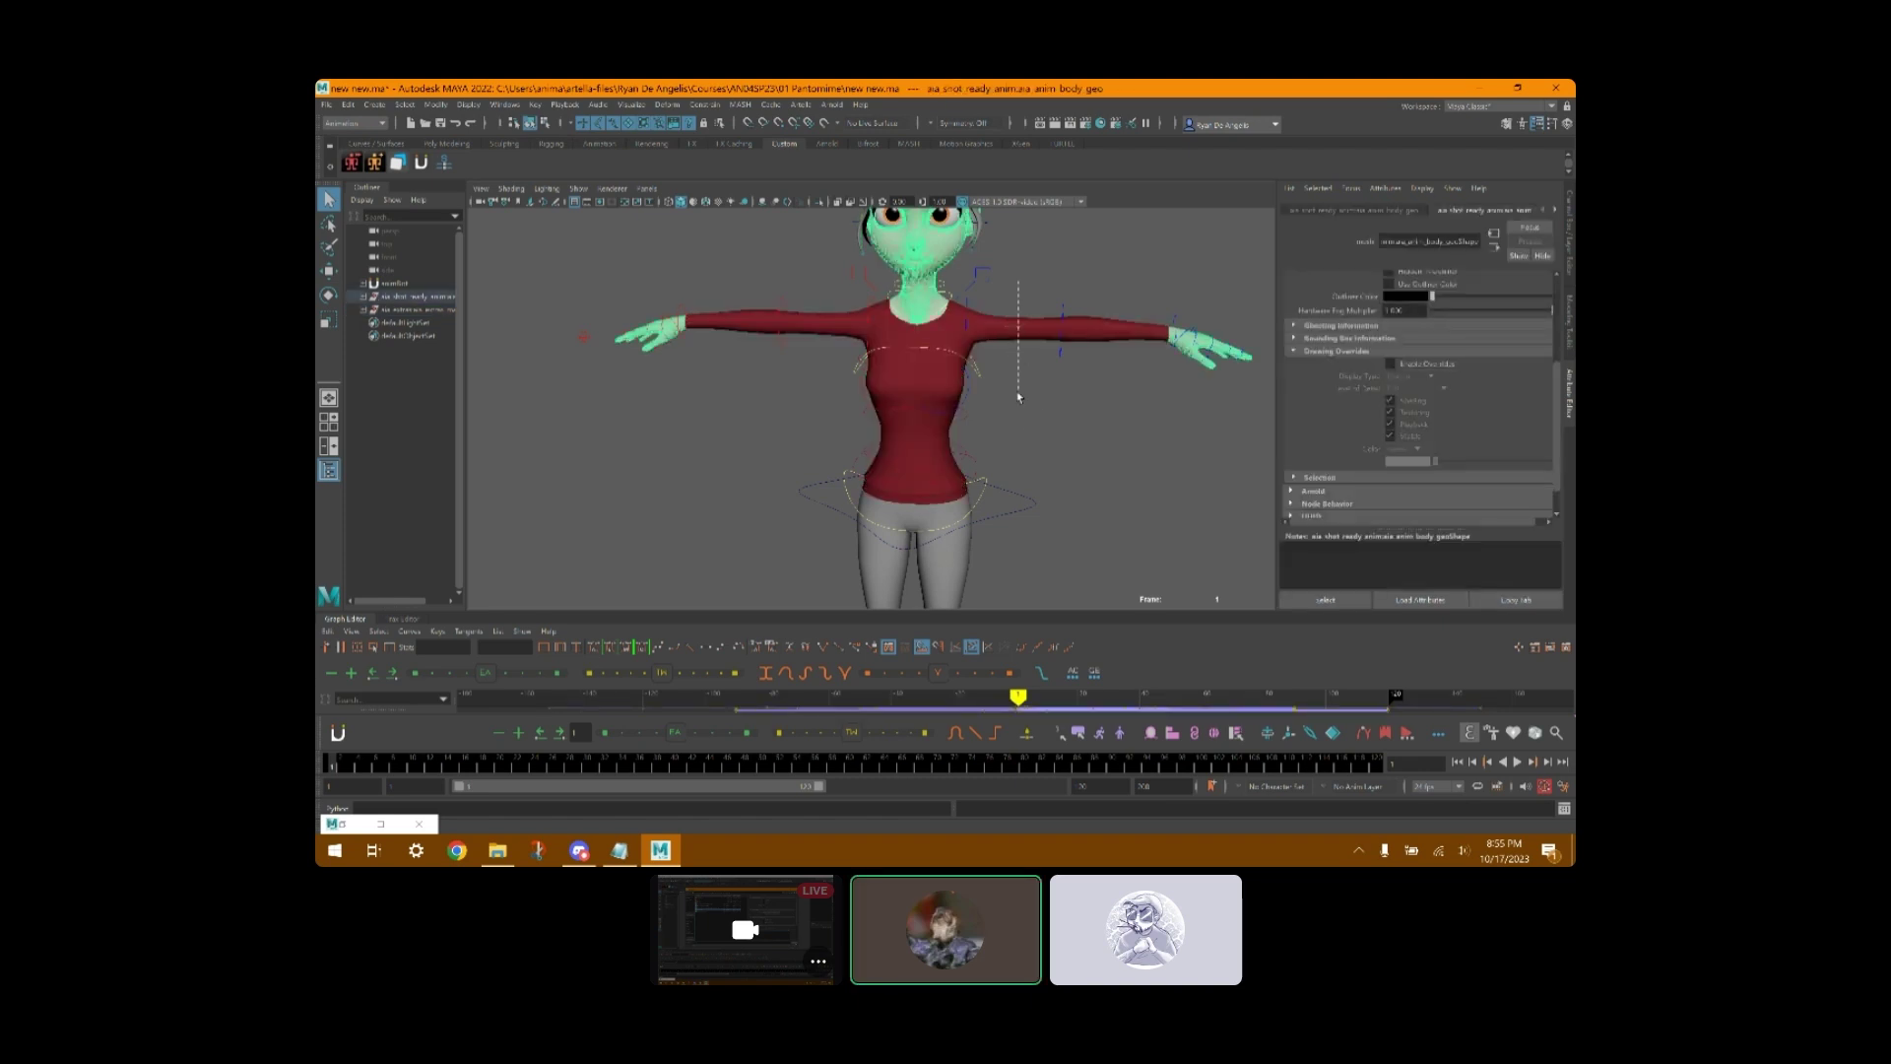
{"action": "left_click_drag", "start_coordinate": [1042, 258], "coordinate": [1039, 417]}
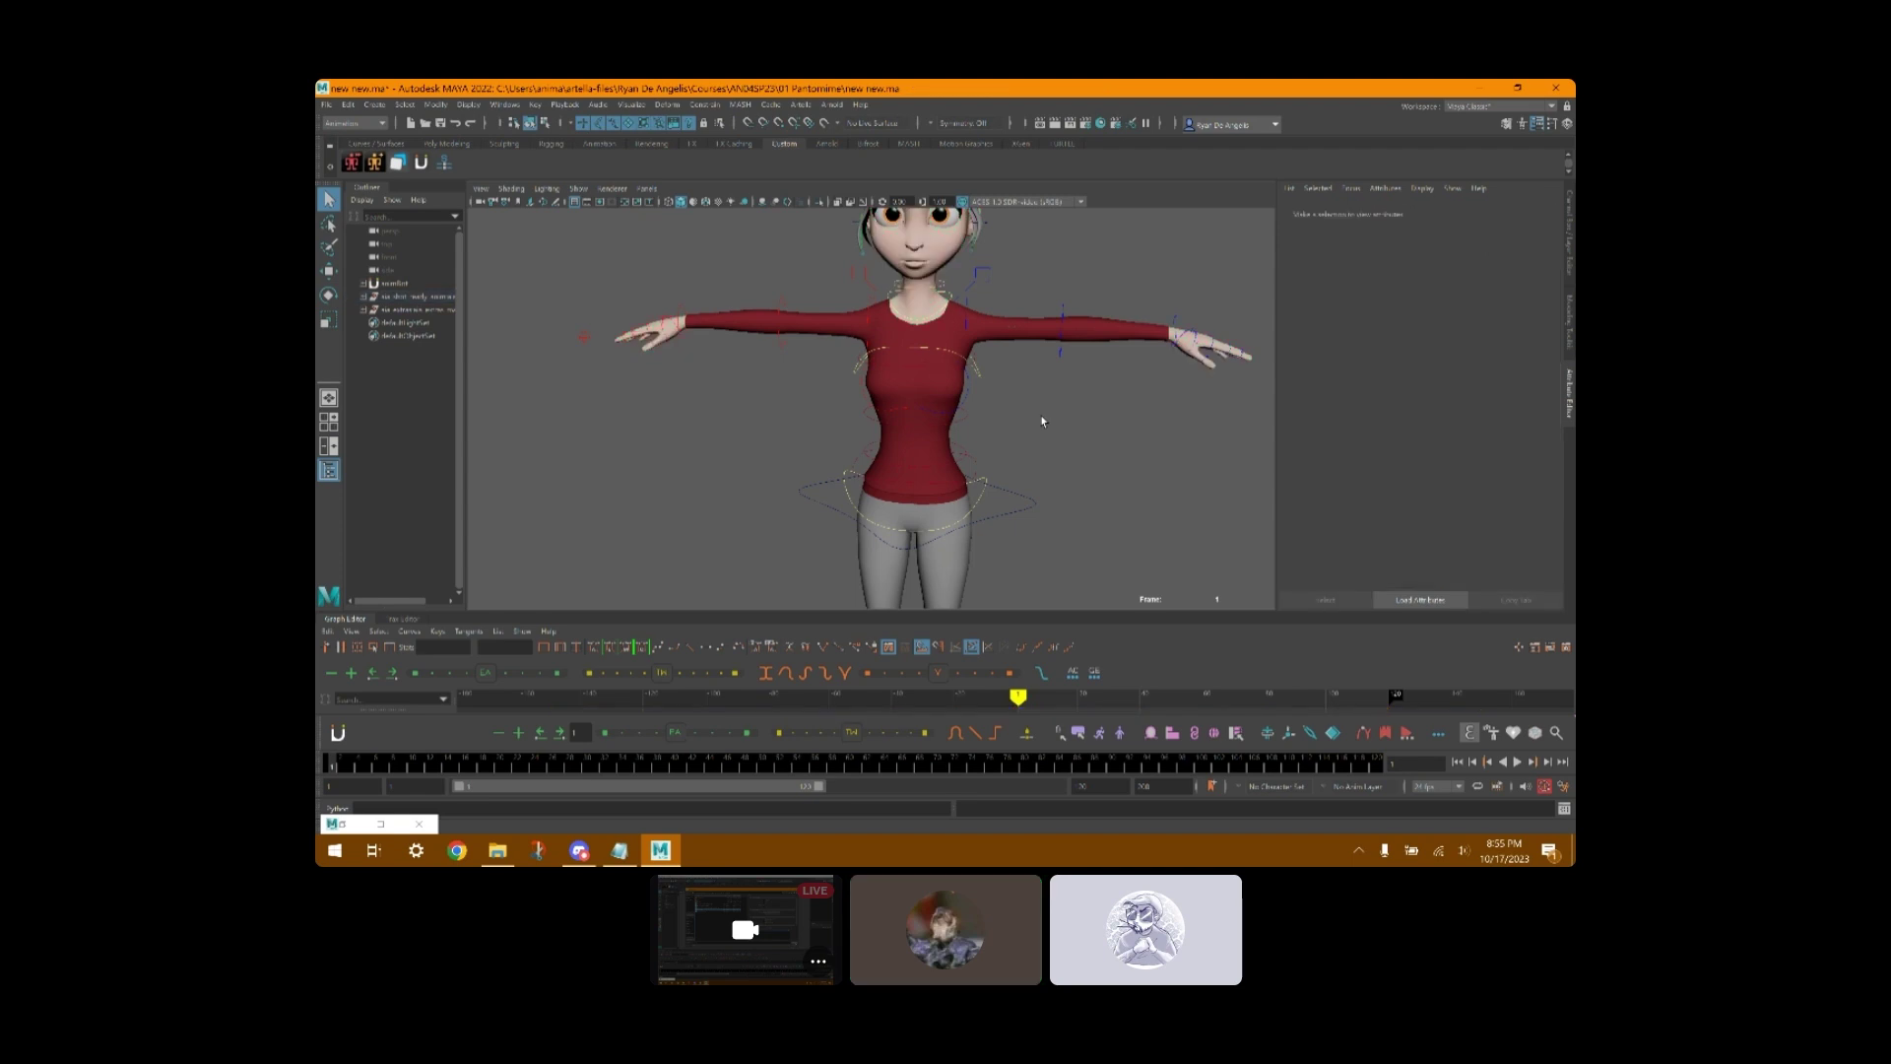
- Set the long-sleeved shirt's override Display Type back to Normal and clear the selection
{"action": "left_click", "coordinate": [1416, 376]}
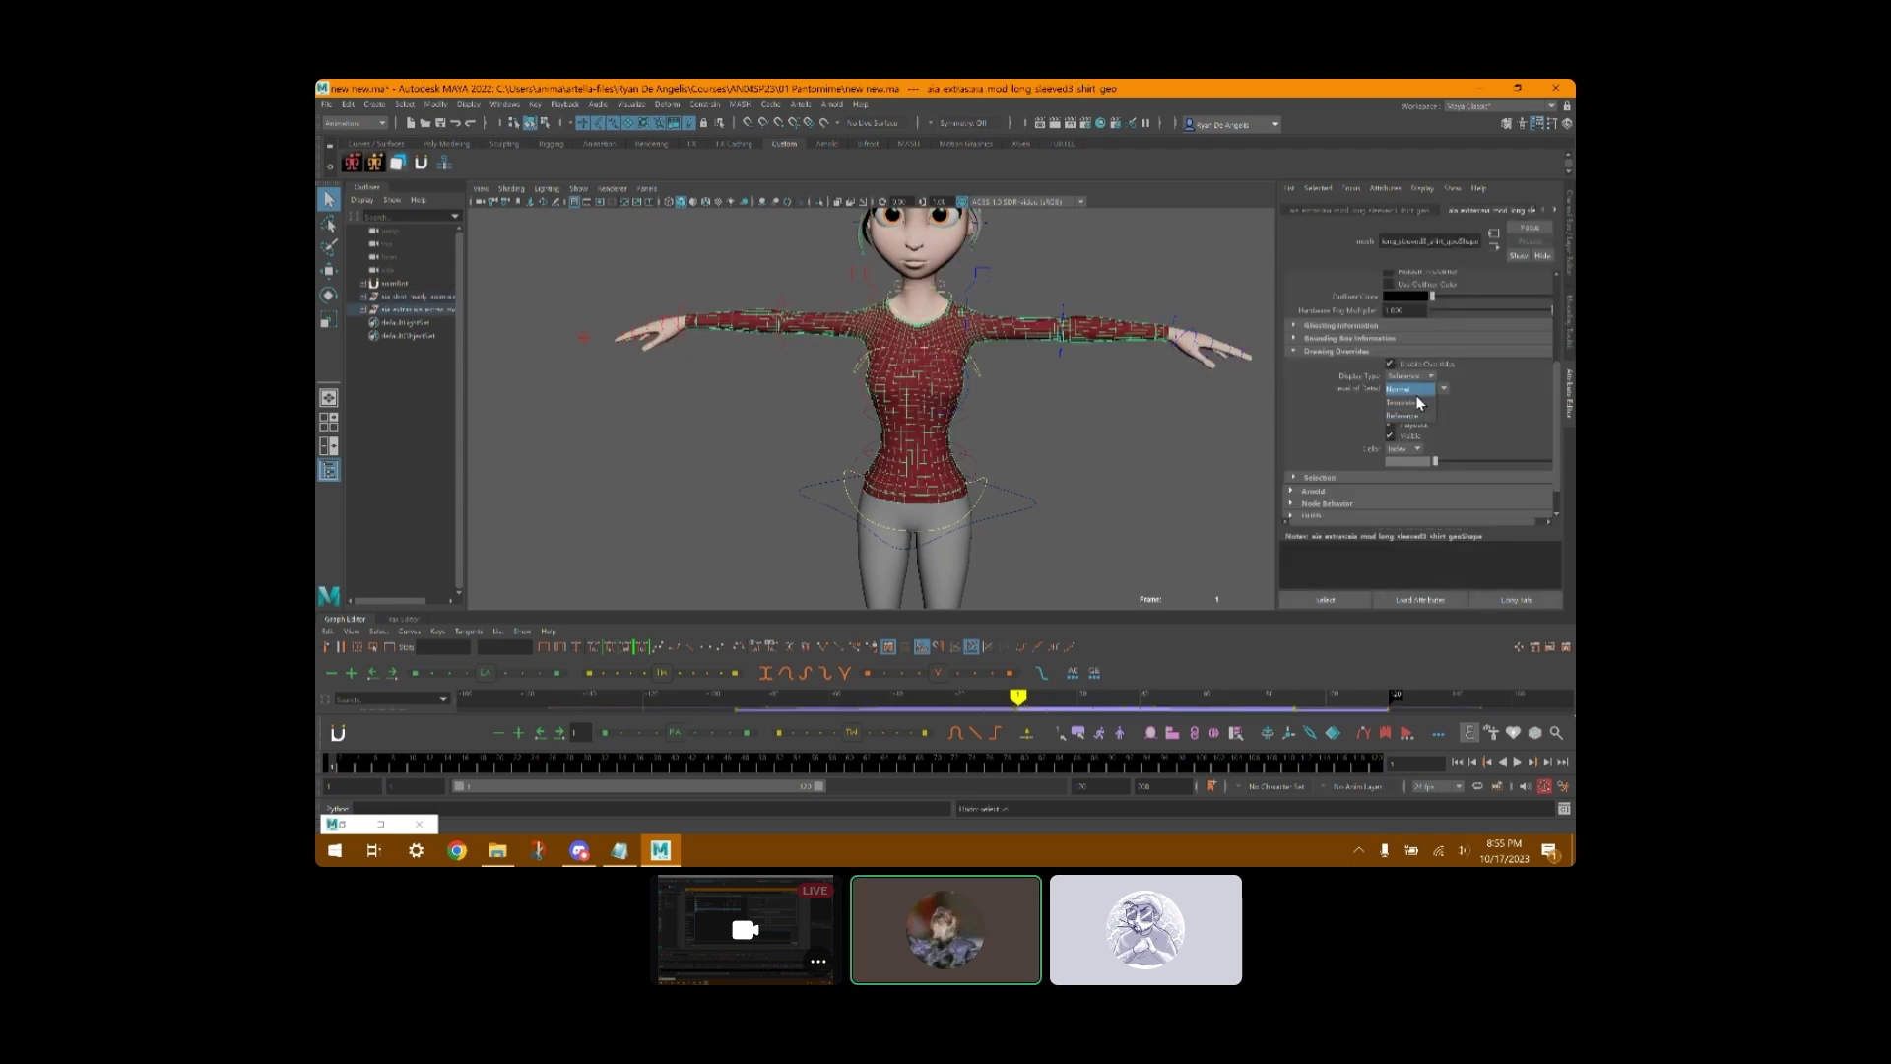
{"action": "left_click", "coordinate": [1408, 389]}
{"action": "left_click", "coordinate": [1031, 288]}
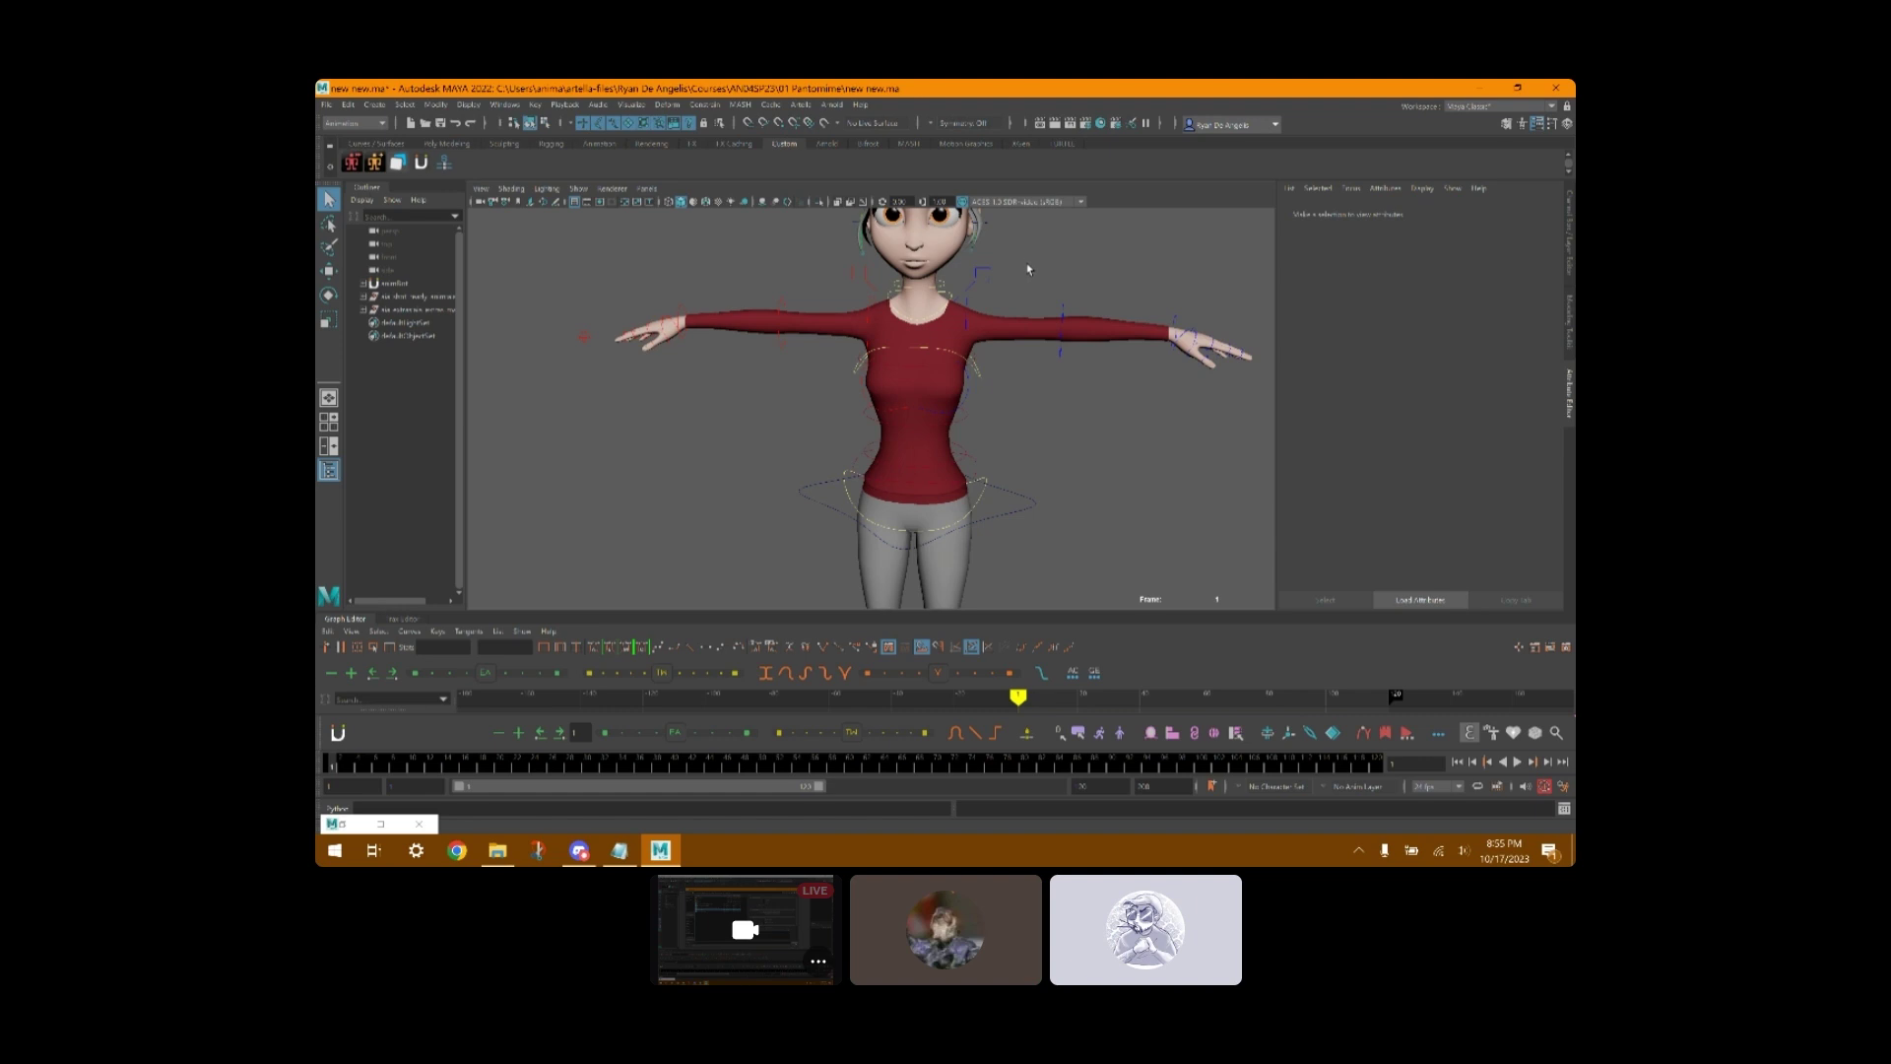
{"action": "key", "text": "ctrl+a"}
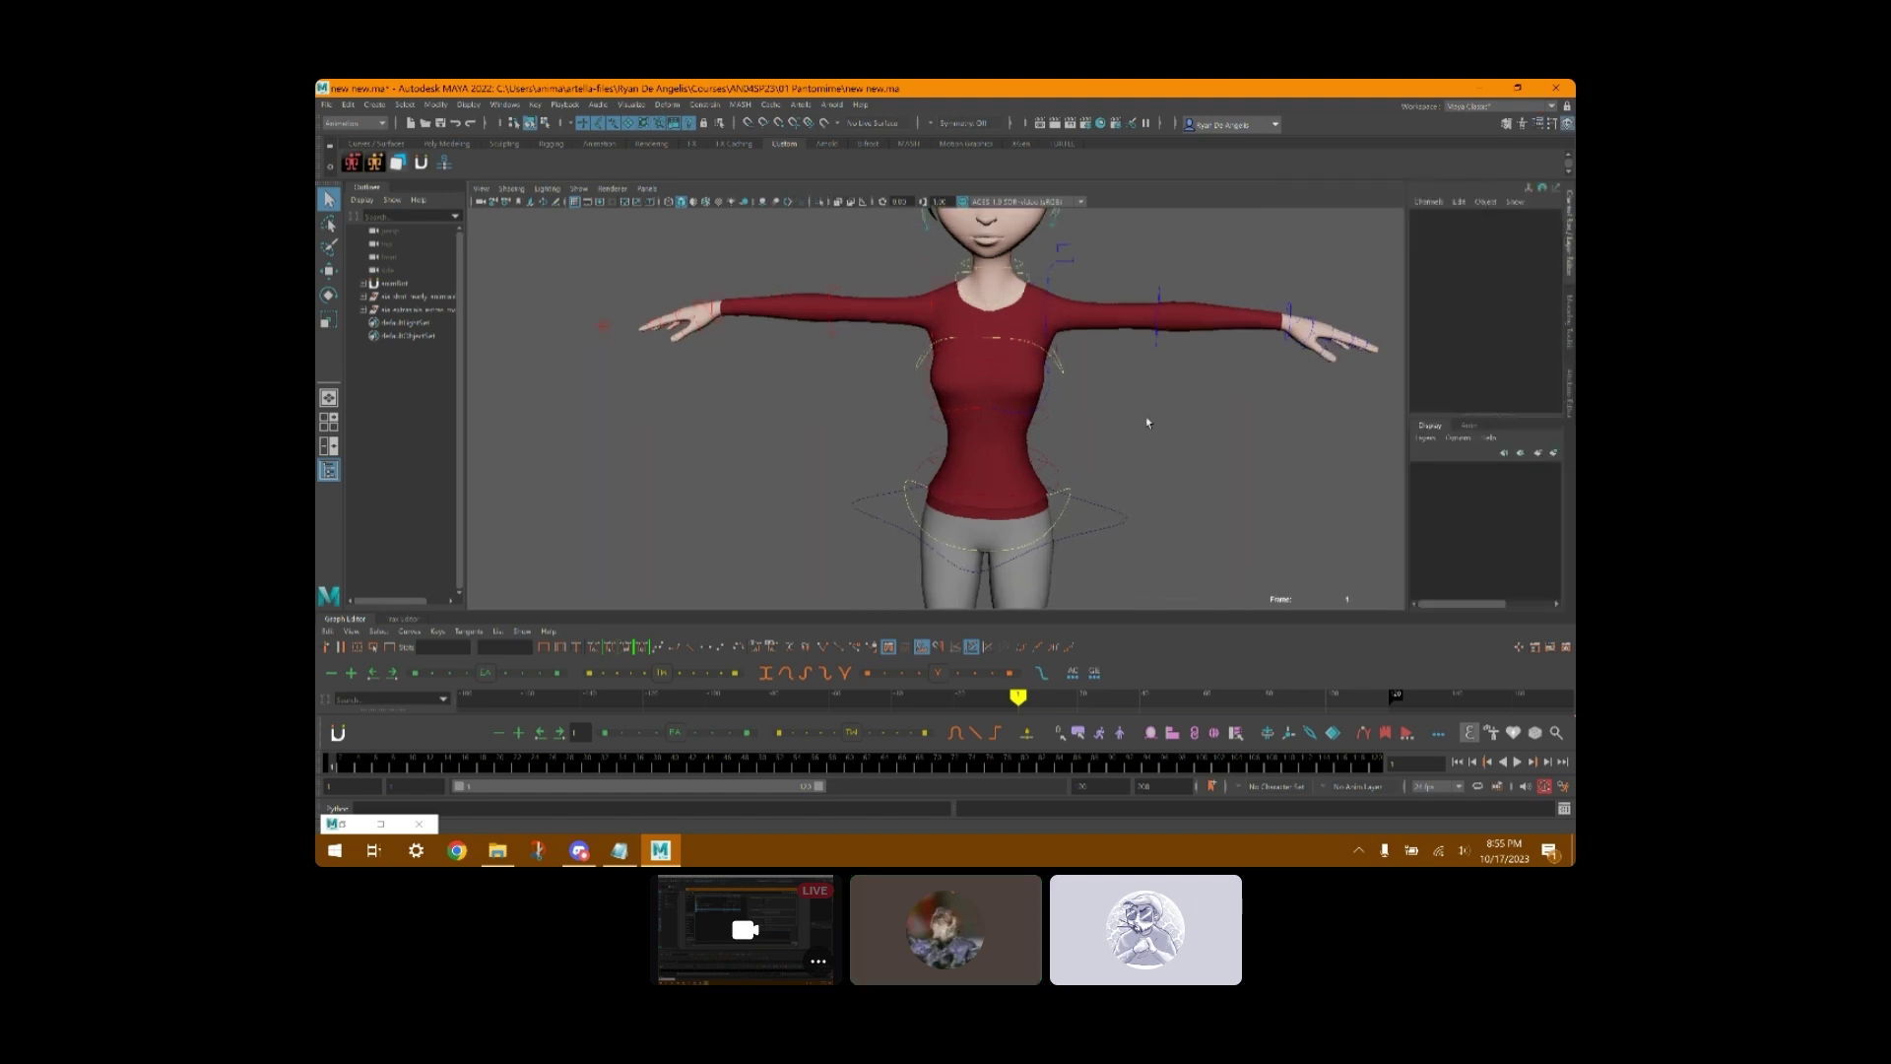
- Set the Body Resolution on the character's root control to Low and clear the selection
{"action": "left_click_drag", "start_coordinate": [1188, 409], "coordinate": [1098, 385], "text": "alt"}
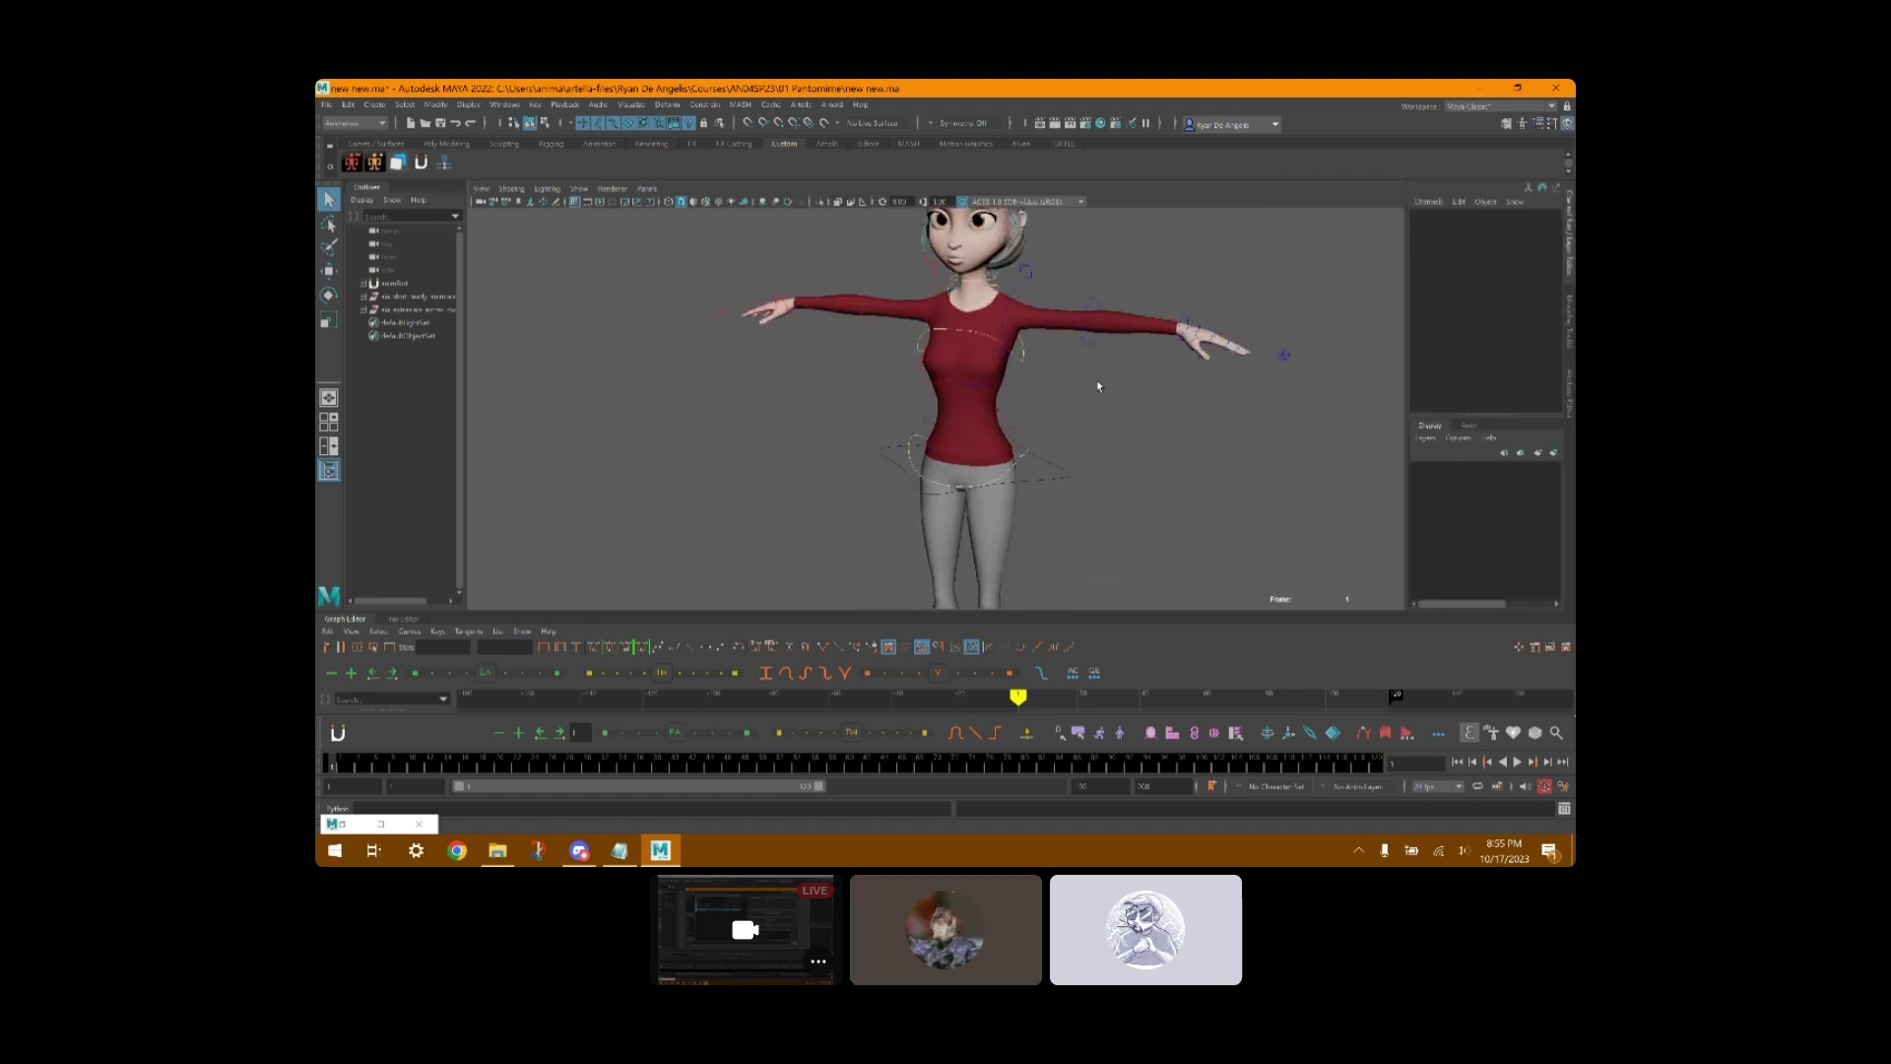
{"action": "scroll", "coordinate": [1128, 441], "scroll_direction": "down", "scroll_amount": 4}
{"action": "middle_click_drag", "start_coordinate": [1132, 443], "coordinate": [1113, 394], "text": "alt"}
{"action": "left_click", "coordinate": [1095, 576]}
{"action": "left_click", "coordinate": [1524, 340]}
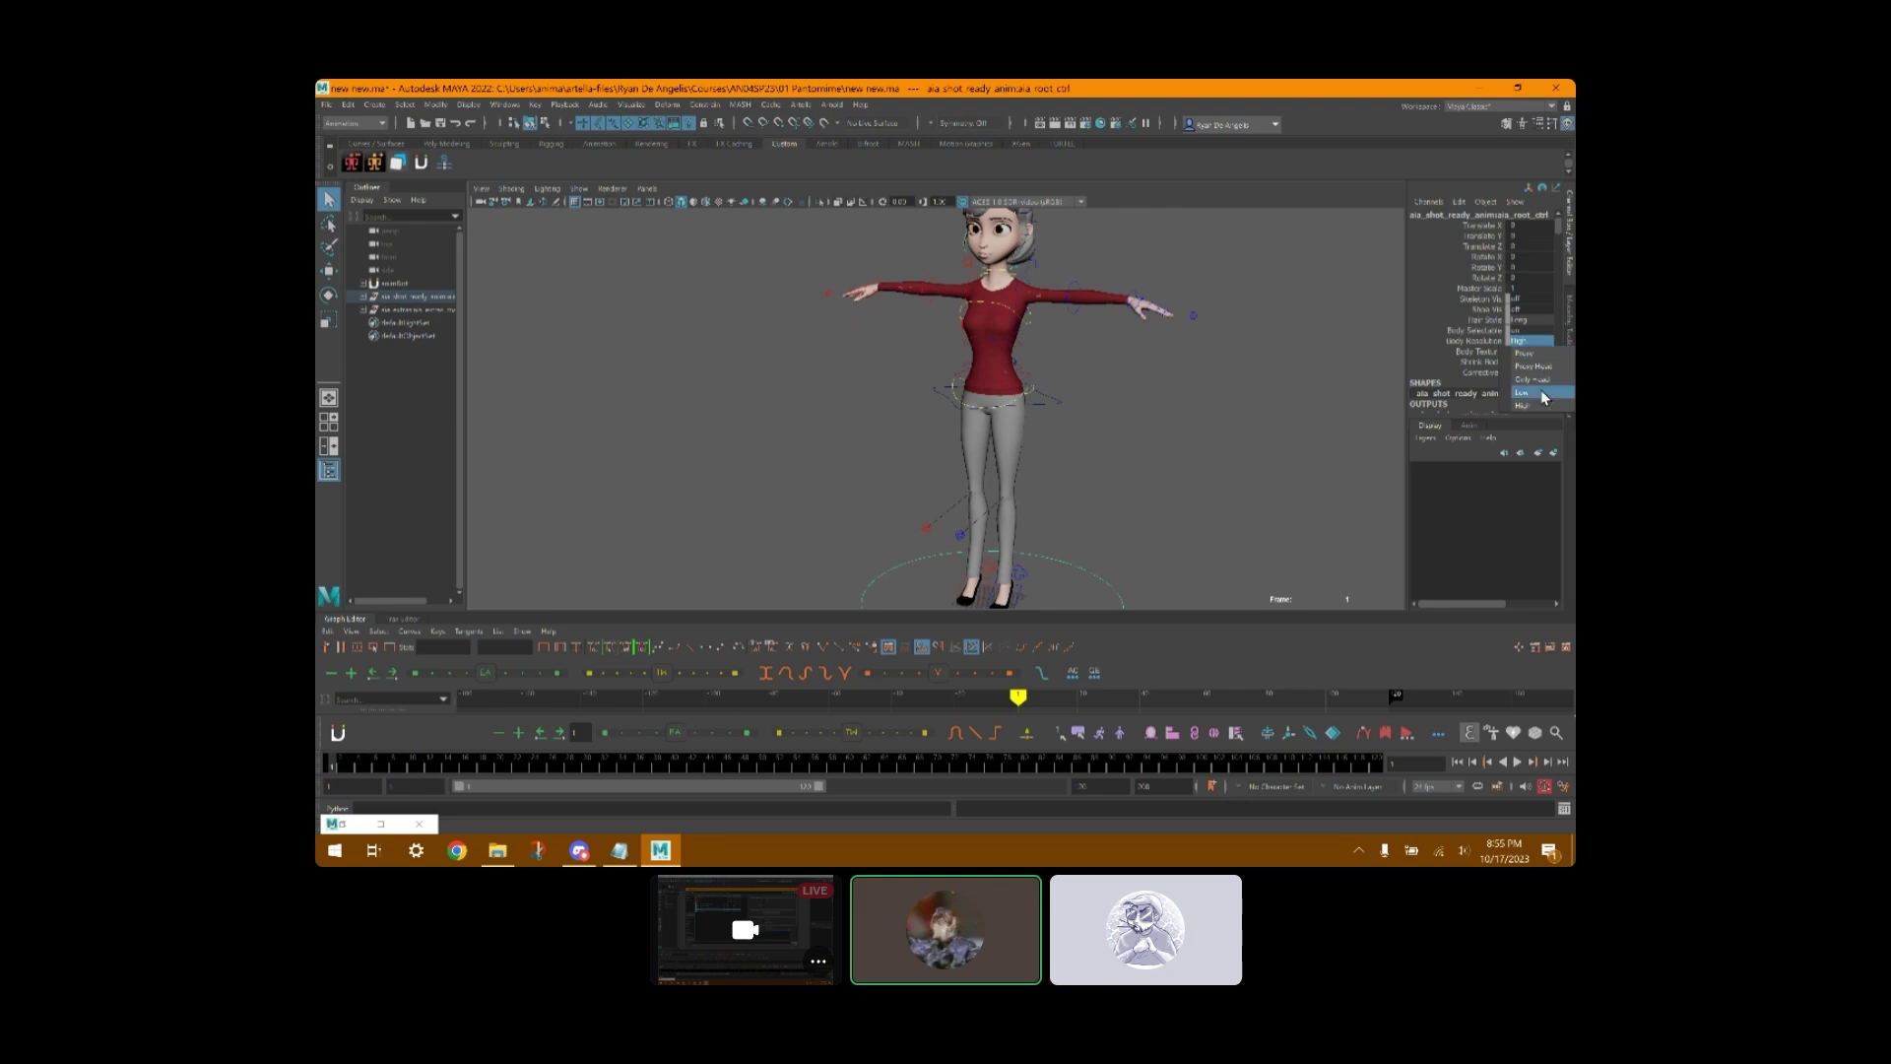
{"action": "left_click", "coordinate": [1543, 397]}
{"action": "left_click", "coordinate": [1123, 401]}
- Apply a Wrap deformer with Exclusive bind and Volume falloff to the long-sleeved shirt, using the character's anim body as the influence
{"action": "scroll", "coordinate": [1133, 404], "scroll_direction": "up", "scroll_amount": 5}
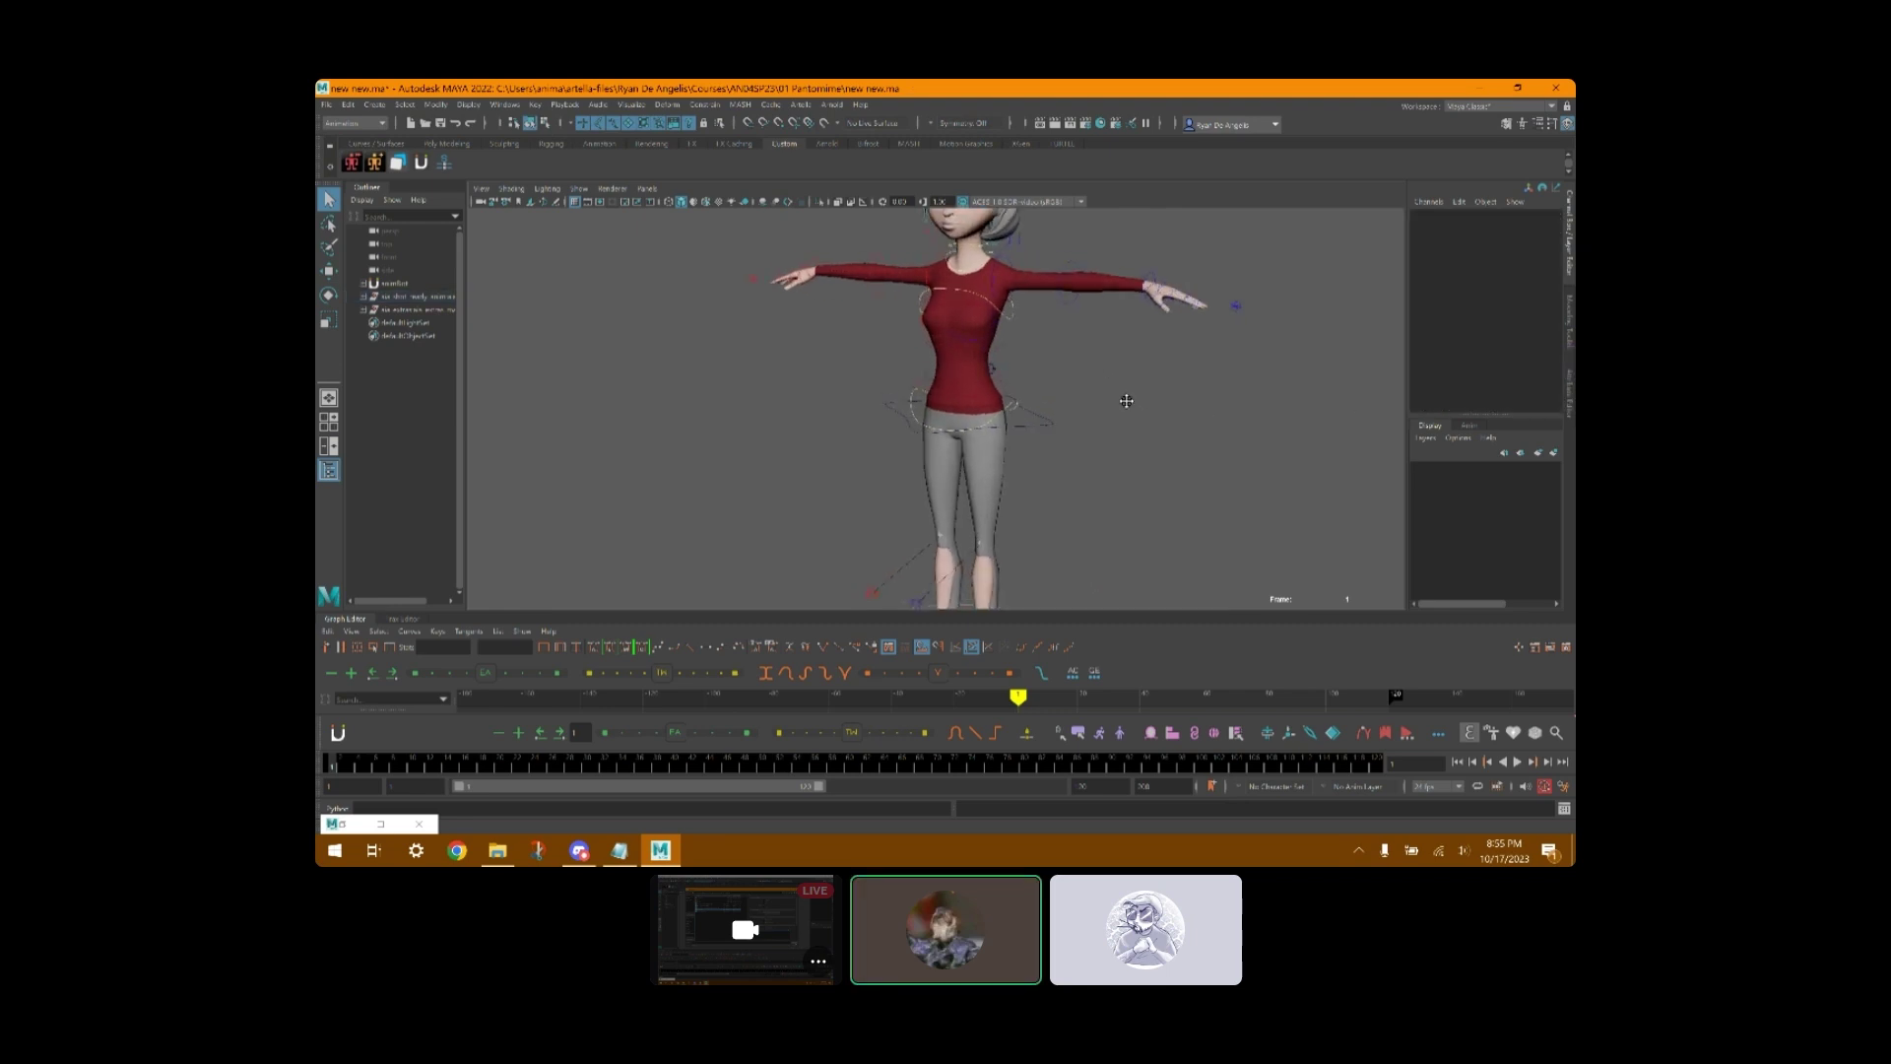
{"action": "middle_click_drag", "start_coordinate": [1180, 412], "coordinate": [1358, 529], "text": "alt"}
{"action": "left_click", "coordinate": [1185, 433]}
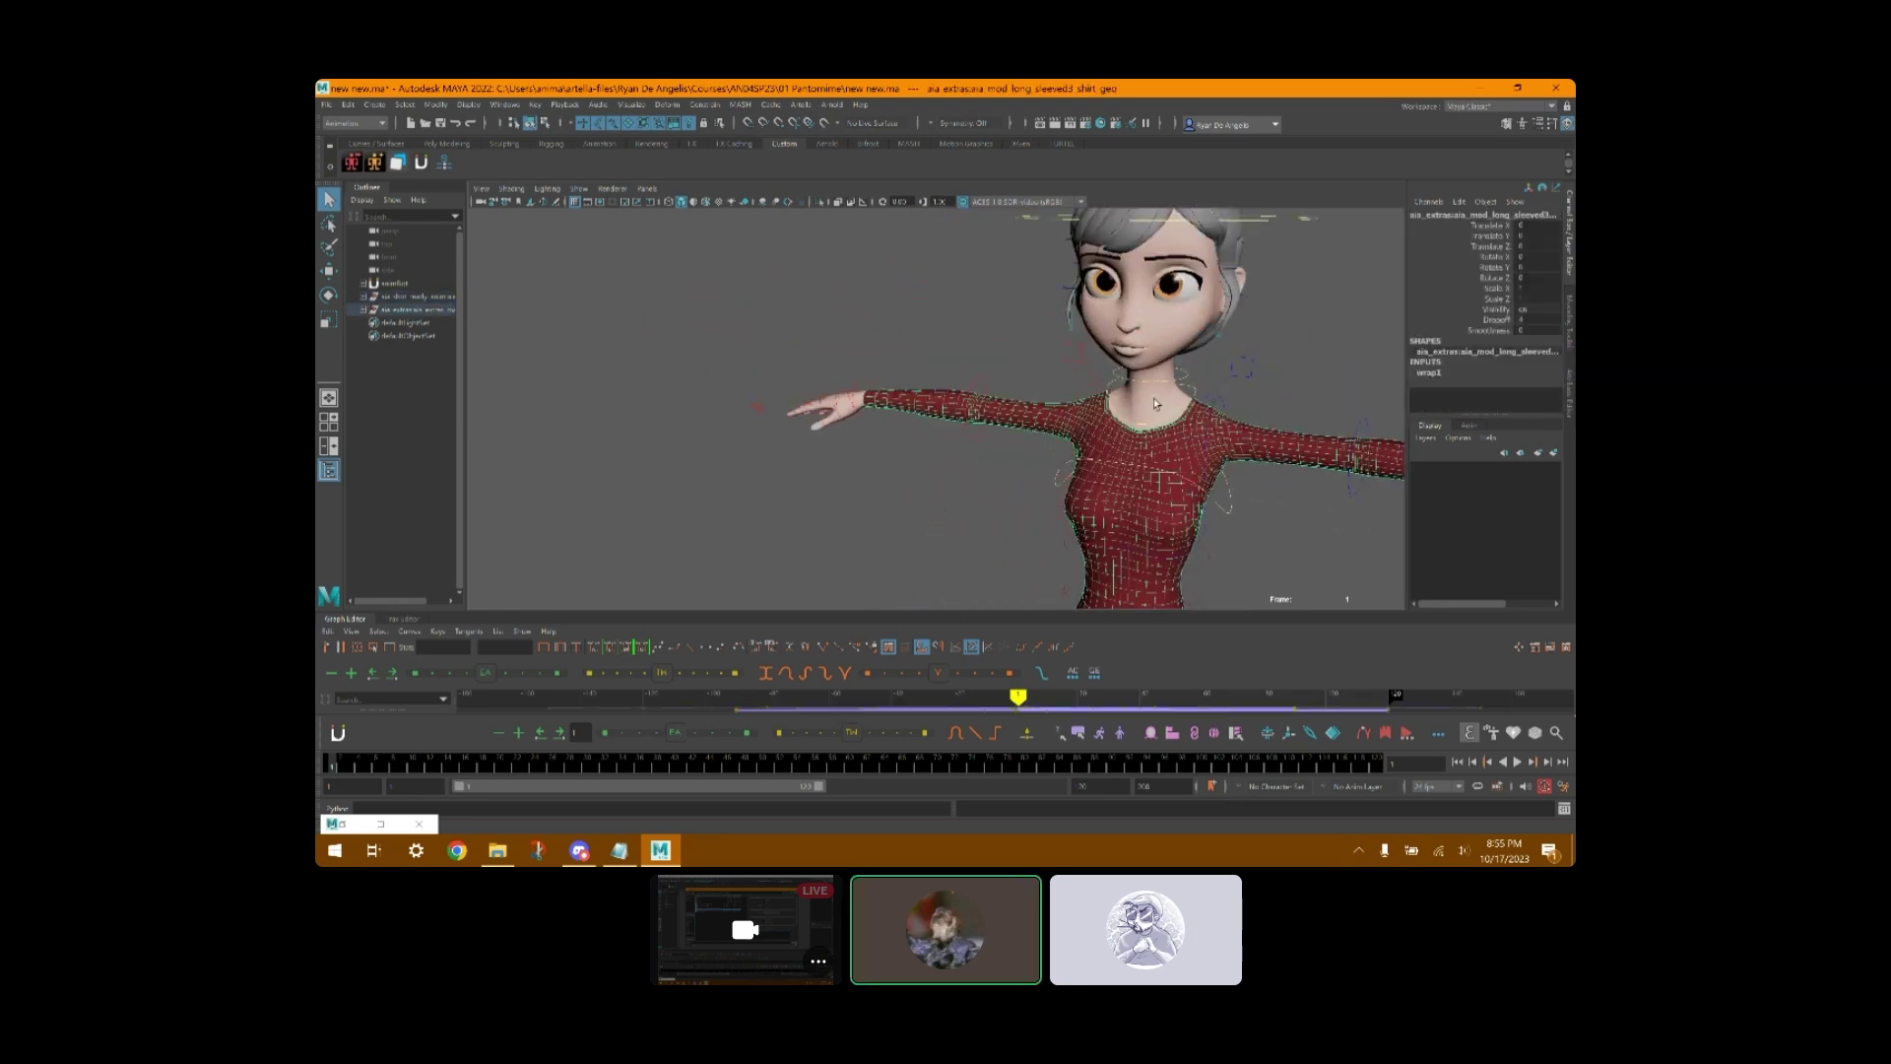
{"action": "left_click", "coordinate": [1156, 403]}
{"action": "left_click", "coordinate": [667, 104]}
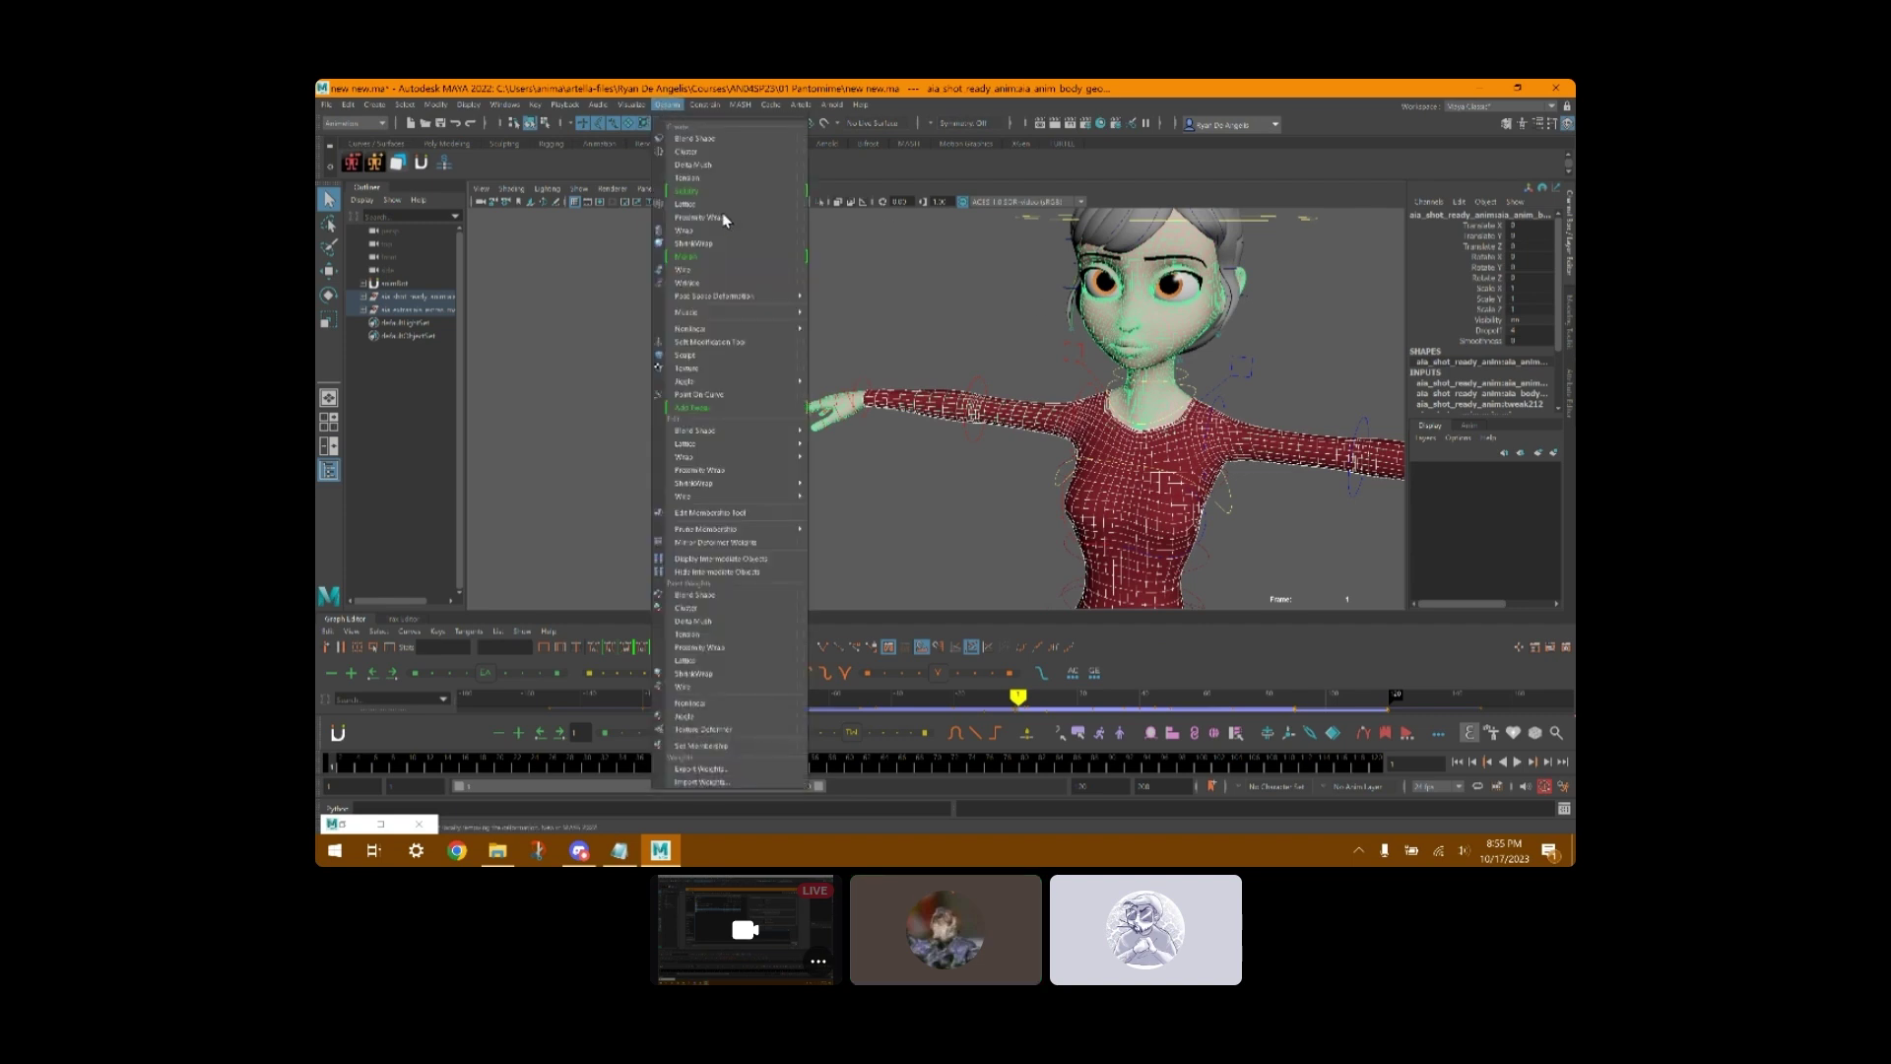
{"action": "left_click", "coordinate": [798, 229]}
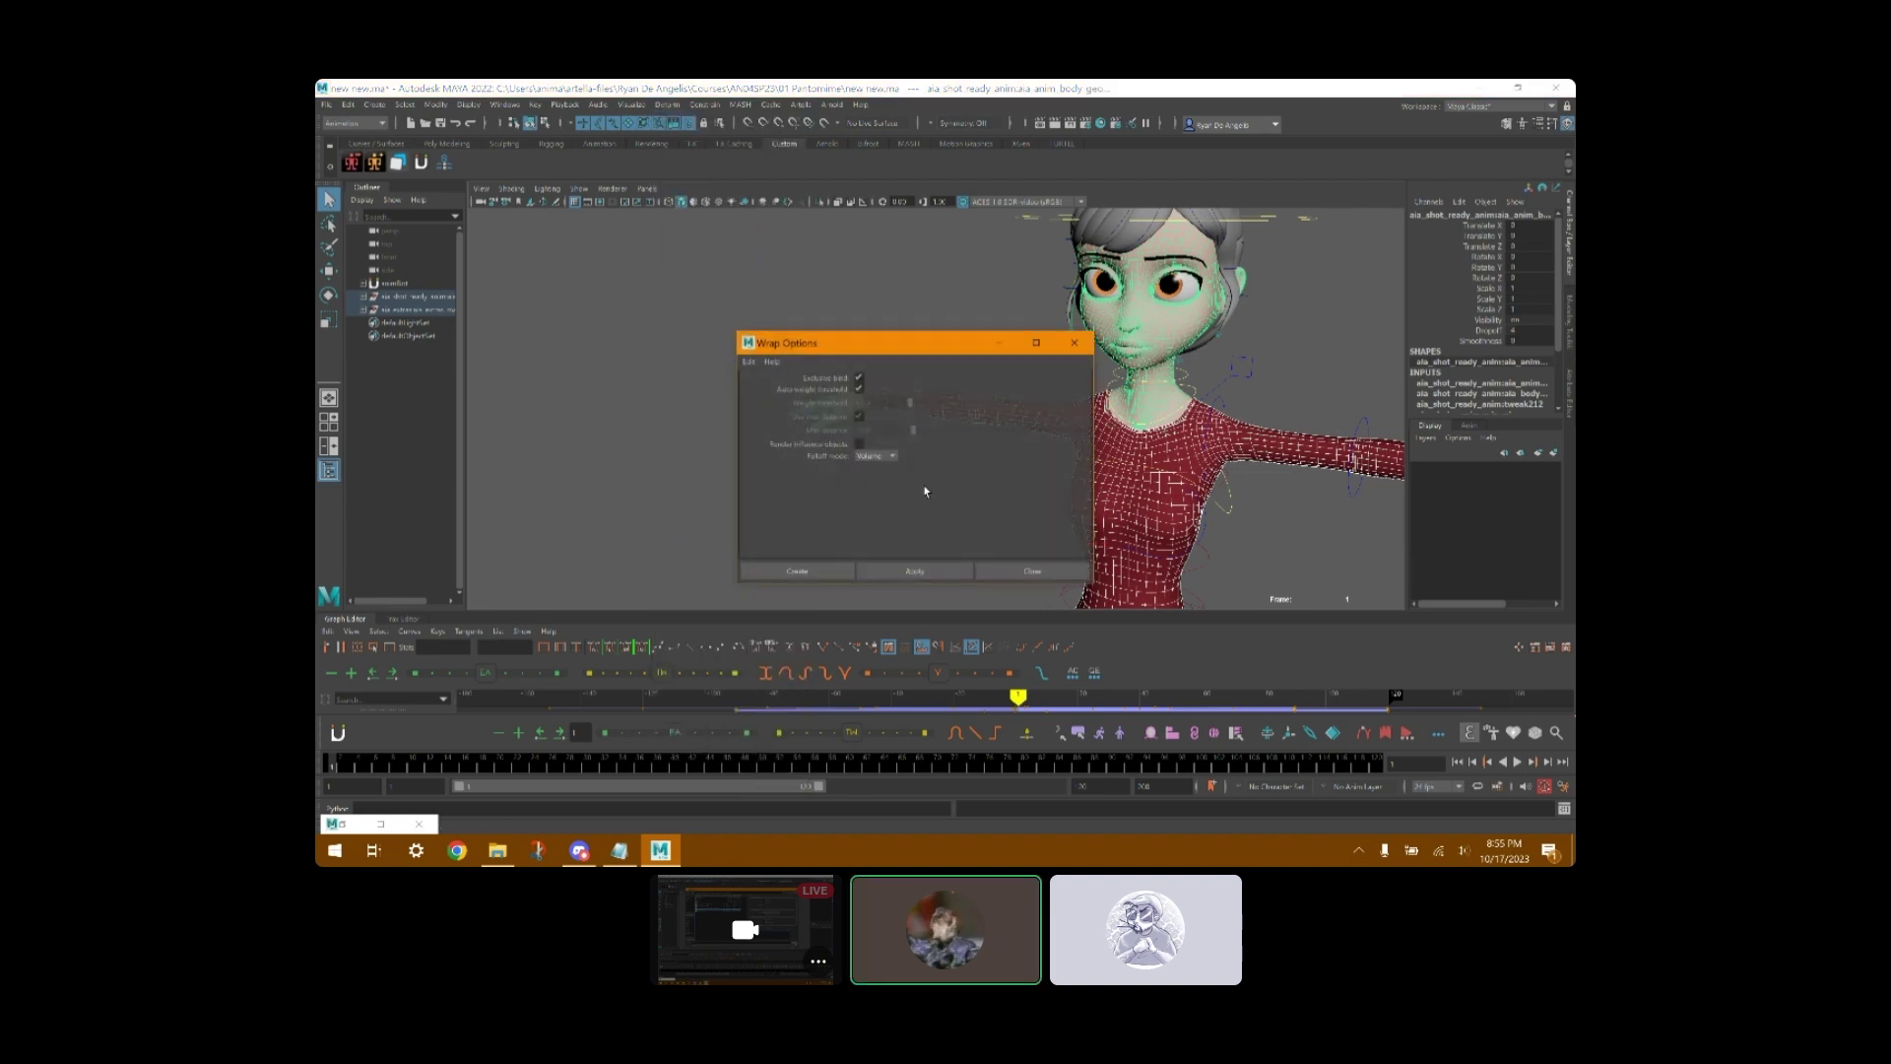
{"action": "left_click", "coordinate": [915, 571]}
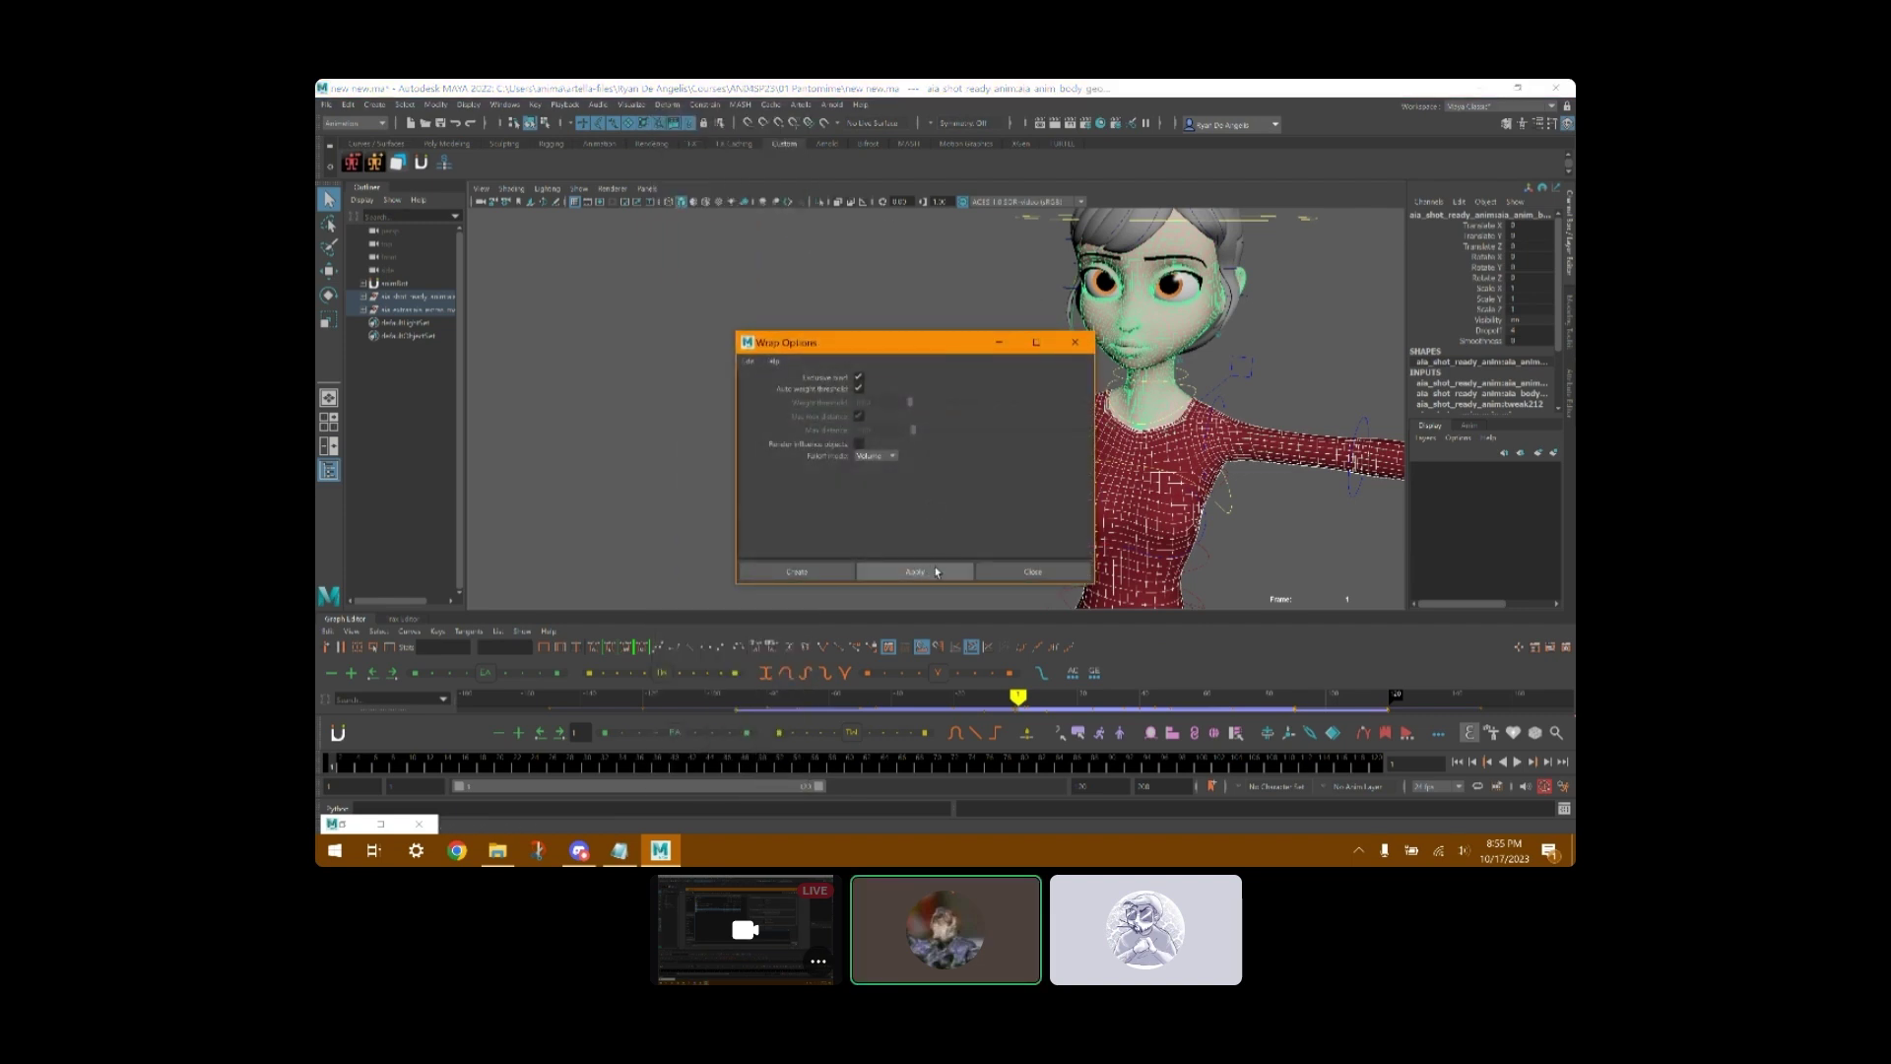
- Test the shirt's wrap by rotating the character's upper spine shoulder control, and undo the rotation
{"action": "left_click", "coordinate": [1032, 571]}
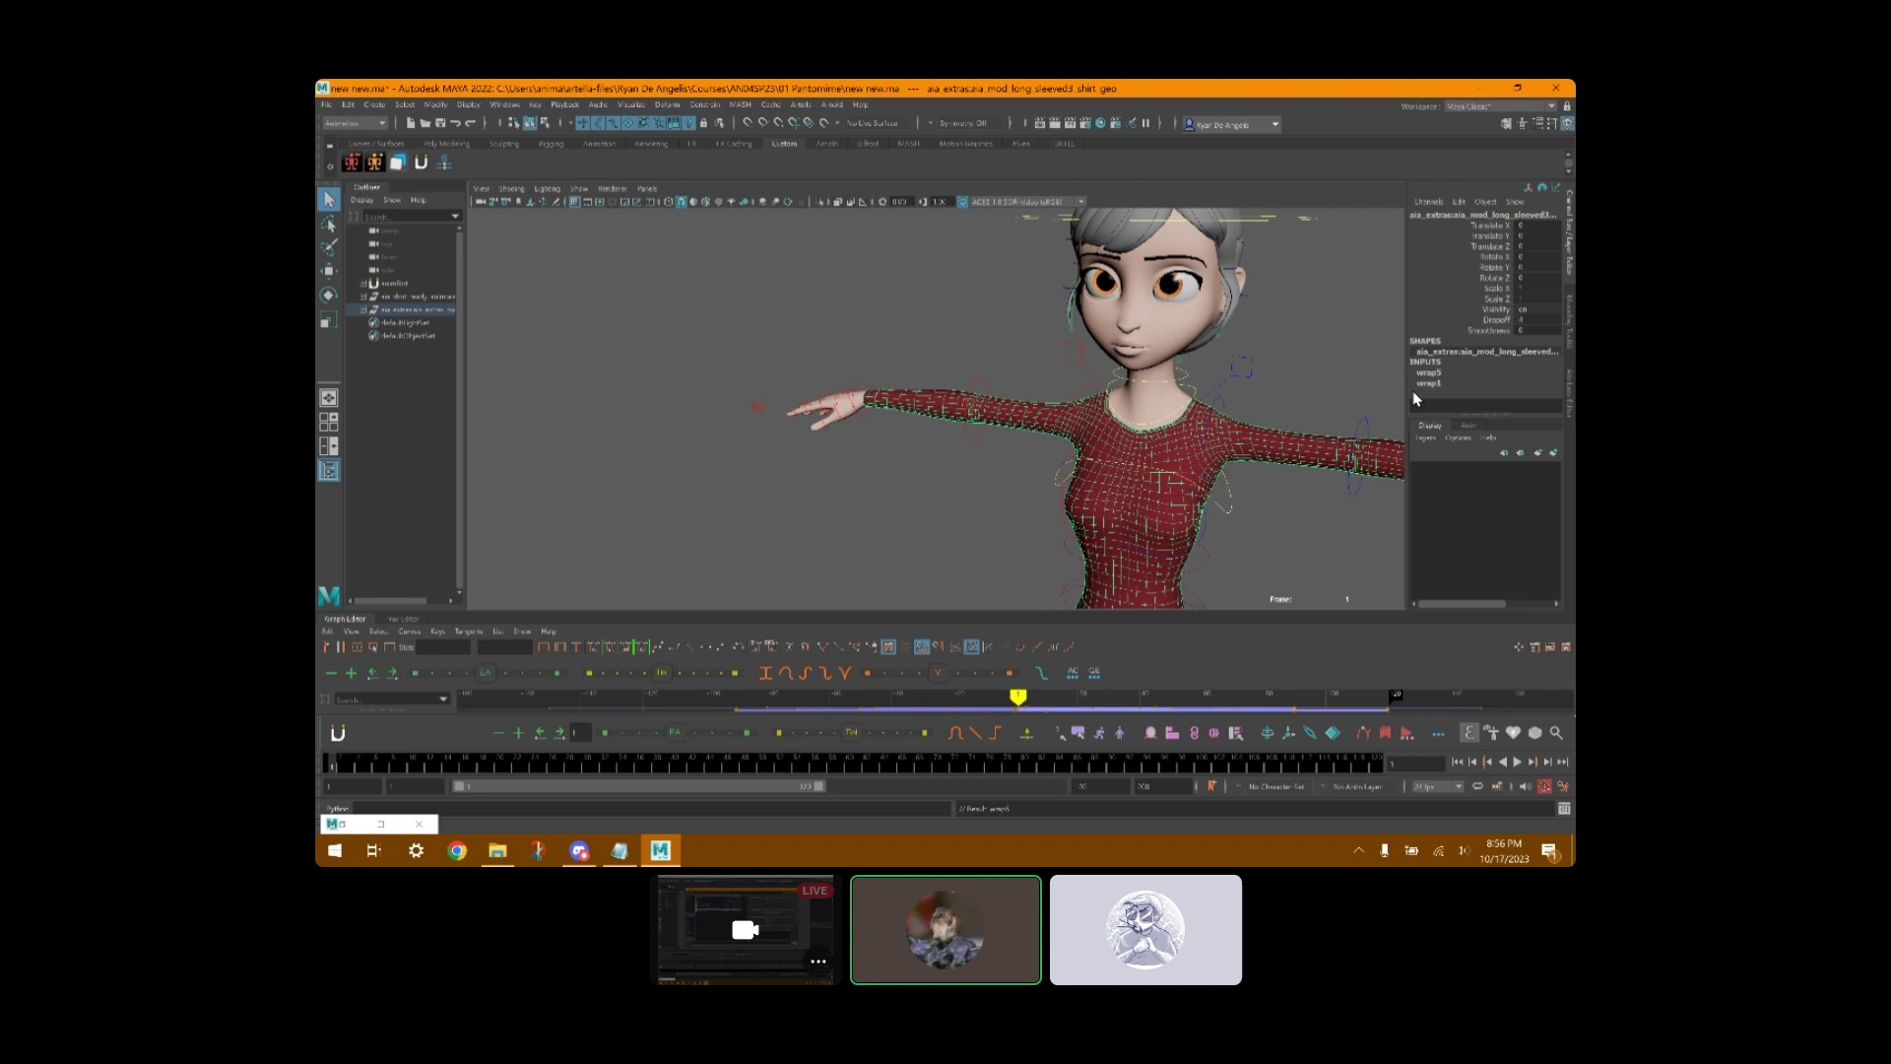
{"action": "scroll", "coordinate": [1255, 352], "scroll_direction": "down", "scroll_amount": 3}
{"action": "left_click", "coordinate": [1192, 452]}
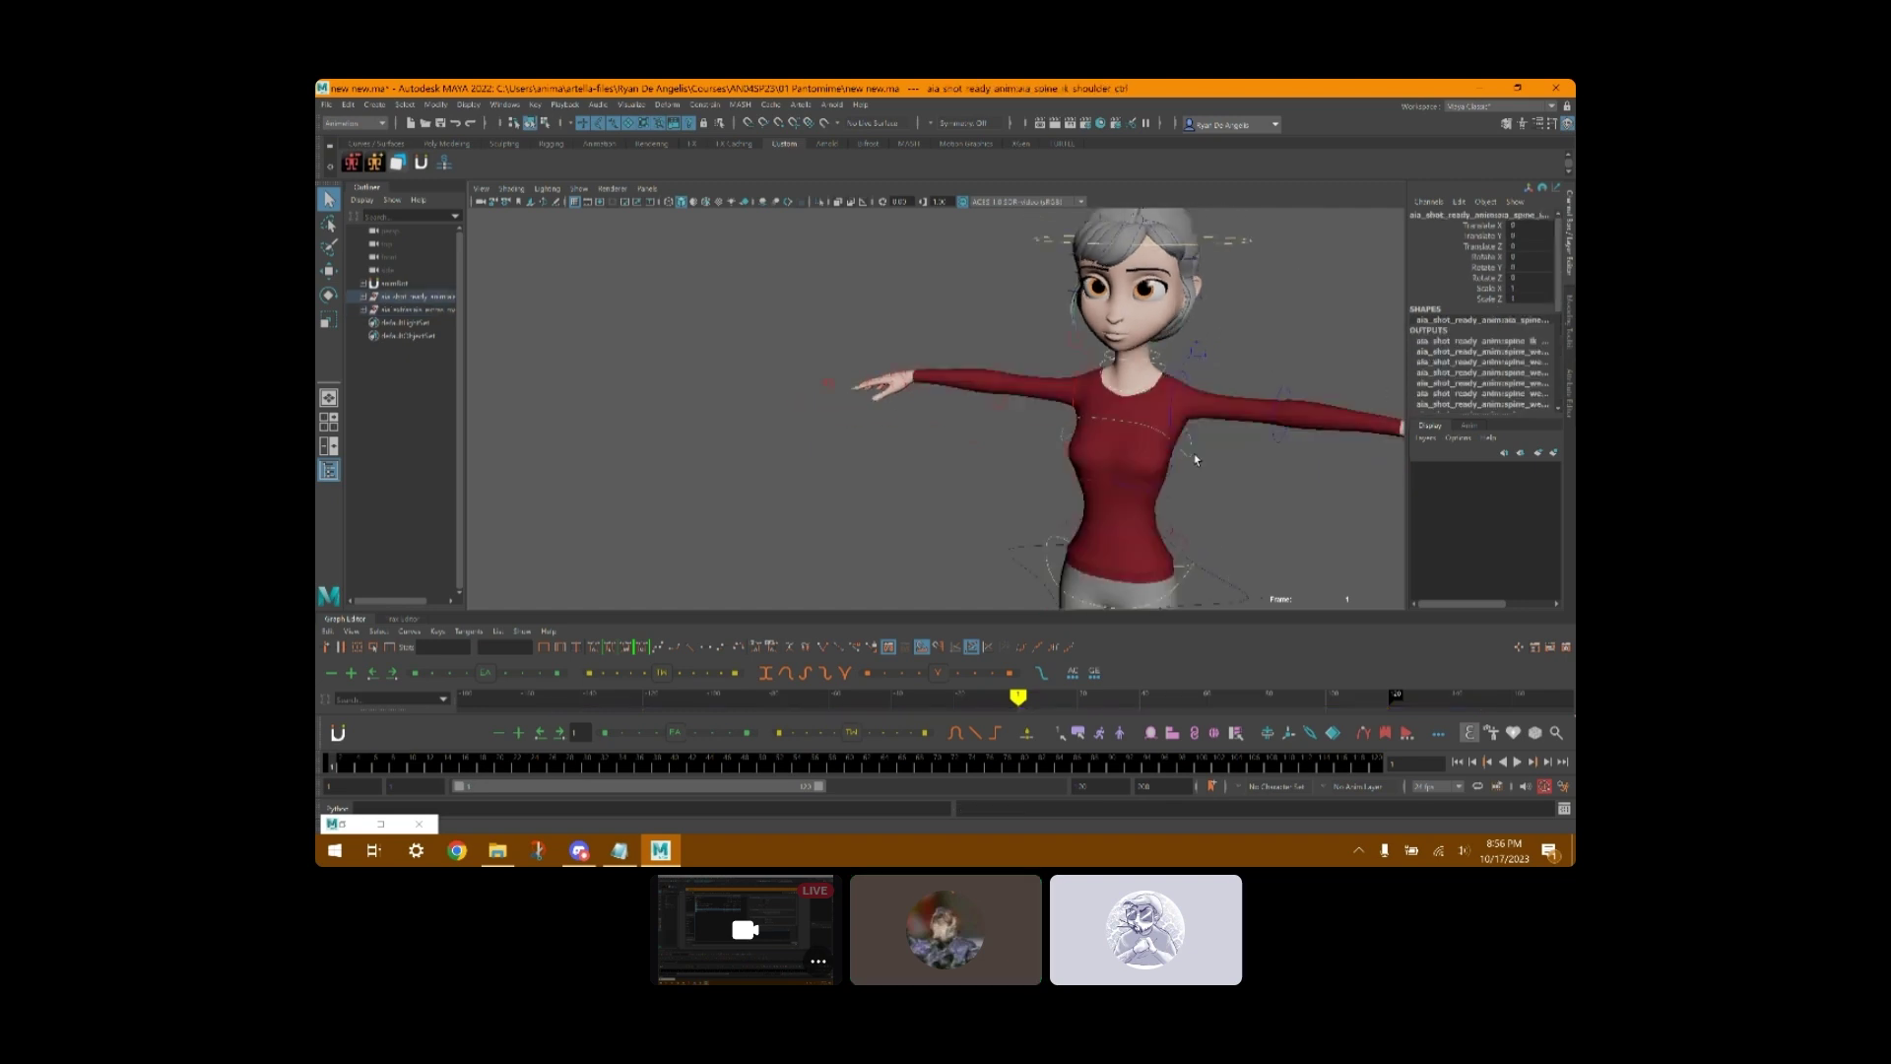
{"action": "key", "text": "e"}
{"action": "left_click_drag", "start_coordinate": [1174, 419], "coordinate": [1182, 434]}
{"action": "key", "text": "ctrl+z"}
{"action": "key", "text": "ctrl+z"}
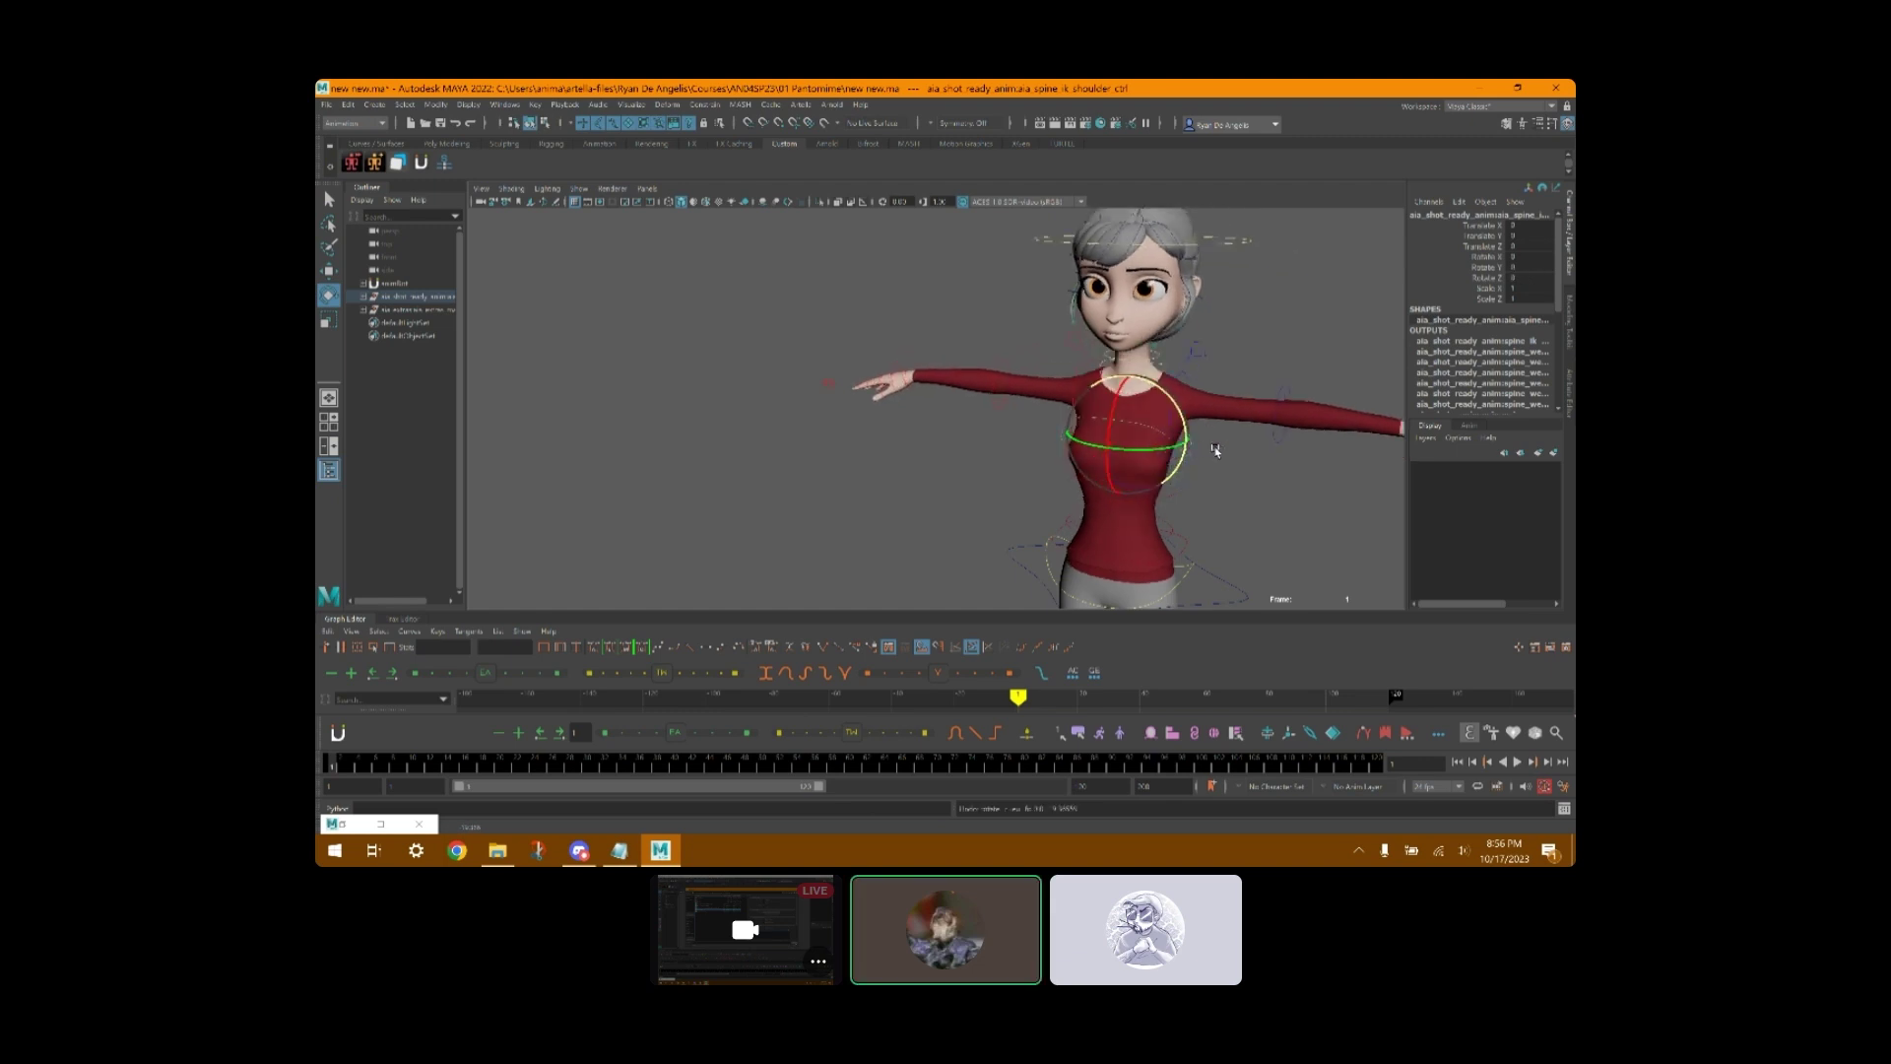
- Select the long-sleeved shirt and examine the settings of its most recent wrap input
{"action": "left_click", "coordinate": [1155, 397]}
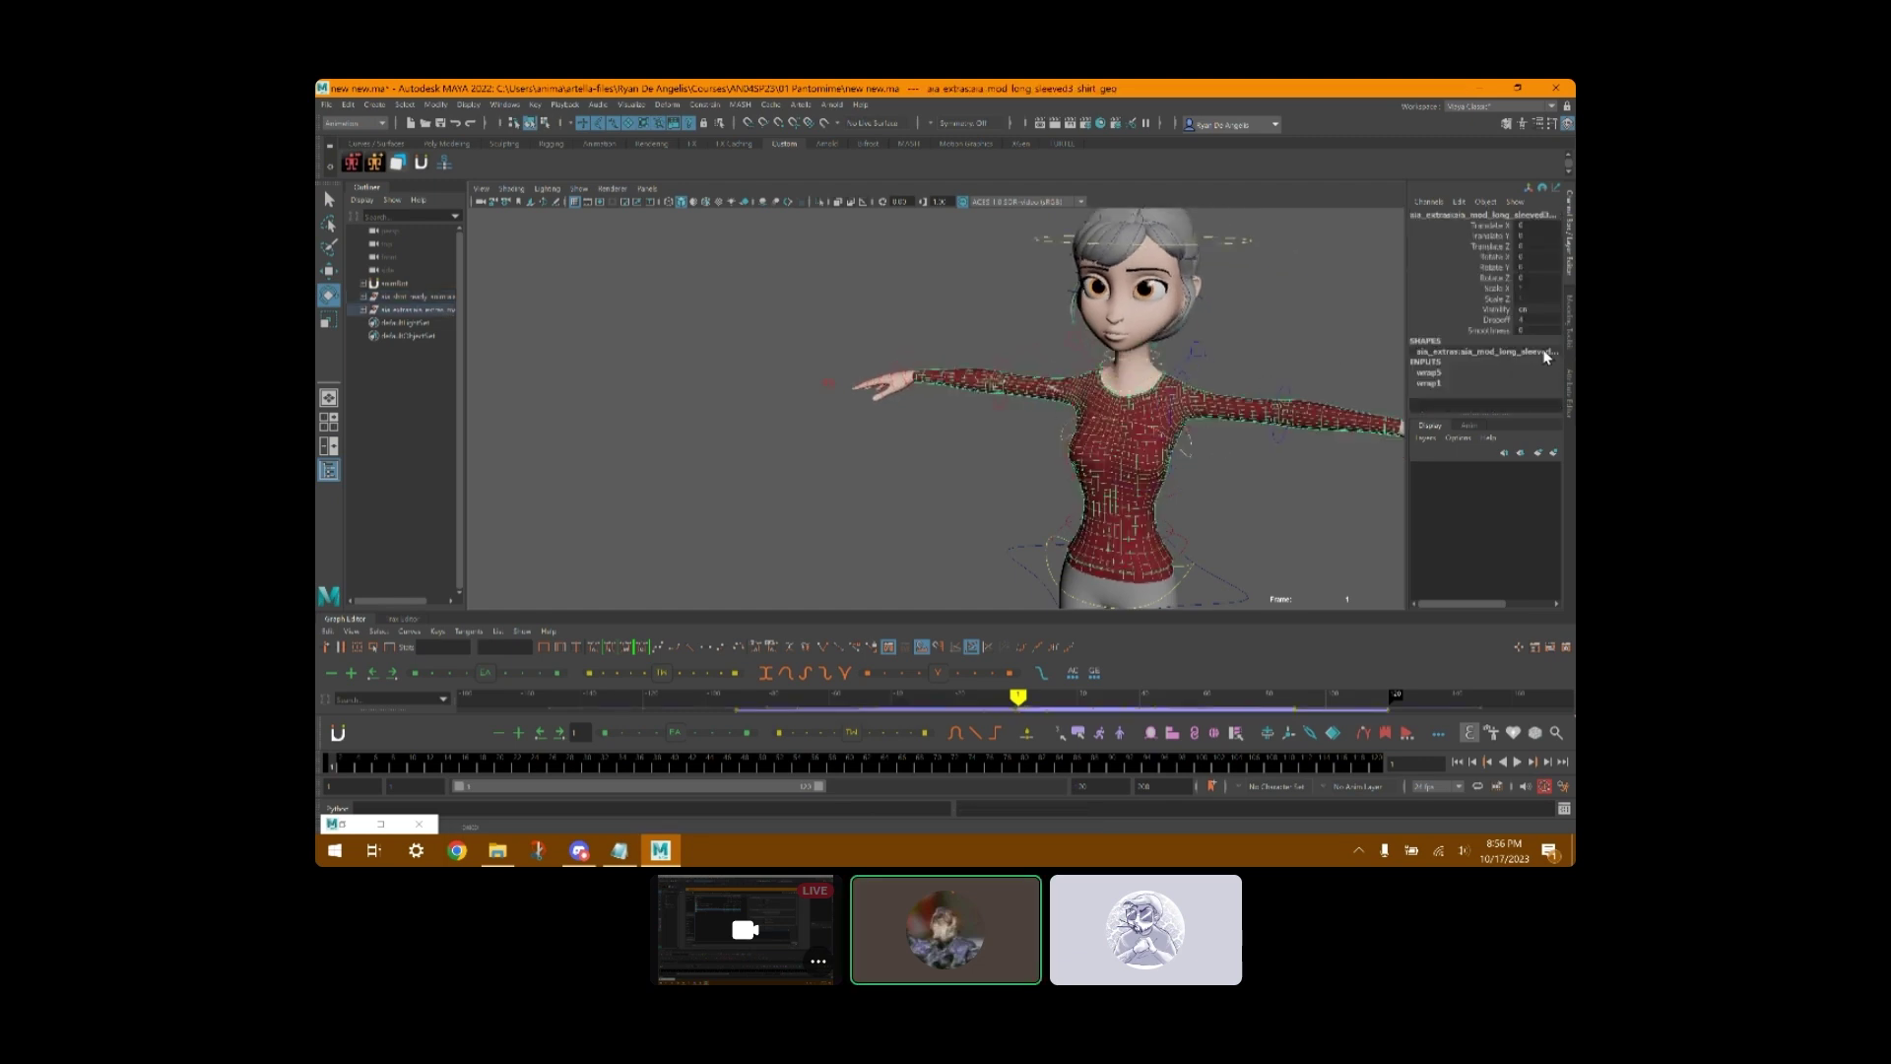
{"action": "left_click", "coordinate": [1438, 376]}
{"action": "scroll", "coordinate": [1436, 389], "scroll_direction": "down", "scroll_amount": 2}
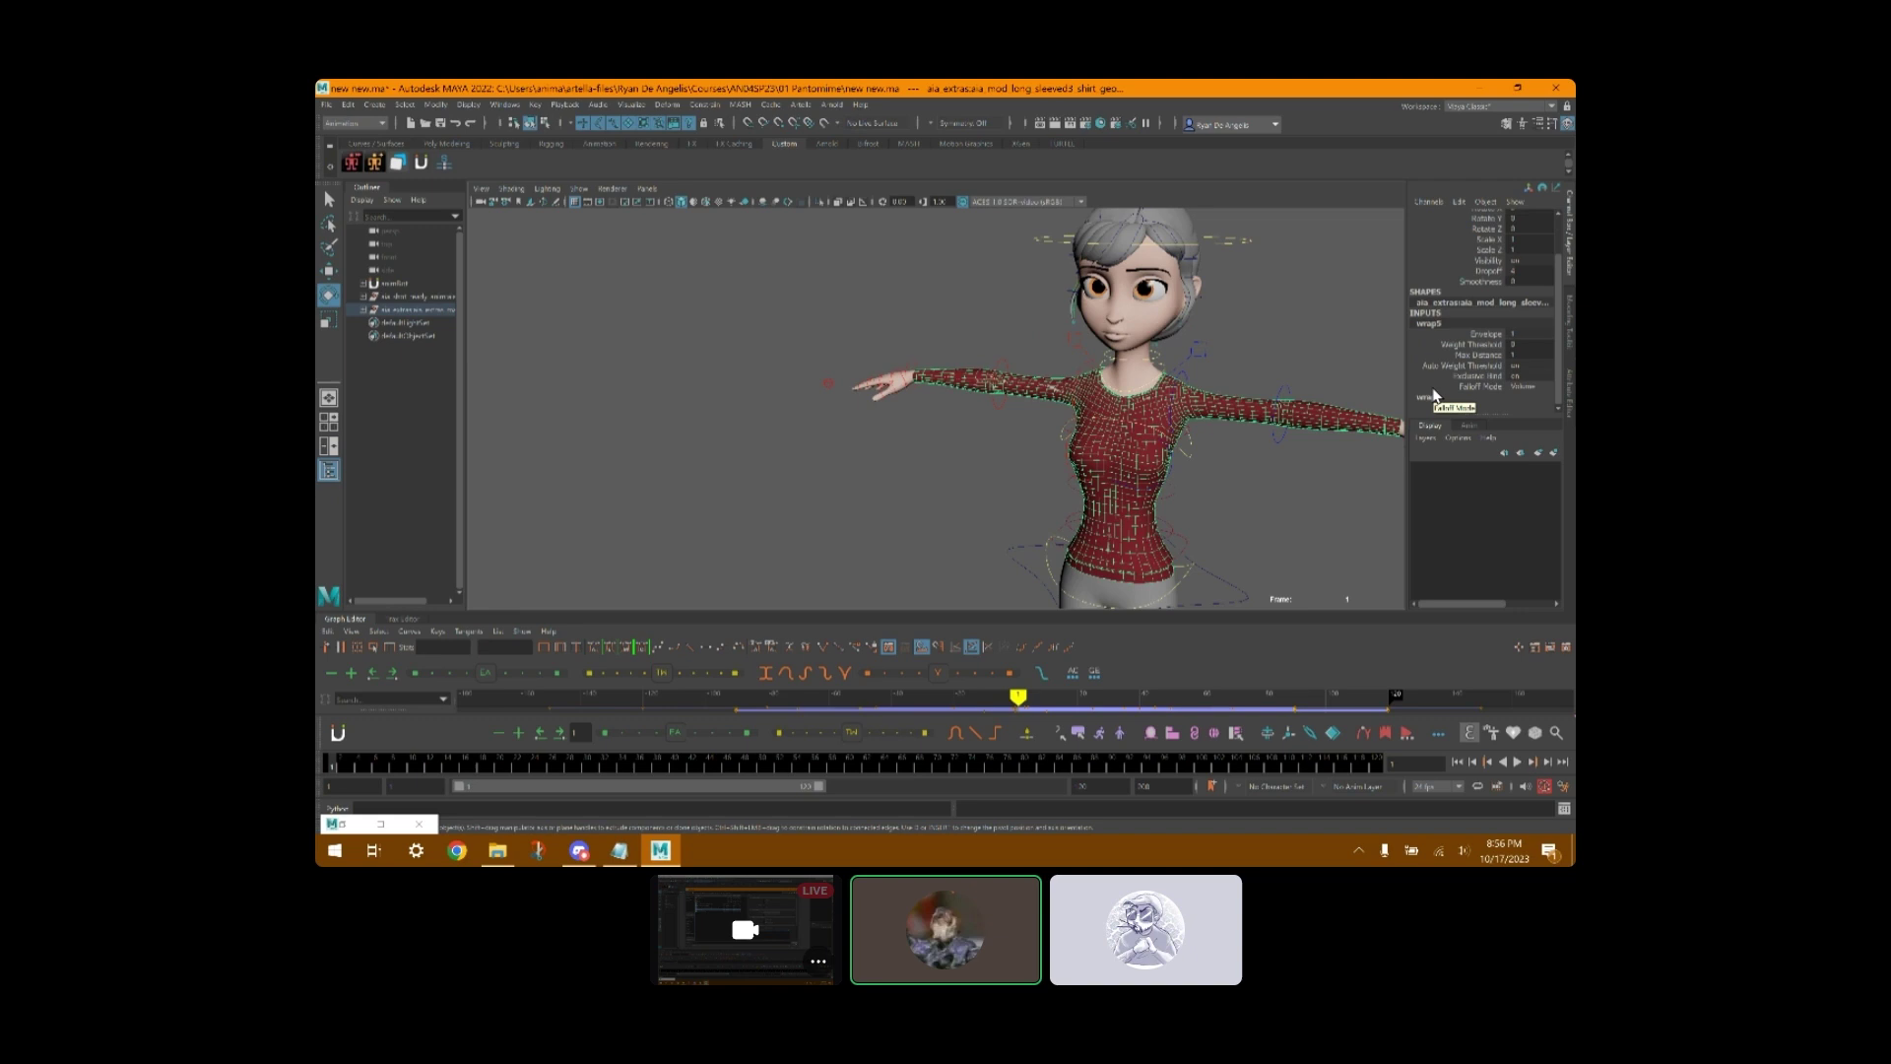
{"action": "key", "text": "ctrl+z"}
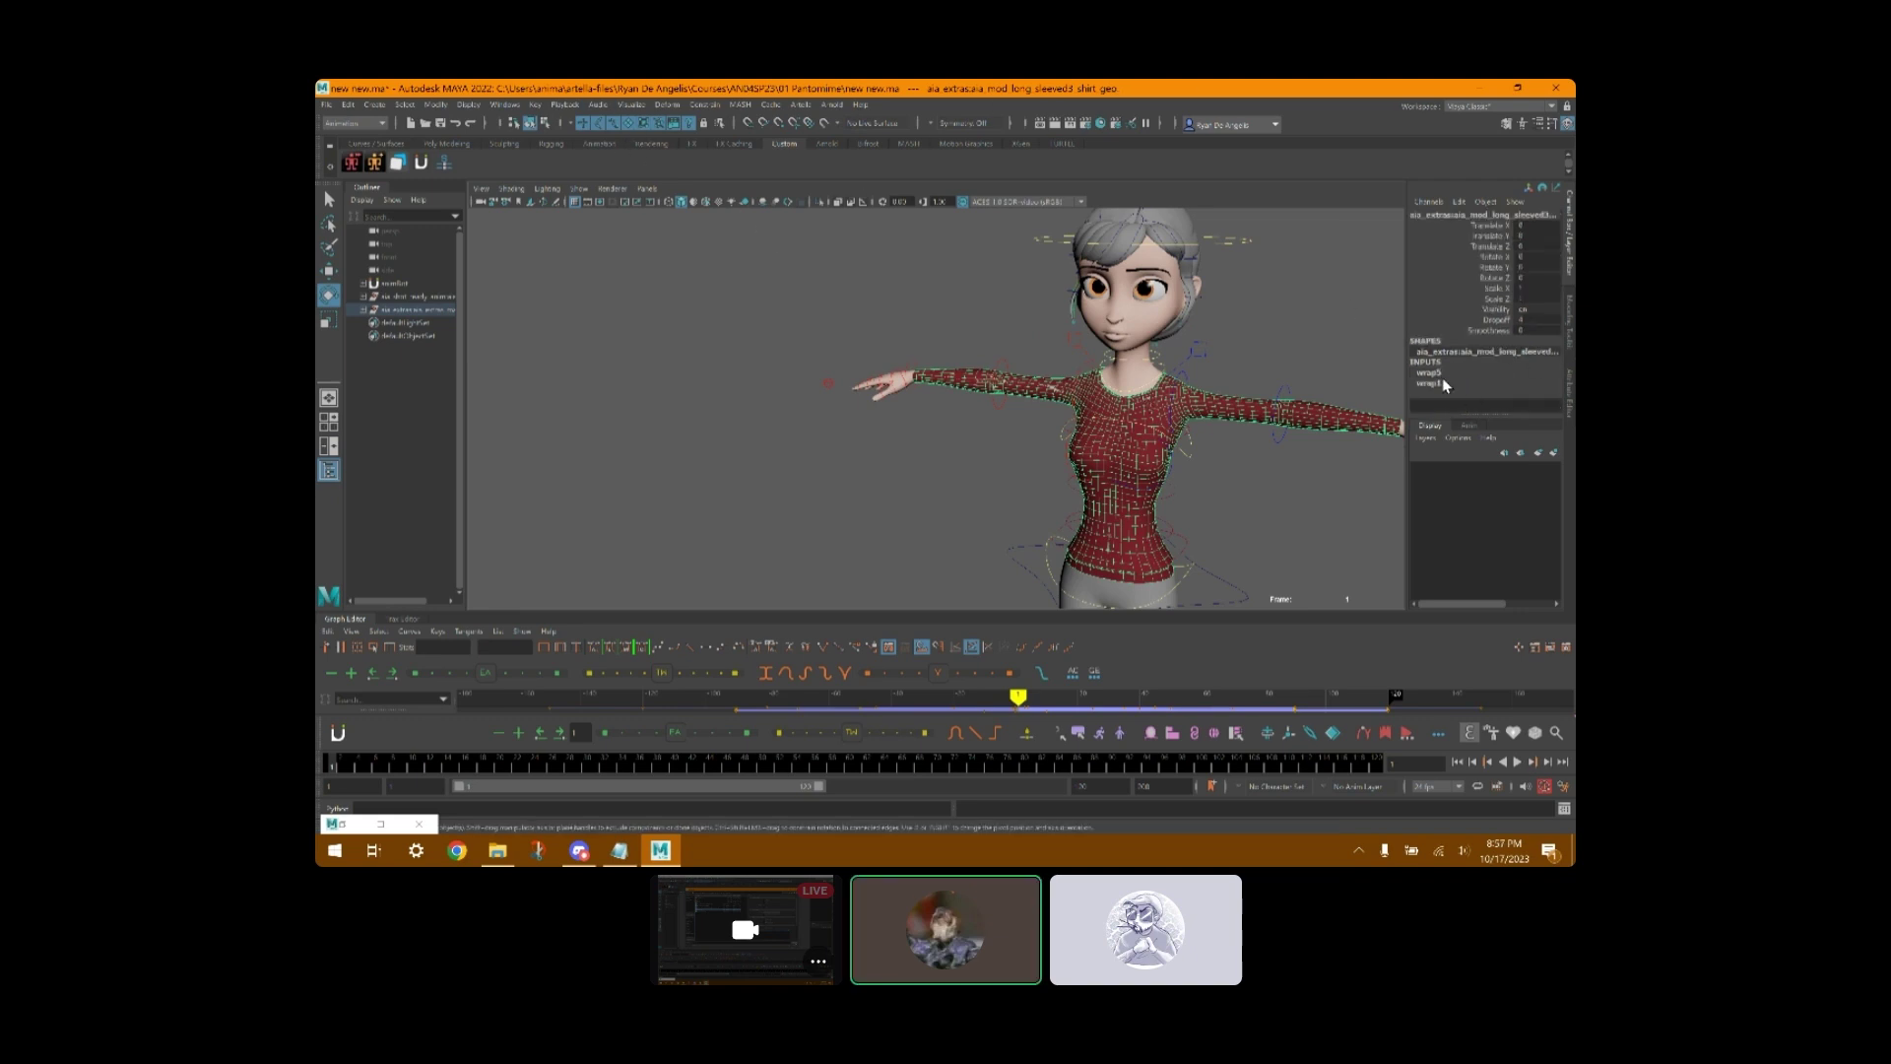
- Open the Node Editor for the long-sleeved shirt and add both of its wrap deformers to the graph
{"action": "left_click", "coordinate": [507, 110]}
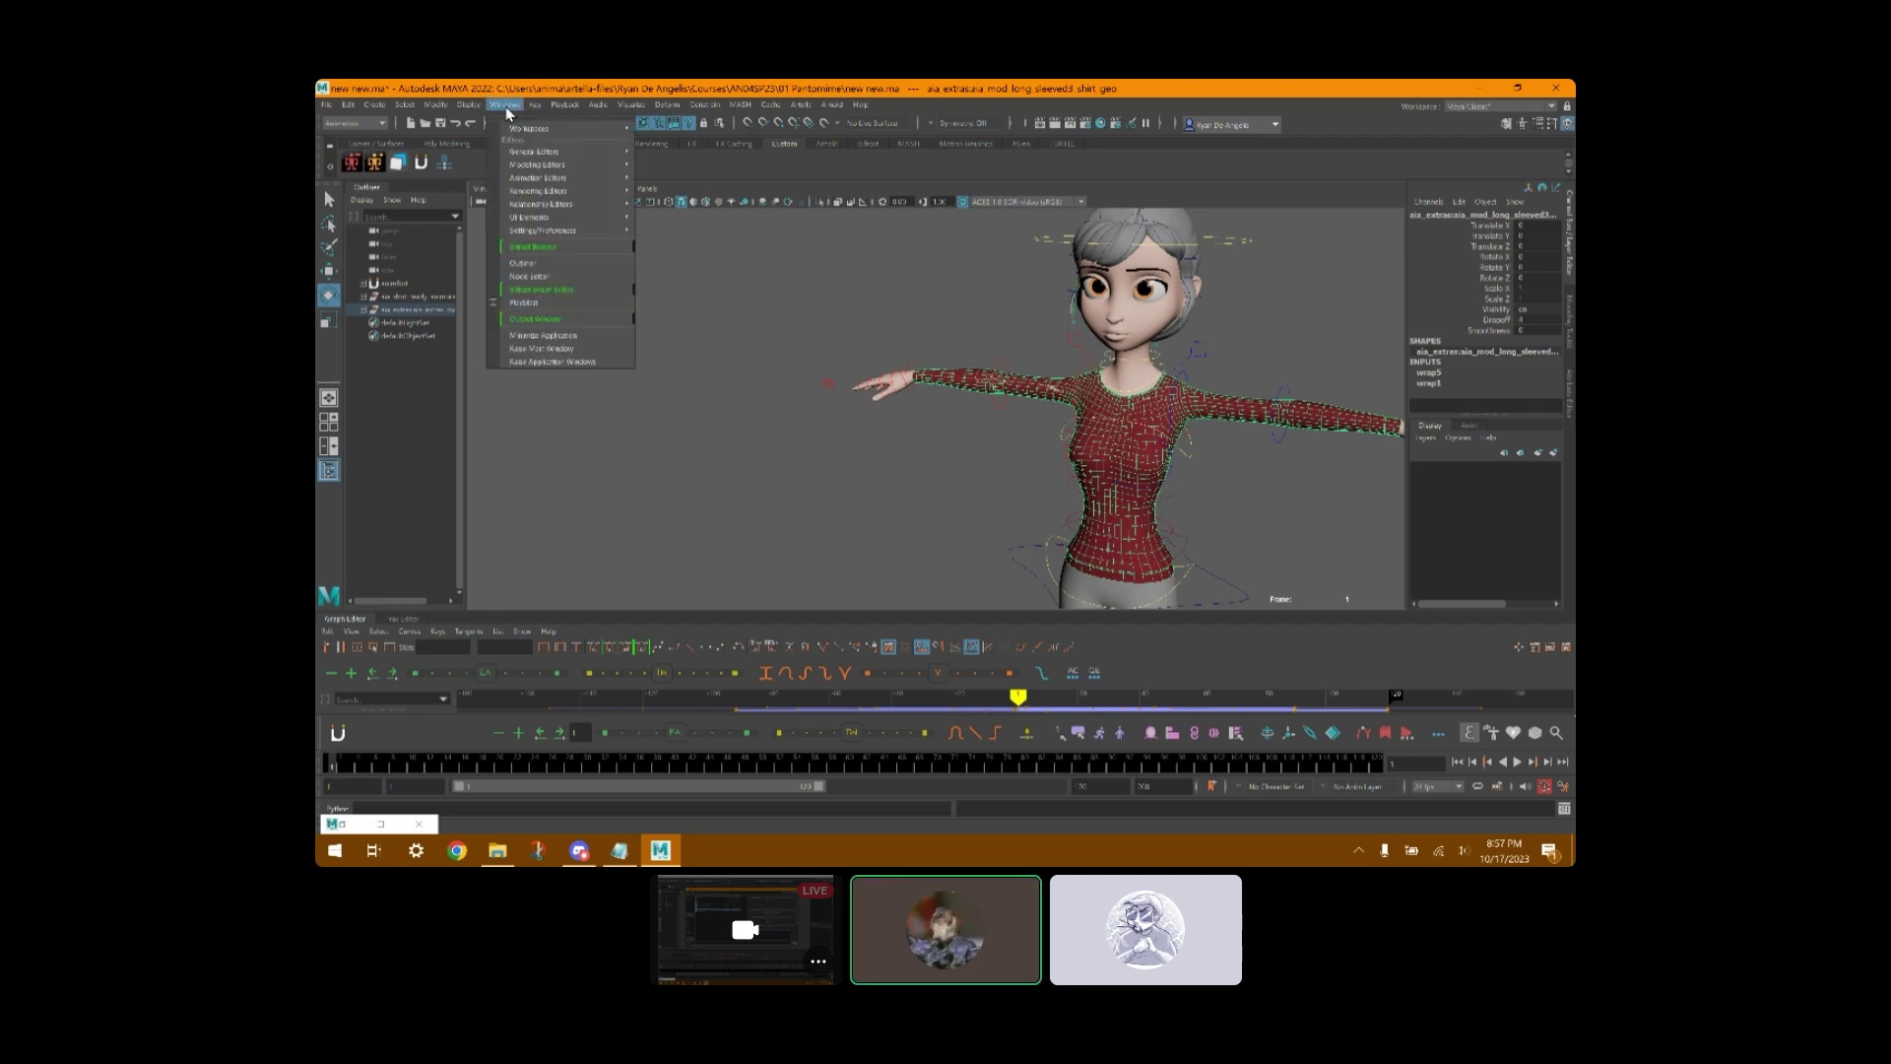
{"action": "left_click", "coordinate": [533, 281]}
{"action": "left_click_drag", "start_coordinate": [1018, 224], "coordinate": [829, 229]}
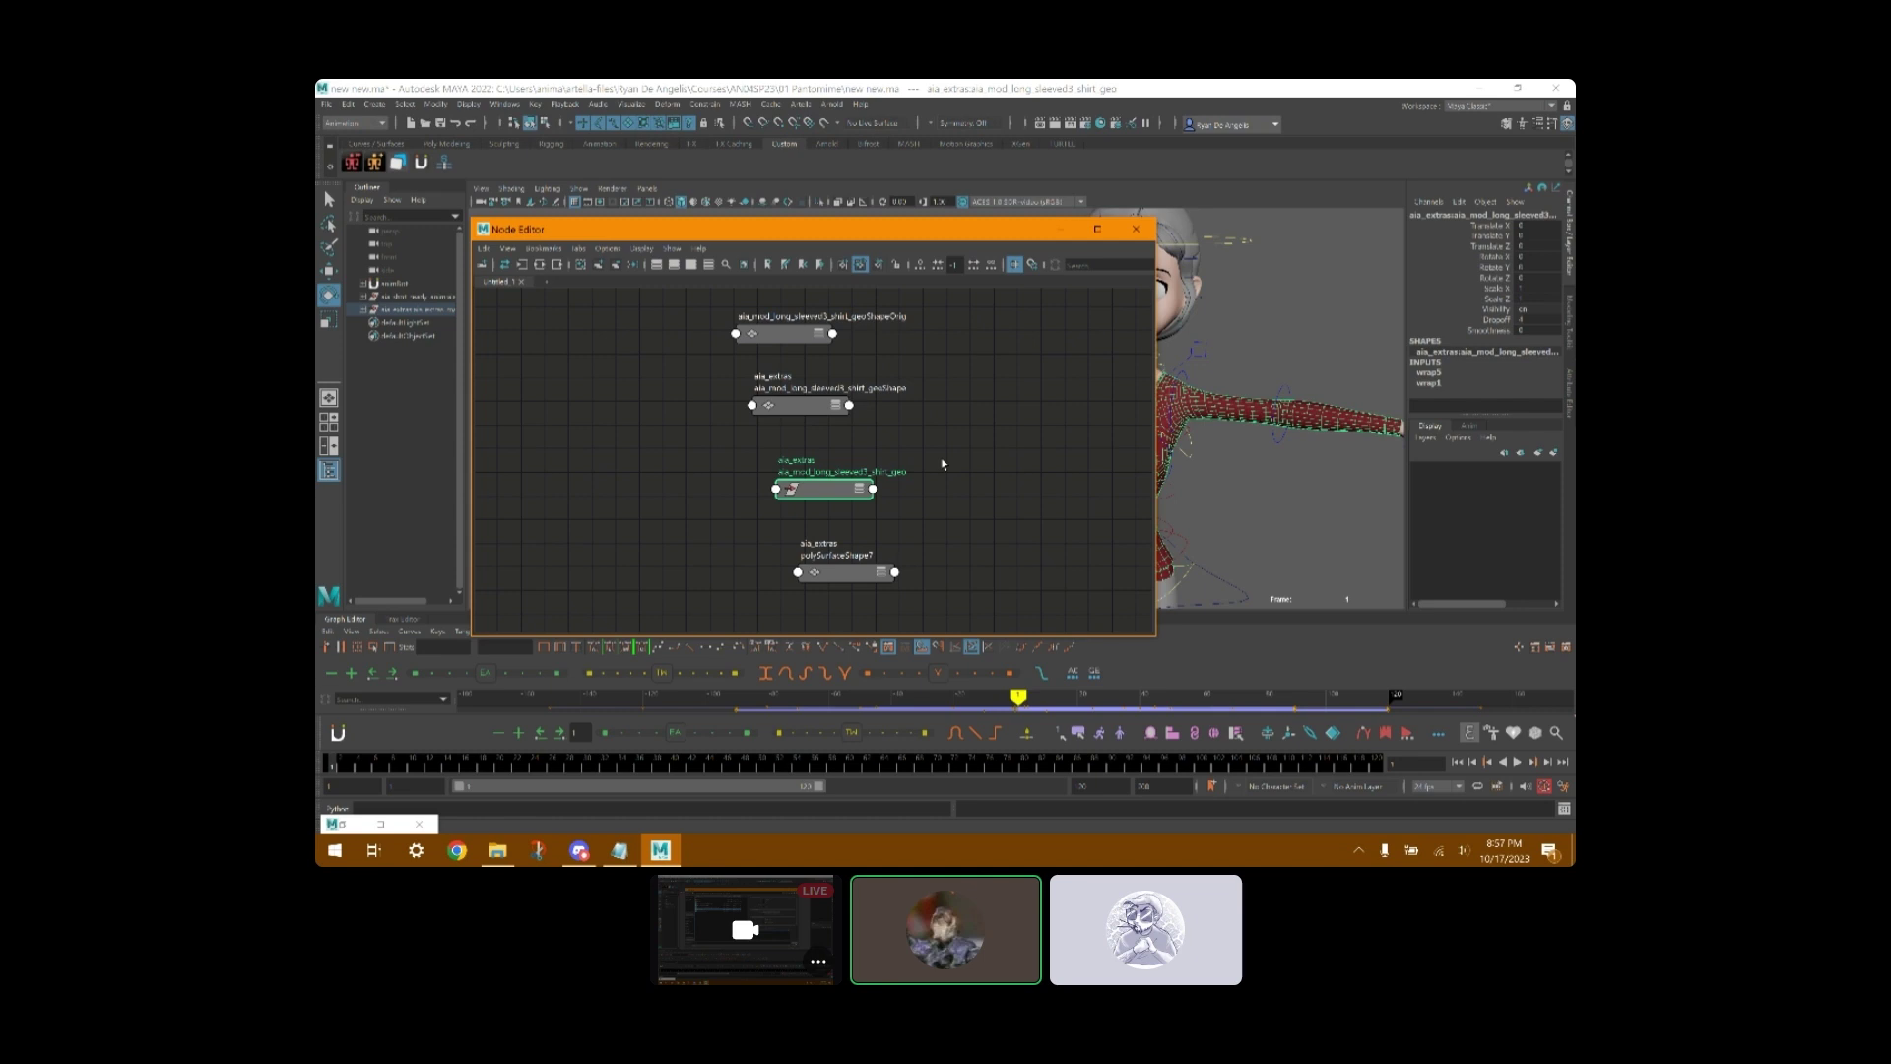
{"action": "left_click", "coordinate": [1428, 373]}
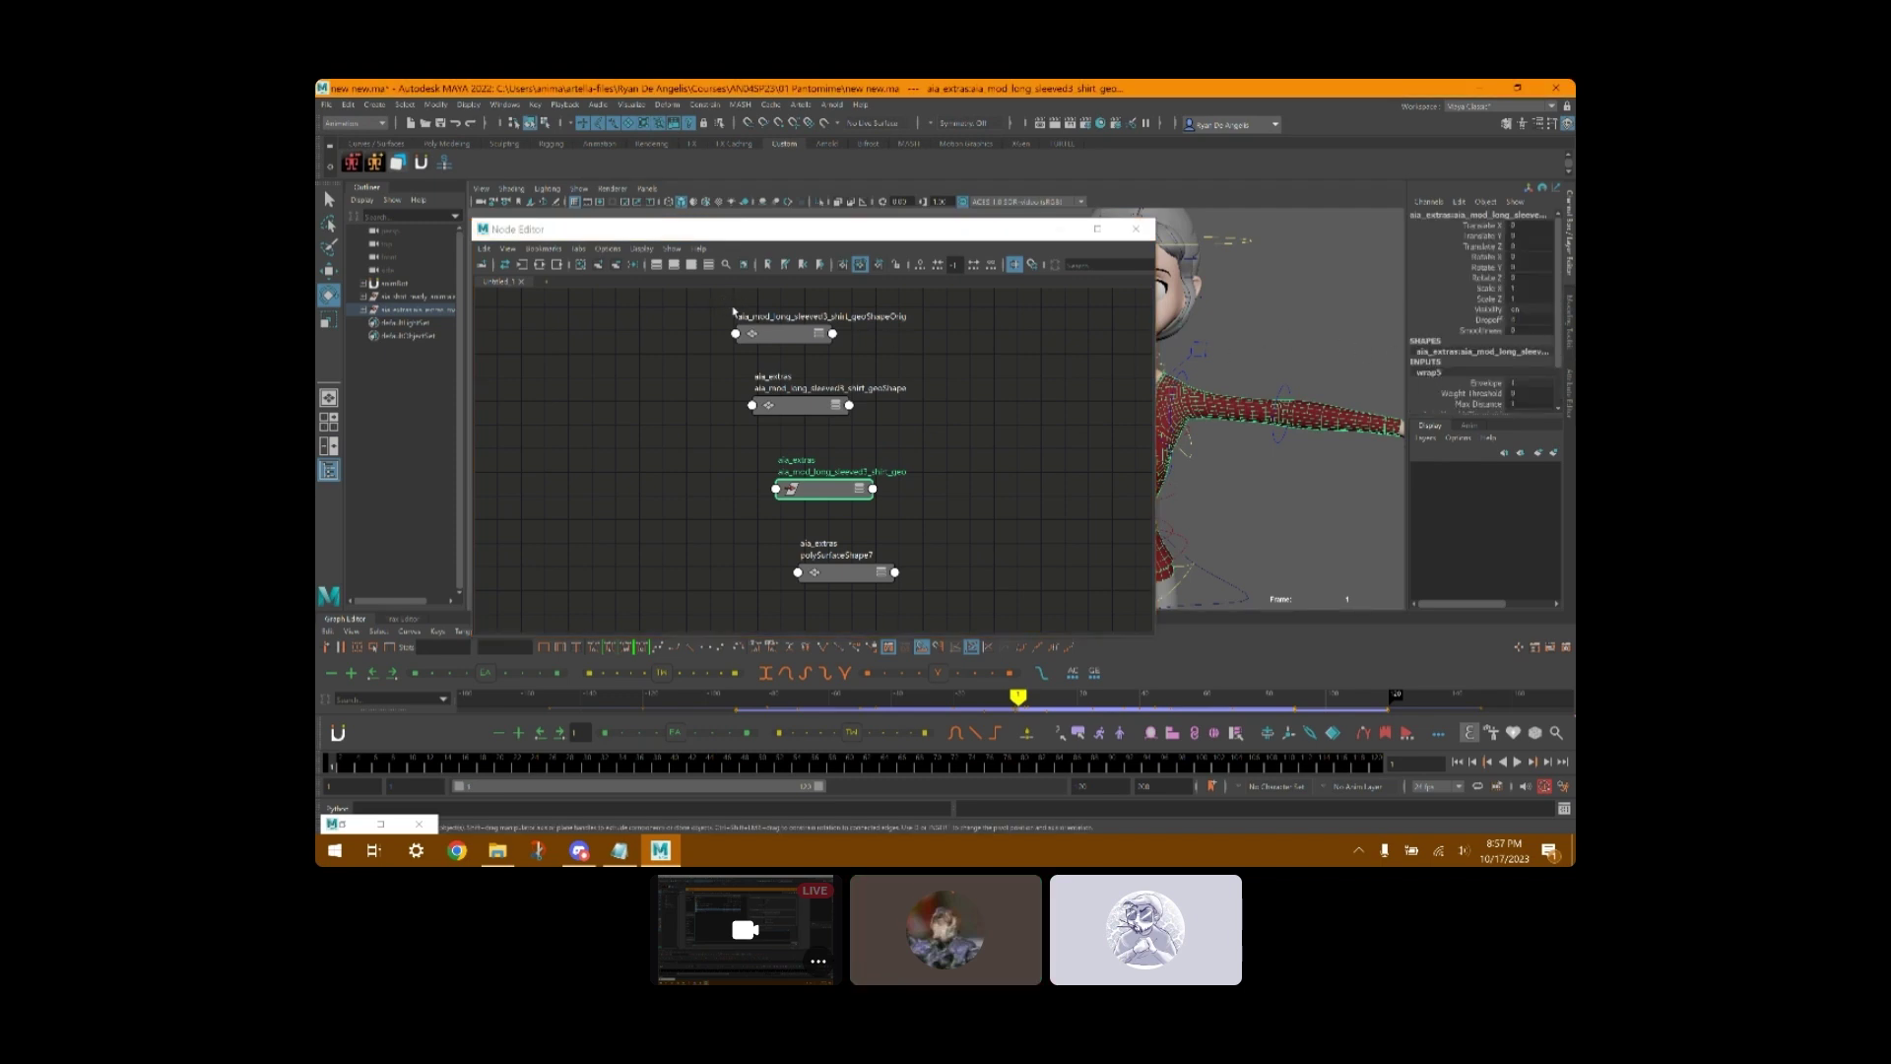
{"action": "left_click", "coordinate": [598, 268]}
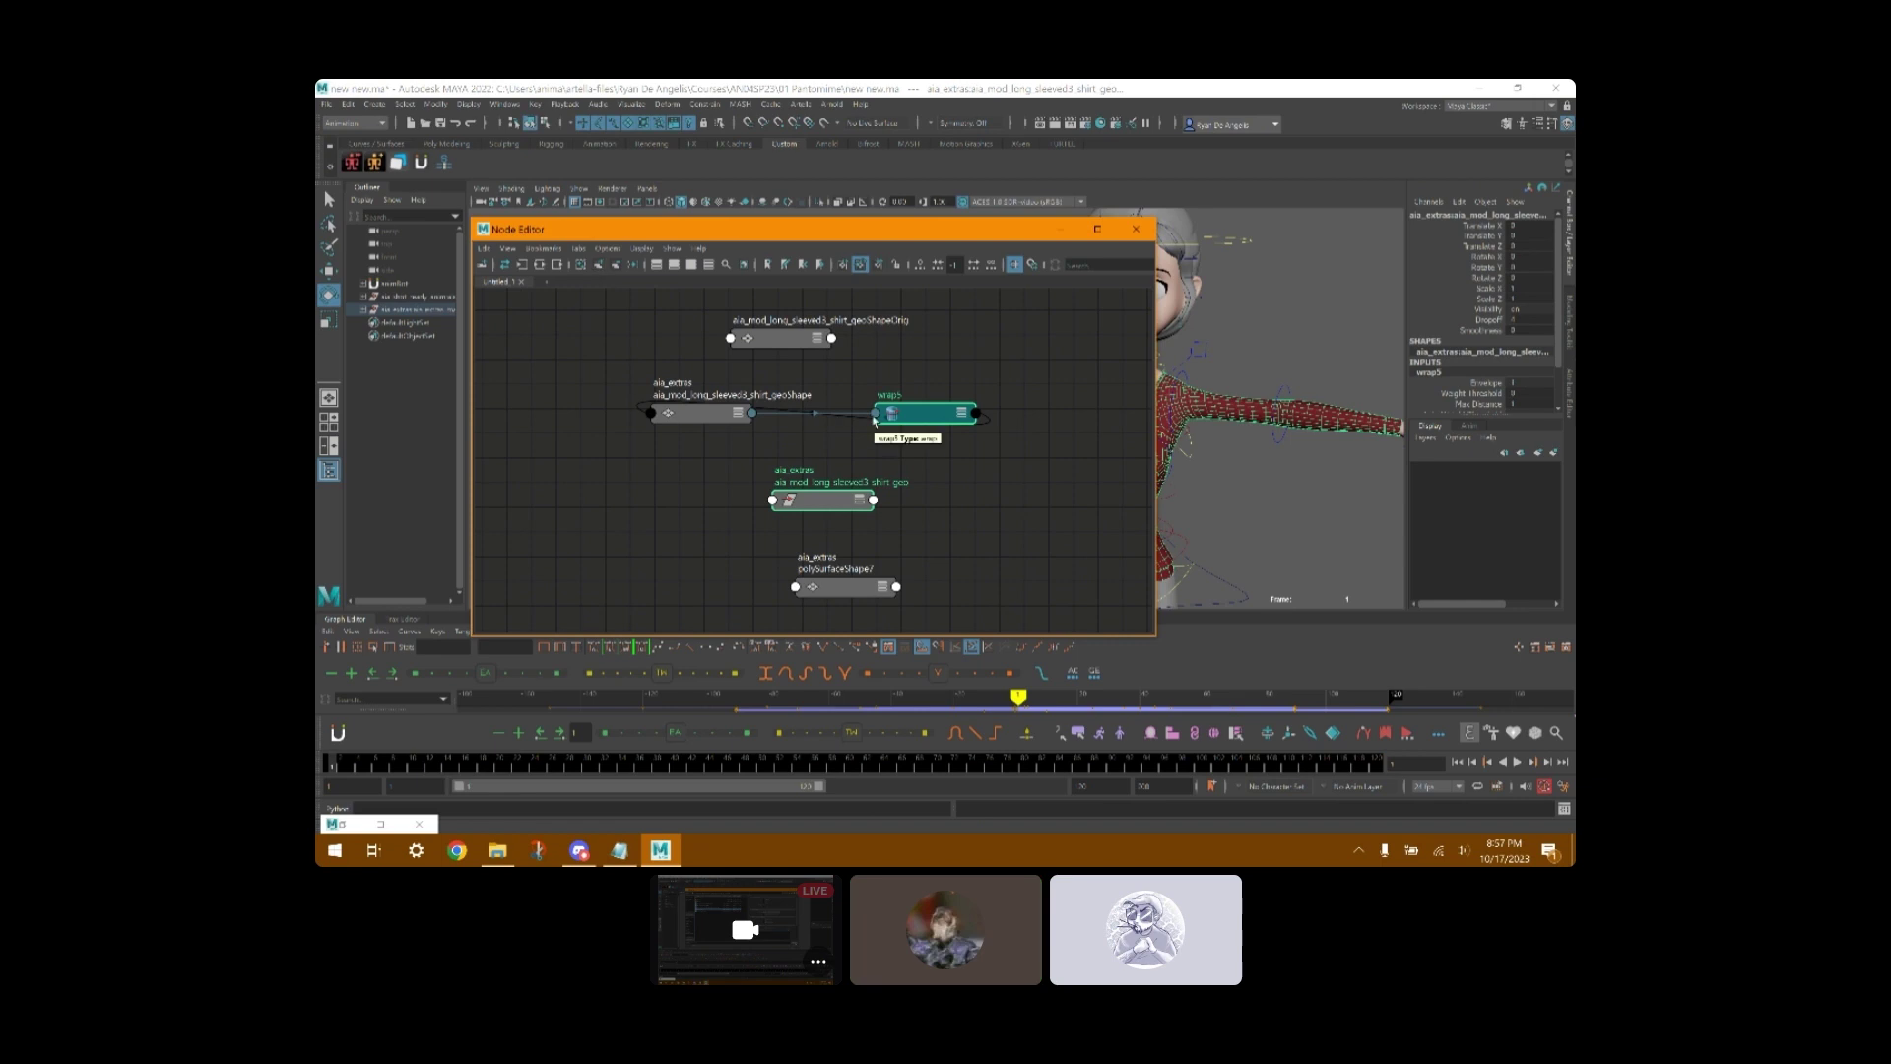
{"action": "scroll", "coordinate": [1434, 406], "scroll_direction": "down", "scroll_amount": 2}
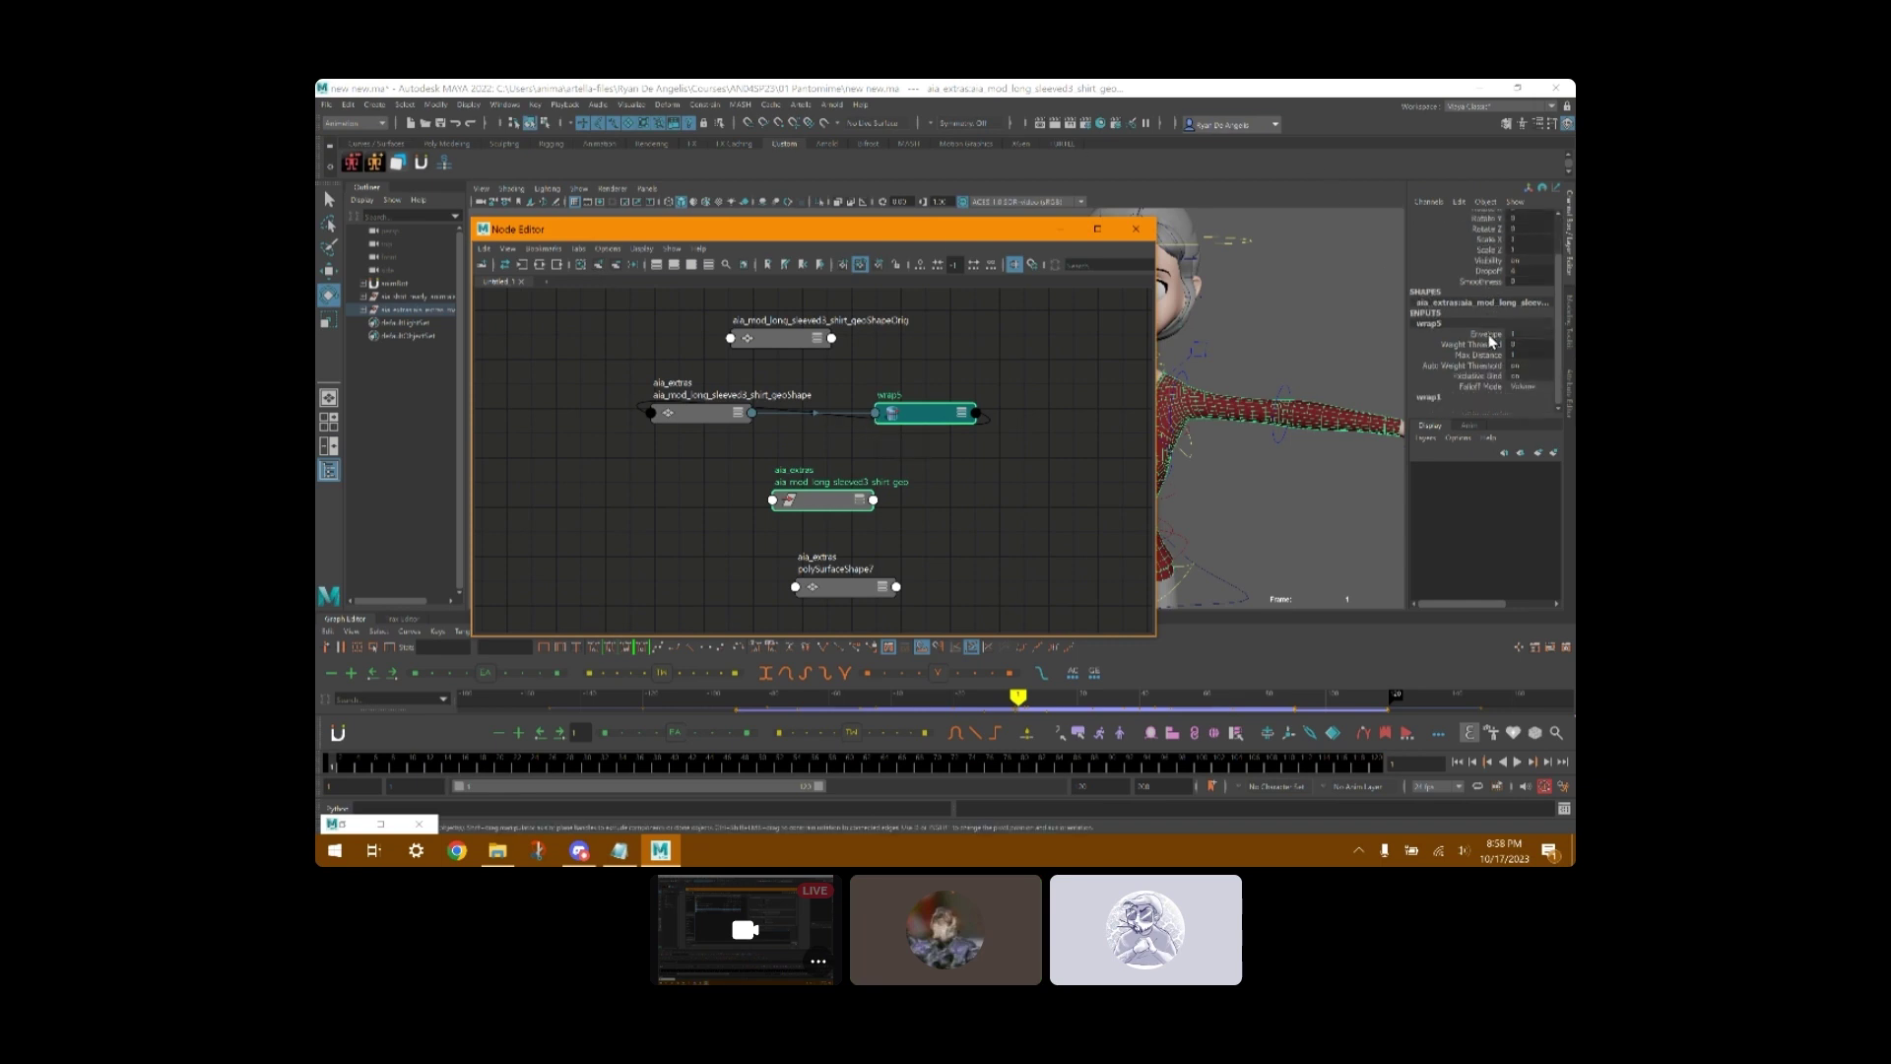
{"action": "left_click", "coordinate": [1429, 397]}
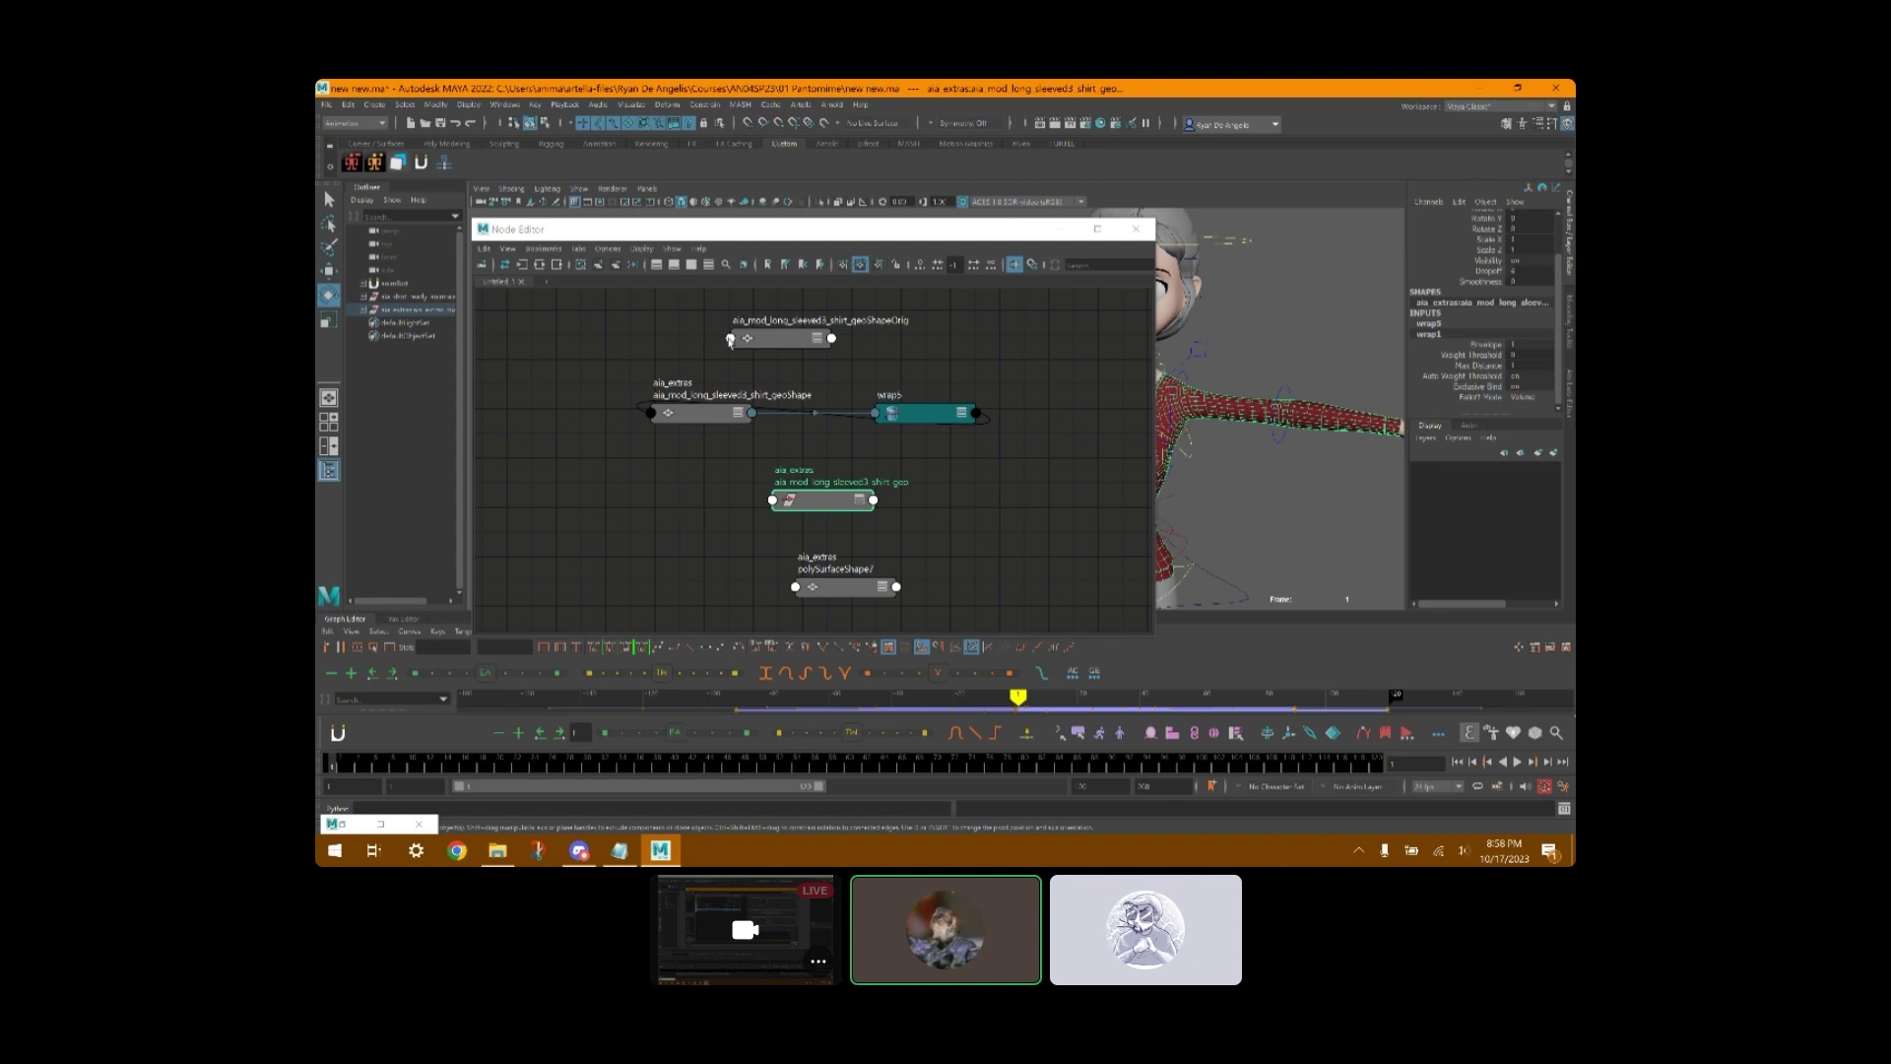
{"action": "left_click", "coordinate": [597, 266]}
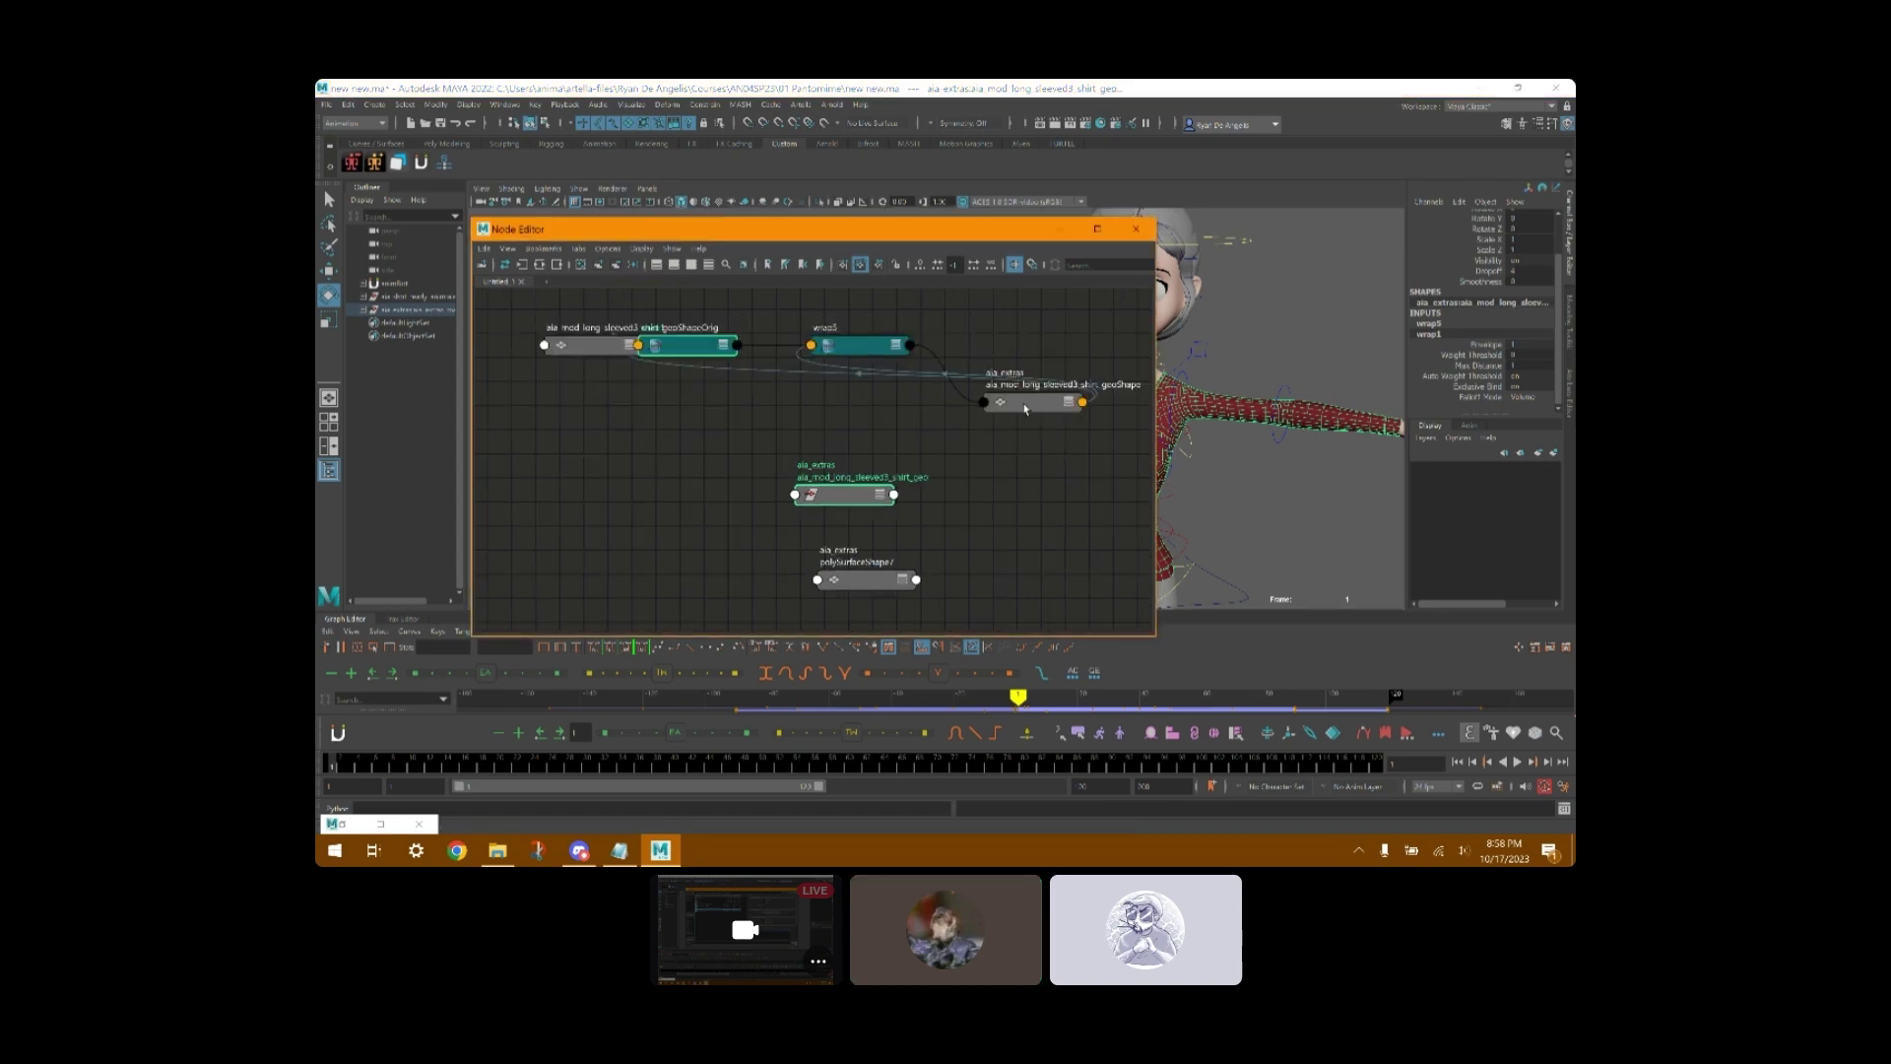
- Rearrange the shirt's shape nodes around the wraps, delete the newer wrap while keeping wrap1, and minimize the Node Editor
{"action": "left_click_drag", "start_coordinate": [1024, 408], "coordinate": [747, 430]}
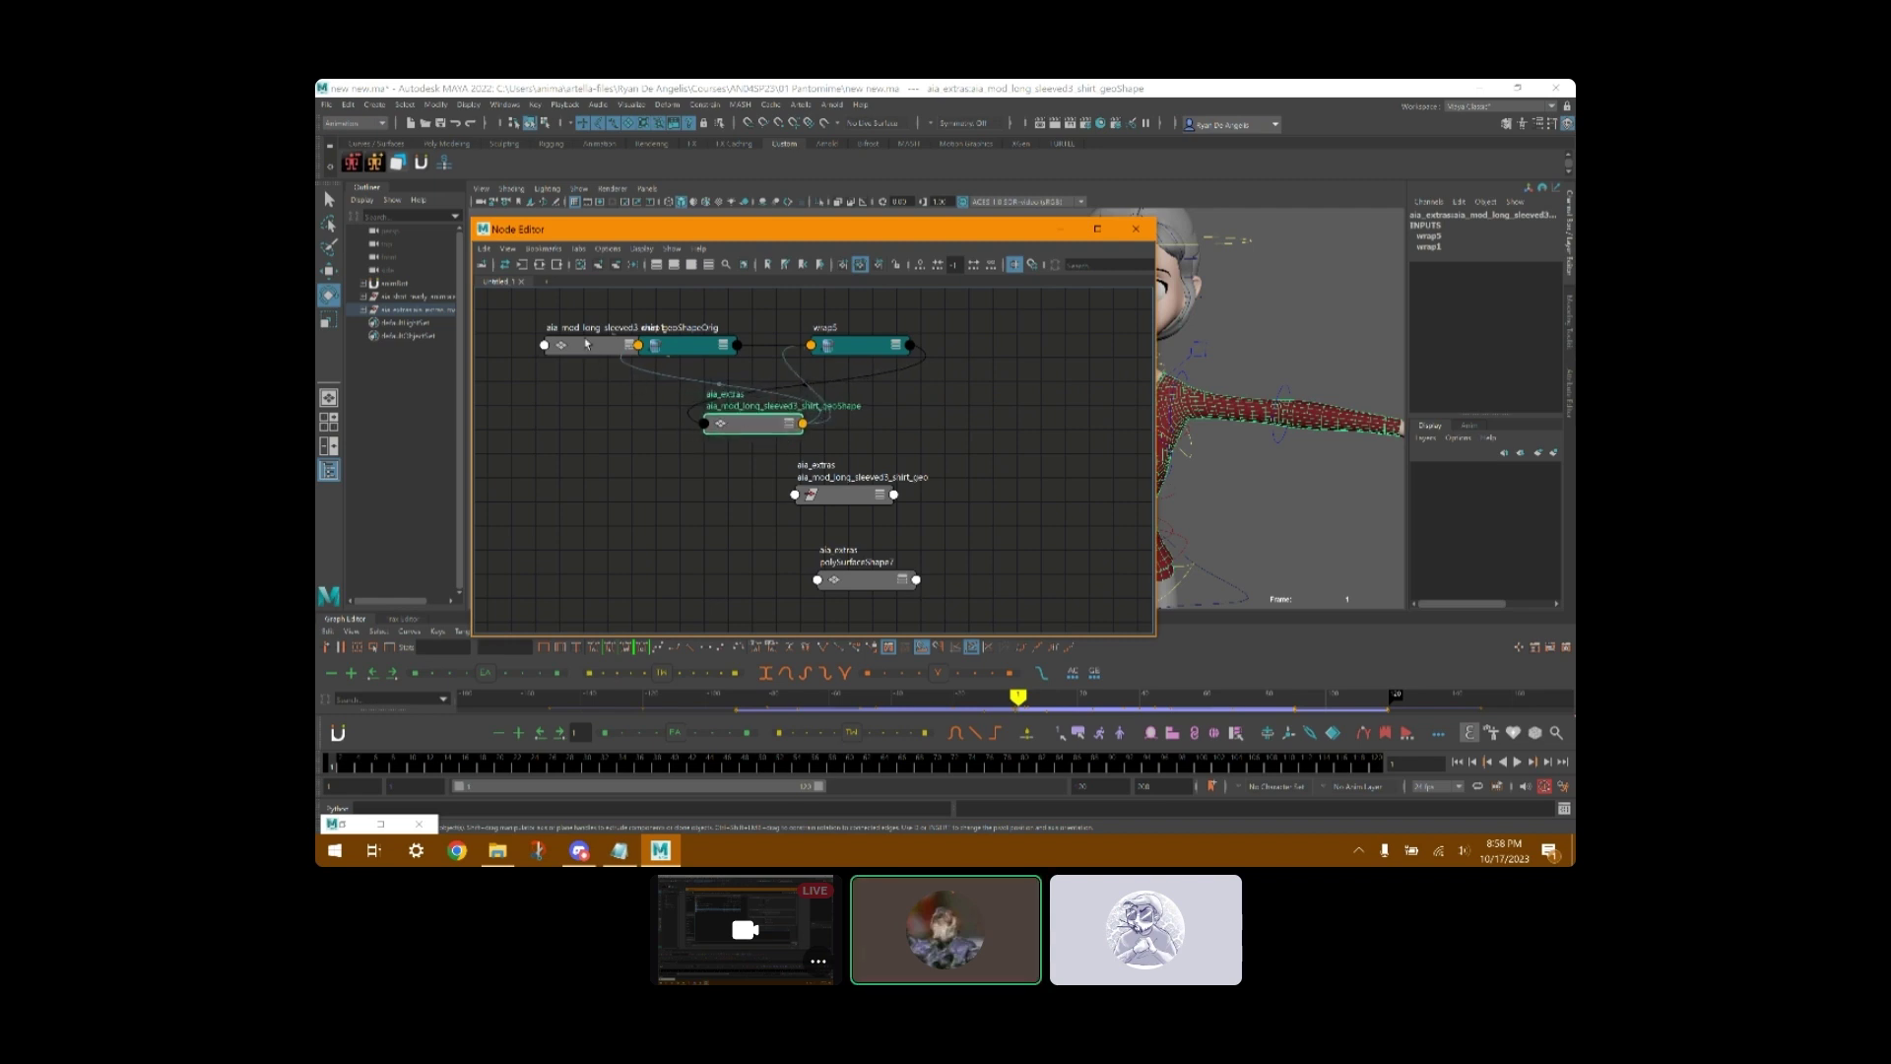
{"action": "left_click_drag", "start_coordinate": [587, 344], "coordinate": [744, 298]}
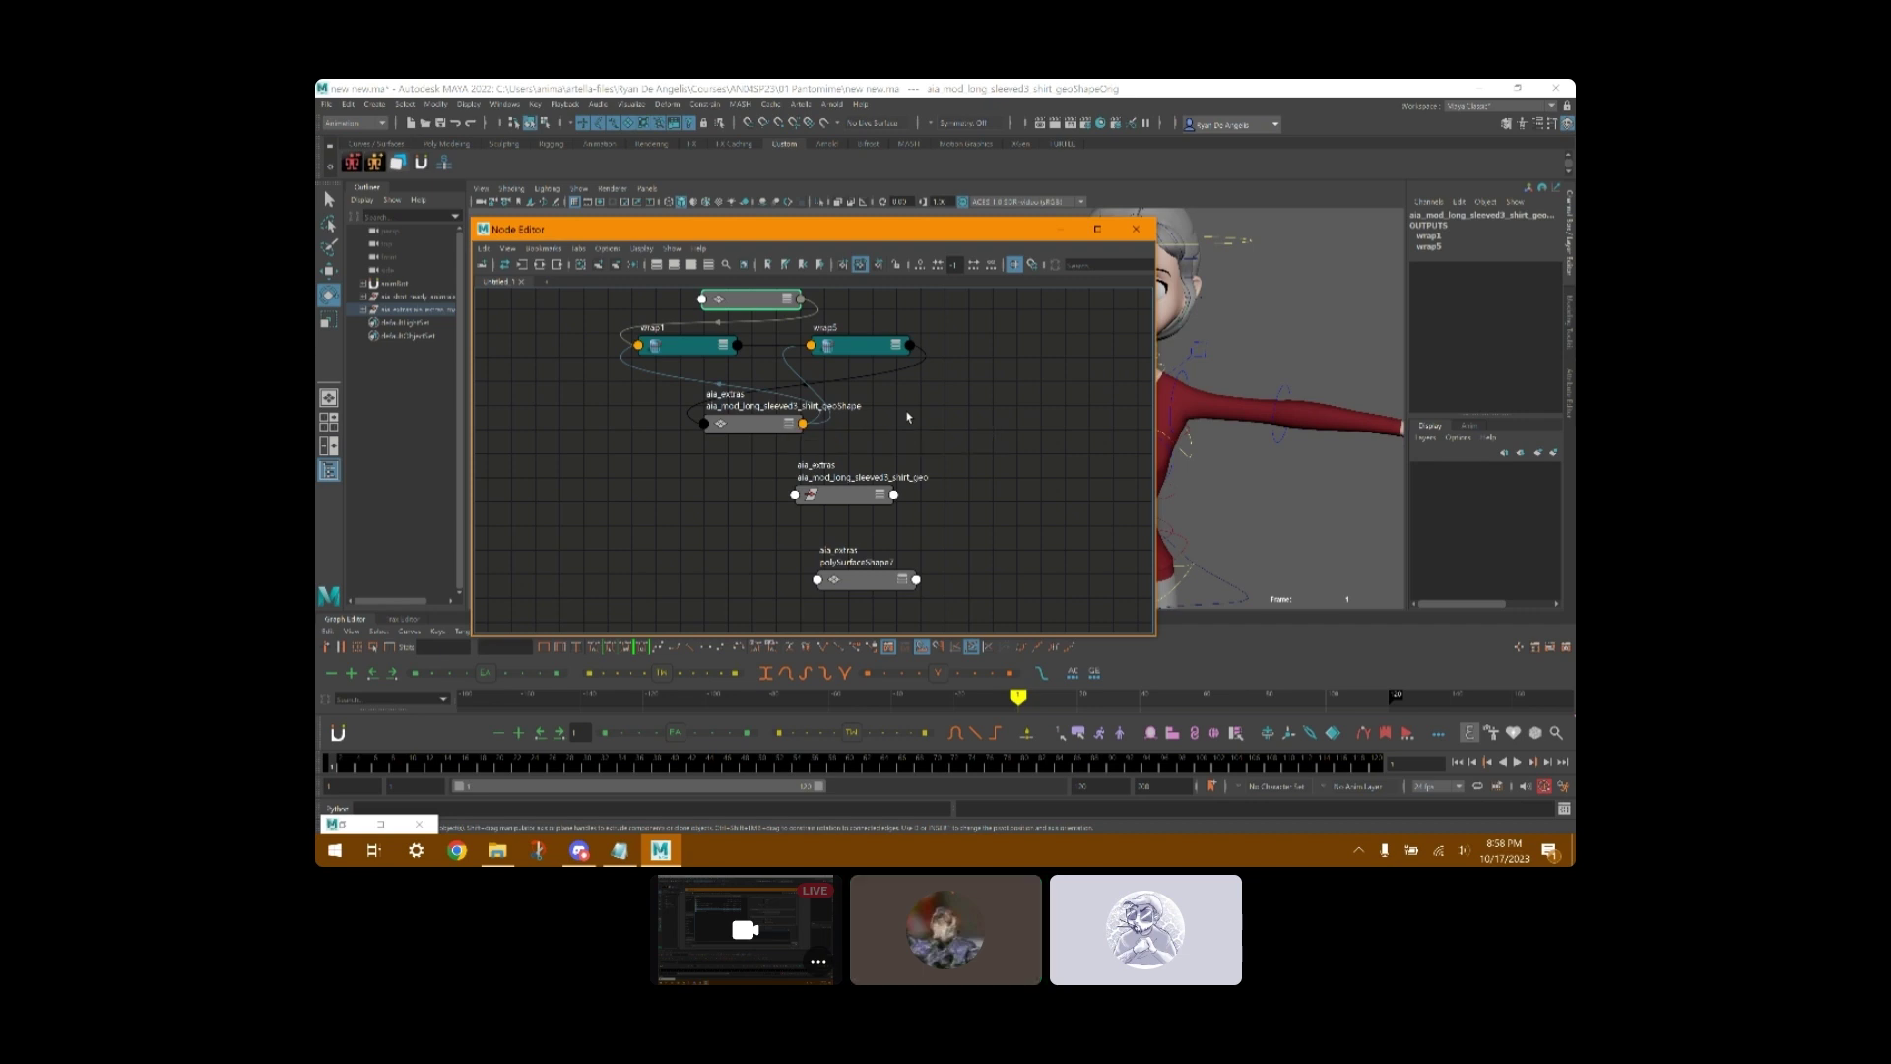
{"action": "left_click", "coordinate": [859, 348]}
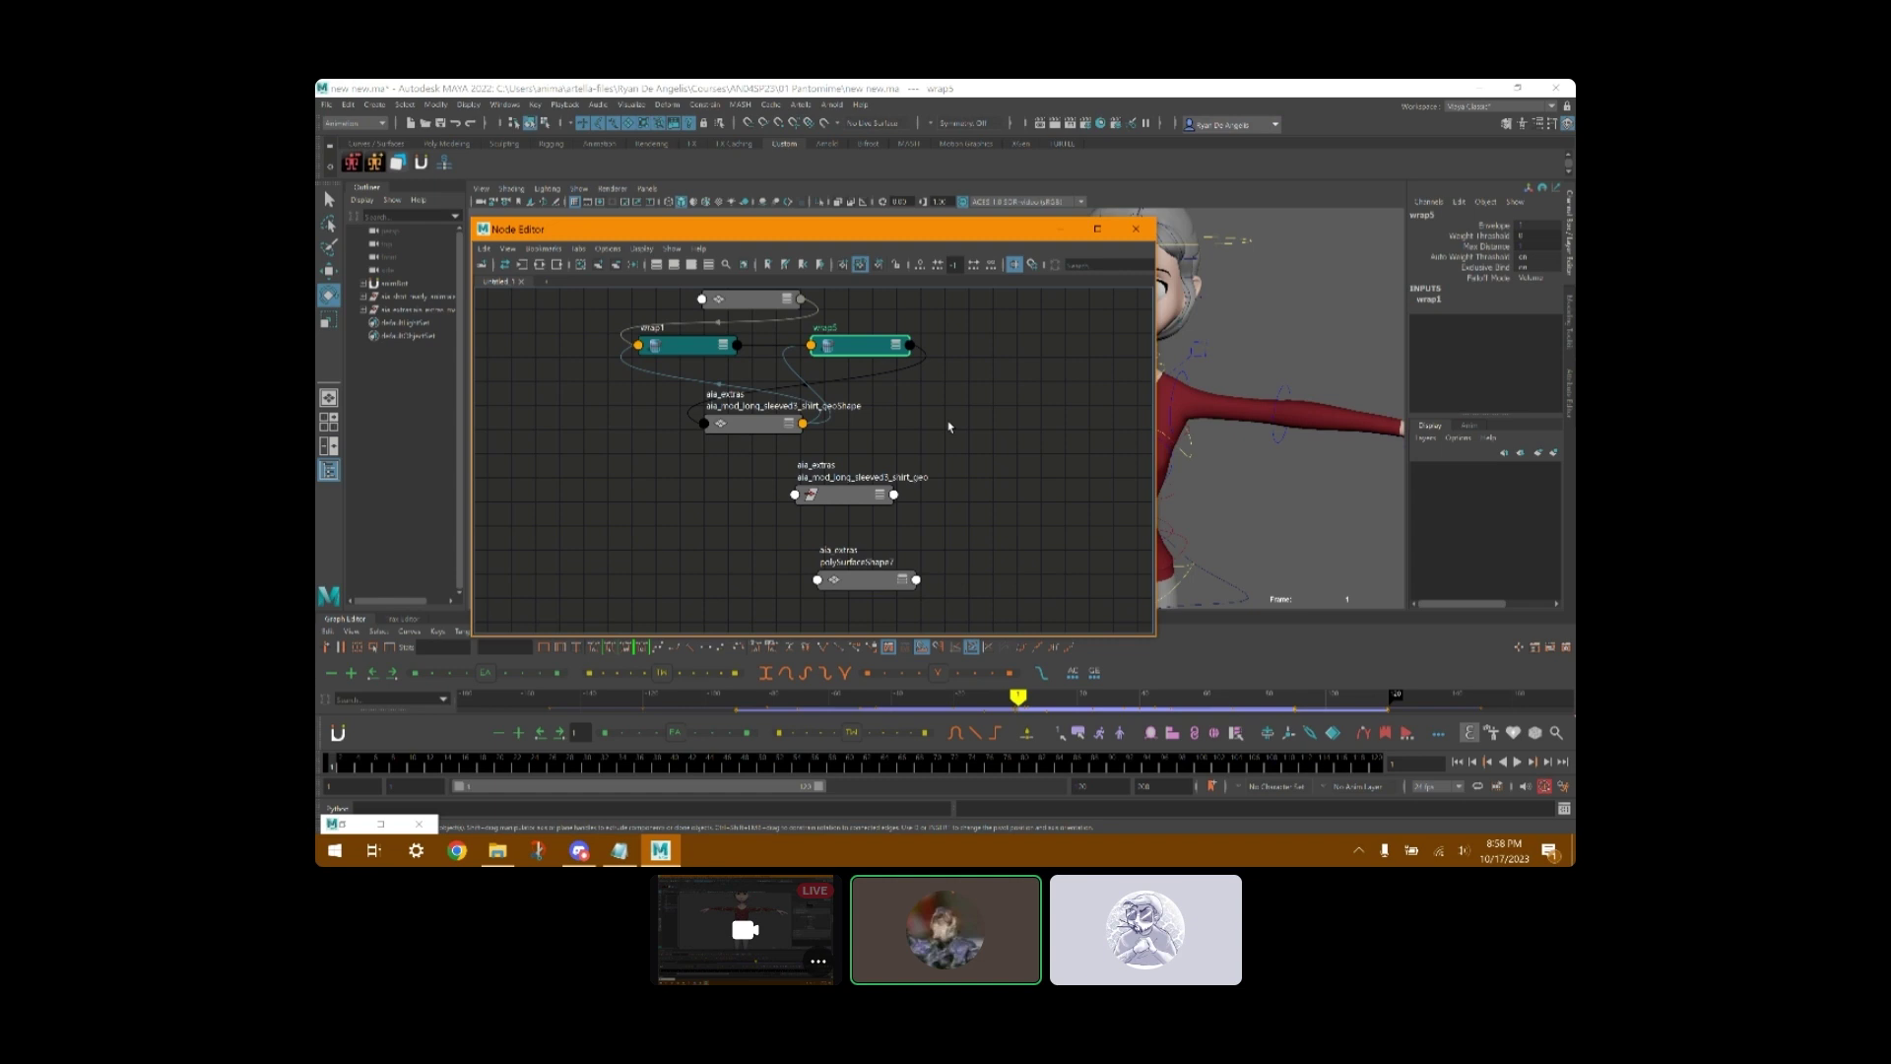
{"action": "key", "text": "Delete"}
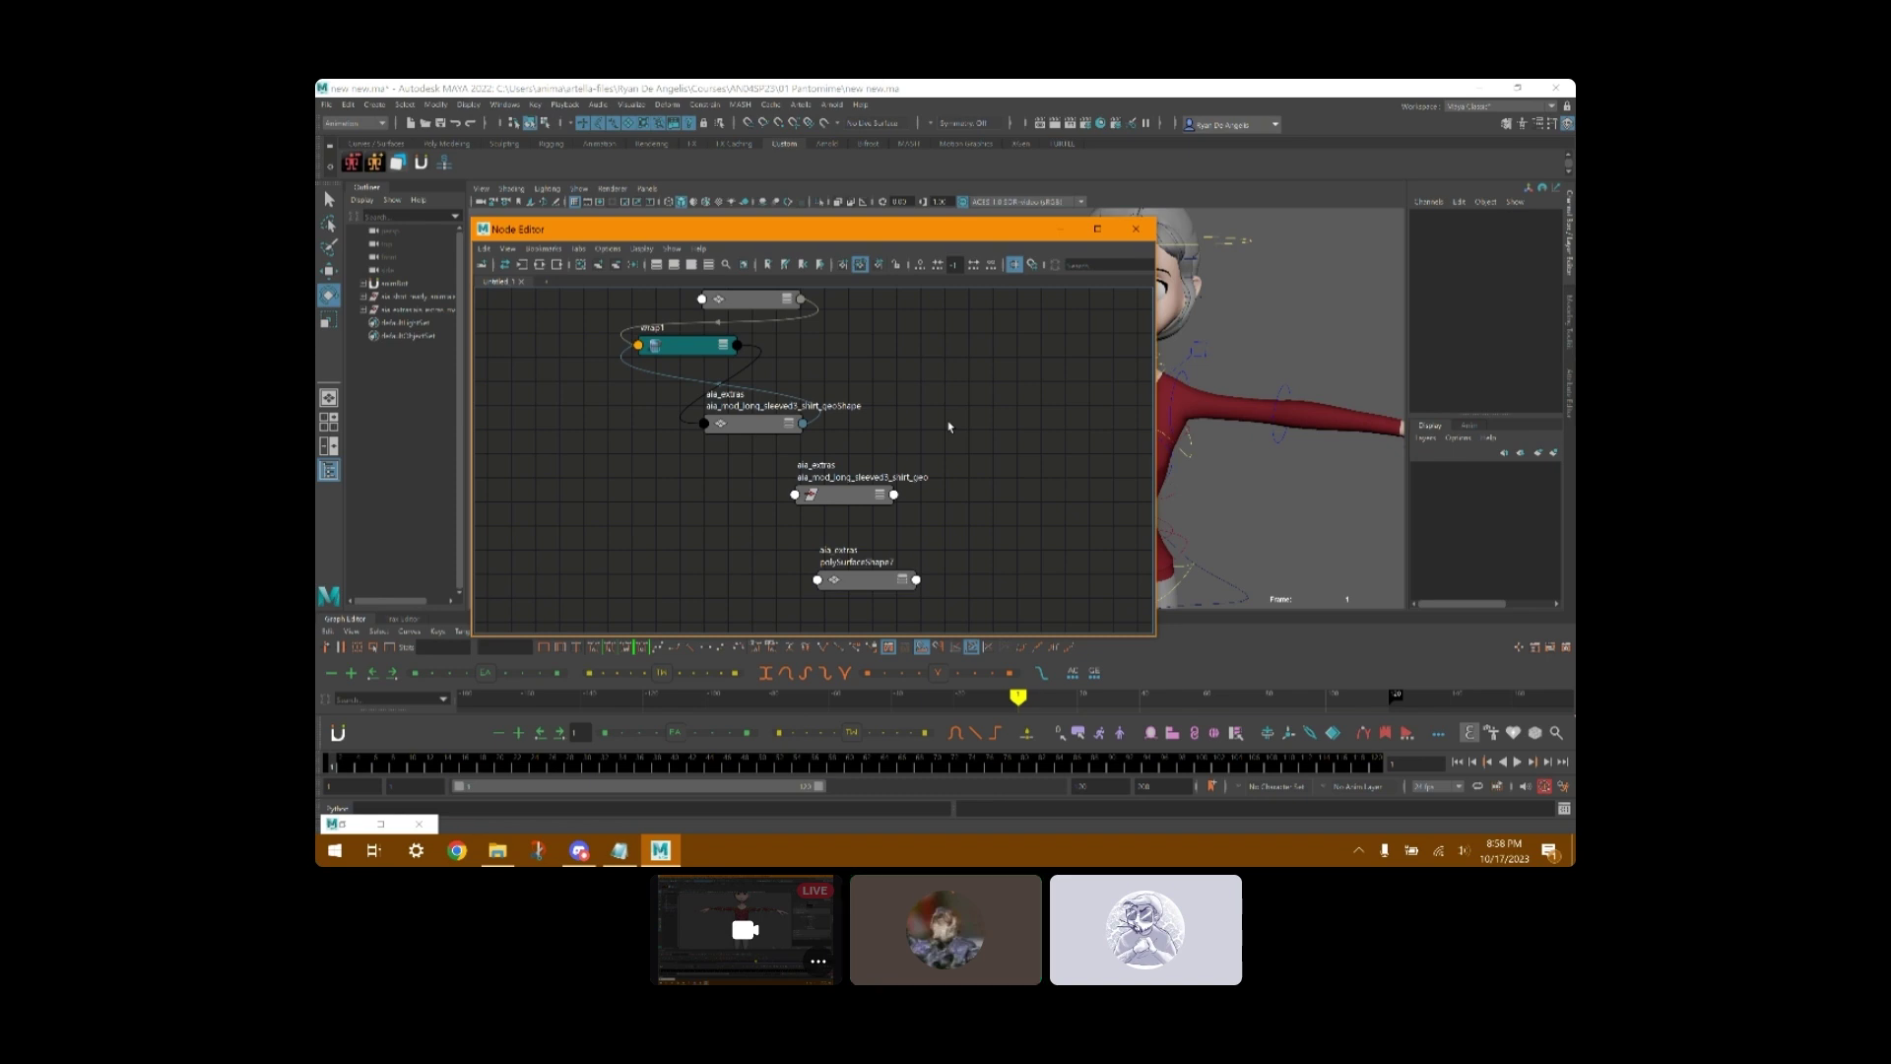
{"action": "left_click", "coordinate": [1061, 229]}
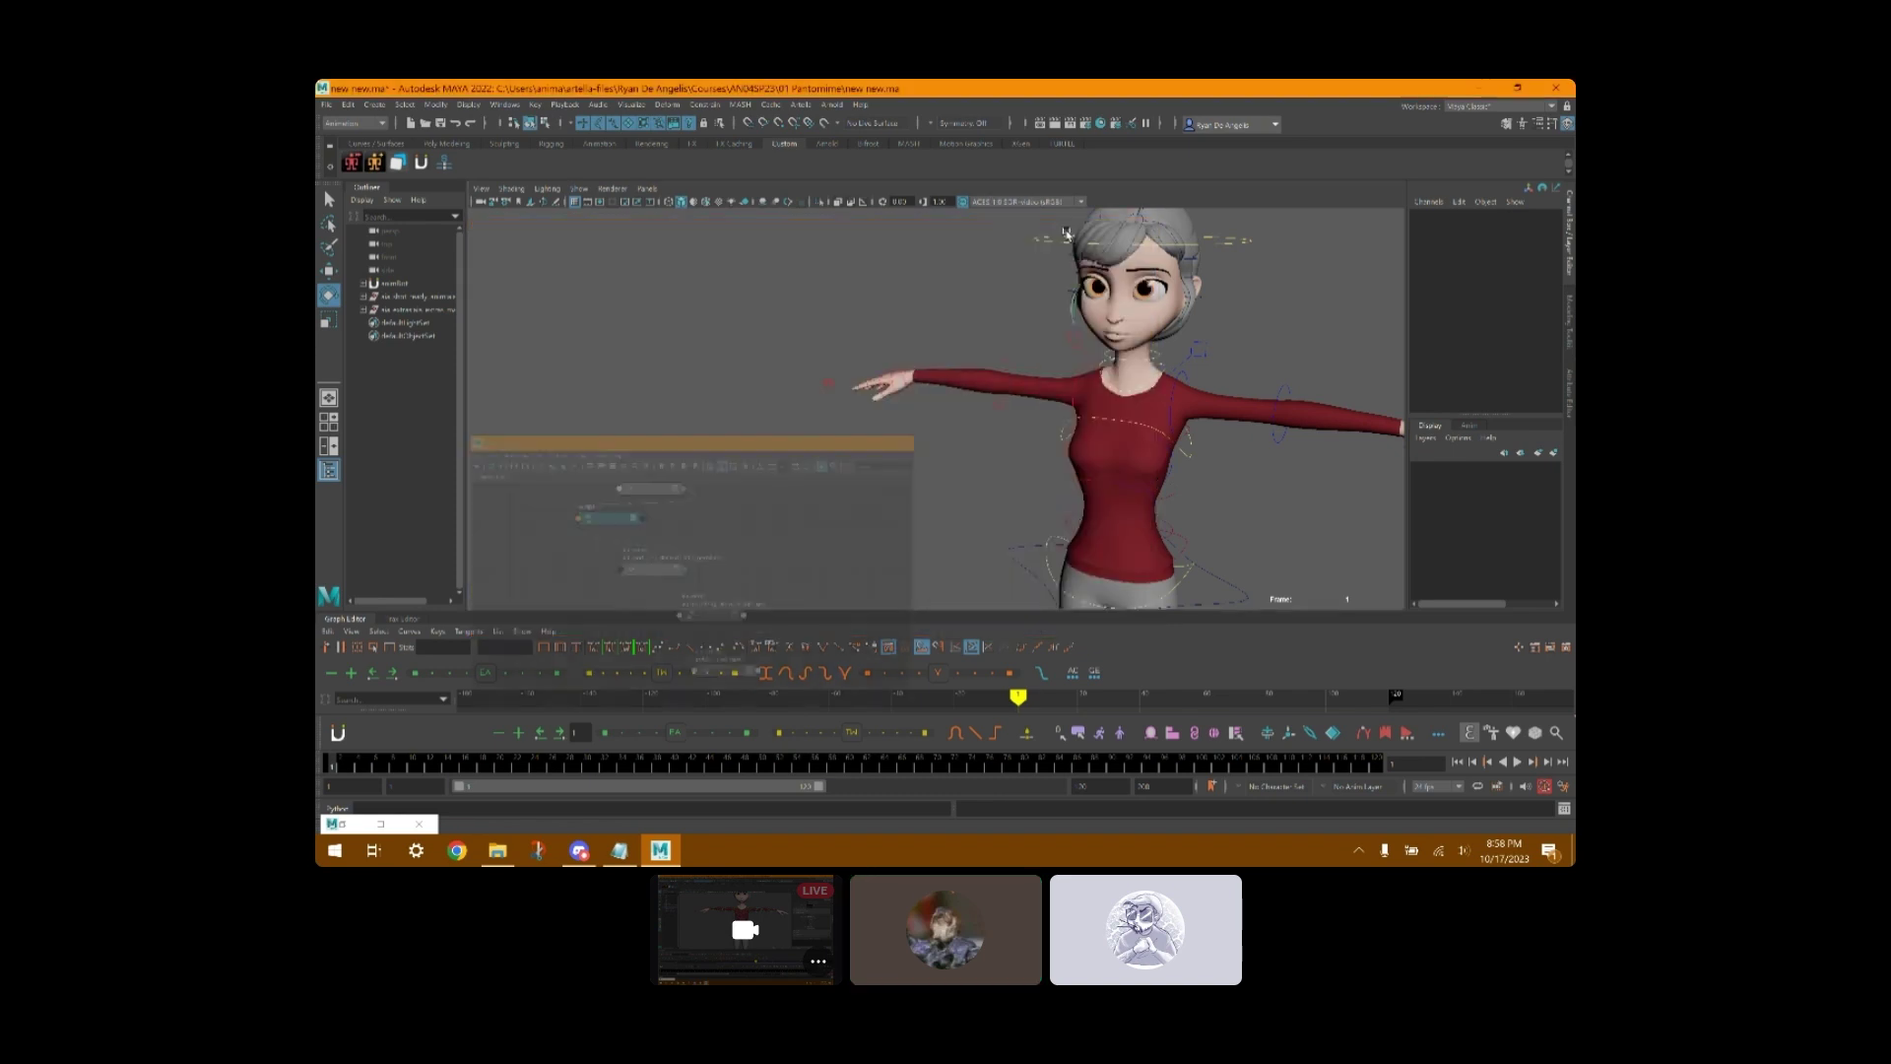
- Test how the shirt follows the body by raising the COG control, and undo the move
{"action": "left_click", "coordinate": [1221, 570]}
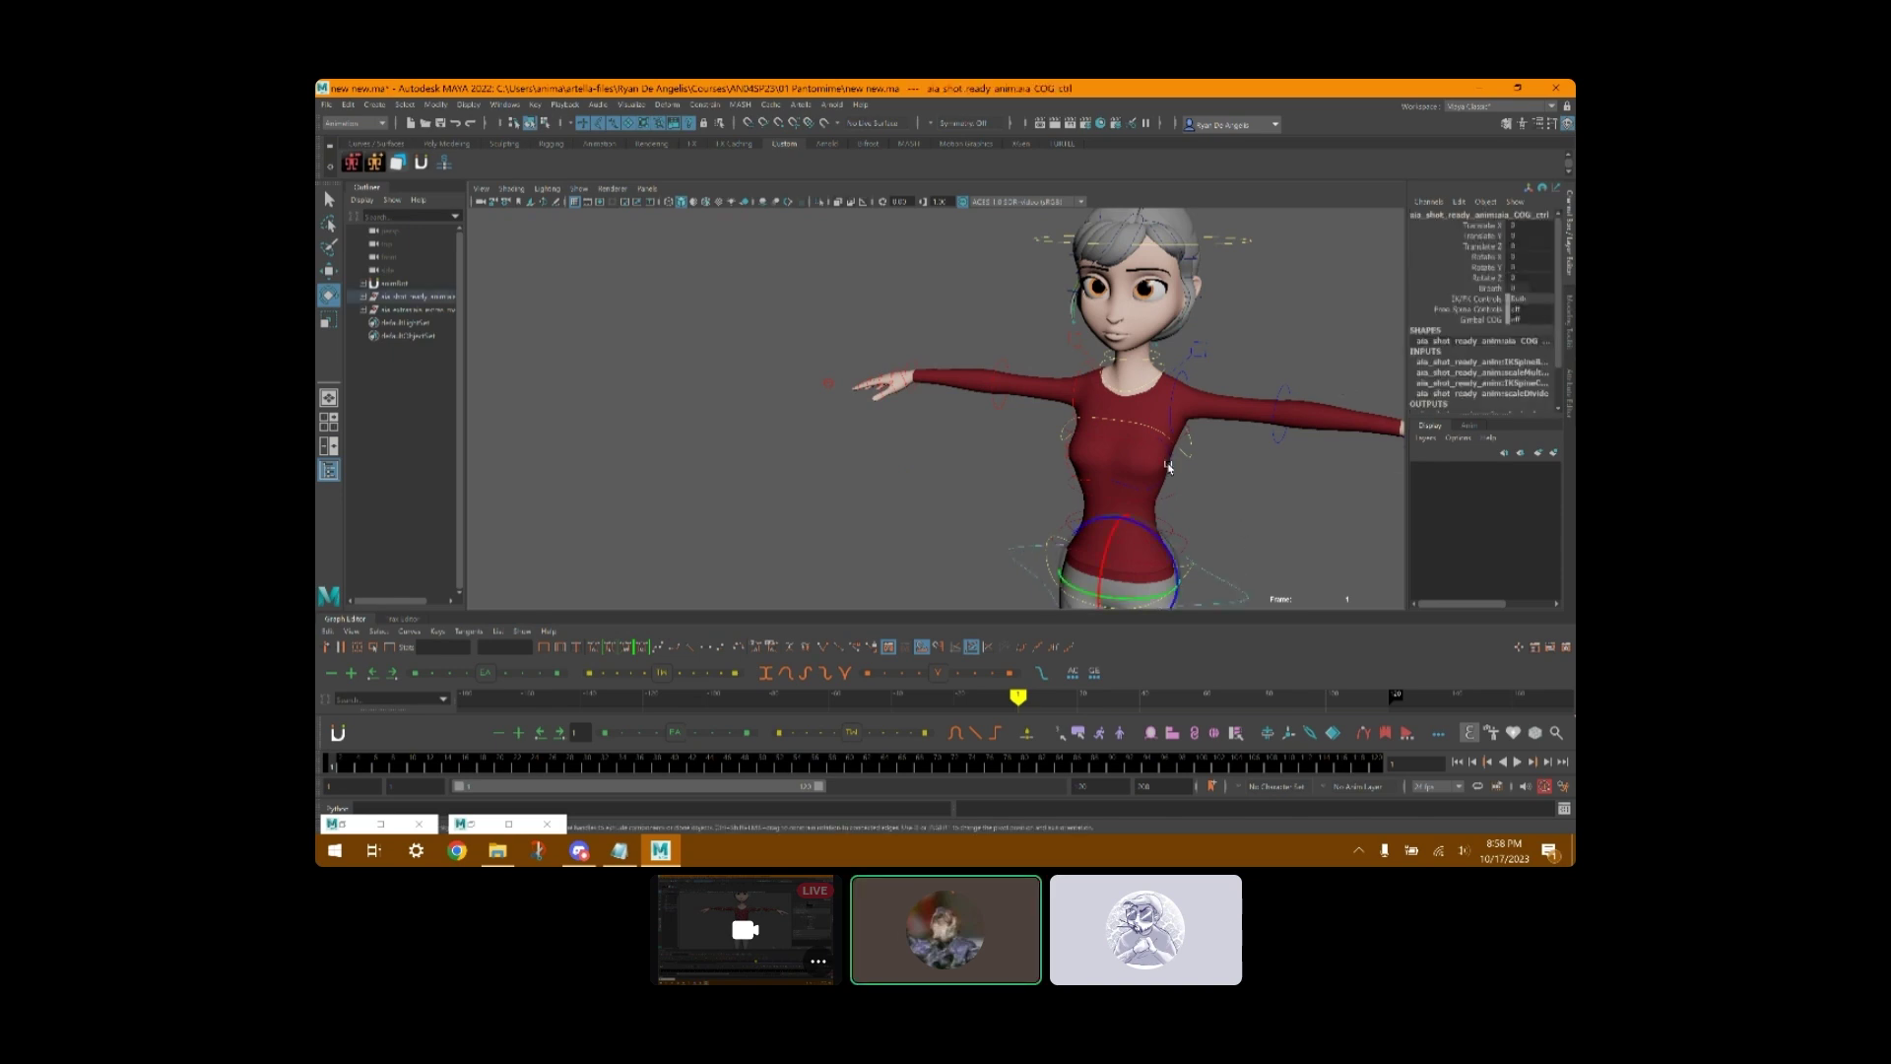
{"action": "key", "text": "w"}
{"action": "left_click_drag", "start_coordinate": [1121, 514], "coordinate": [1124, 391]}
{"action": "key", "text": "ctrl+z"}
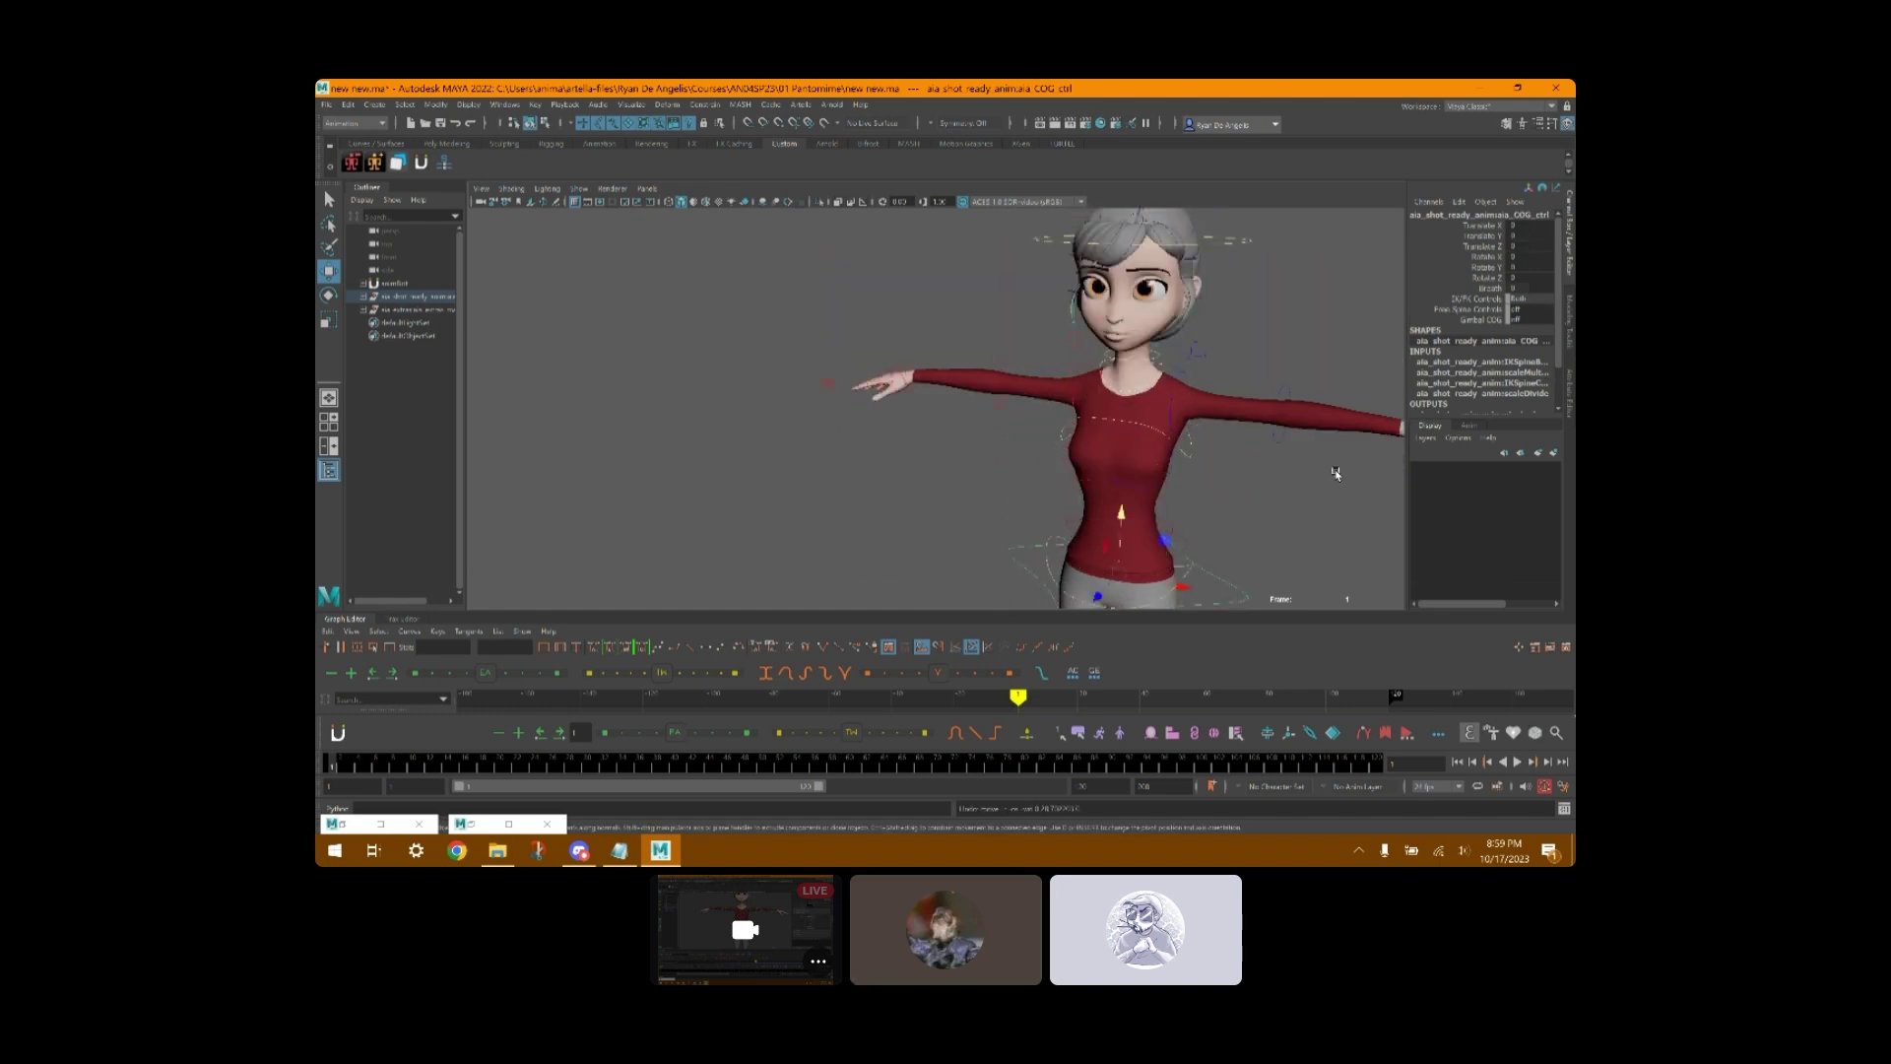
- Set the Body Resolution on the character's root control to High and clear the selection
{"action": "scroll", "coordinate": [1252, 533], "scroll_direction": "down", "scroll_amount": 2}
{"action": "scroll", "coordinate": [1283, 542], "scroll_direction": "down", "scroll_amount": 2}
{"action": "middle_click_drag", "start_coordinate": [1283, 542], "coordinate": [1214, 412], "text": "alt"}
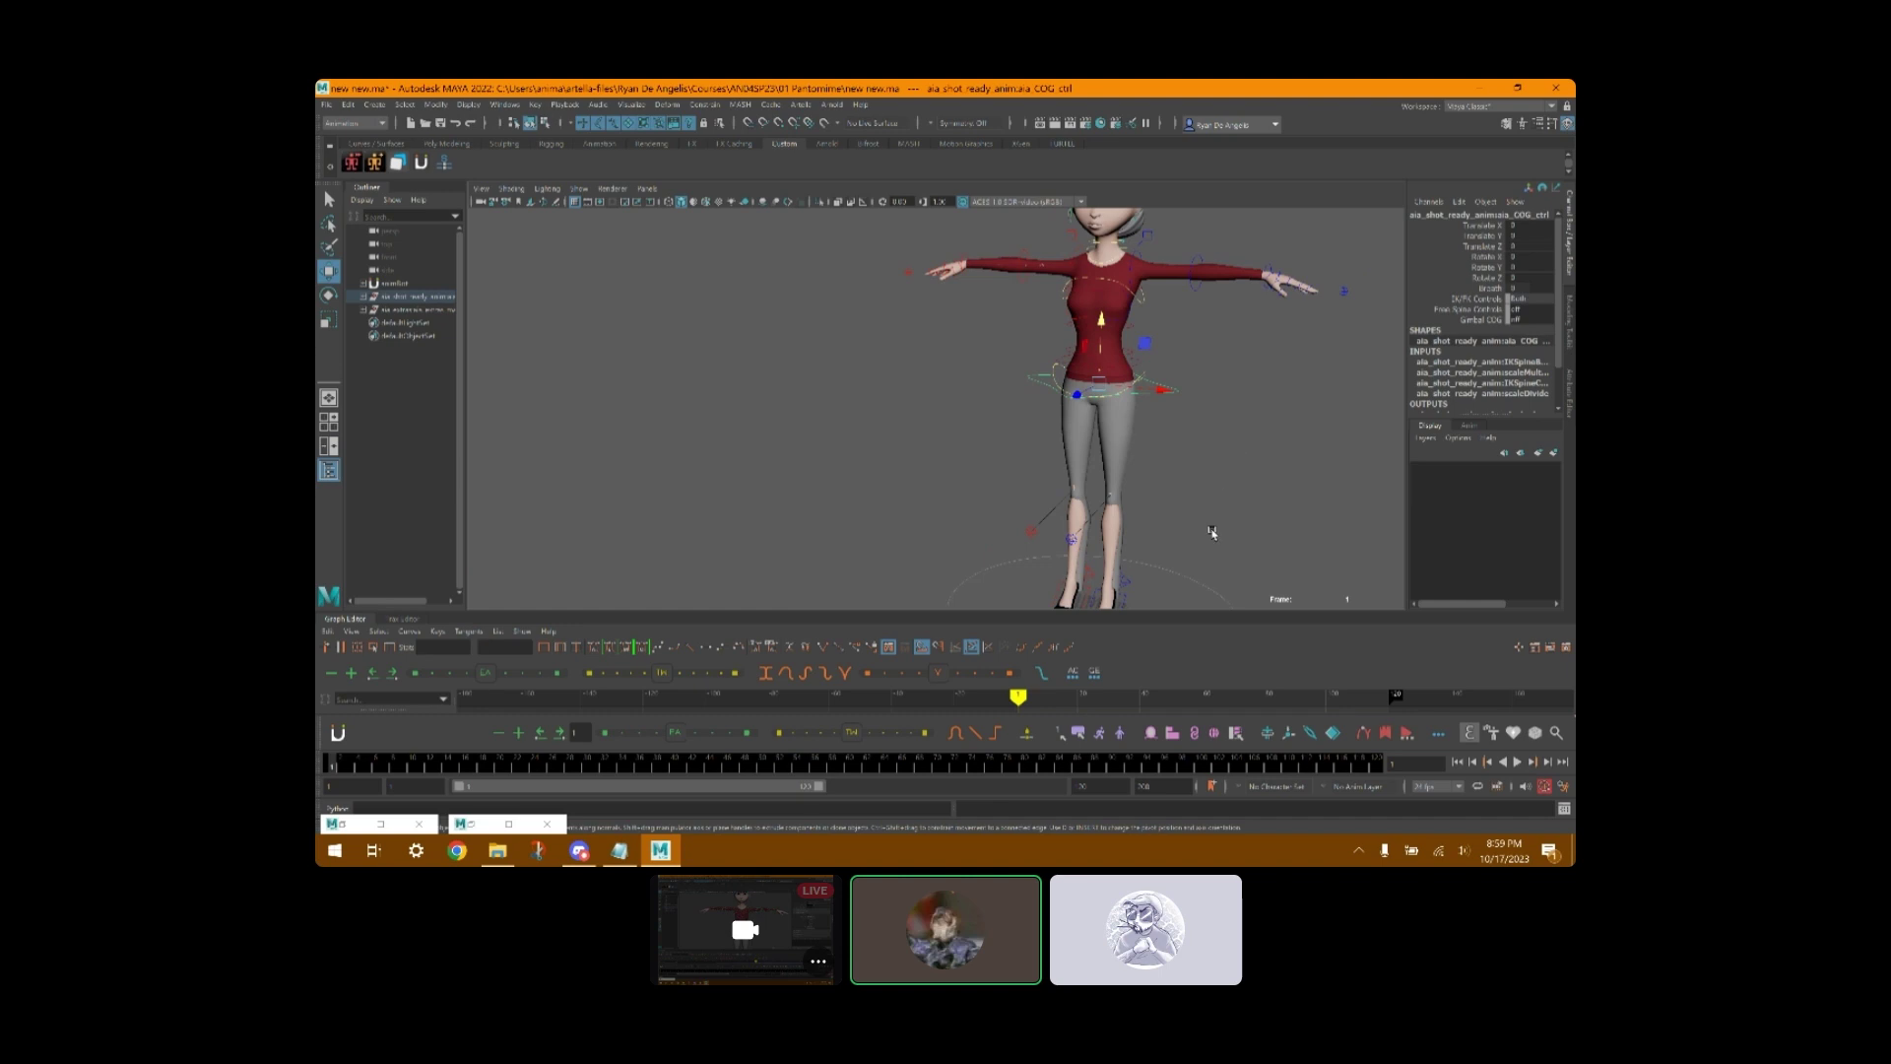
{"action": "left_click", "coordinate": [1190, 577]}
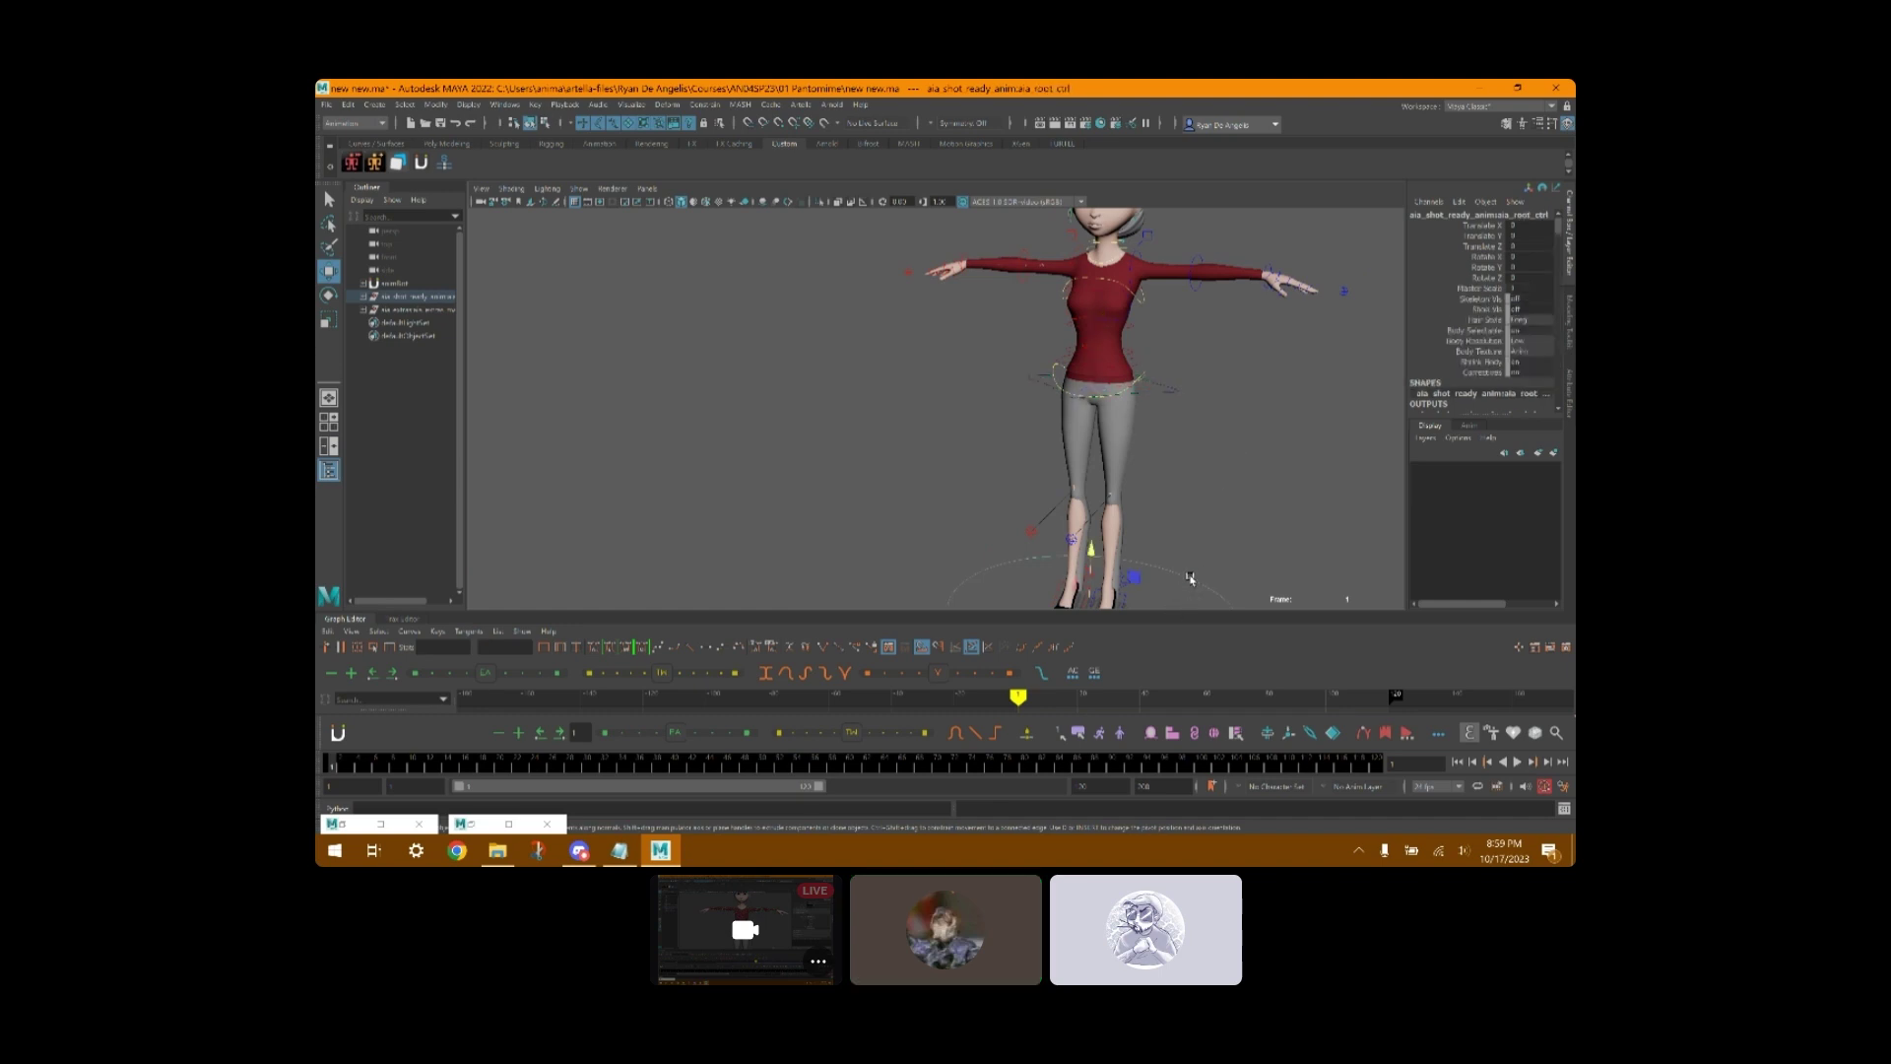
{"action": "left_click", "coordinate": [1529, 341]}
{"action": "left_click", "coordinate": [1537, 408]}
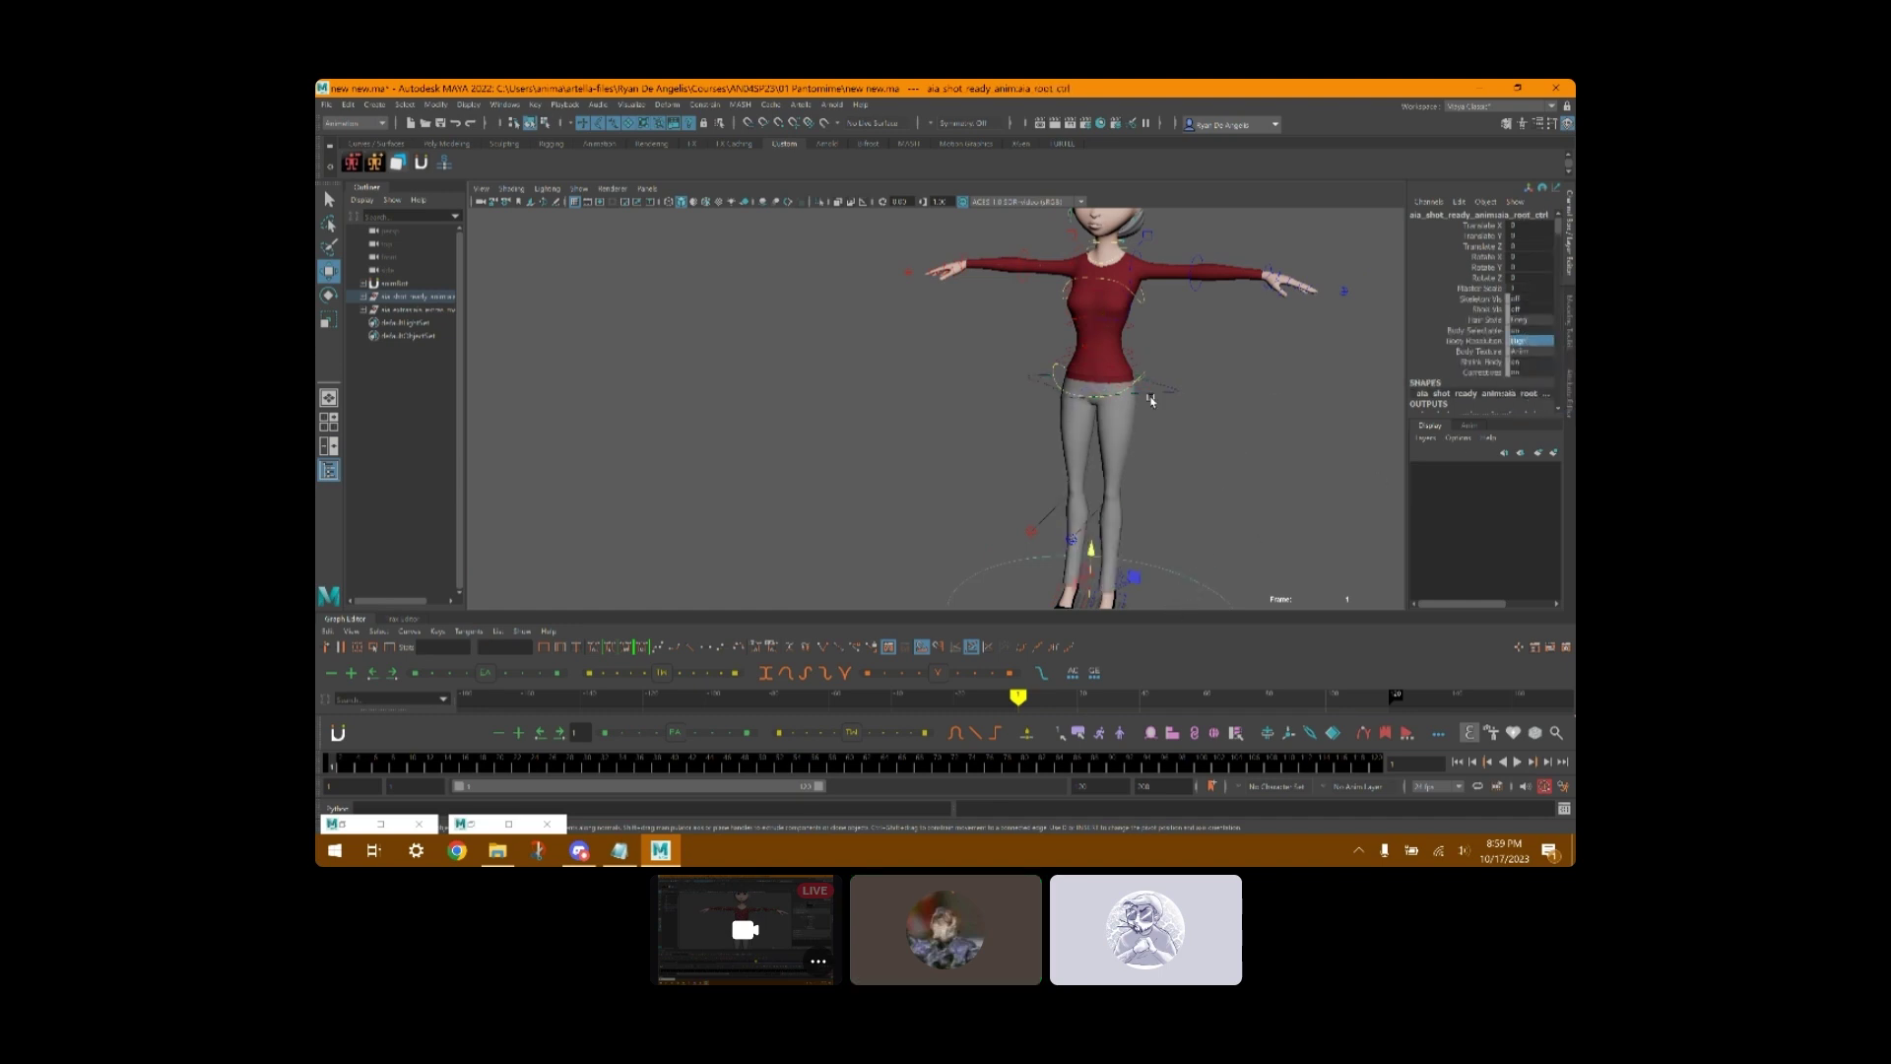
{"action": "left_click", "coordinate": [1203, 477]}
- Test the clothing from the side by moving the character's COG control around
{"action": "left_click_drag", "start_coordinate": [1203, 477], "coordinate": [1190, 378], "text": "alt"}
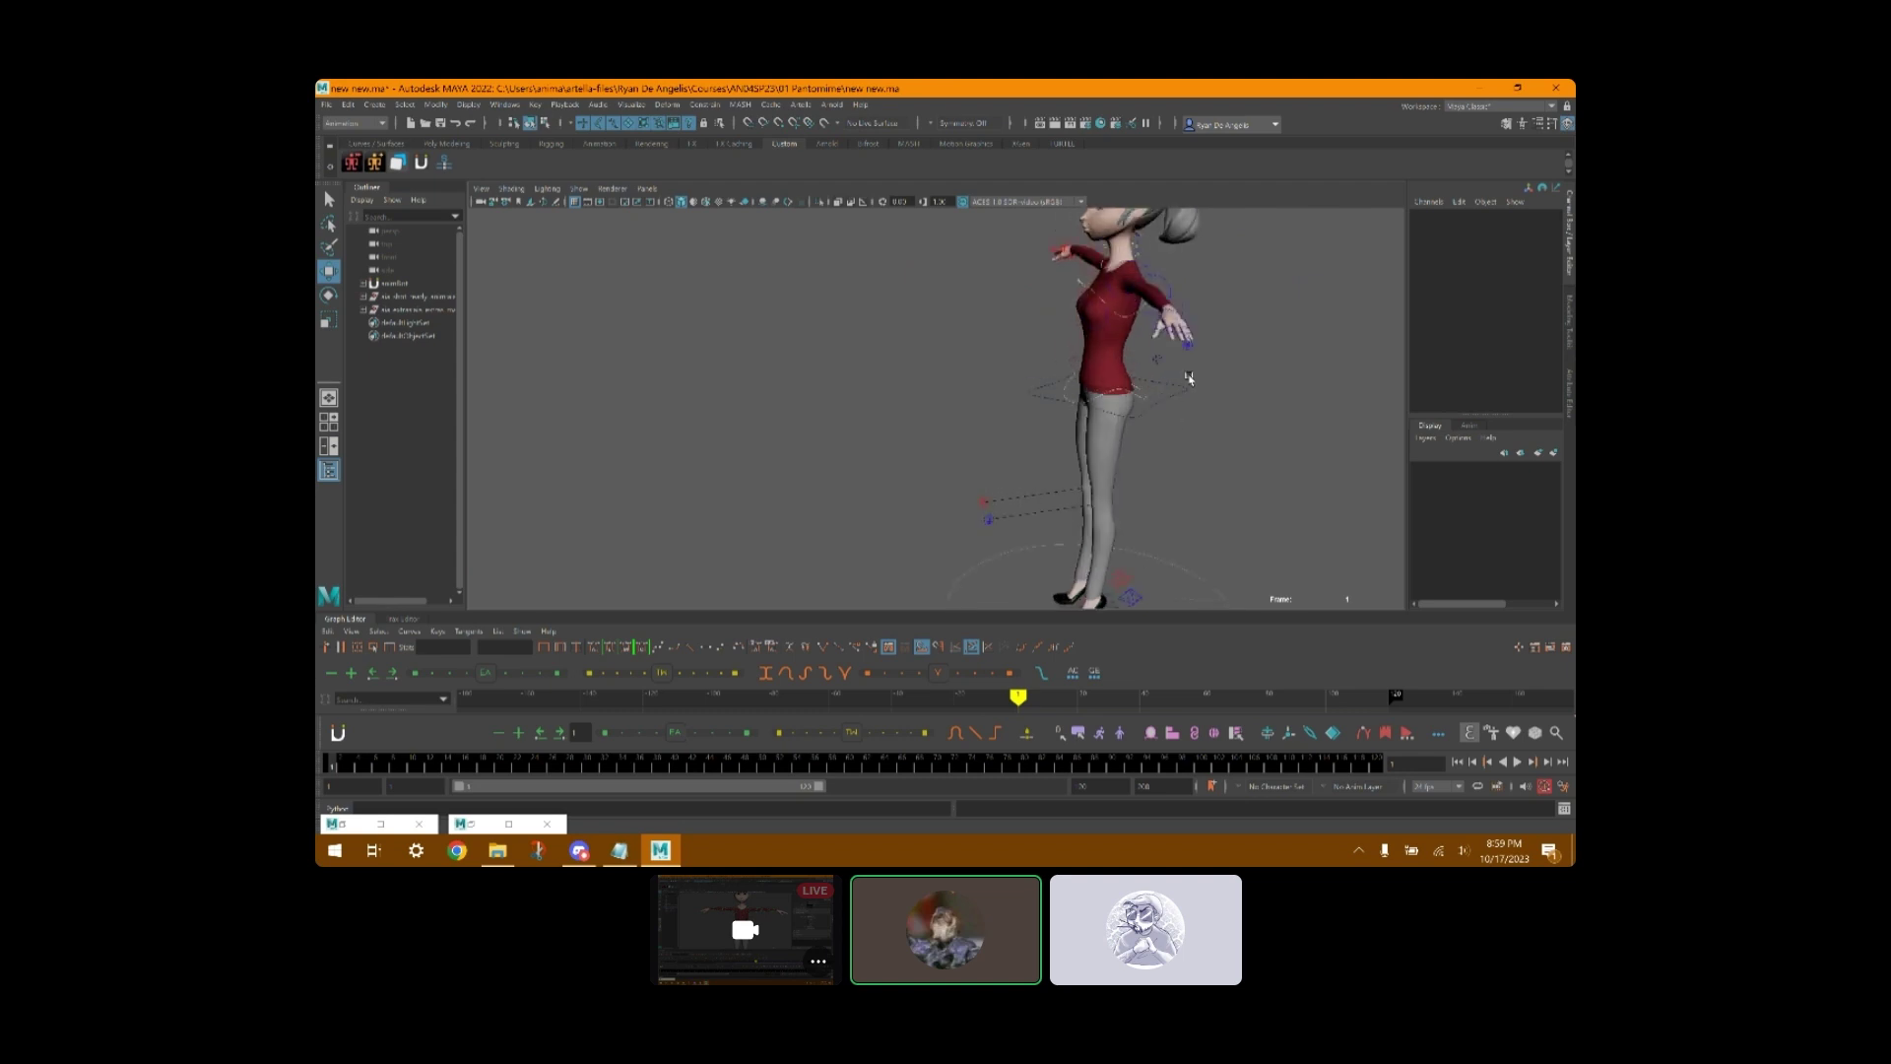
{"action": "left_click", "coordinate": [1178, 395]}
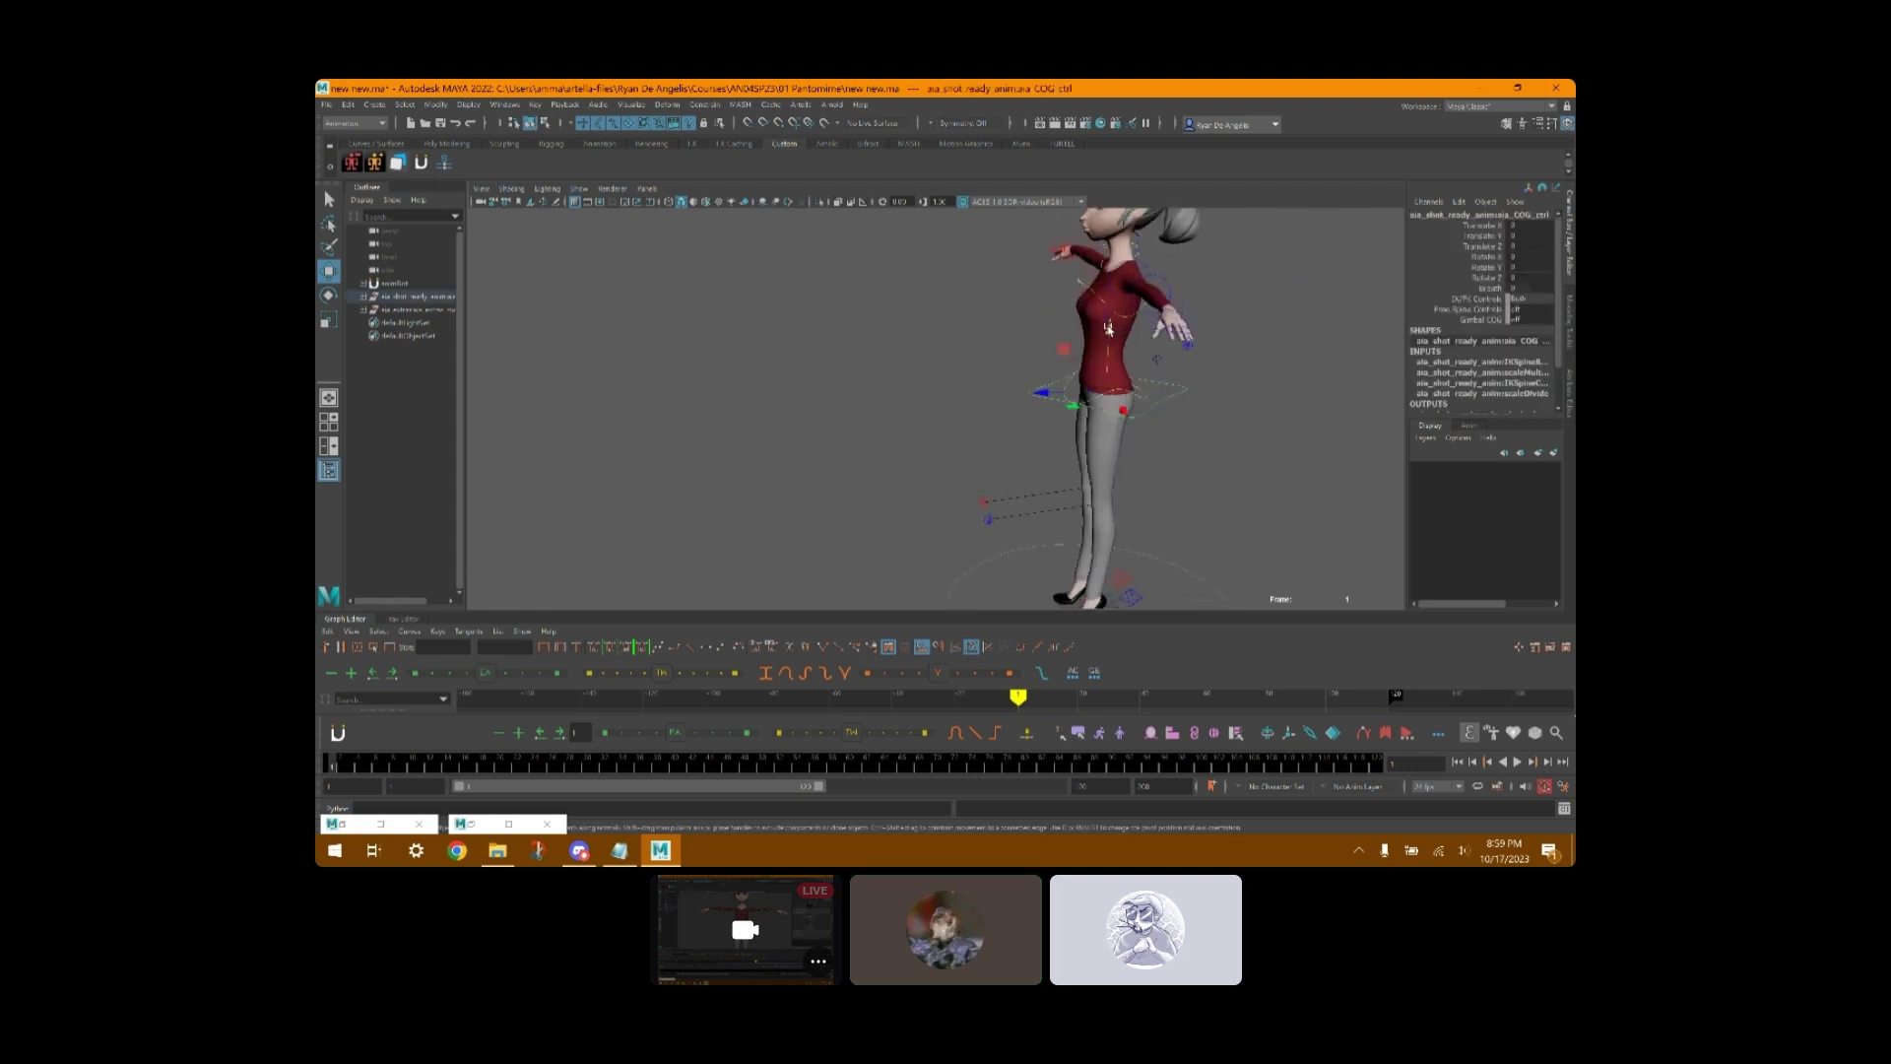
{"action": "left_click_drag", "start_coordinate": [1115, 406], "coordinate": [1115, 330]}
{"action": "middle_click_drag", "start_coordinate": [1116, 328], "coordinate": [1132, 363]}
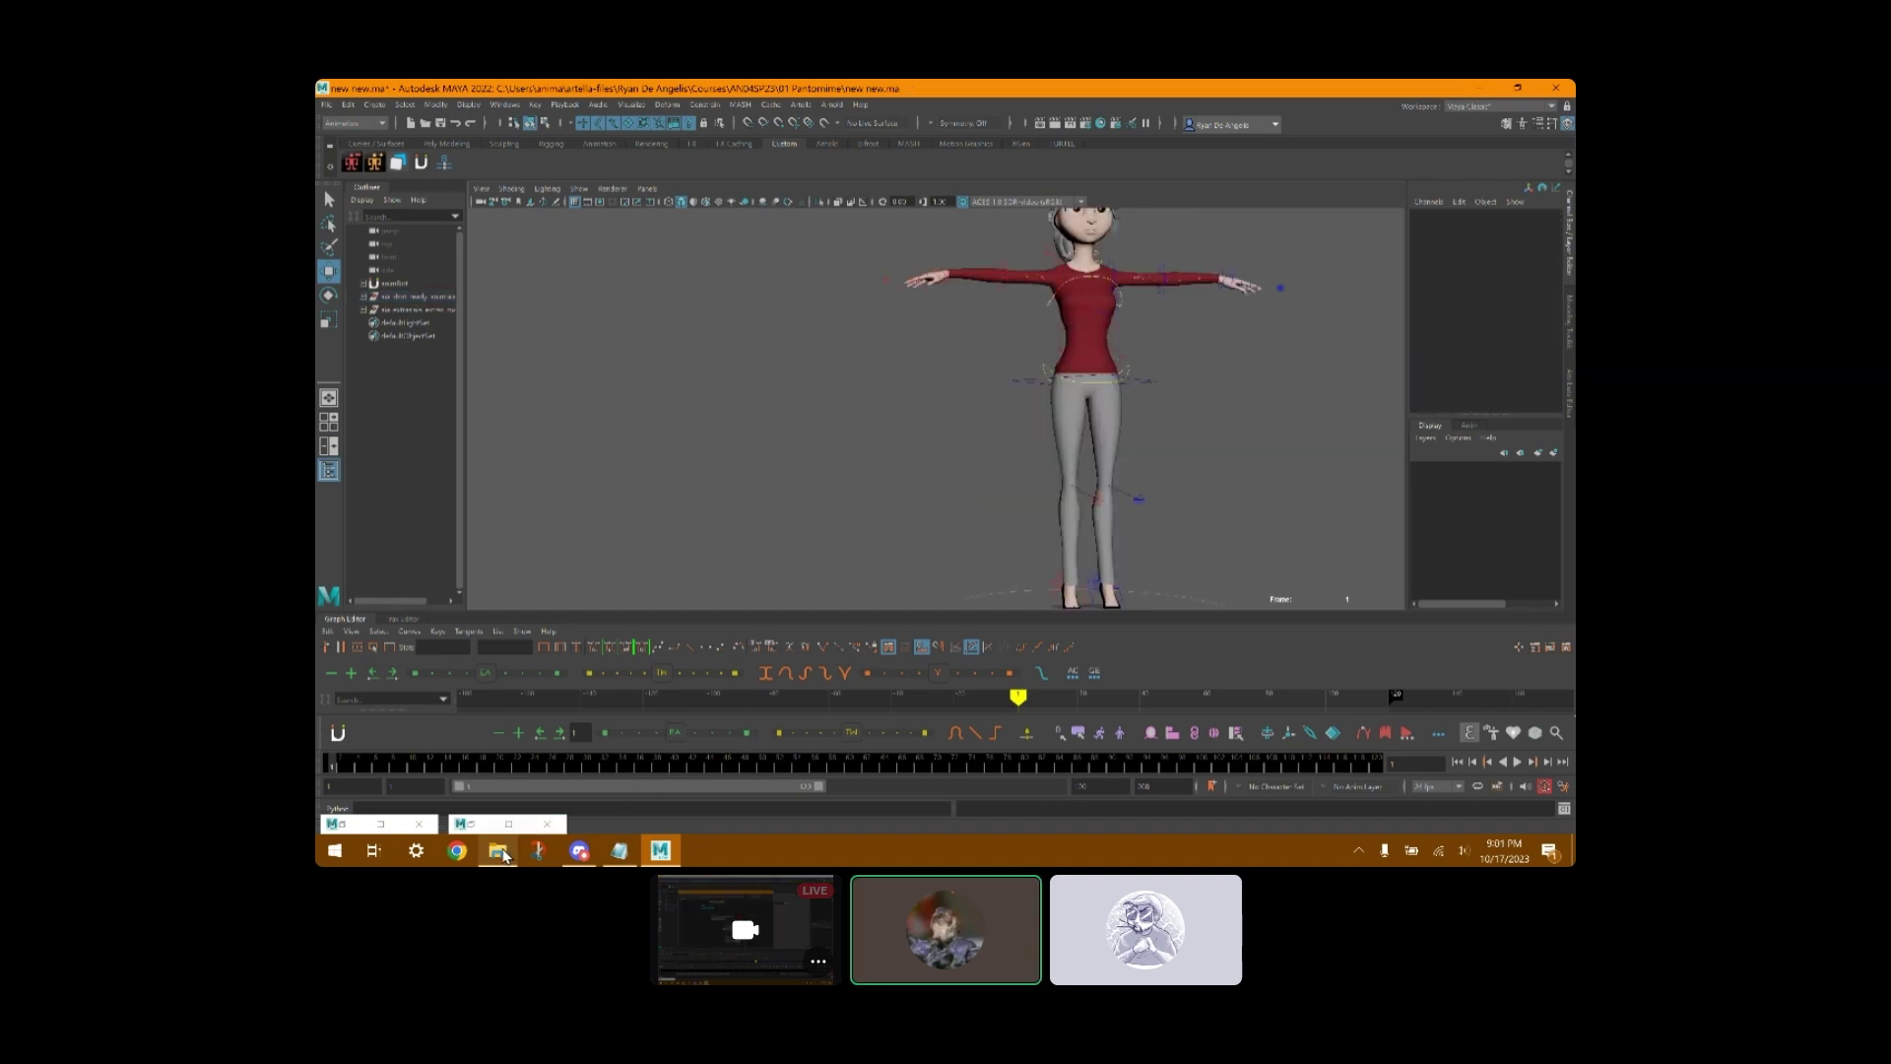
- Switch to File Explorer and open the instructions folder inside Aia's extras folder
{"action": "left_click", "coordinate": [497, 850]}
{"action": "left_click", "coordinate": [1004, 279]}
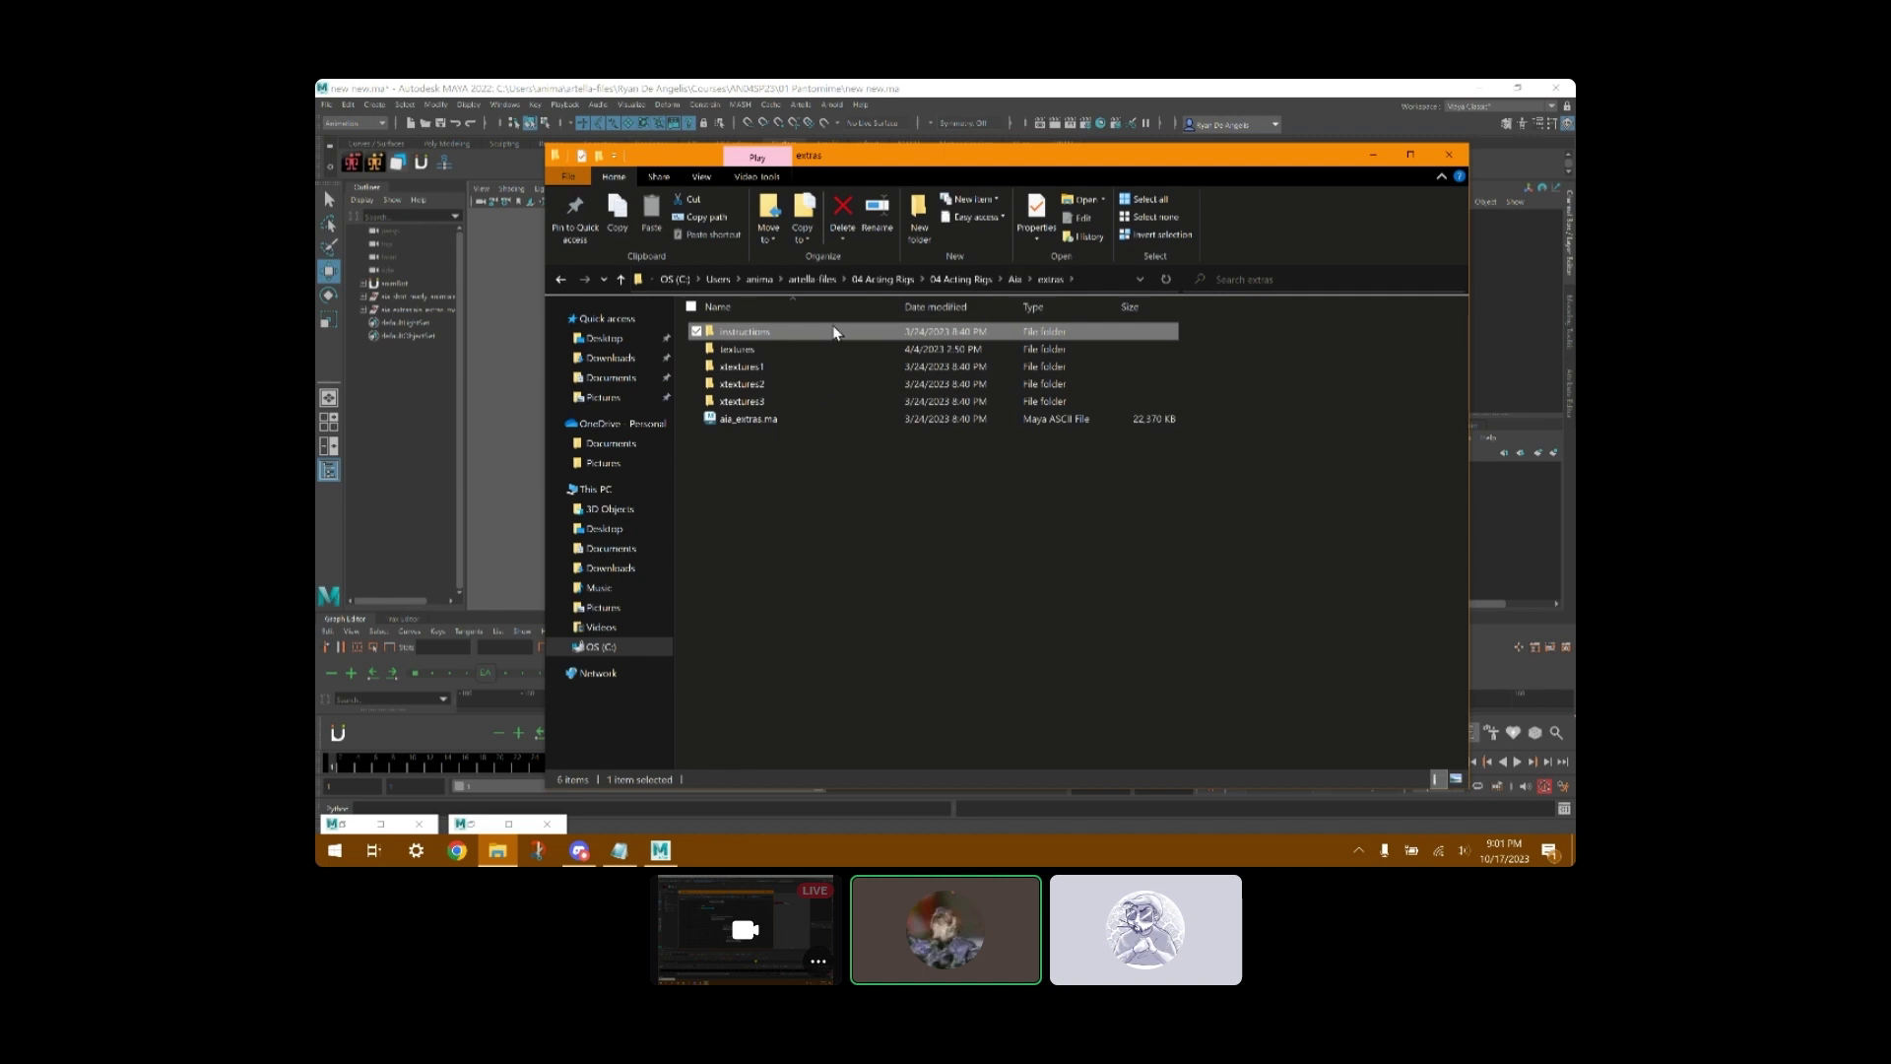
{"action": "double_click", "coordinate": [788, 336]}
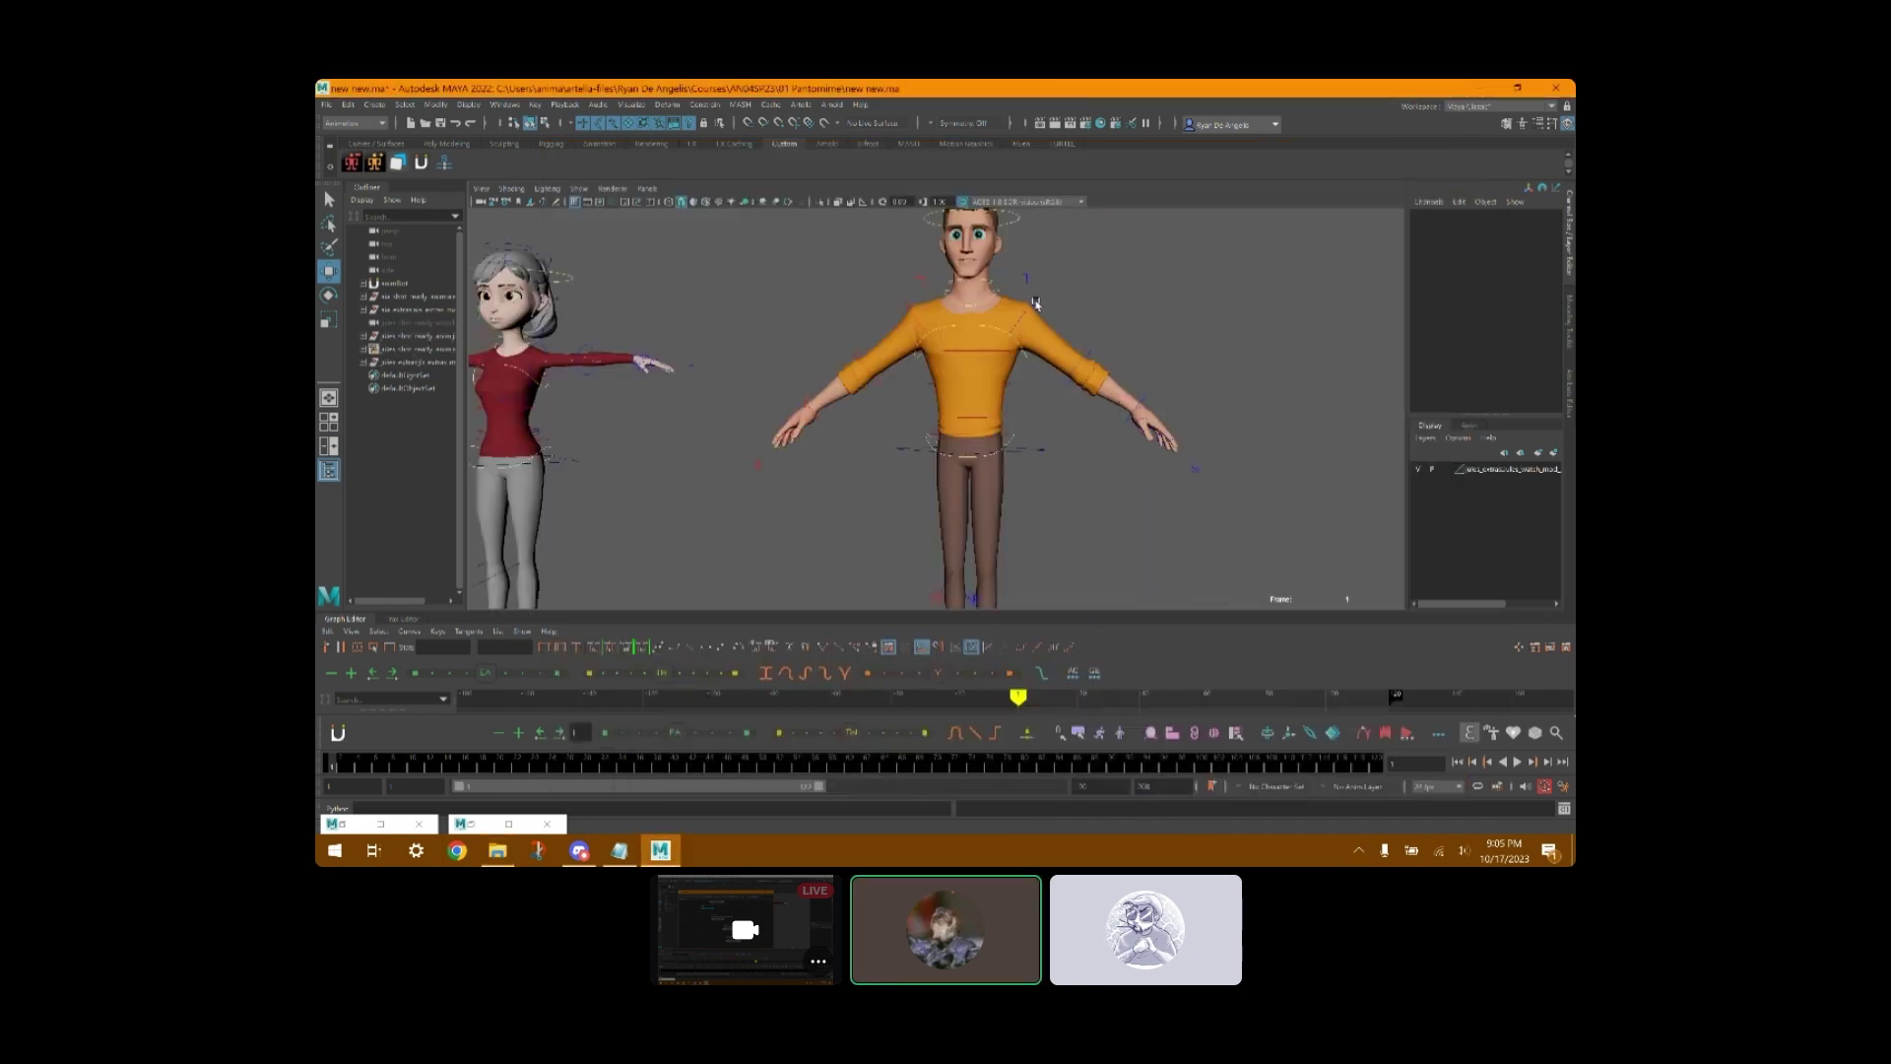
- Set the upper-arm FK rotations on the Jules rig to 0 for a T-pose, check the elbow control, and clear the selection
{"action": "left_click", "coordinate": [1039, 304]}
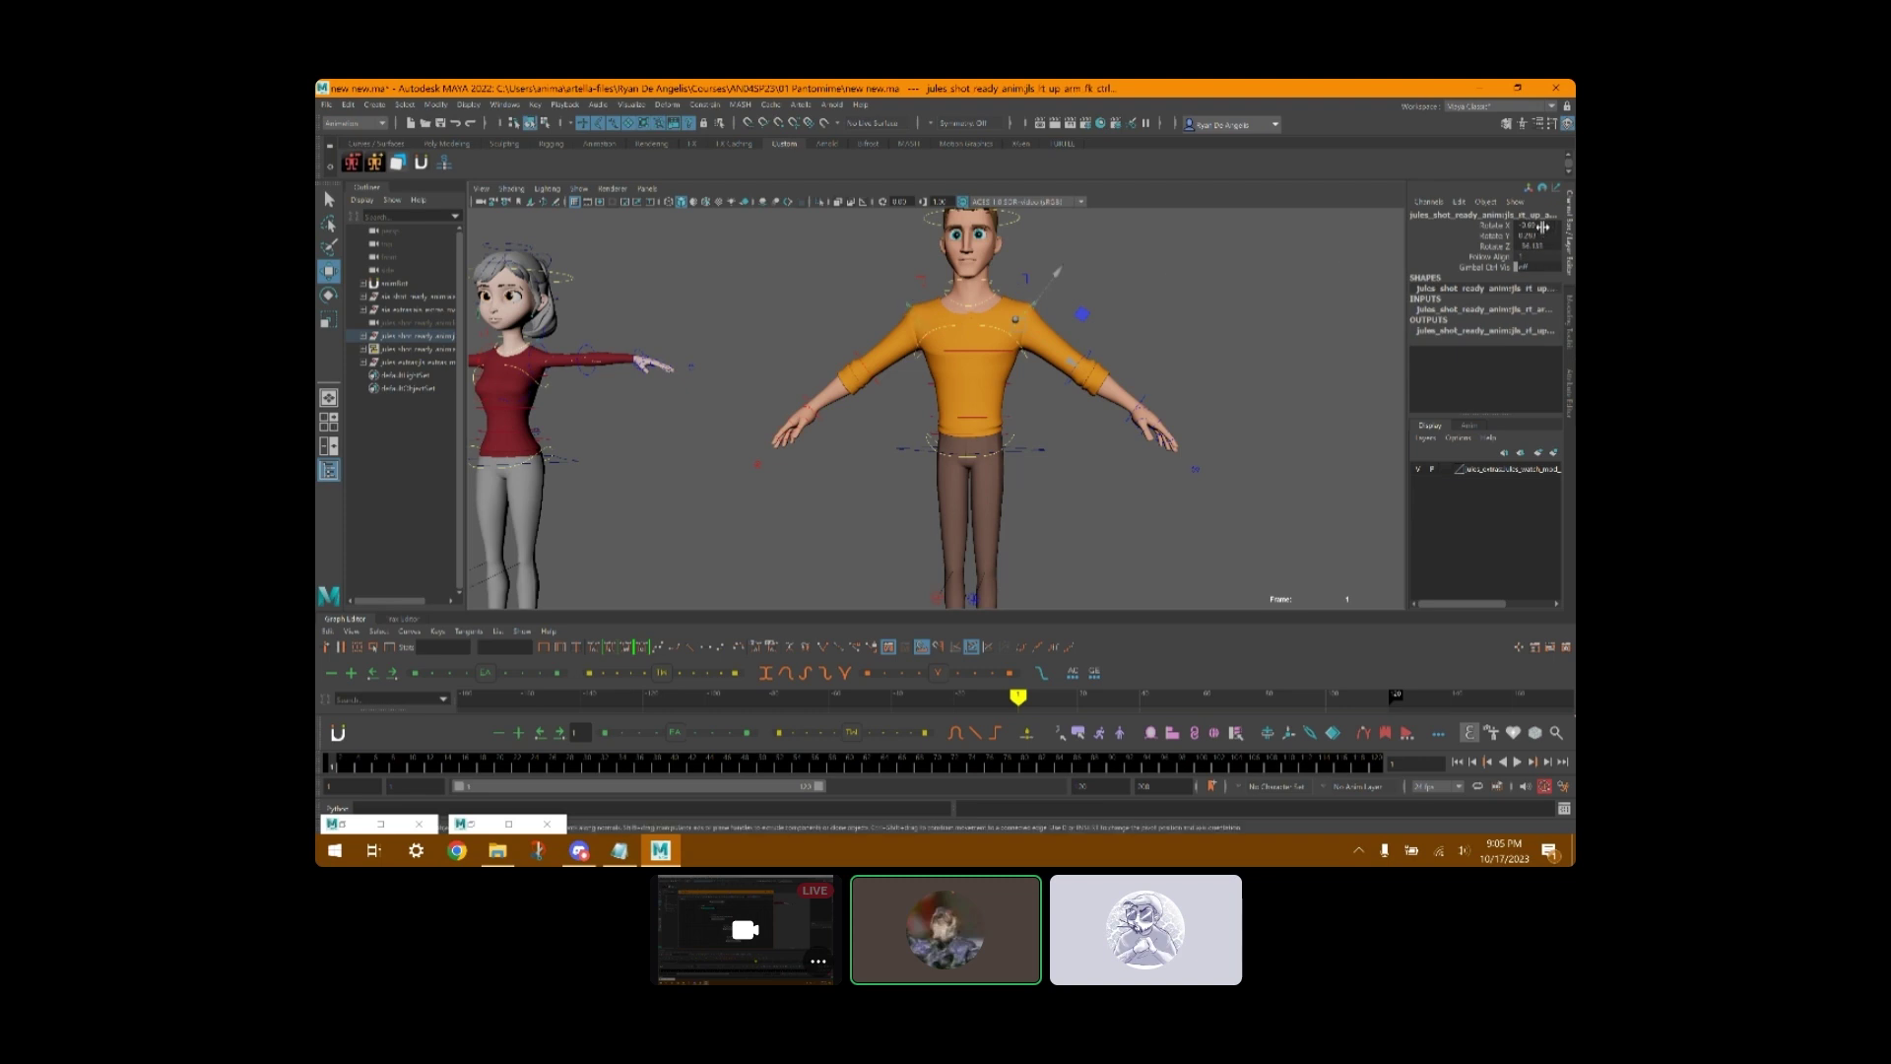
{"action": "left_click_drag", "start_coordinate": [1546, 226], "coordinate": [1545, 246]}
{"action": "type", "text": "0"}
{"action": "key", "text": "Return"}
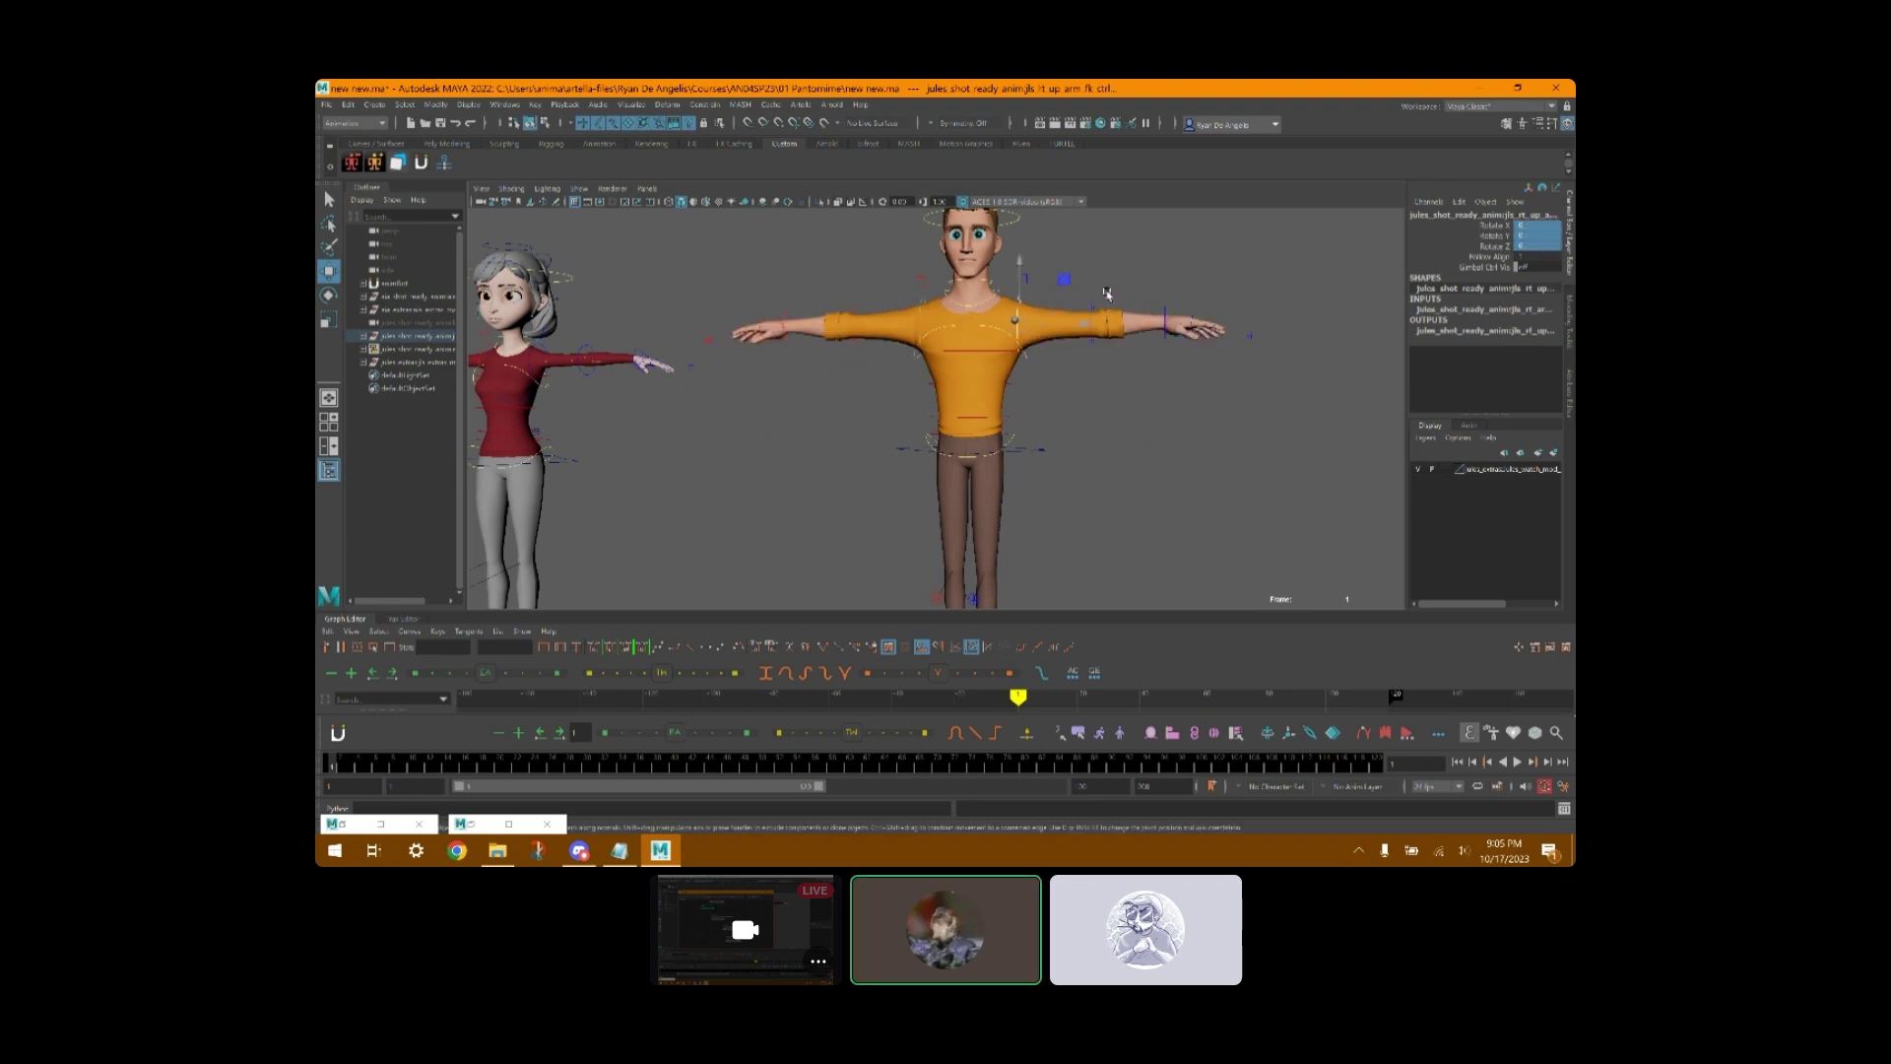
{"action": "left_click", "coordinate": [1096, 301]}
{"action": "left_click", "coordinate": [1088, 305]}
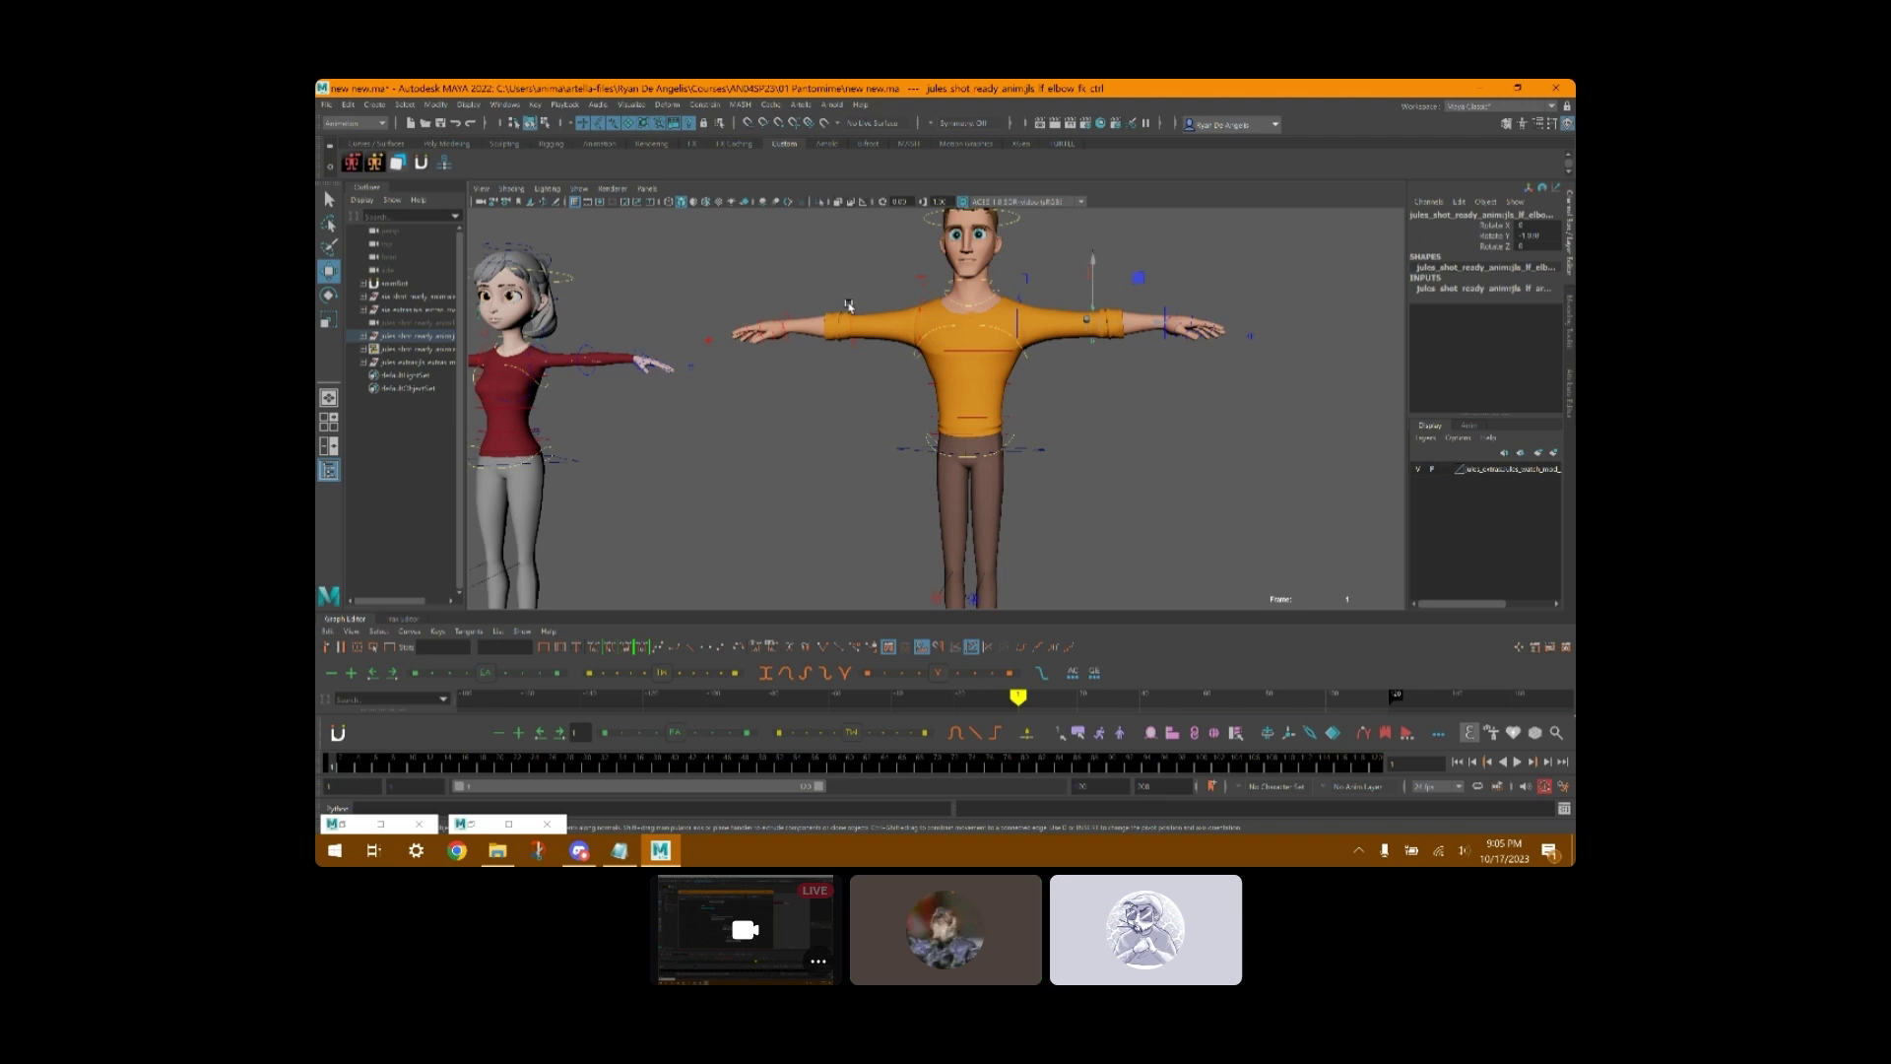
{"action": "left_click", "coordinate": [1088, 373]}
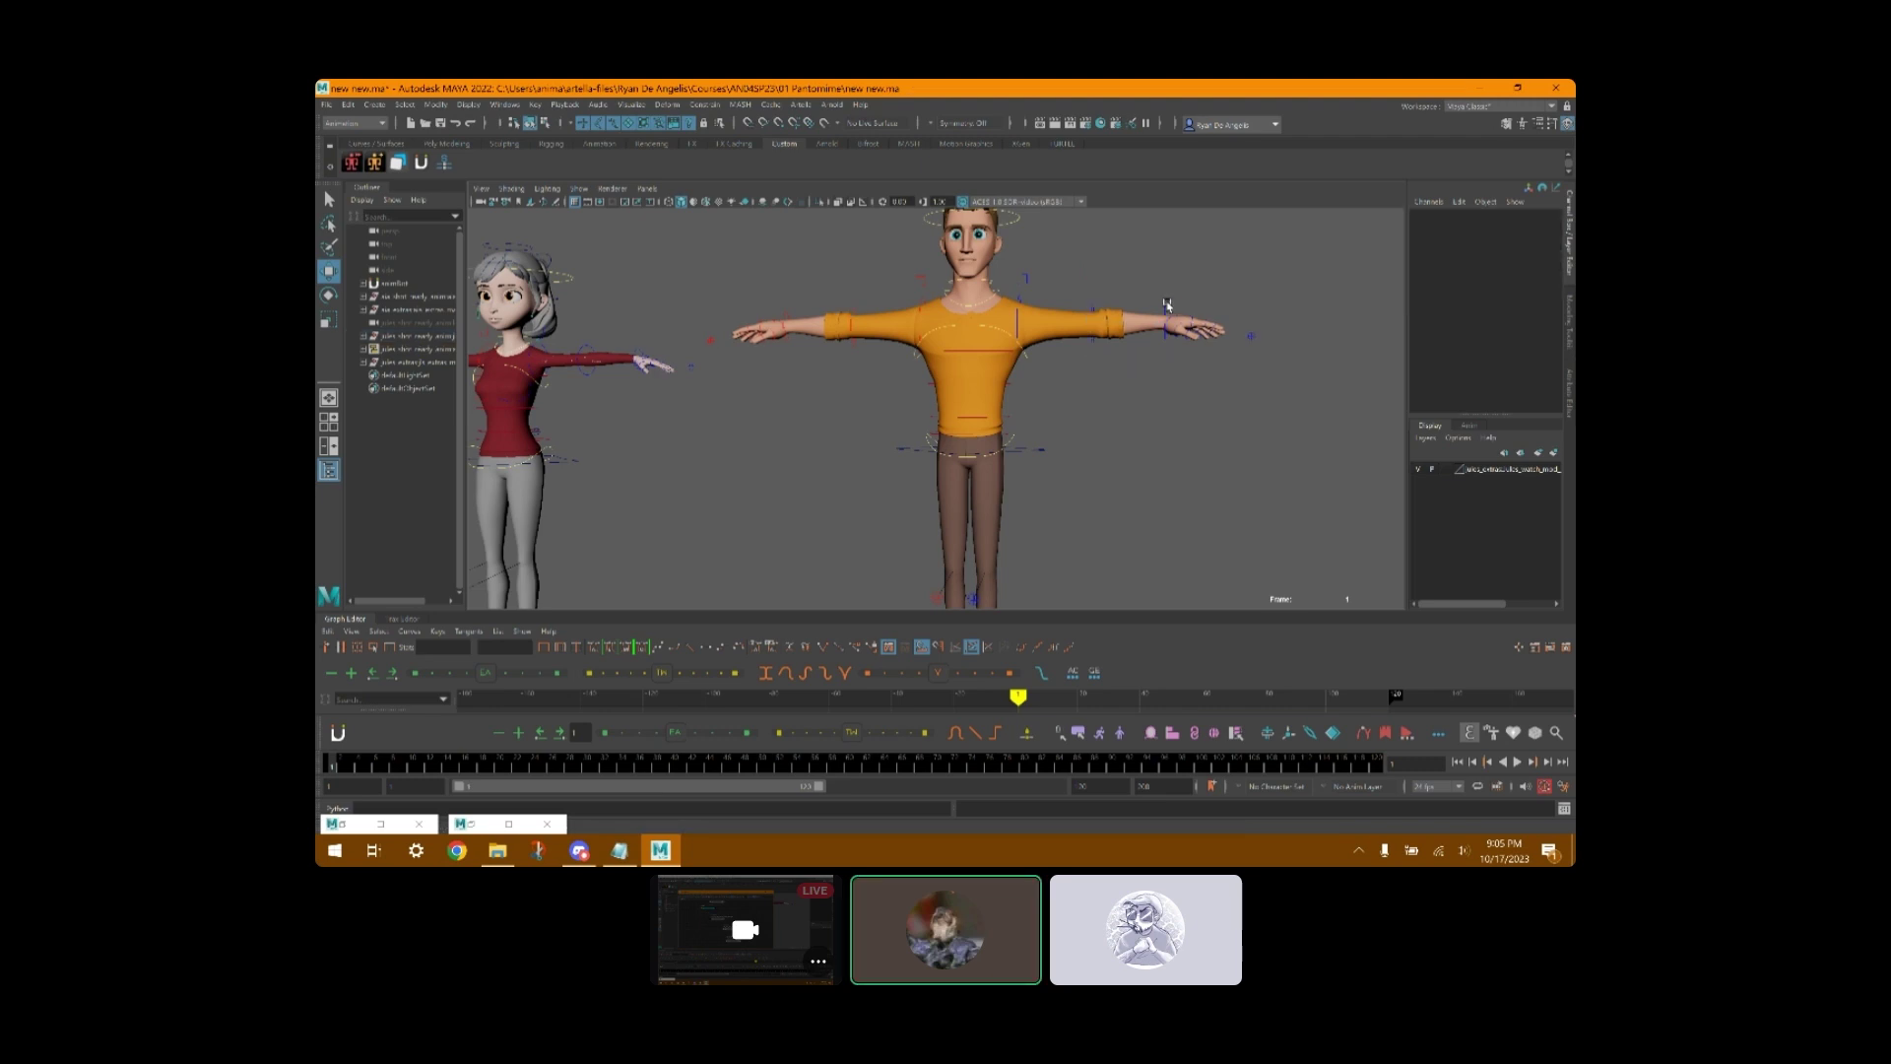
- Hide the original shirt geometry on the Jules rig by setting its Visibility to 0
{"action": "left_click_drag", "start_coordinate": [1095, 379], "coordinate": [1064, 397], "text": "alt"}
{"action": "right_click_drag", "start_coordinate": [1063, 397], "coordinate": [1093, 447], "text": "alt"}
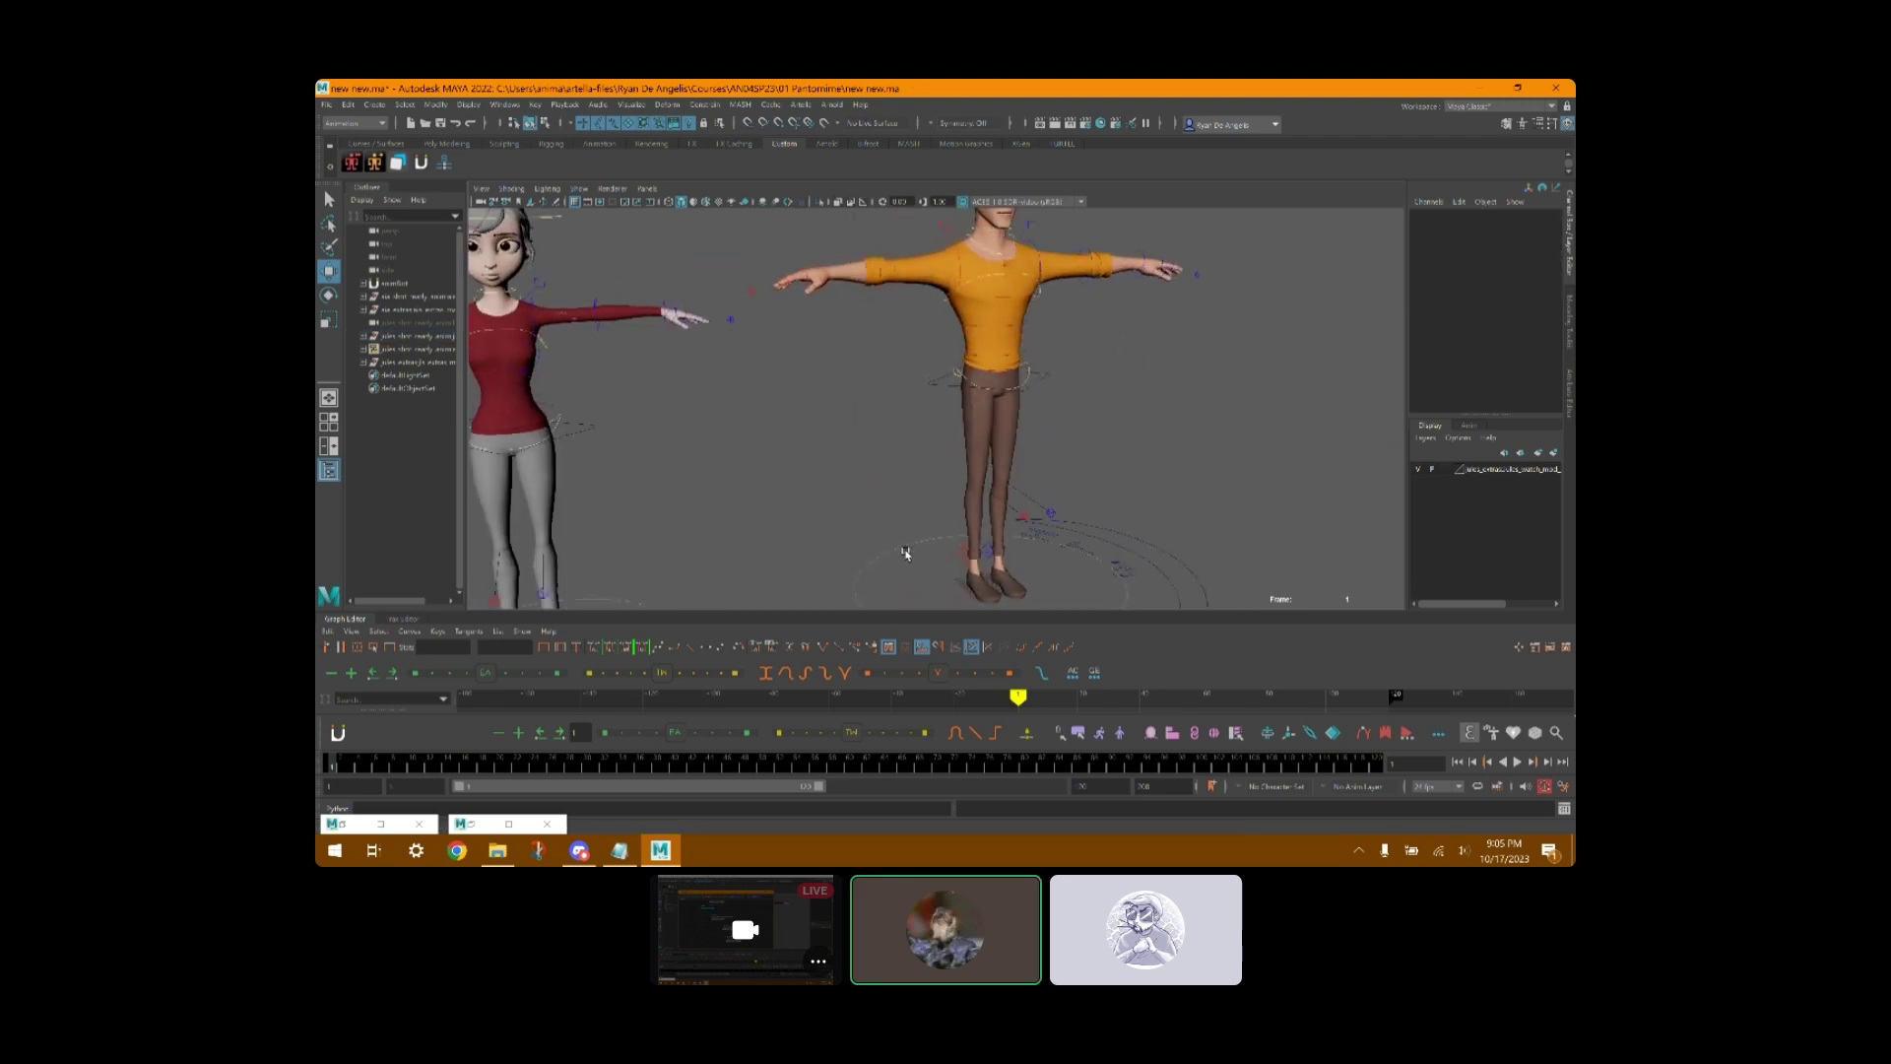
{"action": "left_click", "coordinate": [869, 564]}
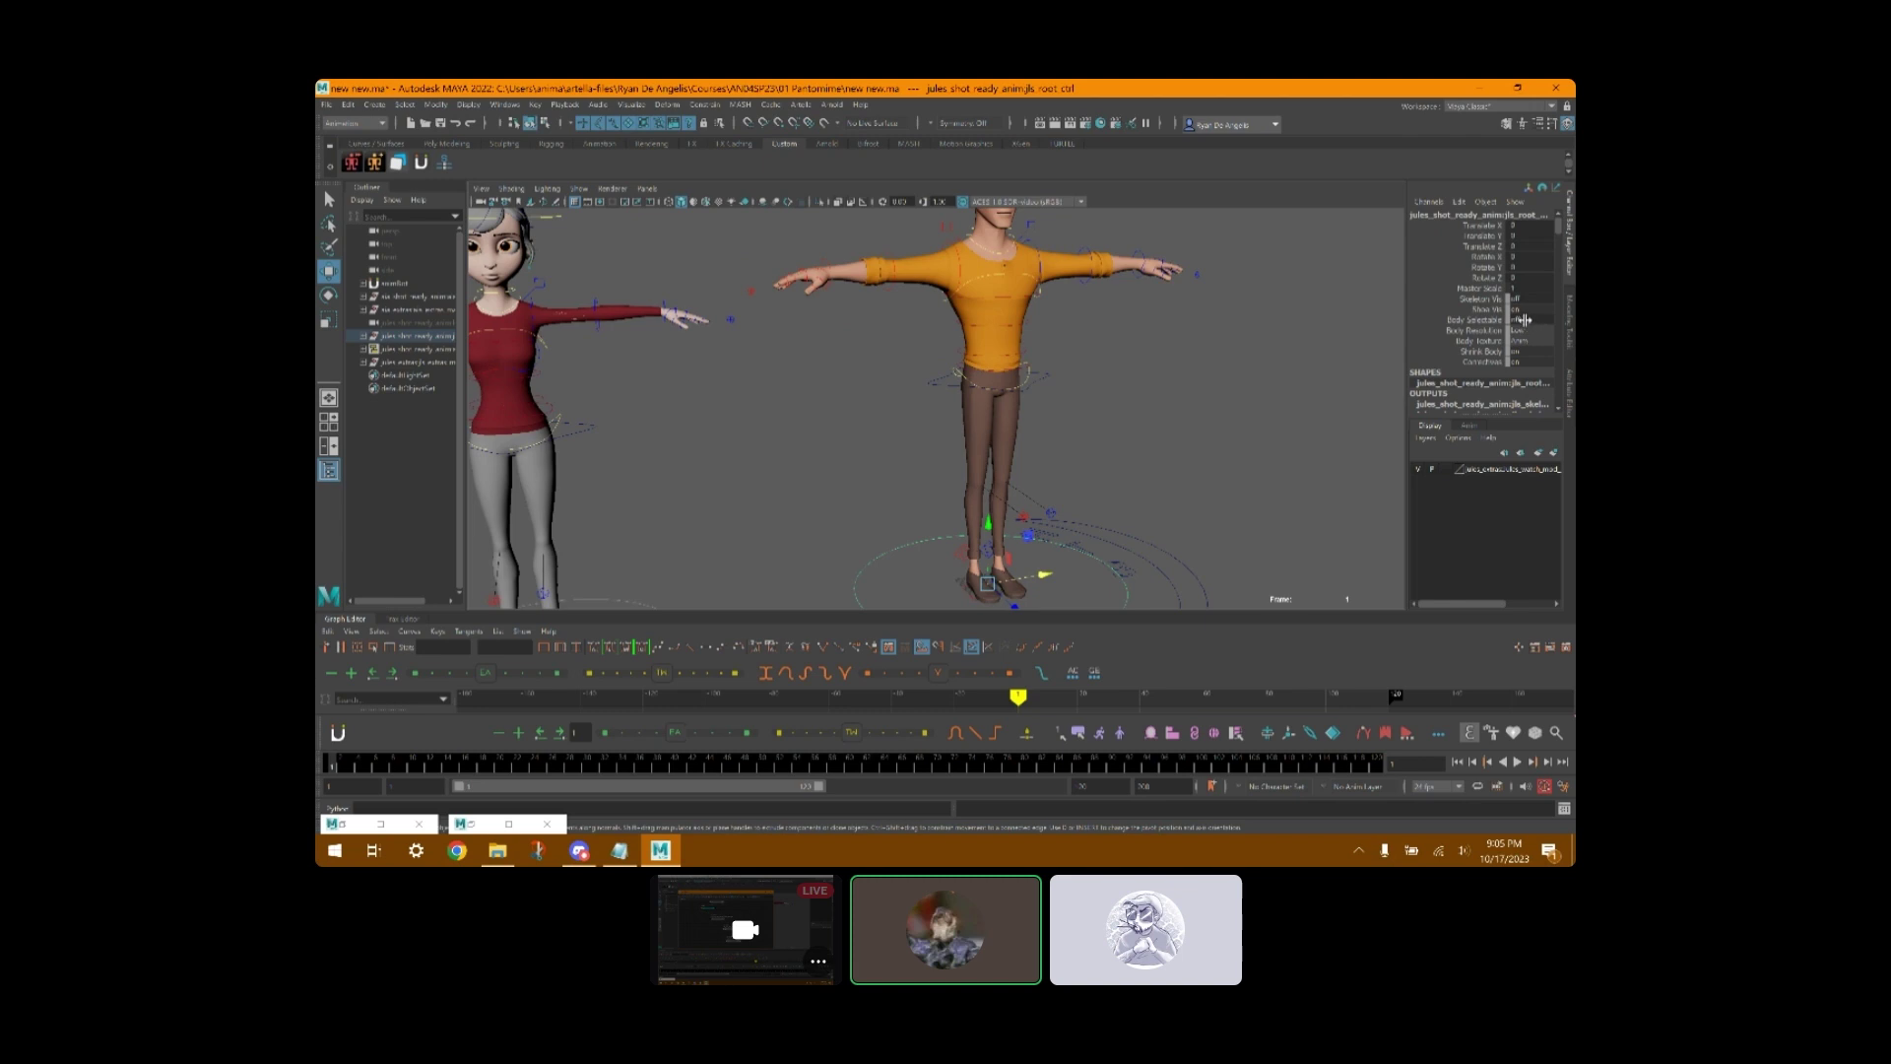
{"action": "left_click", "coordinate": [1030, 331]}
{"action": "left_click", "coordinate": [1017, 304]}
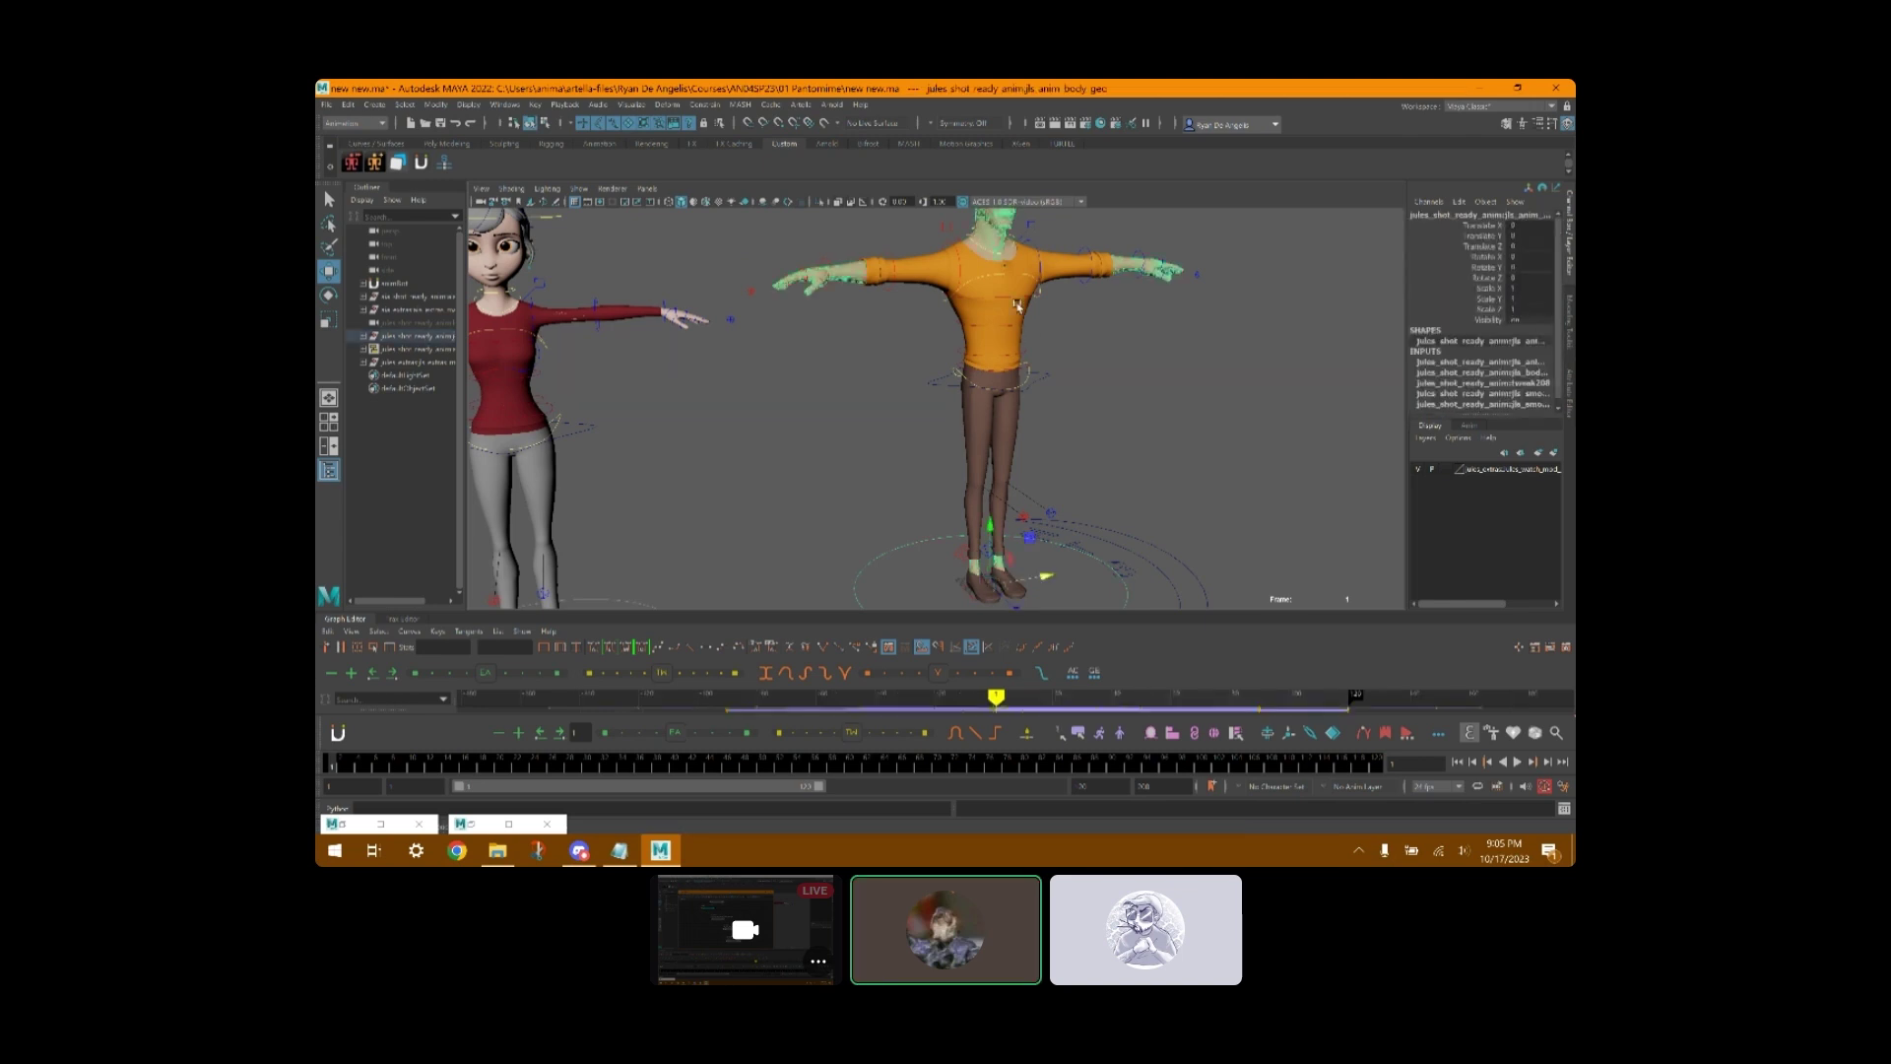
{"action": "left_click", "coordinate": [1114, 308]}
{"action": "left_click", "coordinate": [1034, 262]}
{"action": "left_click", "coordinate": [1109, 259]}
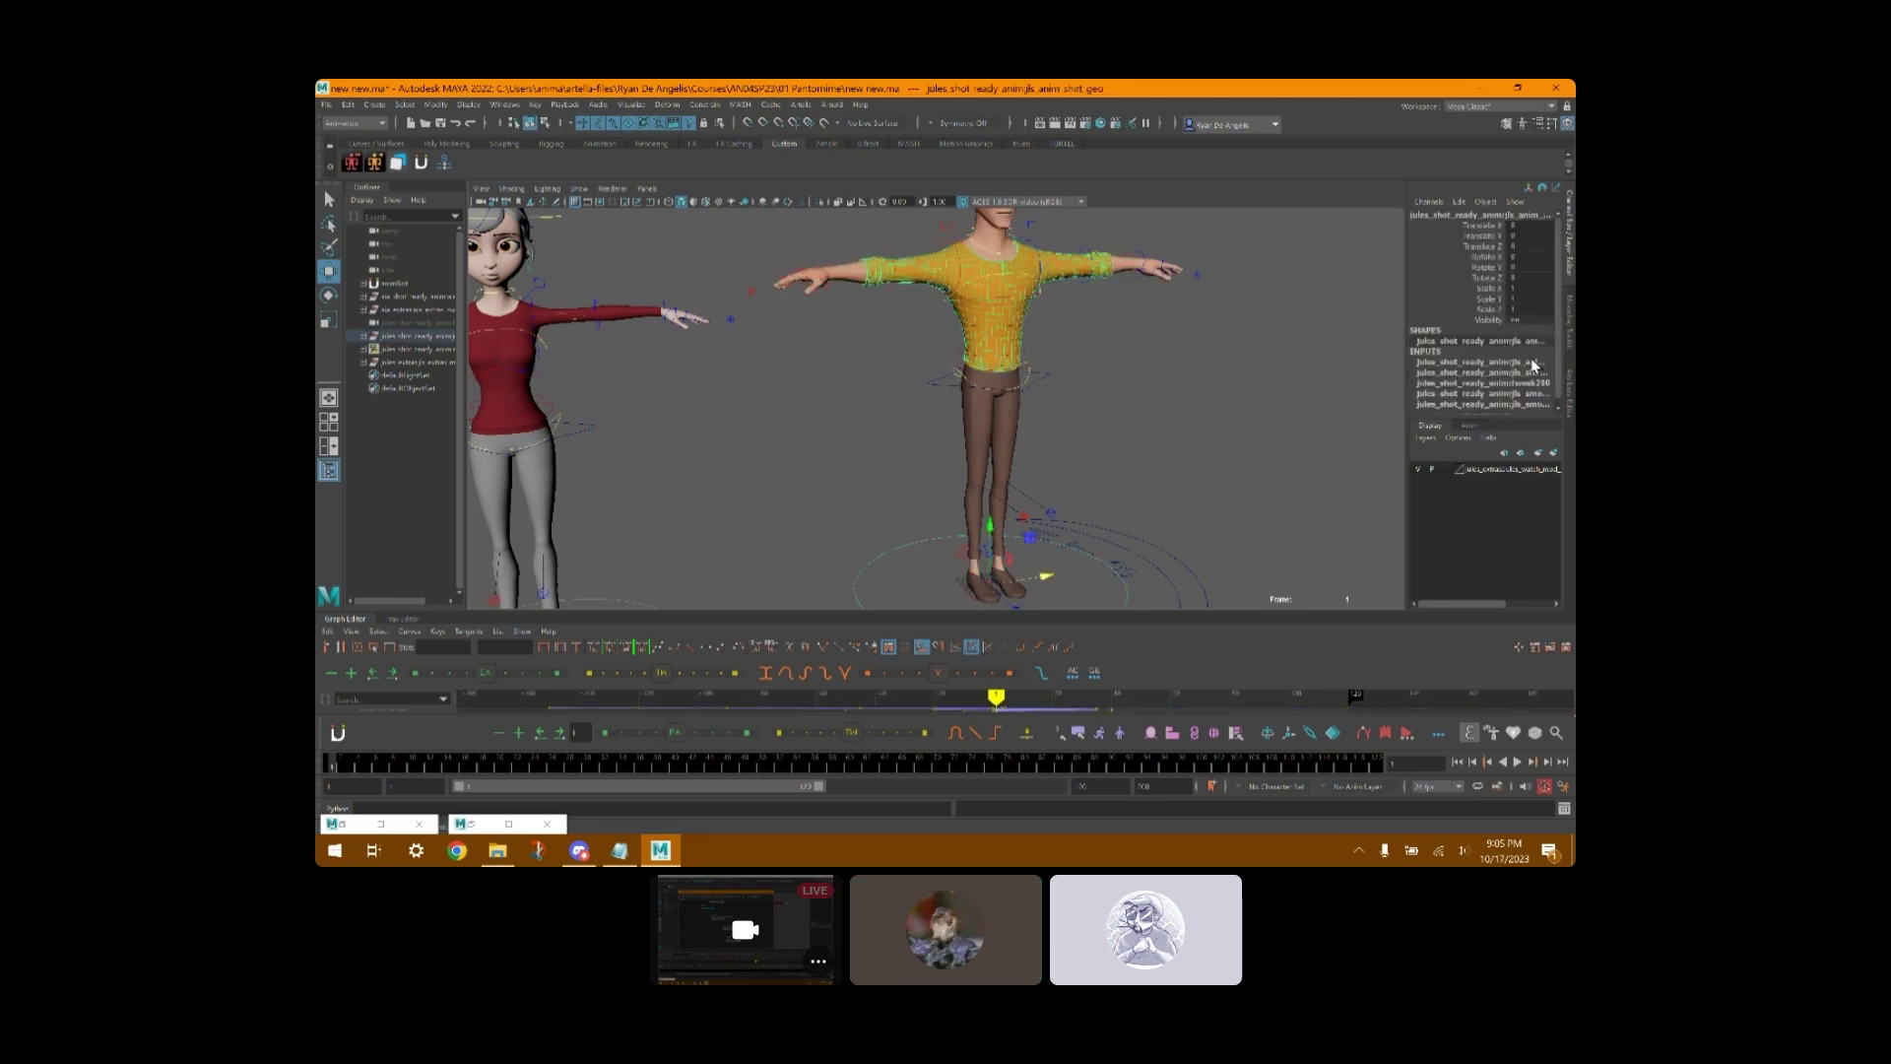
{"action": "left_click", "coordinate": [1546, 318]}
{"action": "type", "text": "0"}
{"action": "key", "text": "Return"}
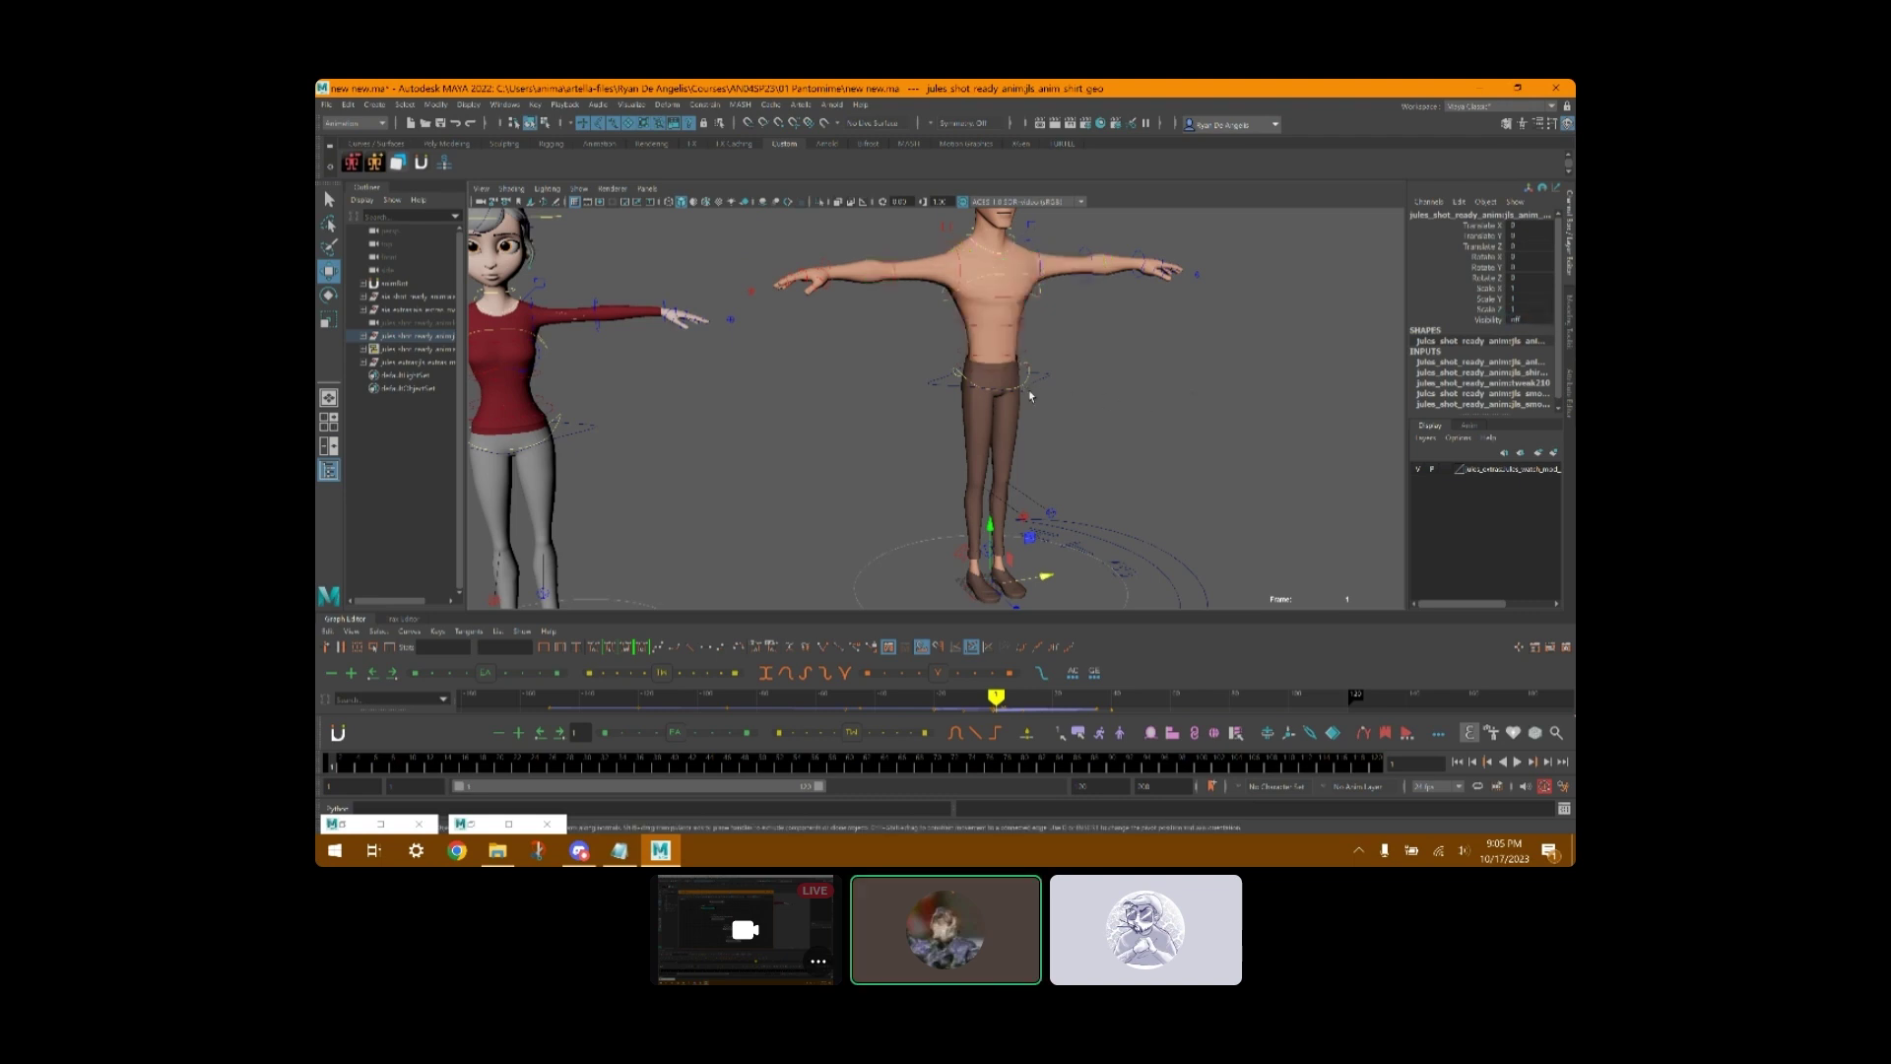
- Undo the last two actions and examine the grey collared sweater on Jules with nothing selected
{"action": "left_click", "coordinate": [1014, 416]}
{"action": "key", "text": "ctrl+z"}
{"action": "key", "text": "ctrl+z"}
{"action": "left_click", "coordinate": [1157, 327]}
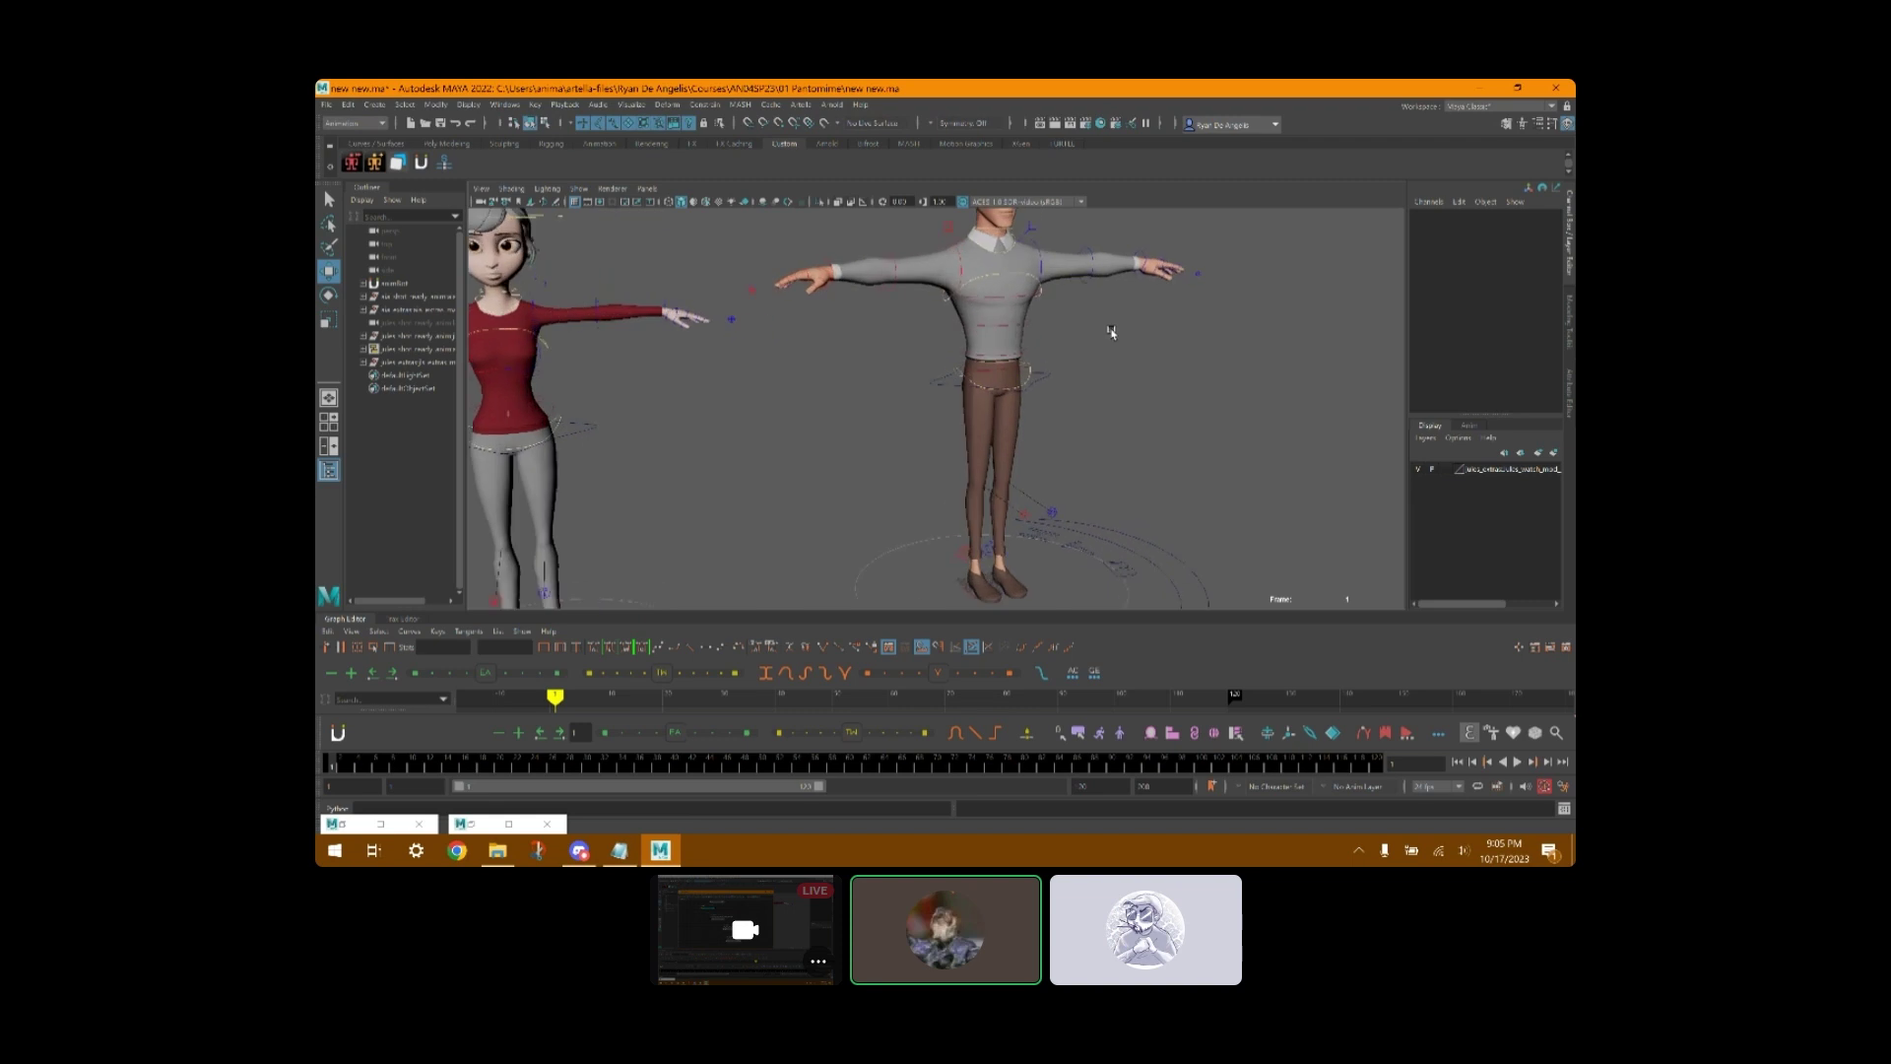
{"action": "scroll", "coordinate": [1121, 492], "scroll_direction": "up", "scroll_amount": 5}
{"action": "scroll", "coordinate": [1105, 493], "scroll_direction": "up", "scroll_amount": 3}
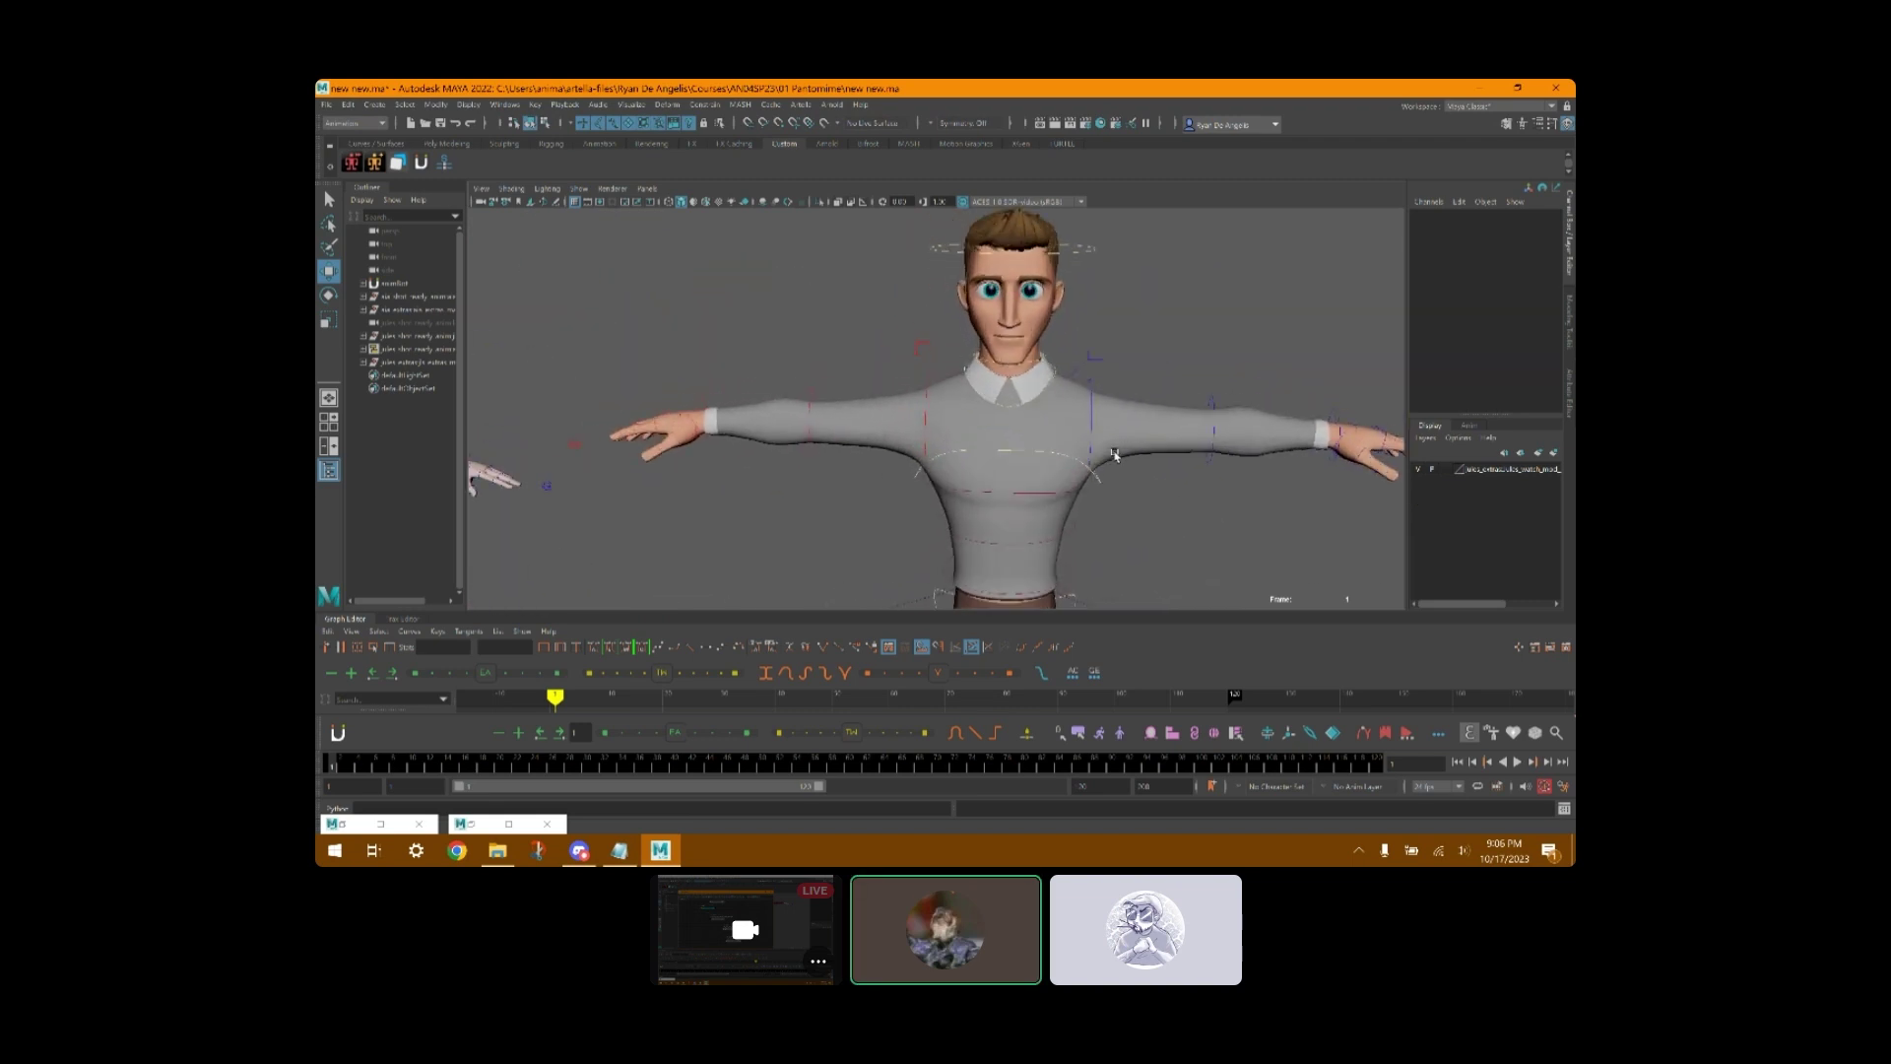
{"action": "left_click", "coordinate": [1049, 410]}
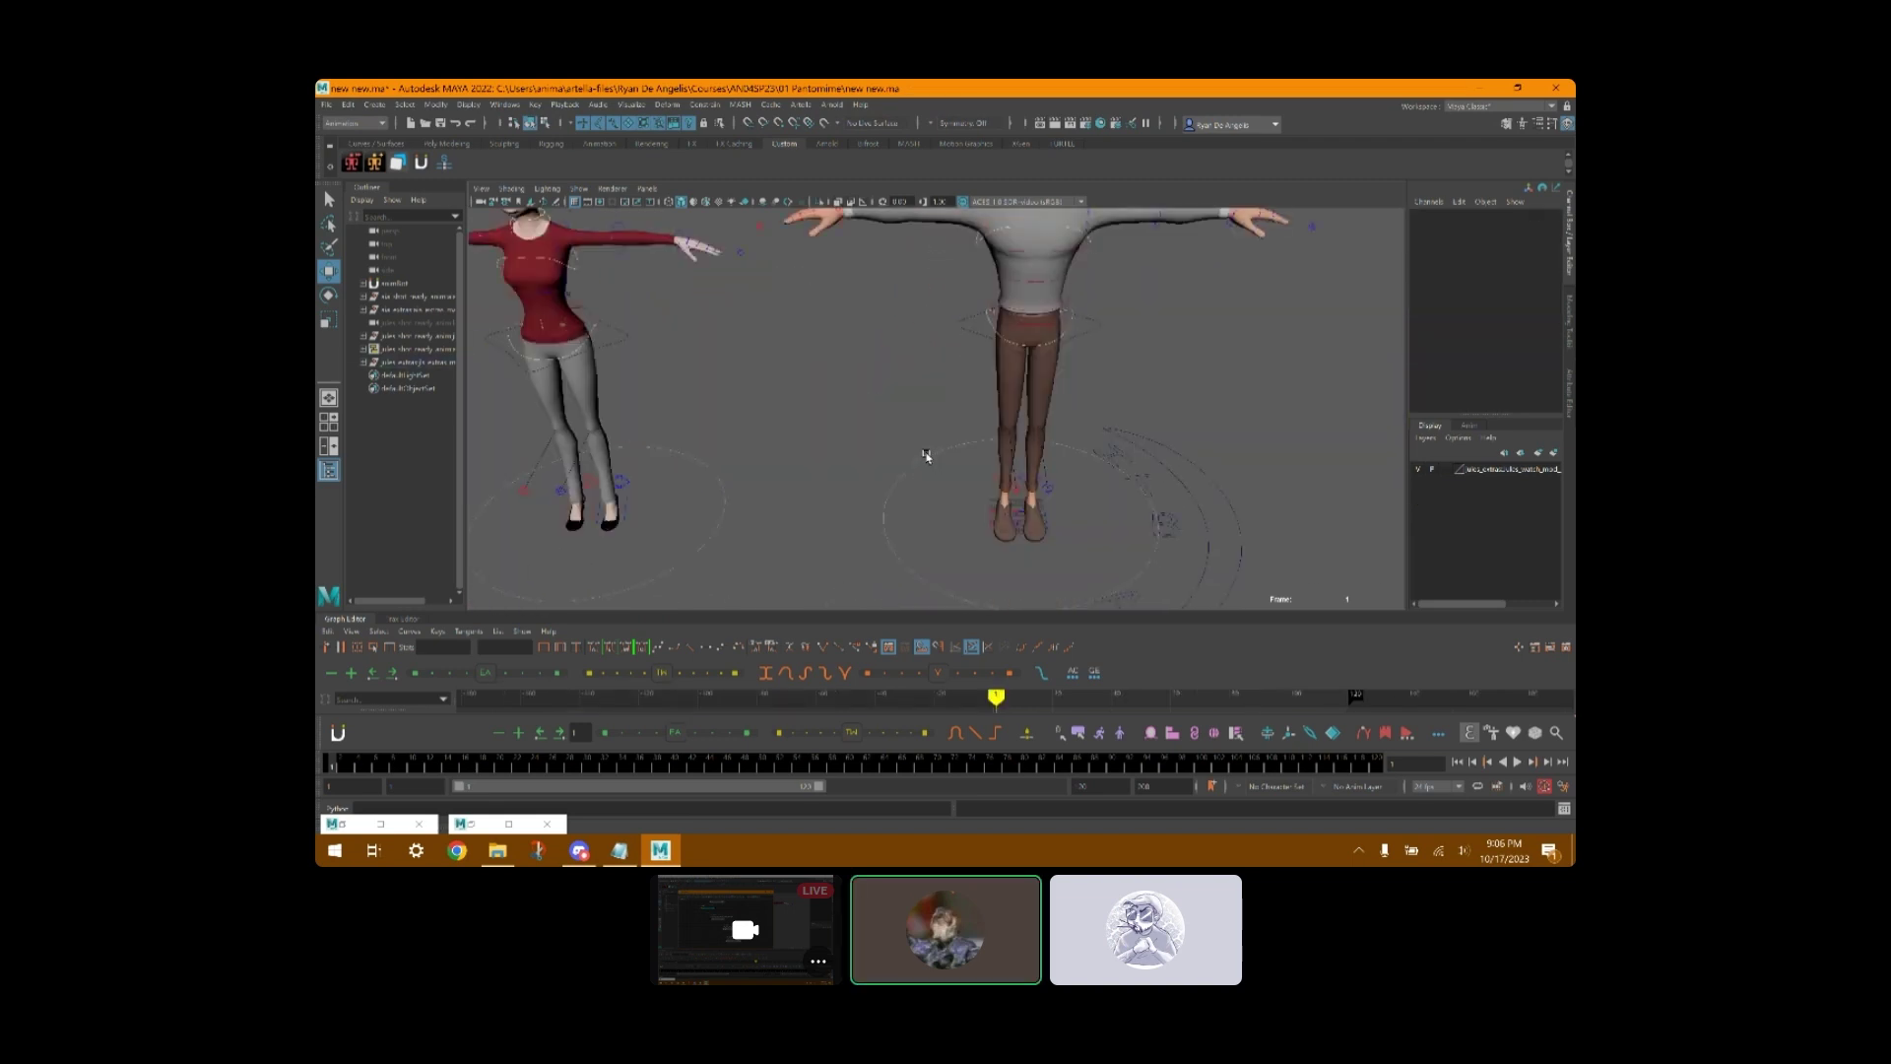
- Set the Master Scale on the Jules root control to 0.1 to test how the clothing scales
{"action": "left_click_drag", "start_coordinate": [923, 453], "coordinate": [942, 482]}
{"action": "left_click", "coordinate": [1543, 289]}
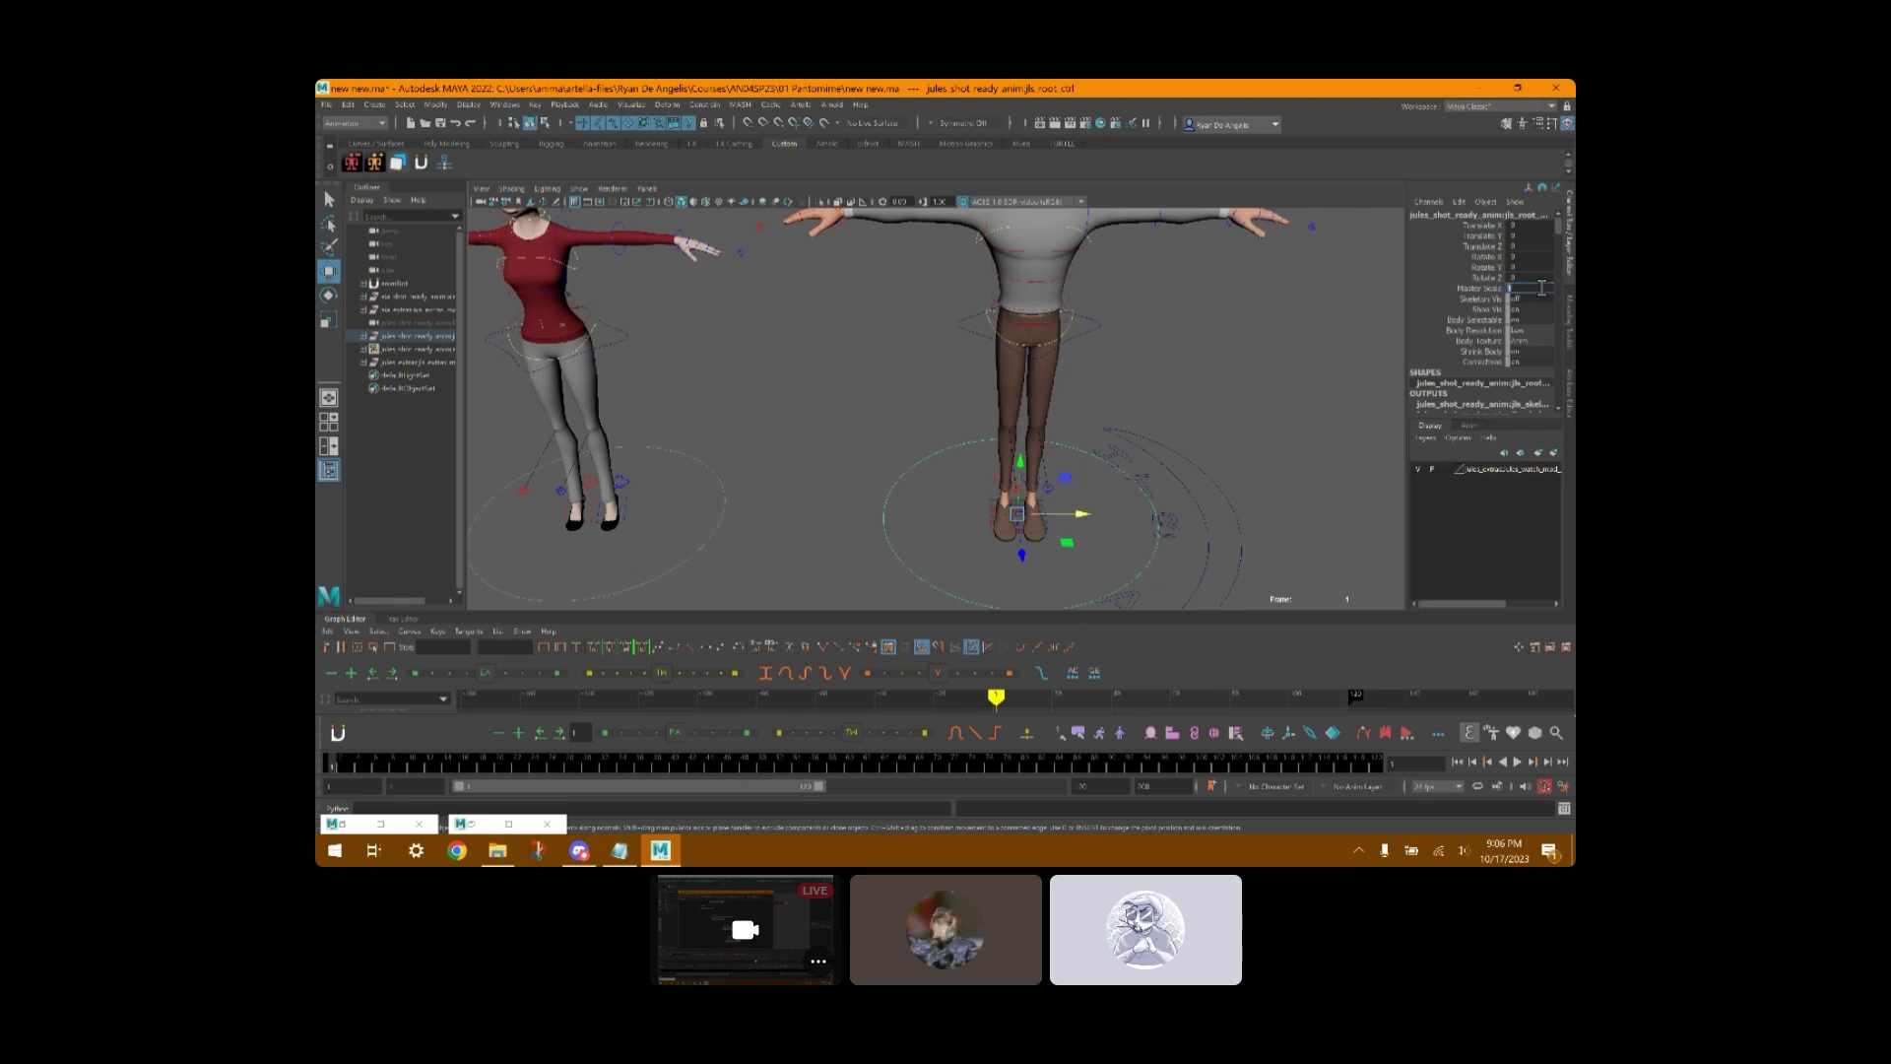
{"action": "type", "text": "0.1"}
{"action": "key", "text": "Return"}
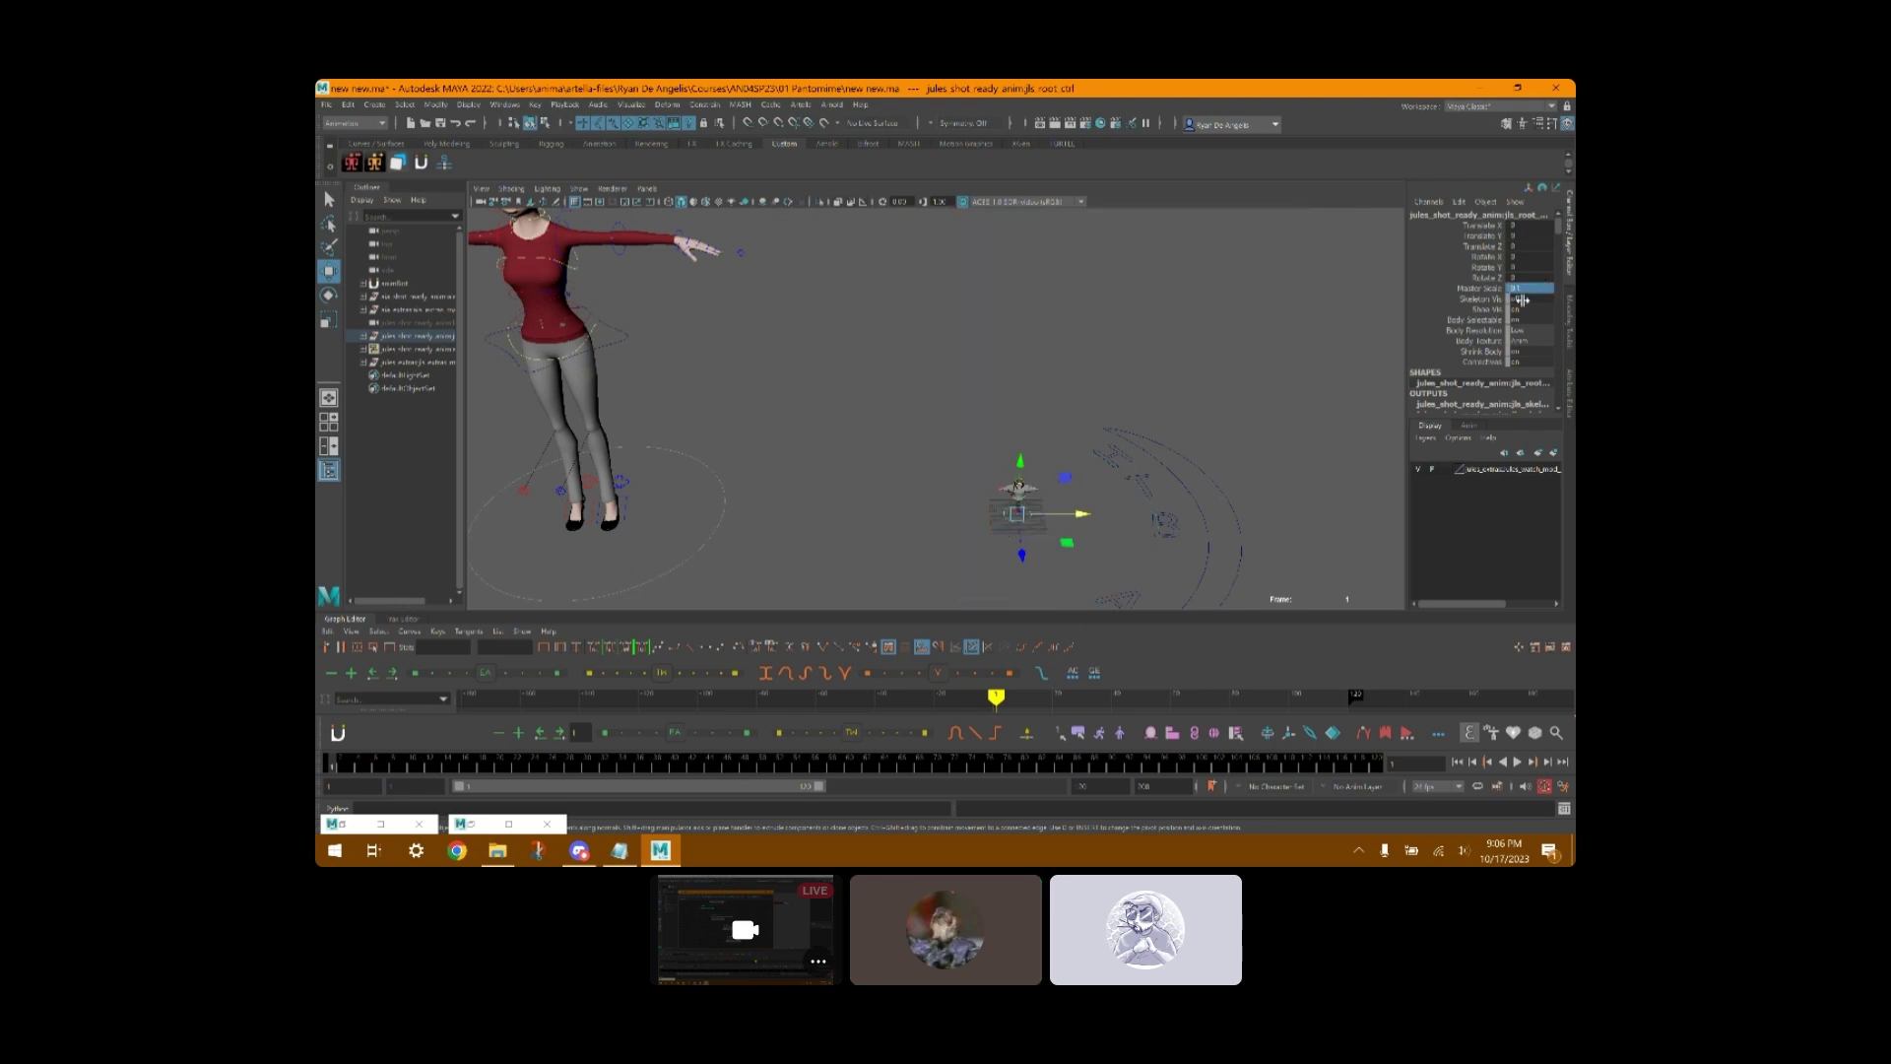
- Examine the sweater's fit on the scaled-down Jules rig, and open the Master Scale value for editing
{"action": "key", "text": "f"}
{"action": "left_click_drag", "start_coordinate": [992, 448], "coordinate": [1001, 369], "text": "alt"}
{"action": "scroll", "coordinate": [1001, 394], "scroll_direction": "up", "scroll_amount": 5}
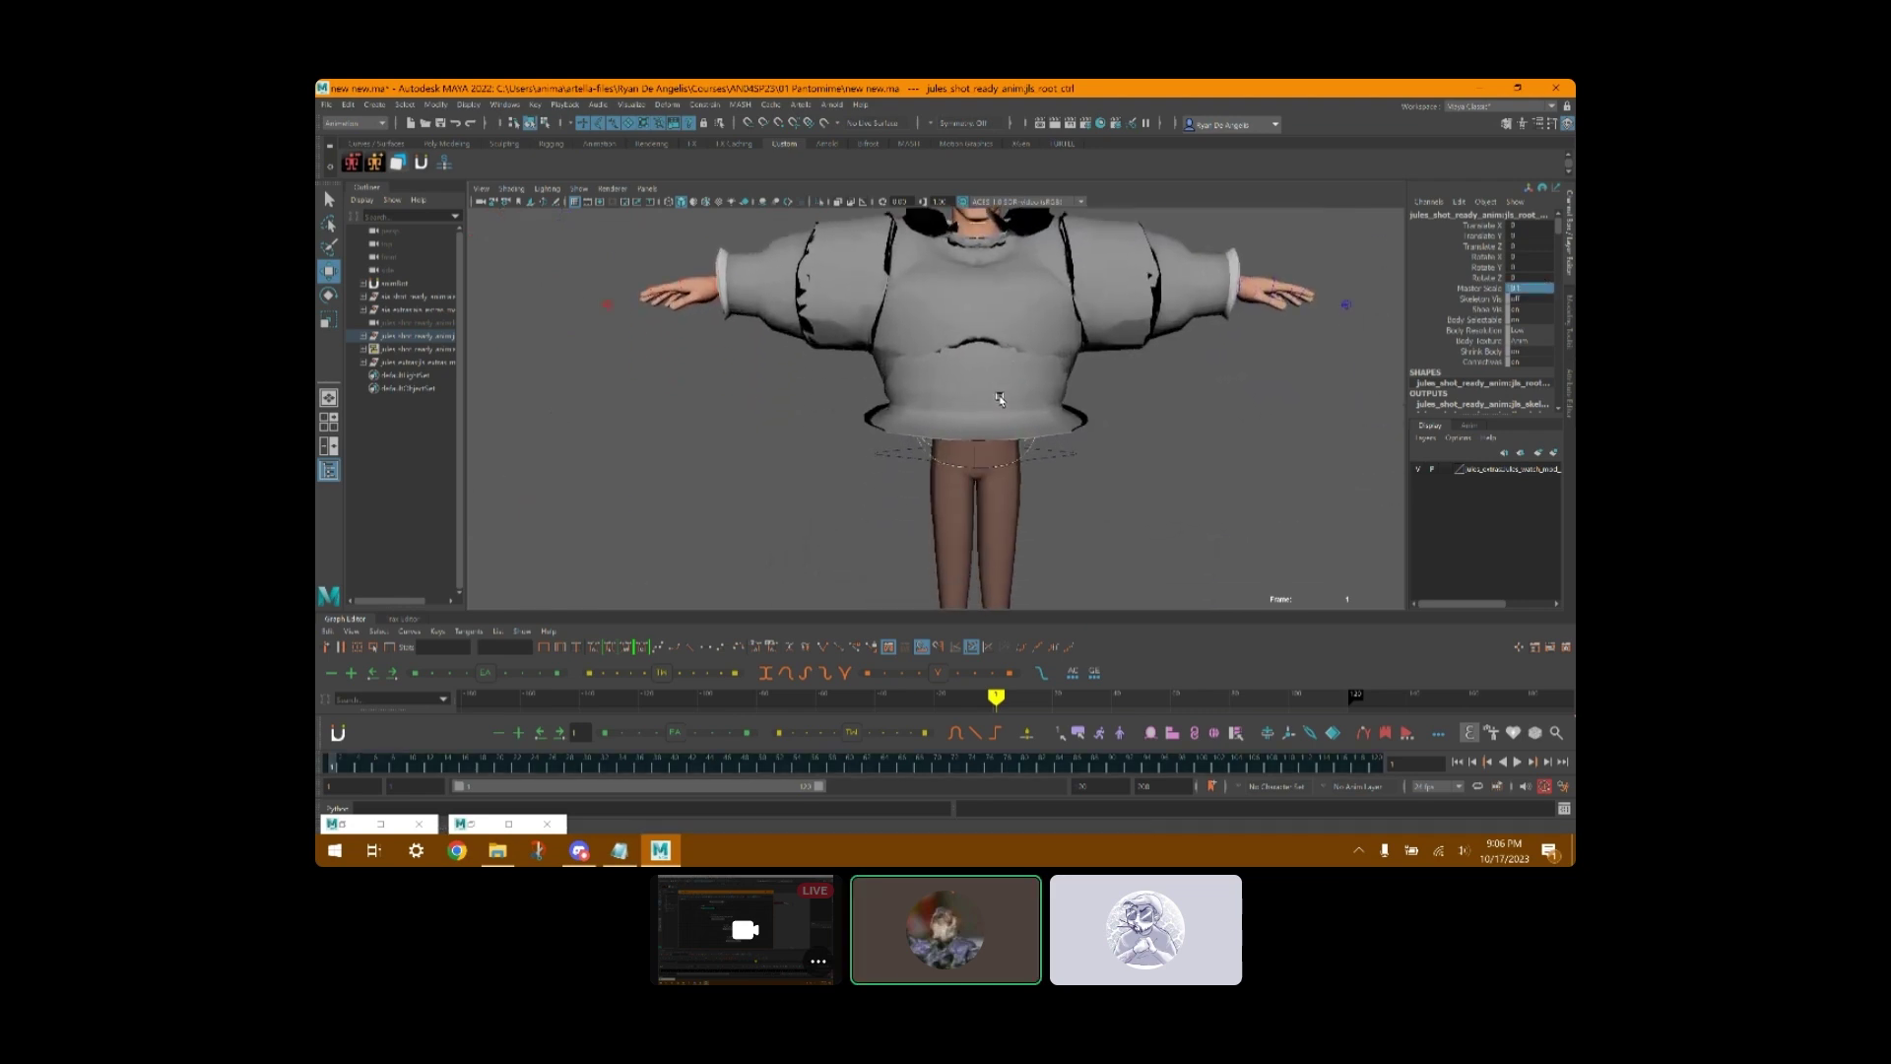
{"action": "middle_click_drag", "start_coordinate": [1000, 397], "coordinate": [979, 439], "text": "alt"}
{"action": "scroll", "coordinate": [1034, 453], "scroll_direction": "down", "scroll_amount": 2}
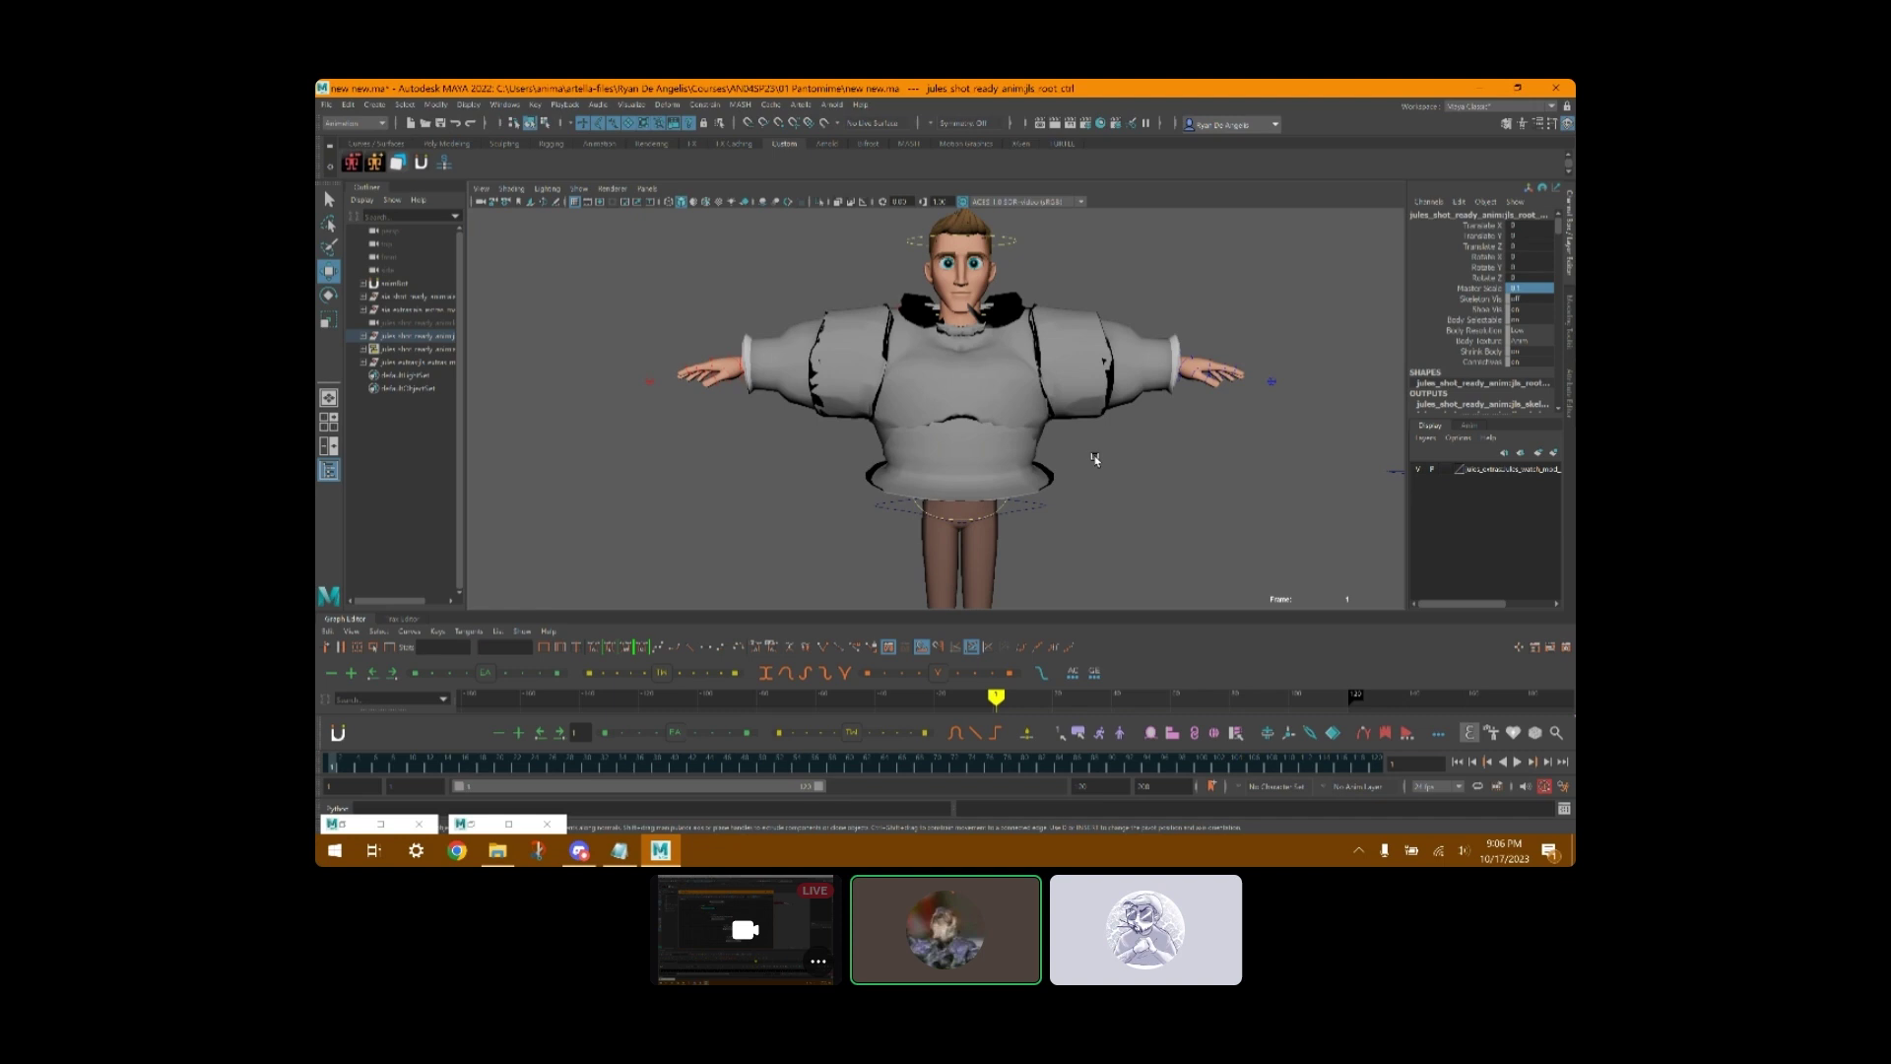
{"action": "scroll", "coordinate": [1096, 459], "scroll_direction": "down", "scroll_amount": 5}
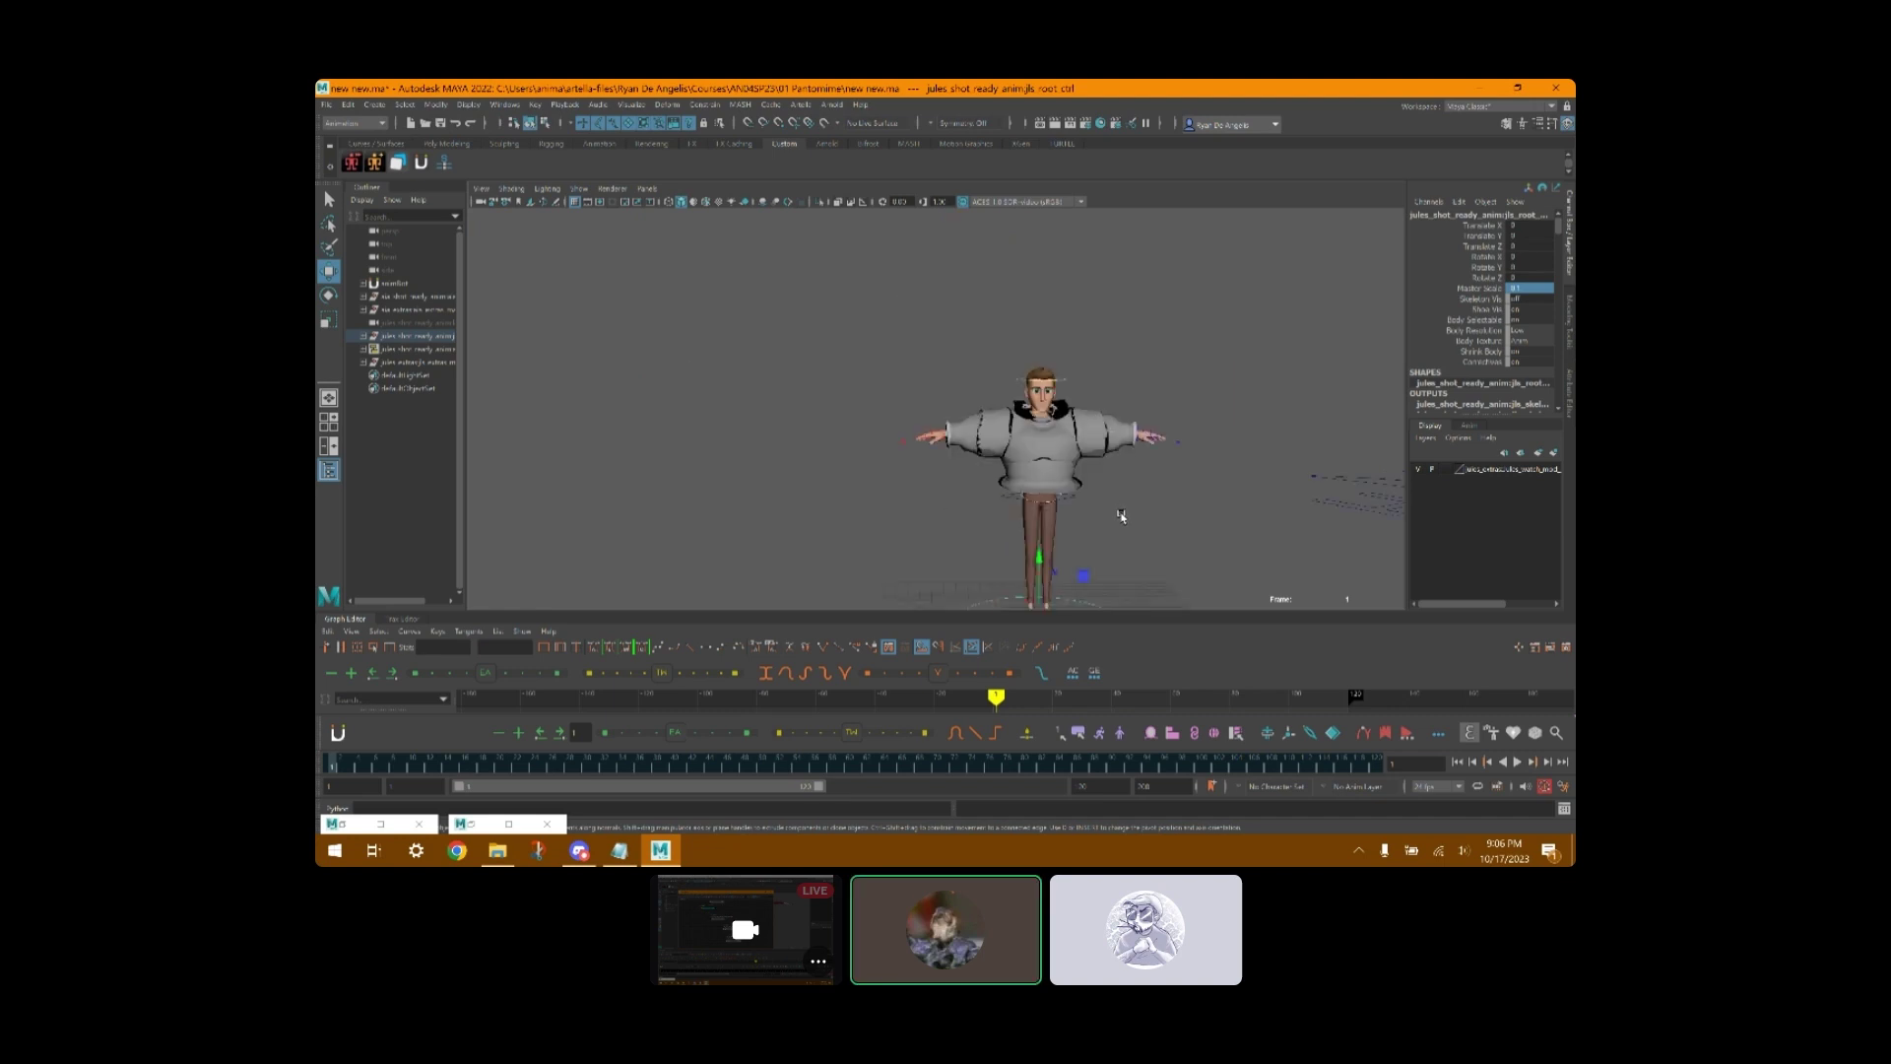
{"action": "middle_click_drag", "start_coordinate": [1123, 506], "coordinate": [1102, 469], "text": "alt"}
{"action": "left_click_drag", "start_coordinate": [1102, 469], "coordinate": [1099, 479], "text": "alt"}
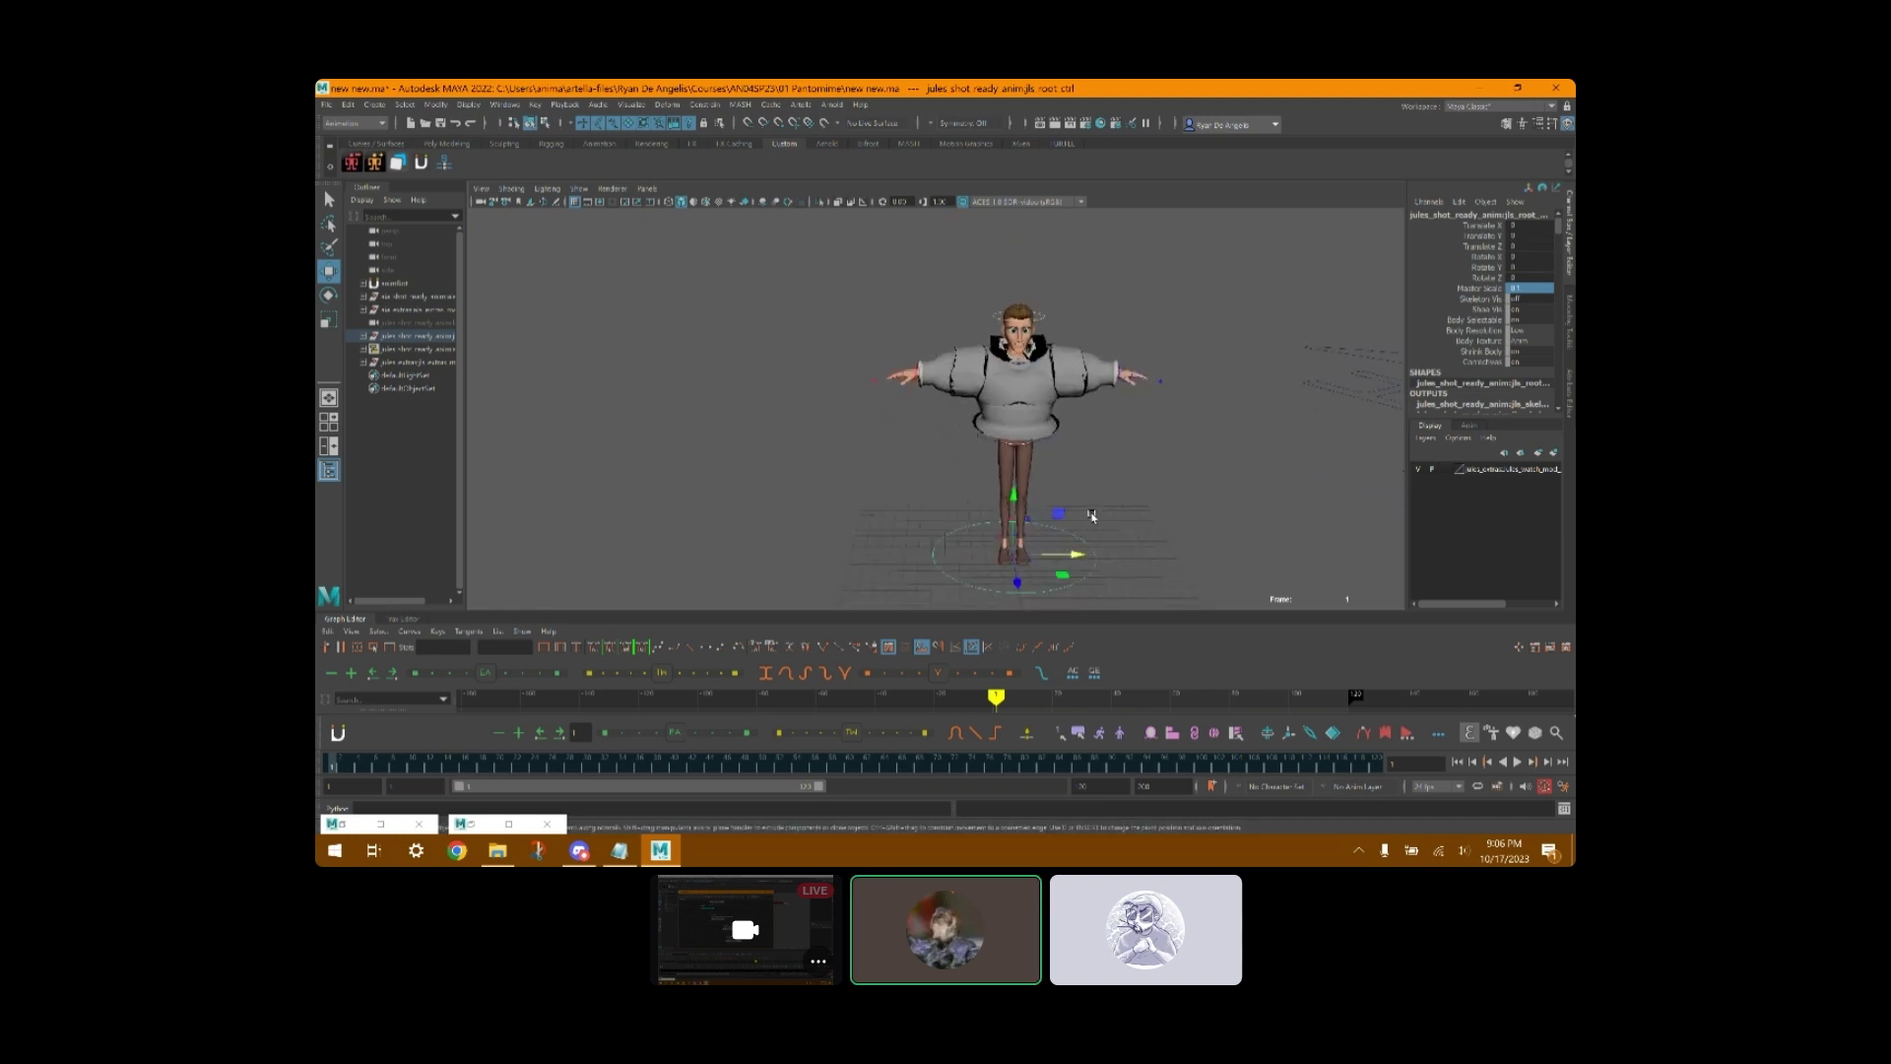
{"action": "left_click", "coordinate": [1532, 288]}
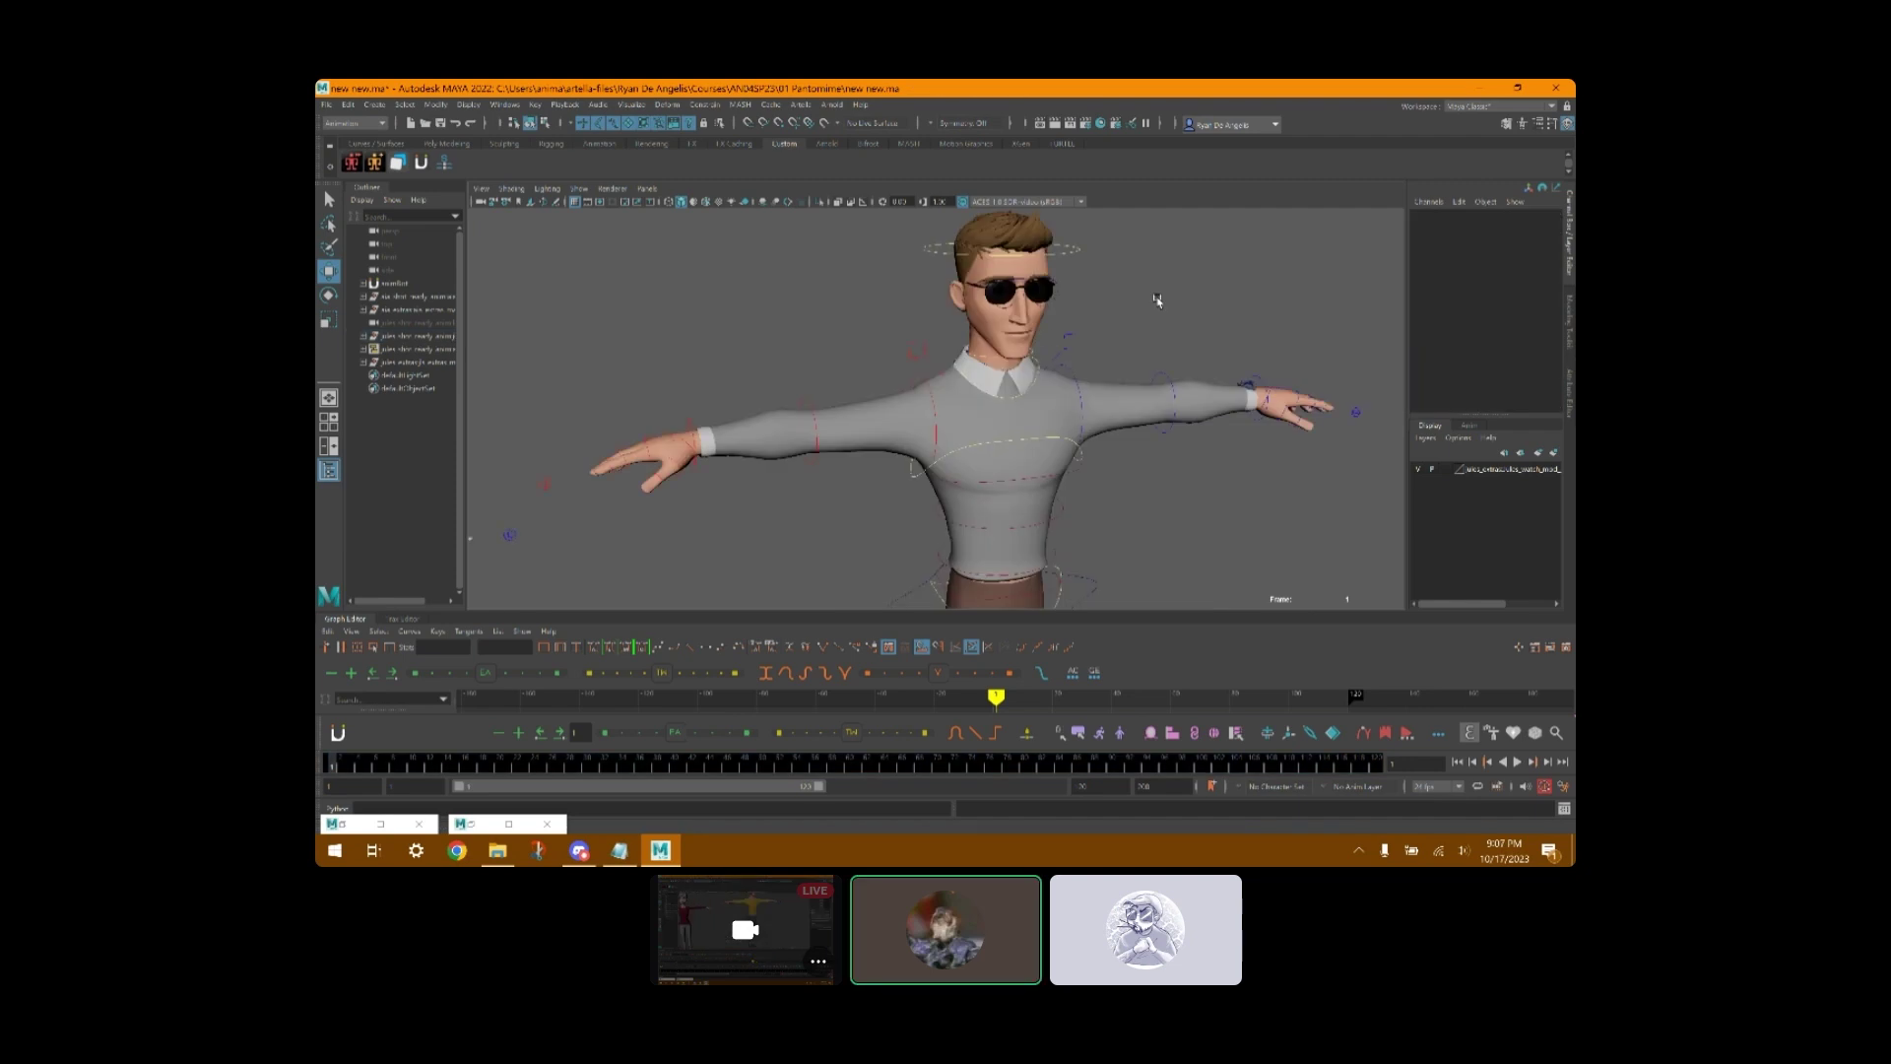
- Bring both characters into view and open the Hypershade, placing its window so that Aia stays visible
{"action": "scroll", "coordinate": [1149, 330], "scroll_direction": "down", "scroll_amount": 7}
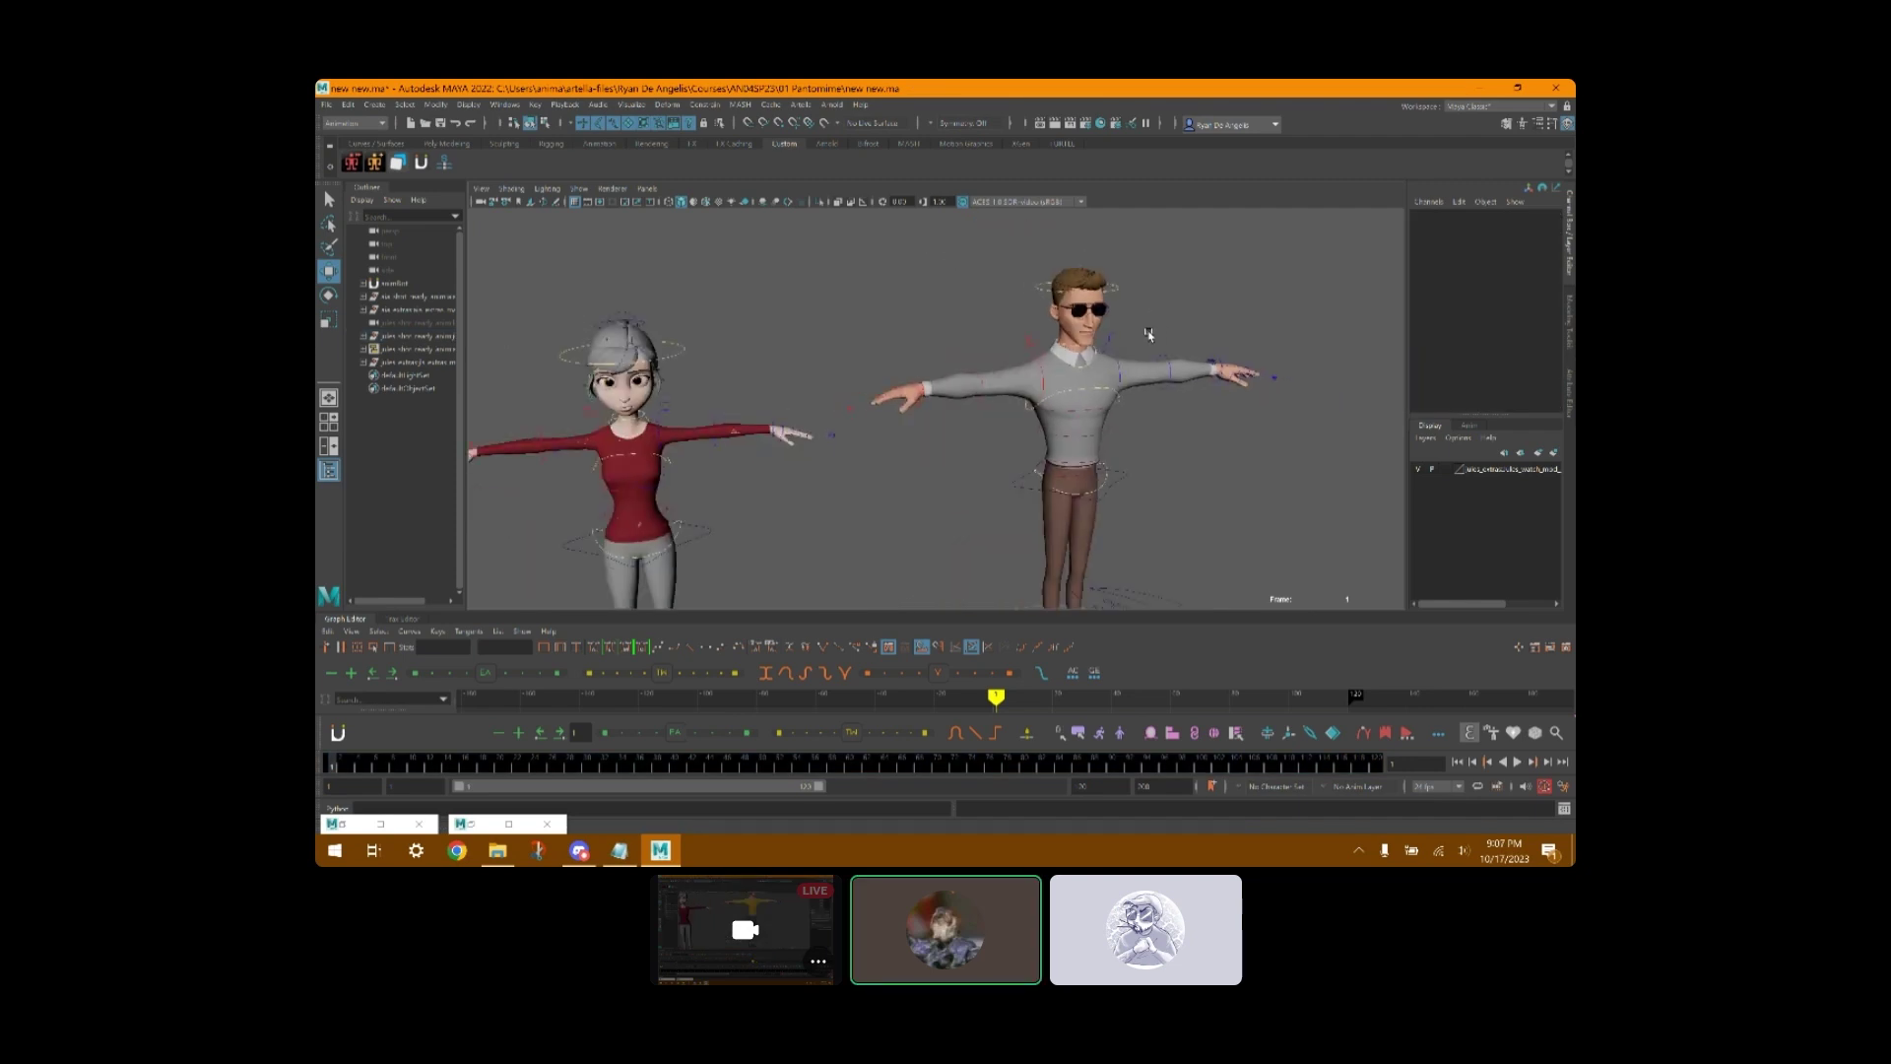
{"action": "left_click_drag", "start_coordinate": [1148, 333], "coordinate": [1061, 350], "text": "alt"}
{"action": "scroll", "coordinate": [1060, 349], "scroll_direction": "up", "scroll_amount": 4}
{"action": "middle_click_drag", "start_coordinate": [1060, 350], "coordinate": [1187, 341], "text": "alt"}
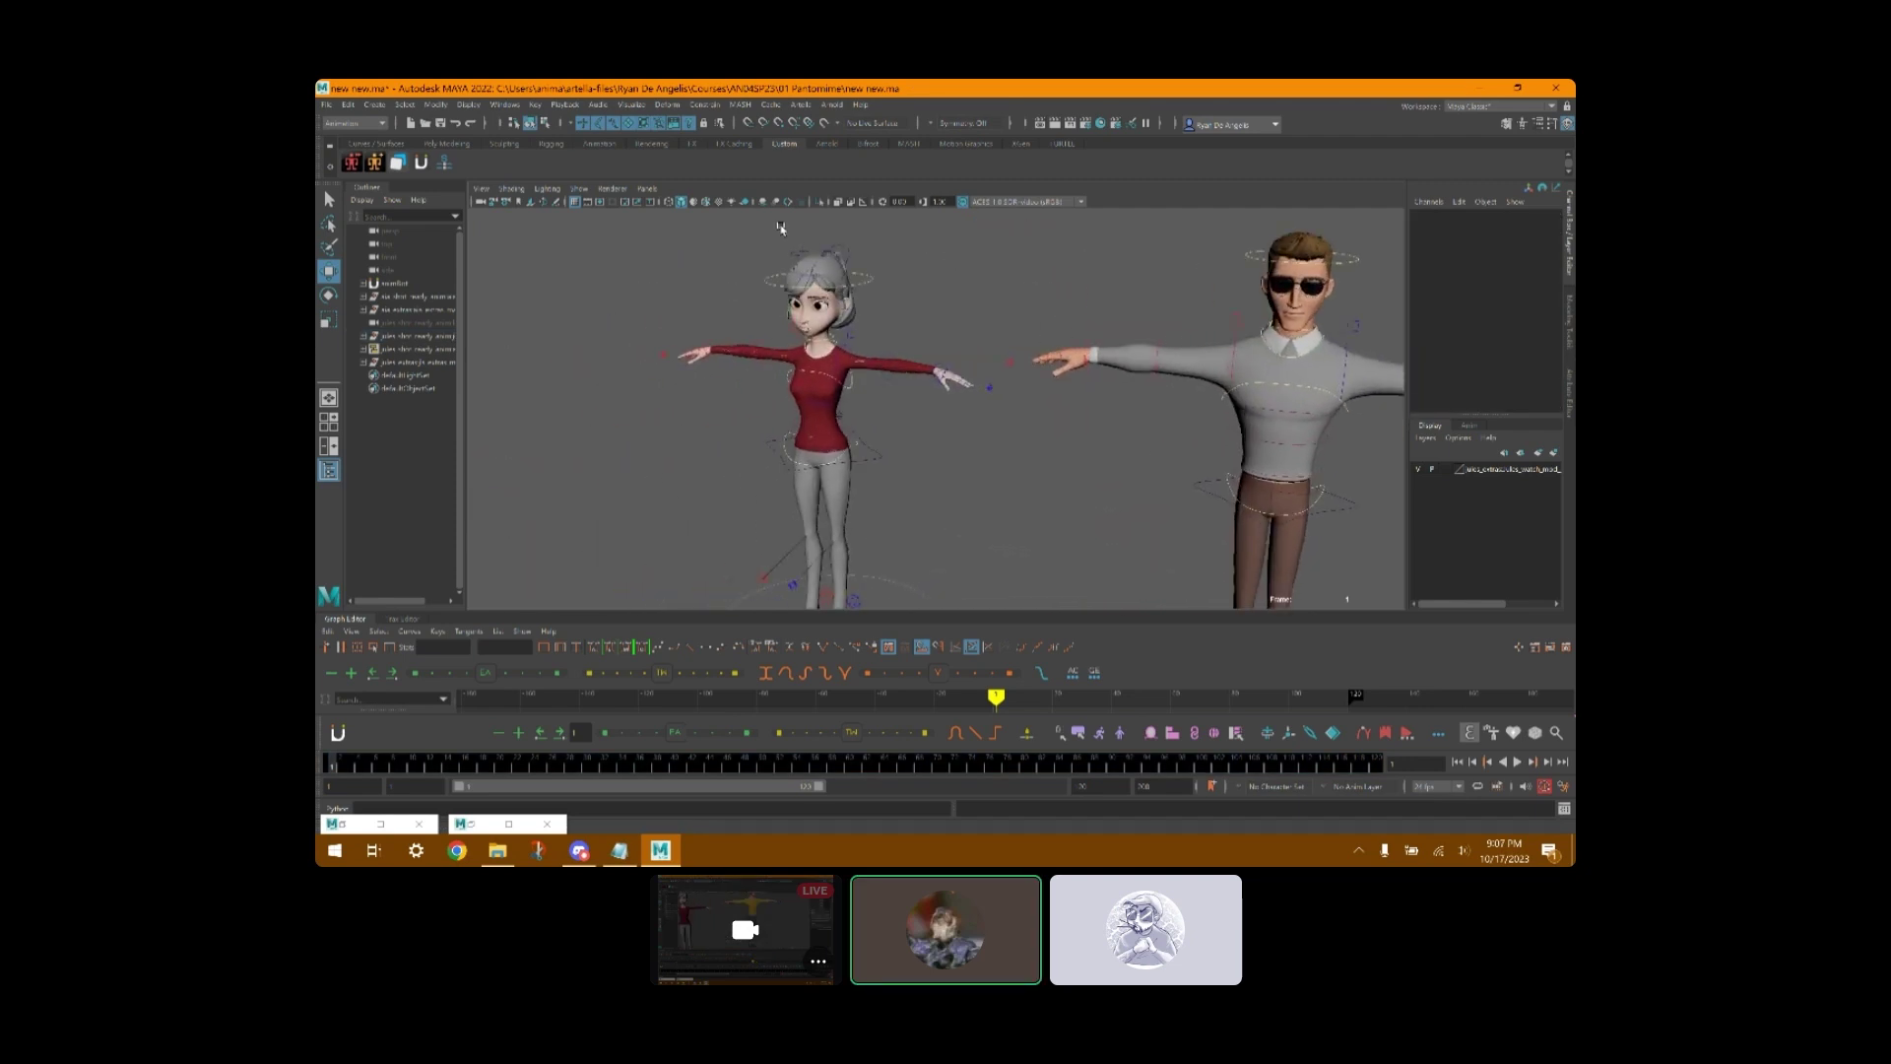
{"action": "left_click", "coordinate": [597, 104]}
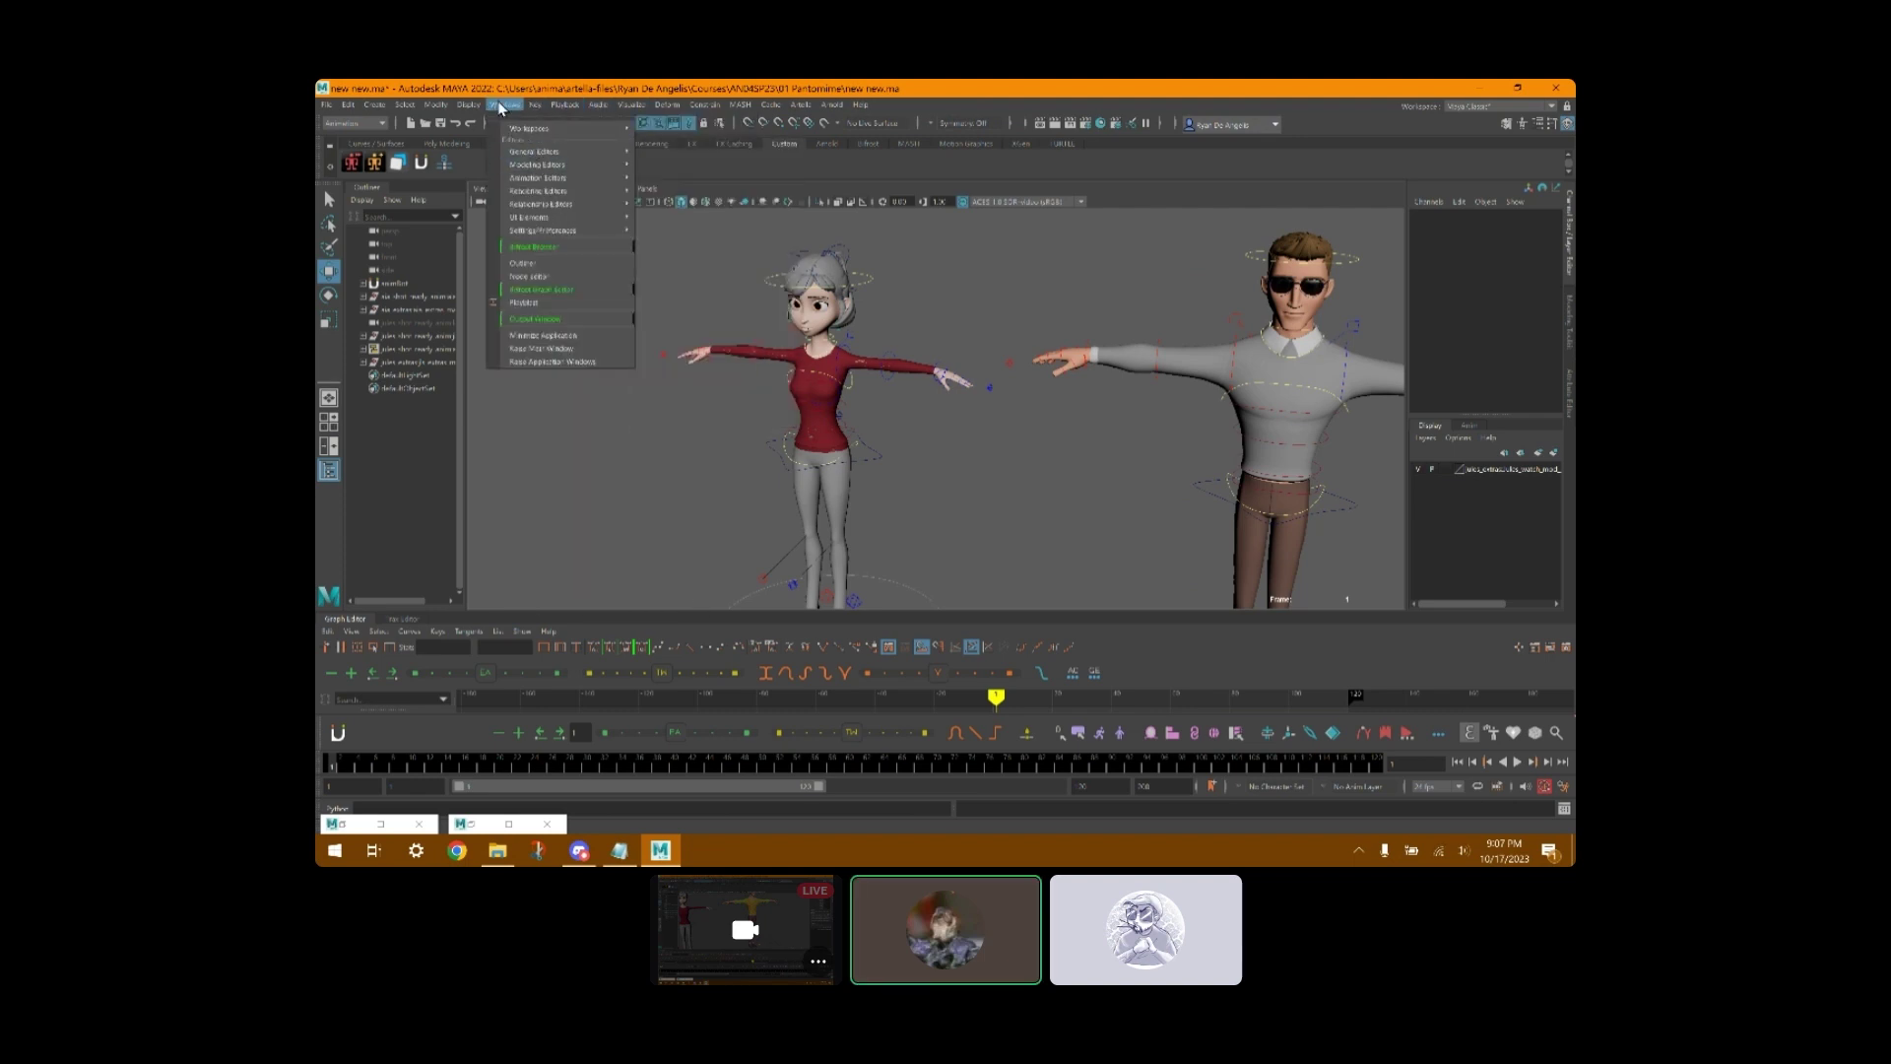
{"action": "mouse_move", "coordinate": [546, 190]}
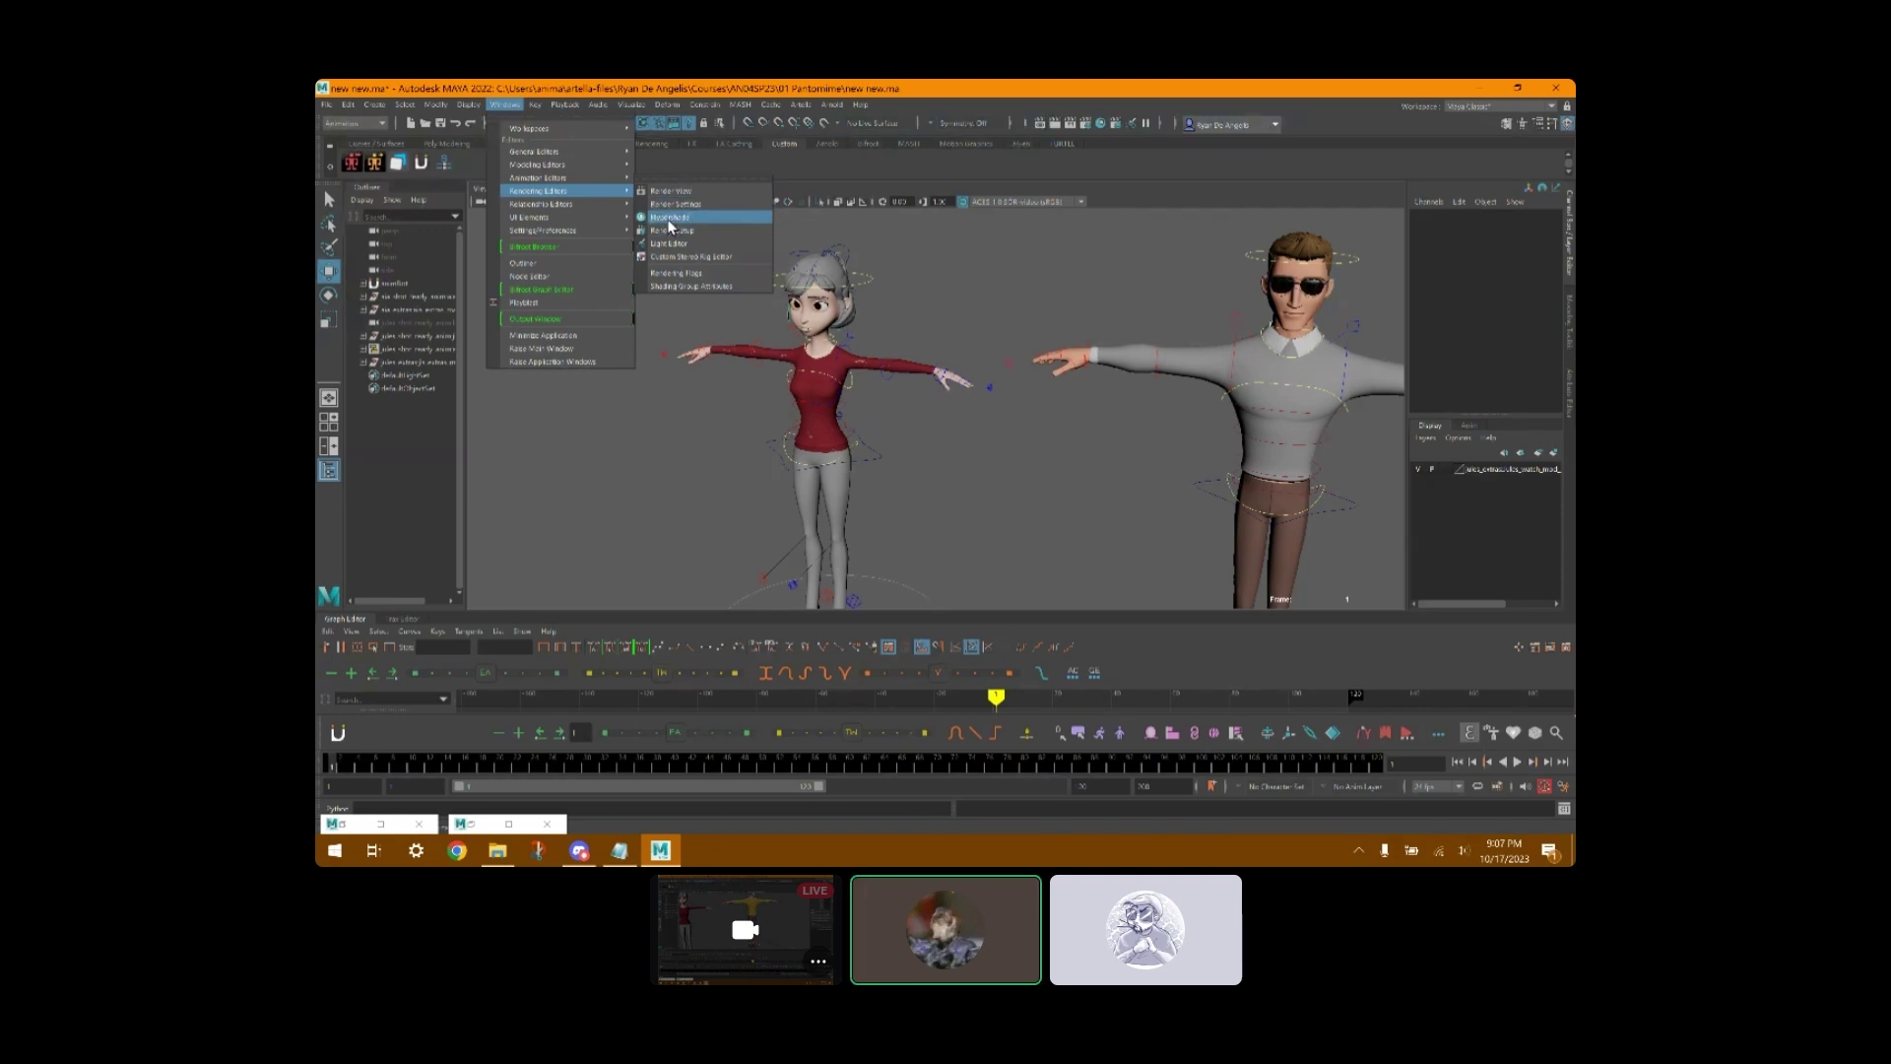
{"action": "left_click", "coordinate": [669, 221]}
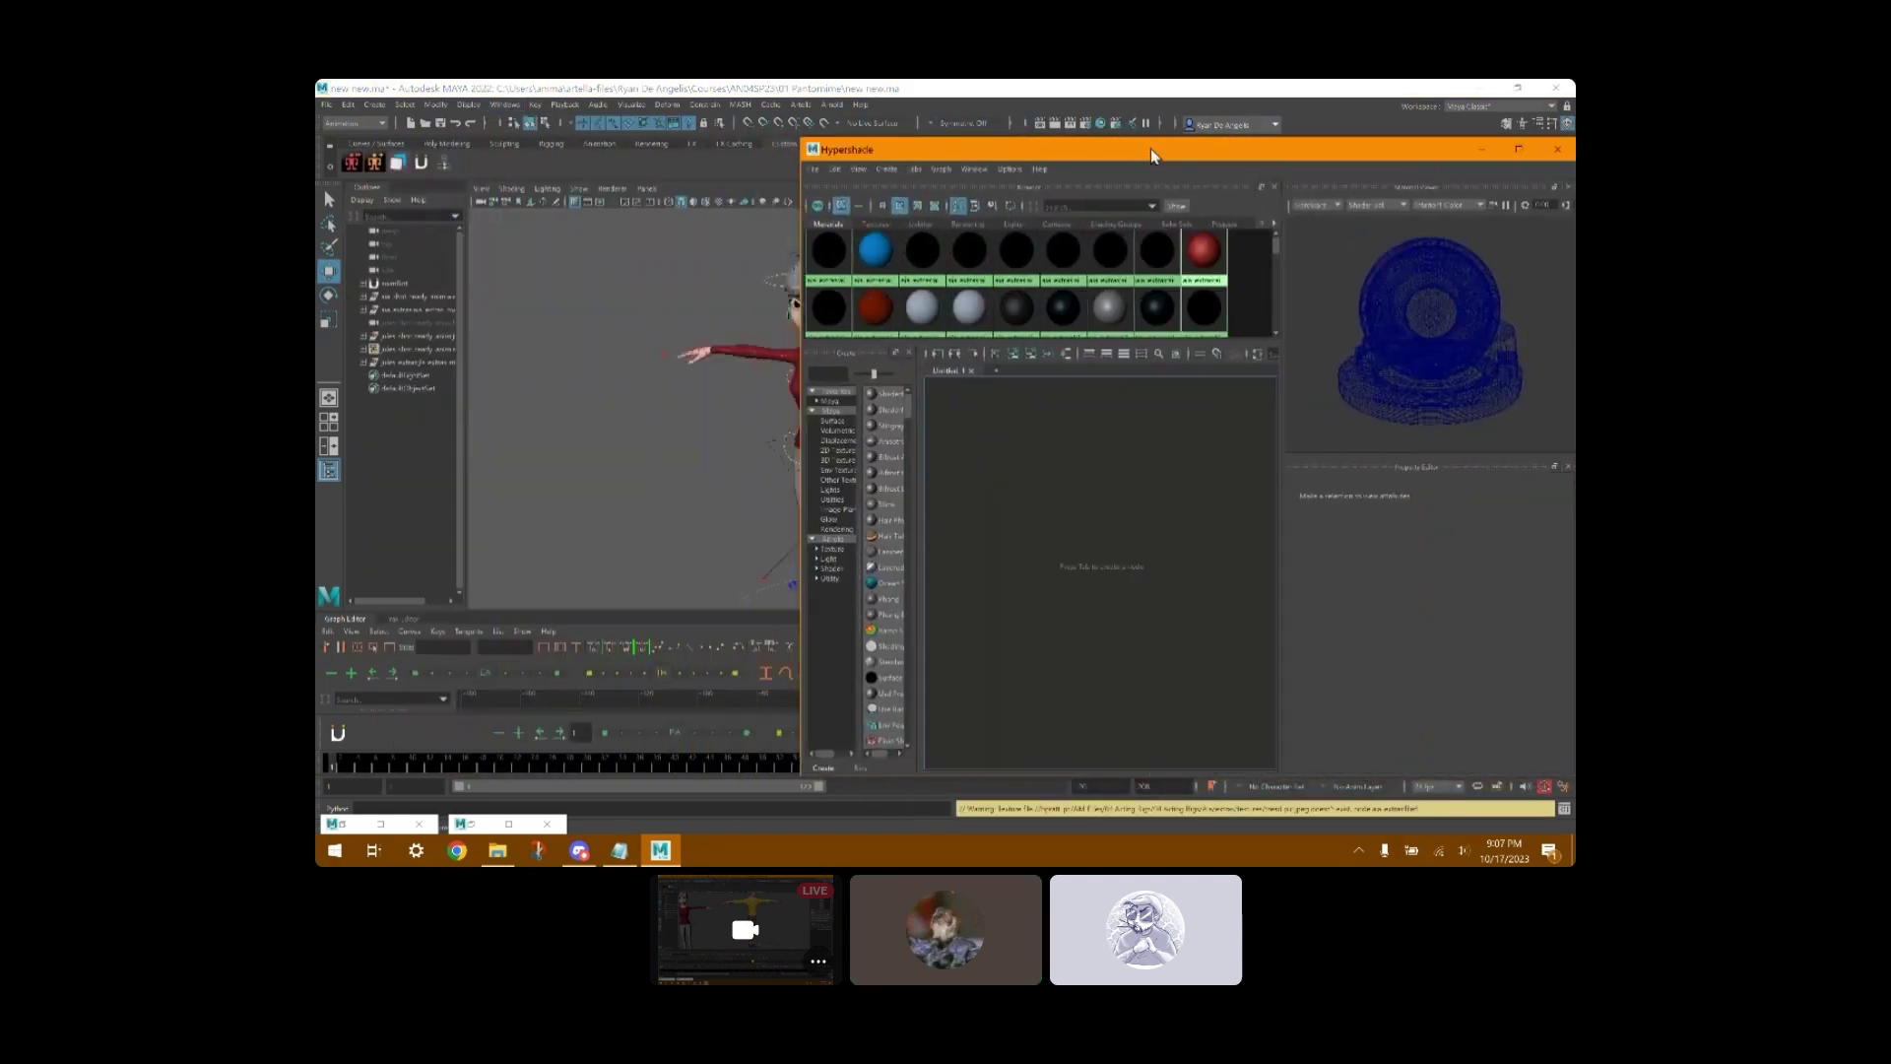
{"action": "left_click_drag", "start_coordinate": [1151, 150], "coordinate": [1243, 168]}
- Find the lambert21 material of Aia's top in the Hypershade and change its color to dark teal
{"action": "left_click", "coordinate": [1295, 268]}
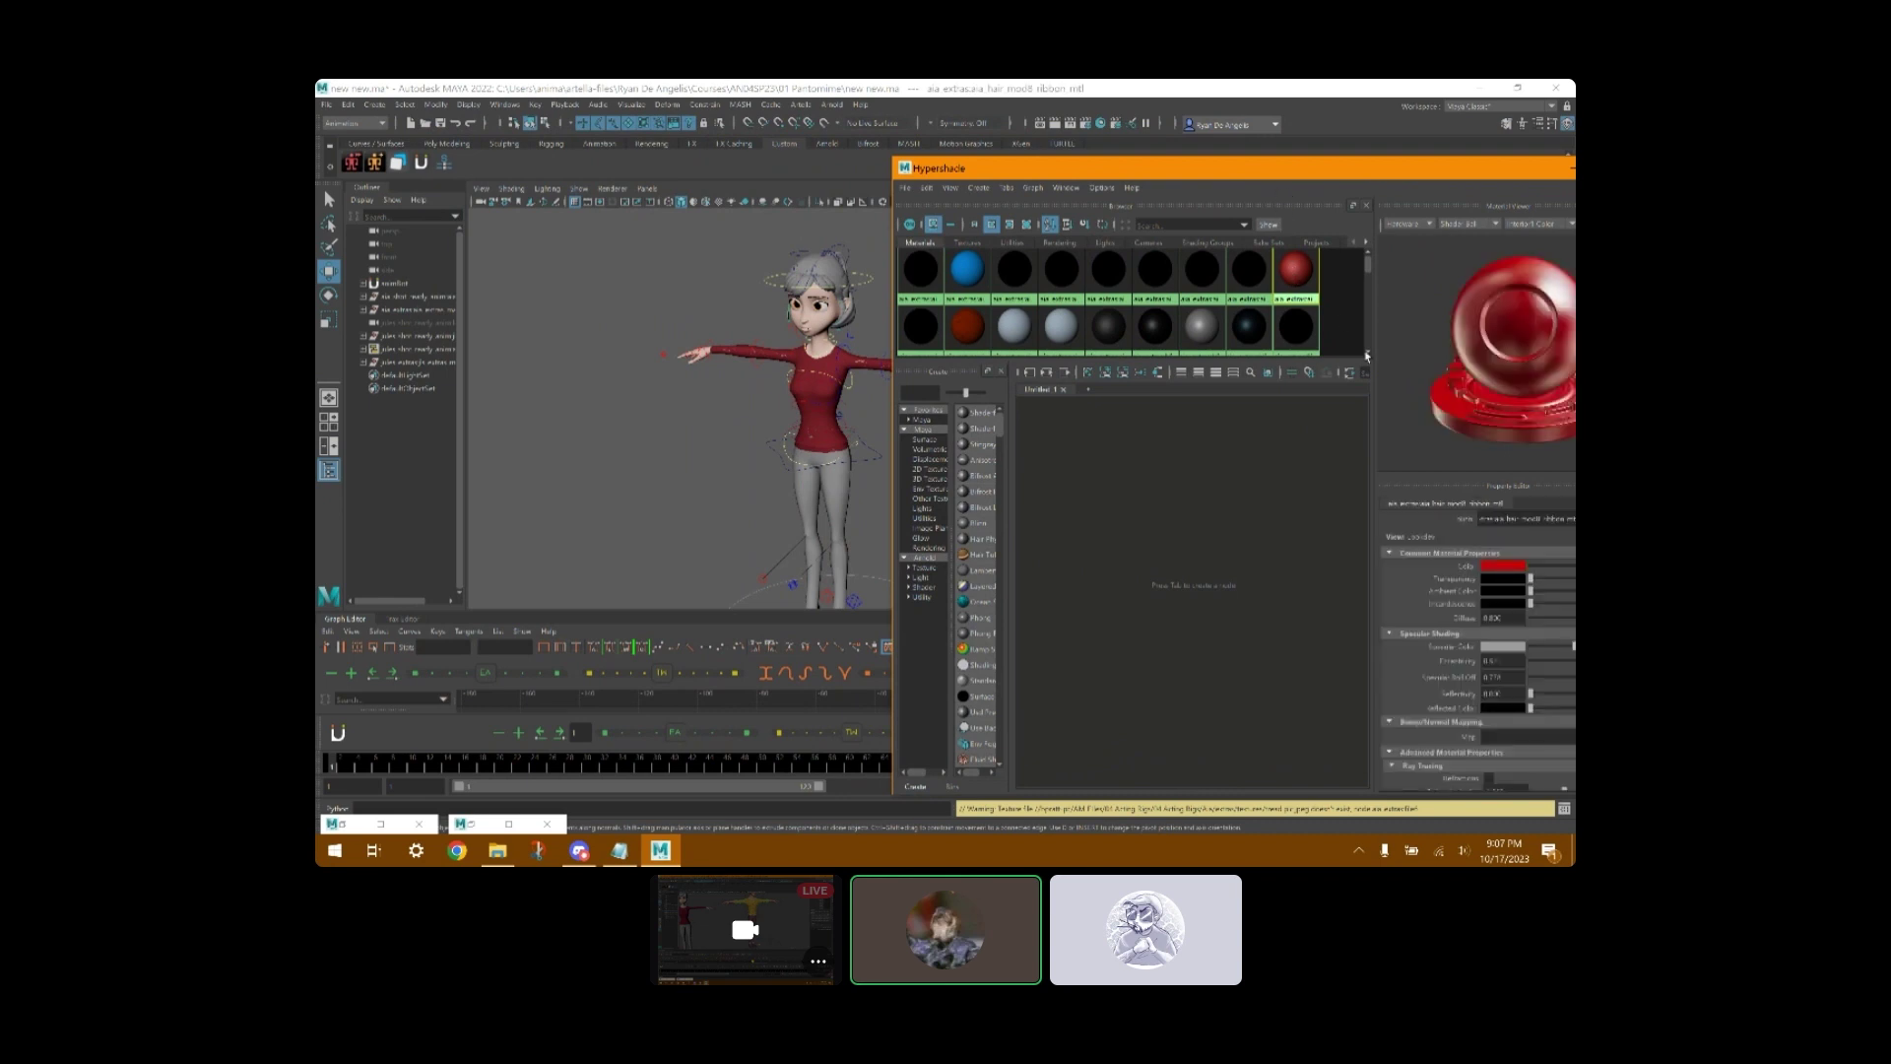
{"action": "scroll", "coordinate": [1207, 271], "scroll_direction": "down", "scroll_amount": 4}
{"action": "left_click", "coordinate": [1202, 268]}
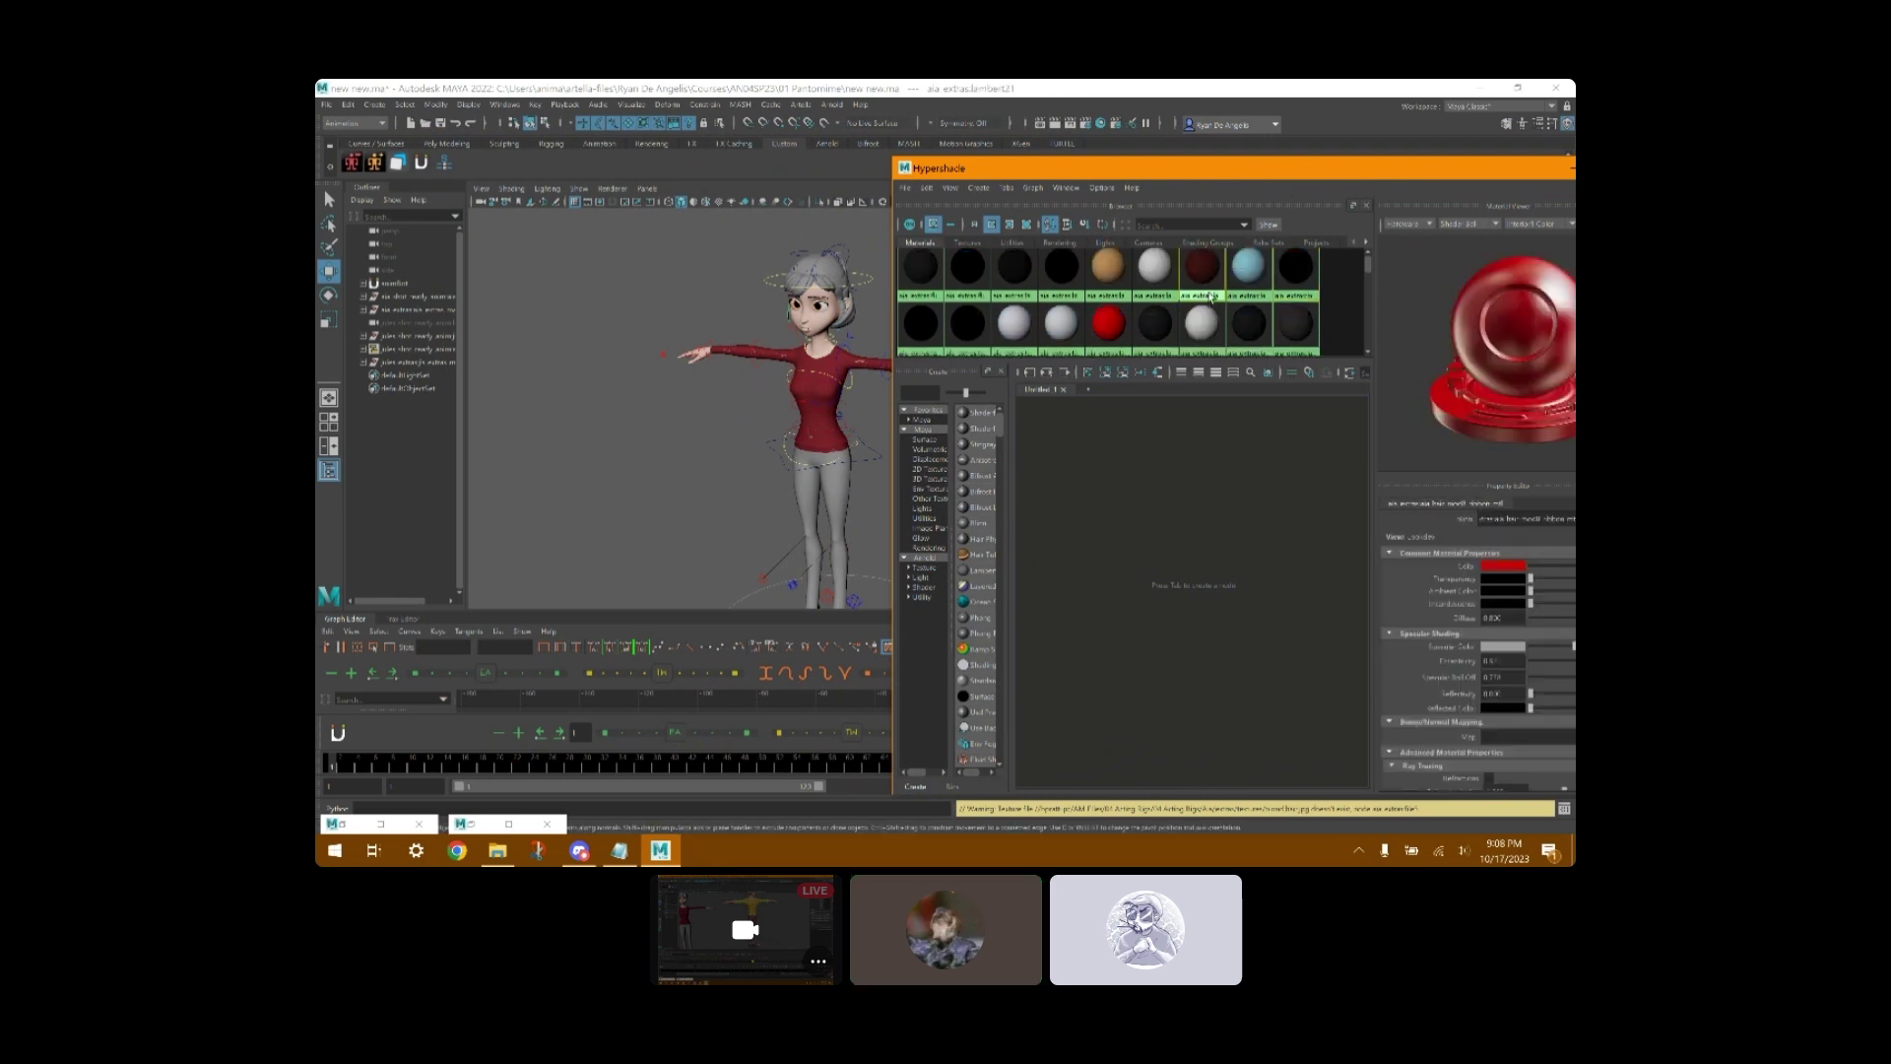
{"action": "left_click", "coordinate": [1502, 566]}
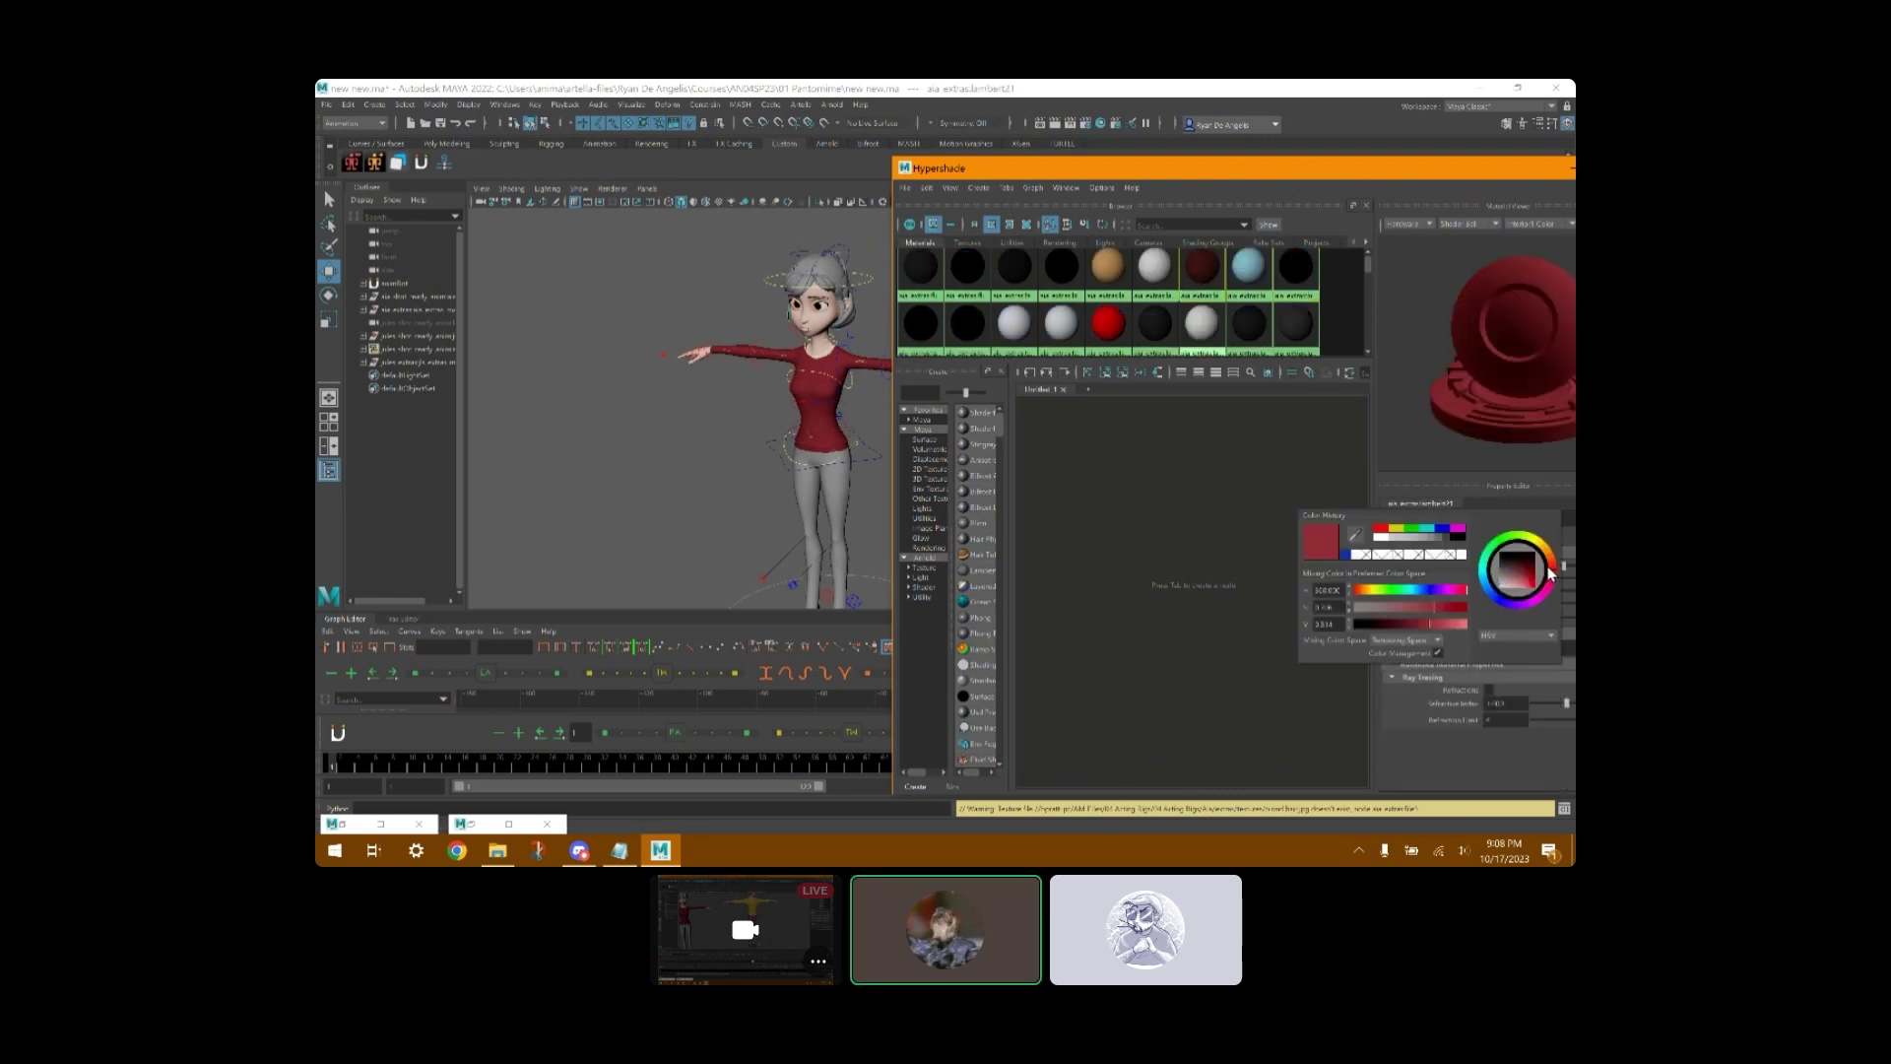
{"action": "left_click_drag", "start_coordinate": [1550, 572], "coordinate": [1483, 577]}
- Look through the remaining materials in the Hypershade, and minimize its window
{"action": "scroll", "coordinate": [1156, 298], "scroll_direction": "down", "scroll_amount": 5}
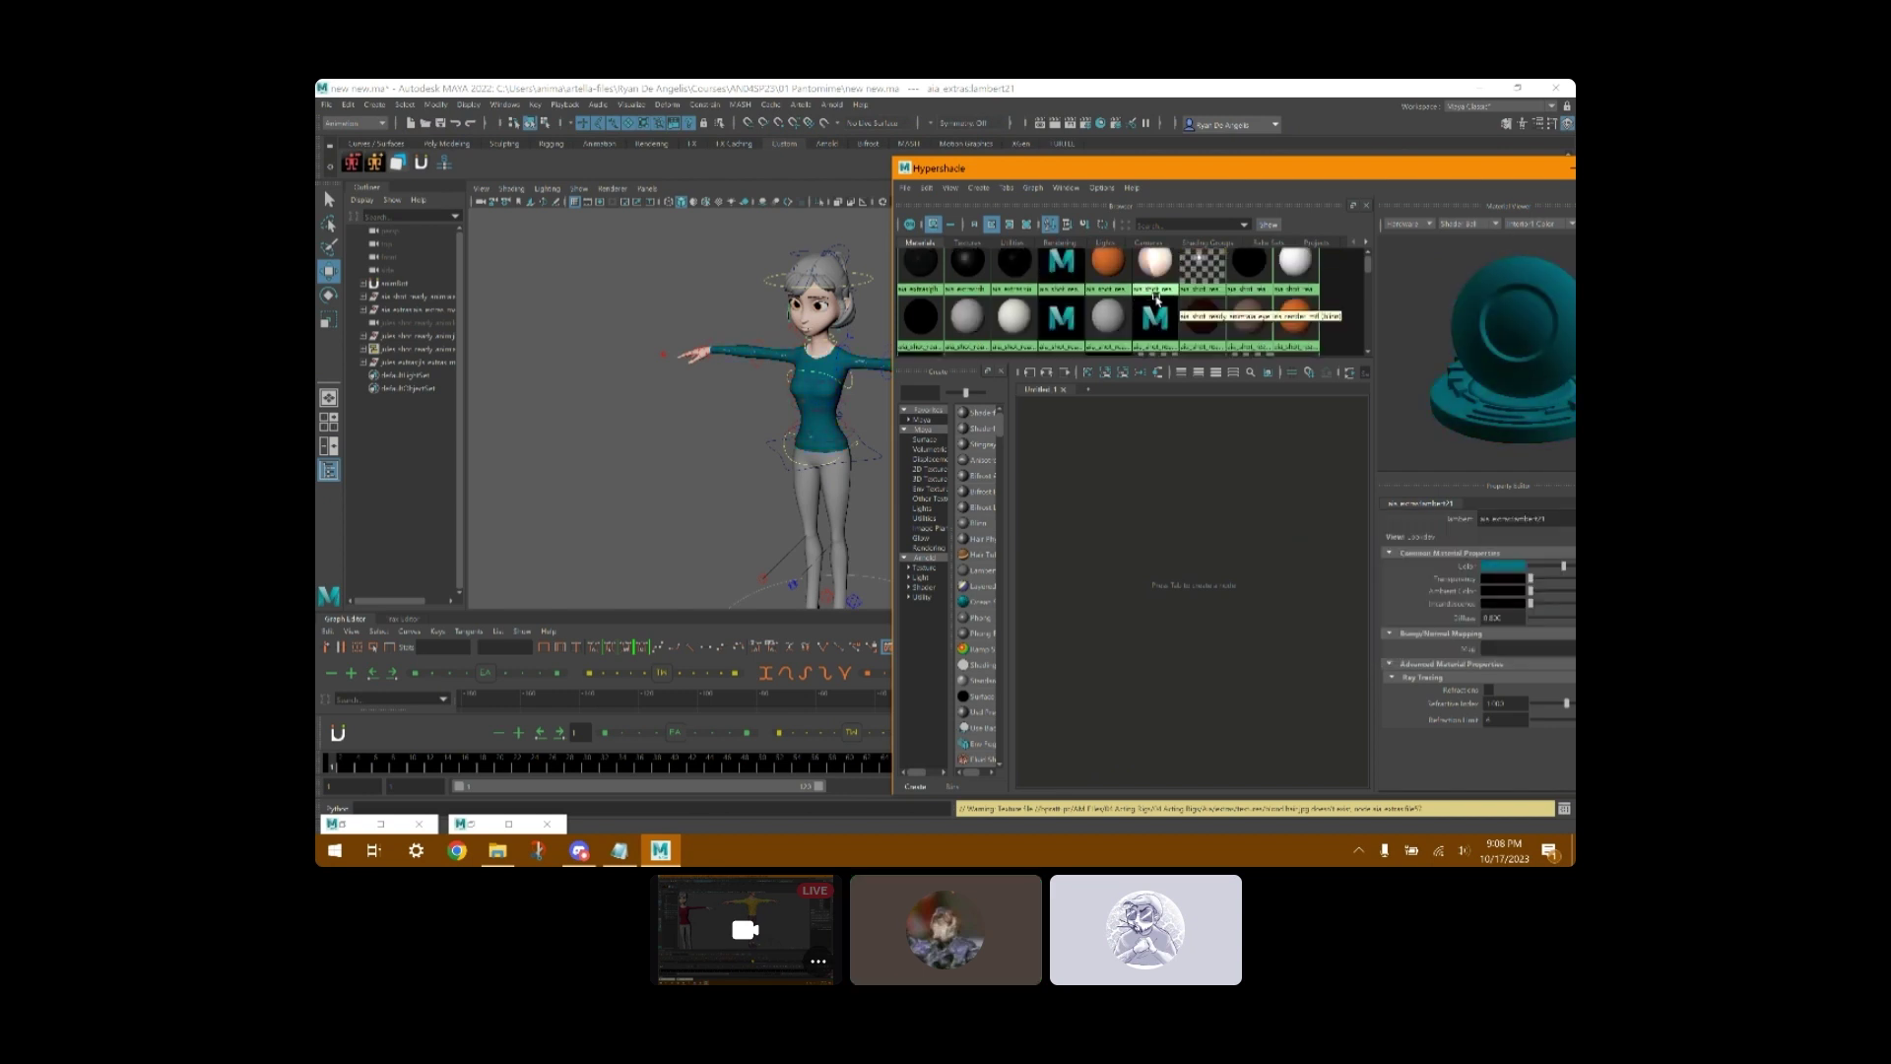
{"action": "scroll", "coordinate": [1157, 298], "scroll_direction": "down", "scroll_amount": 2}
{"action": "left_click_drag", "start_coordinate": [1182, 169], "coordinate": [672, 149]}
{"action": "left_click", "coordinate": [1064, 149]}
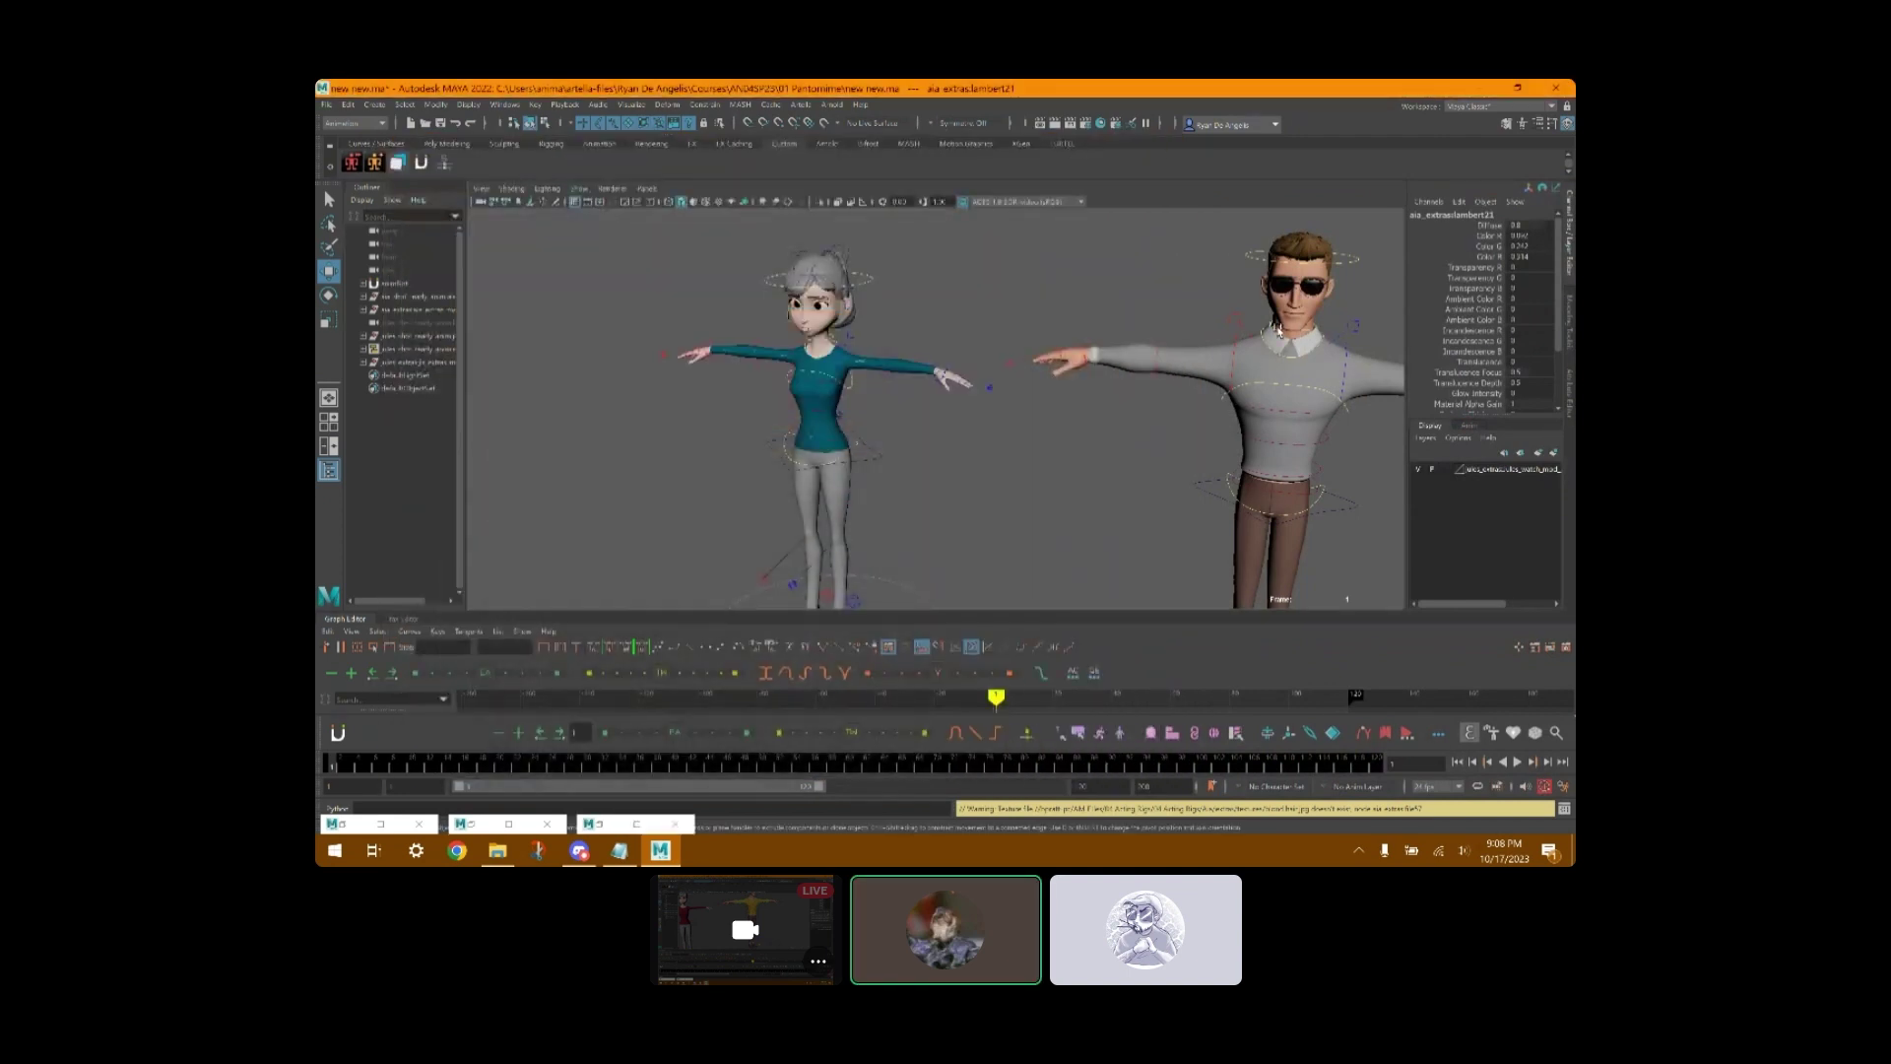
- Change the color of the cuff and collar material on Jules's dress shirt to purple in the Attribute Editor
{"action": "left_click", "coordinate": [1288, 377]}
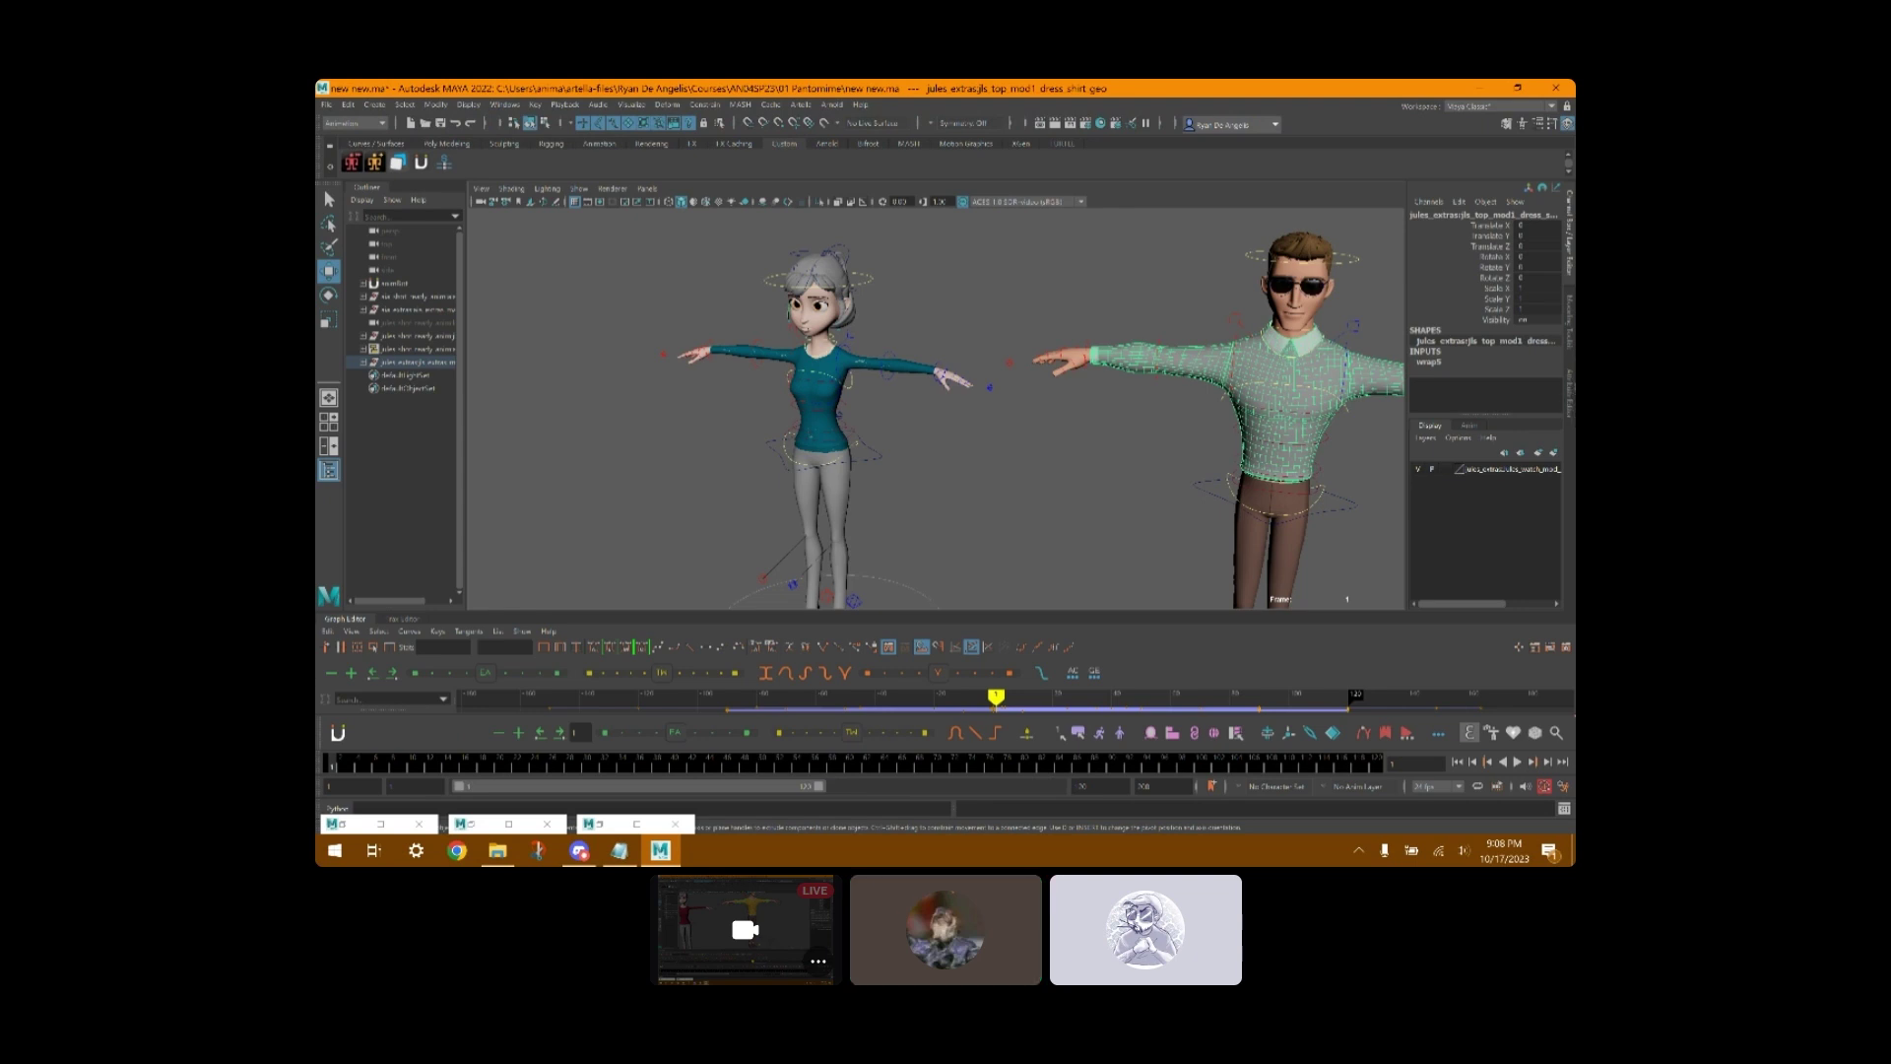
{"action": "left_click", "coordinate": [1573, 414]}
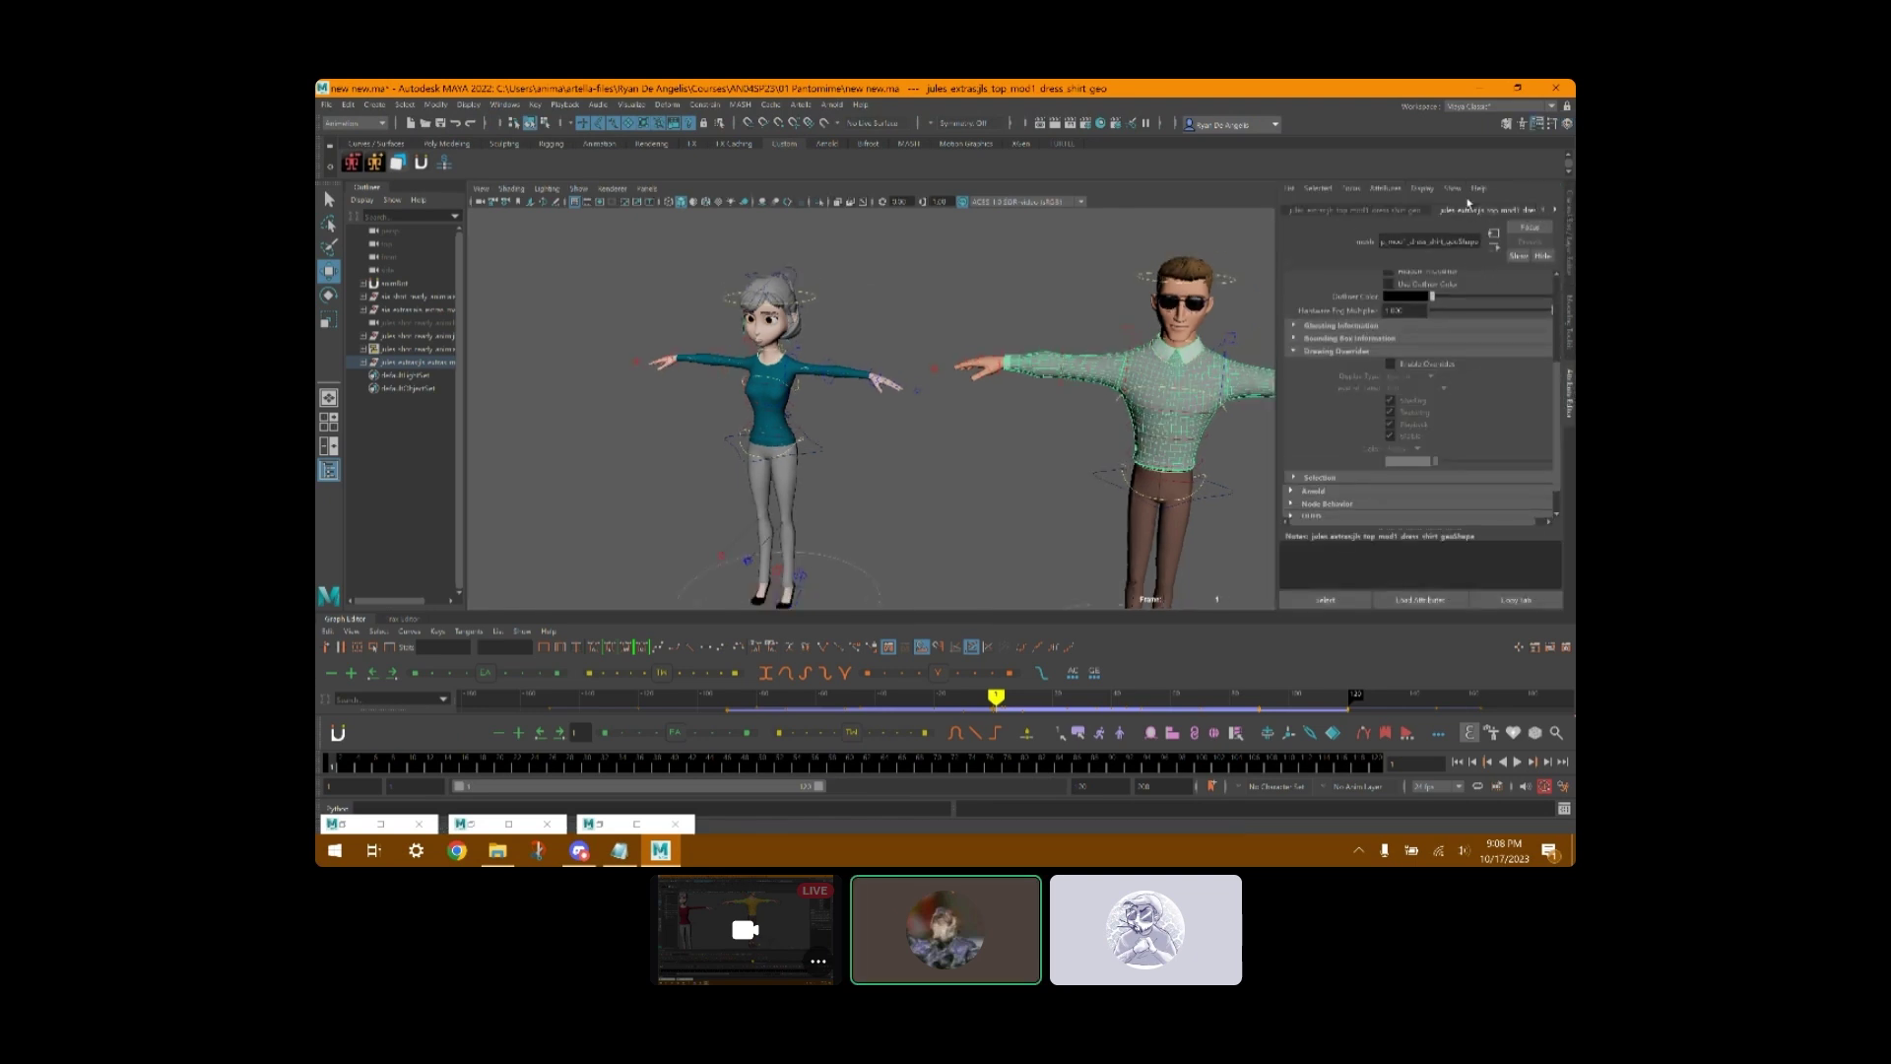
{"action": "left_click", "coordinate": [1555, 211]}
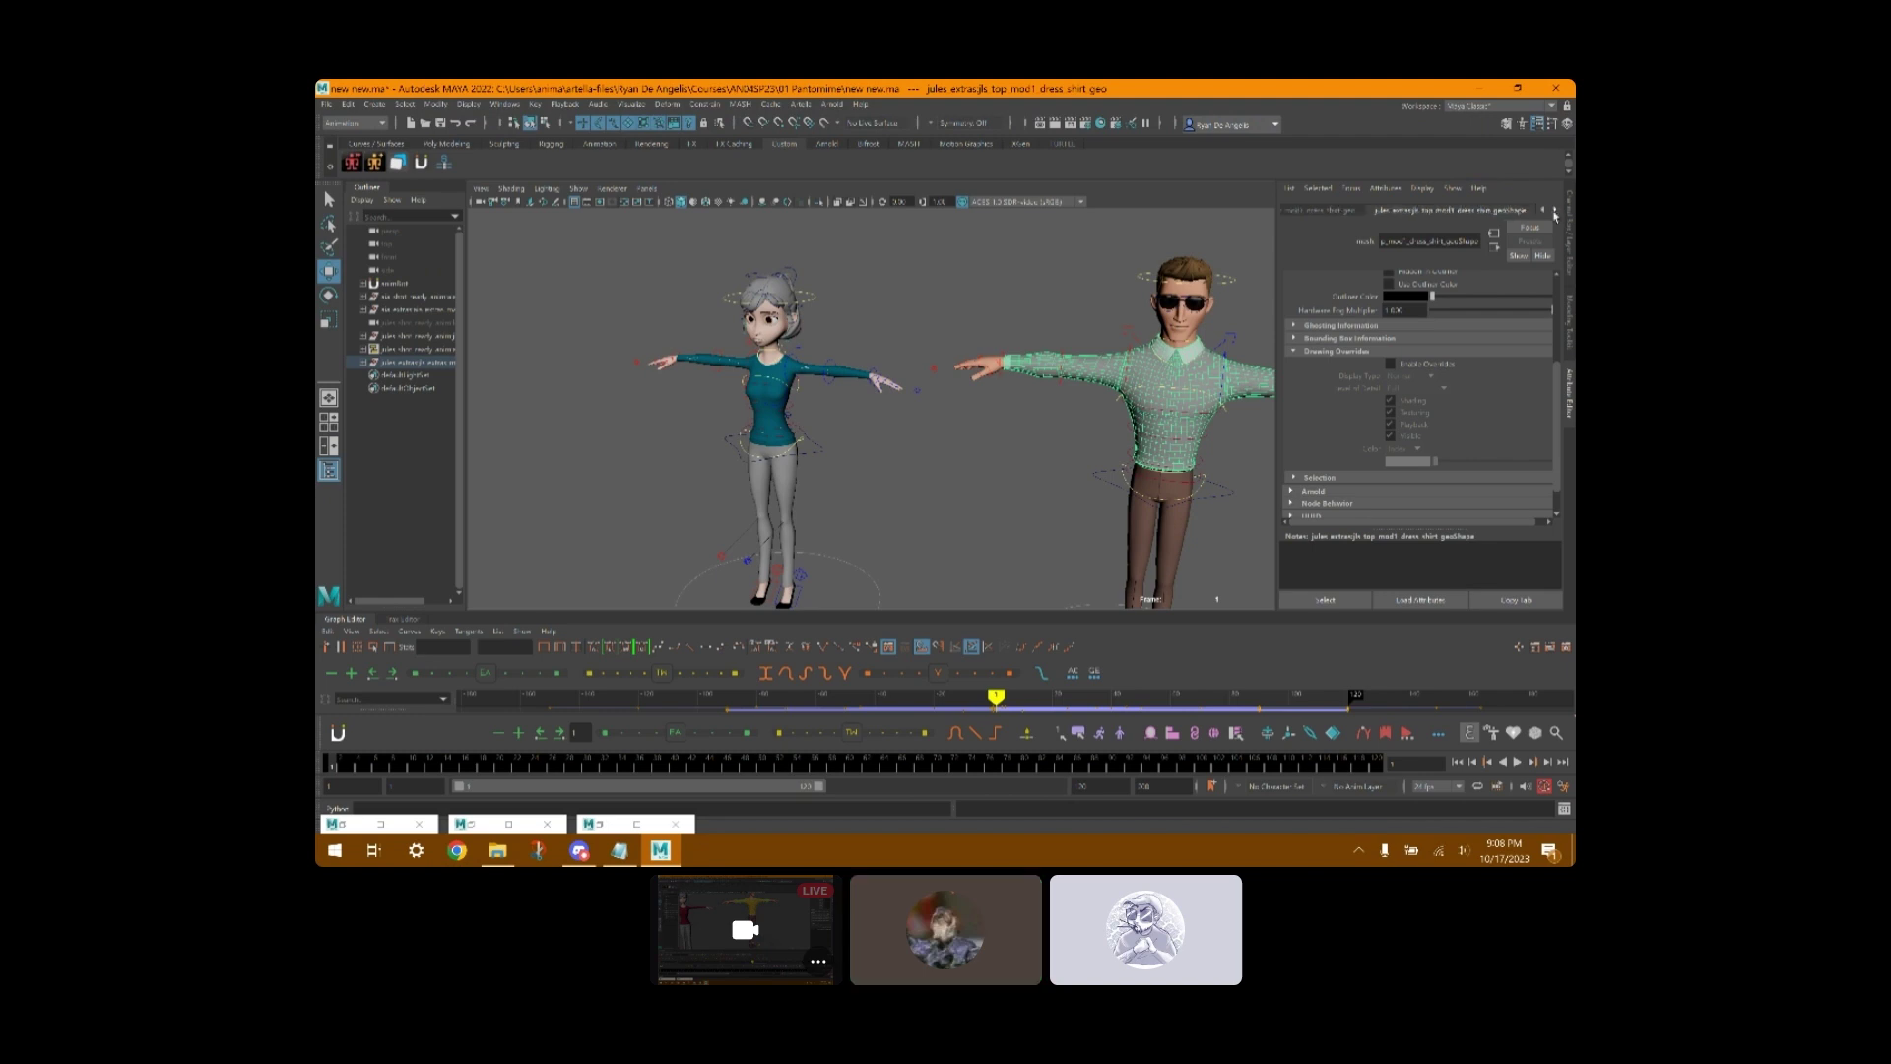
{"action": "left_click", "coordinate": [1555, 210]}
{"action": "left_click", "coordinate": [1555, 211]}
{"action": "left_click", "coordinate": [1555, 211]}
{"action": "left_click", "coordinate": [1555, 212]}
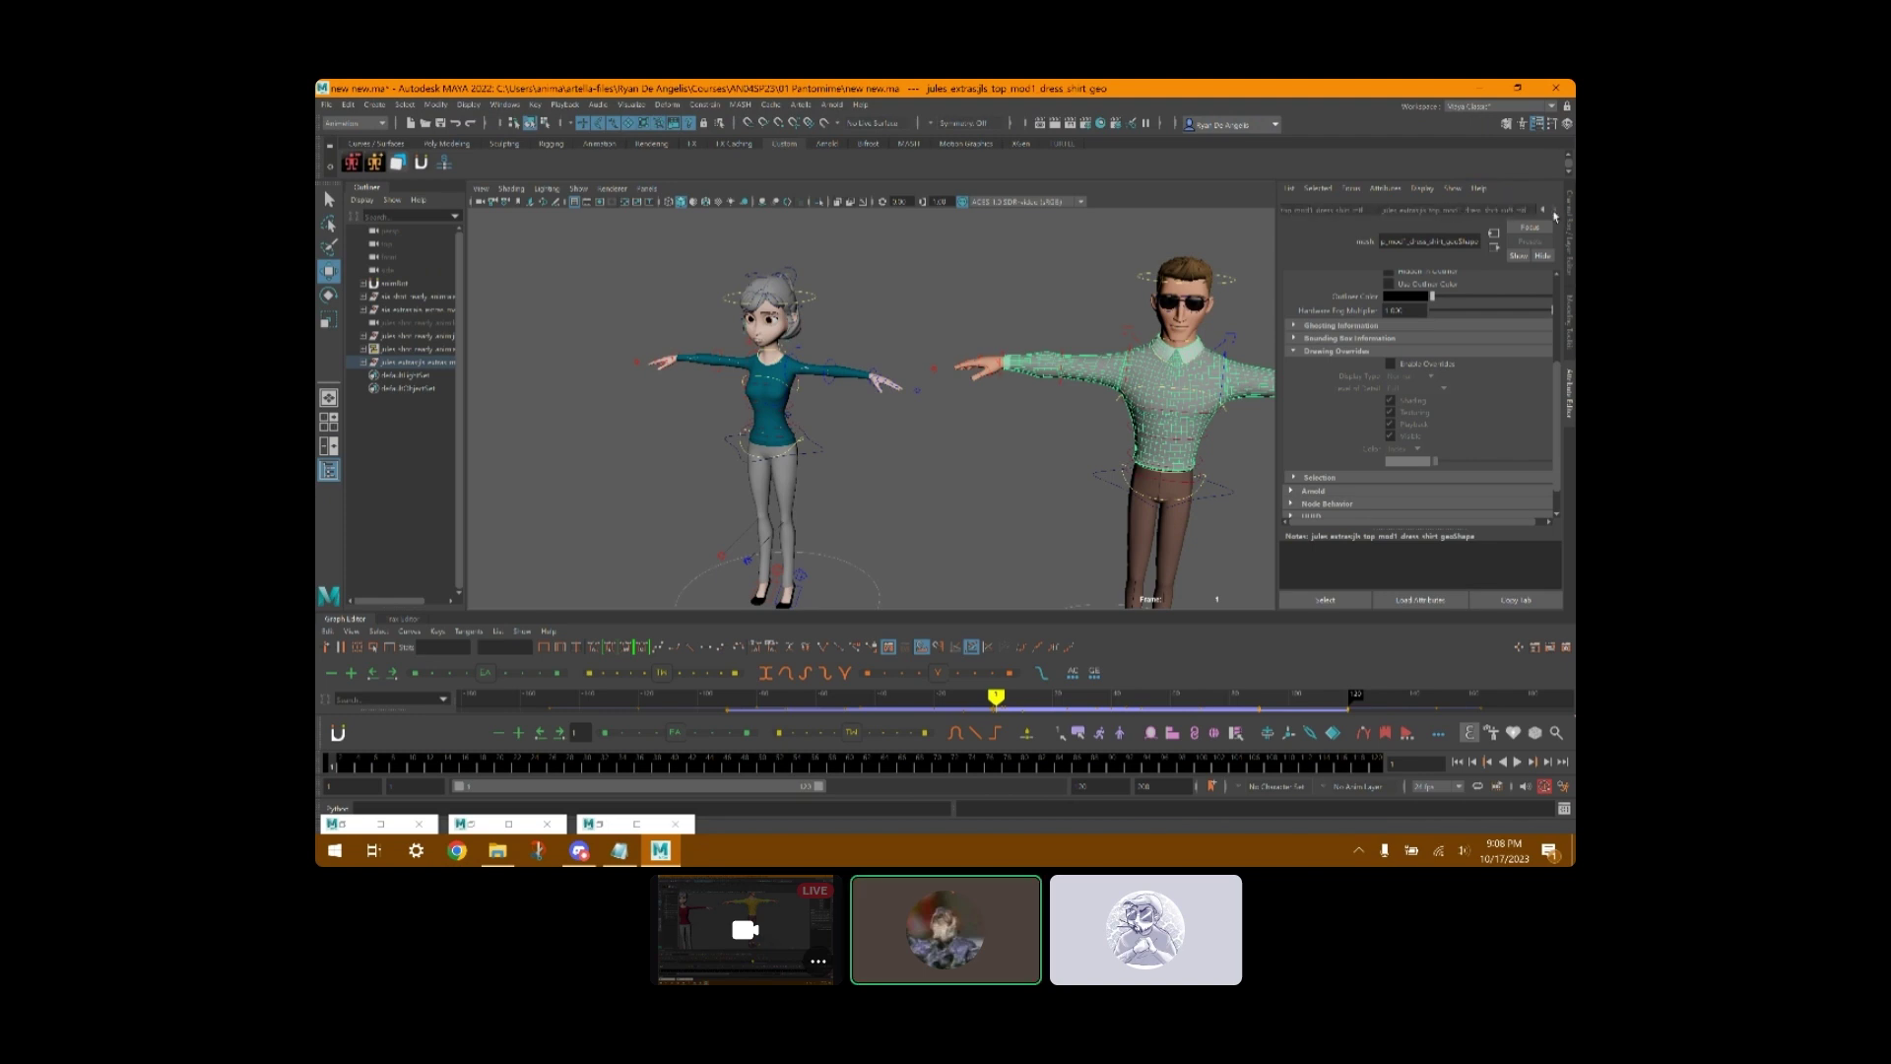
{"action": "left_click", "coordinate": [1509, 212]}
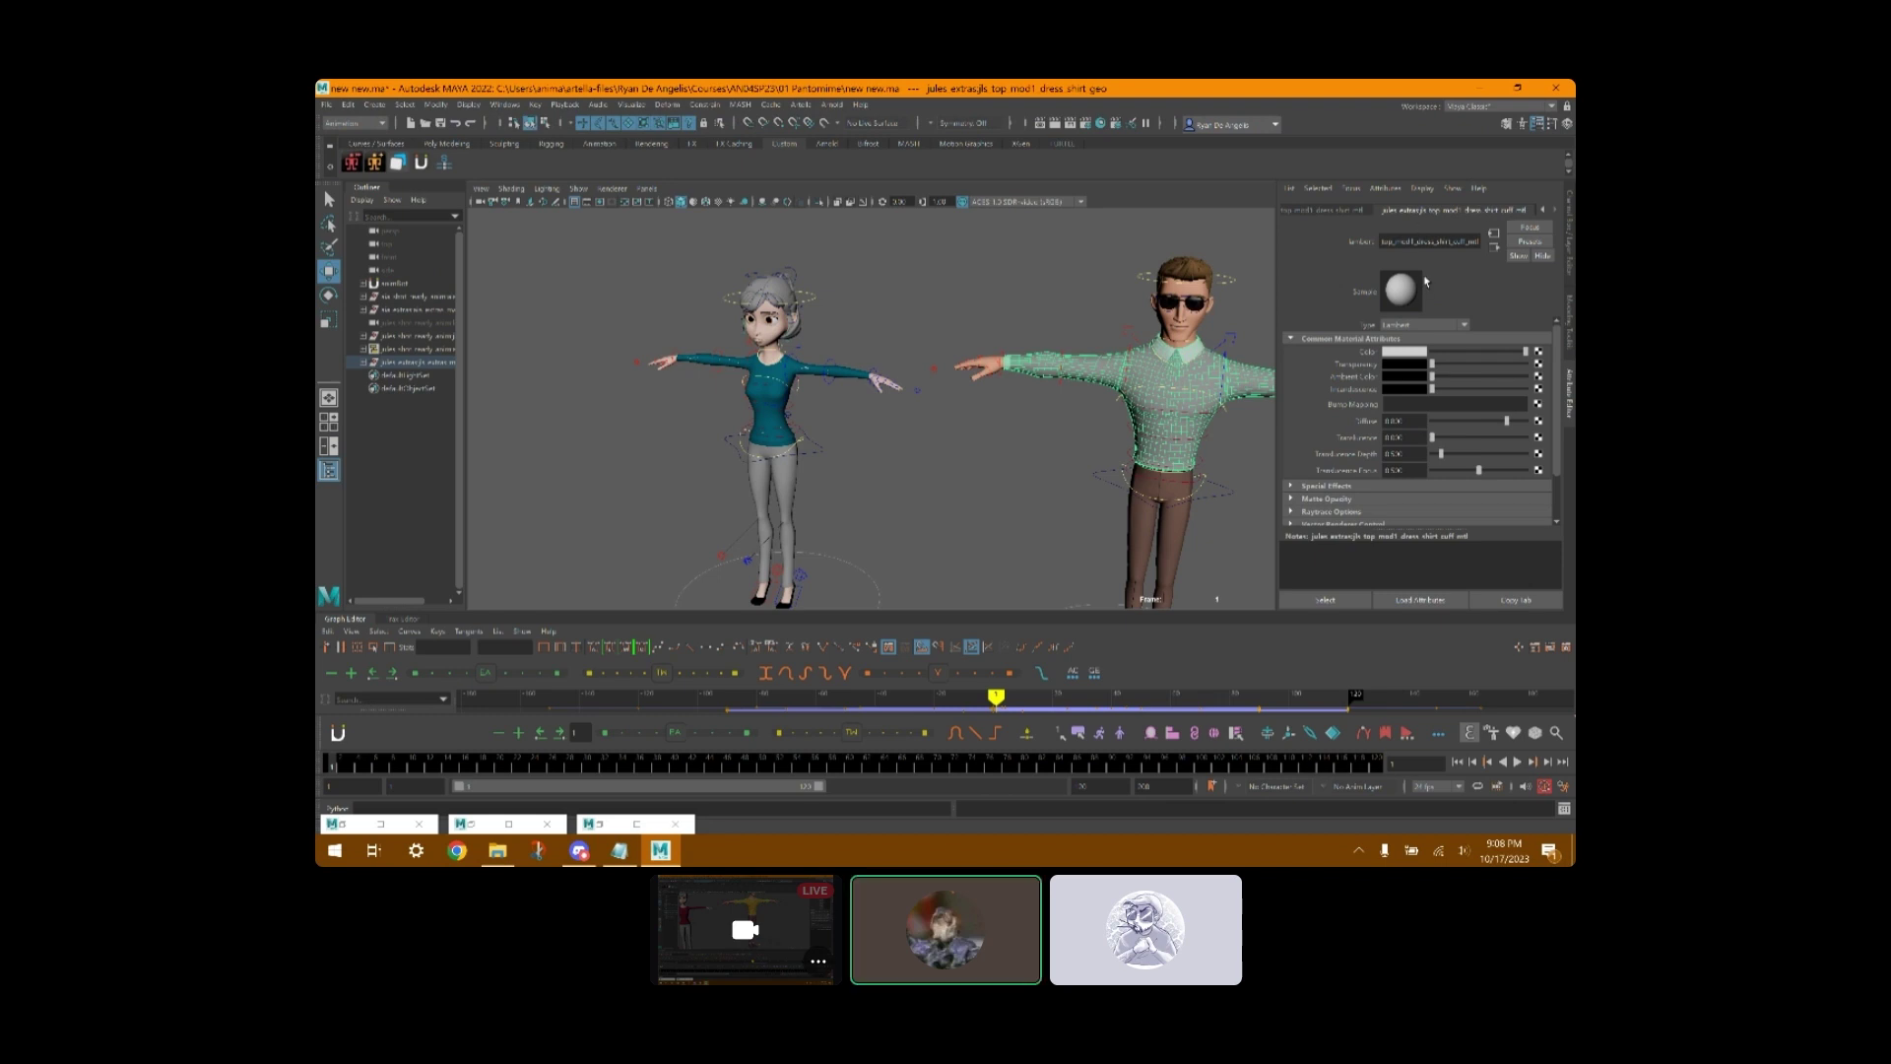
{"action": "left_click", "coordinate": [1395, 356]}
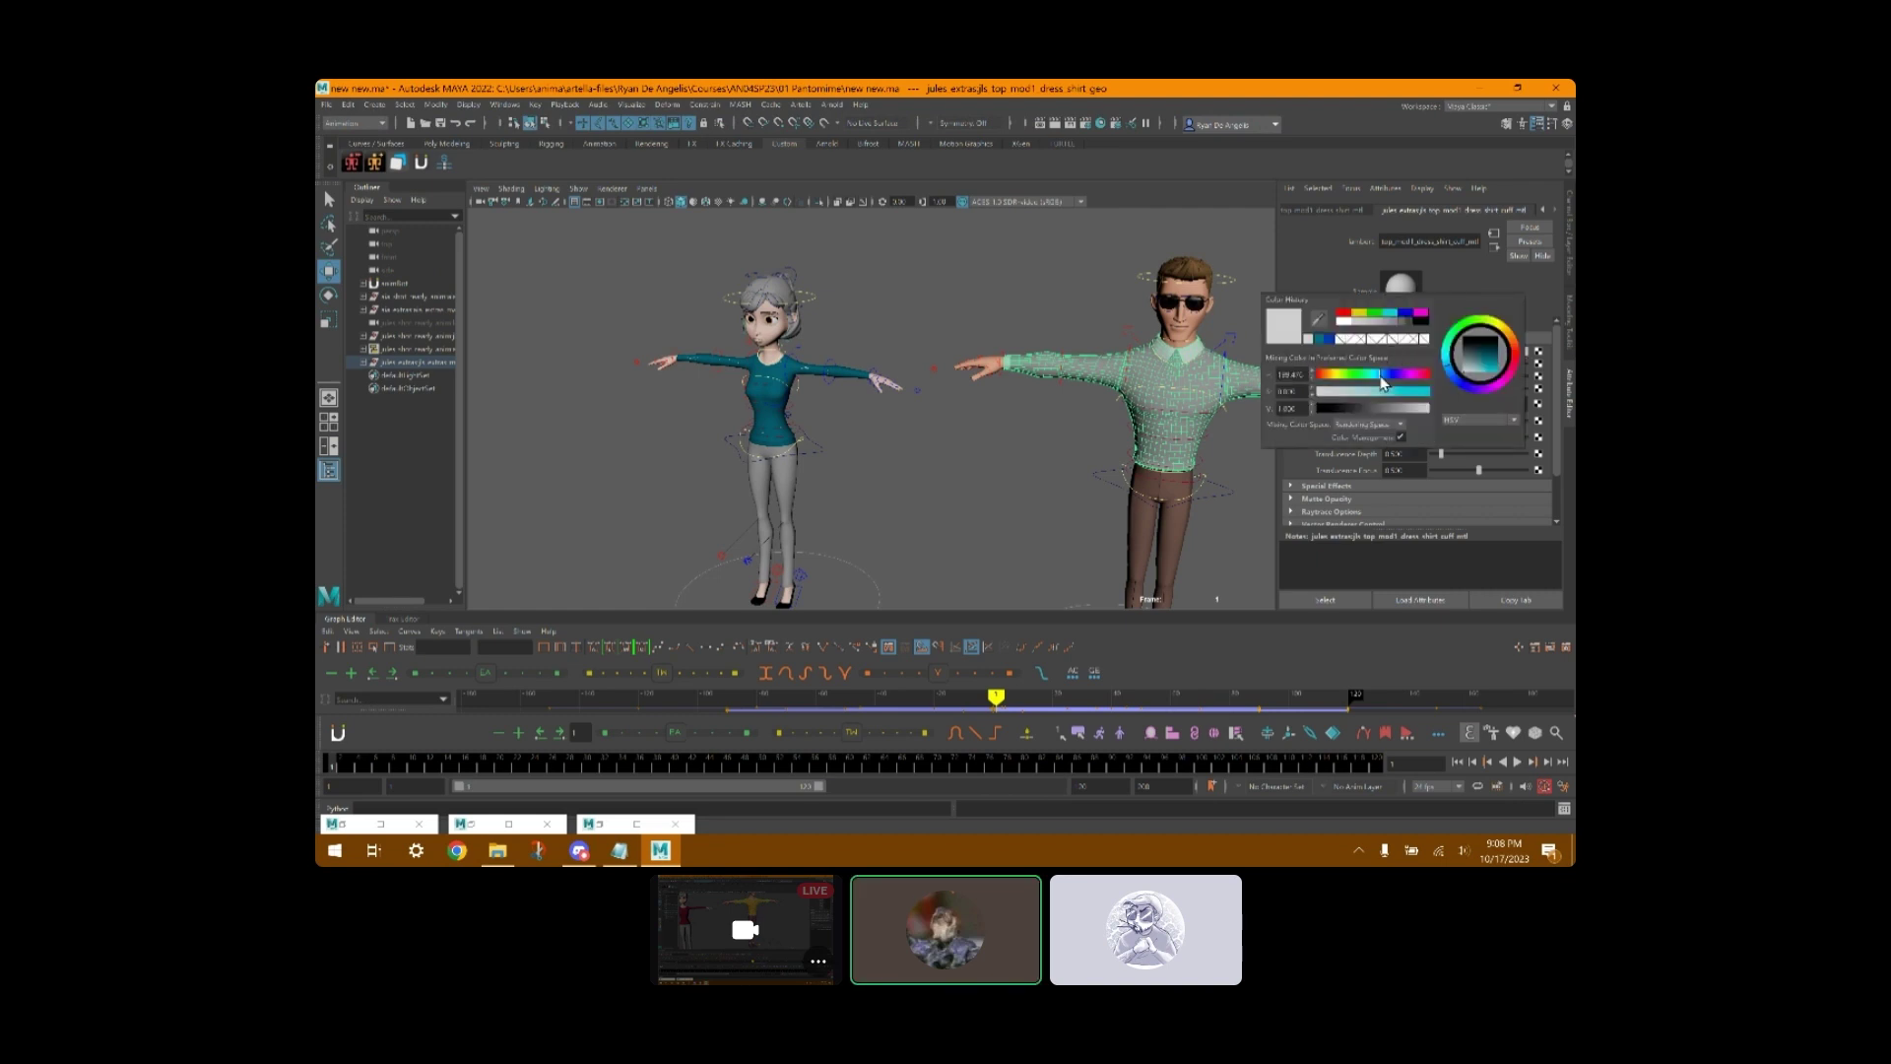
{"action": "mouse_move", "coordinate": [1471, 386]}
{"action": "left_mouse_down"}
{"action": "mouse_move", "coordinate": [1514, 340]}
{"action": "mouse_move", "coordinate": [1495, 388]}
{"action": "left_mouse_up"}
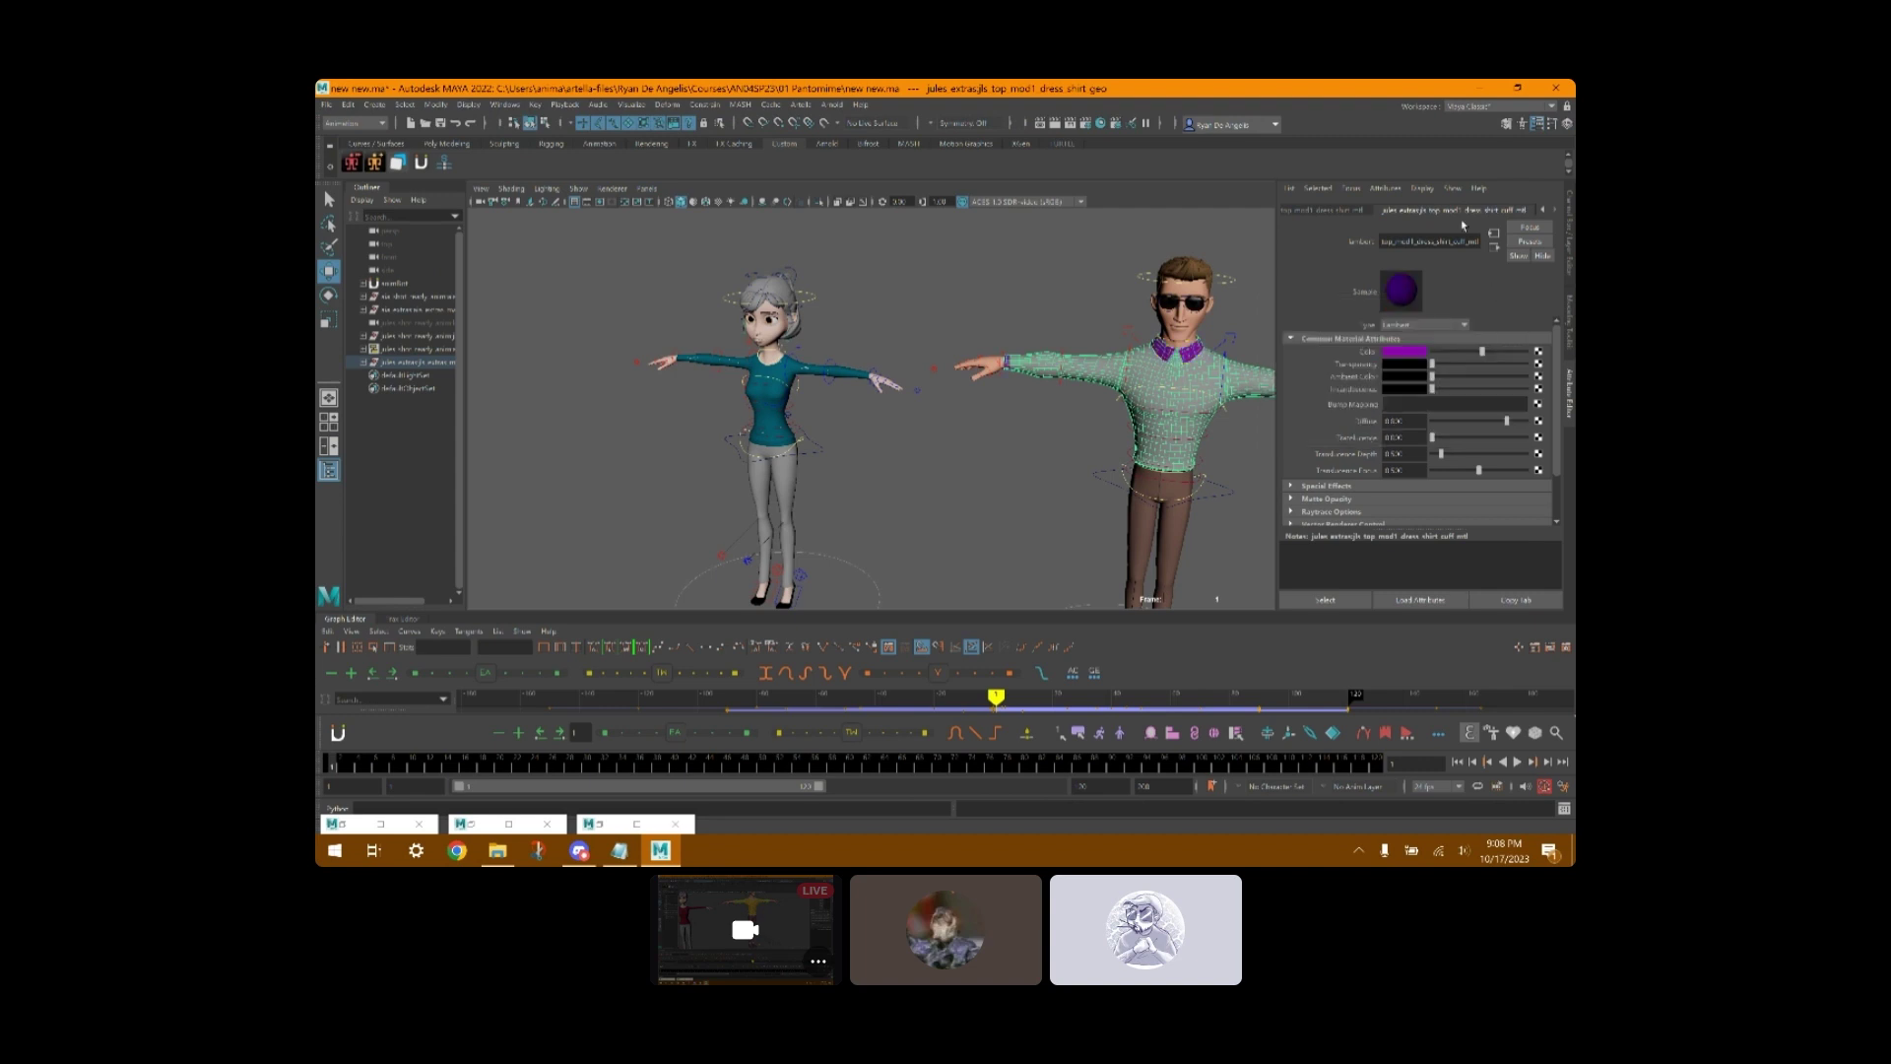
- Change the main material color of Jules's dress shirt to bright turquoise and clear the selection
{"action": "left_click", "coordinate": [1348, 213]}
{"action": "left_click", "coordinate": [1403, 351]}
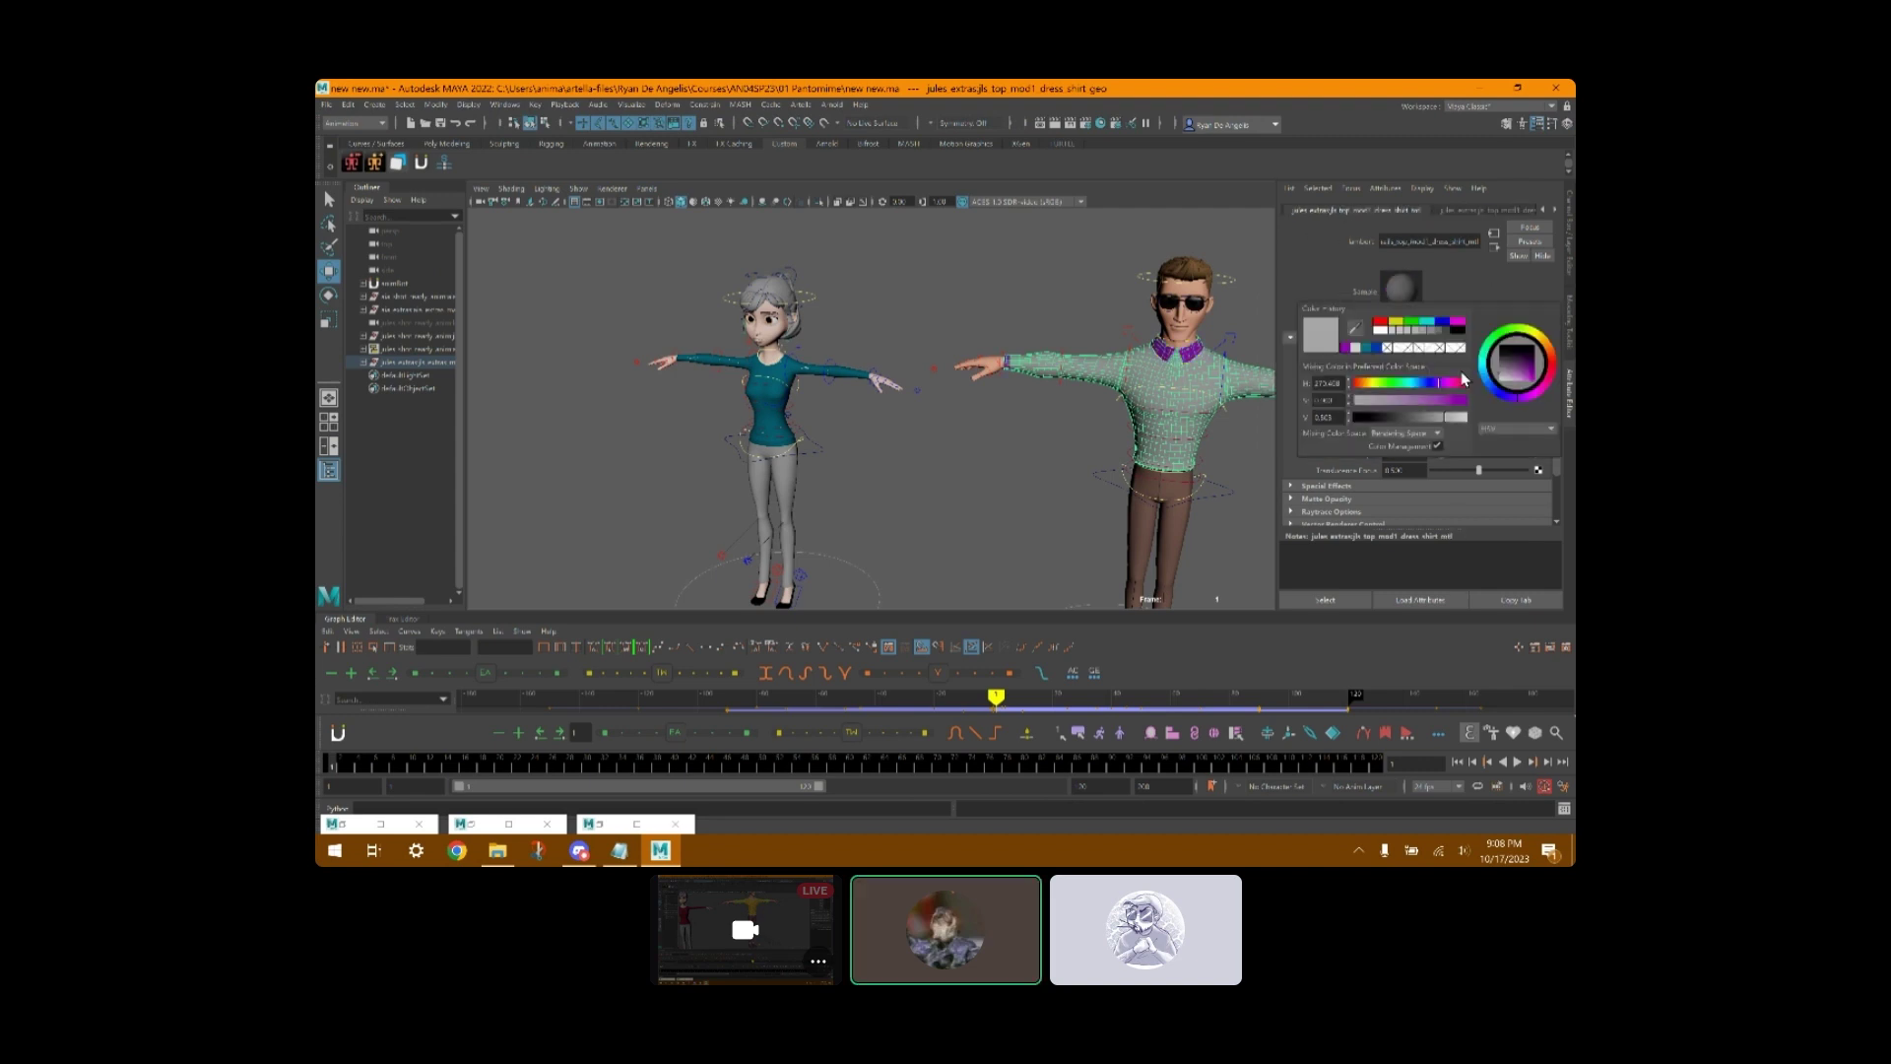
{"action": "mouse_move", "coordinate": [1502, 394]}
{"action": "left_mouse_down"}
{"action": "mouse_move", "coordinate": [1485, 391]}
{"action": "mouse_move", "coordinate": [1525, 367]}
{"action": "mouse_move", "coordinate": [1545, 381]}
{"action": "mouse_move", "coordinate": [1479, 365]}
{"action": "left_mouse_up"}
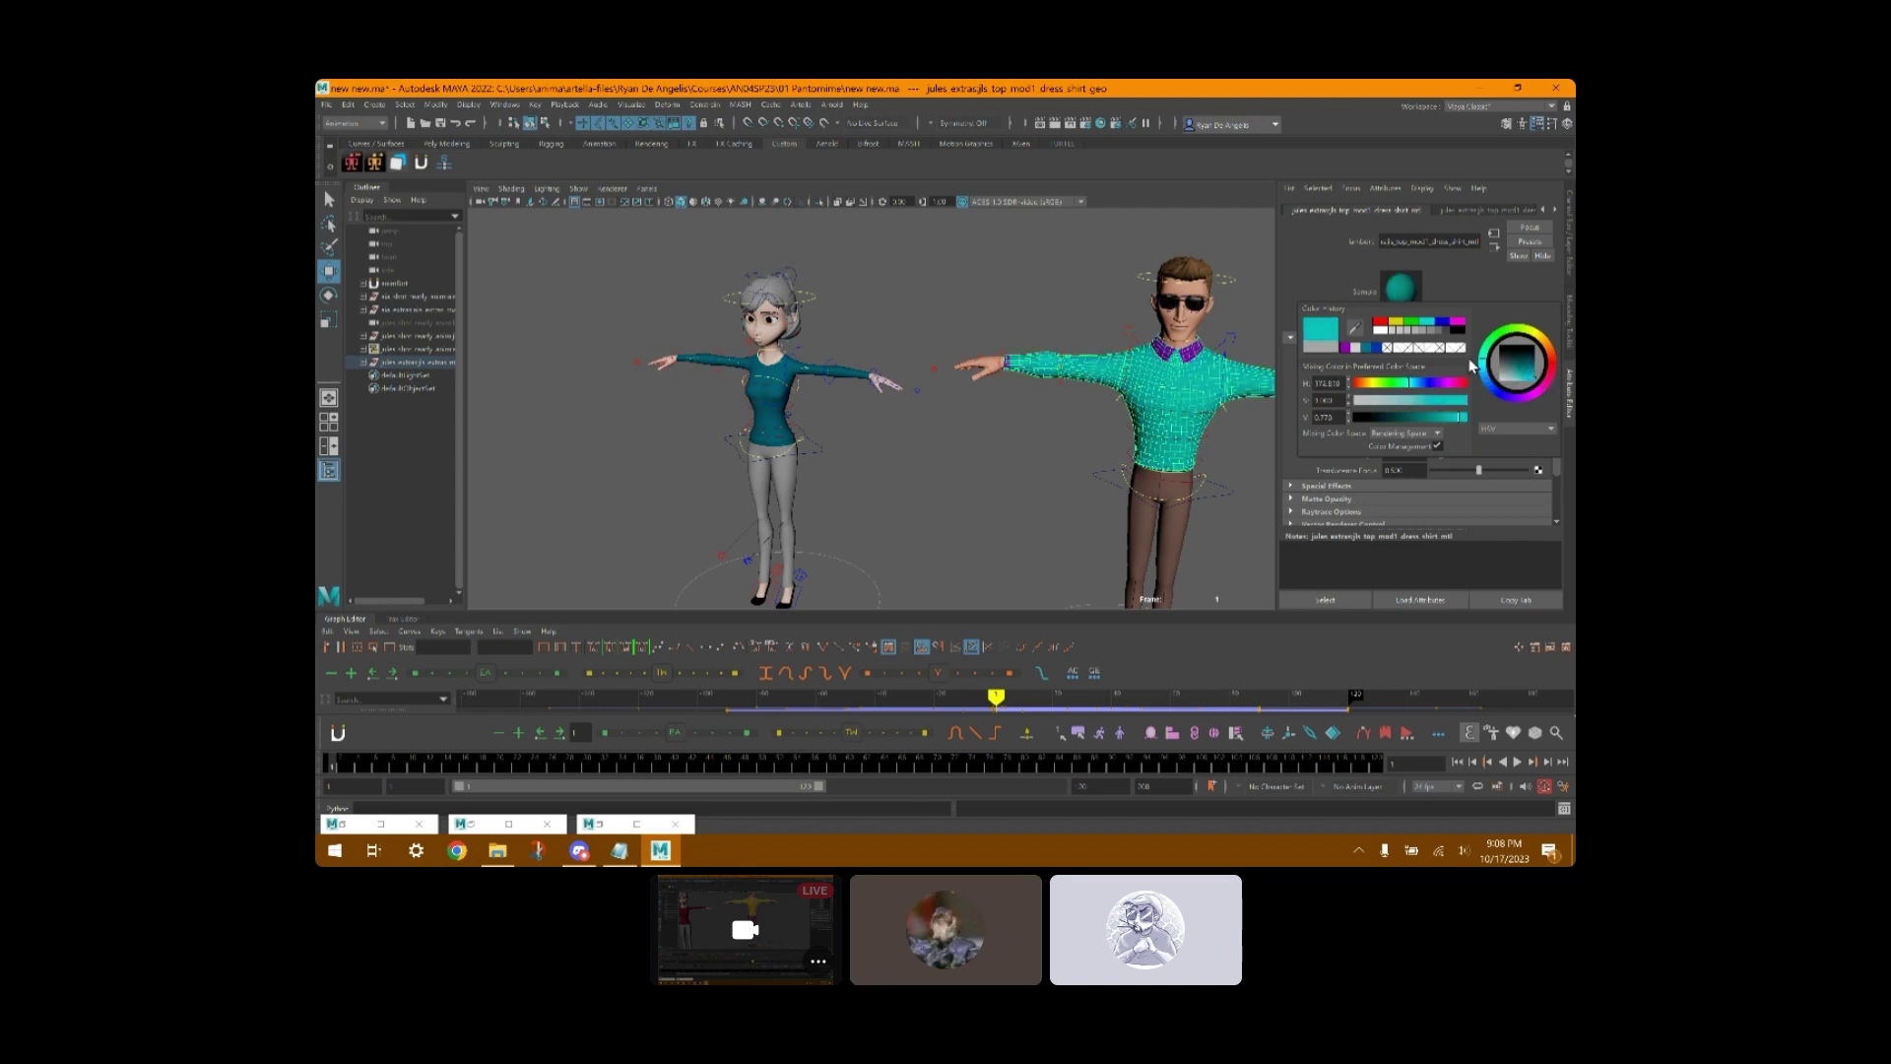
{"action": "left_click", "coordinate": [1029, 323]}
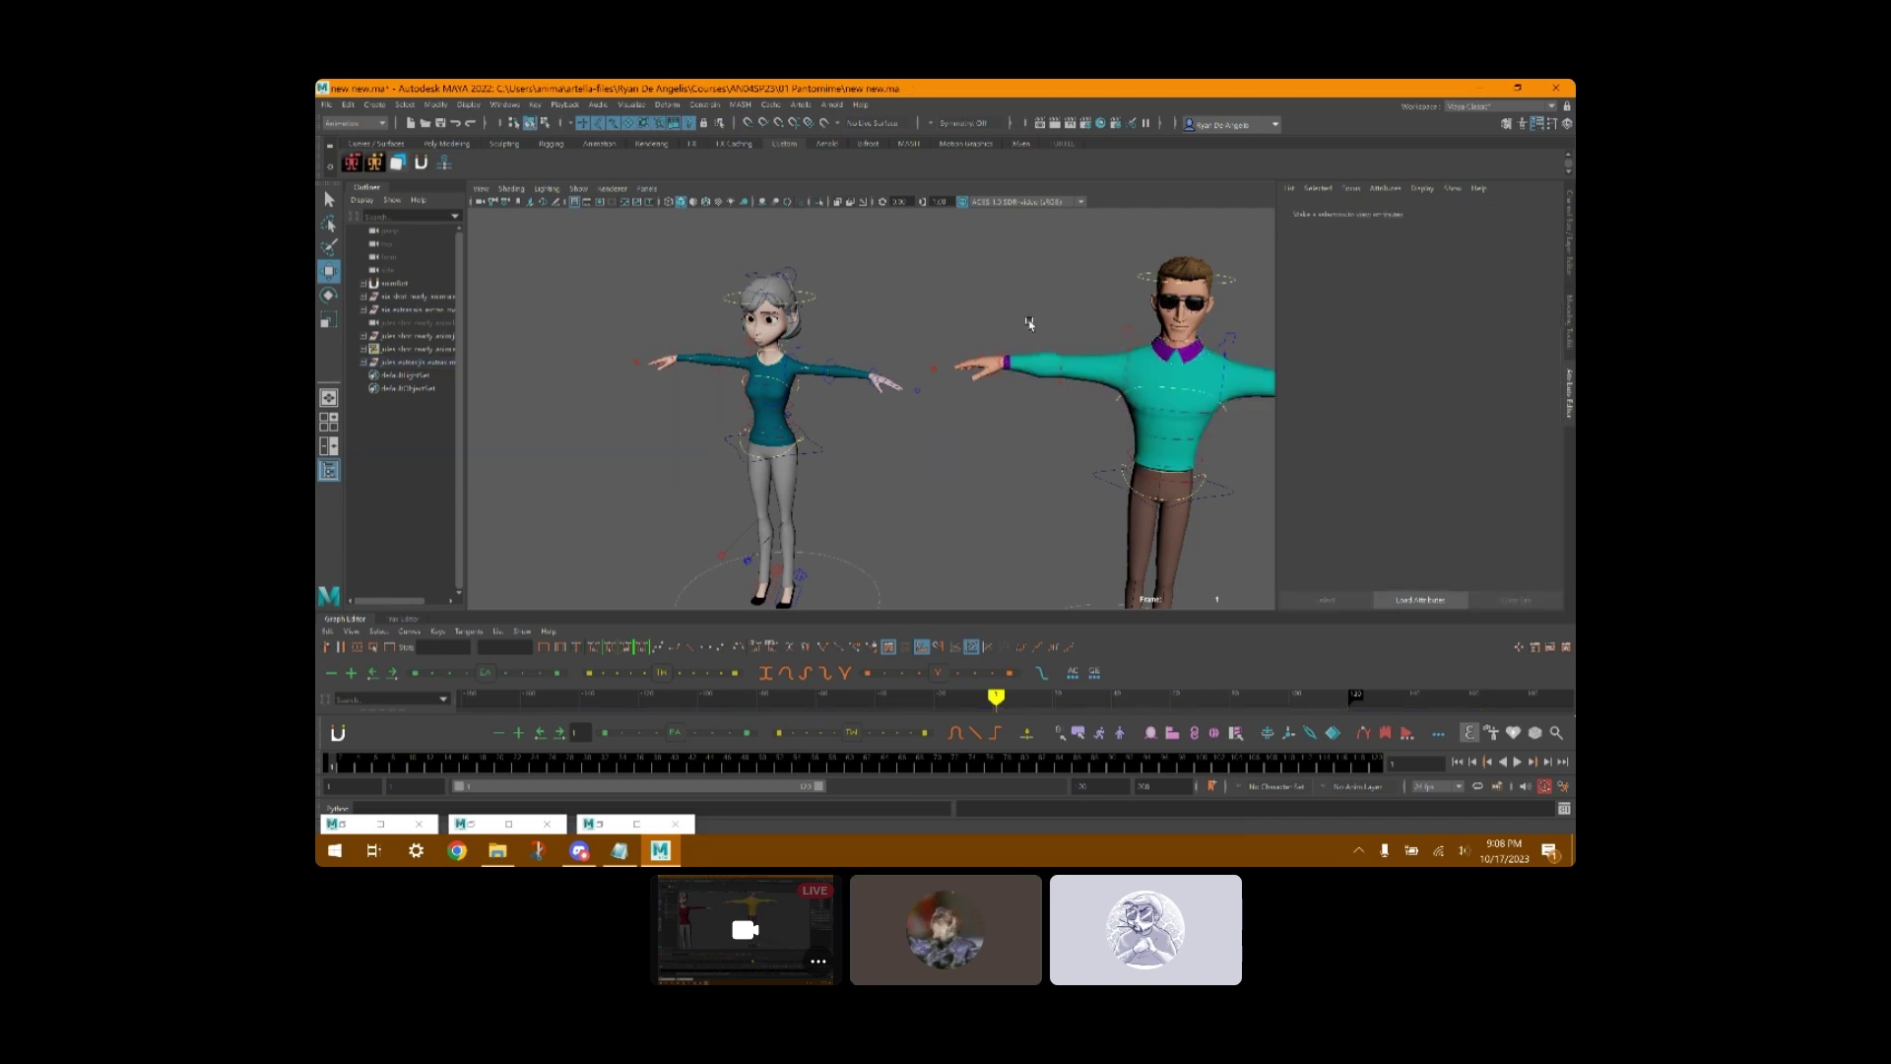
- Inspect Aia's head up close and toggle the viewport's textured display to check her hair texture
{"action": "left_click_drag", "start_coordinate": [1044, 361], "coordinate": [1081, 347], "text": "alt"}
{"action": "middle_click_drag", "start_coordinate": [1187, 382], "coordinate": [1074, 384], "text": "alt"}
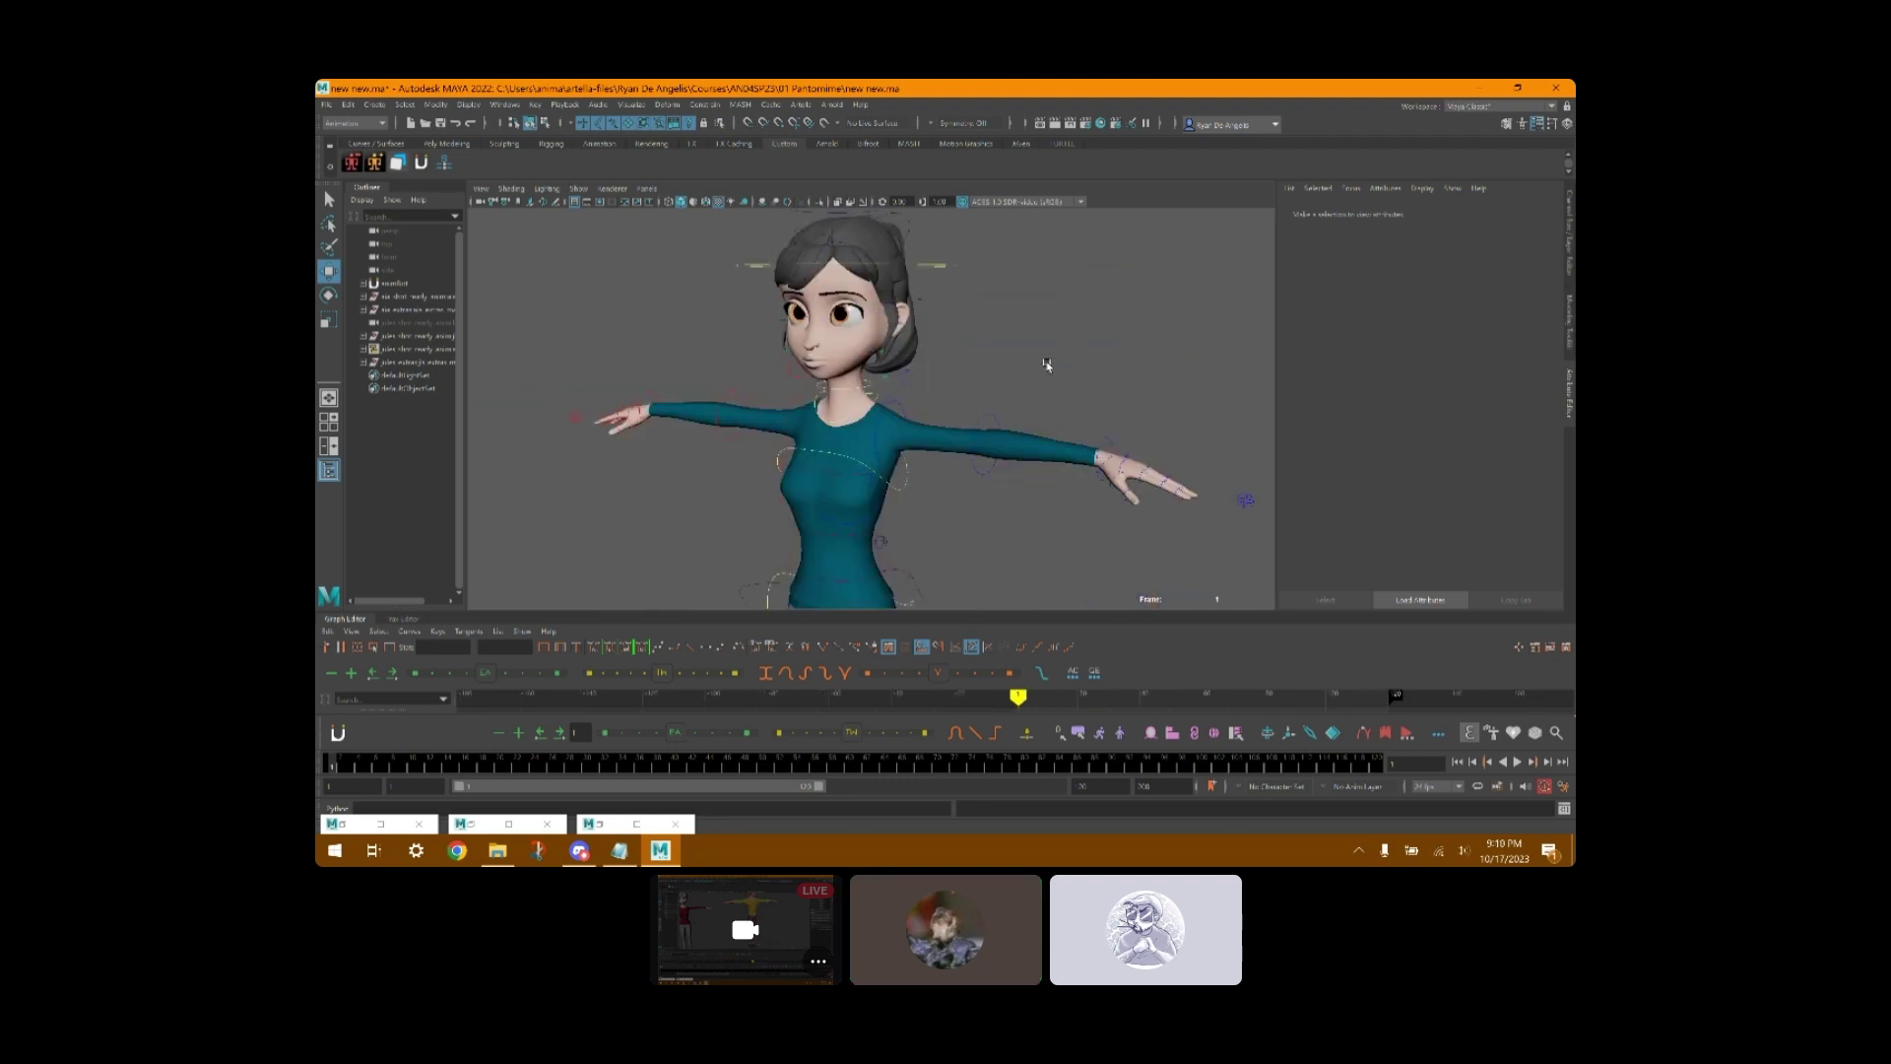
{"action": "middle_click_drag", "start_coordinate": [1047, 365], "coordinate": [1111, 396], "text": "alt"}
{"action": "right_click_drag", "start_coordinate": [975, 380], "coordinate": [1074, 386], "text": "alt"}
{"action": "middle_click_drag", "start_coordinate": [1064, 373], "coordinate": [1121, 425], "text": "alt"}
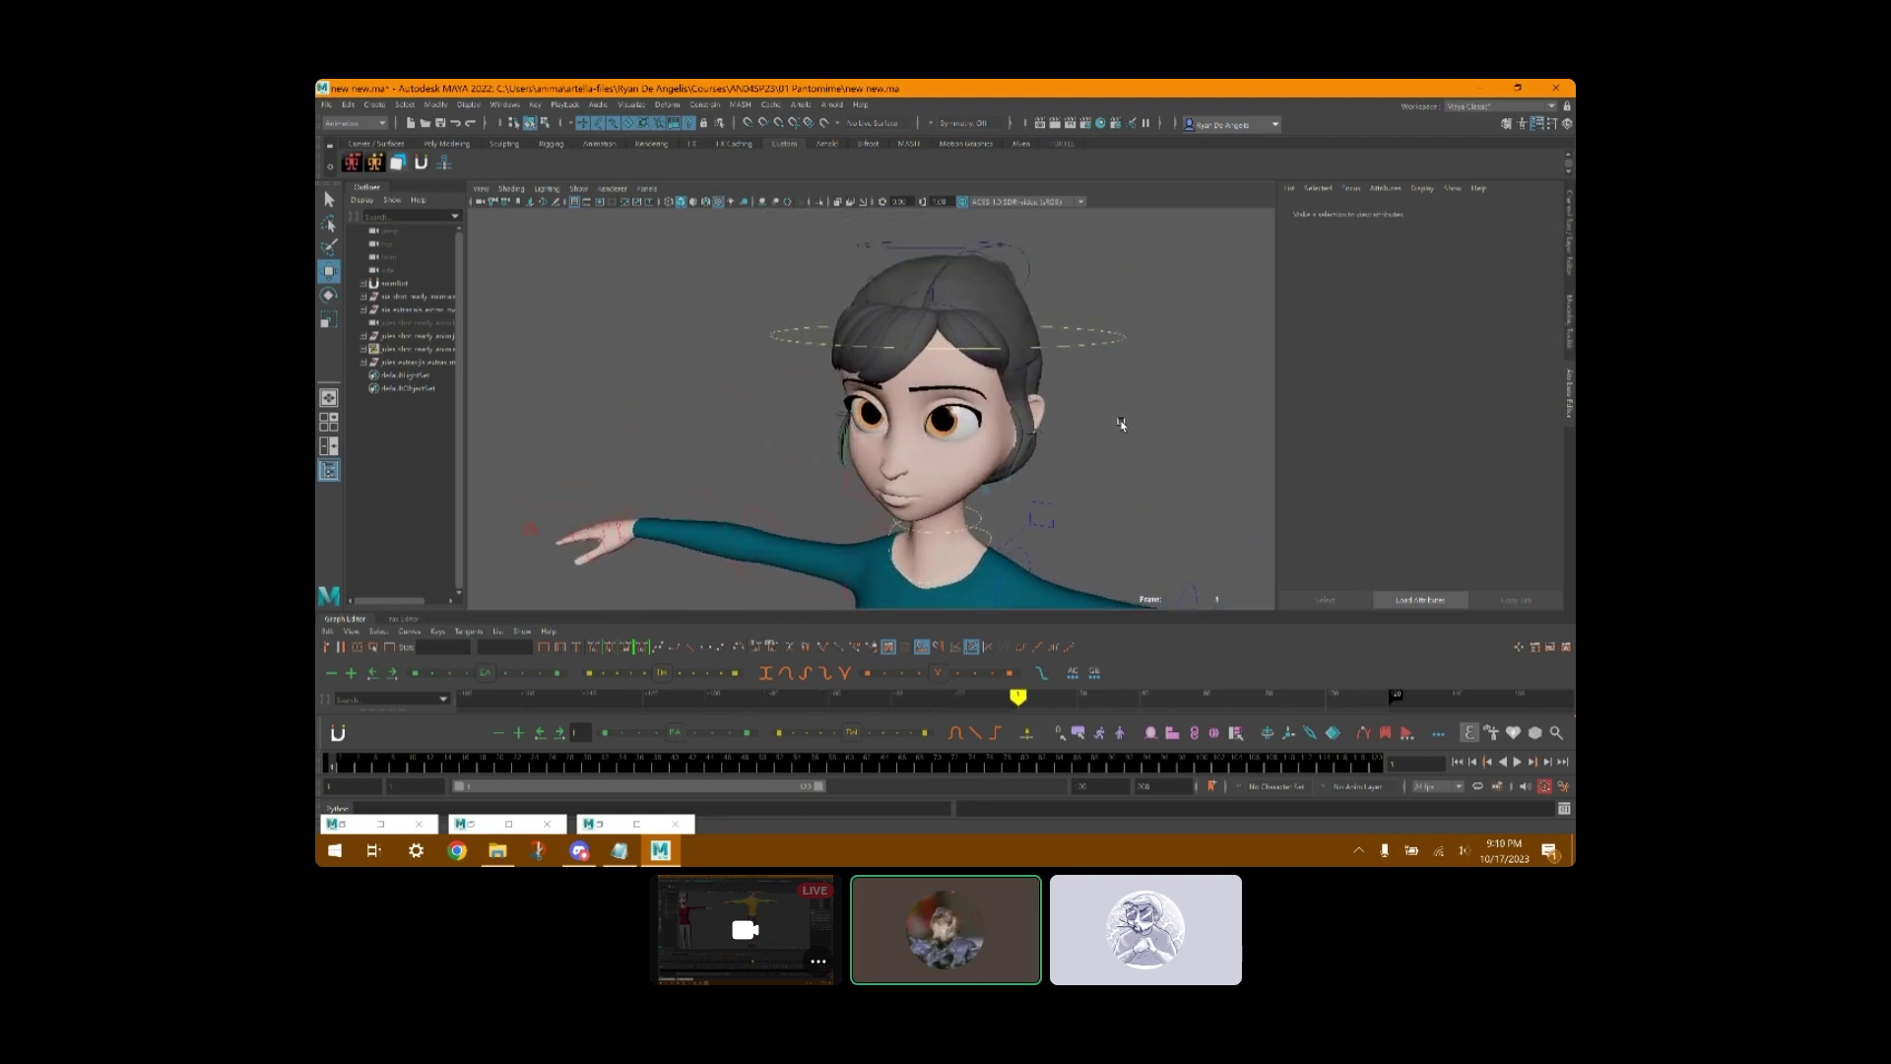
{"action": "left_click", "coordinate": [718, 203]}
{"action": "left_click", "coordinate": [718, 202]}
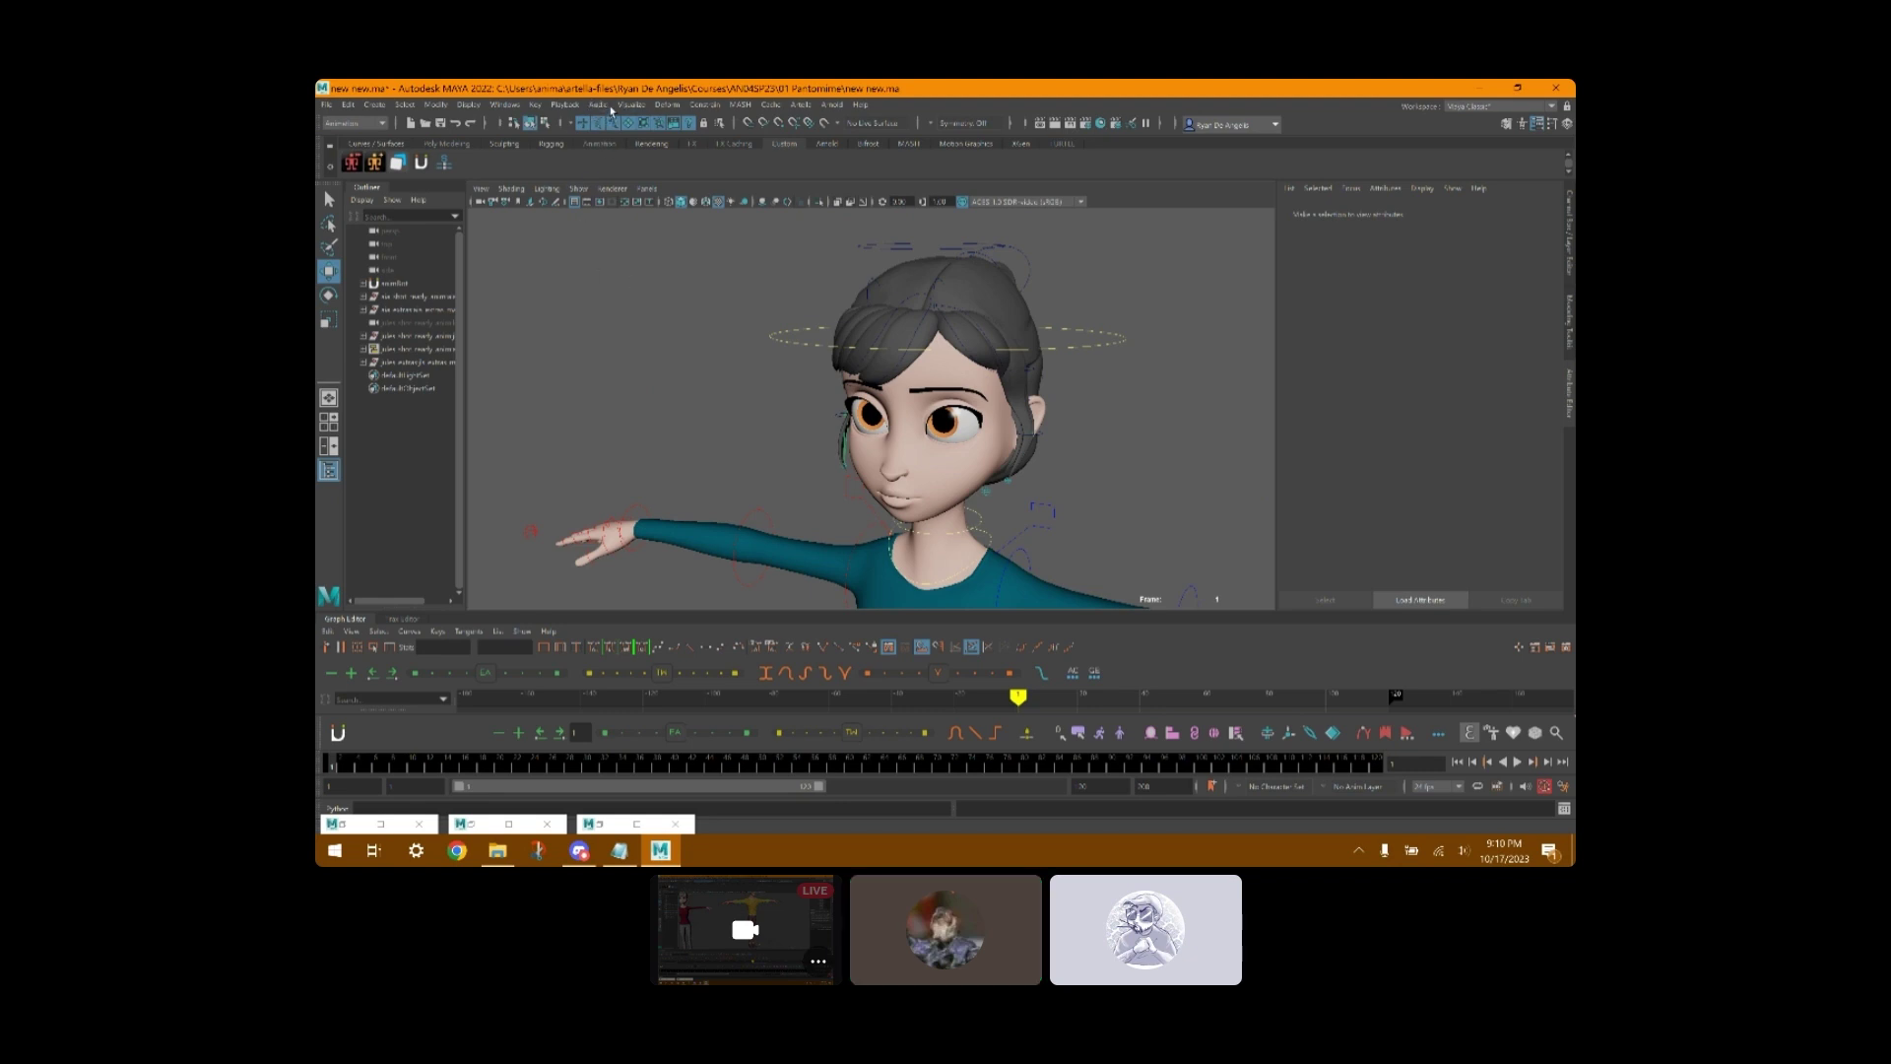
- Open the File Path Editor and start repathing the unresolved texture path of Aia's extra hair files
{"action": "left_click", "coordinate": [503, 105]}
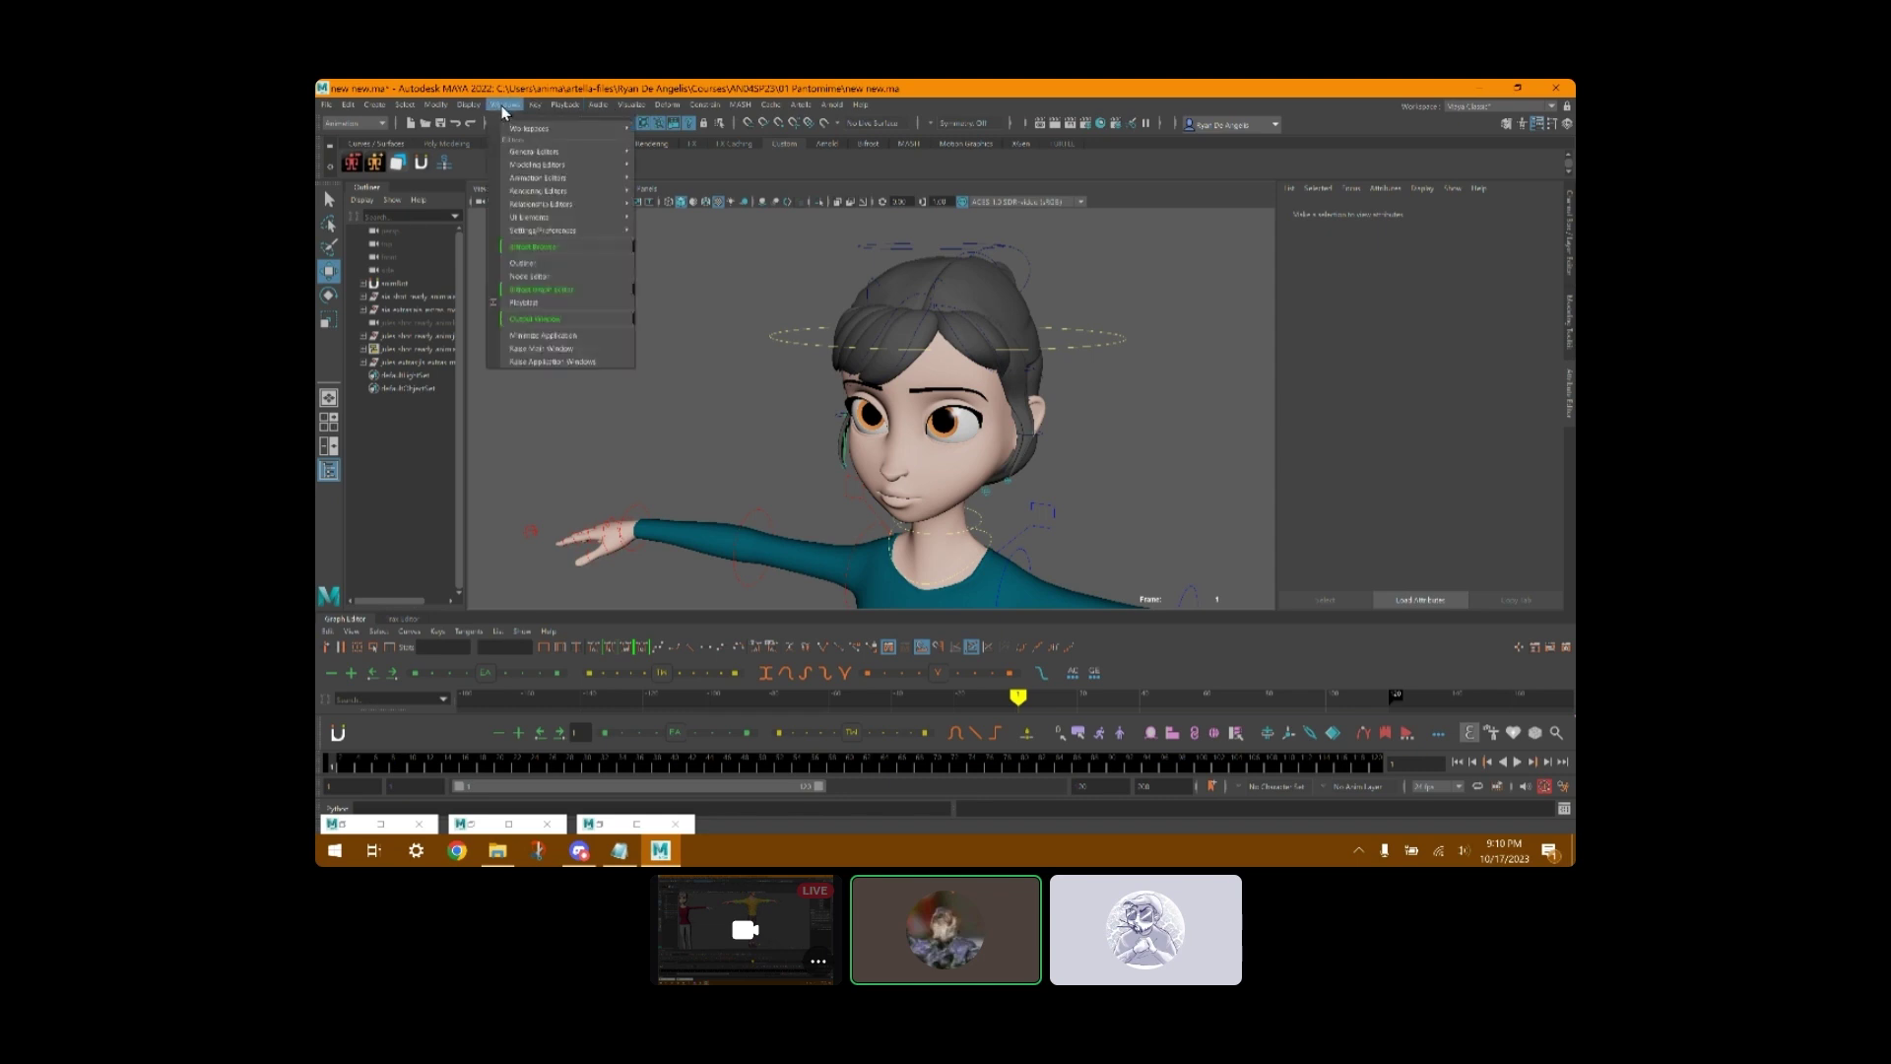
{"action": "mouse_move", "coordinate": [546, 153]}
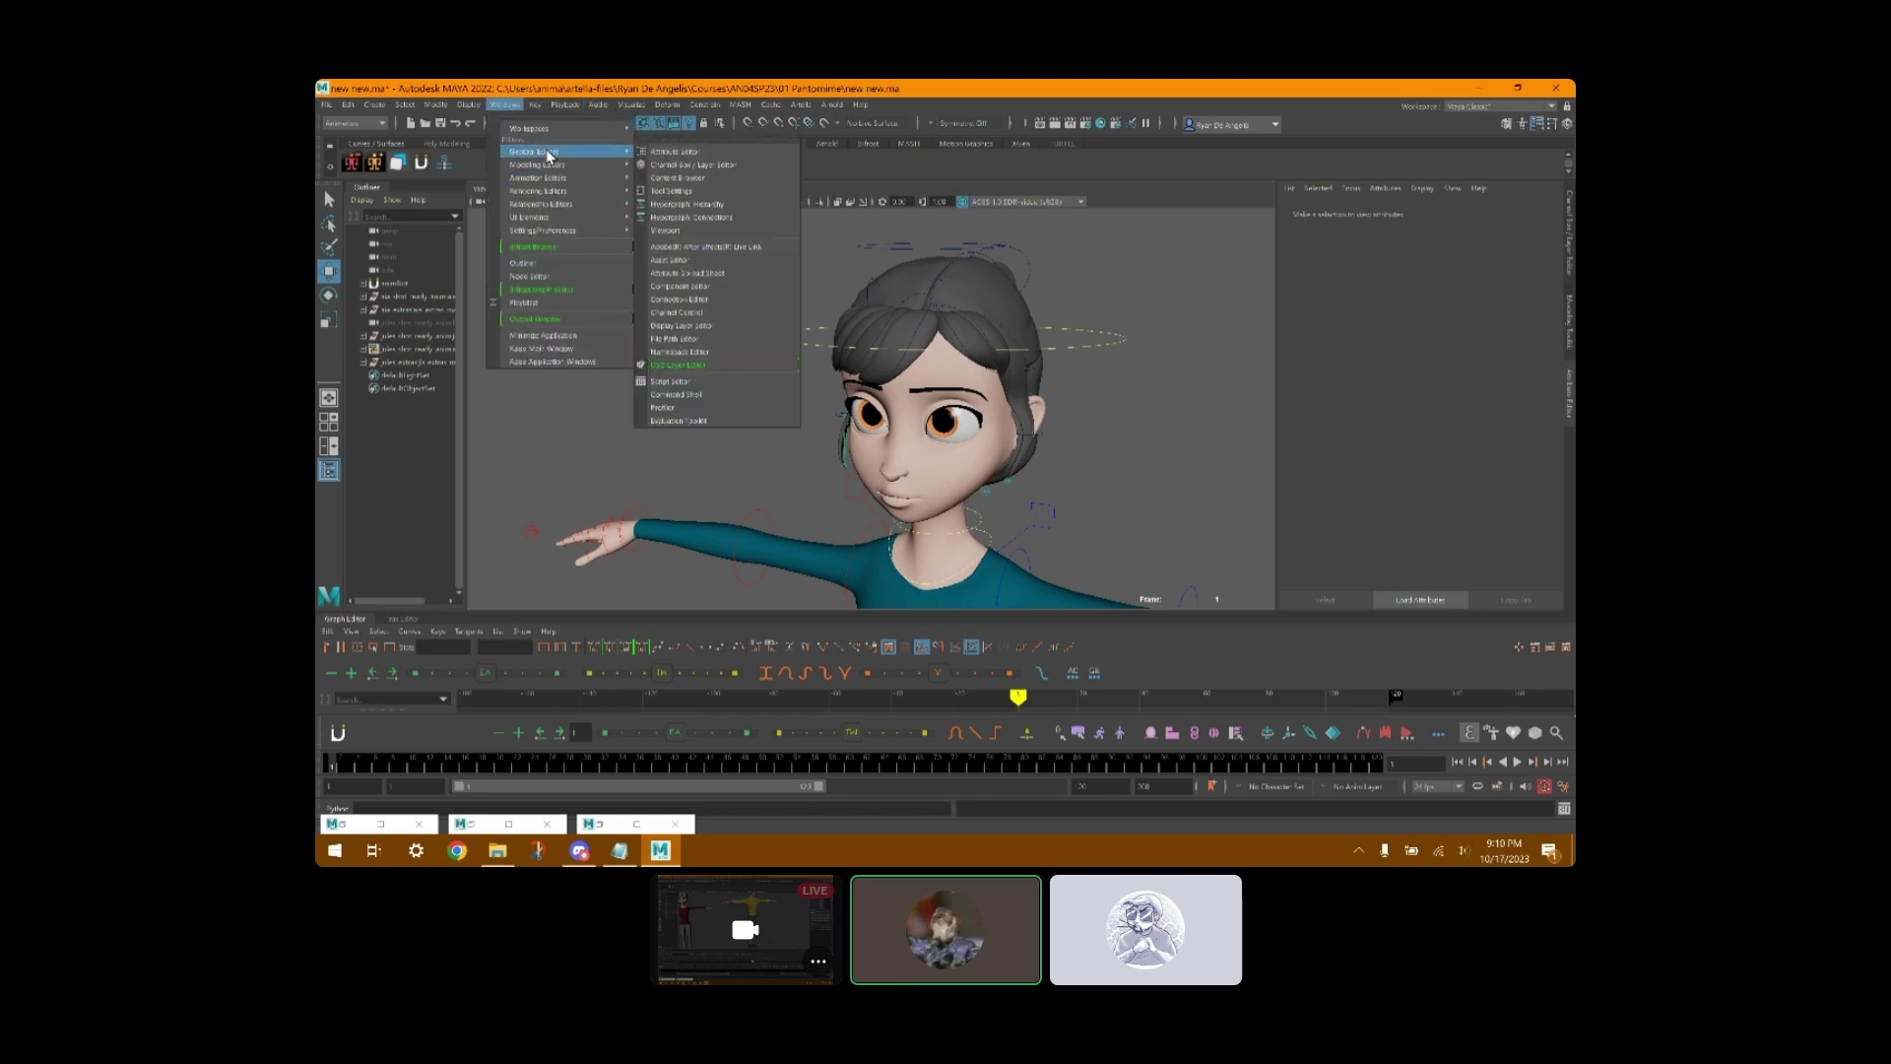
{"action": "left_click", "coordinate": [713, 338]}
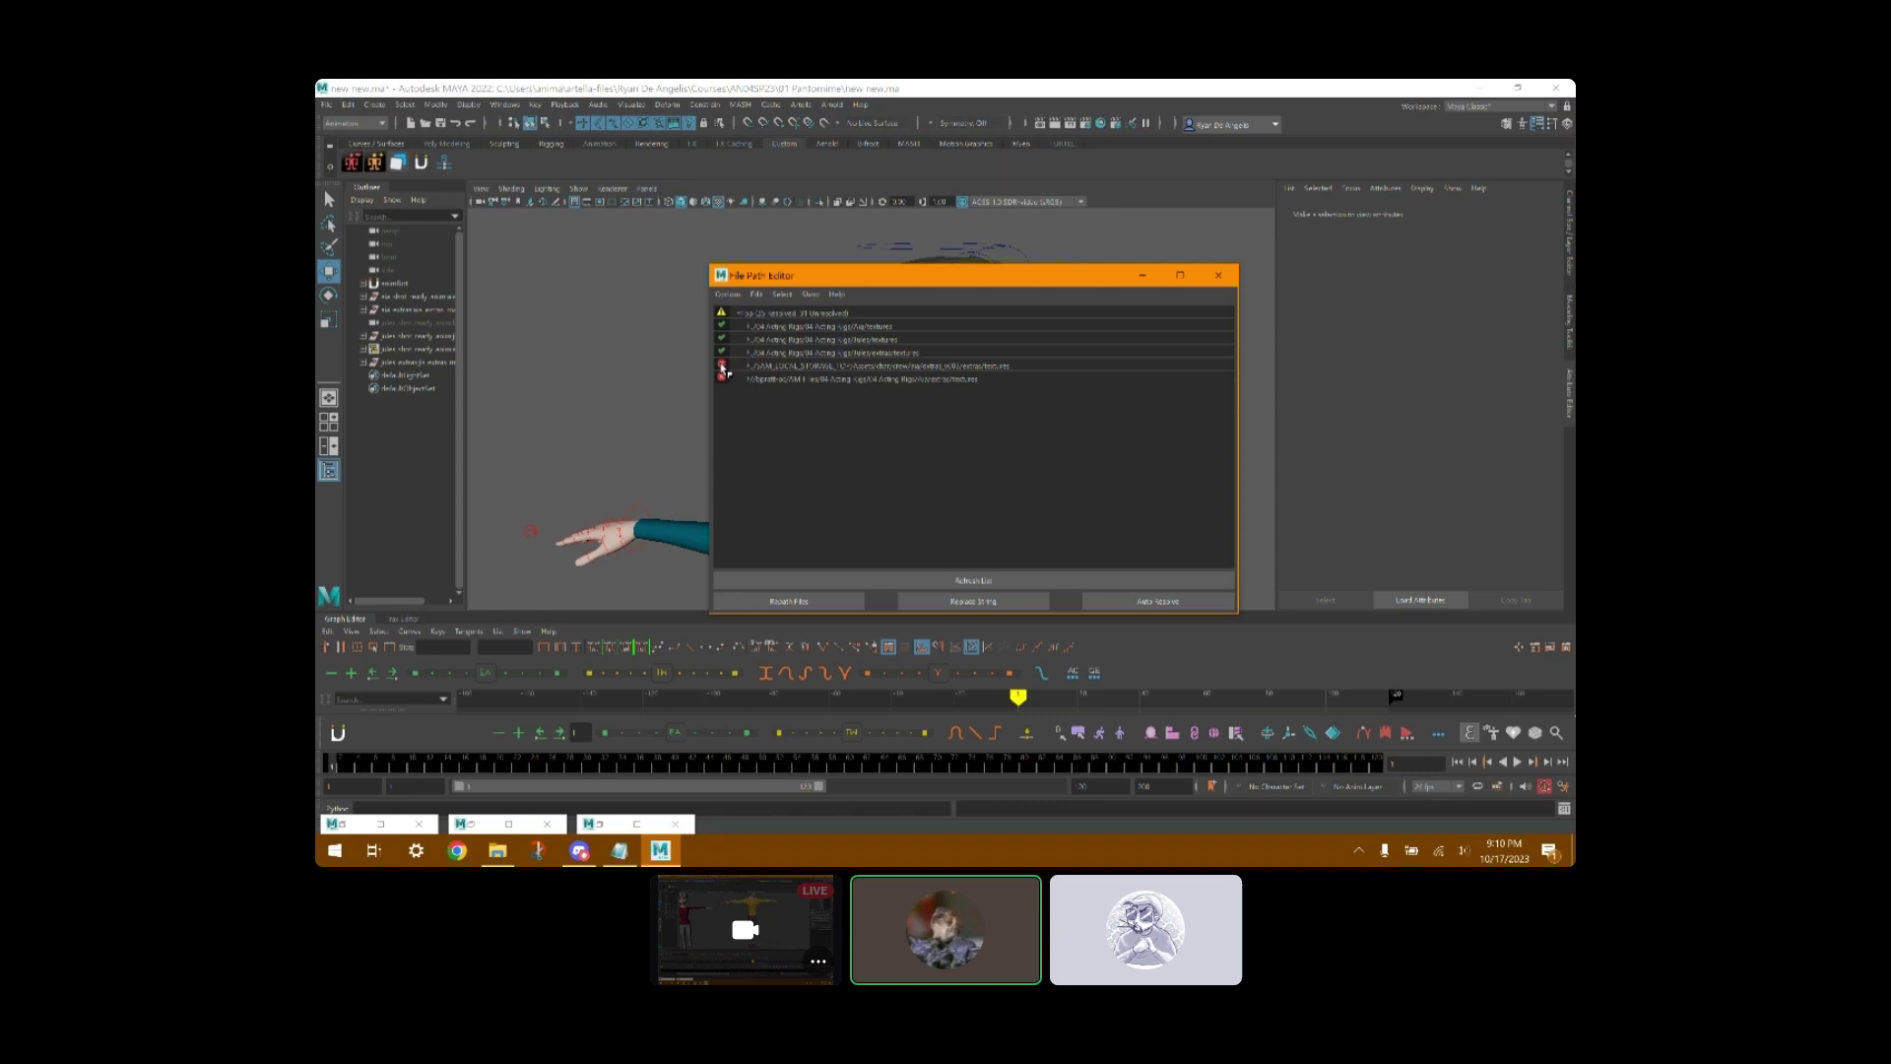
{"action": "left_click", "coordinate": [804, 366]}
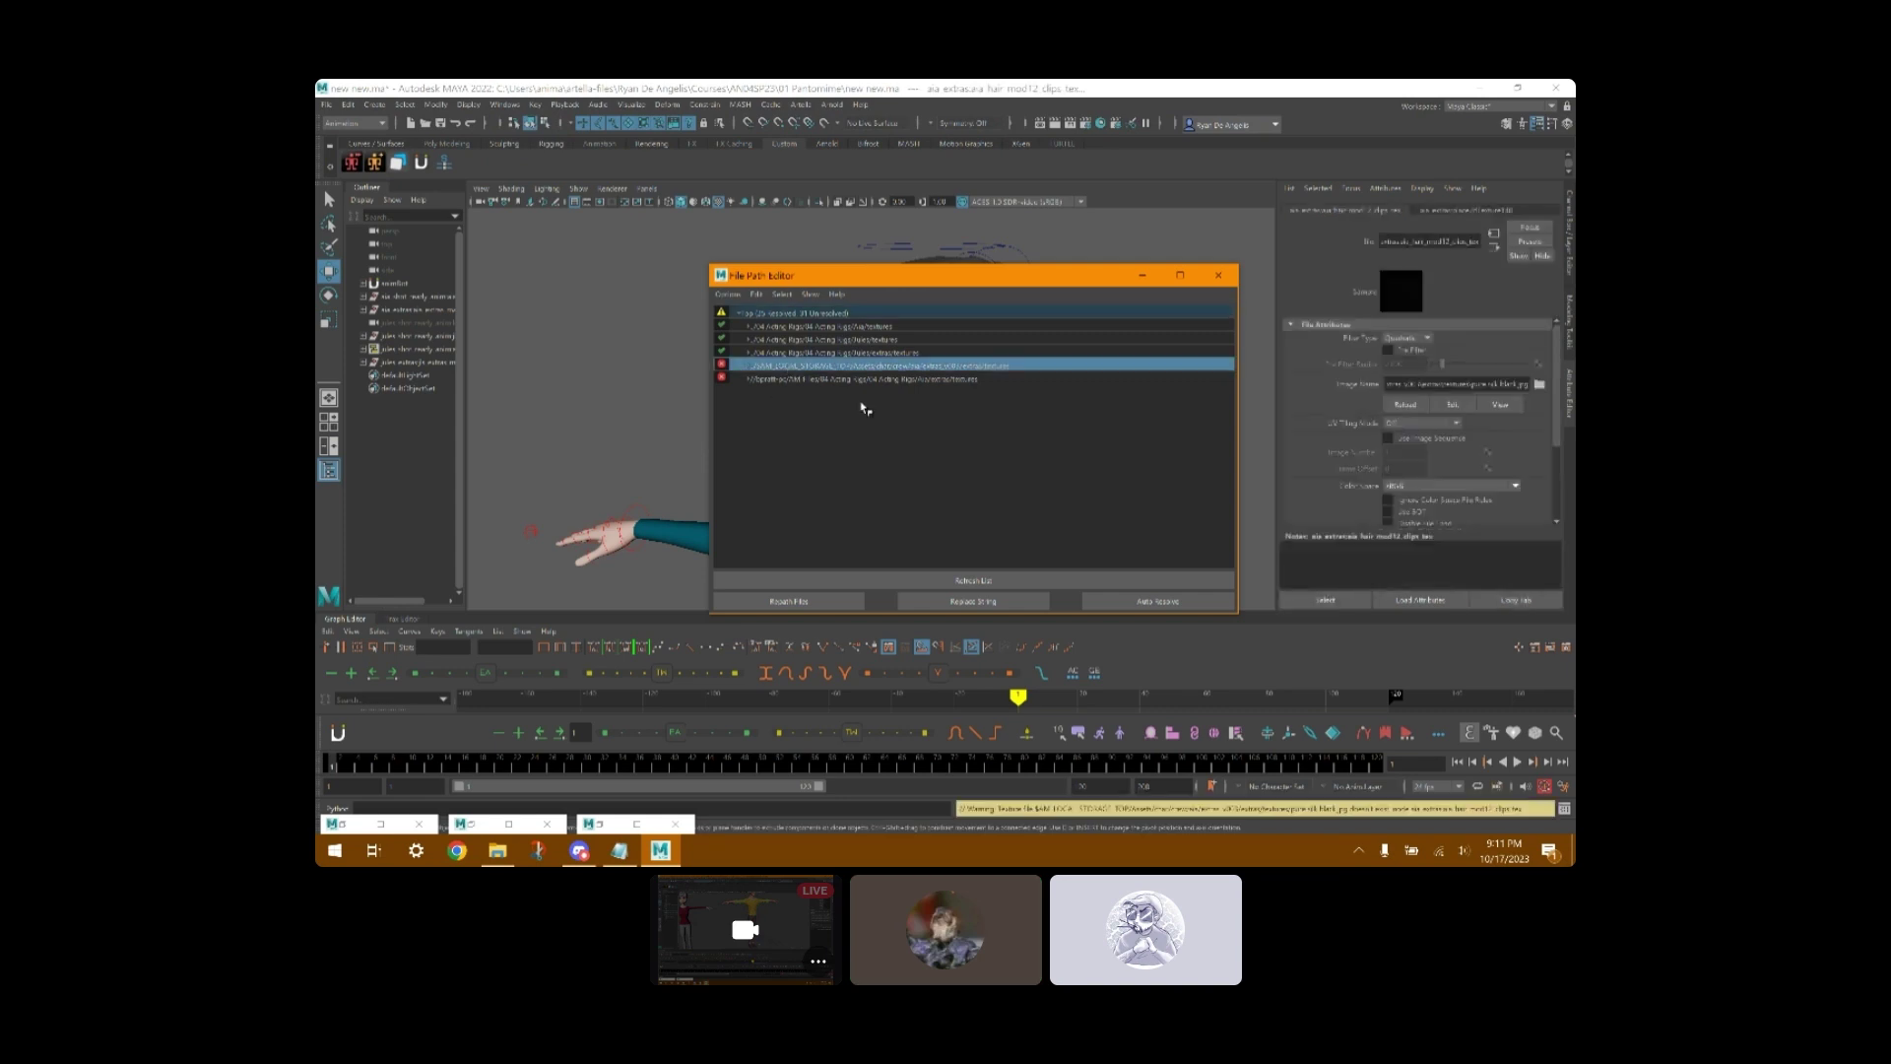
{"action": "left_click", "coordinate": [812, 605]}
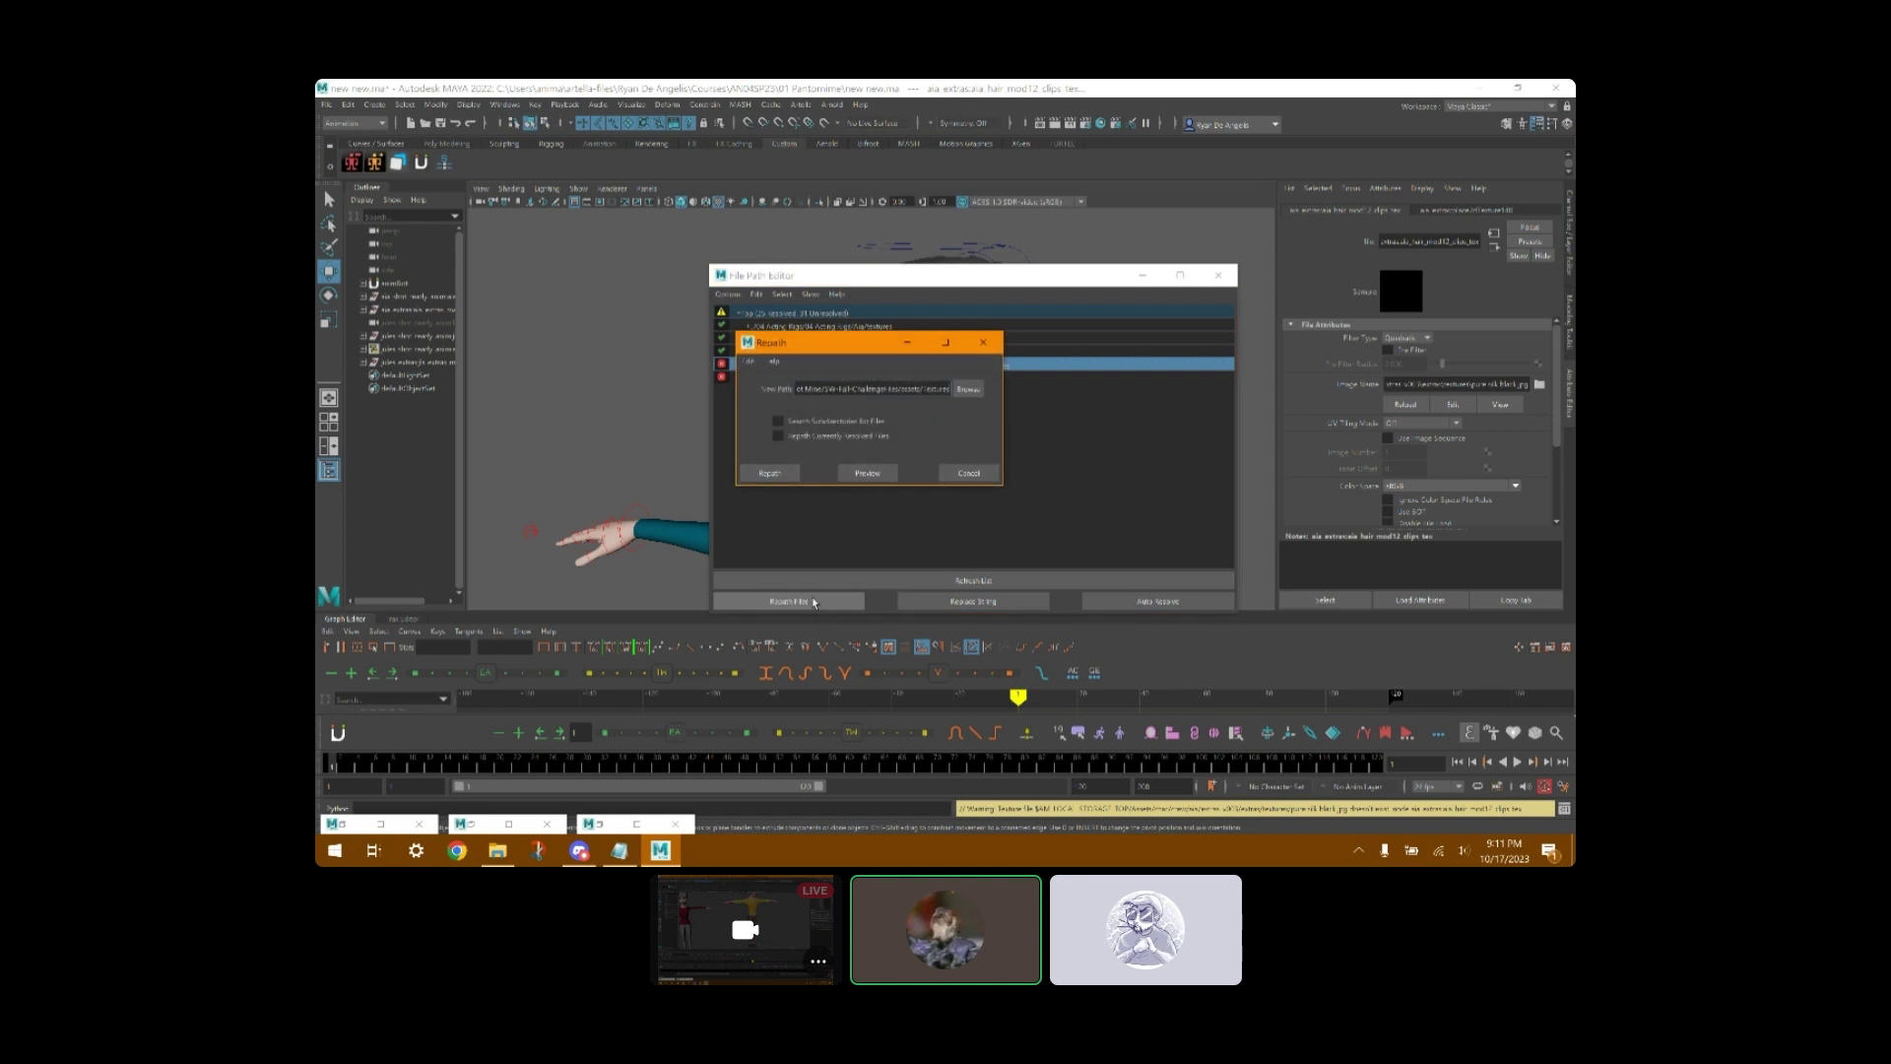
- Repath the selected hair files to Aia's textures folder inside 04 Acting Rigs and minimize the File Path Editor
{"action": "left_click", "coordinate": [965, 393]}
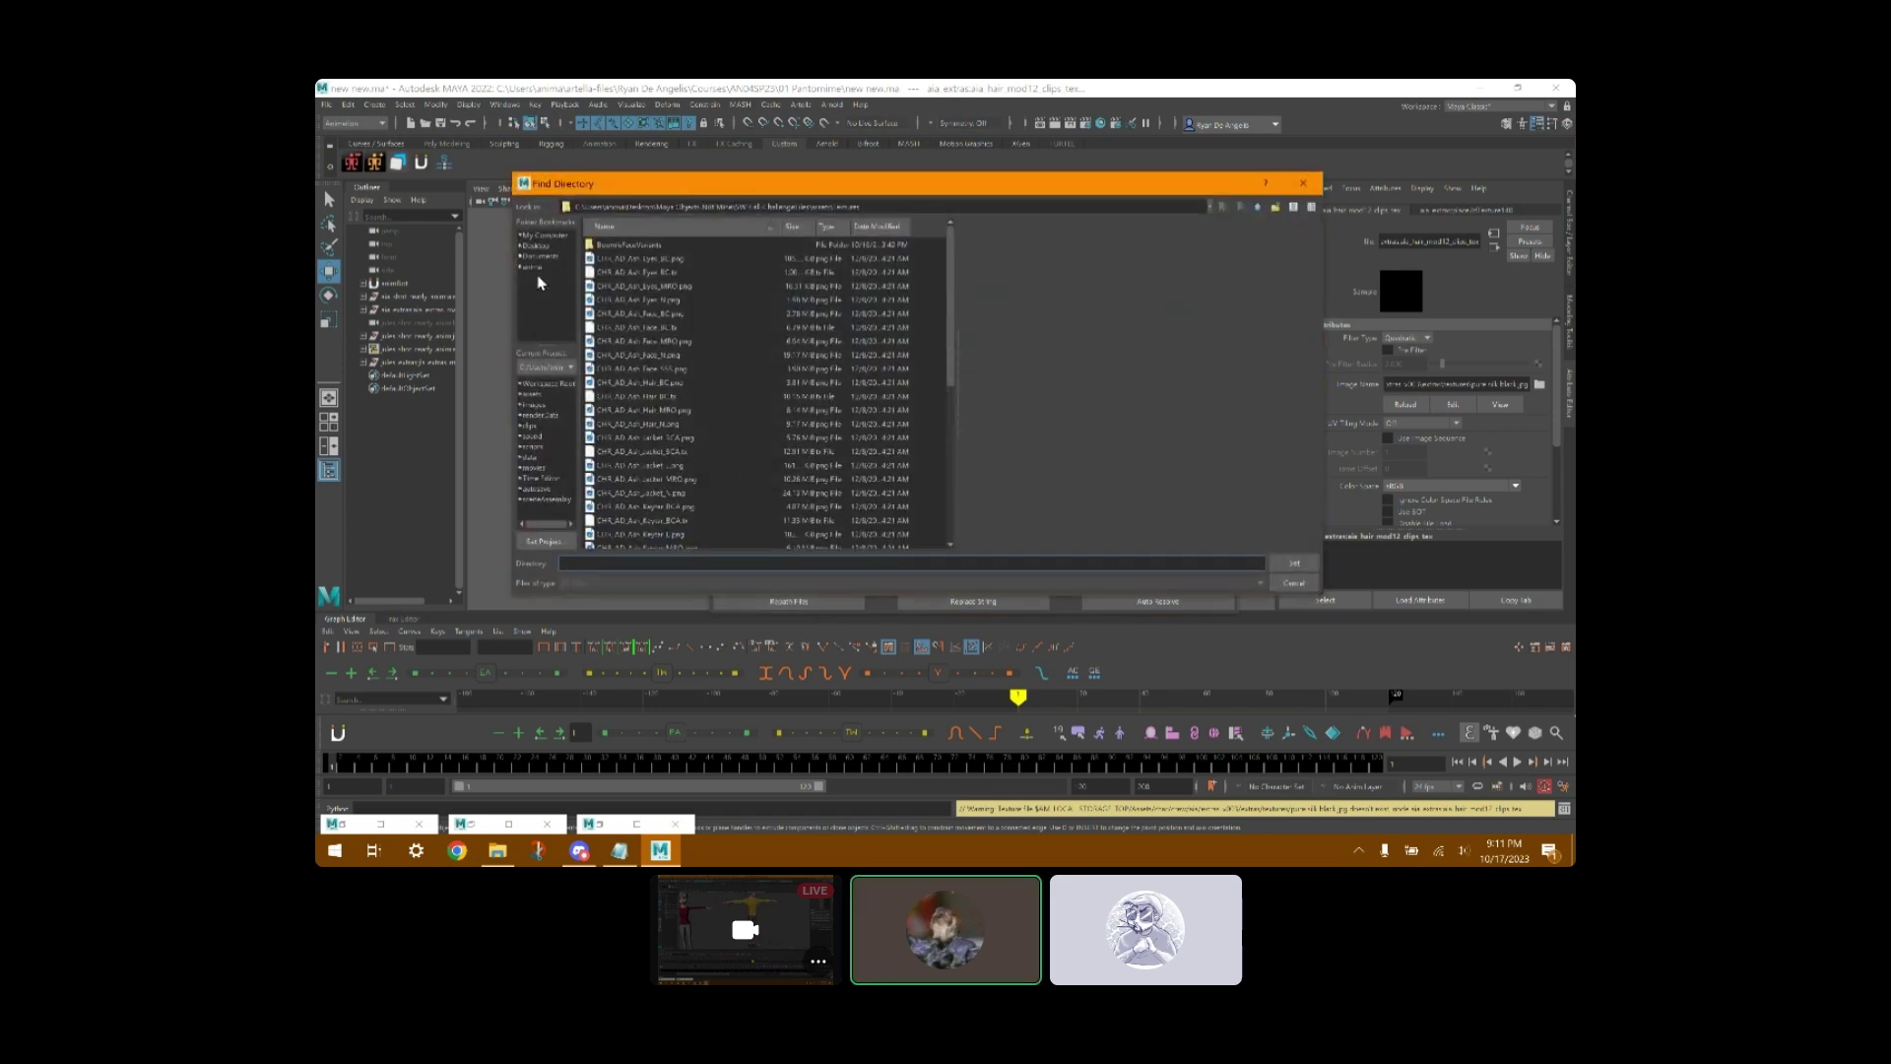
{"action": "left_click", "coordinate": [539, 264]}
{"action": "double_click", "coordinate": [643, 302]}
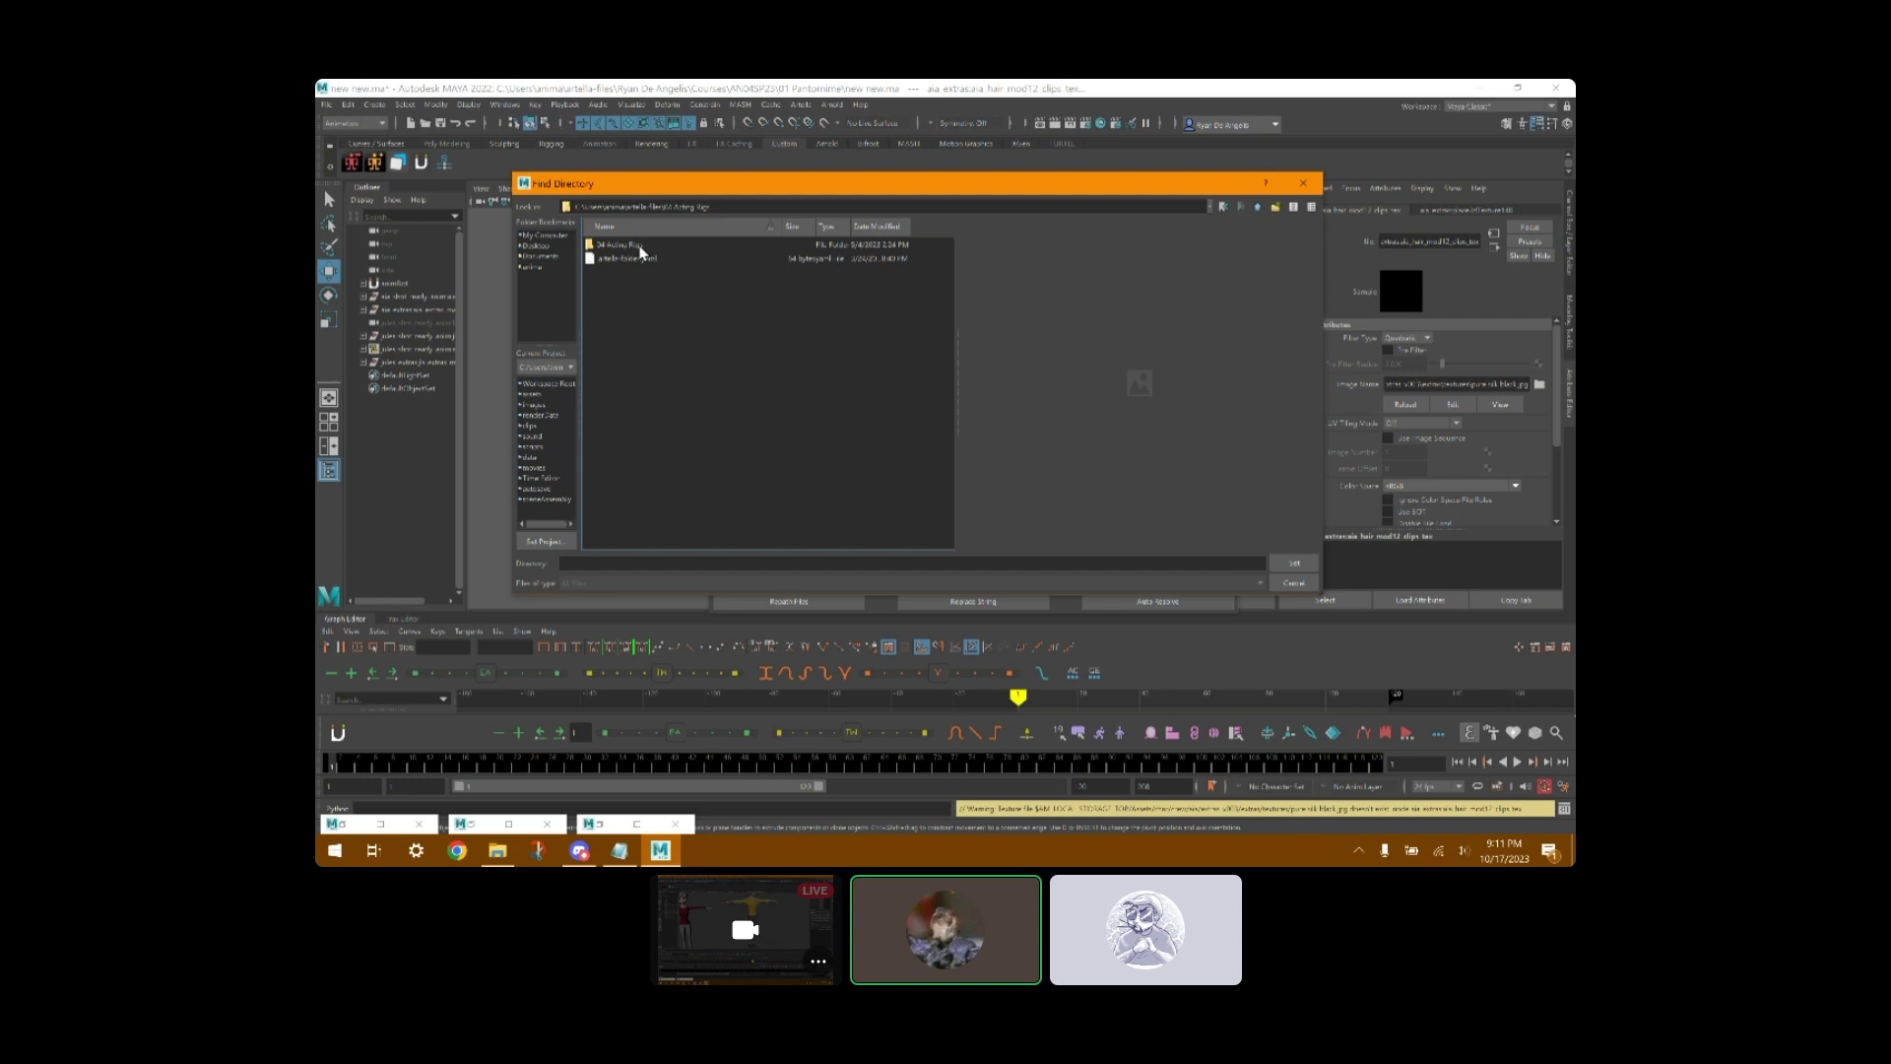
{"action": "double_click", "coordinate": [630, 245]}
{"action": "double_click", "coordinate": [624, 247]}
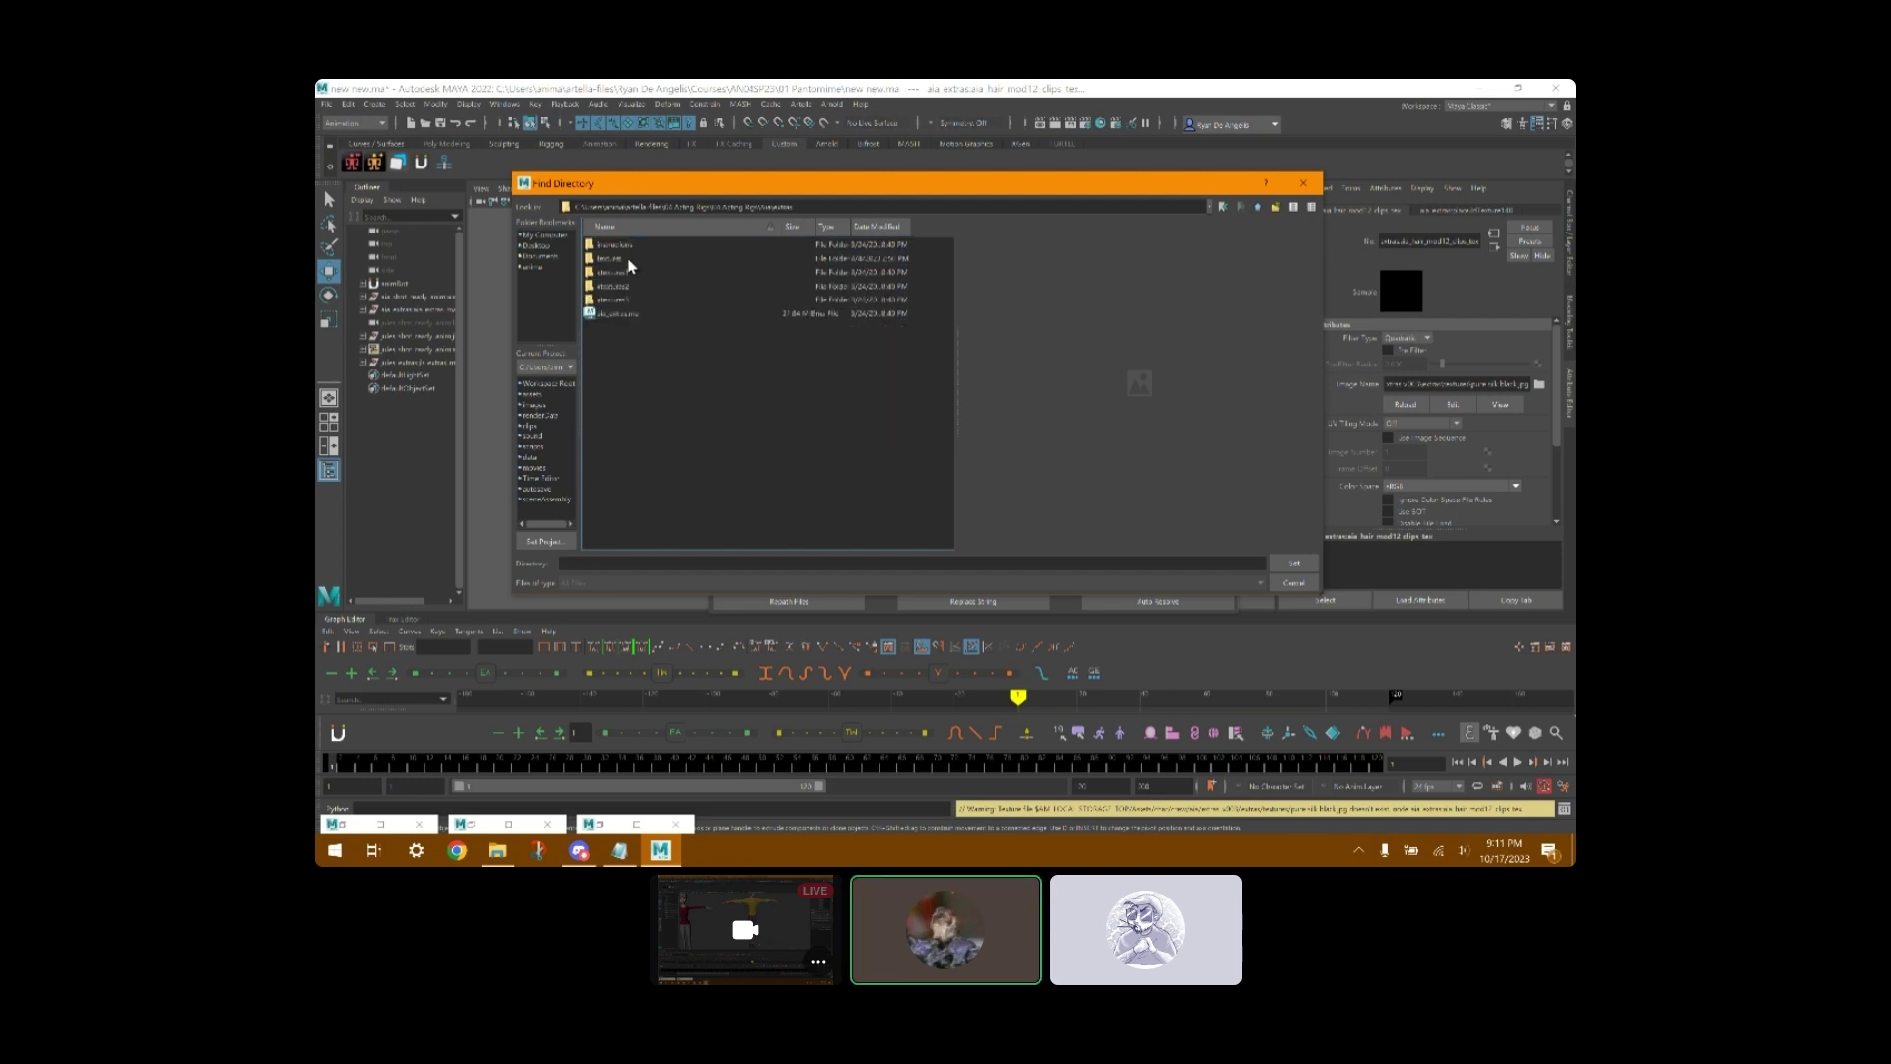
{"action": "double_click", "coordinate": [635, 262]}
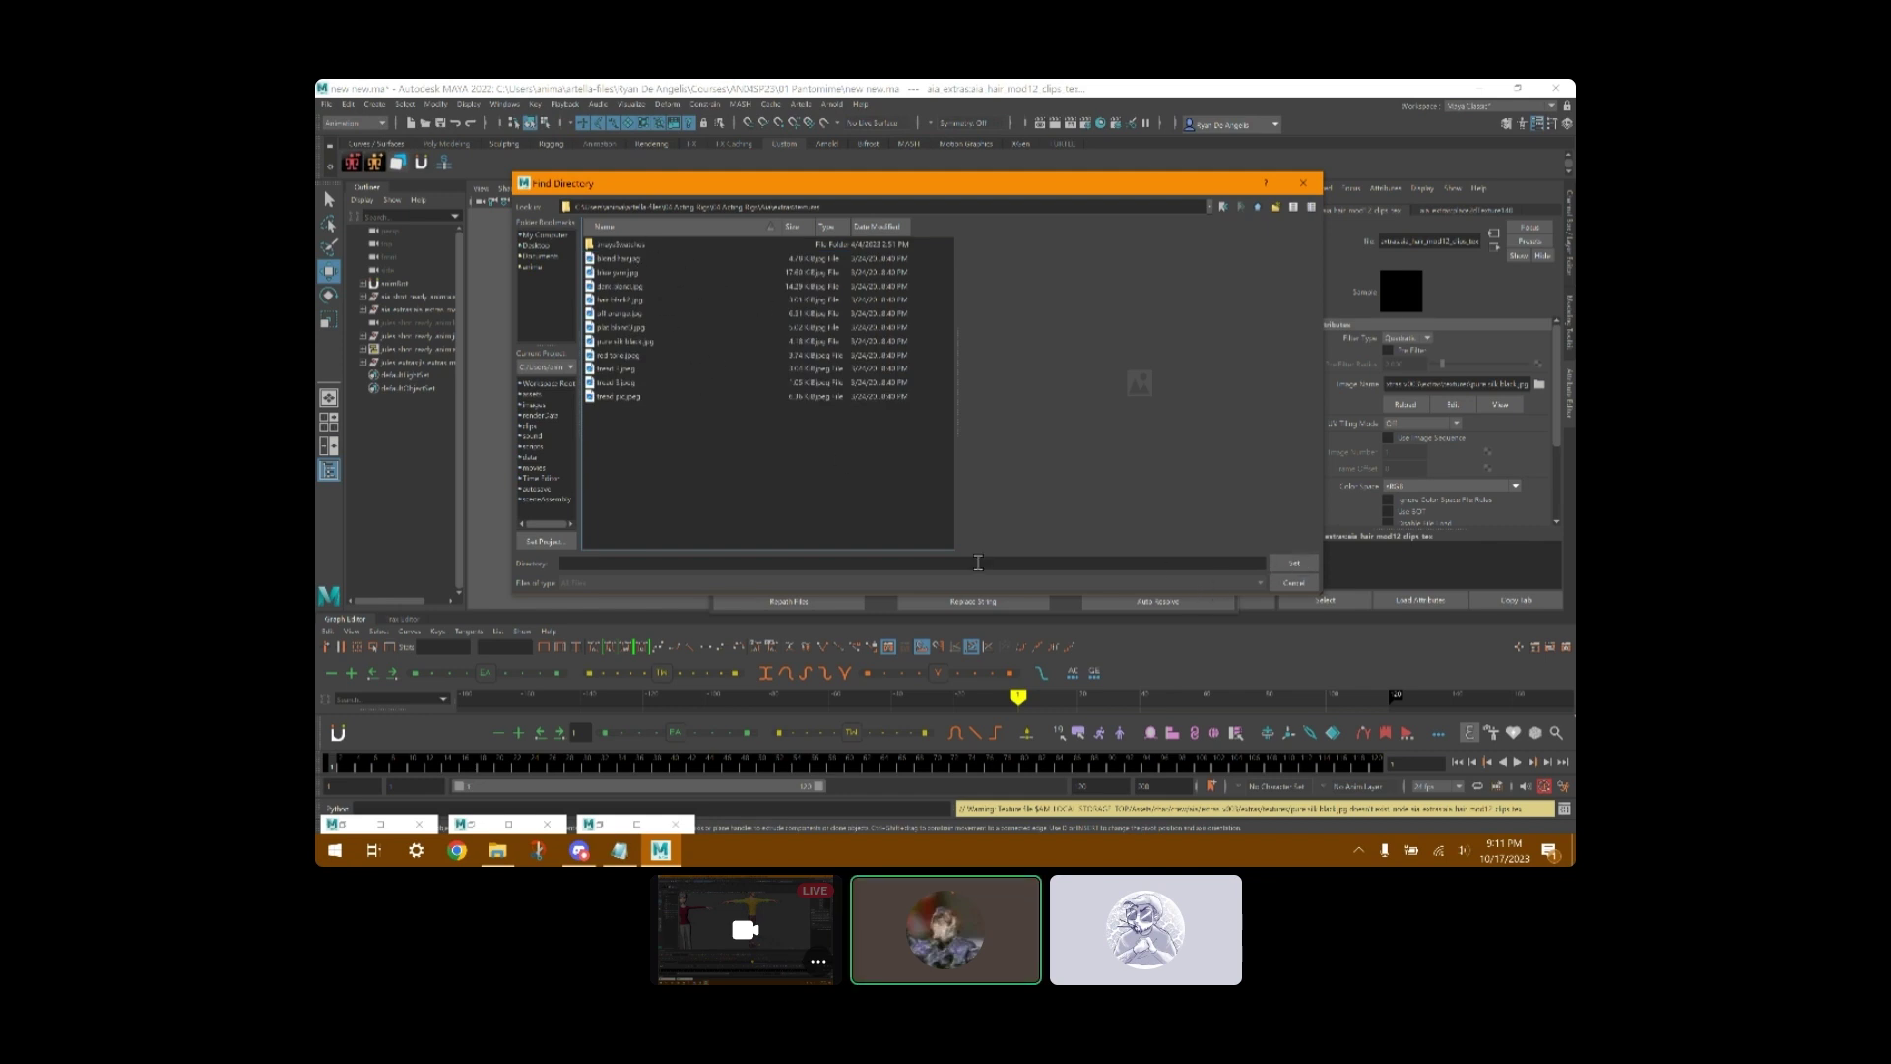
{"action": "left_click", "coordinate": [1294, 562]}
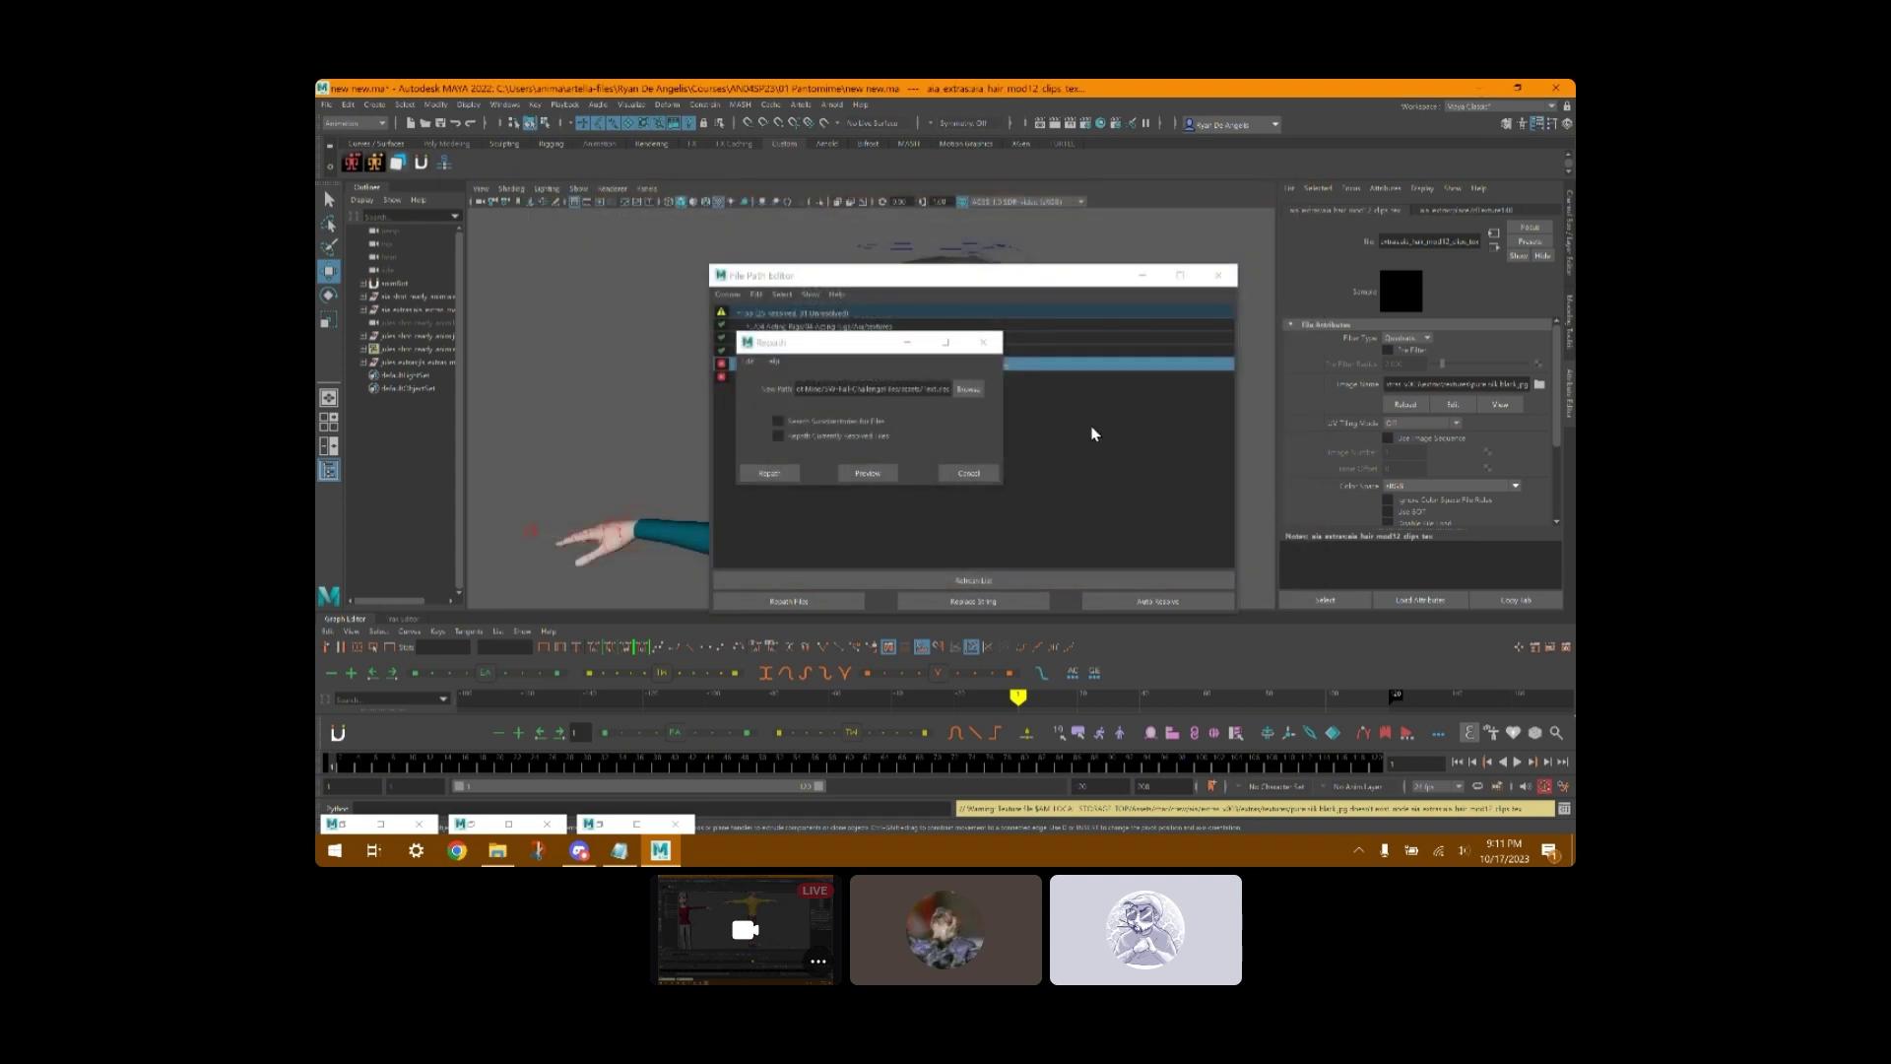
{"action": "left_click", "coordinate": [783, 473]}
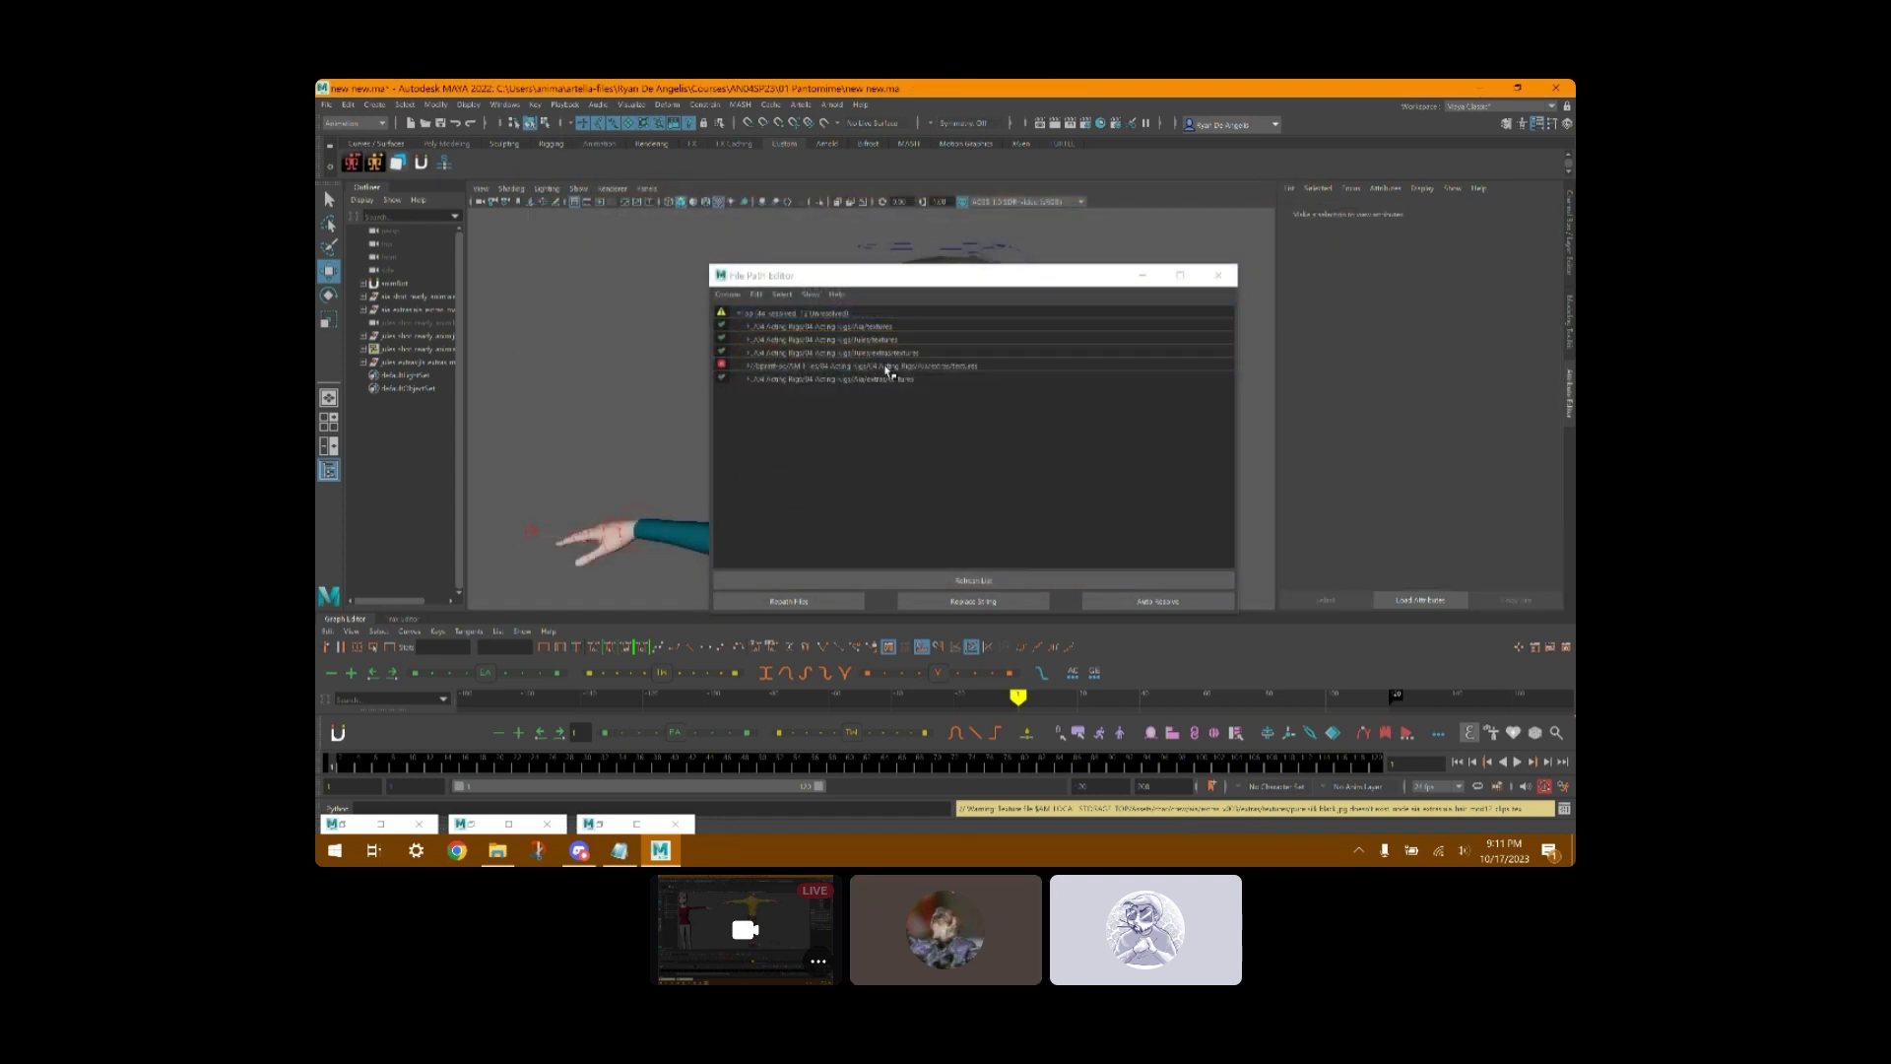
{"action": "left_click", "coordinate": [1142, 274]}
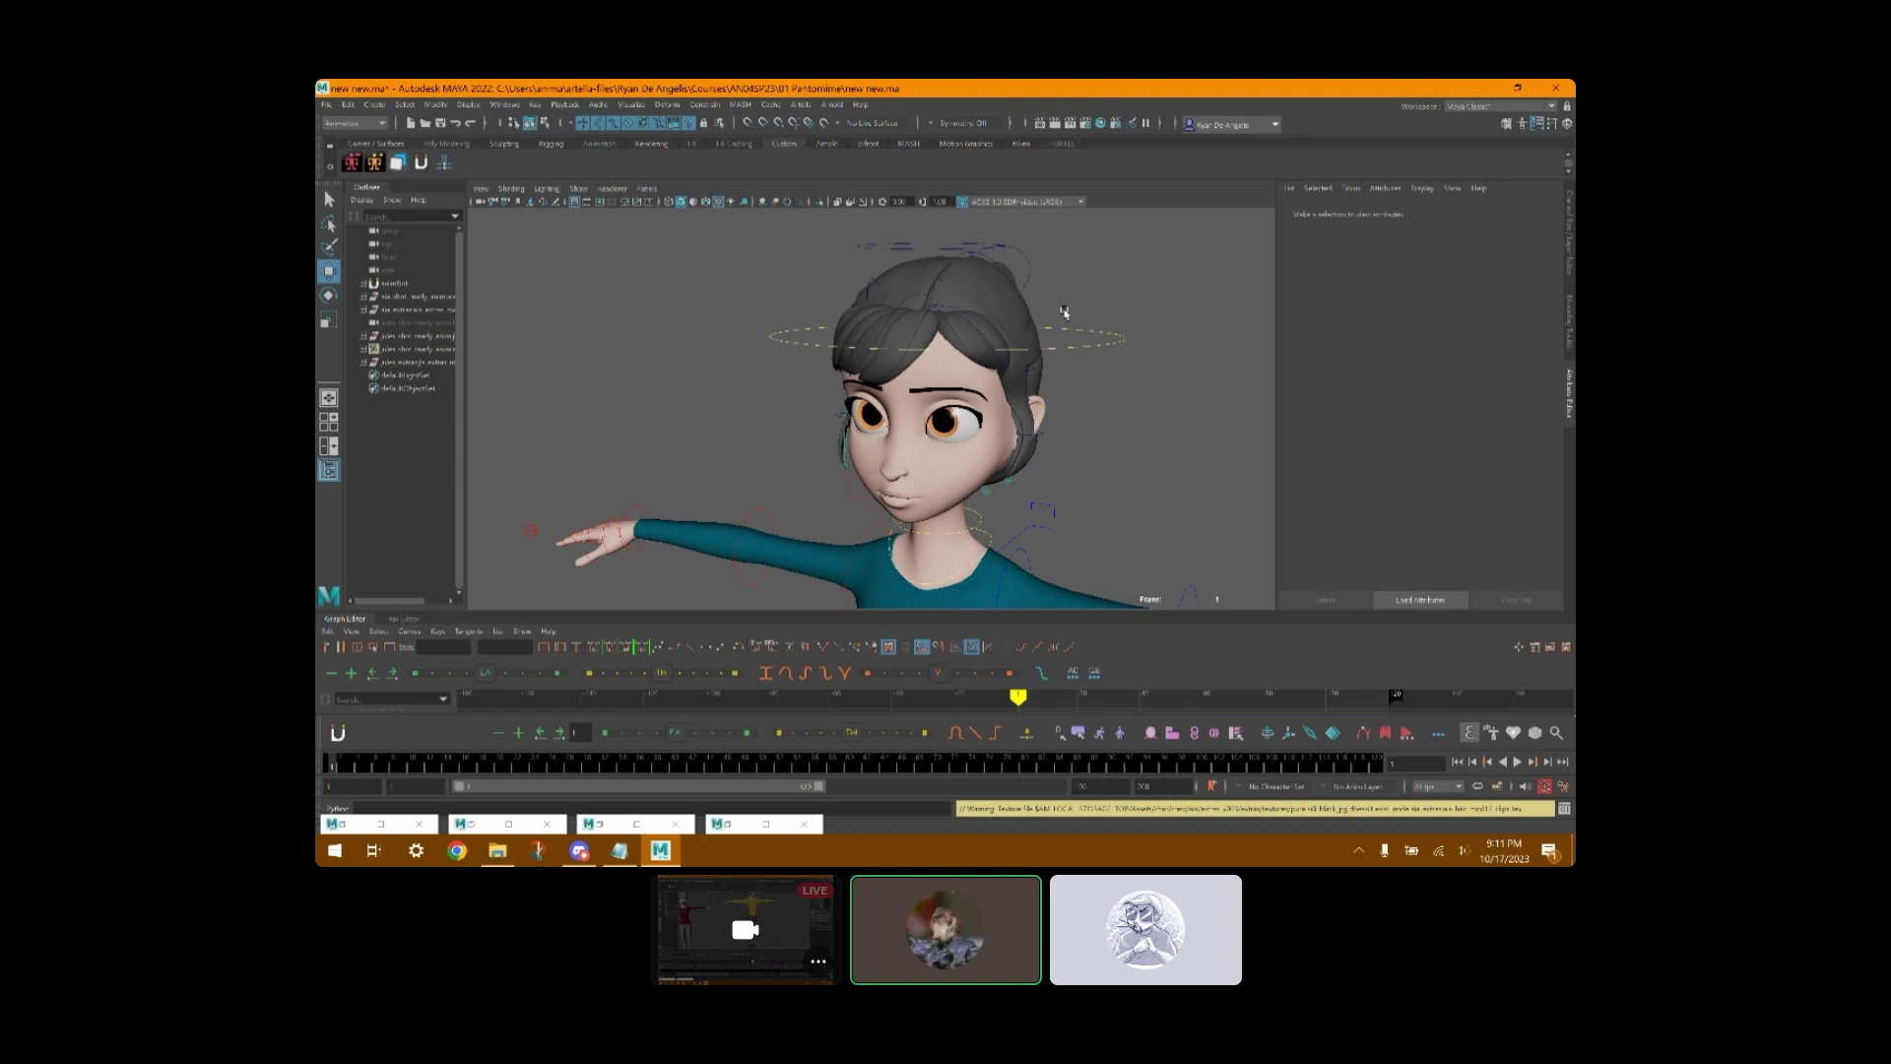
- Check the textured display, and repath the remaining unresolved texture path in the File Path Editor
{"action": "left_click", "coordinate": [720, 205]}
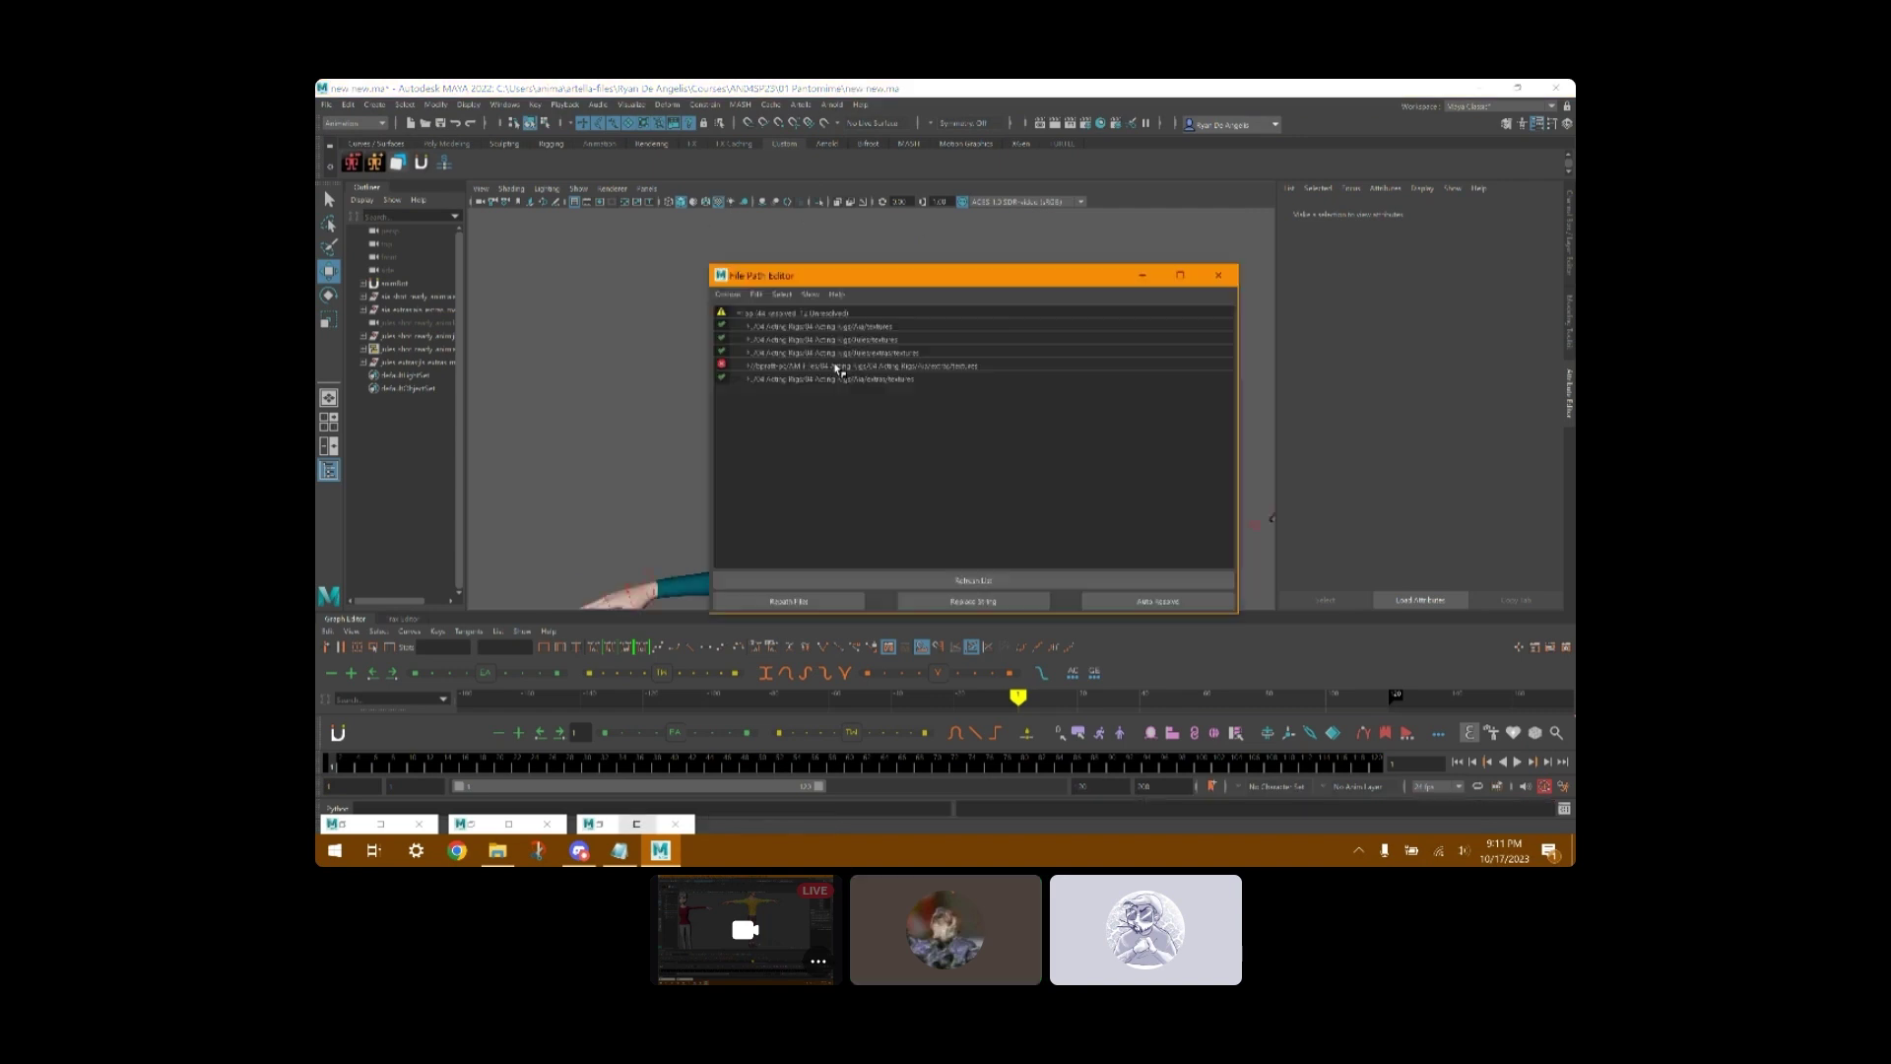
{"action": "left_click", "coordinate": [835, 365]}
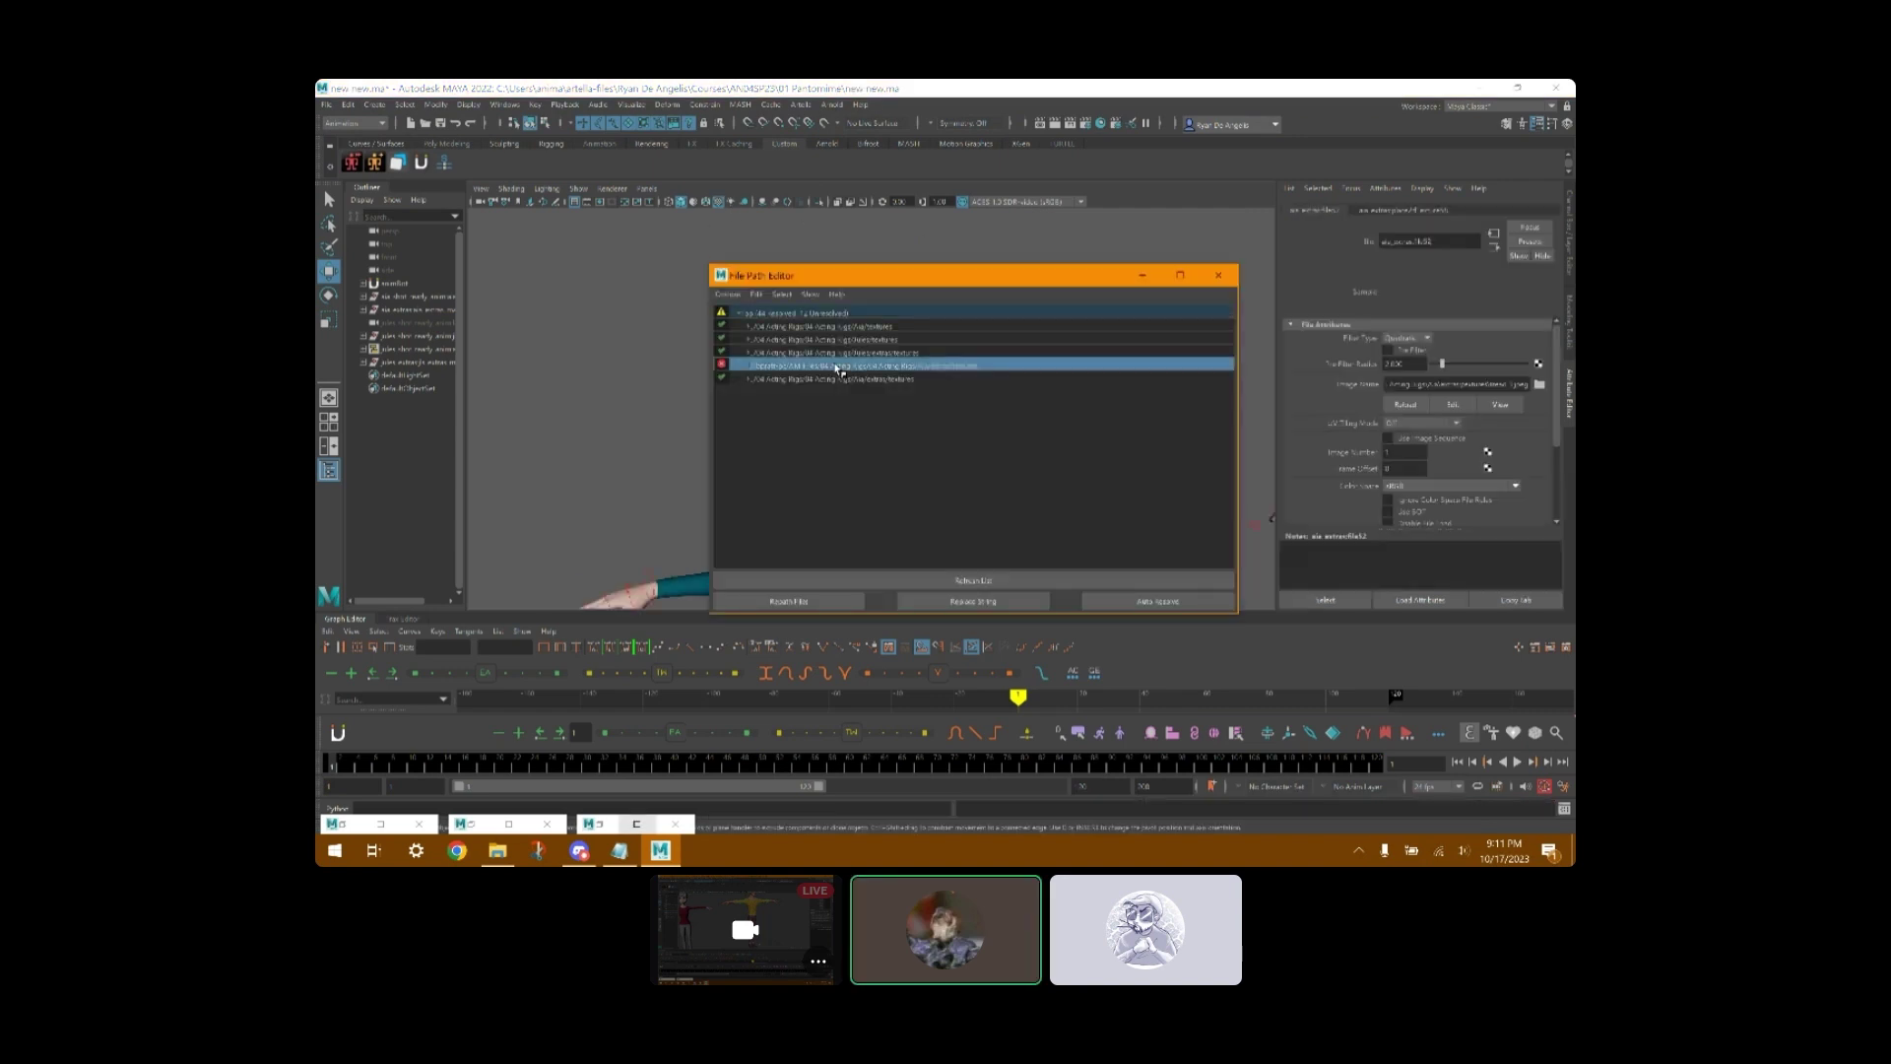
{"action": "left_click", "coordinate": [817, 600]}
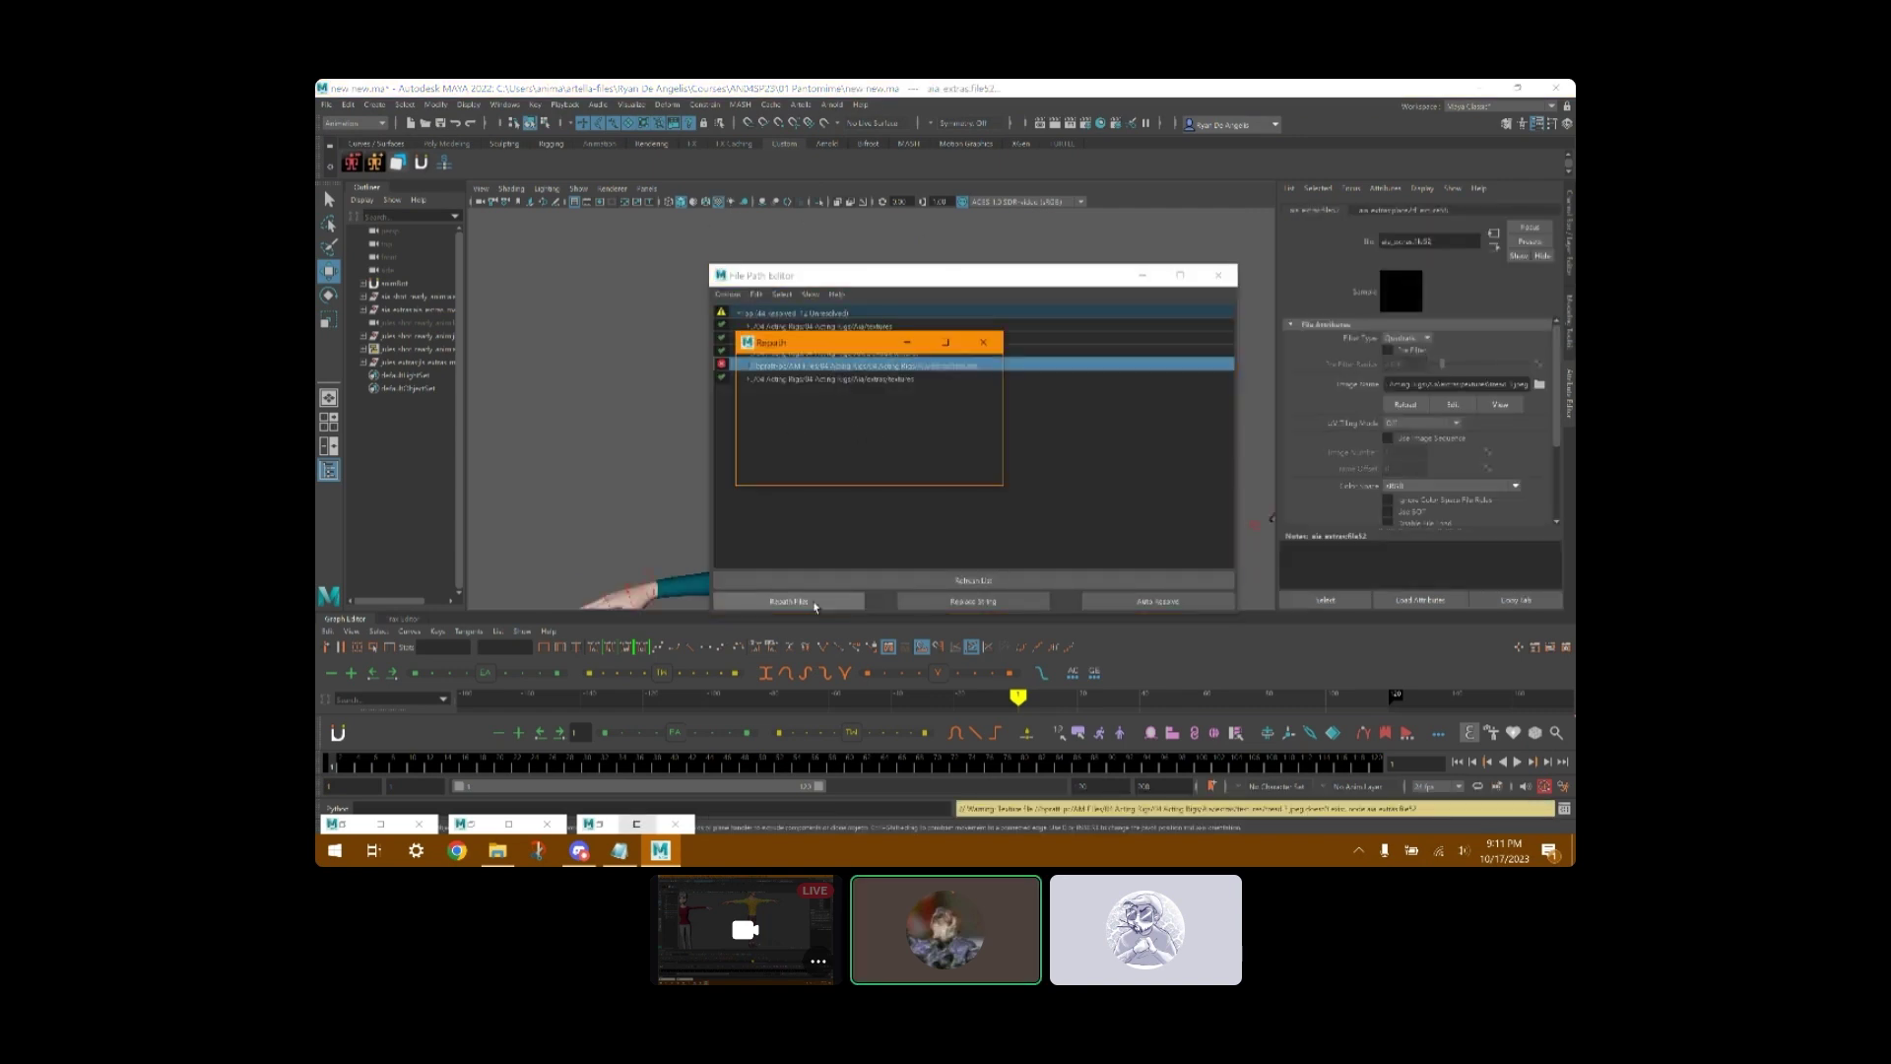
{"action": "left_click", "coordinate": [766, 474]}
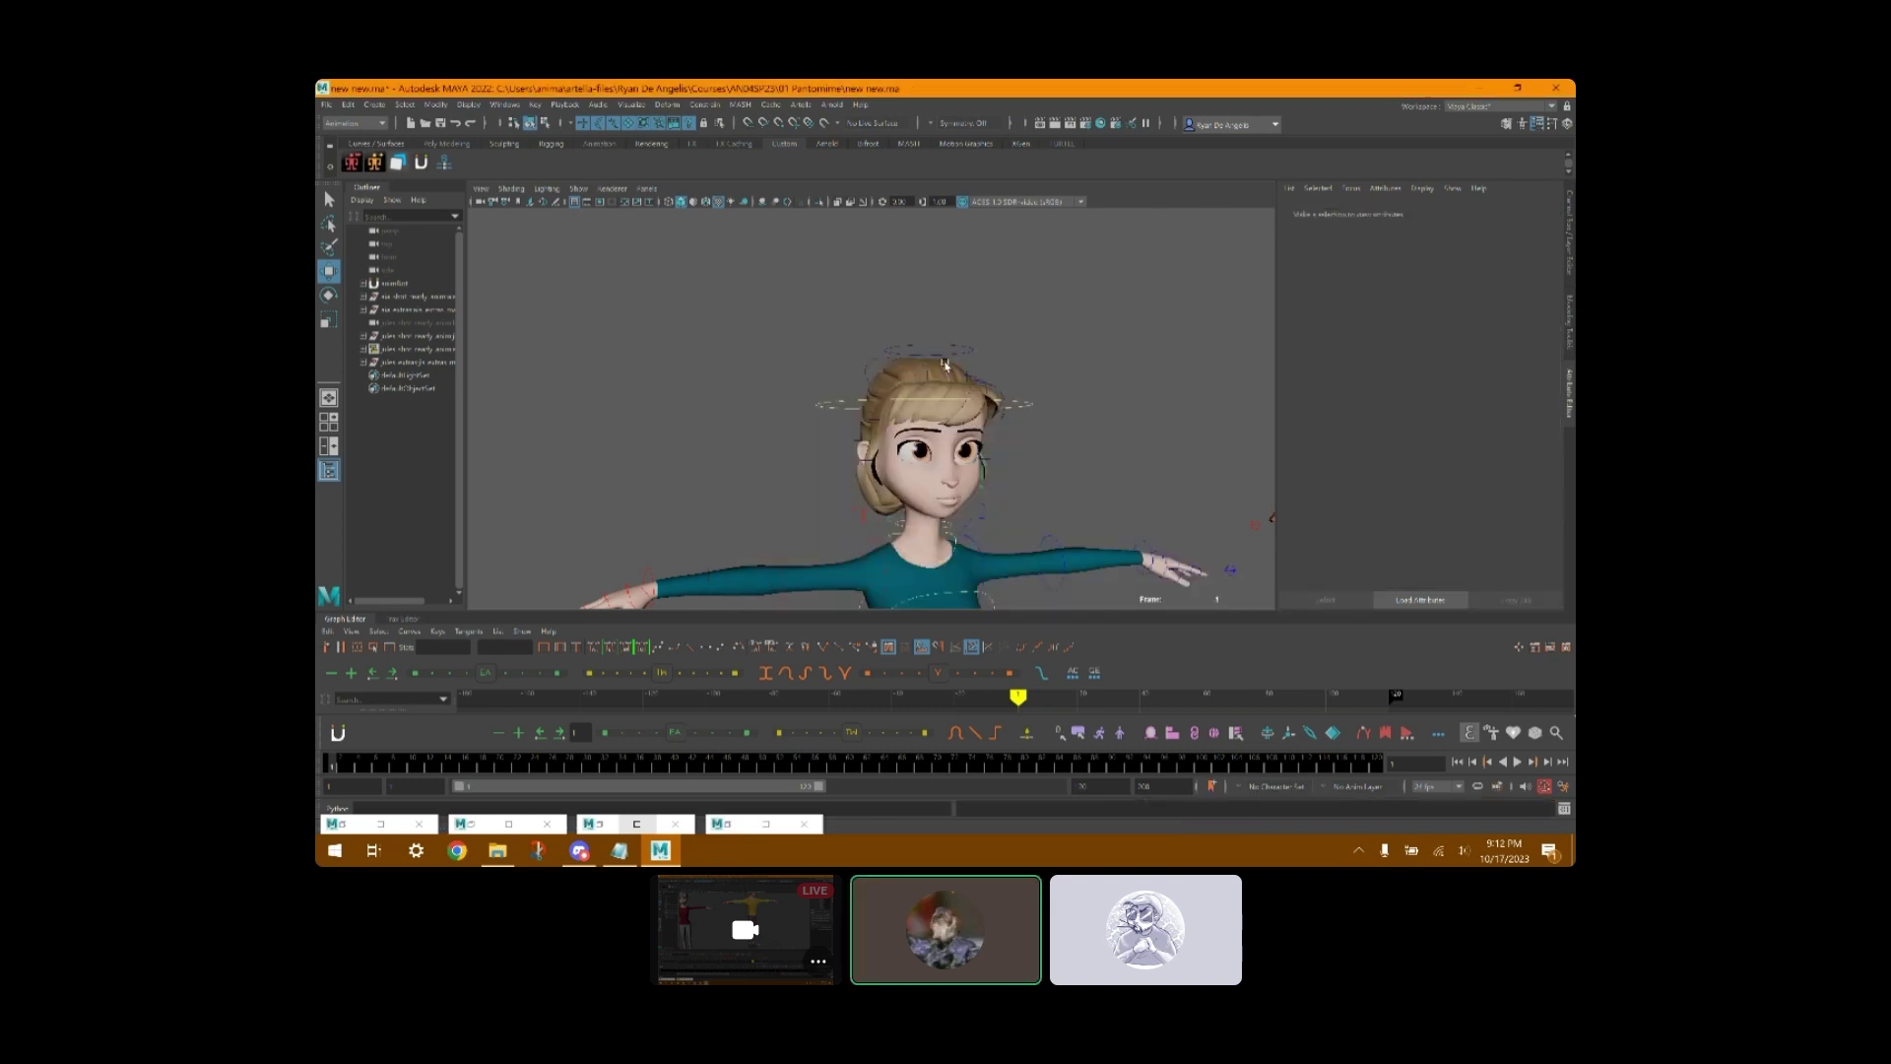
- Check Aia's head by selecting and deselecting her body and toggling the viewport's textured display off and on
{"action": "left_click", "coordinate": [938, 430]}
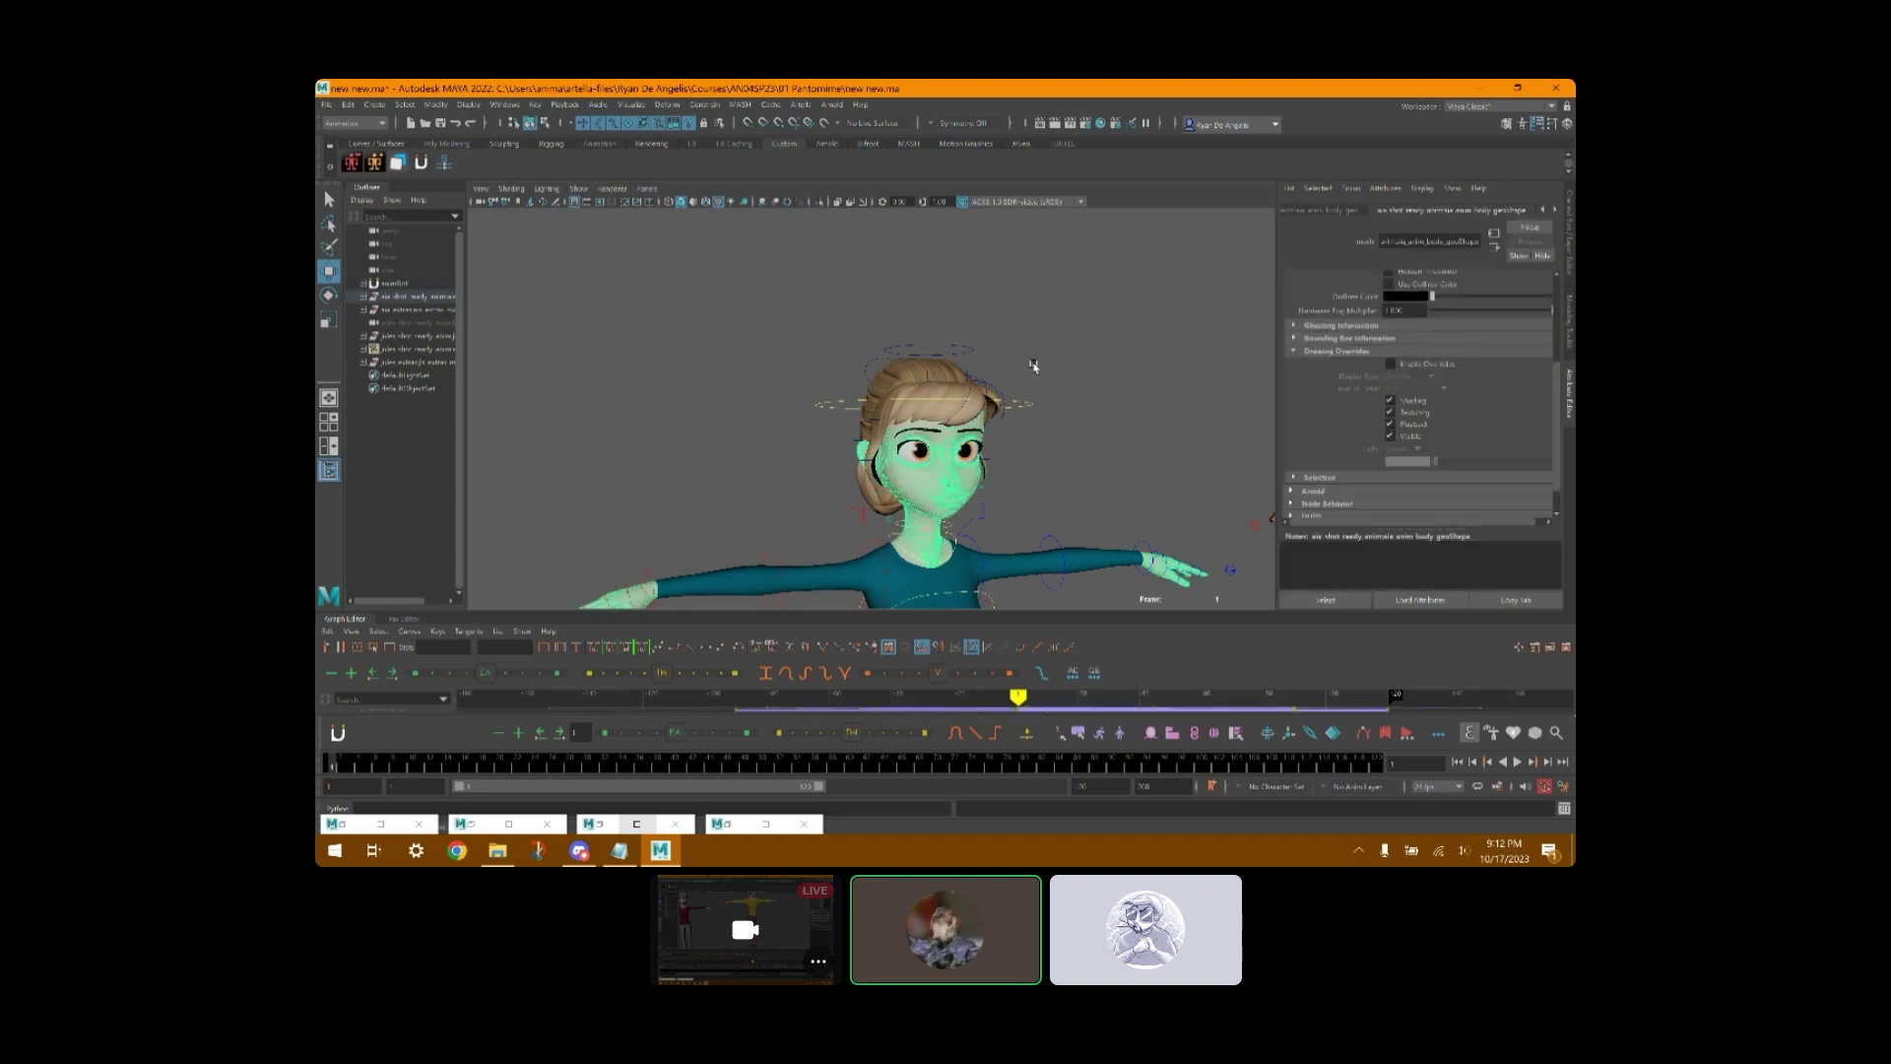
{"action": "left_click", "coordinate": [1034, 368]}
{"action": "left_click", "coordinate": [720, 203]}
{"action": "left_click", "coordinate": [720, 202]}
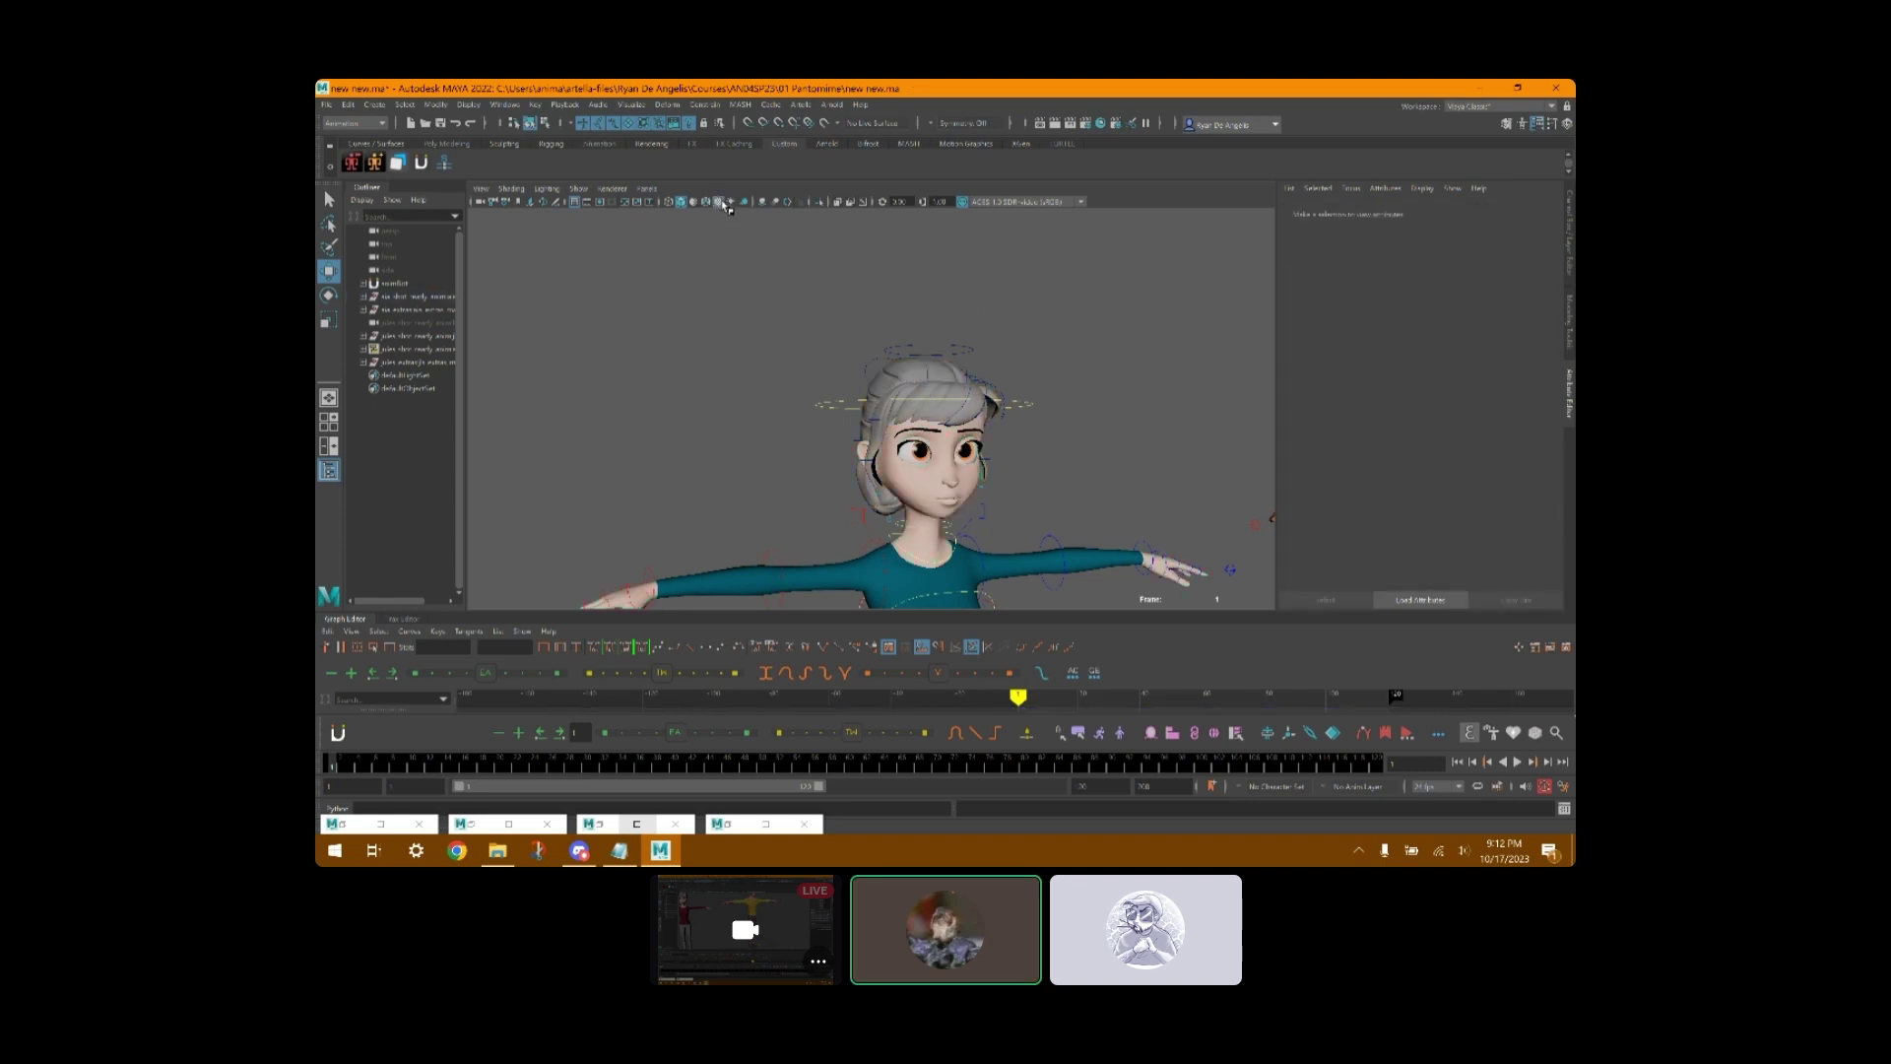
- Move Jules's right arm IK control so his raised hand touches Aia's hand, and clear the selection
{"action": "key", "text": "a"}
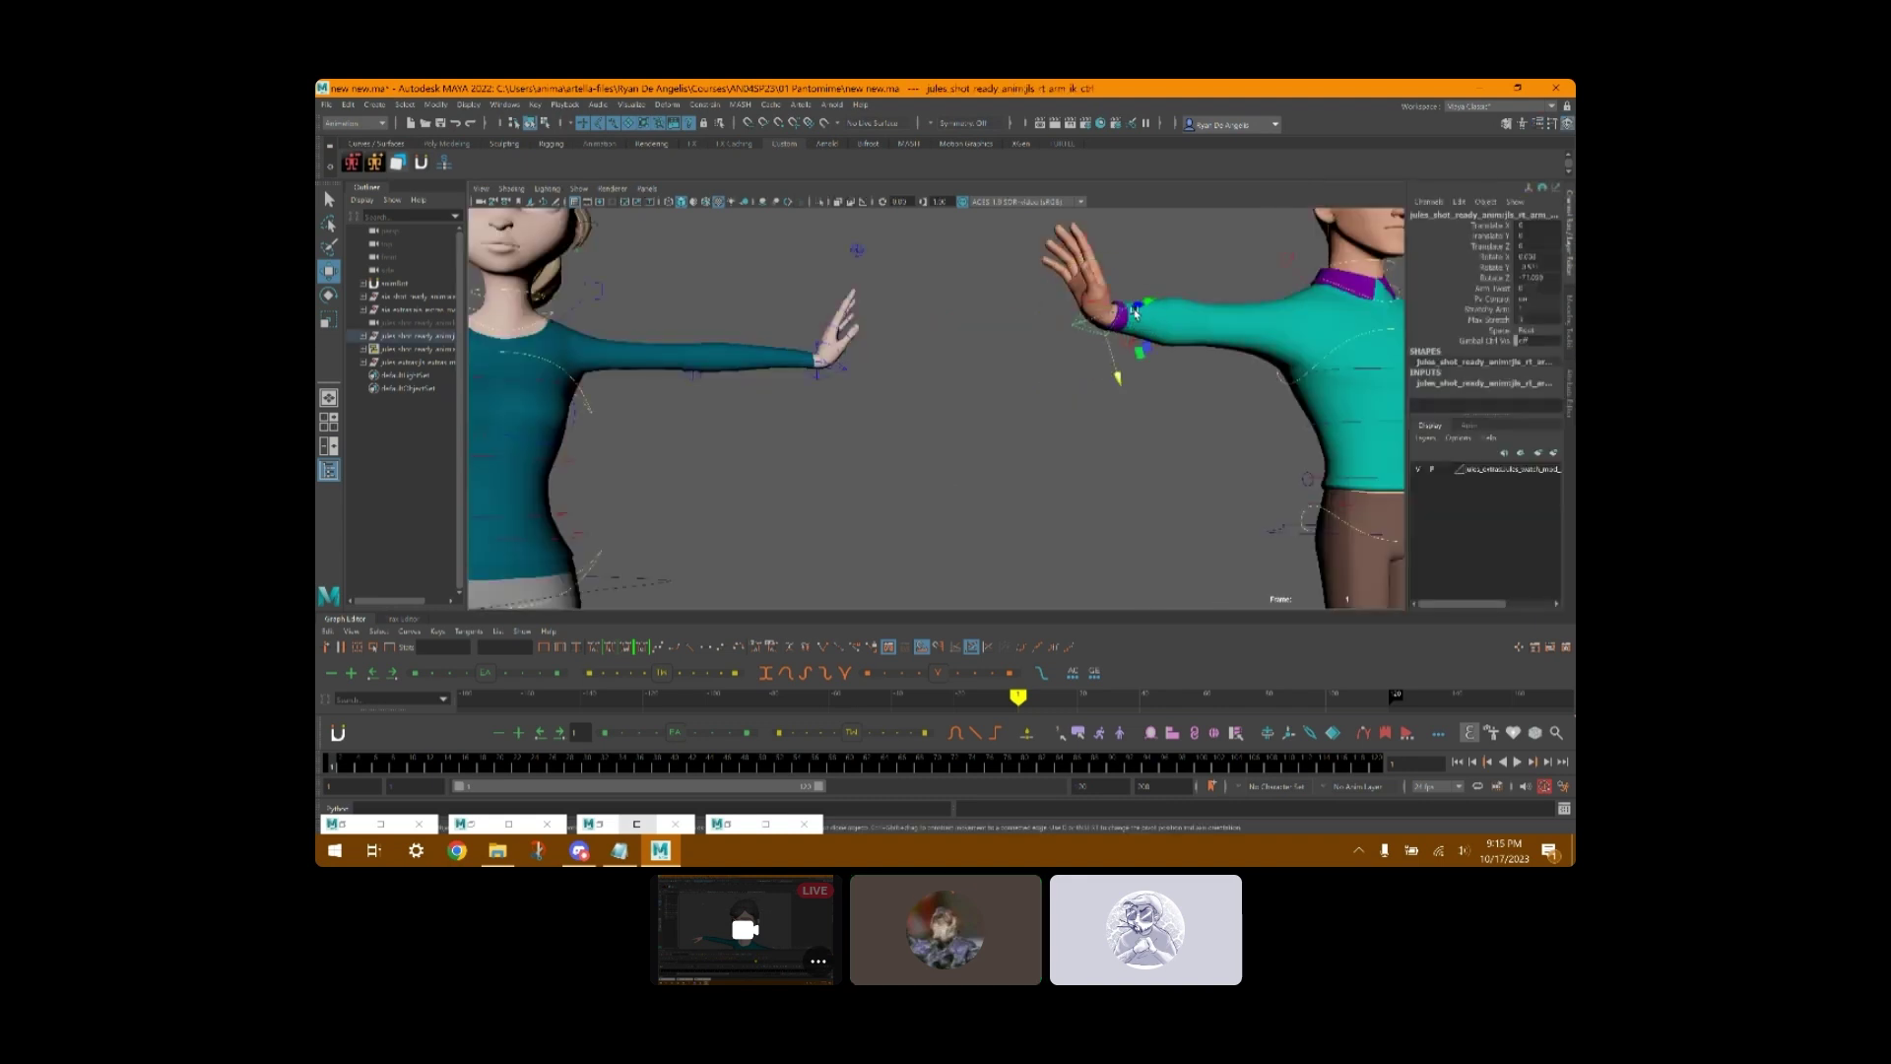
{"action": "left_click_drag", "start_coordinate": [1154, 303], "coordinate": [847, 366]}
{"action": "left_click", "coordinate": [846, 362]}
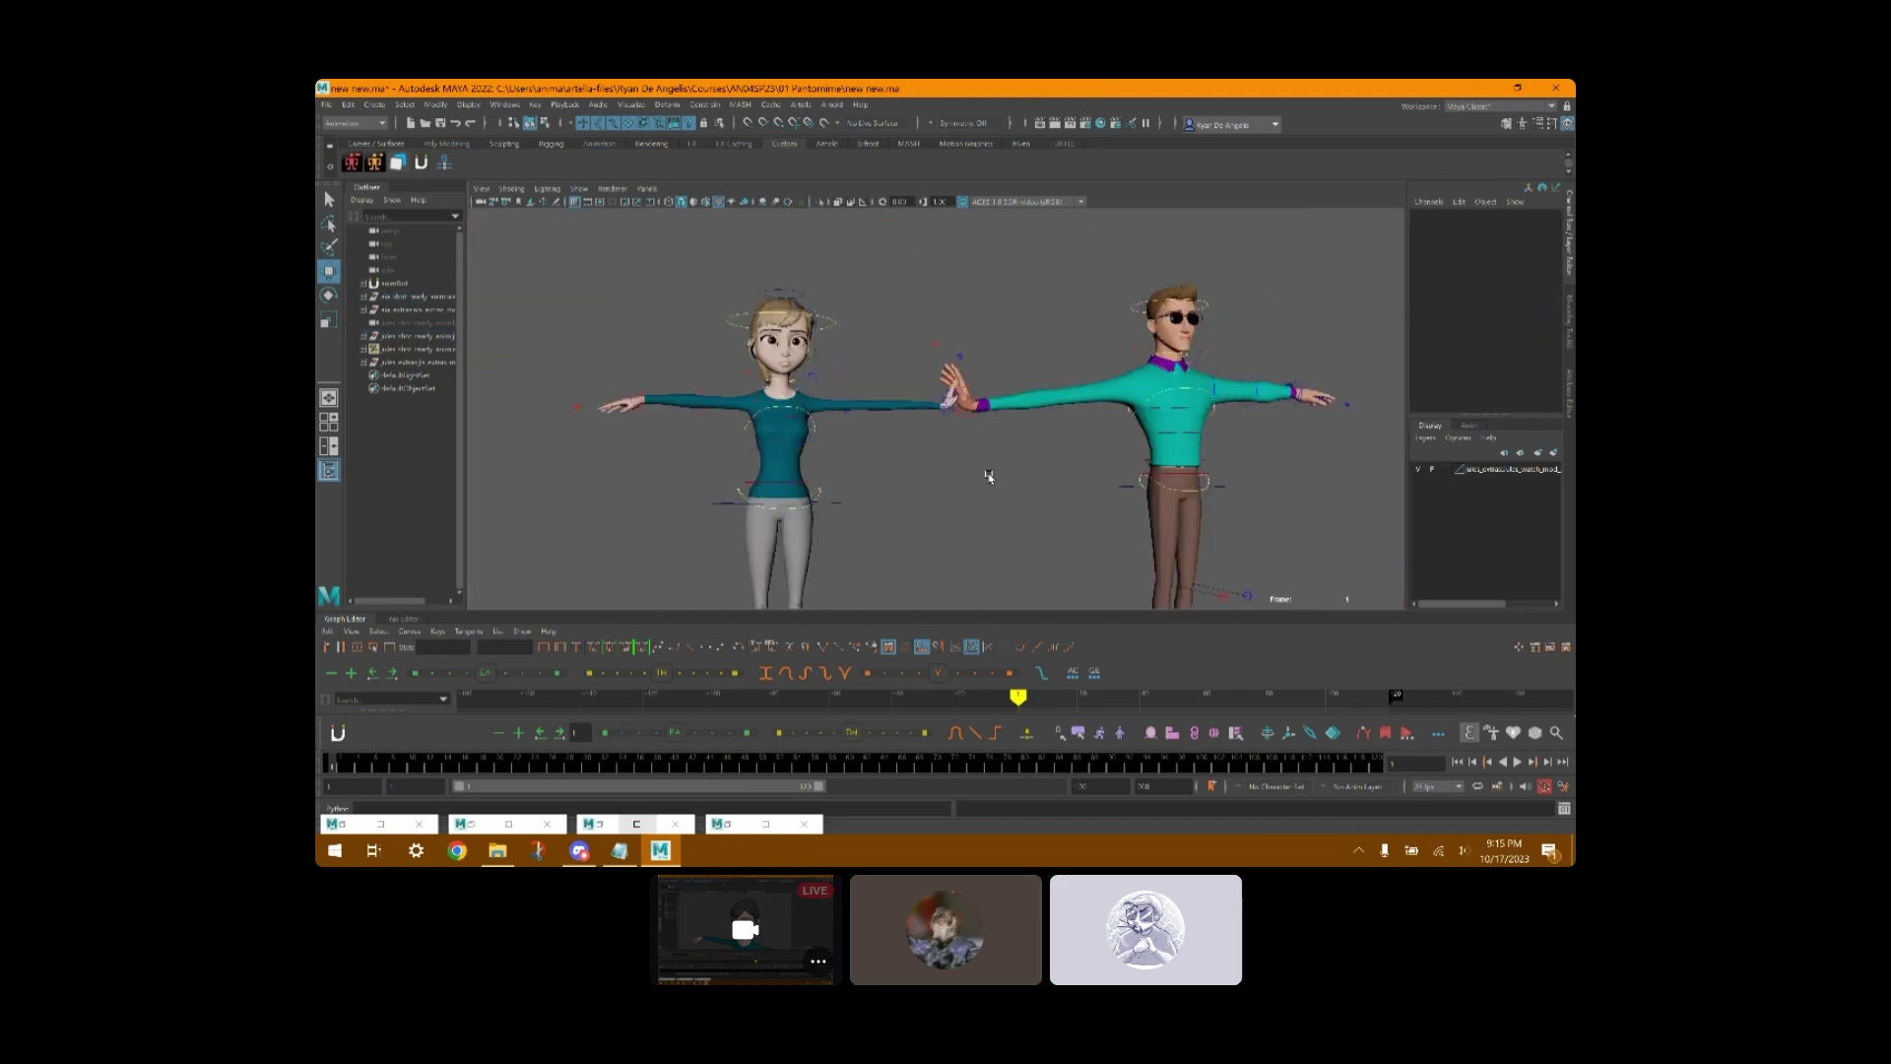